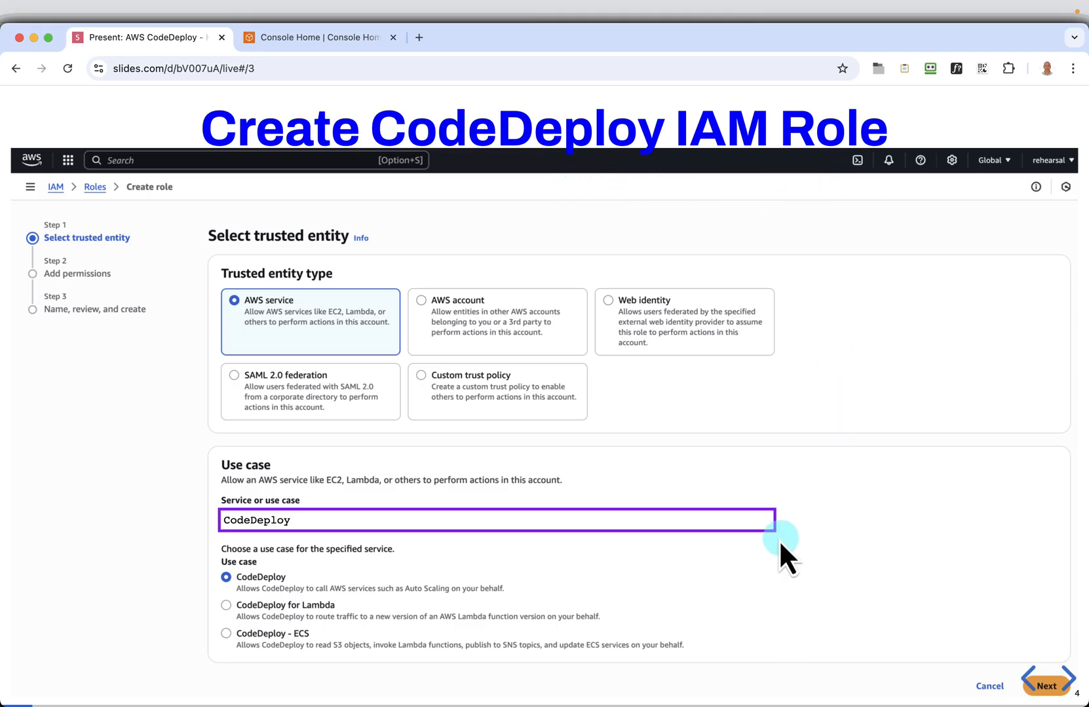
Switch to the AWS console, open the IAM service's Roles page and start creating a new role
mouse_move(765, 519)
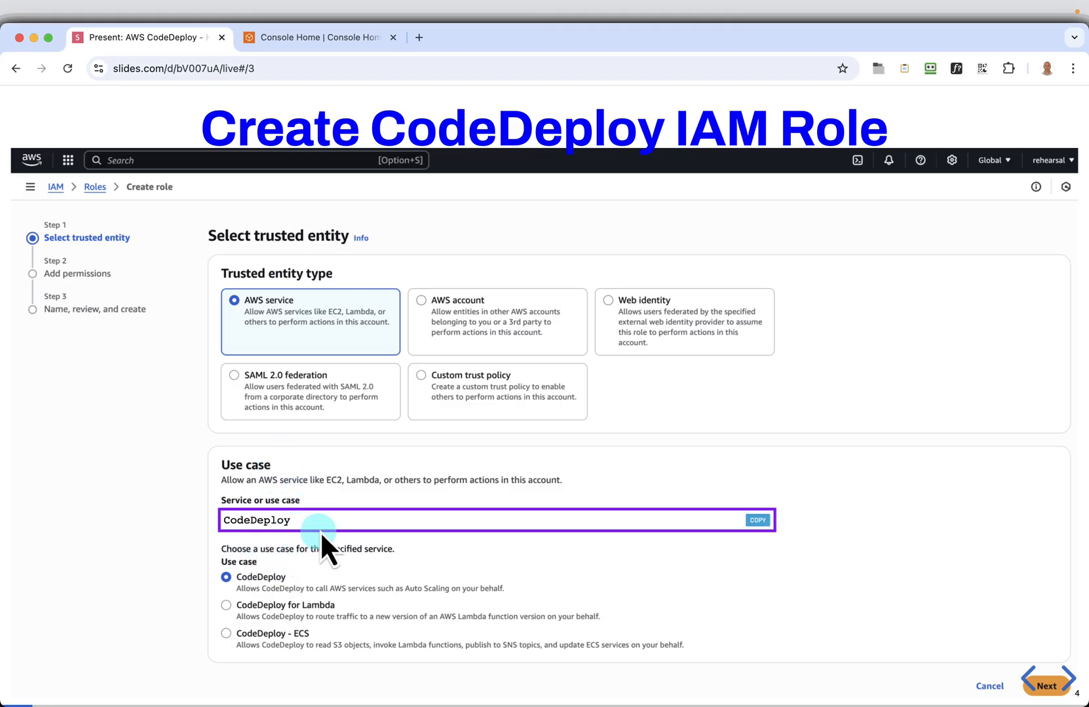
left_click(291, 36)
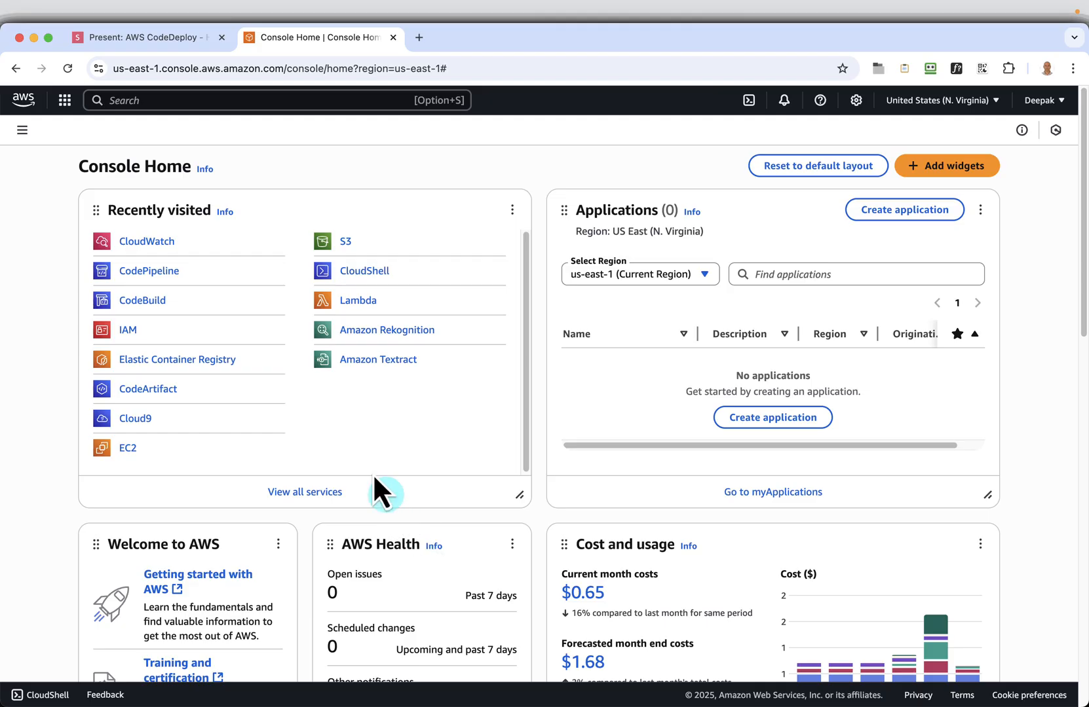
left_click(130, 104)
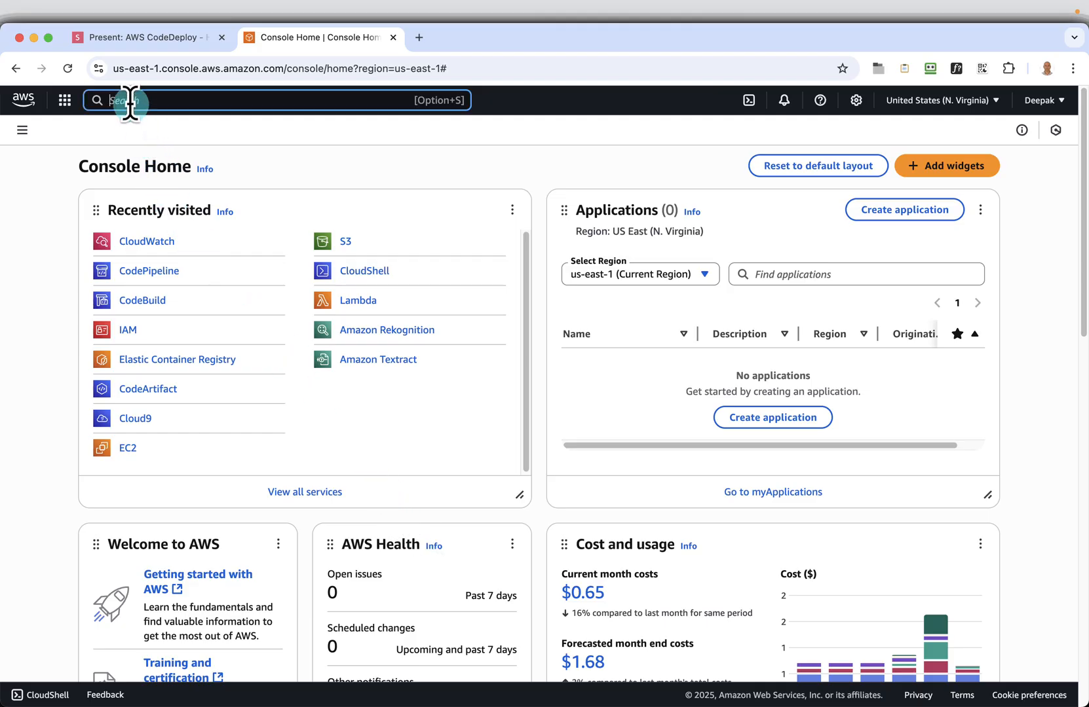
type("IAM")
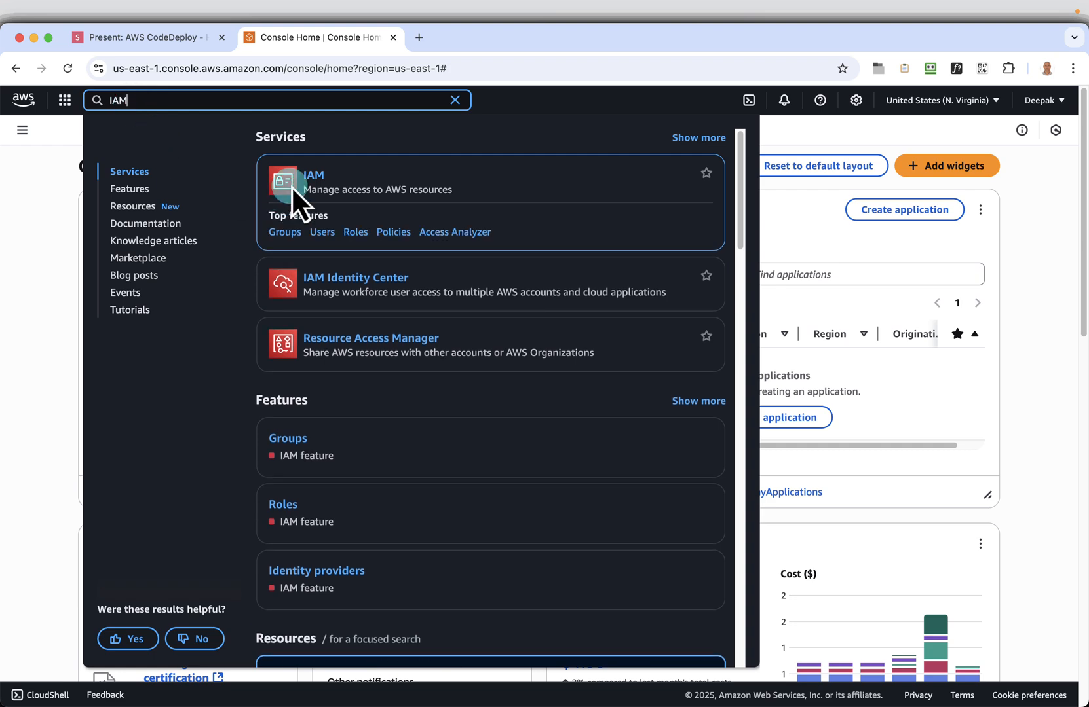
left_click(310, 176)
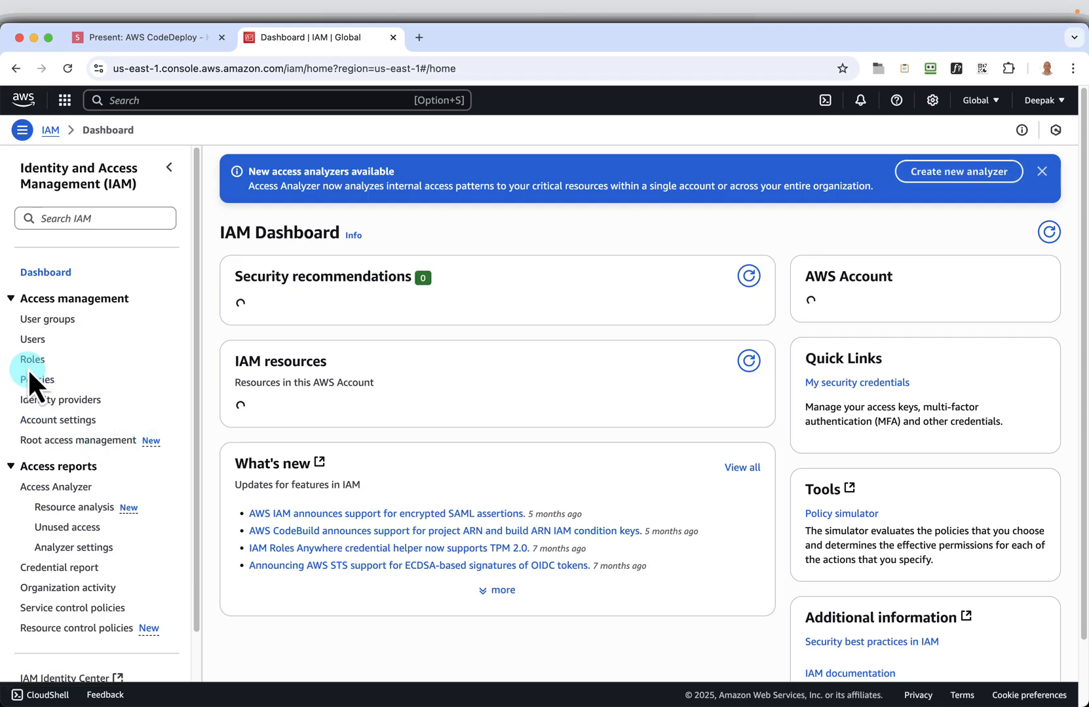
left_click(27, 361)
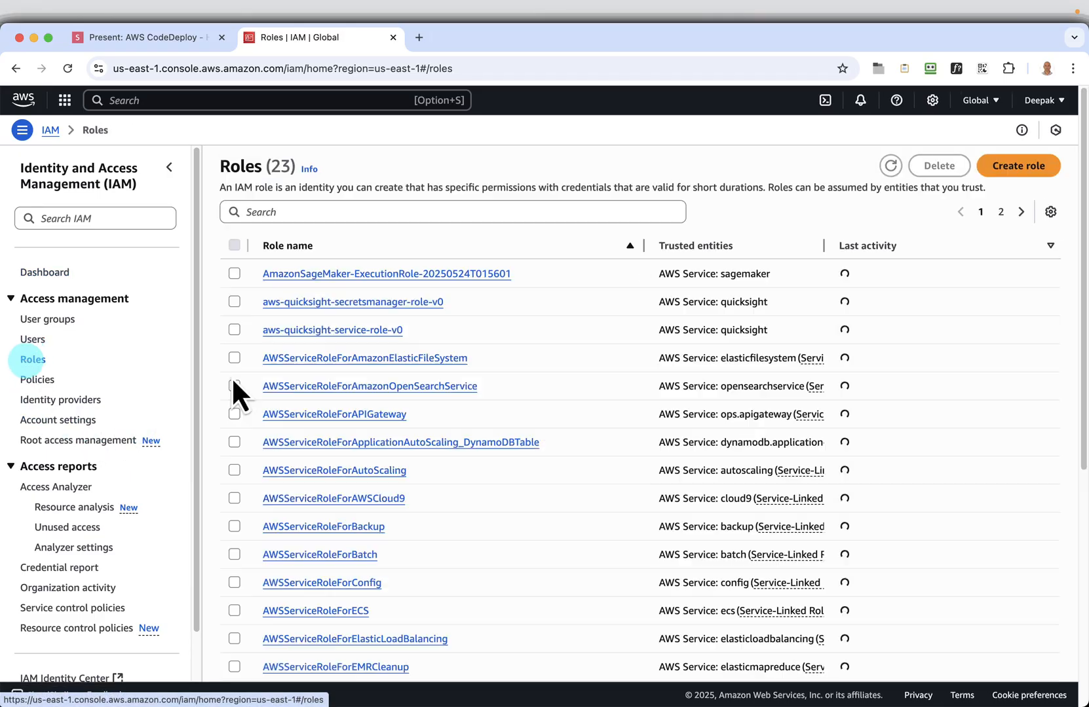
left_click(1025, 164)
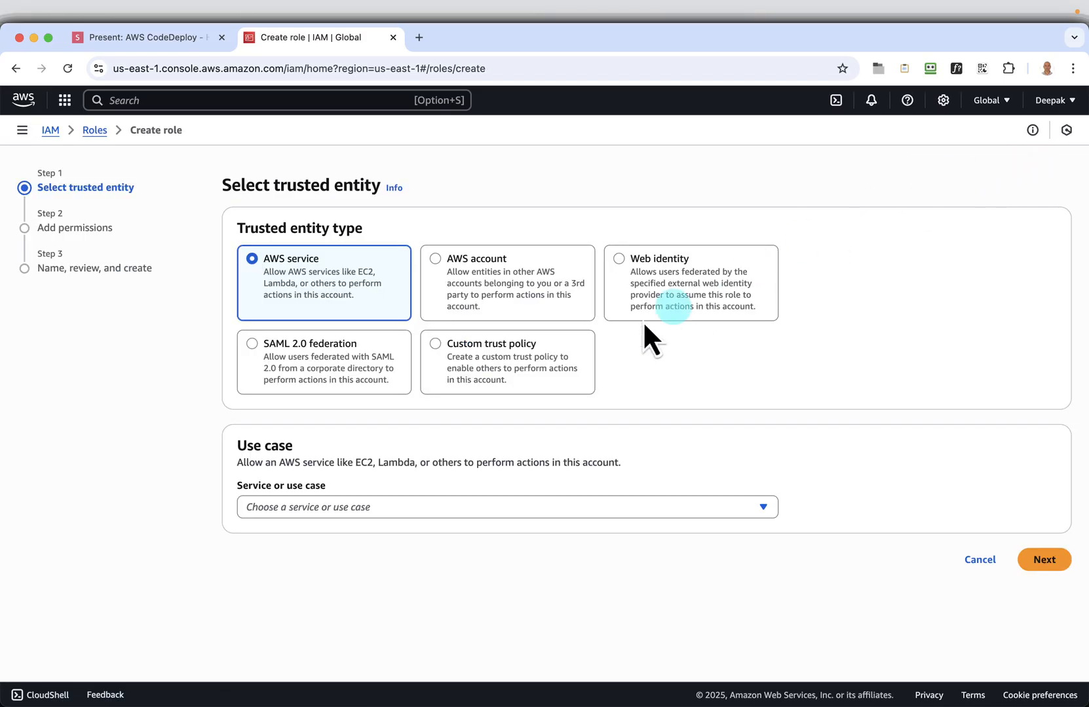
Choose CodeDeploy as the service and use case for the new role and continue to its permissions
left_click(290, 505)
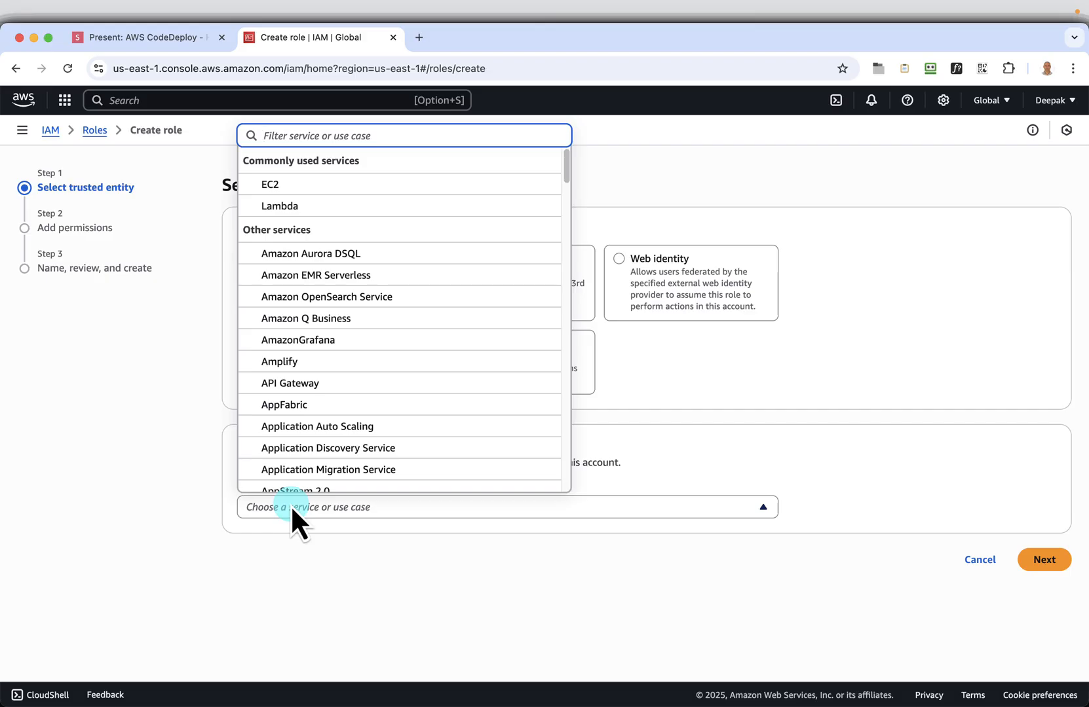
key("super+v")
left_click(296, 481)
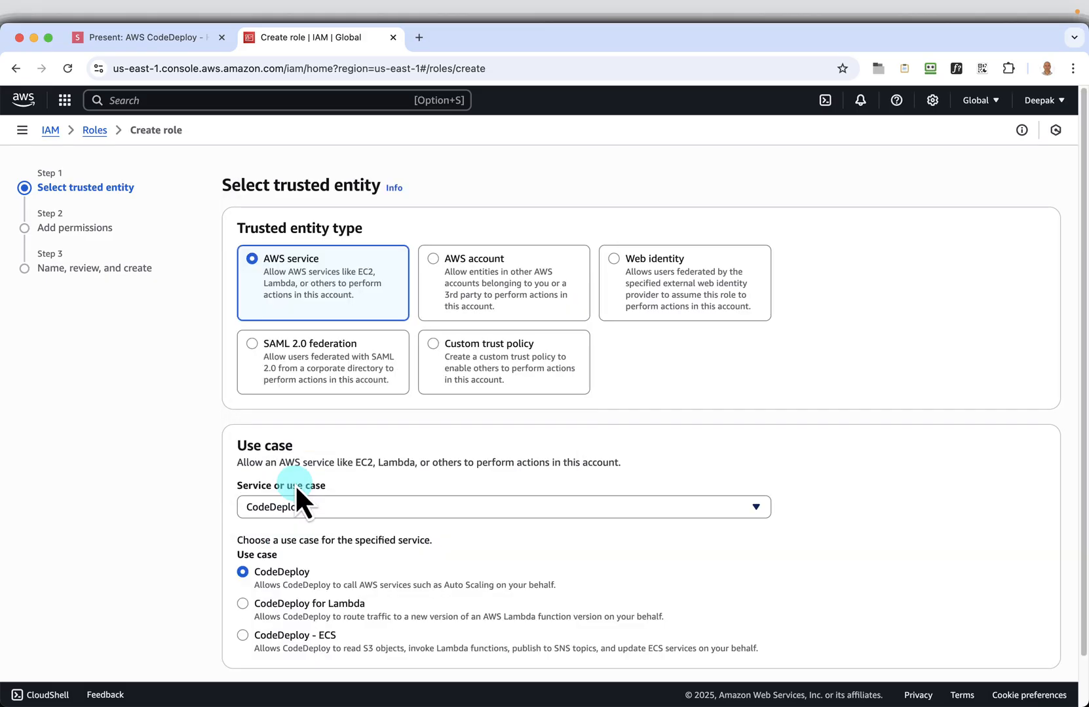
scroll(573, 574, "down", 1)
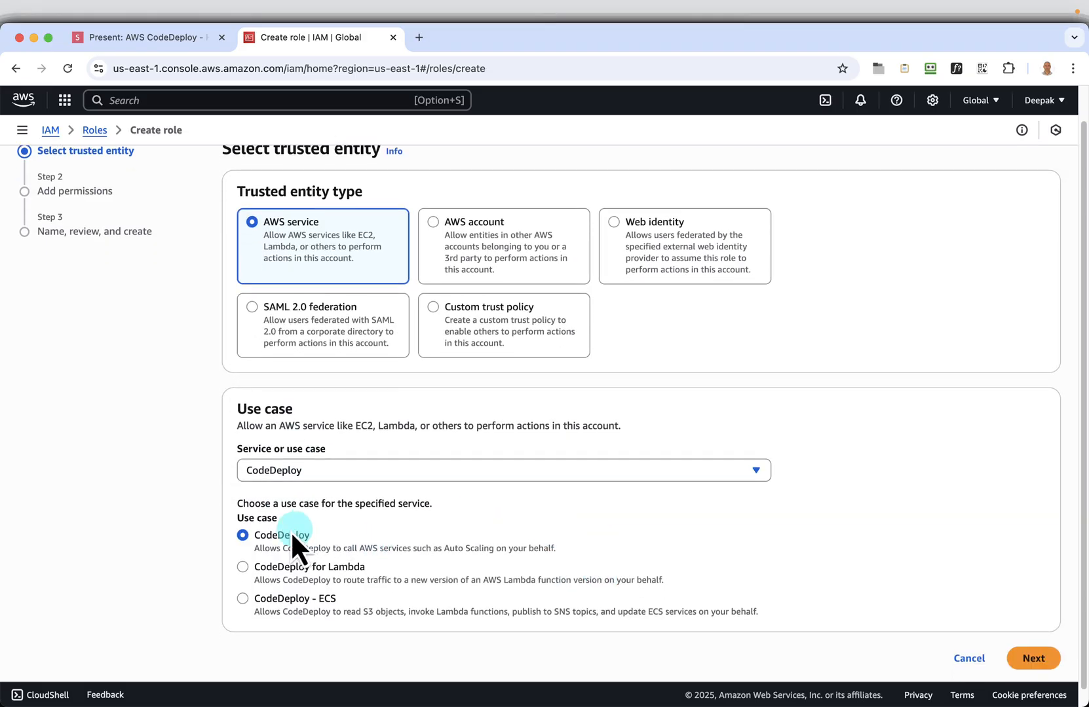
left_click(1022, 659)
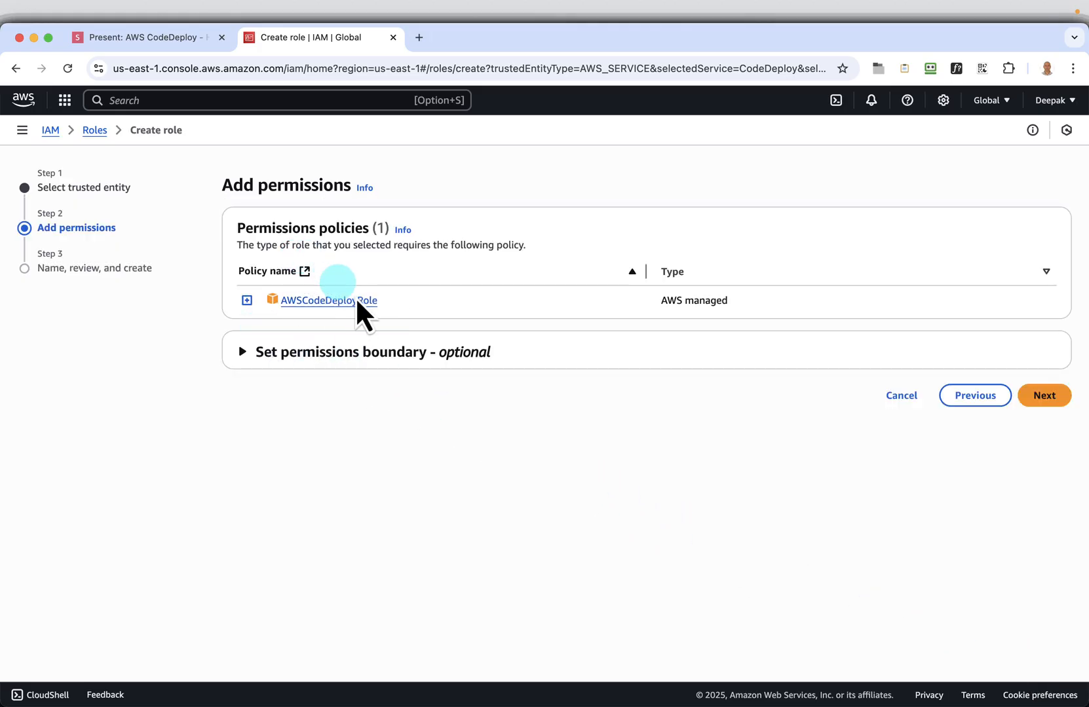
Switch to the slides and copy the role name CodeDeployServiceRole from the "Name, review, and create" slide
left_click(123, 38)
key("Right")
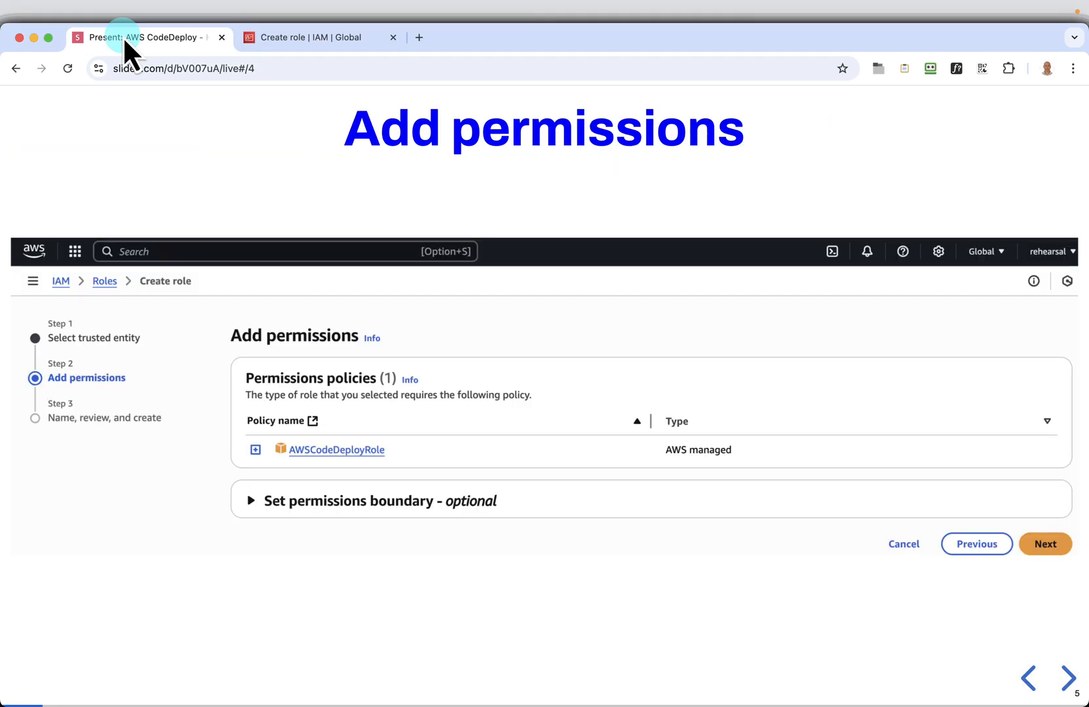
key("Right")
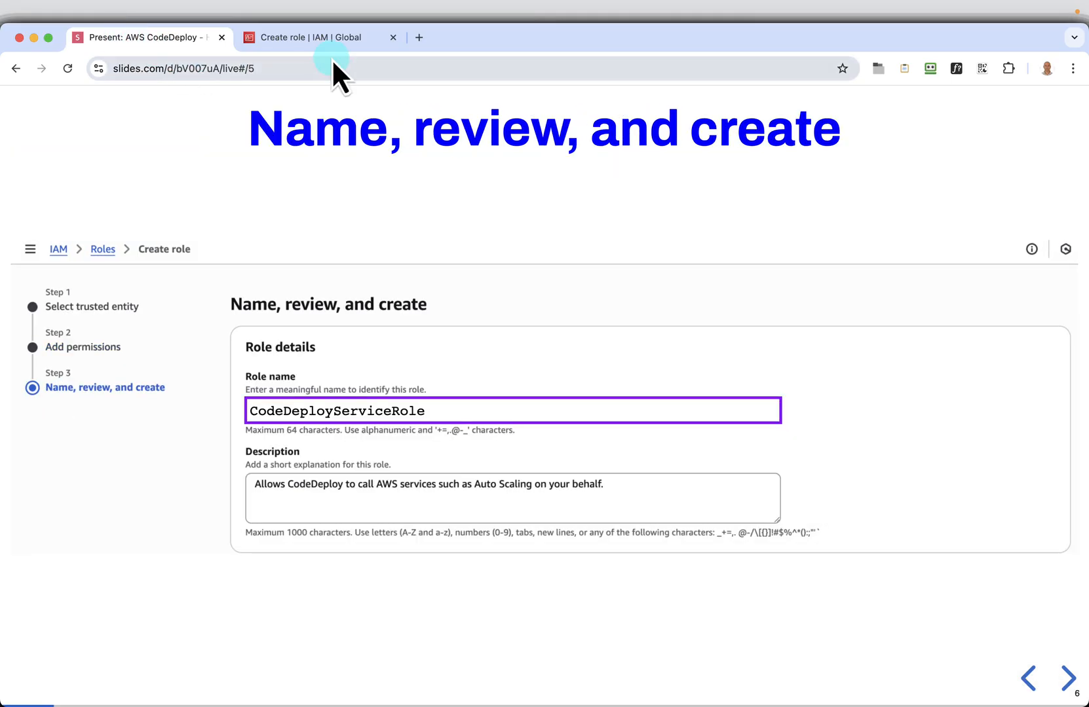
mouse_move(732, 415)
left_click(767, 409)
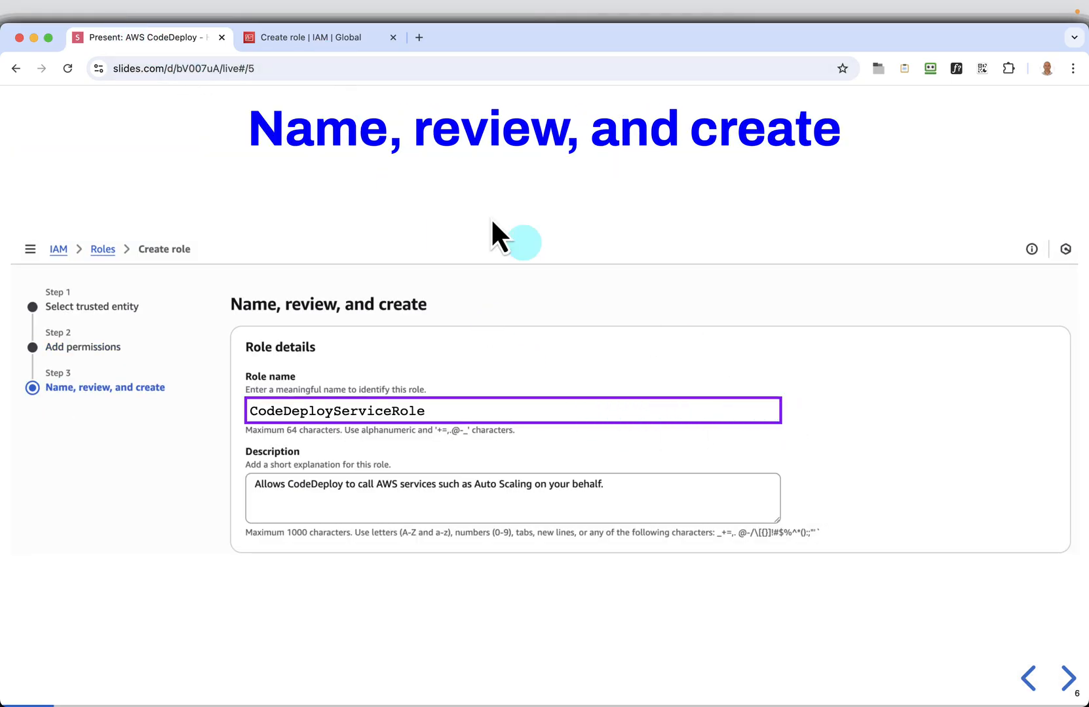
Back in the AWS console, accept the AWSCodeDeployRole permissions policy and name the role CodeDeployServiceRole
left_click(308, 44)
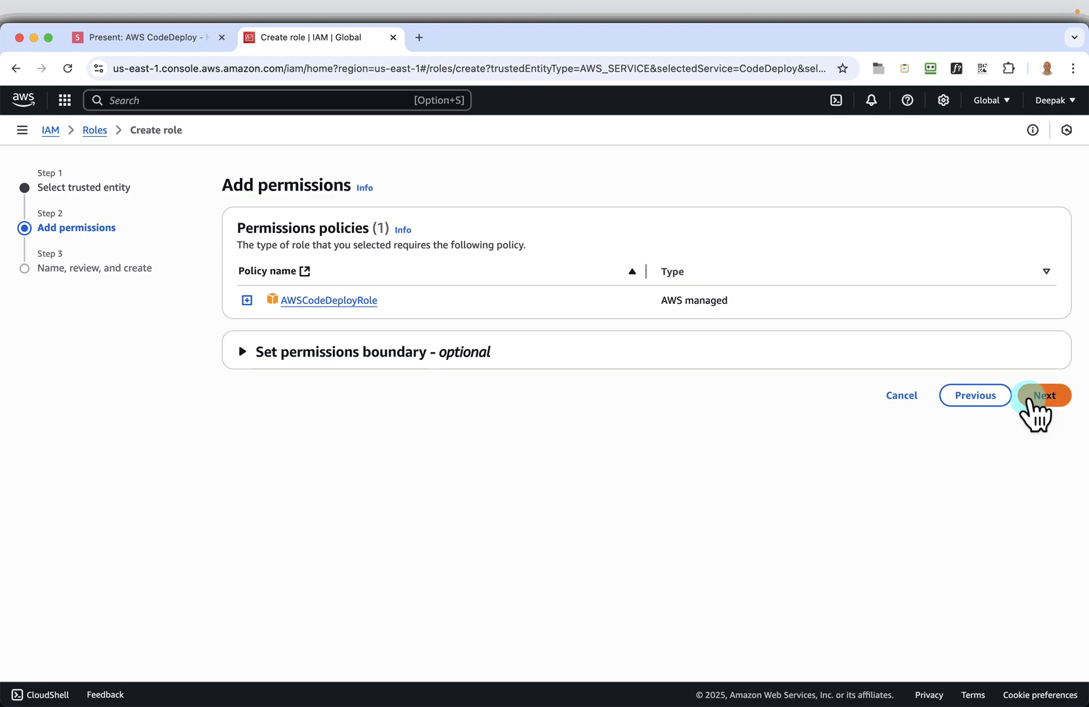
left_click(1035, 396)
left_click(321, 288)
right_click(321, 288)
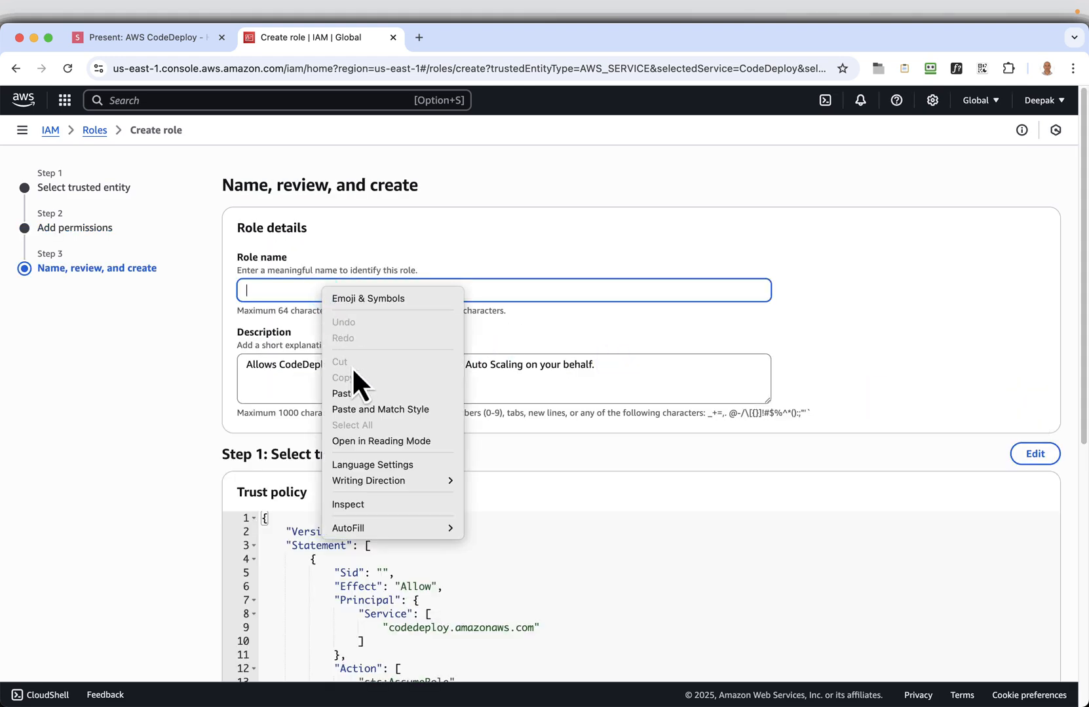
left_click(351, 393)
Review the role's trust policy and permissions, create the role and open its details page
scroll(517, 505, "down", 2)
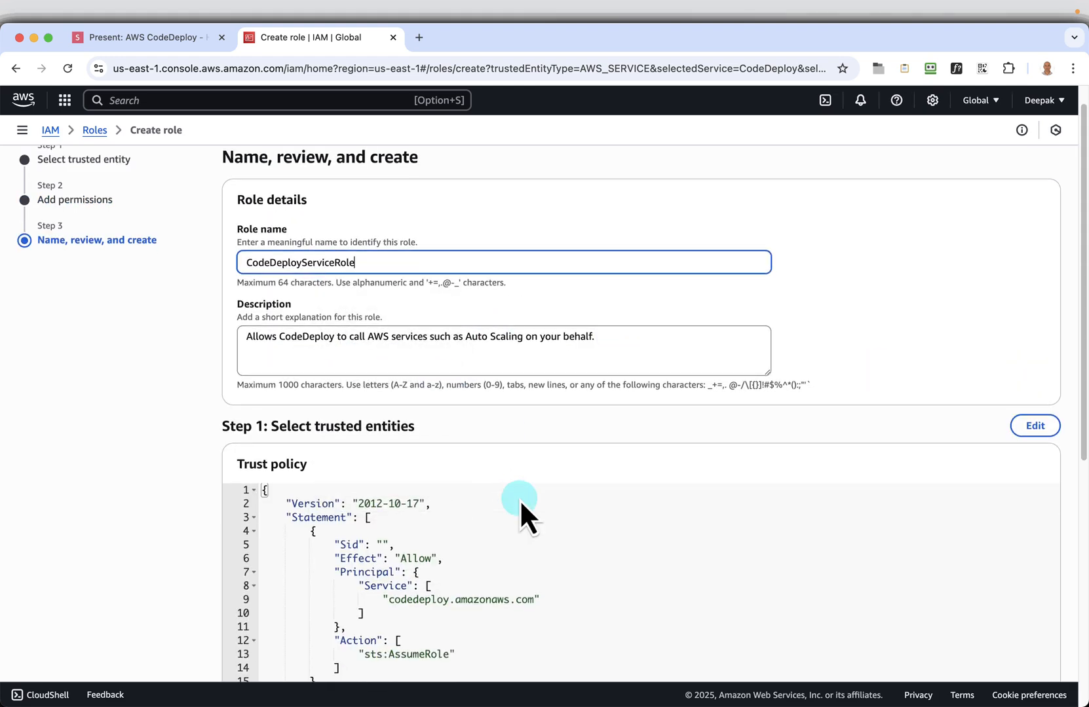
scroll(470, 511, "down", 5)
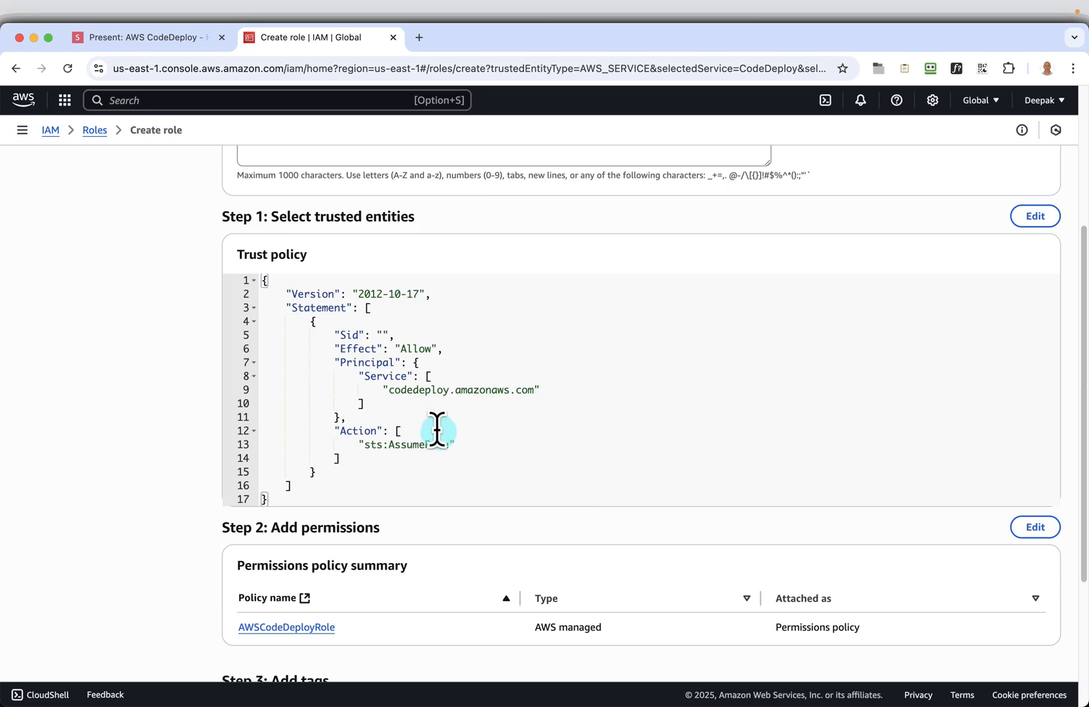
scroll(693, 411, "down", 3)
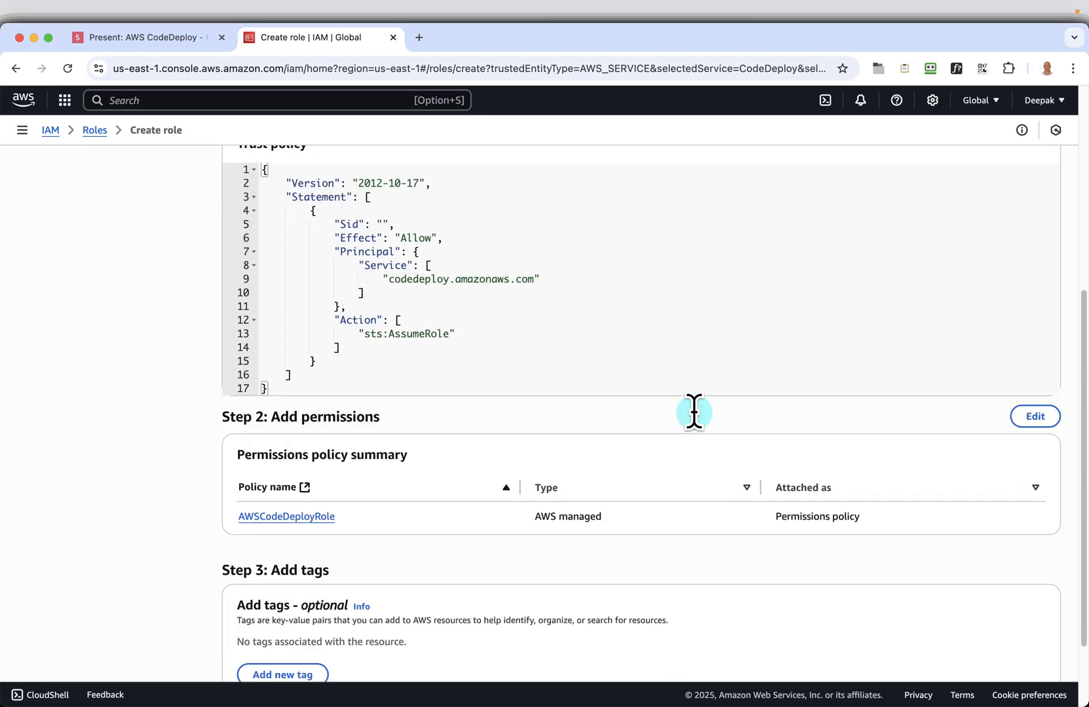
scroll(664, 360, "down", 3)
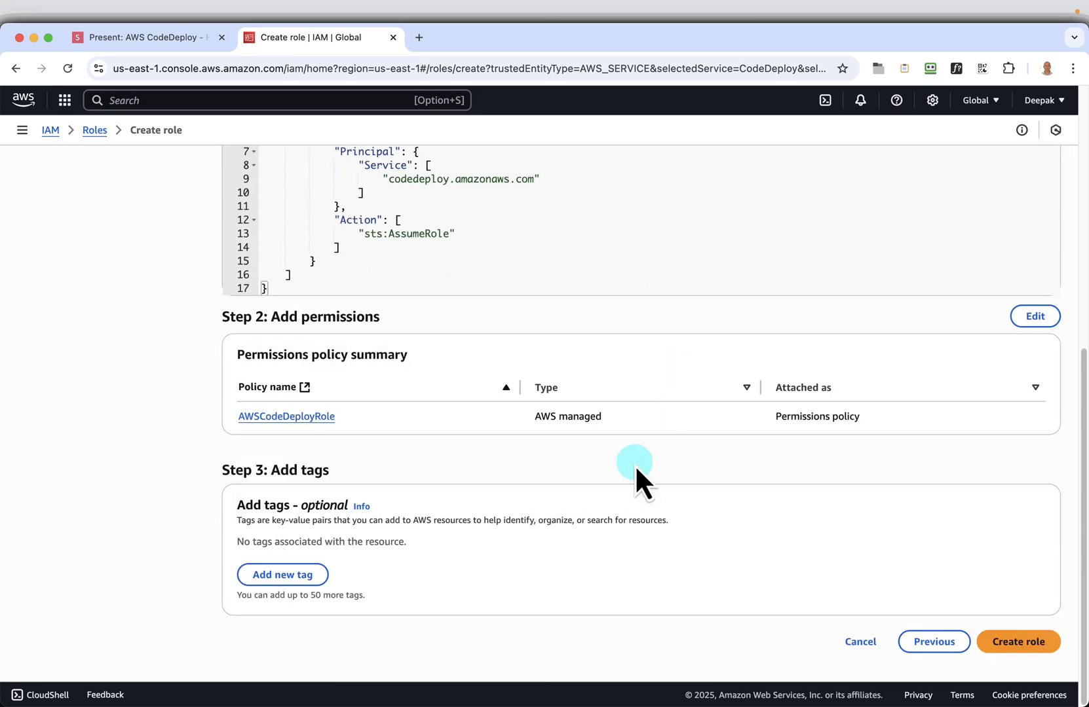
left_click(1009, 639)
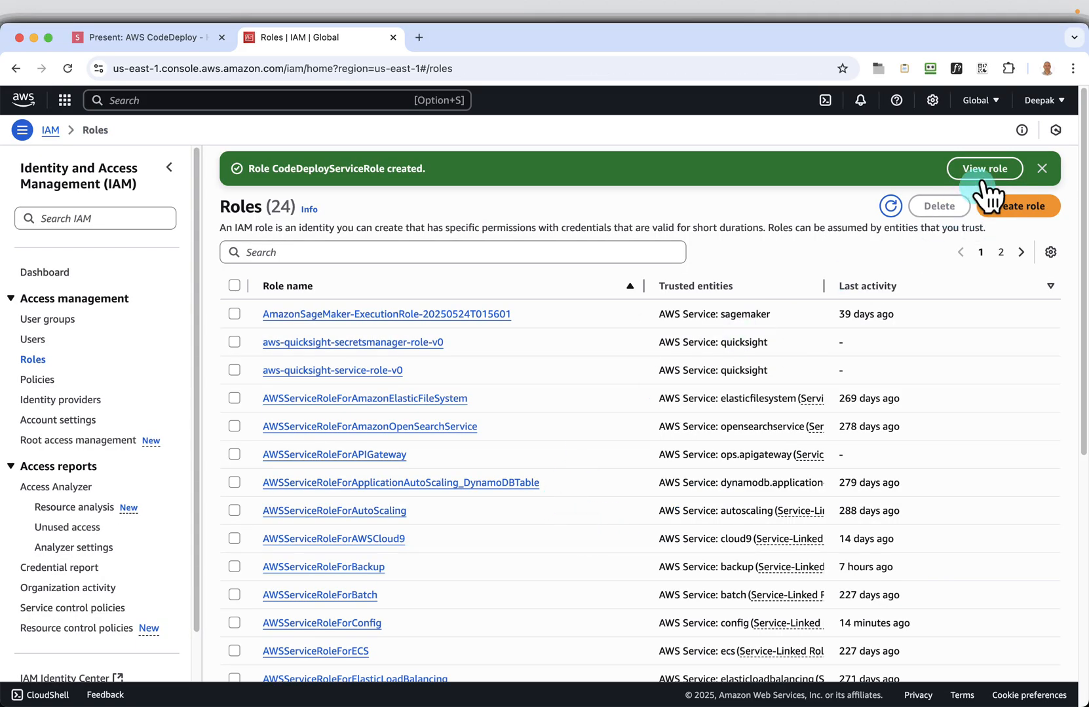
left_click(984, 170)
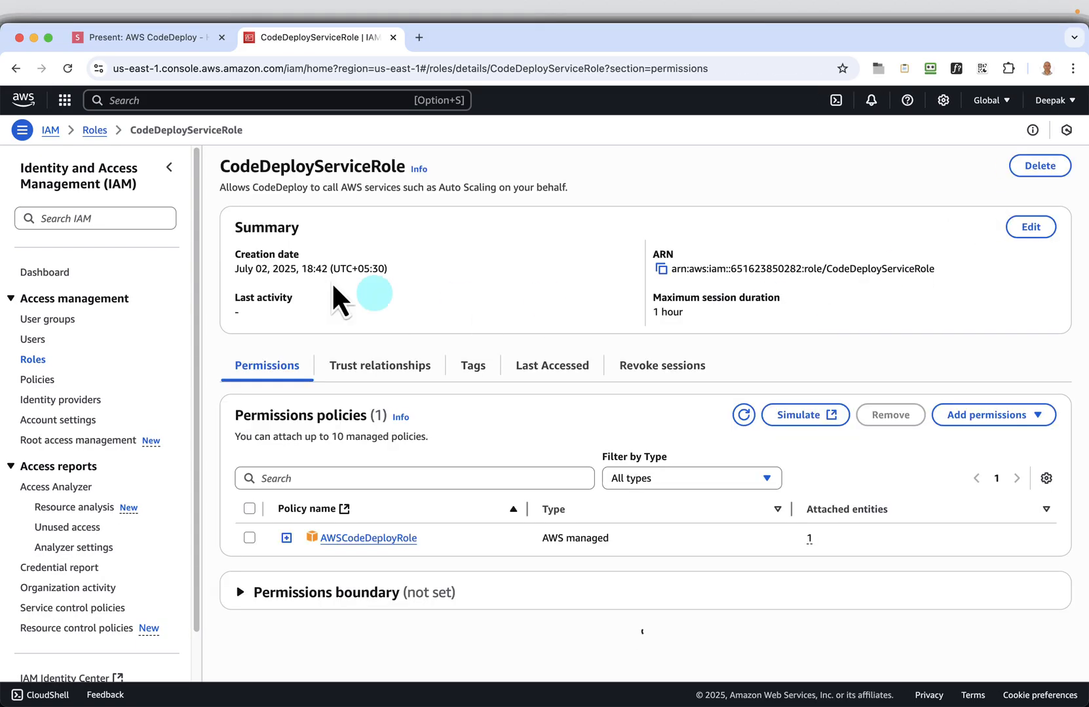
Return to the slides and advance to the "Create EC2 IAM Instance Profile Role" slide
left_click(161, 41)
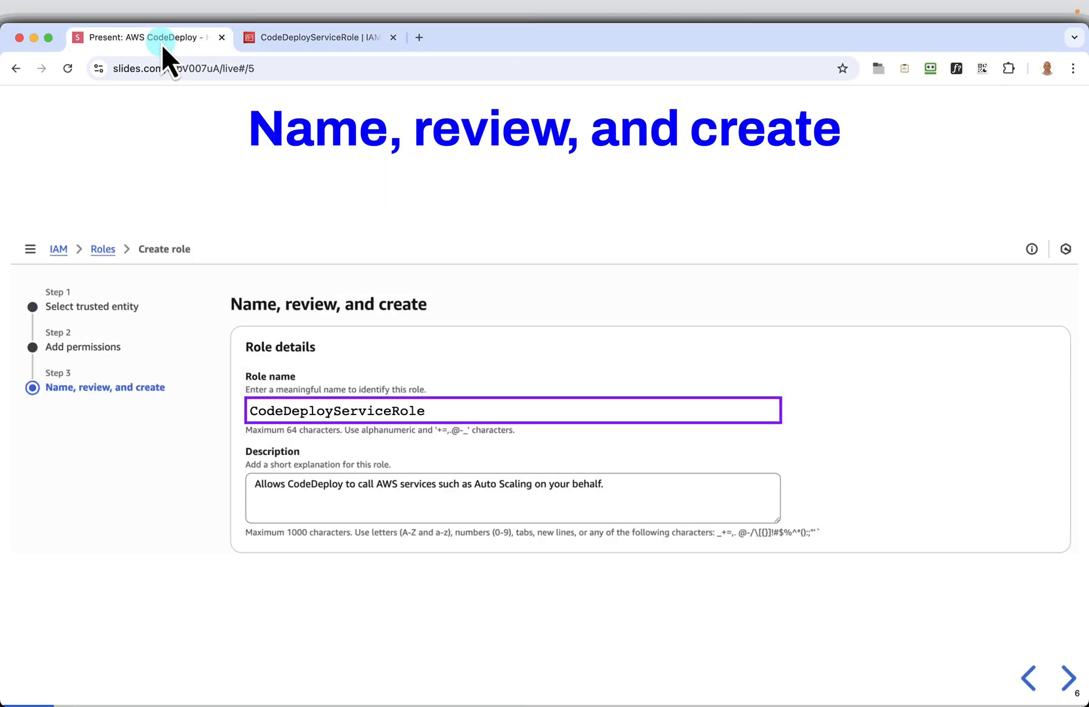
key("Right")
key("Right")
key("Right")
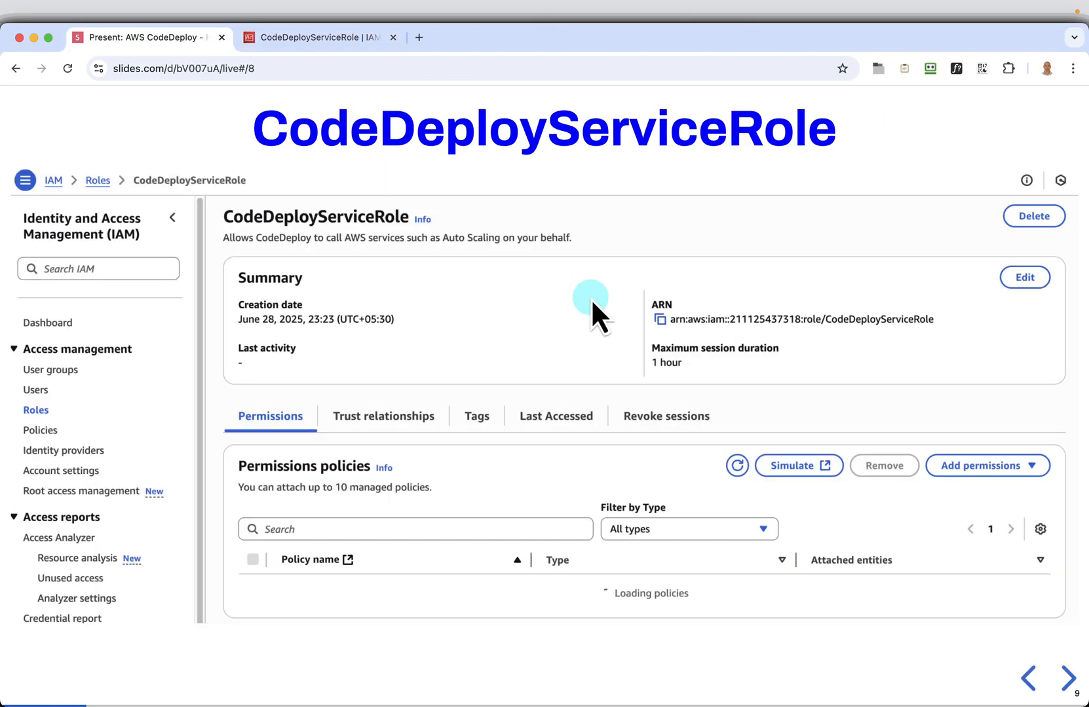
key("Right")
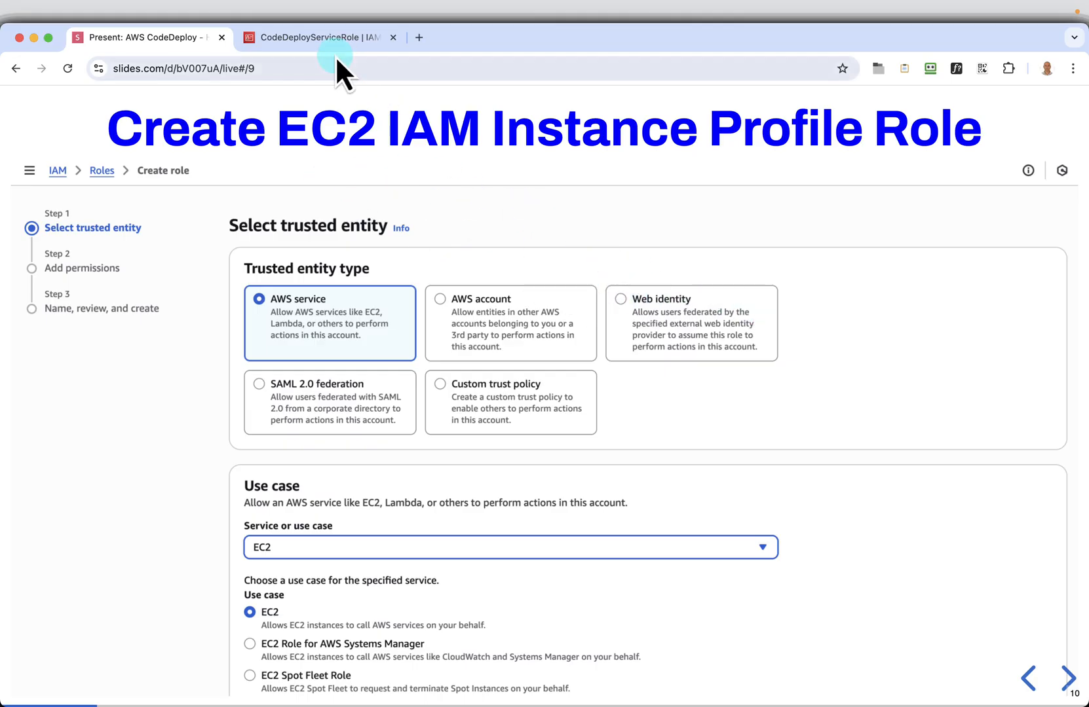
From the CodeDeployServiceRole page in the AWS console, open the IAM roles list in a new browser tab and start creating another role
left_click(327, 38)
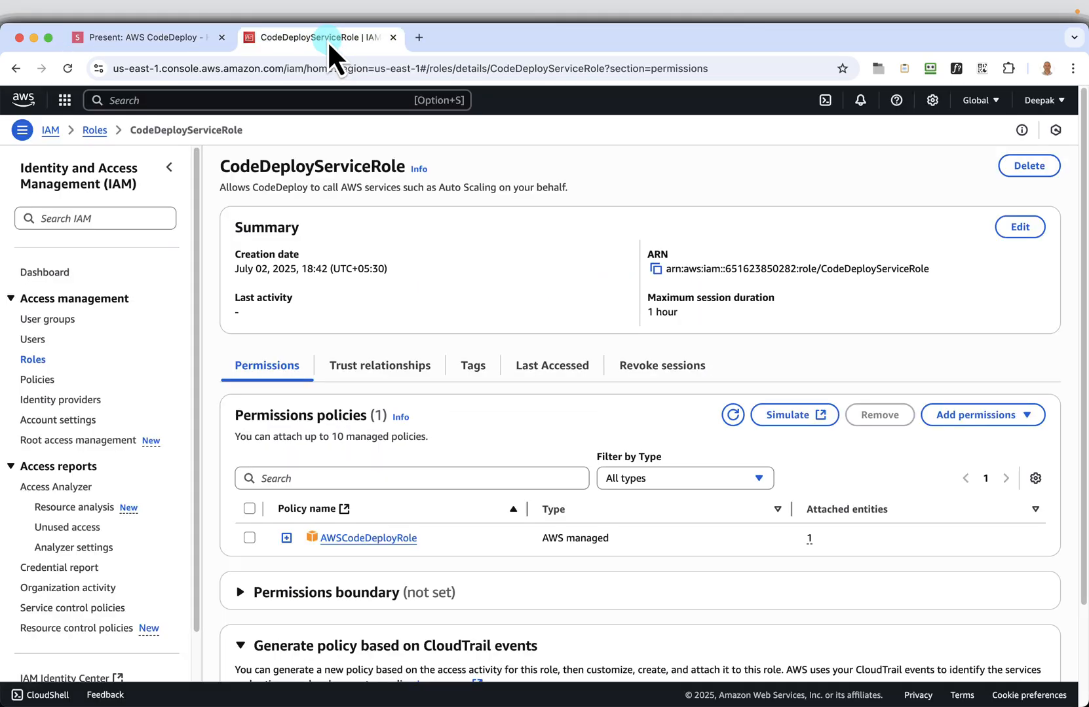
right_click(38, 360)
left_click(92, 375)
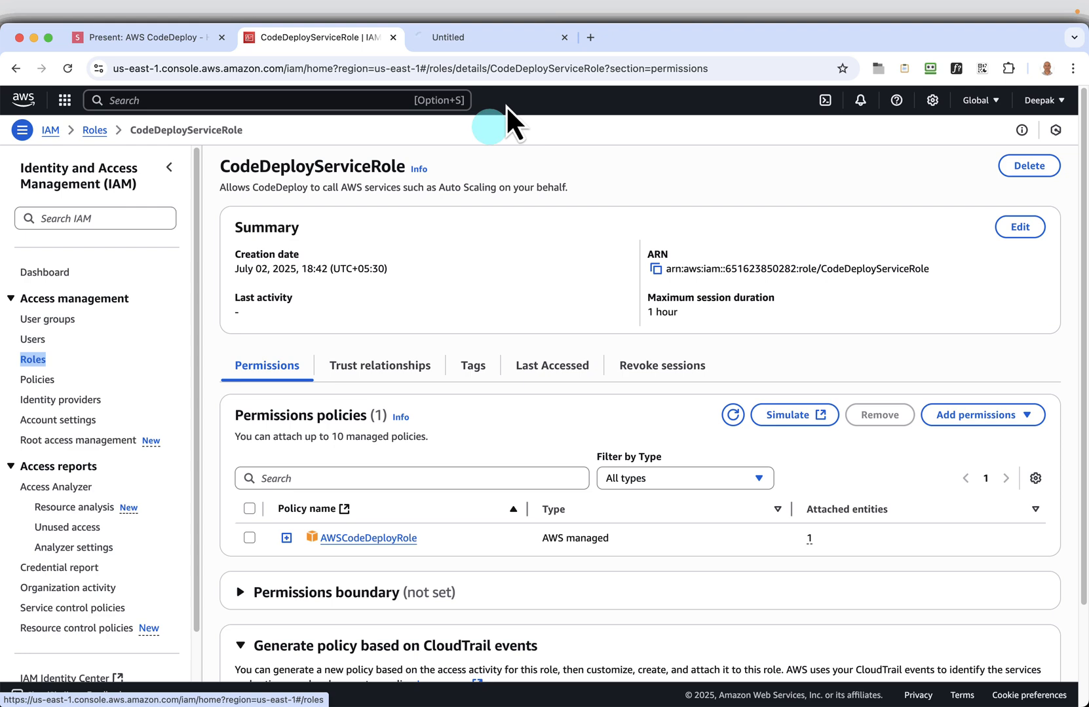
left_click(481, 40)
left_click(1024, 171)
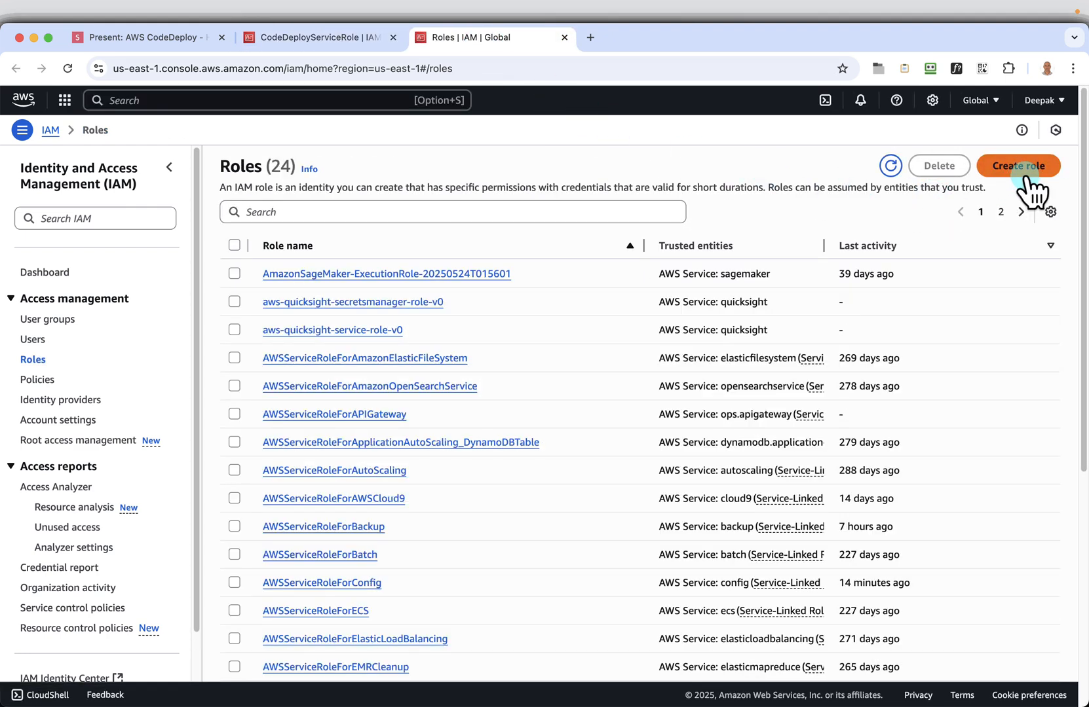
Choose EC2 as the service and use case for the second role and continue to its permissions
left_click(363, 507)
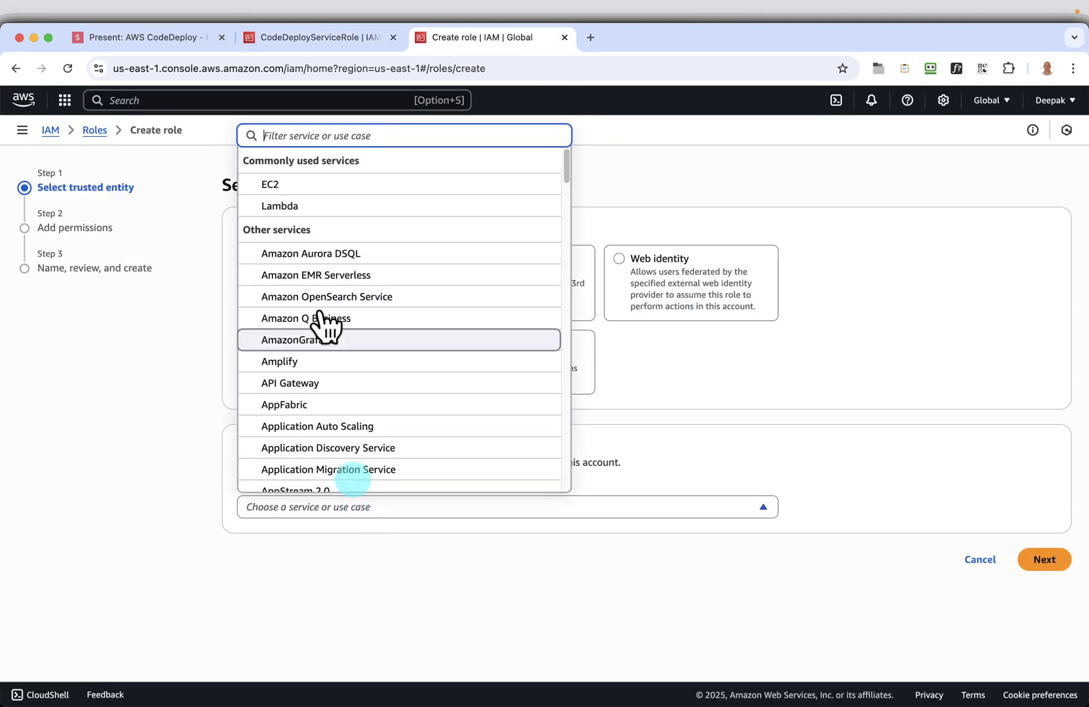
left_click(271, 183)
scroll(915, 518, "down", 5)
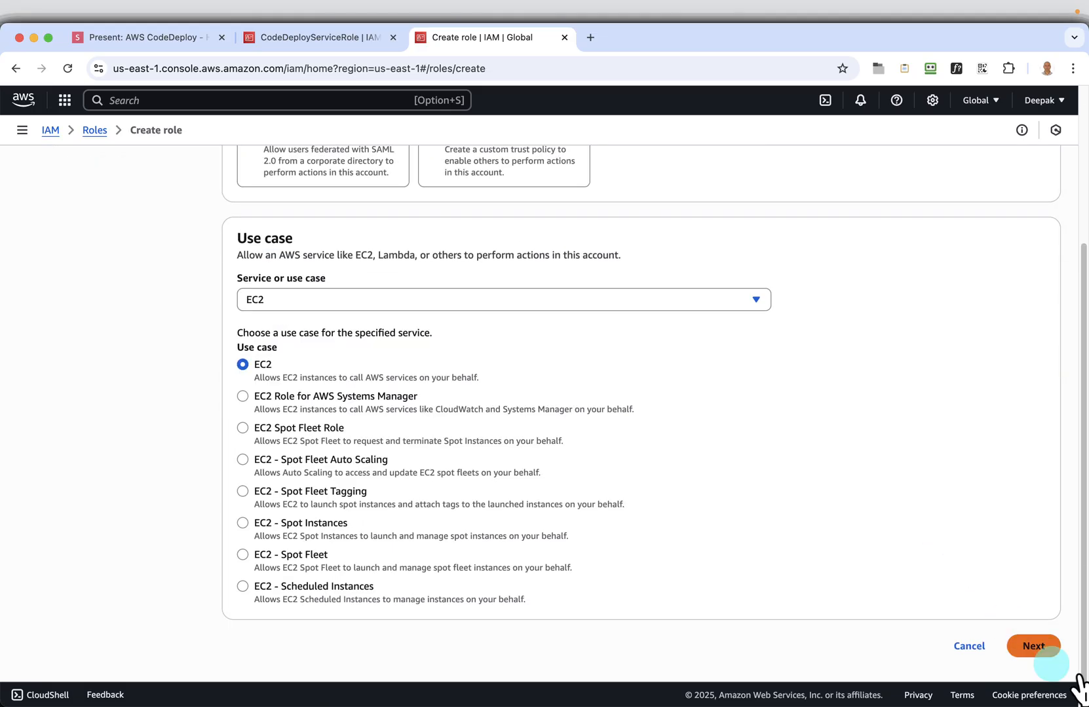
left_click(1041, 655)
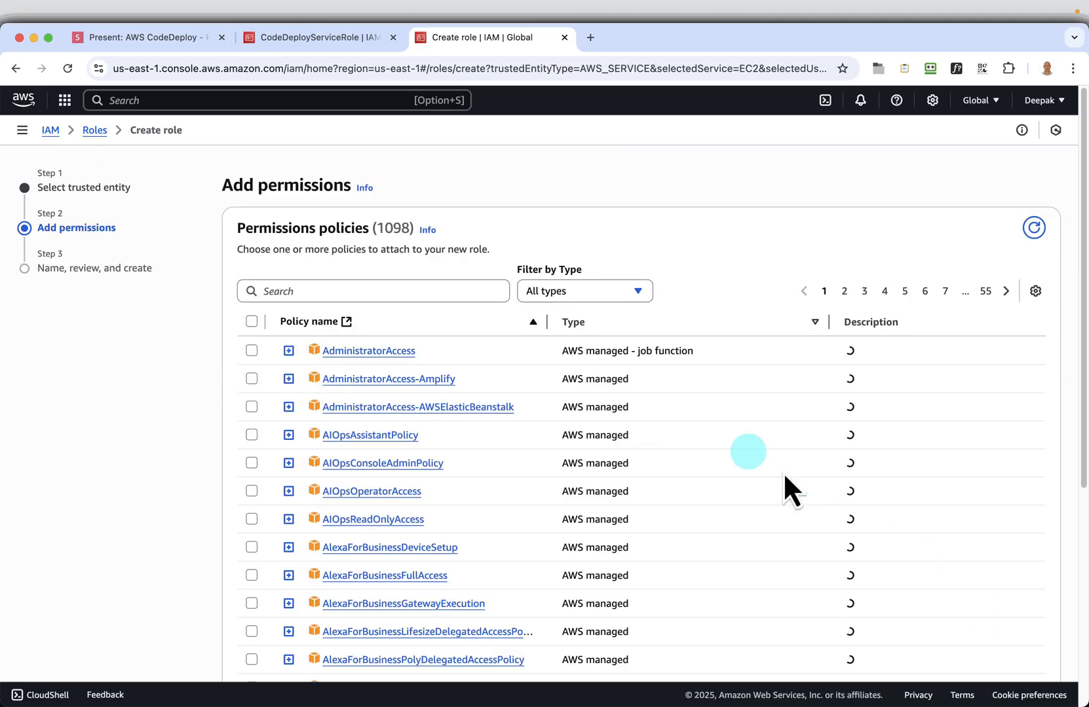
Copy the policy name AmazonEC2RoleforAWSCodeDeploy from the "Add permissions" slide and return to the role's permissions page
left_click(91, 46)
left_click(1067, 679)
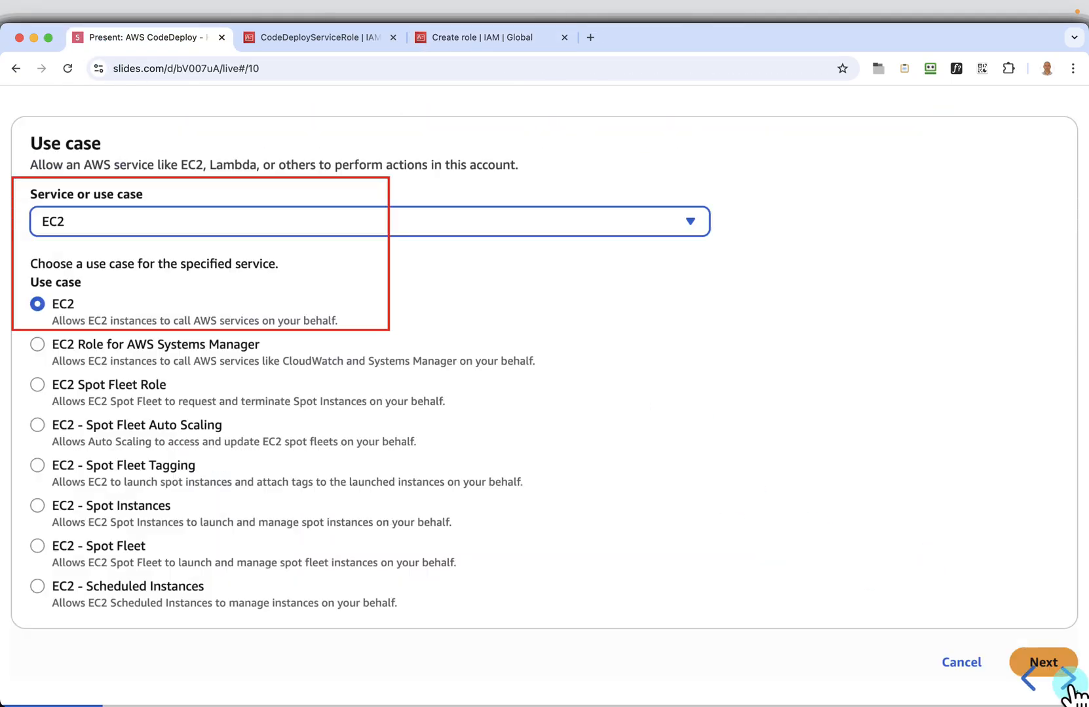
left_click(1067, 681)
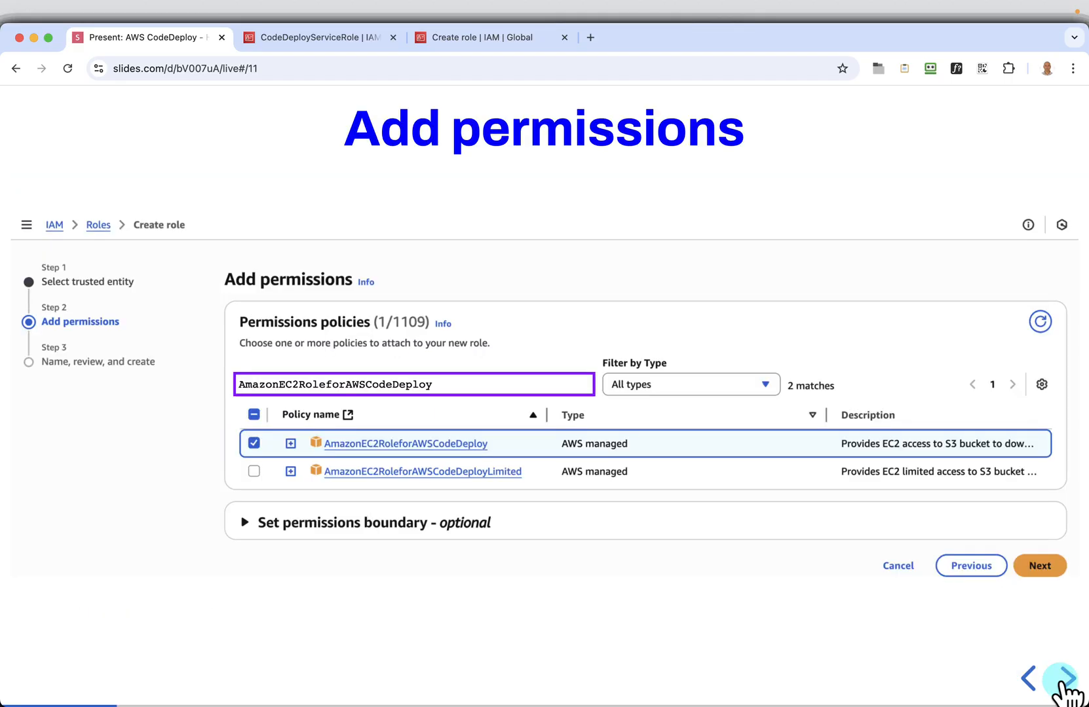
left_click(575, 385)
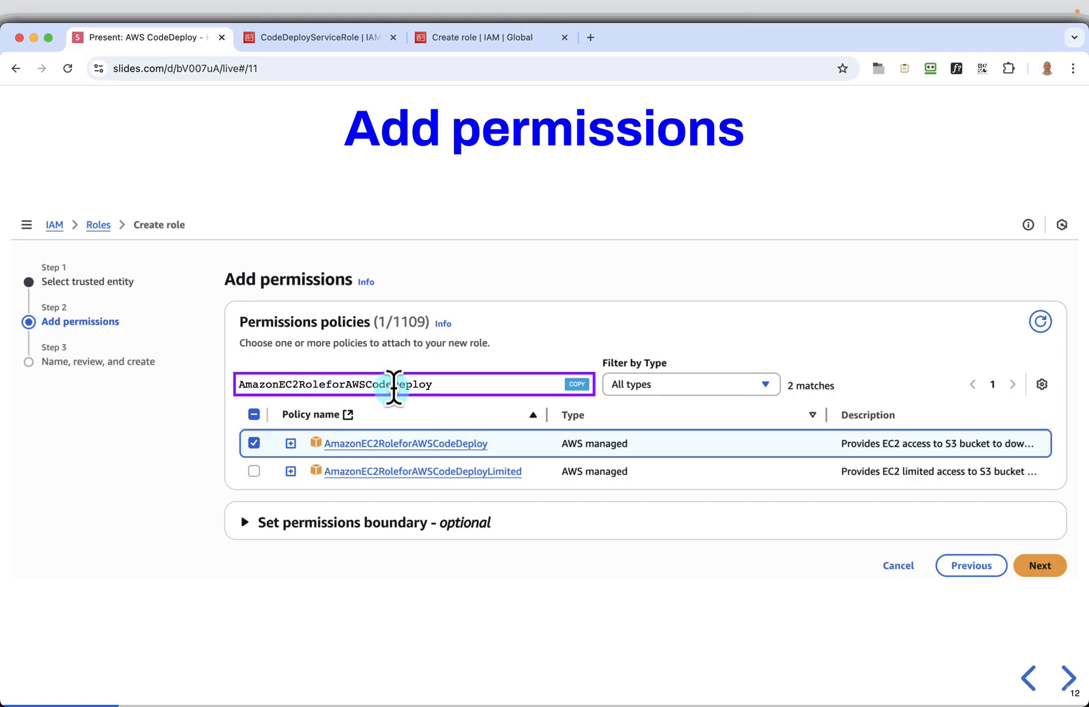
left_click(468, 42)
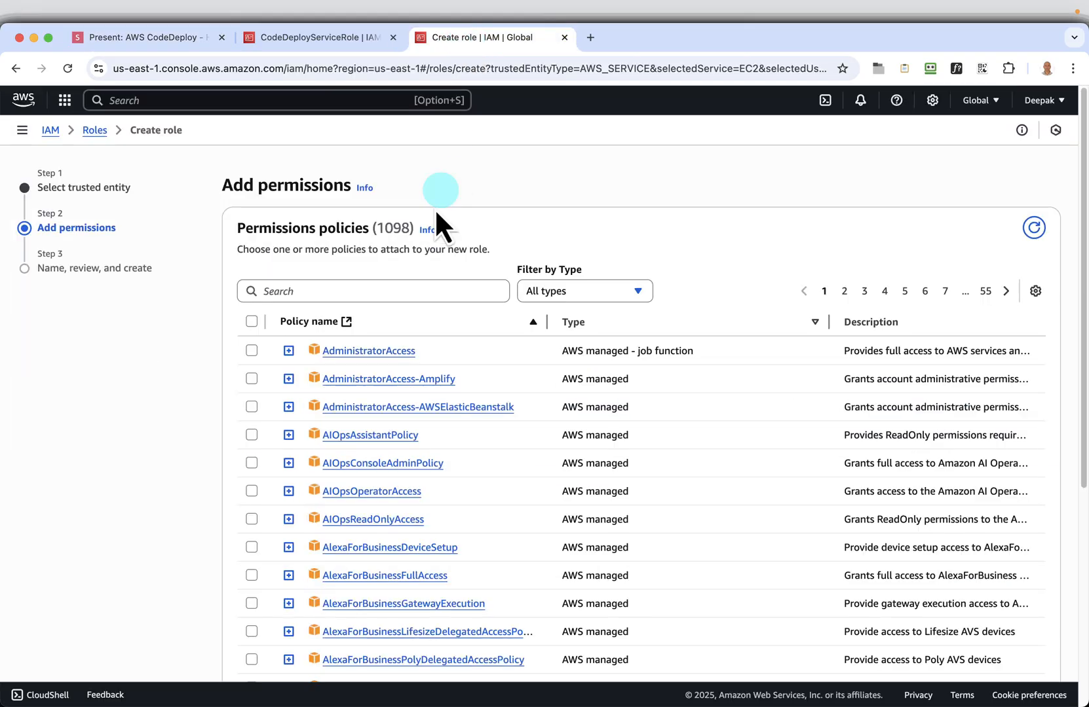
Search the permissions policies for AmazonEC2RoleforAWSCodeDeploy and select the policy with that exact name
left_click(331, 288)
key("super+v")
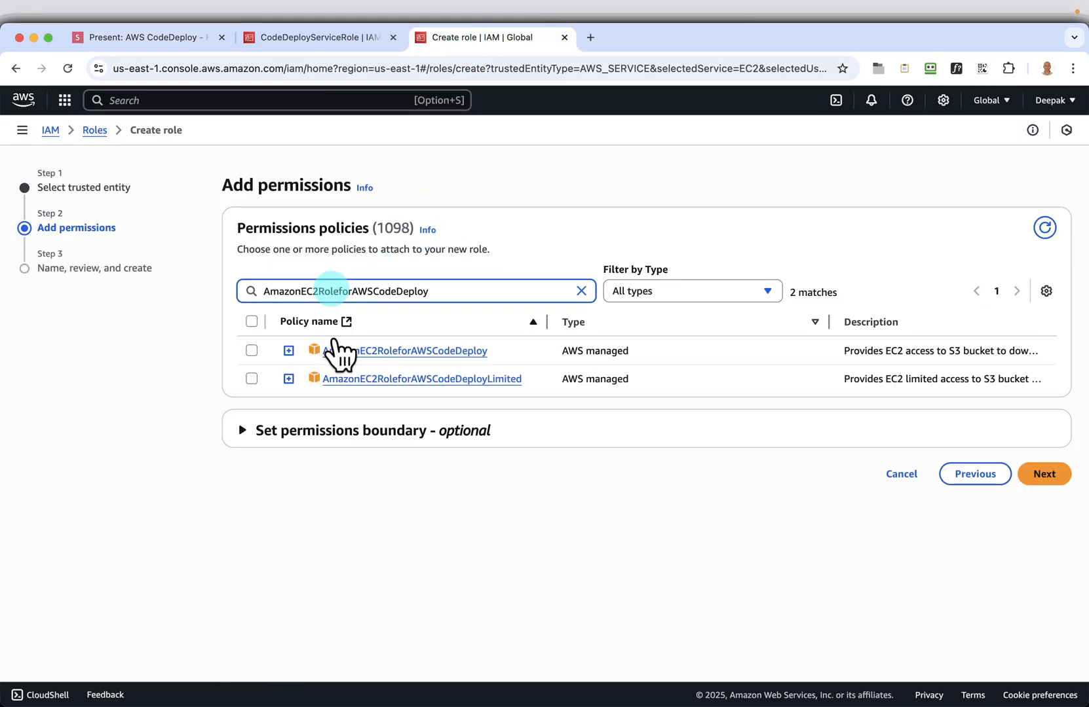
left_click(251, 351)
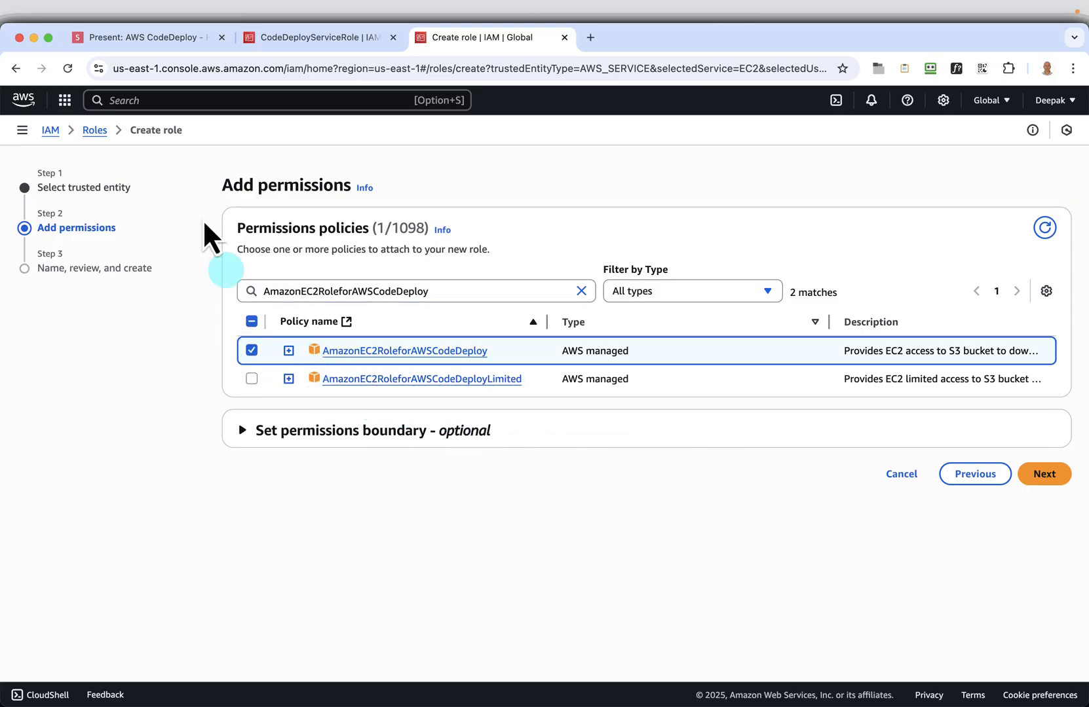
Copy the policy name AmazonS3ReadOnlyAccess from the second "Add permissions" slide and return to the role's permissions page
left_click(170, 46)
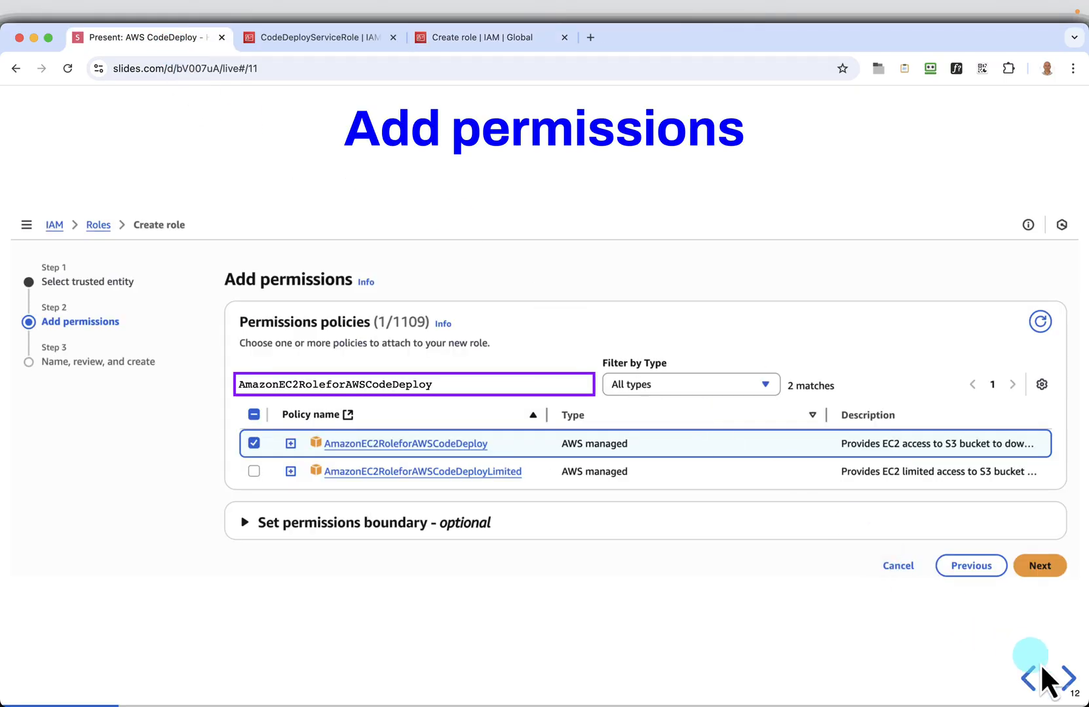
left_click(1065, 681)
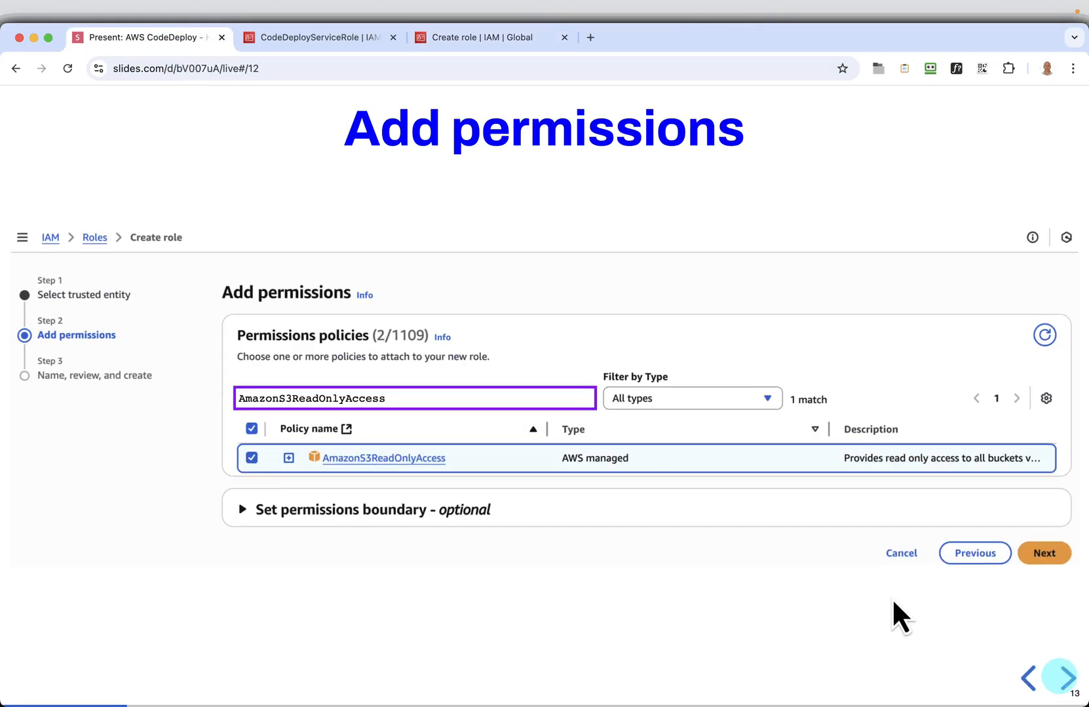
left_click(580, 398)
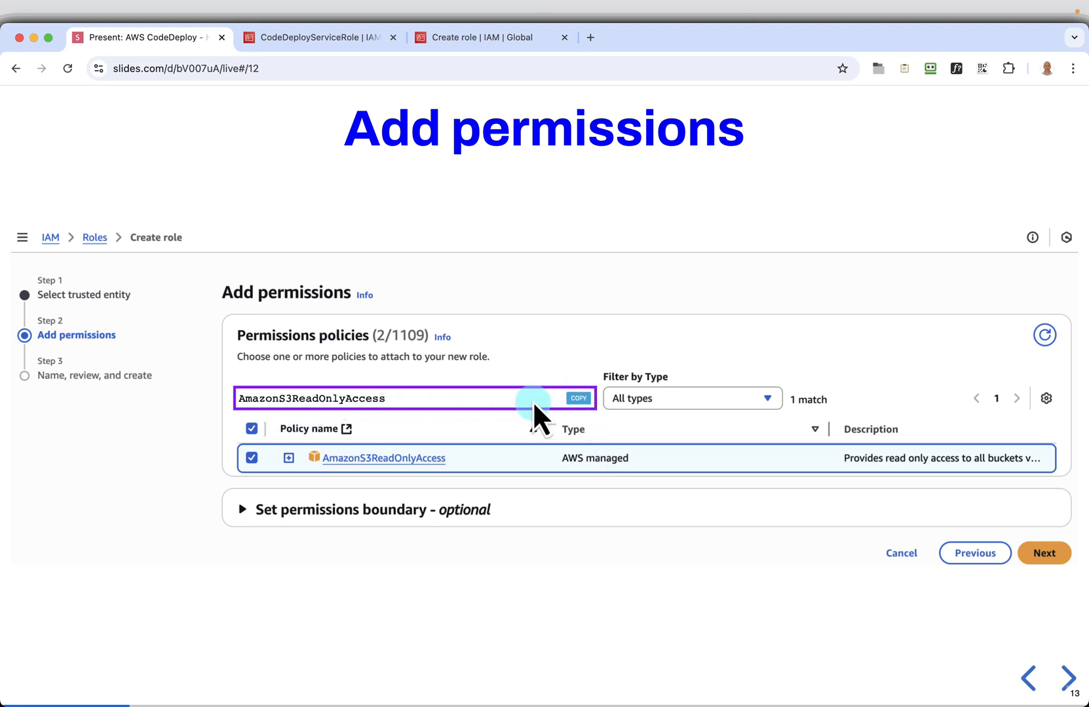
left_click(442, 38)
Replace the policy search with AmazonS3ReadOnlyAccess, select that policy as well and continue to the review page
double_click(355, 292)
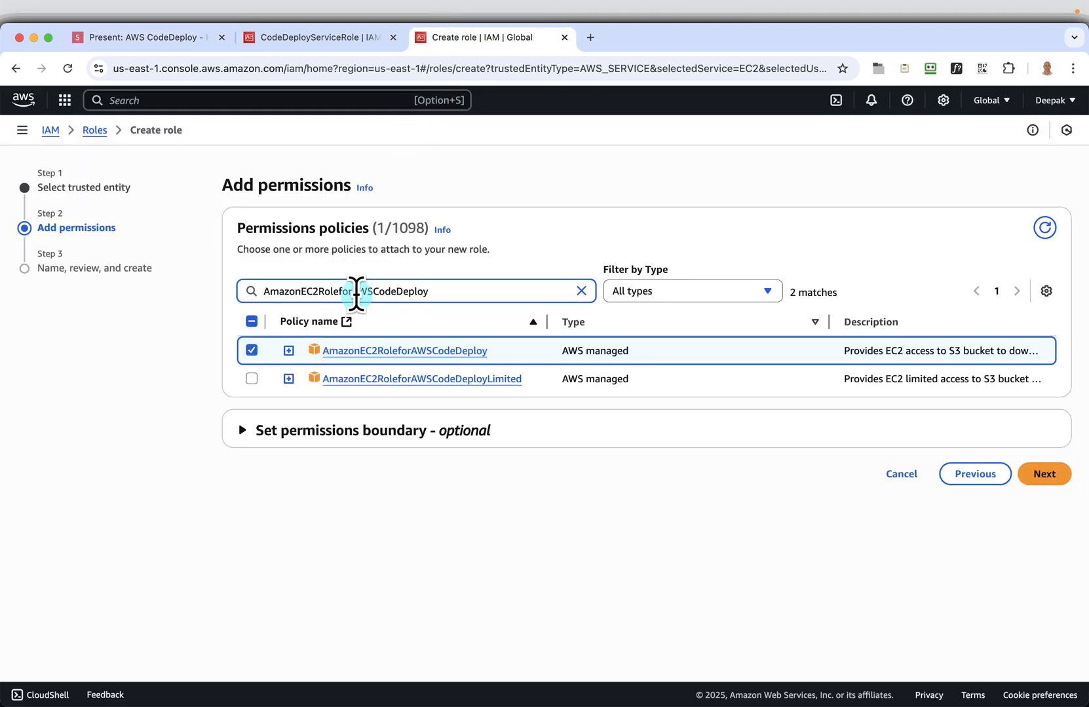
key("super+v")
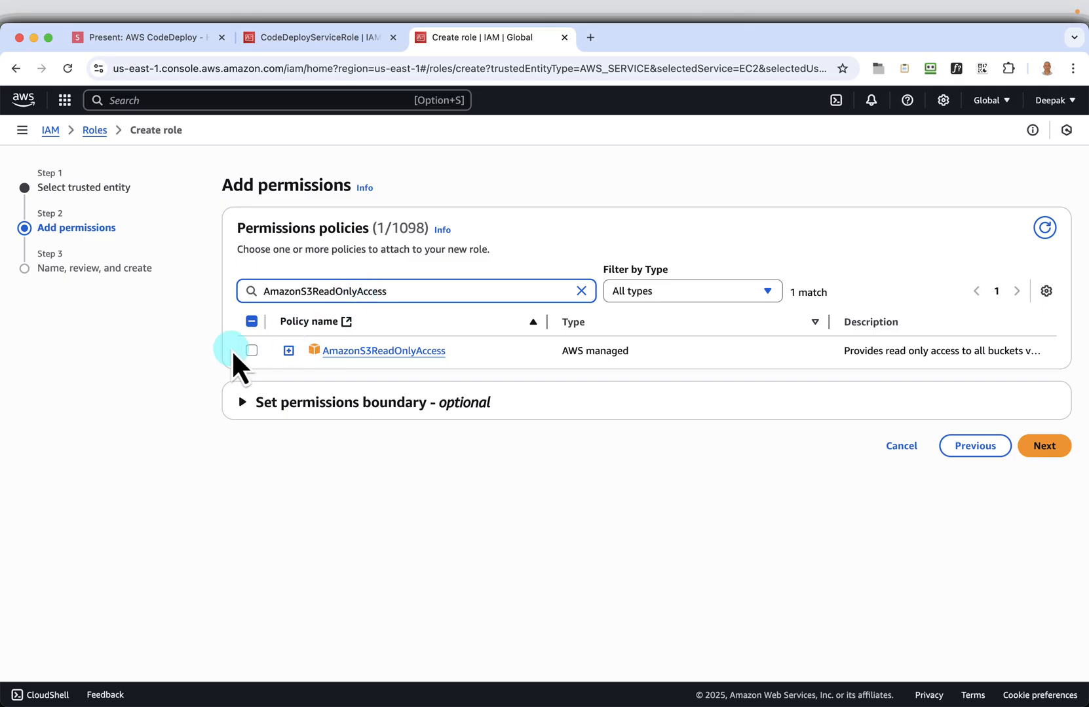
left_click(253, 351)
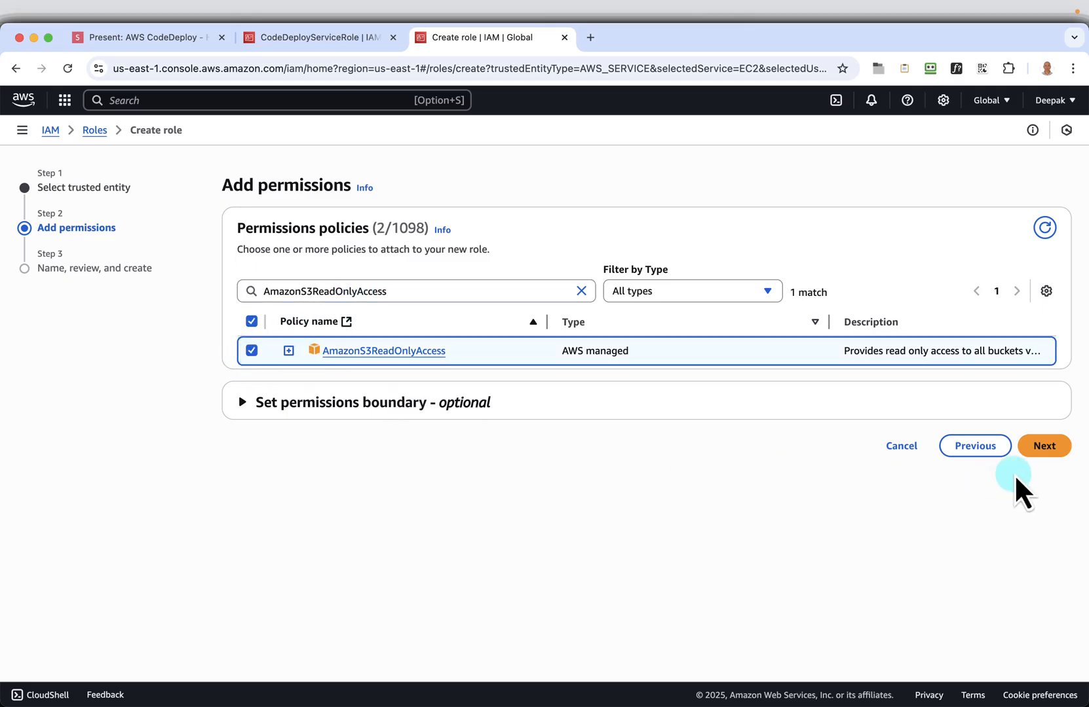
left_click(1048, 451)
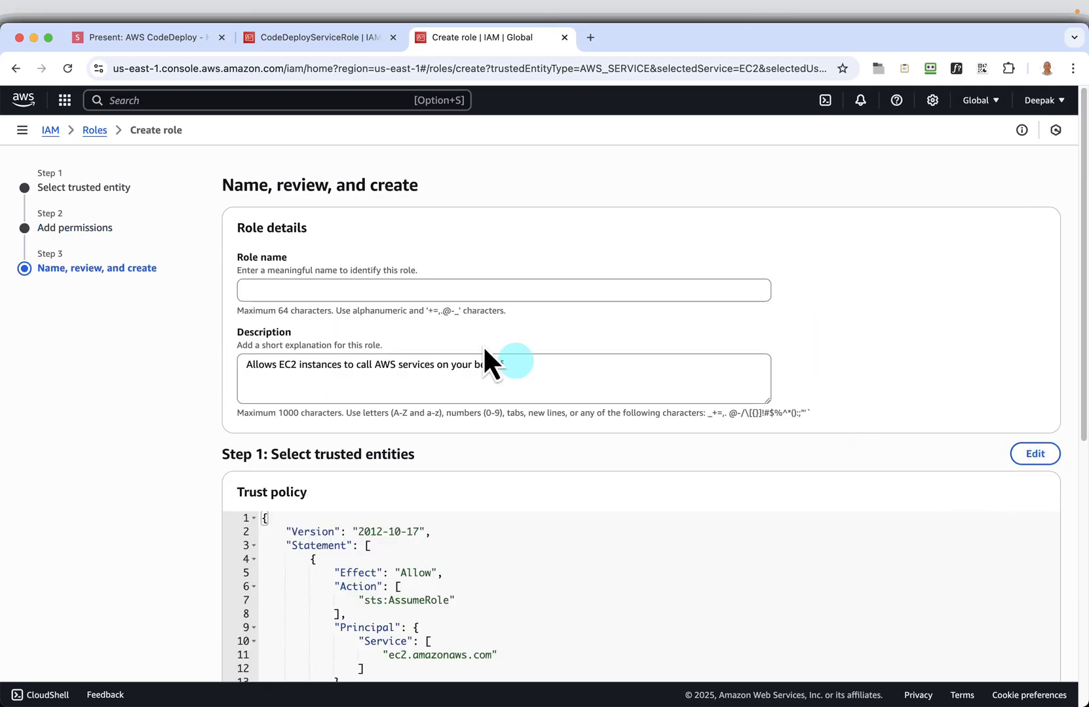
Copy the role name from the "Name, review, and create" slide and name the new role EC2CodeDeployRole
left_click(382, 292)
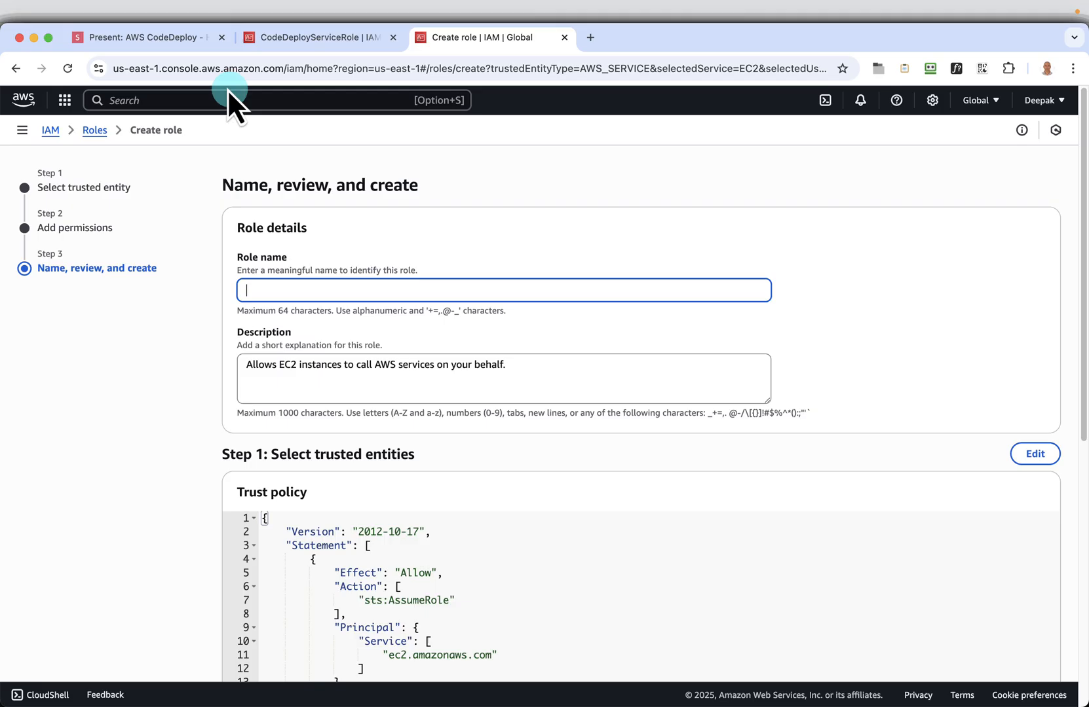
left_click(188, 46)
key("Right")
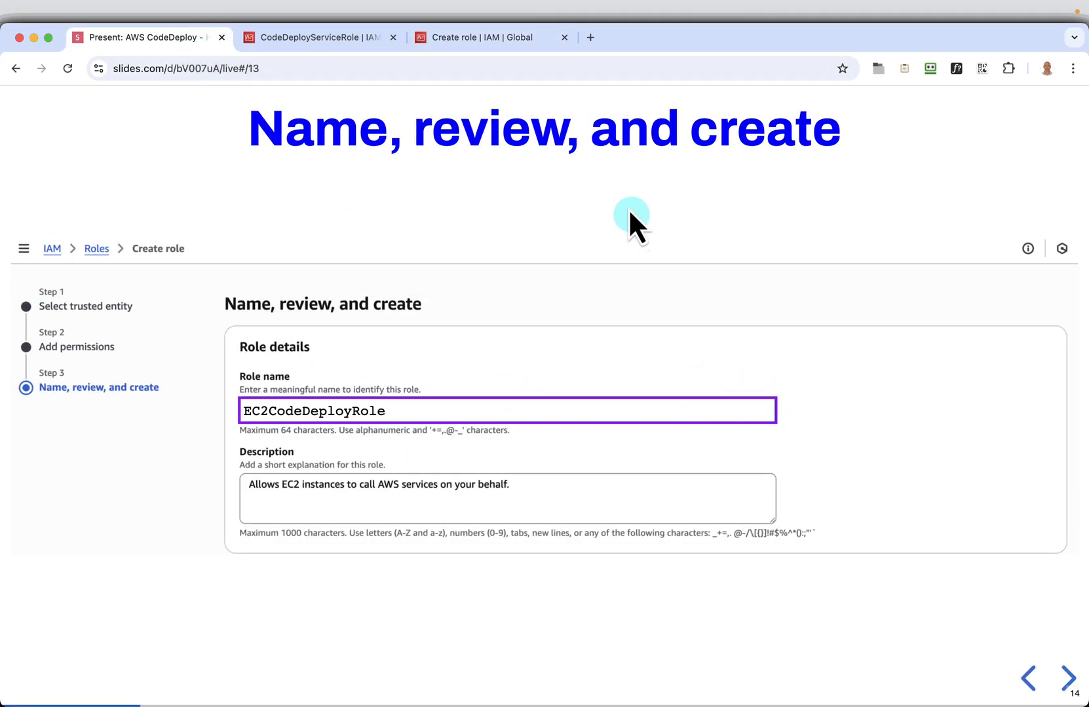
left_click(521, 38)
right_click(396, 288)
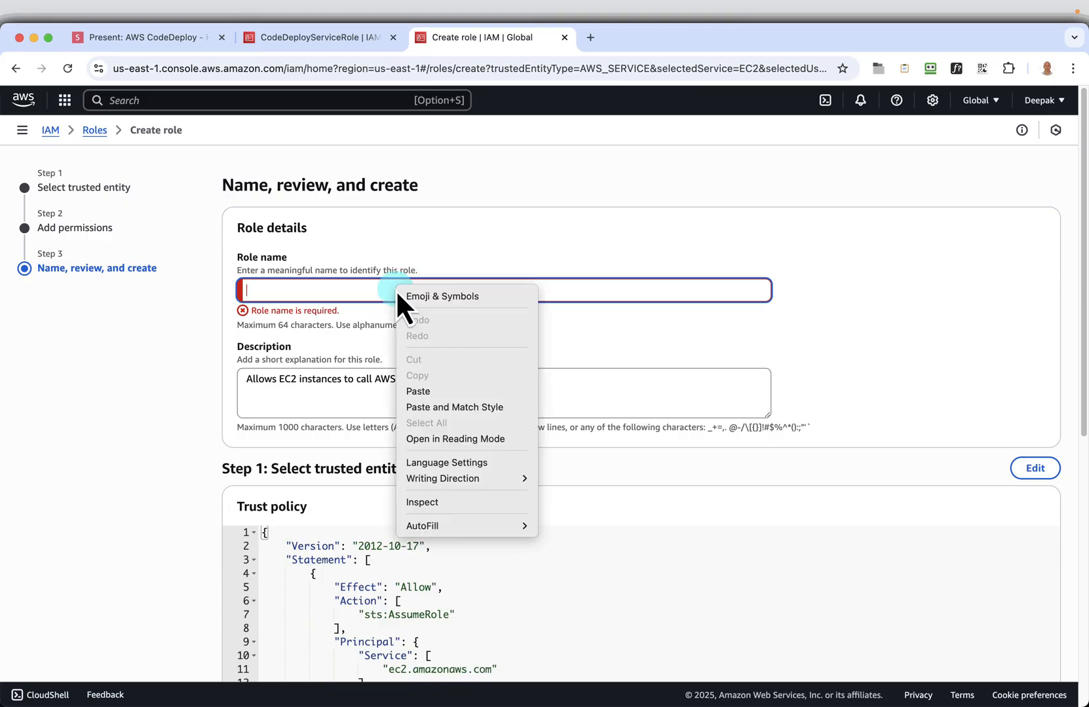
left_click(438, 391)
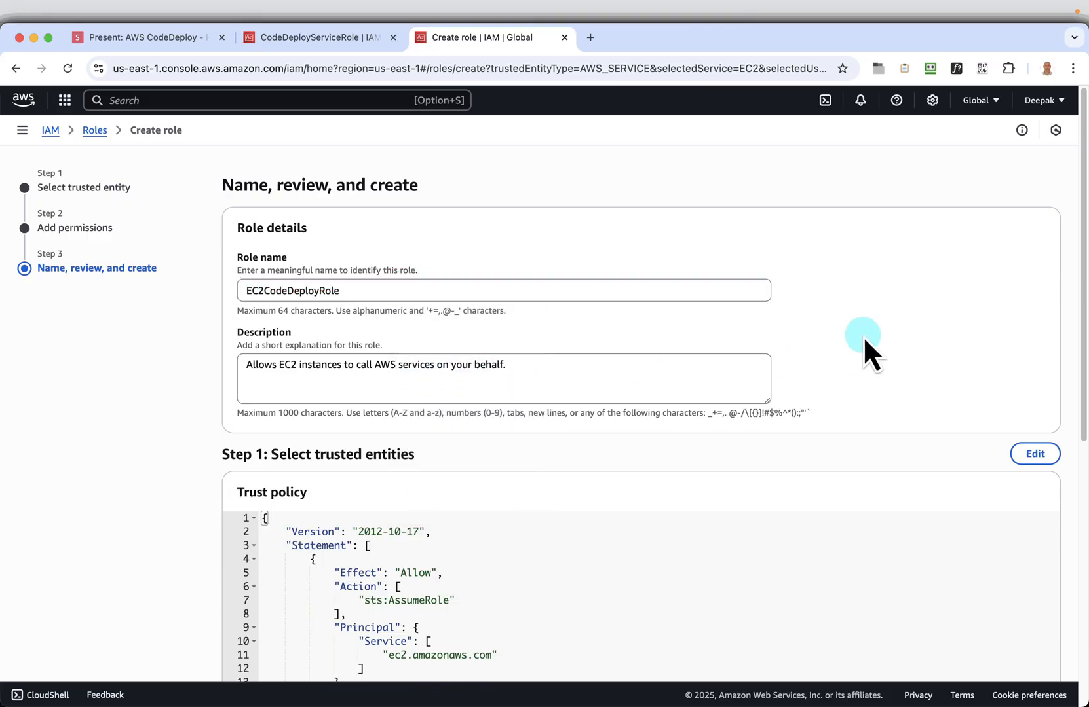
Review the trust policy and attached permissions, create the EC2CodeDeployRole role and open its details page
scroll(863, 335, "down", 5)
scroll(863, 336, "down", 1)
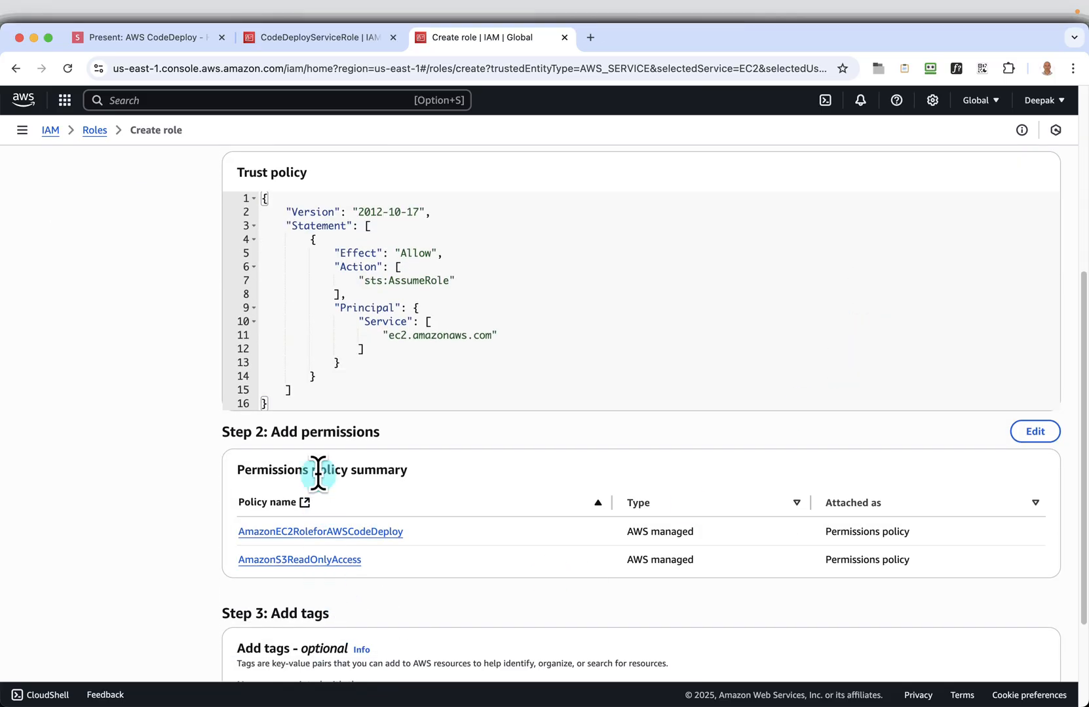
scroll(715, 532, "down", 5)
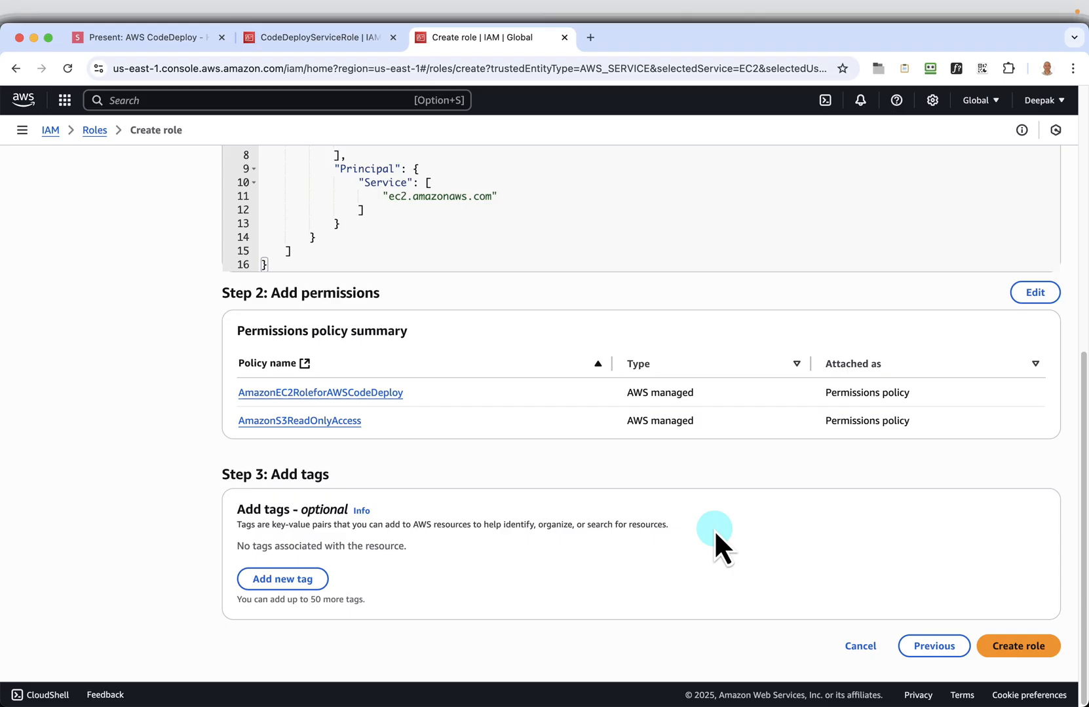
left_click(1016, 648)
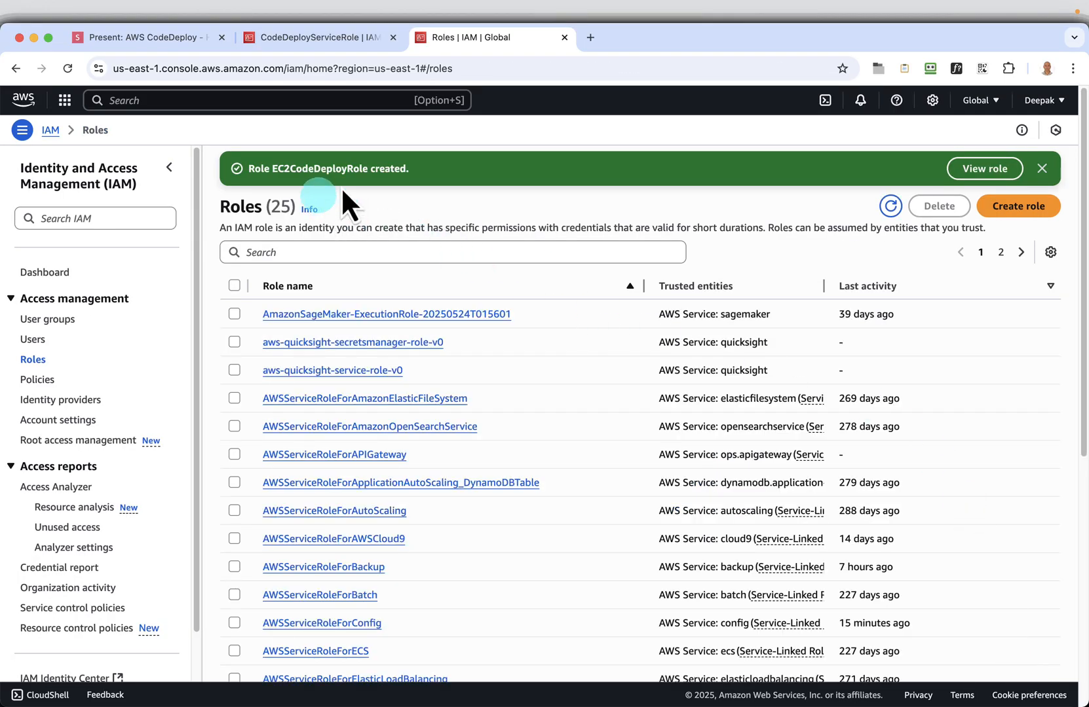
left_click(974, 168)
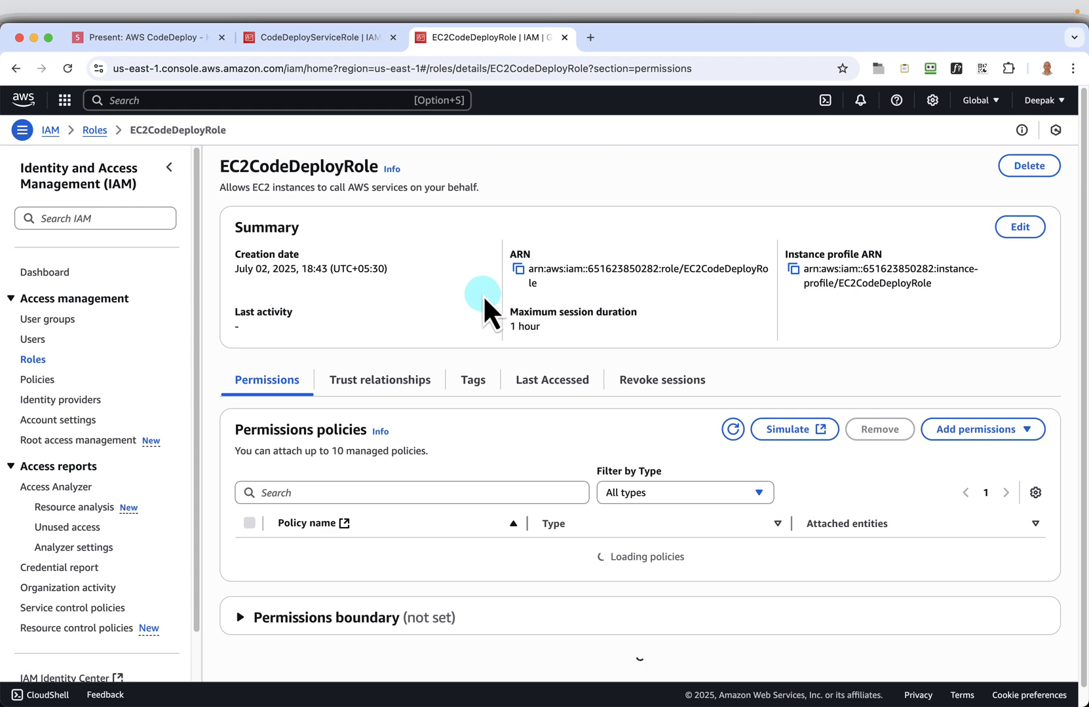
Return to the slides and advance to the "EC2 - Launch Instance" slide
left_click(129, 42)
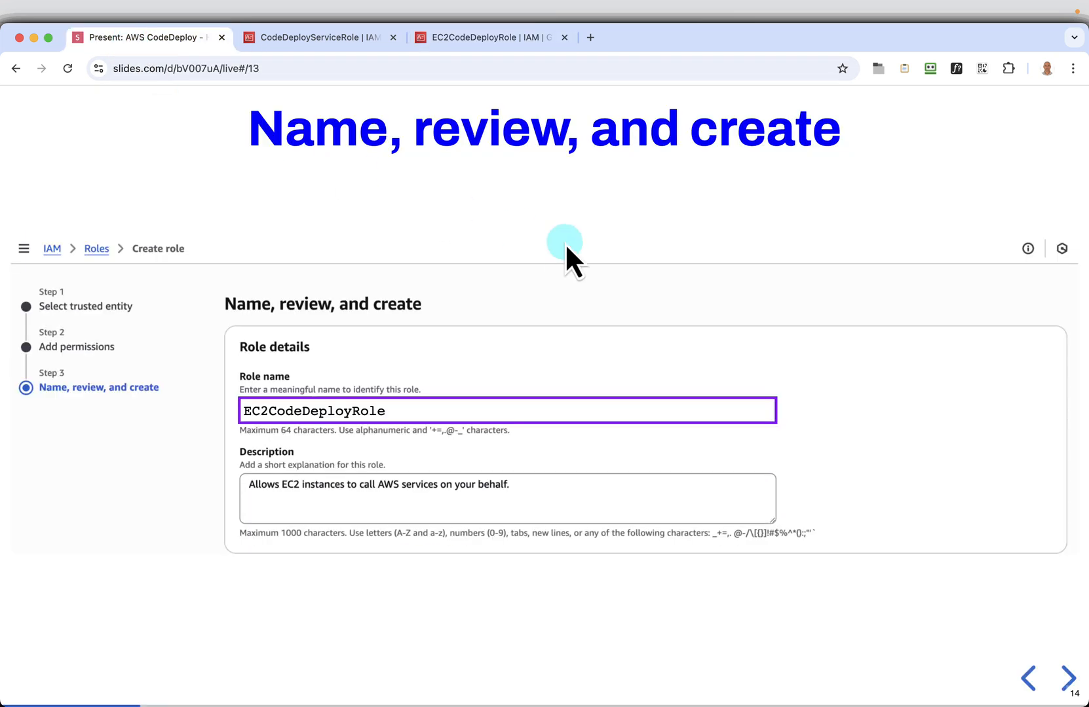
key("Right")
key("Right")
key("Right")
key("Right")
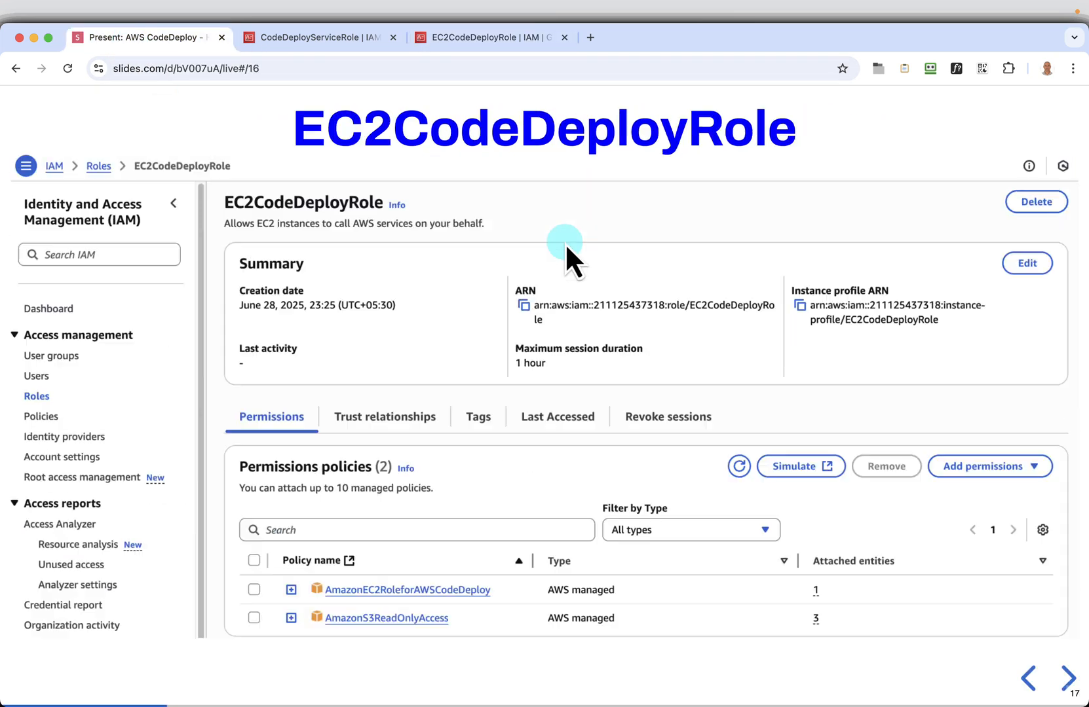
key("Right")
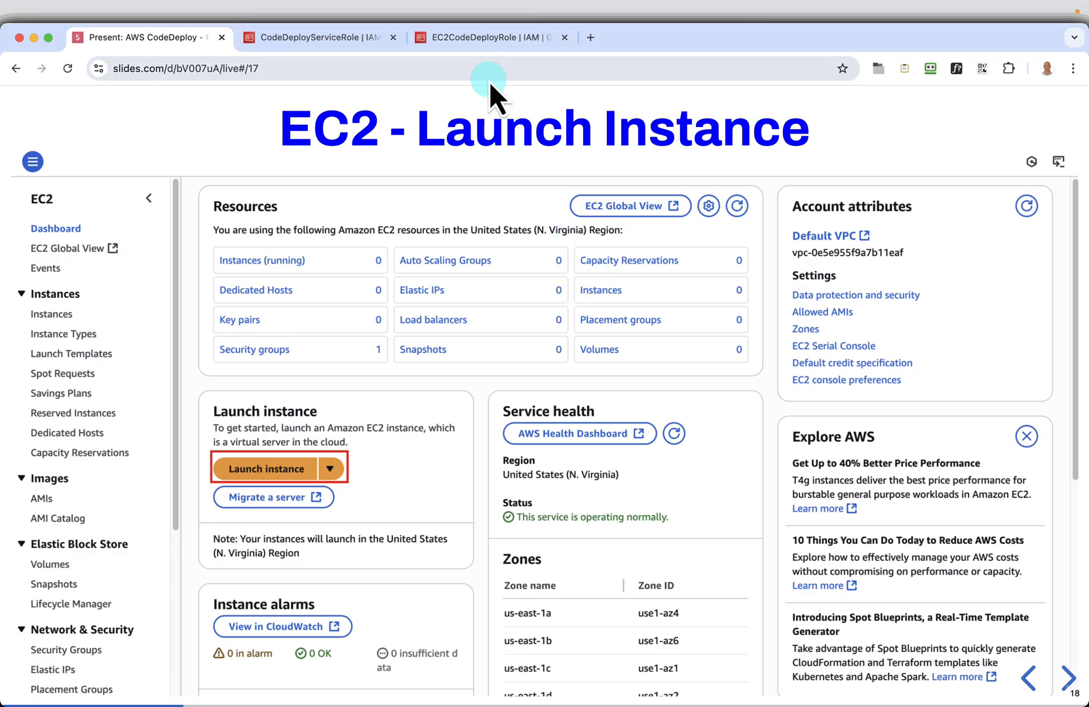
From the EC2CodeDeployRole page, search the AWS services for ec2 and open the EC2 console in a new browser tab
left_click(492, 39)
left_click(246, 101)
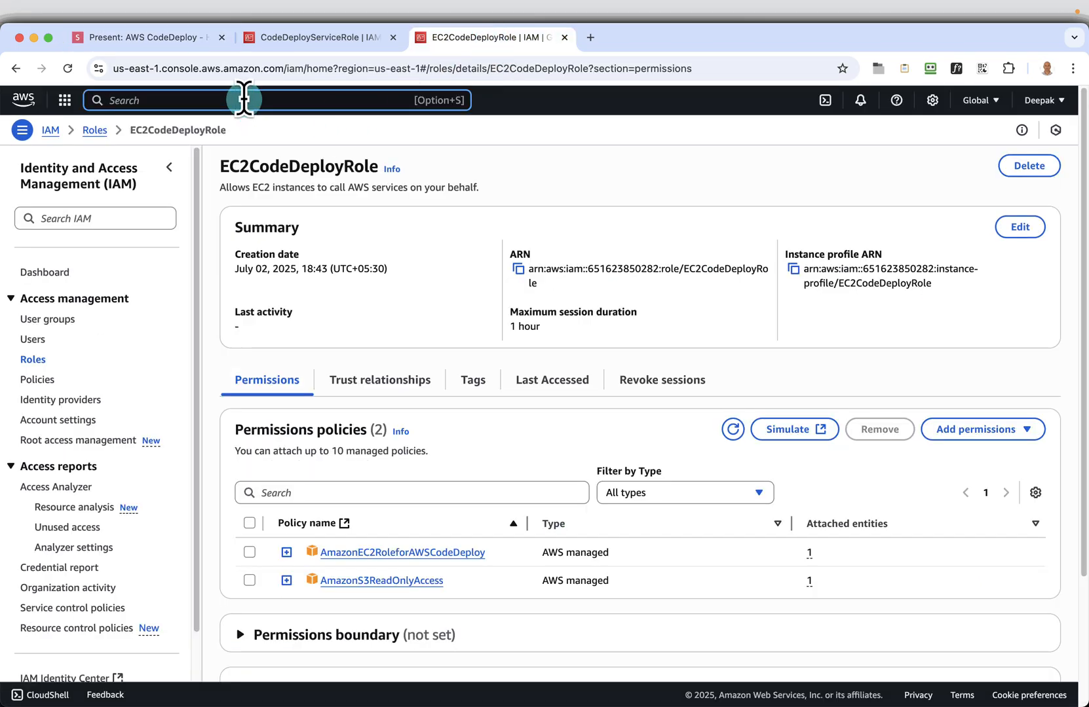
type("ec2")
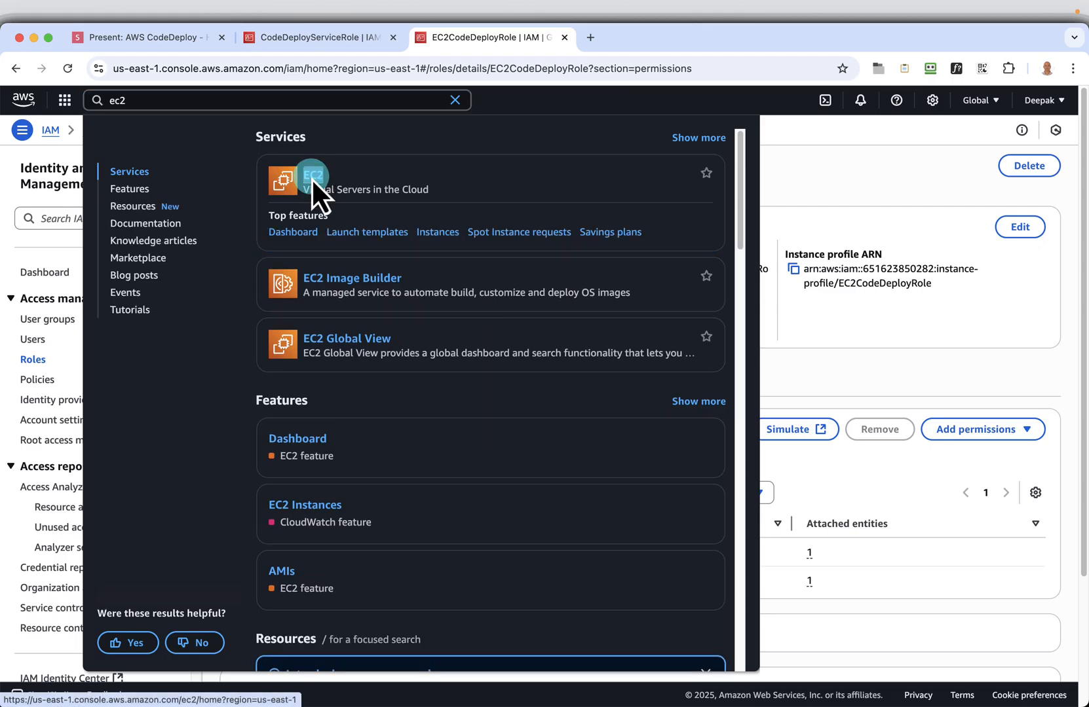
right_click(311, 176)
left_click(342, 186)
left_click(623, 39)
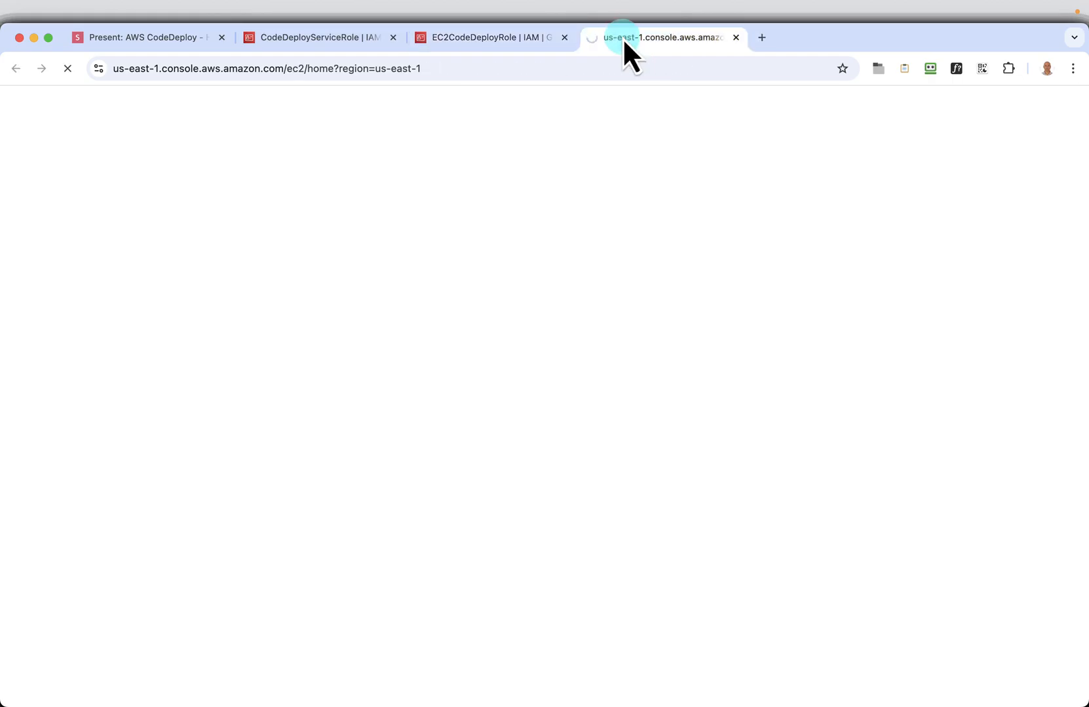
Copy the instance name CodeDeploy-Demo-Instance-1 from the "Launch an instance" slide
left_click(157, 40)
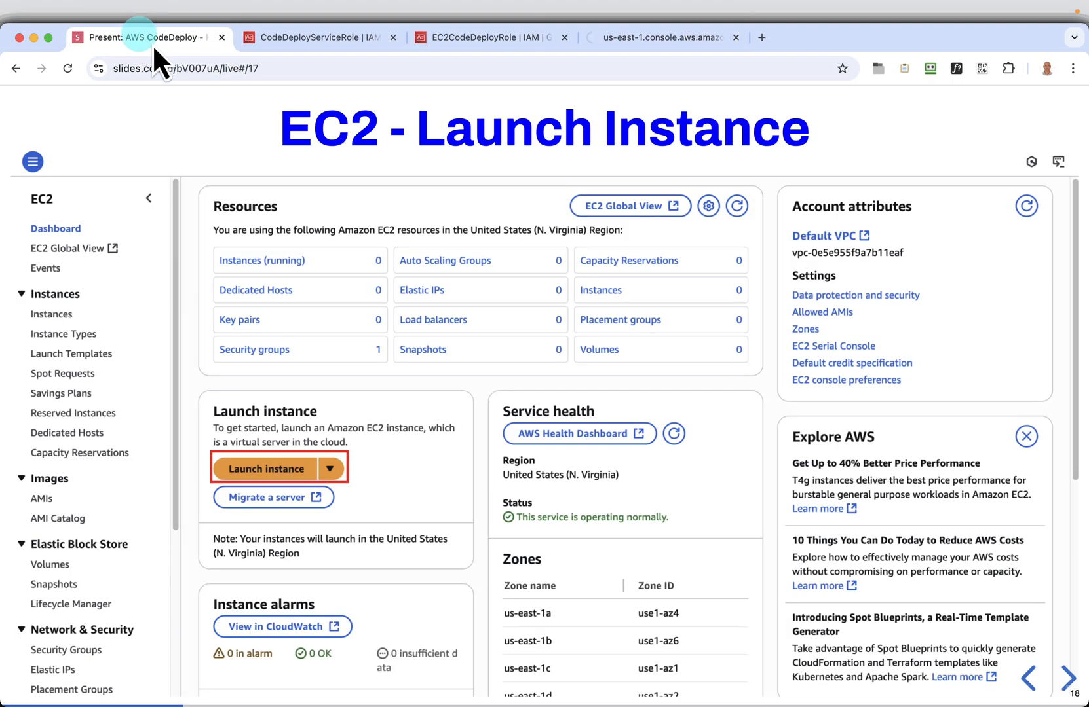
left_click(1068, 679)
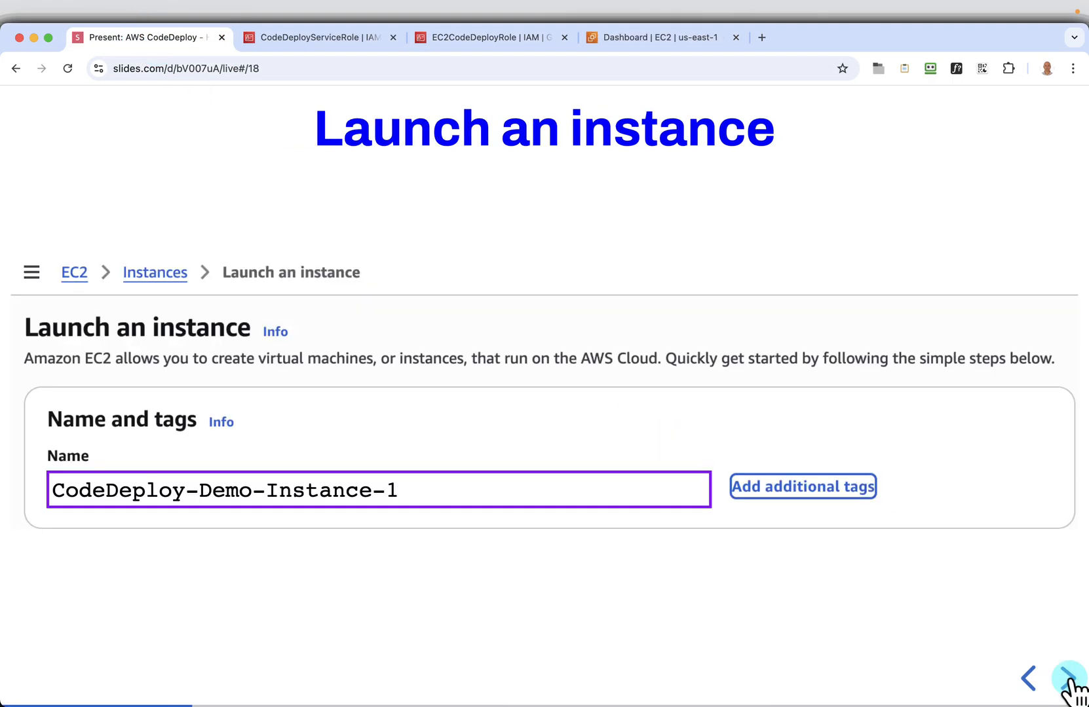
left_click(693, 485)
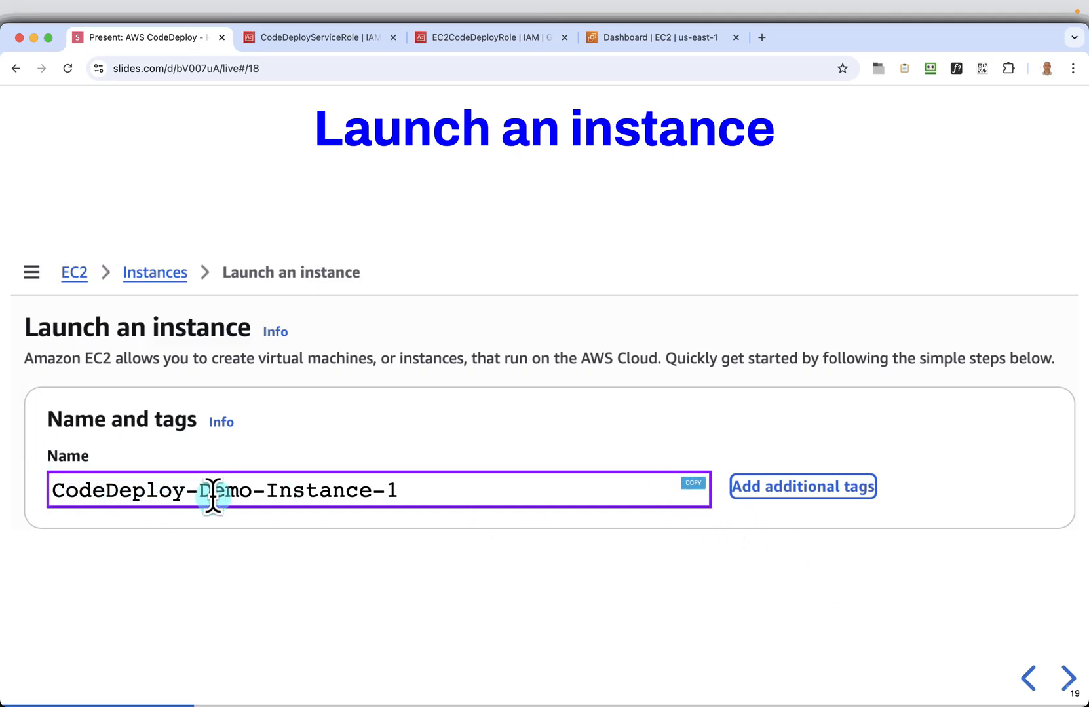
Start launching an instance from the EC2 dashboard and name it CodeDeploy-Demo-Instance-1
left_click(626, 41)
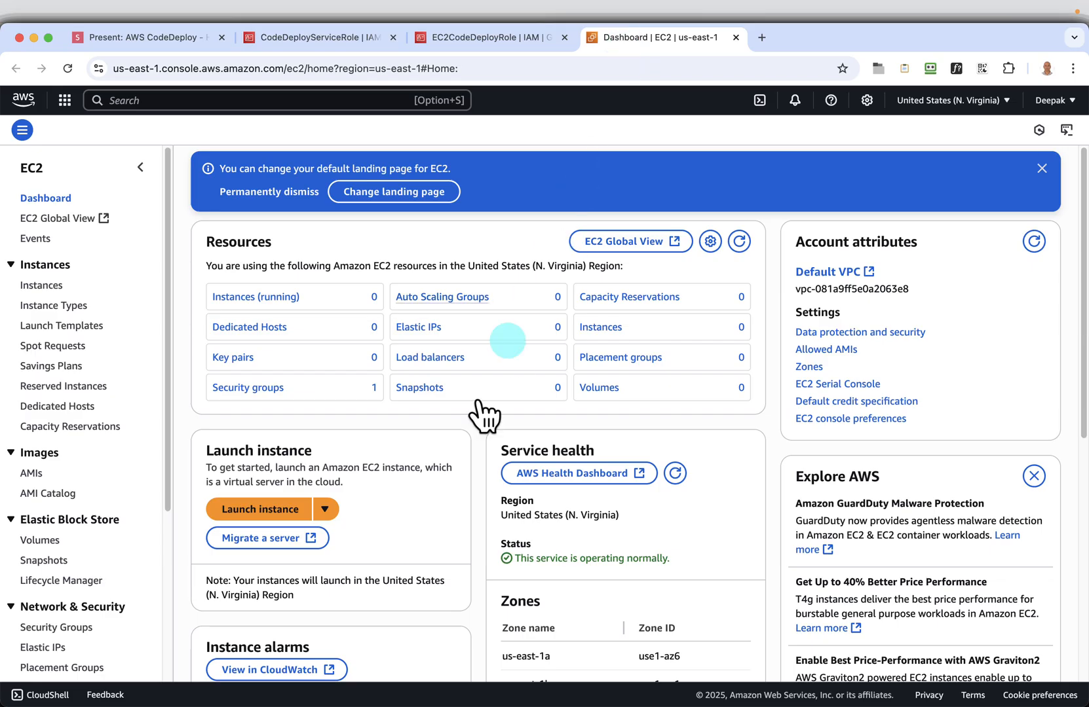
left_click(264, 510)
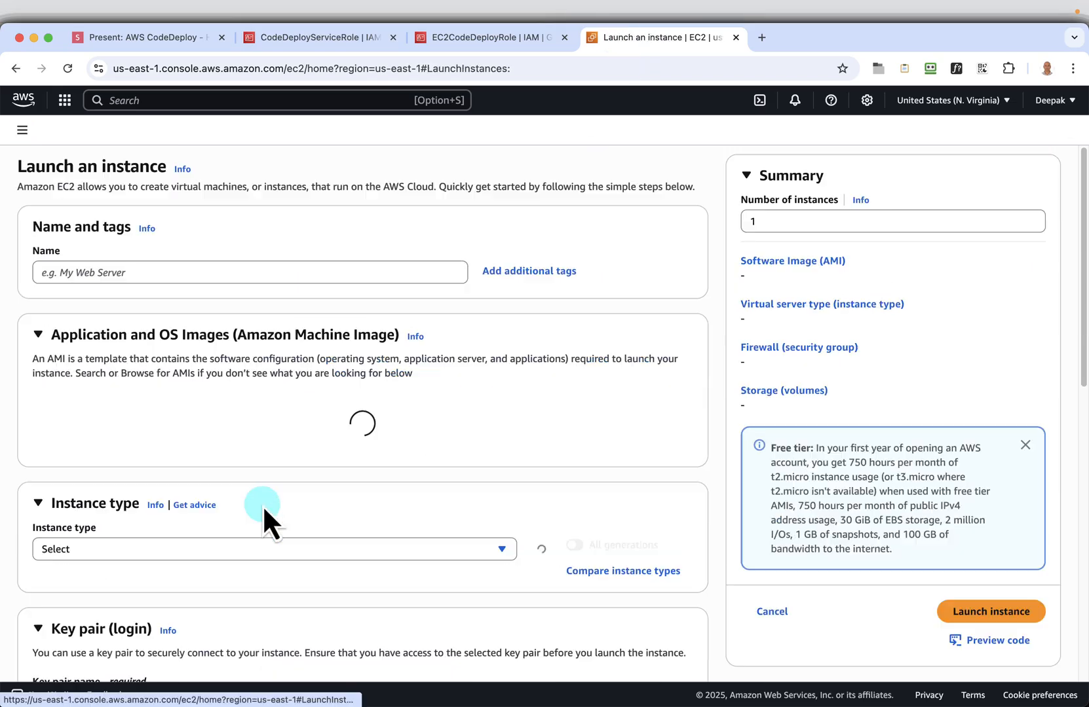
left_click(151, 271)
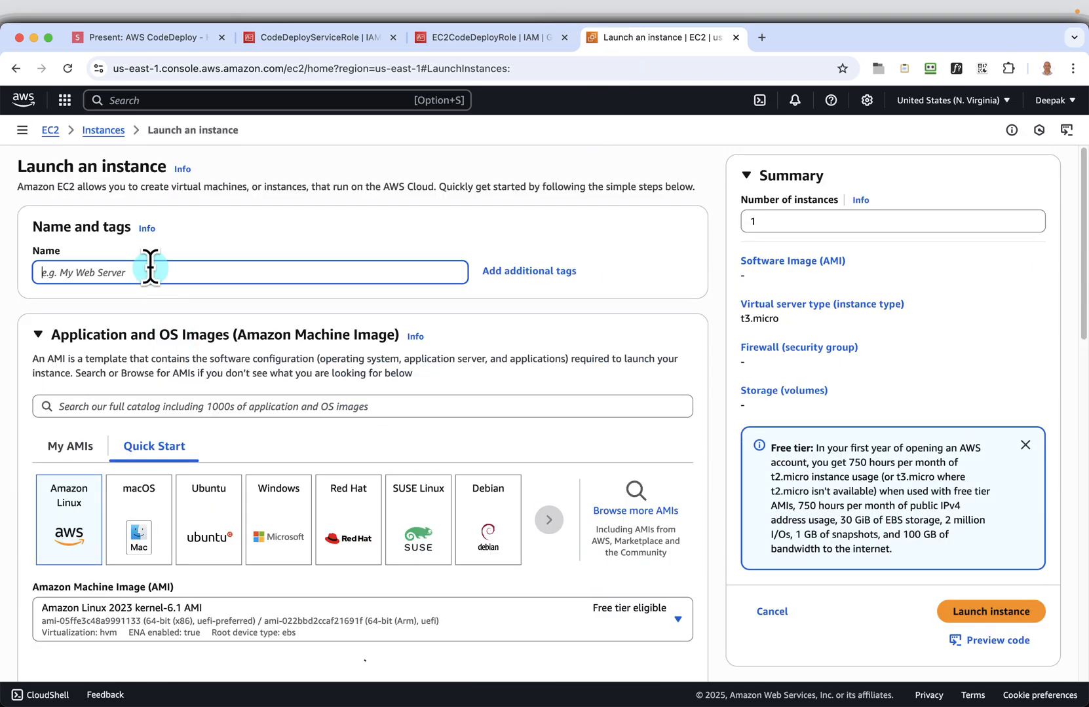
right_click(152, 268)
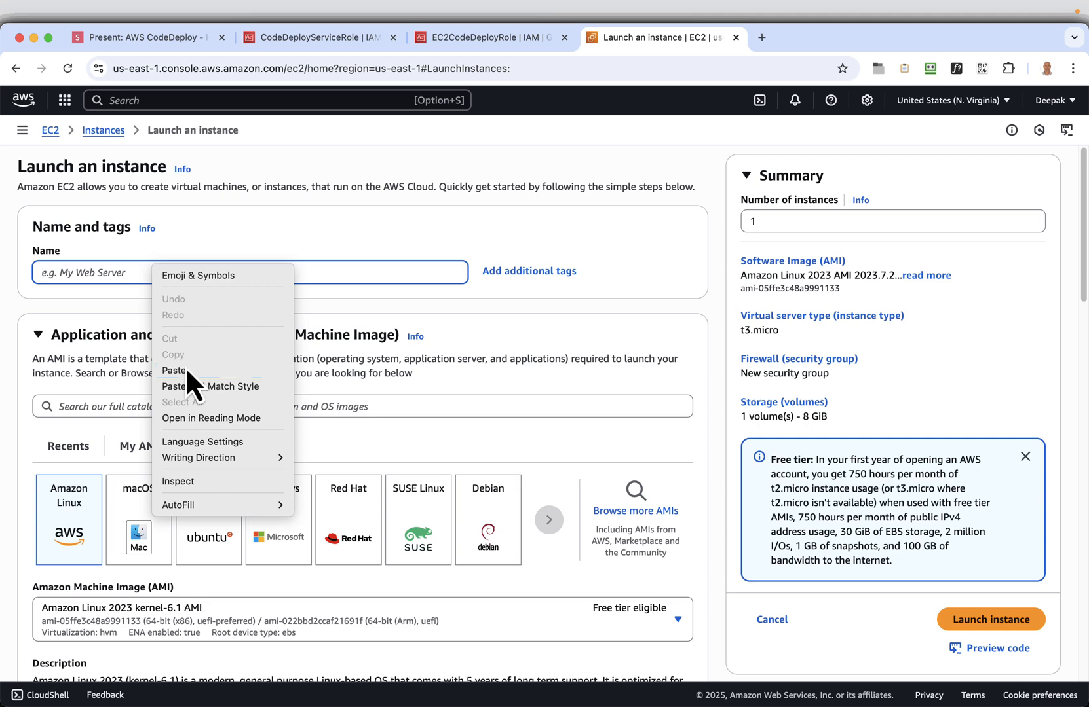
left_click(190, 368)
left_click(219, 262)
Choose Amazon Linux as the operating system image, using the Amazon Linux 2023 kernel-6.1 AMI
scroll(279, 468, "down", 5)
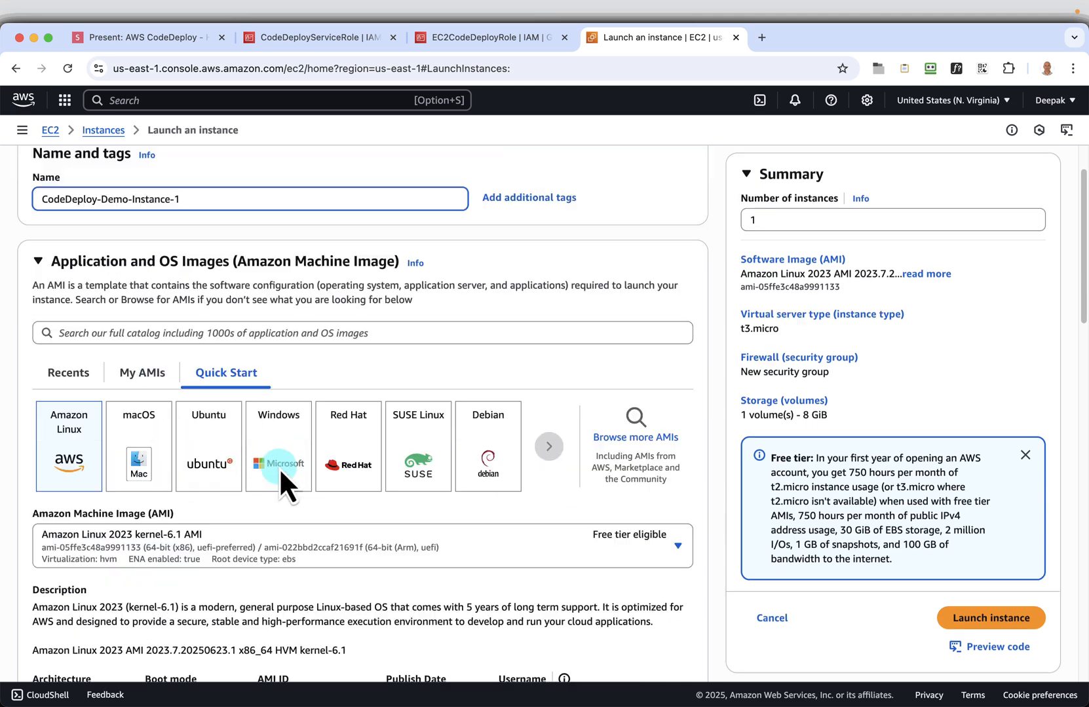
left_click(65, 318)
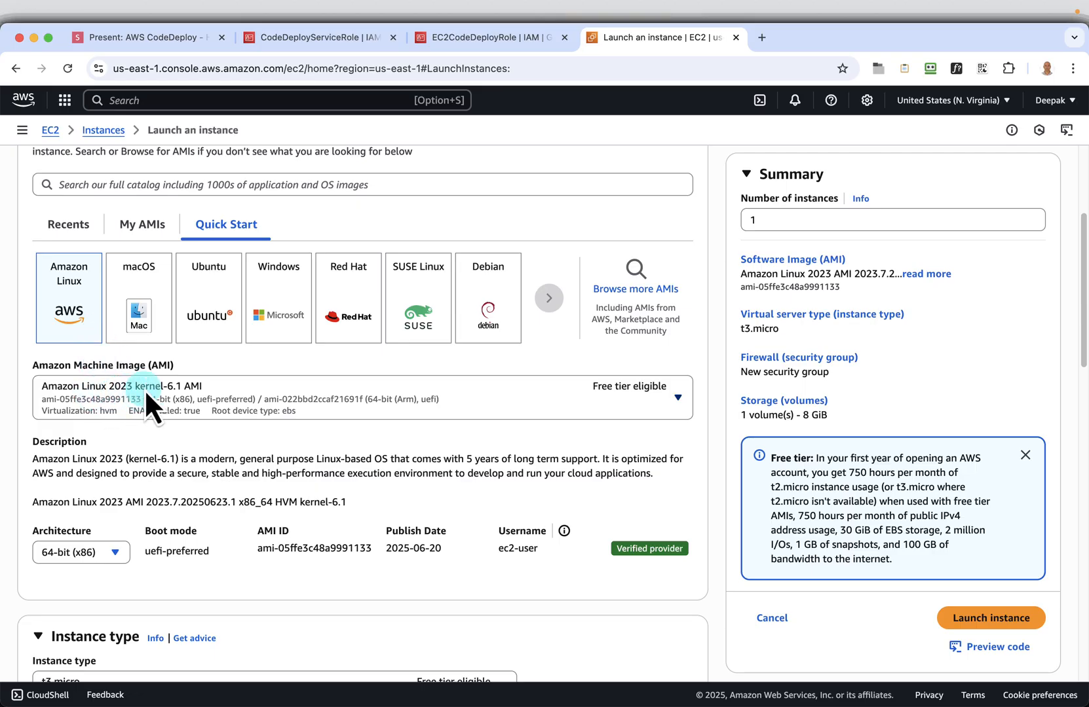
scroll(350, 429, "down", 5)
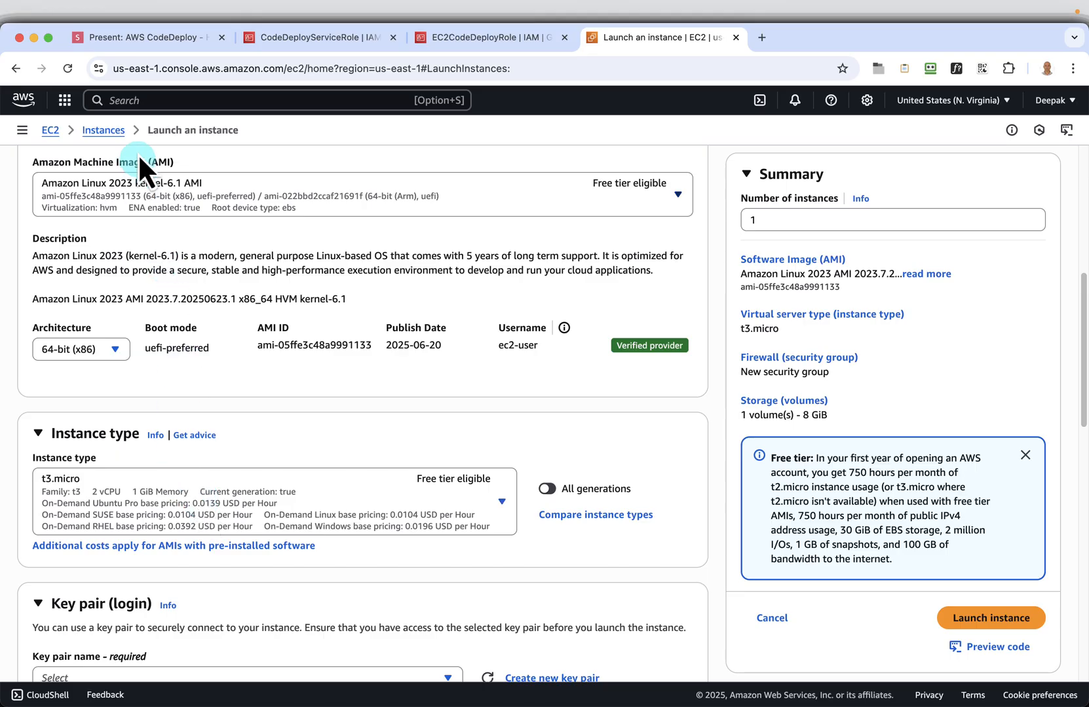
Return to the slides and advance past the machine image slides to the "Instance type" slide
left_click(138, 40)
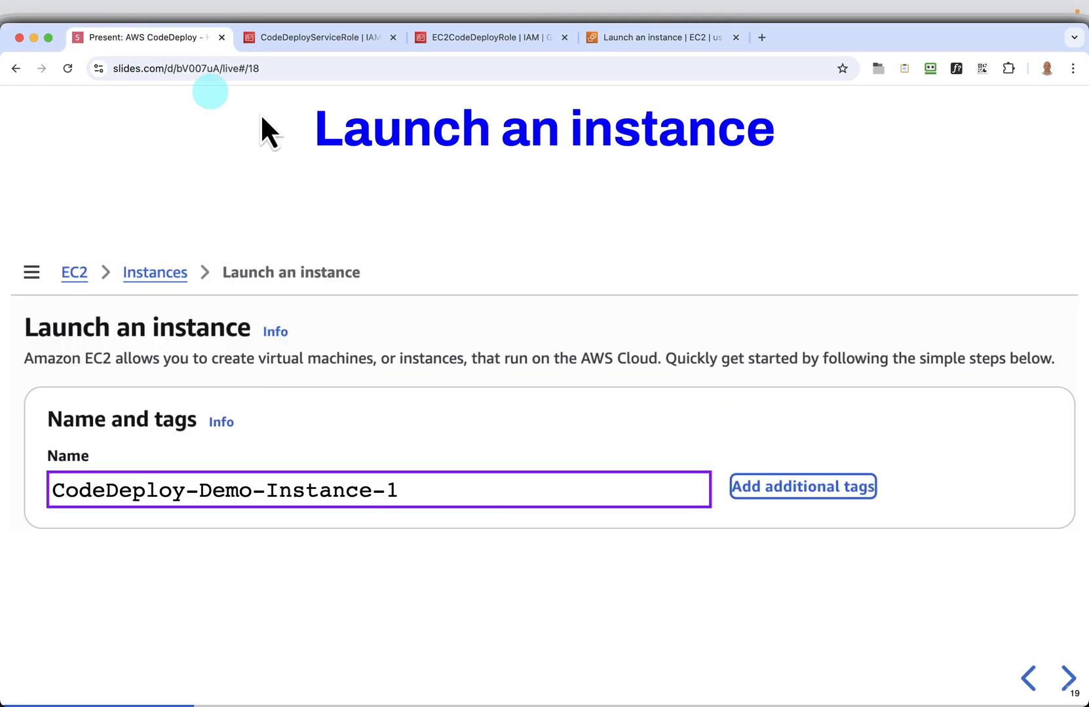
key("Right")
key("Right")
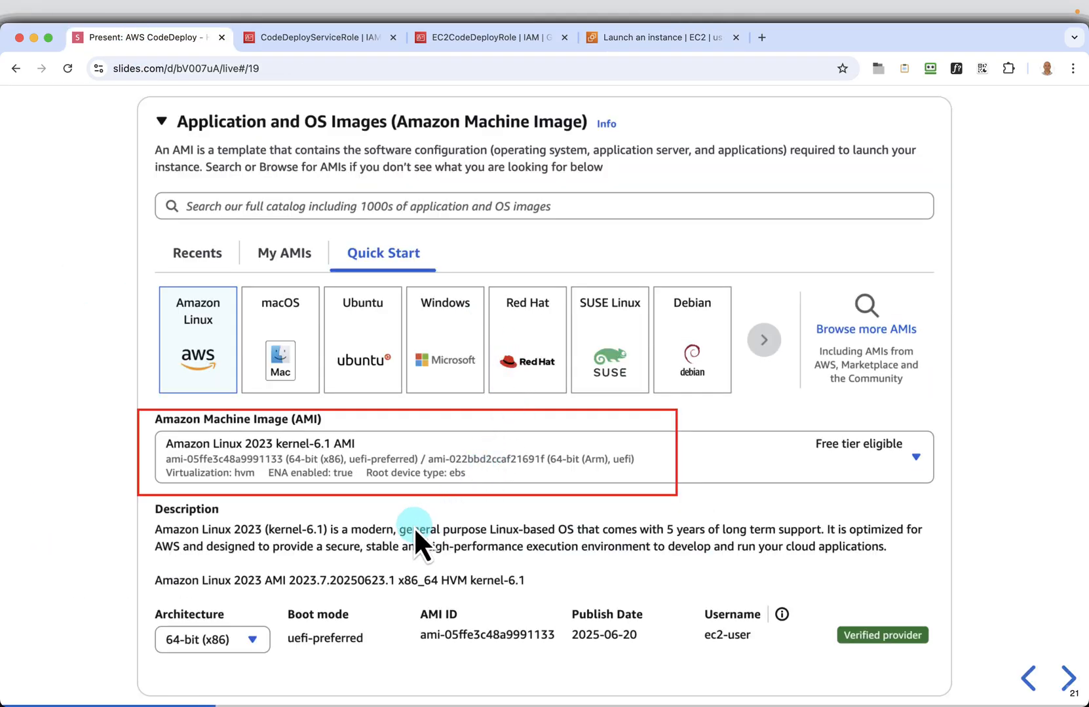
key("Right")
key("Right")
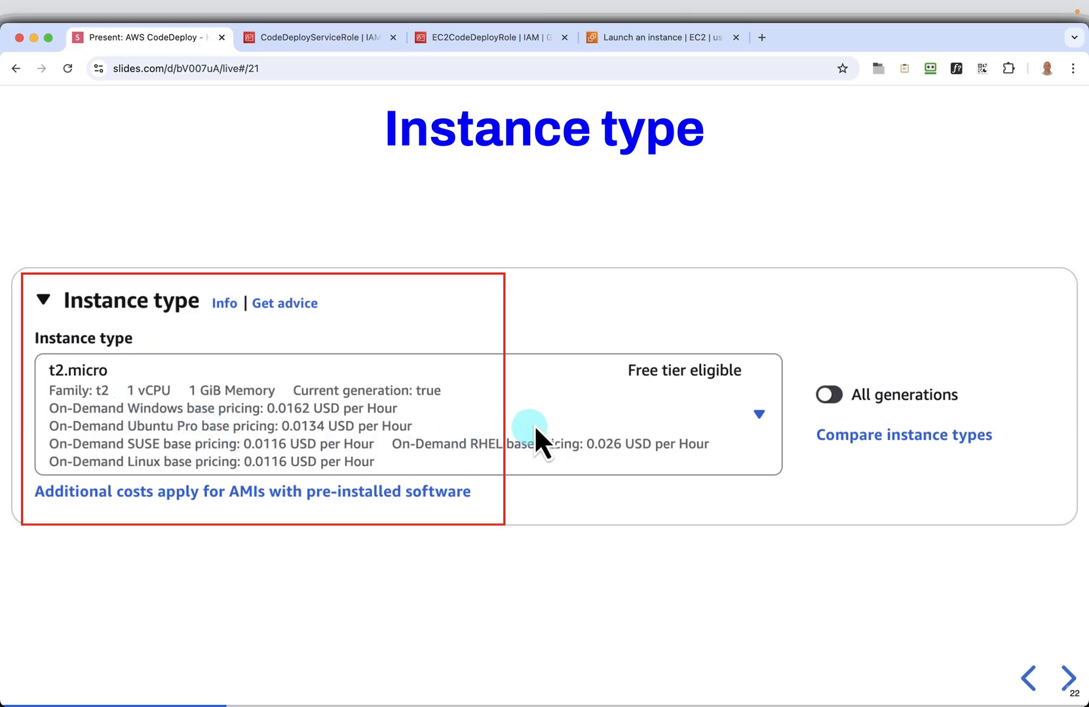
Review the available instance types against the "Instance type" slide, keeping t3.micro for the new instance
left_click(630, 43)
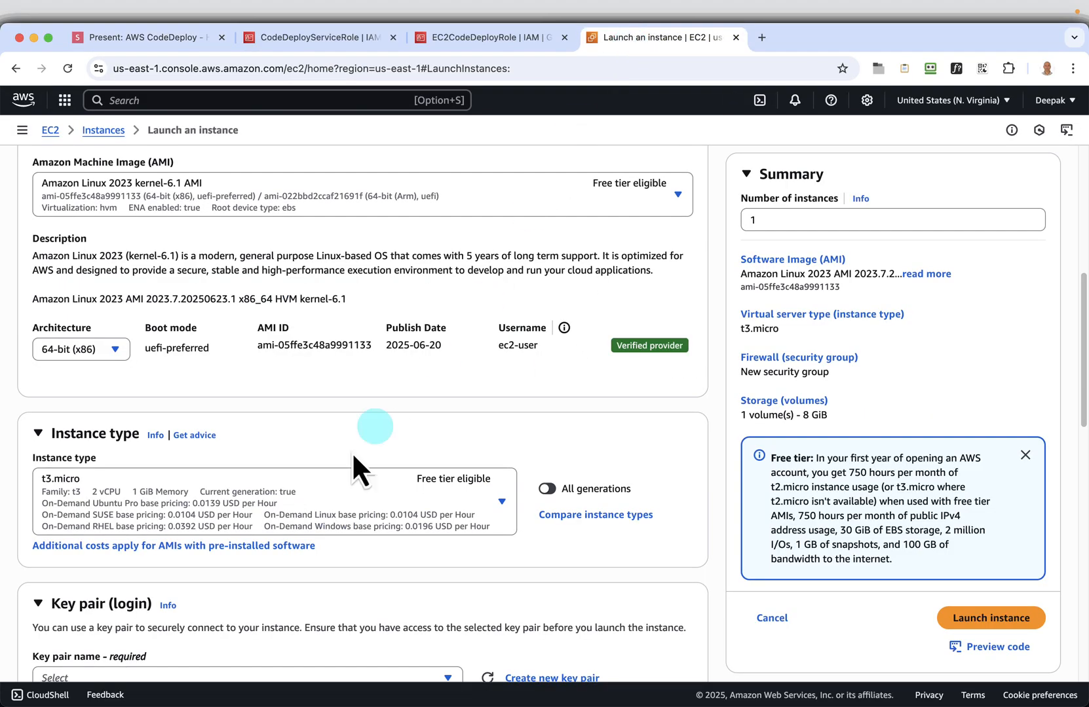
left_click(502, 501)
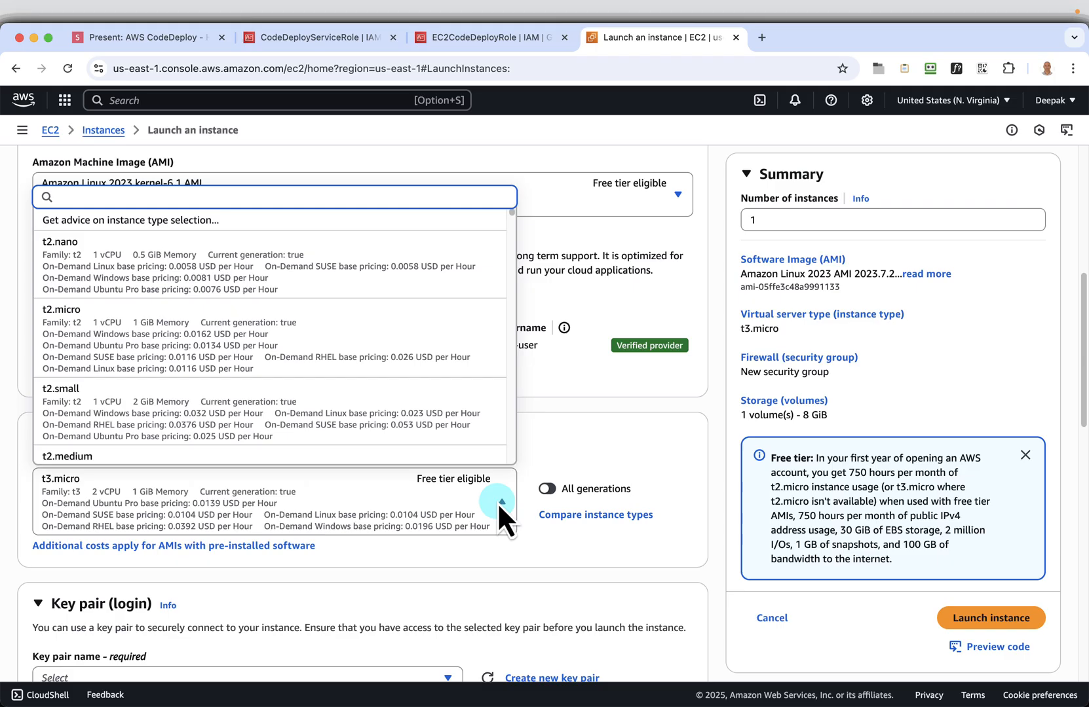
left_click(522, 563)
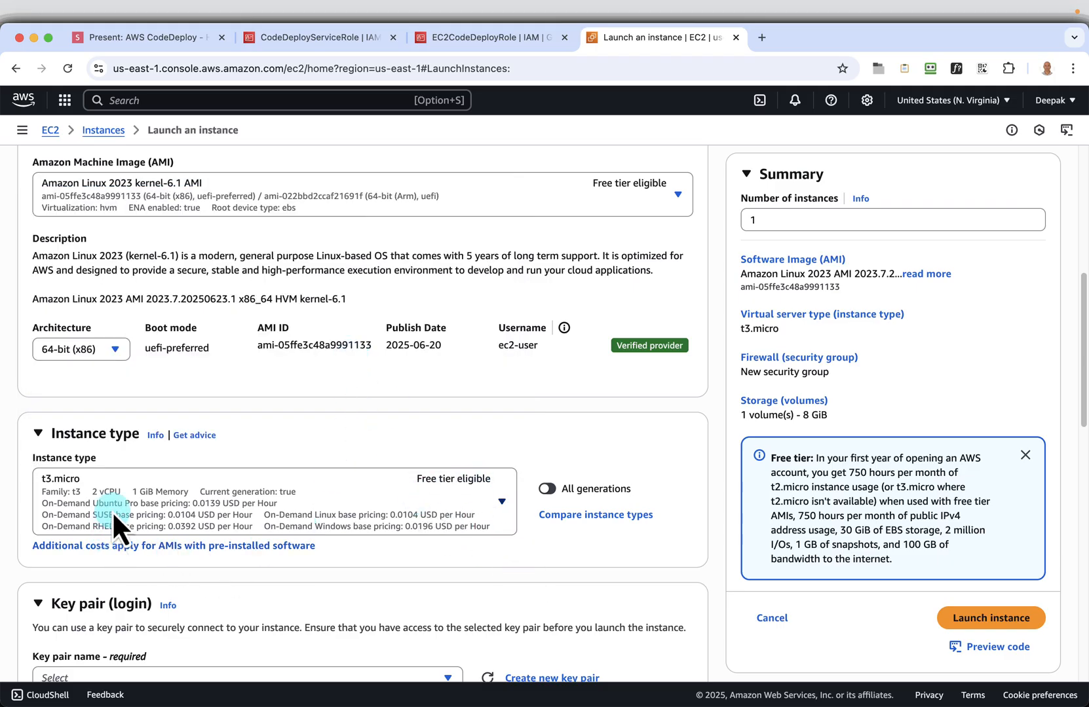
left_click(165, 38)
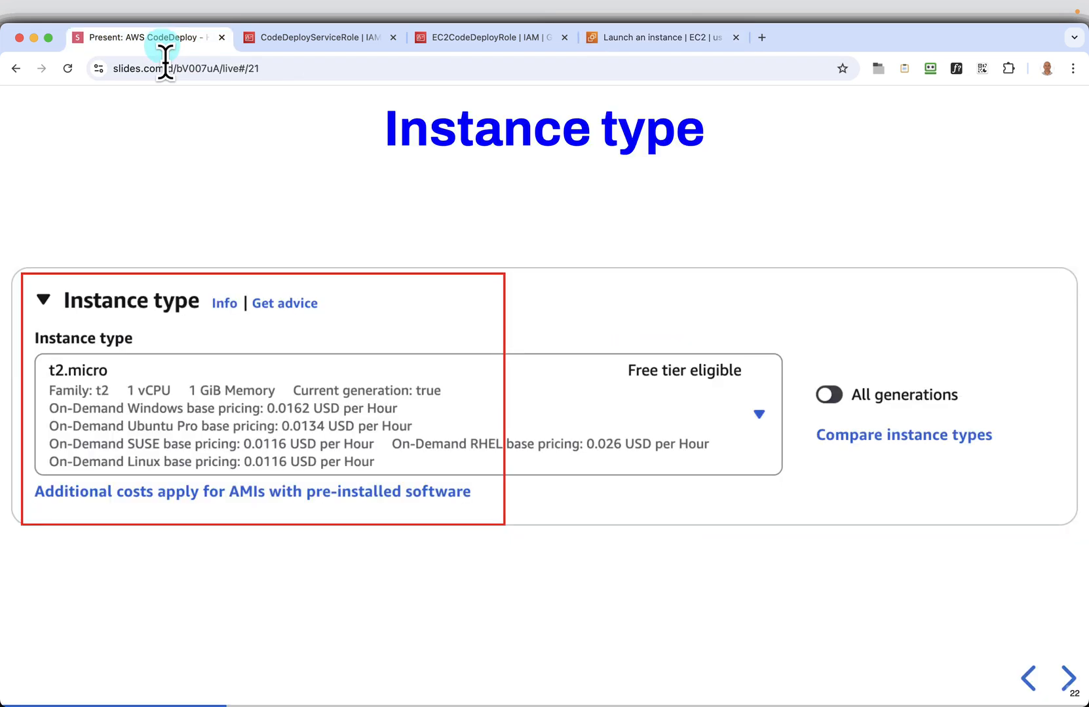
left_click(634, 51)
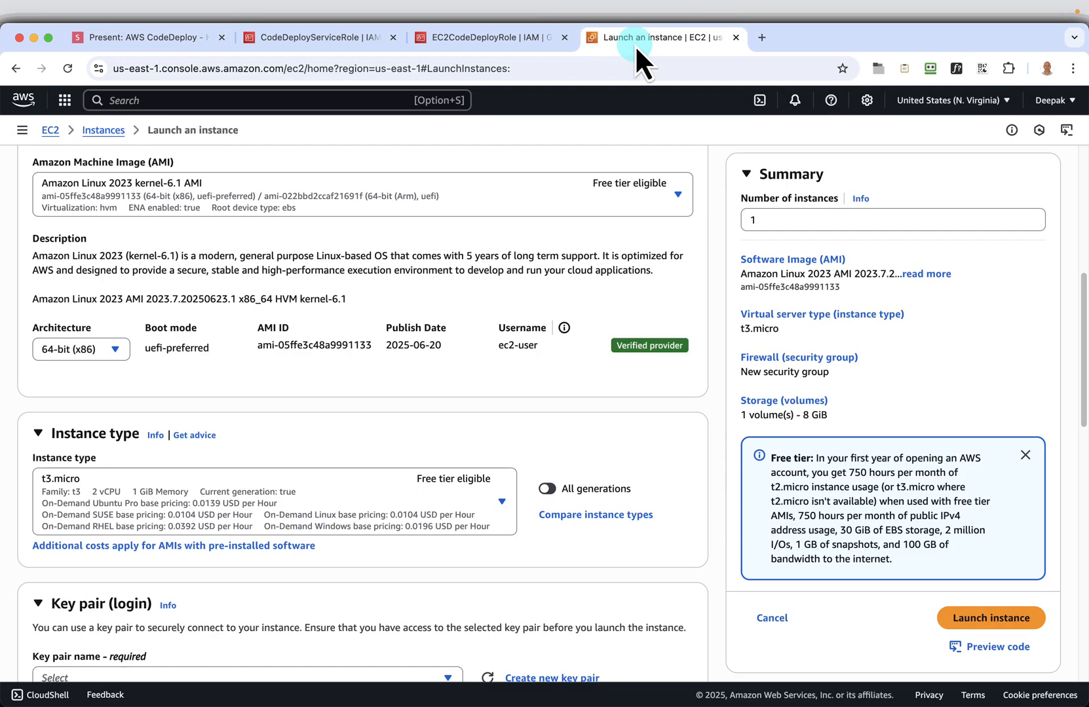
Create a new RSA key pair in .pem format named codedeploy-key-pair, copying the name from the next slide
scroll(773, 459, "down", 3)
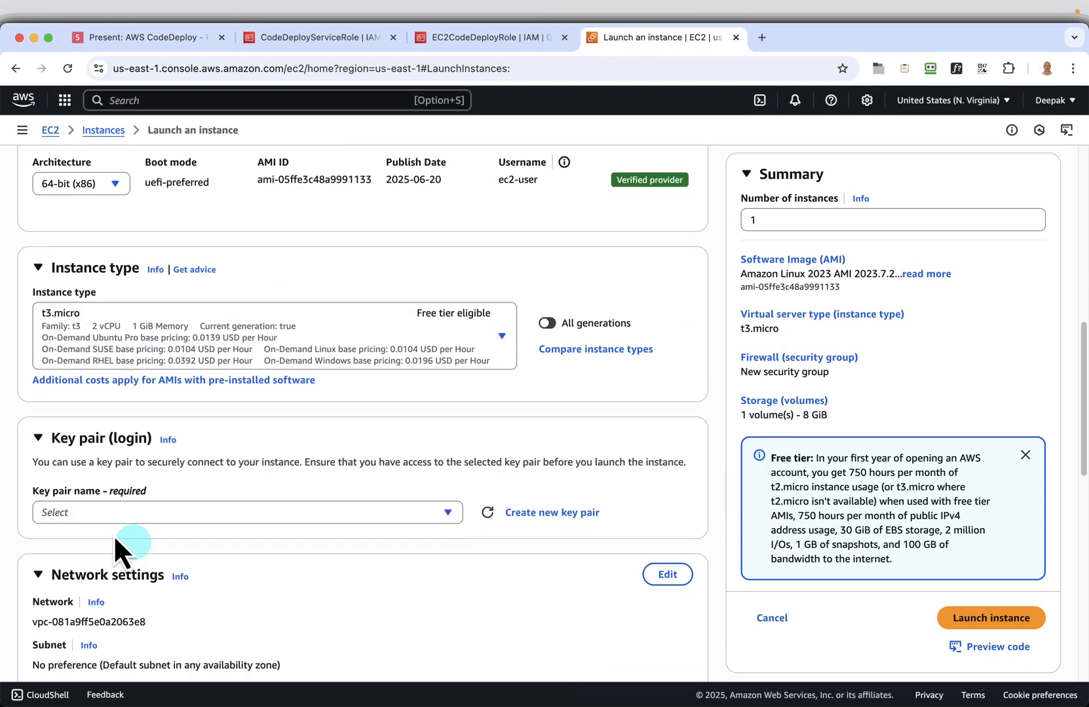
left_click(562, 517)
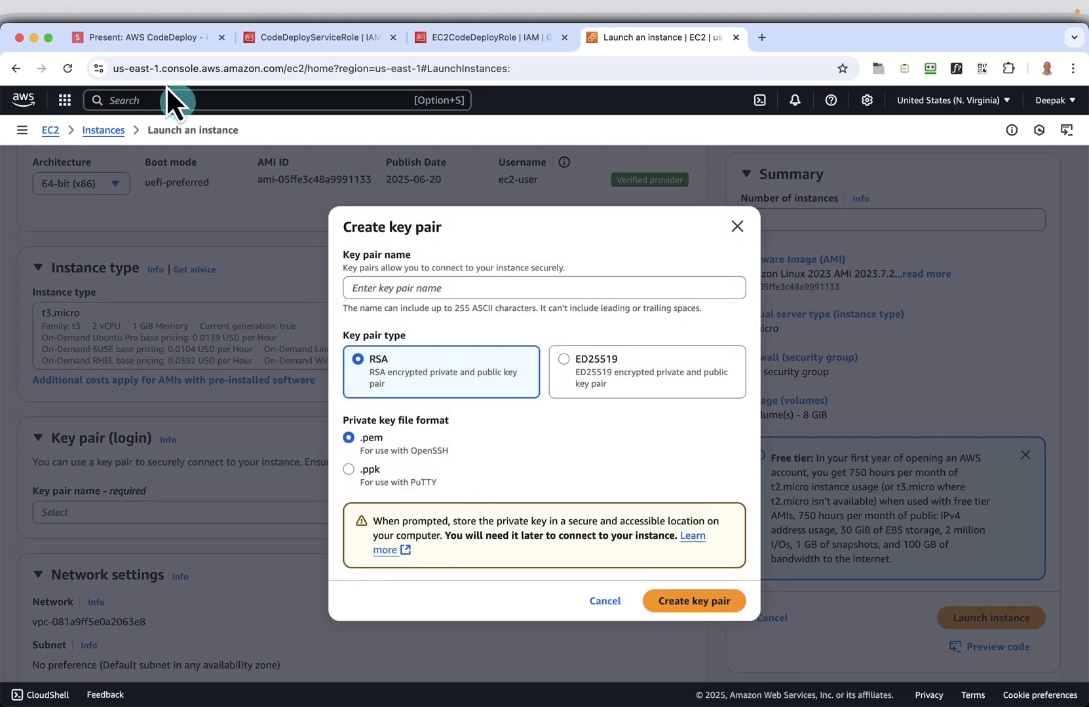
left_click(145, 38)
key("Right")
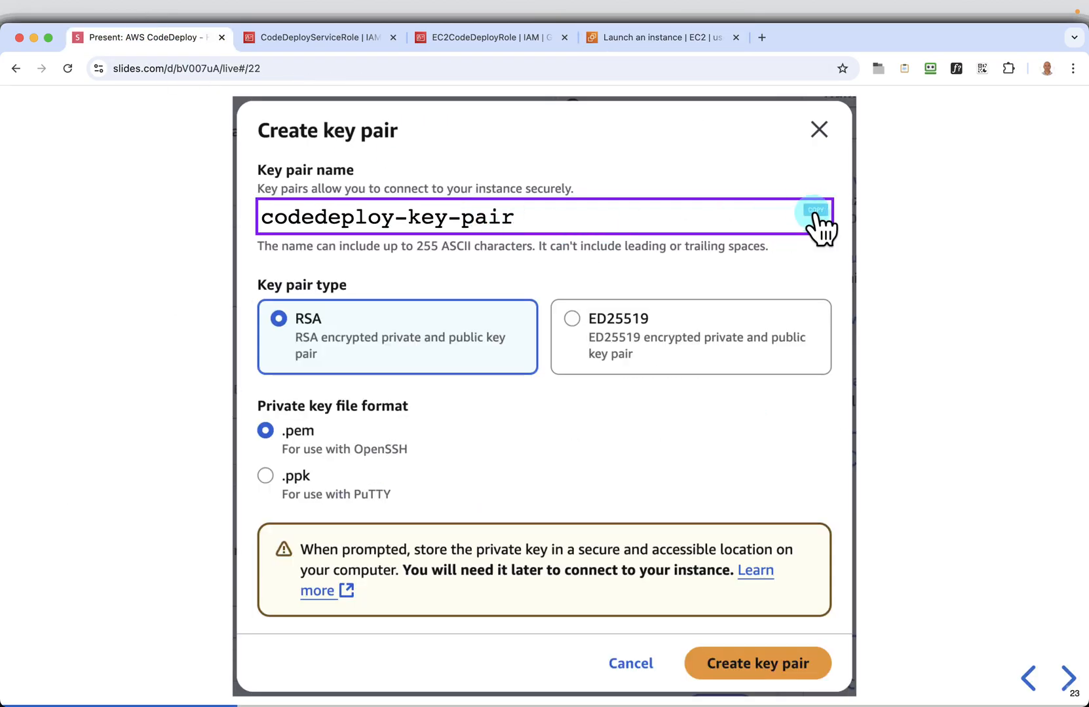
left_click(672, 34)
left_click(381, 286)
right_click(380, 281)
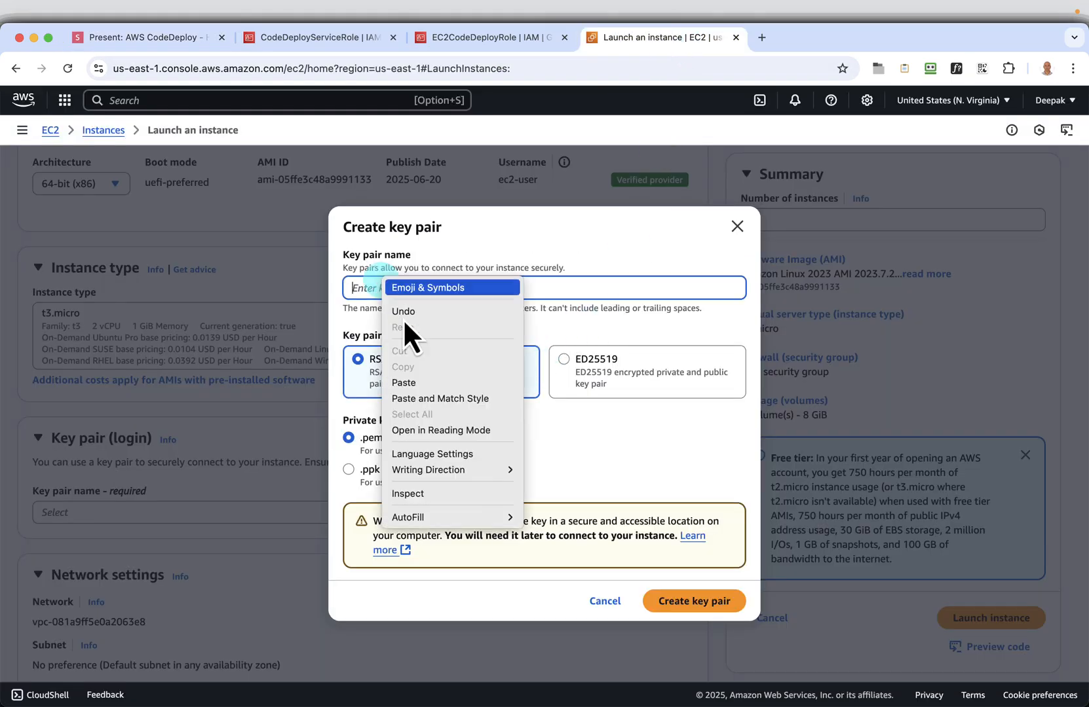
left_click(410, 379)
left_click(694, 602)
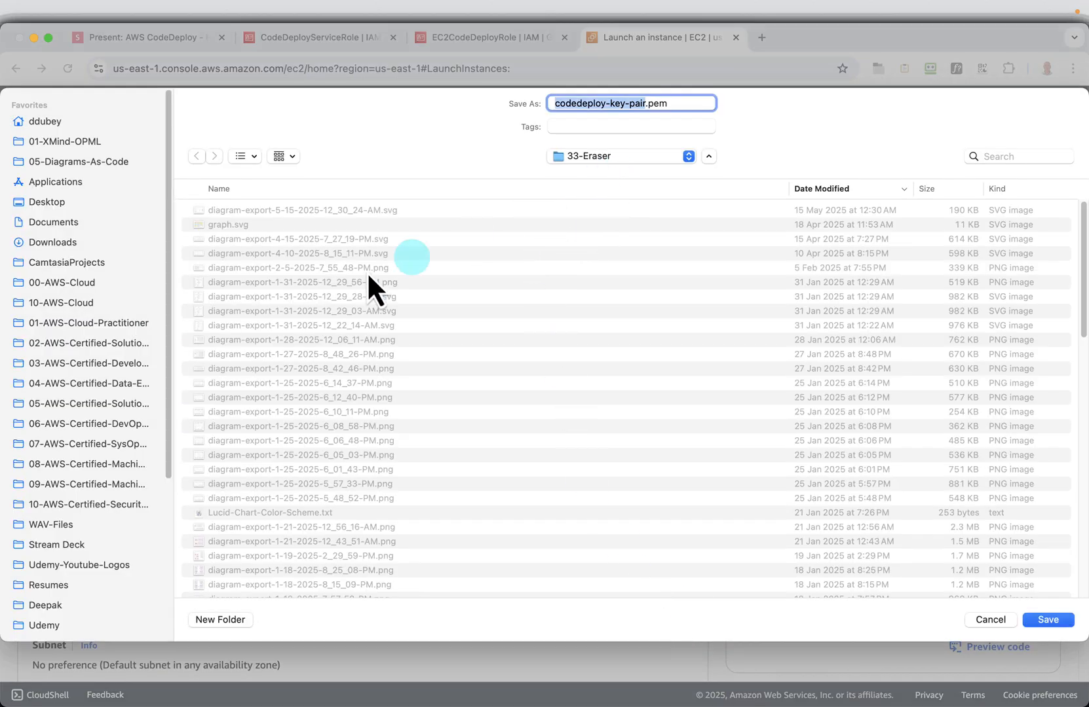
Save codedeploy-key-pair.pem in the Desktop's aws-codedeploy-demo folder, replacing the existing file, and keep codedeploy-key-pair selected for instance login
left_click(48, 204)
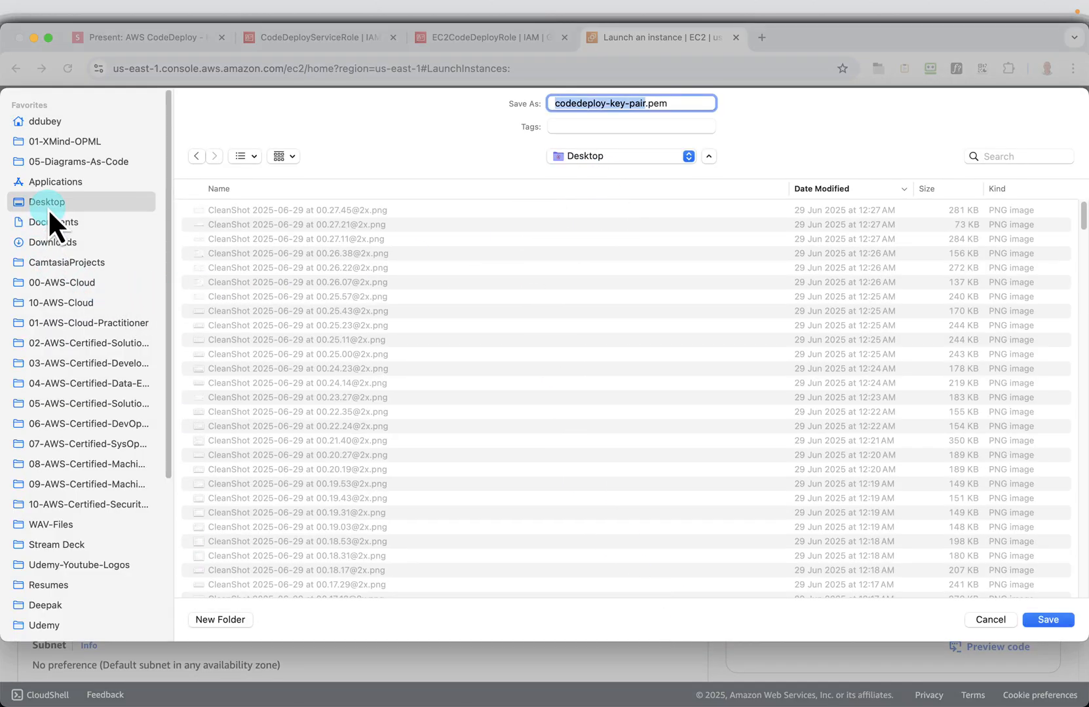
scroll(630, 397, "down", 5)
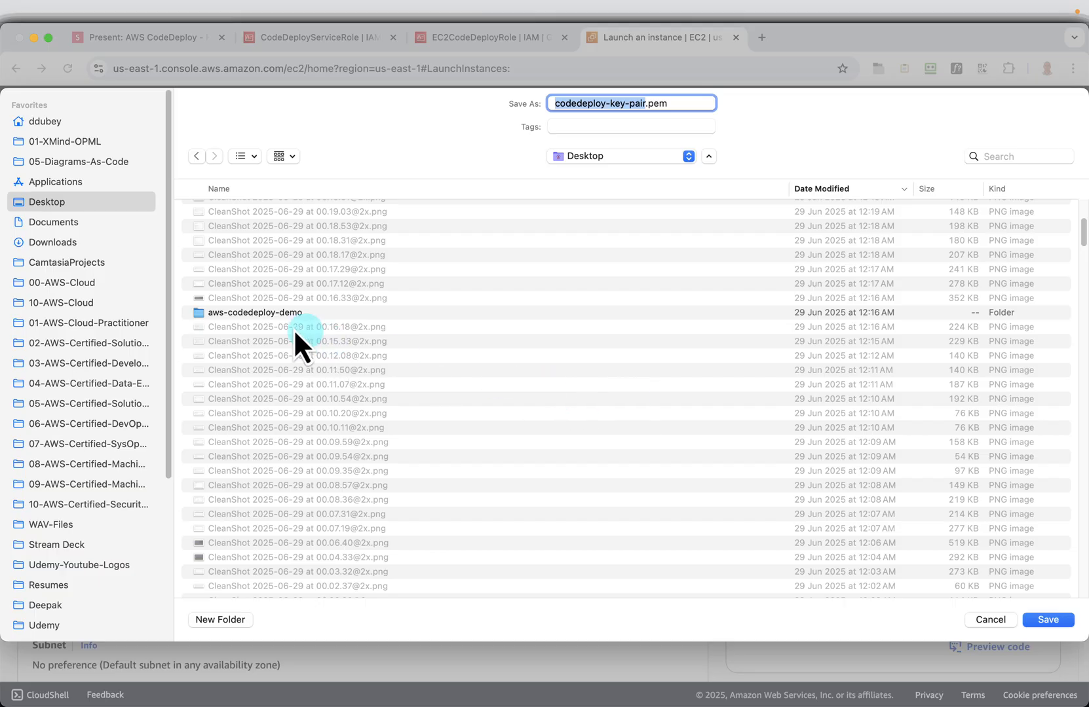
left_click(271, 314)
double_click(271, 314)
left_click(1041, 620)
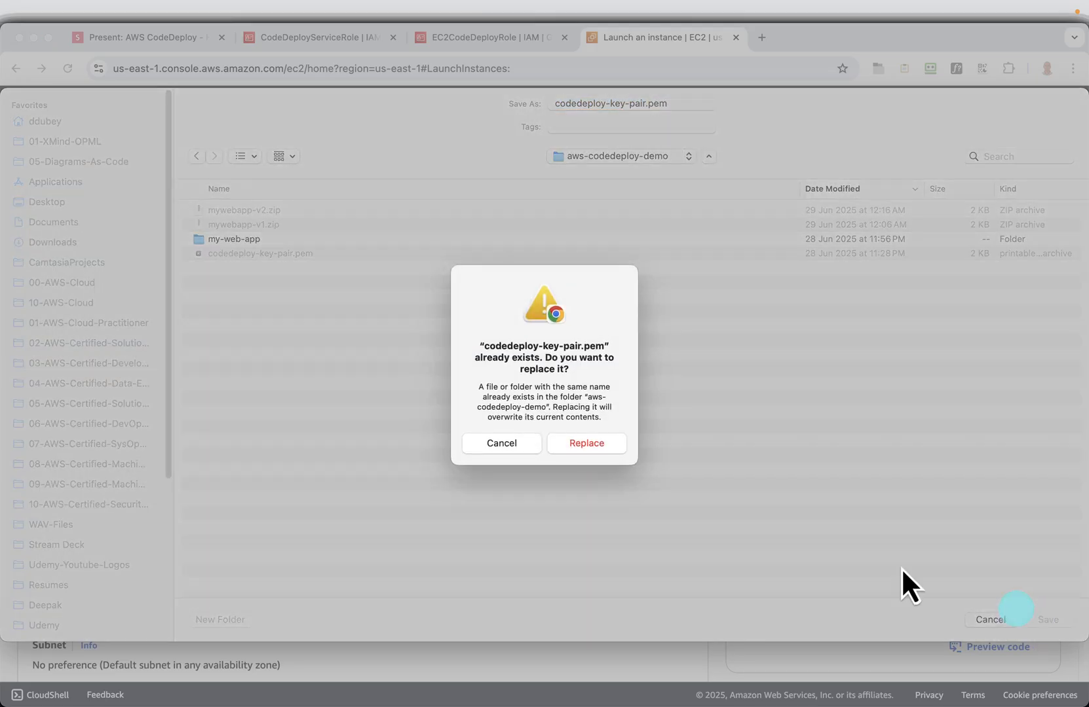
left_click(565, 432)
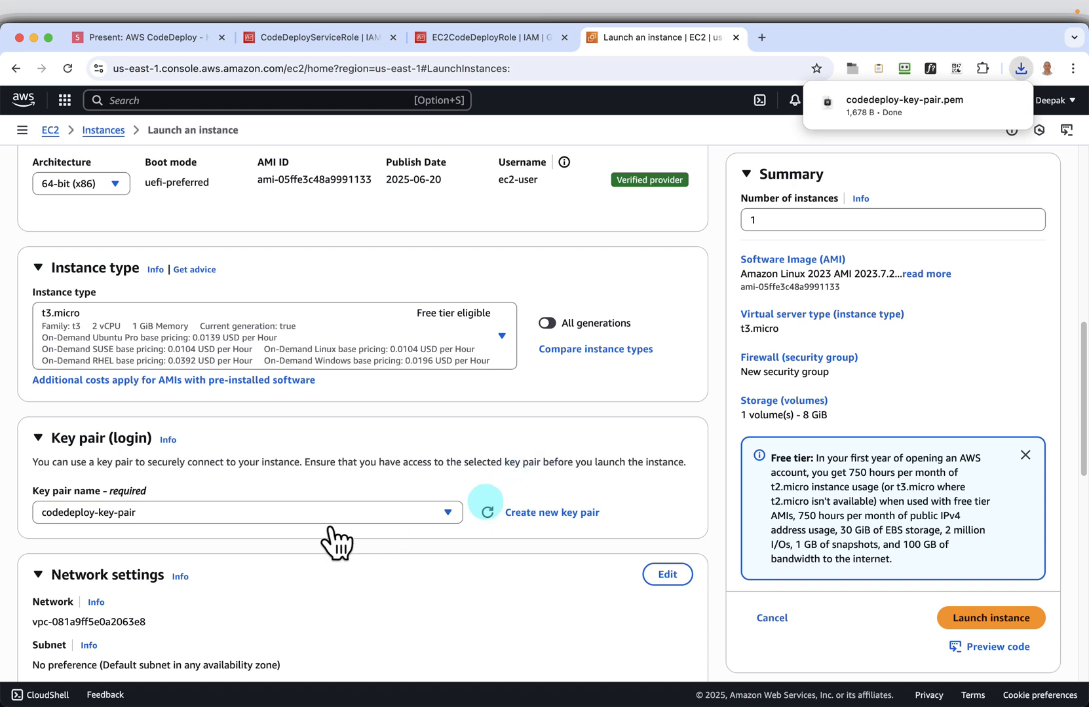
left_click(322, 515)
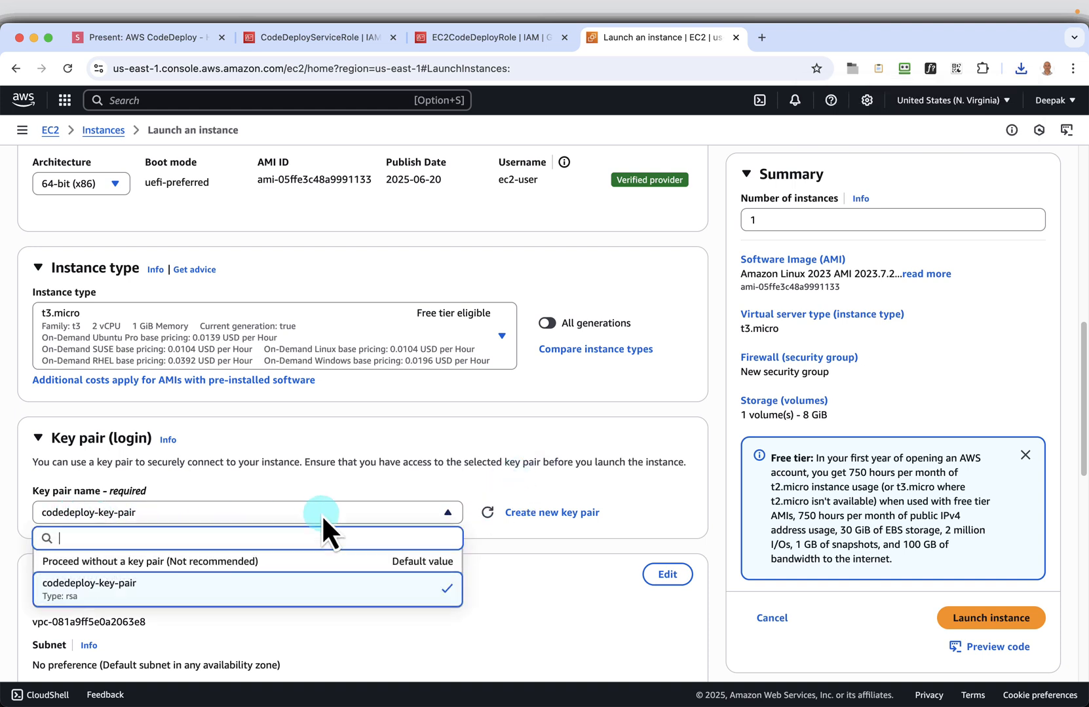
left_click(262, 598)
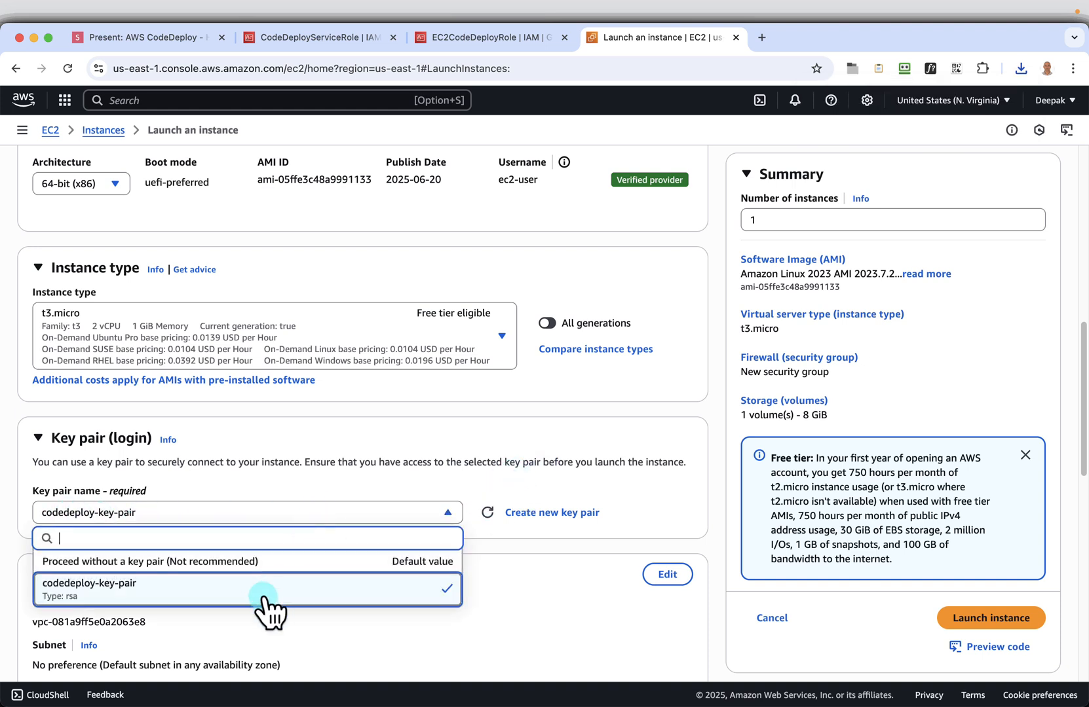
In the network settings' new security group, restrict SSH traffic to My IP and allow HTTP traffic from the internet
scroll(652, 505, "down", 4)
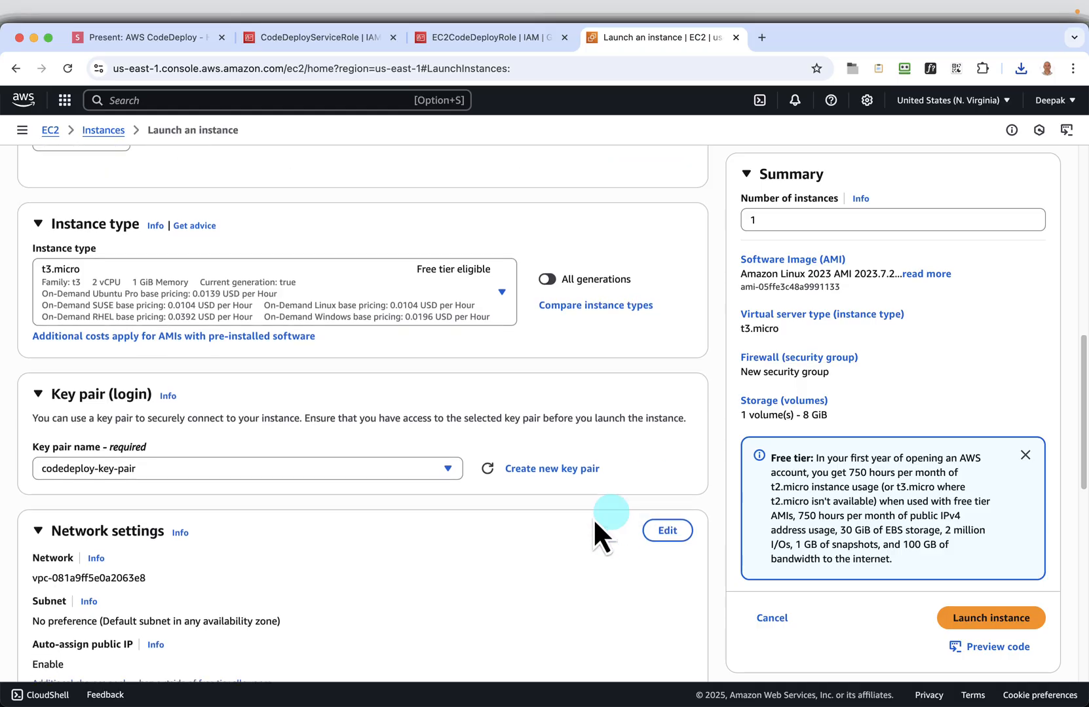
scroll(480, 458, "down", 6)
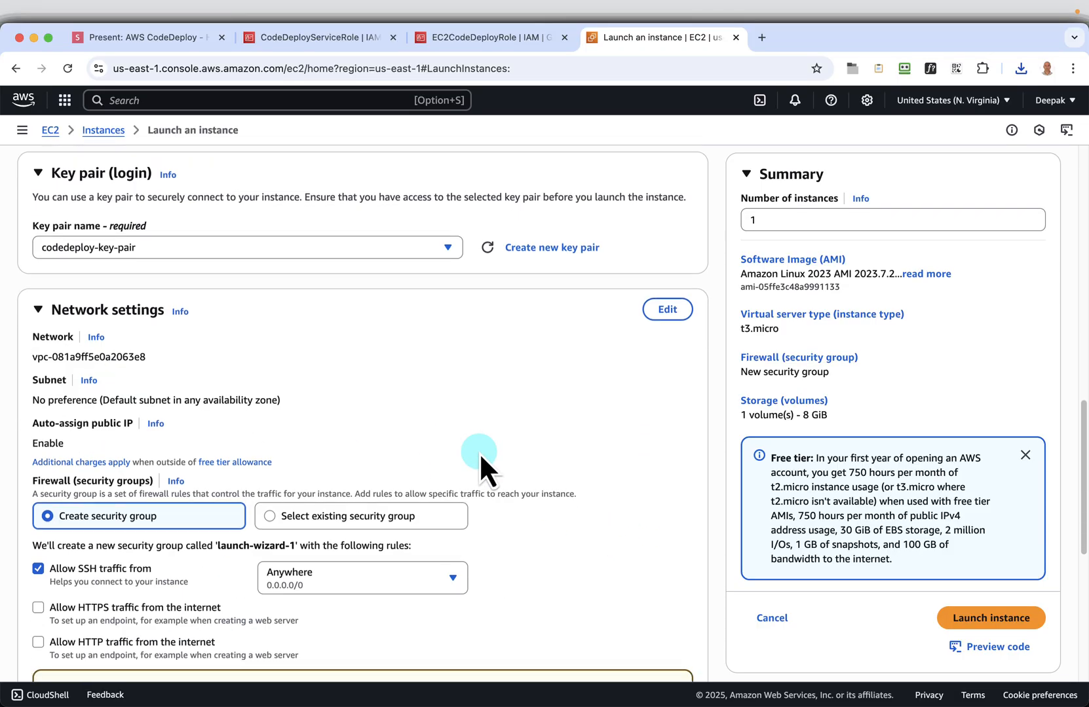
scroll(479, 451, "down", 1)
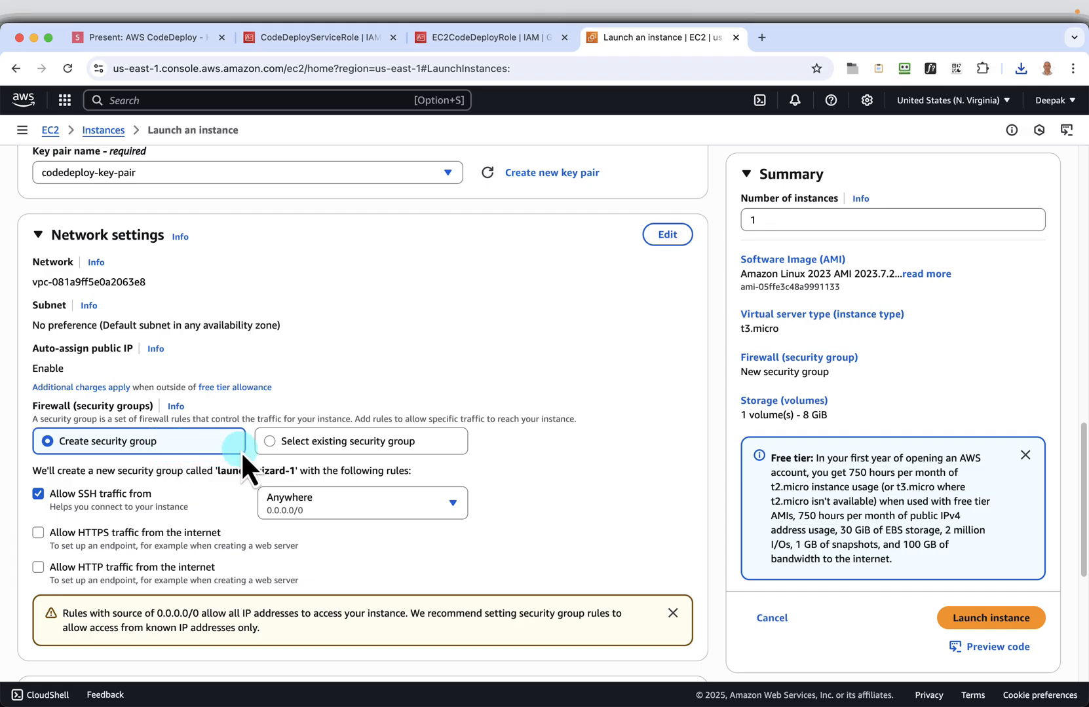
scroll(214, 473, "down", 1)
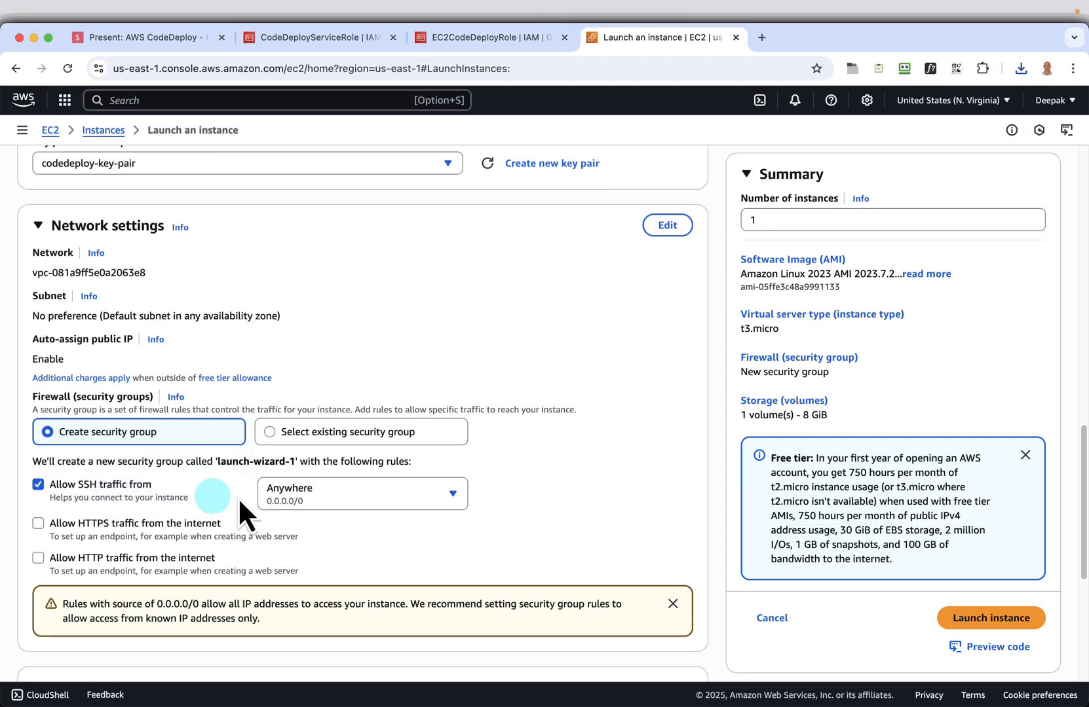
left_click(378, 493)
left_click(354, 590)
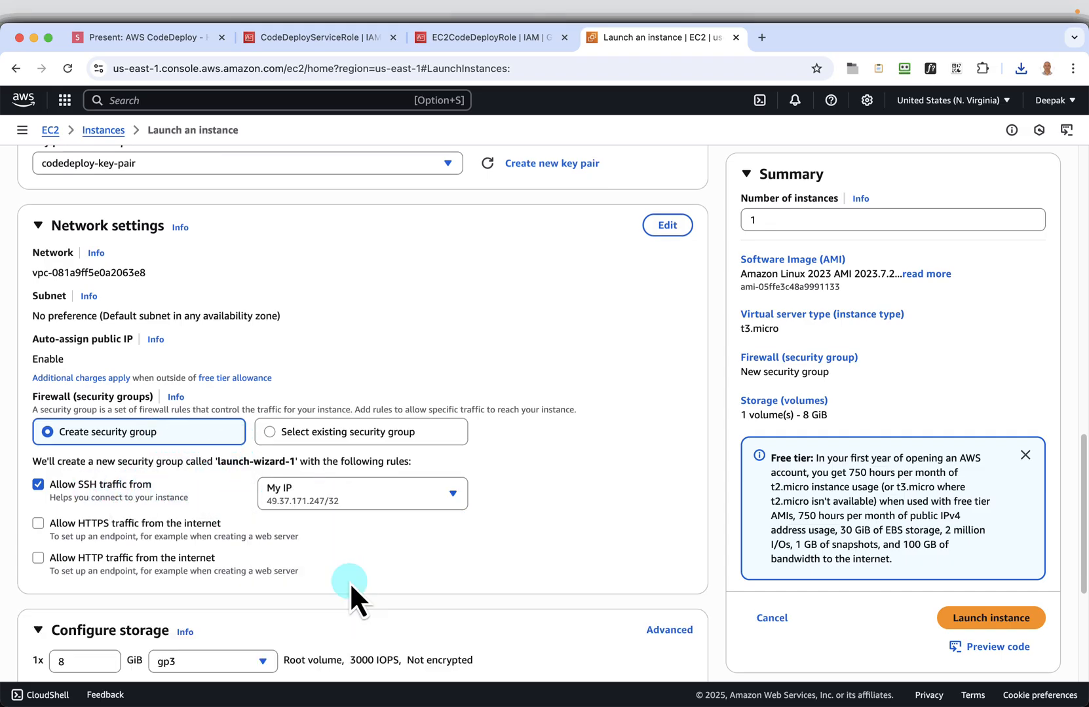
left_click(37, 559)
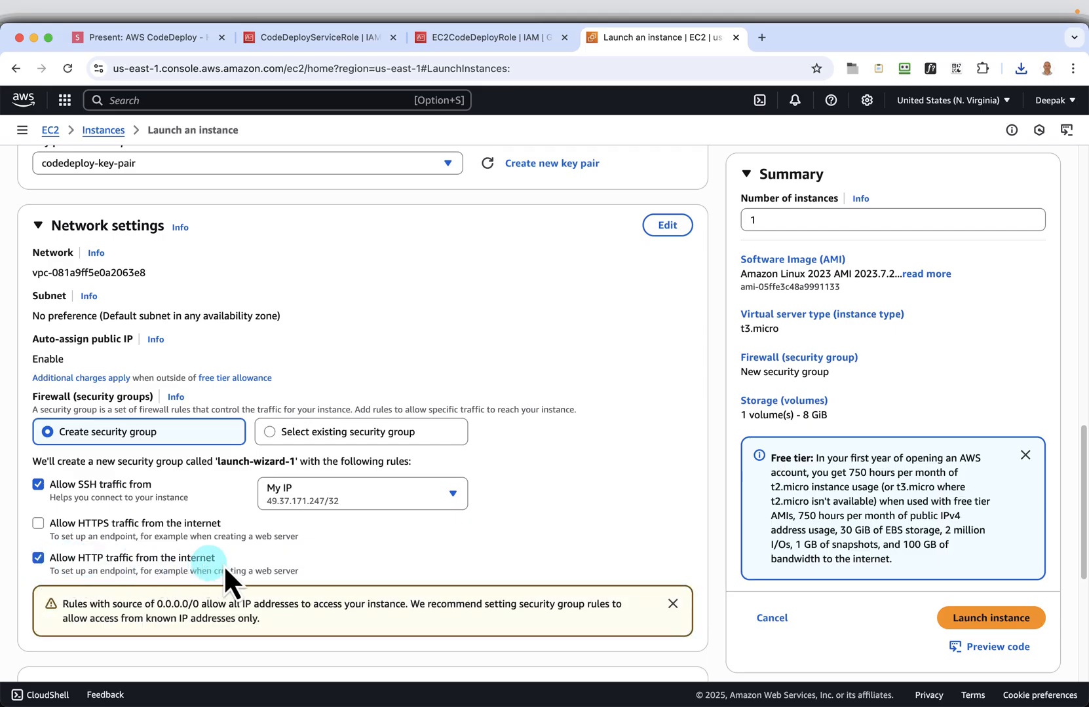
scroll(277, 561, "down", 2)
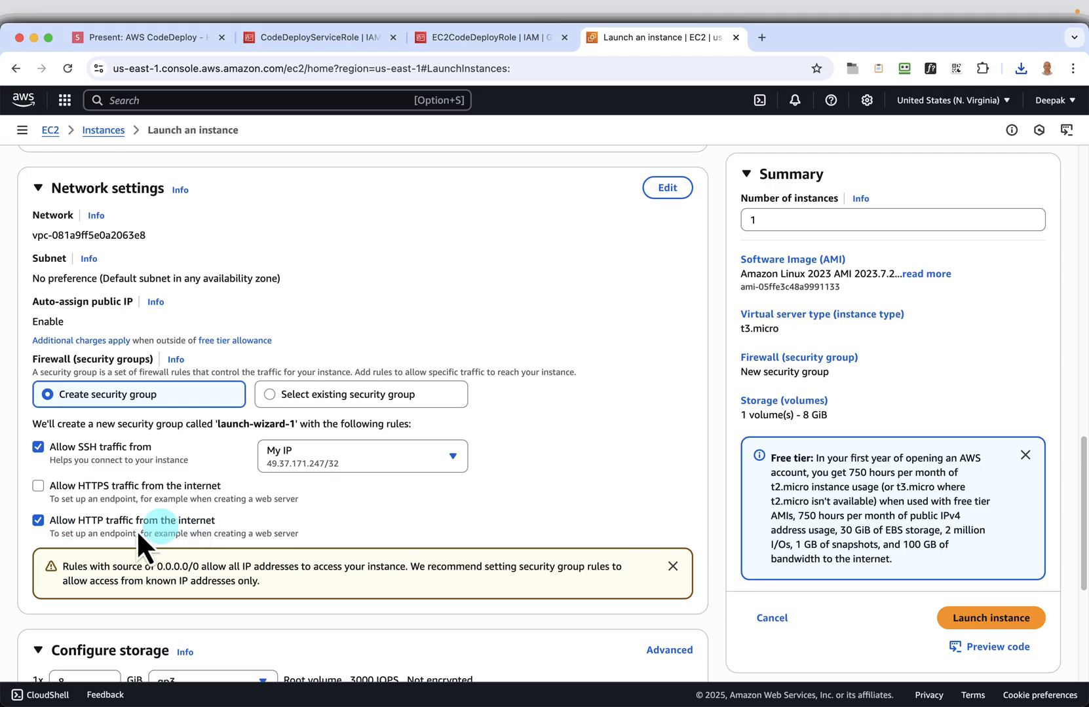
Return to the slides and advance past the key pair and network settings slides to the "Advanced details" slide
left_click(146, 37)
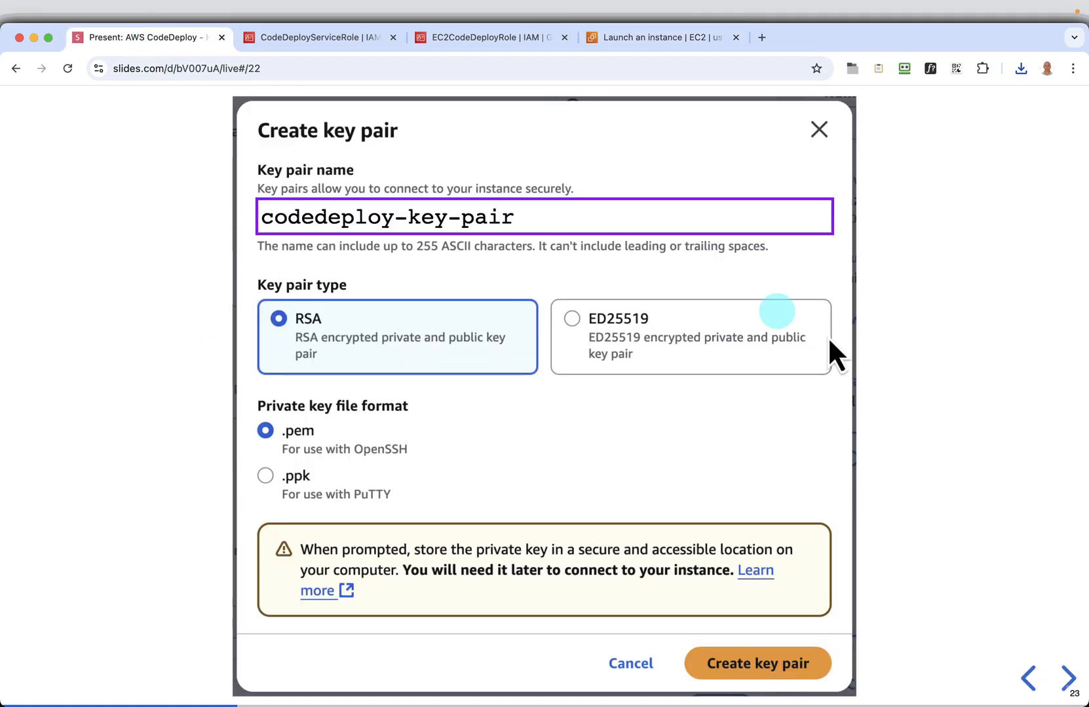
left_click(1065, 678)
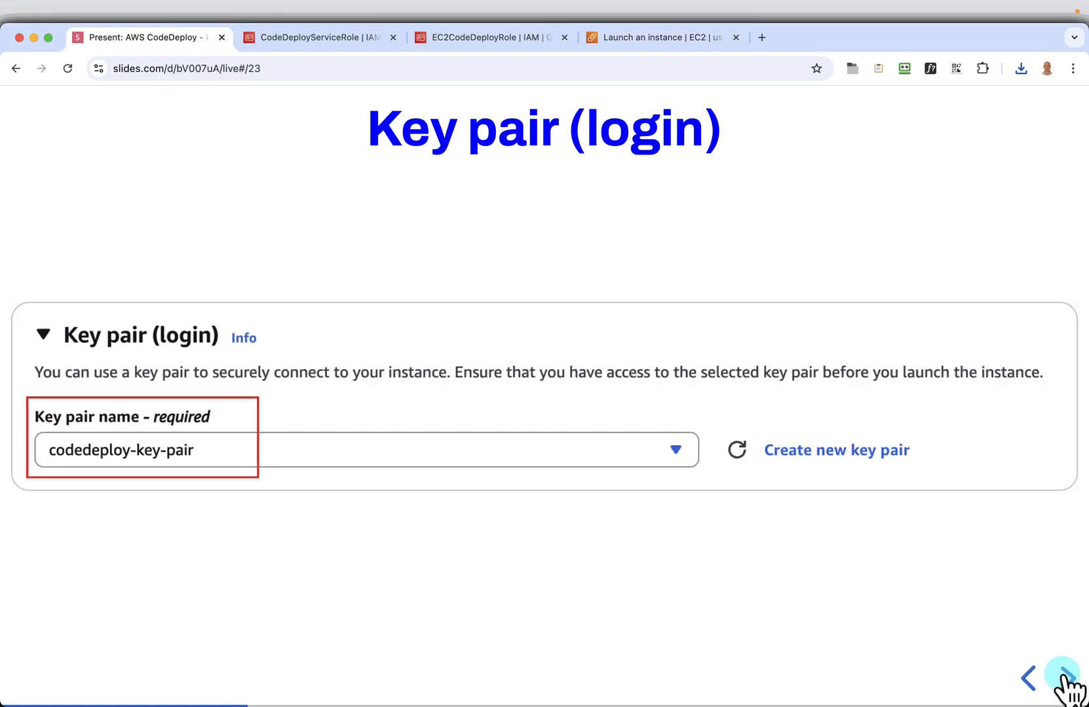
left_click(1066, 678)
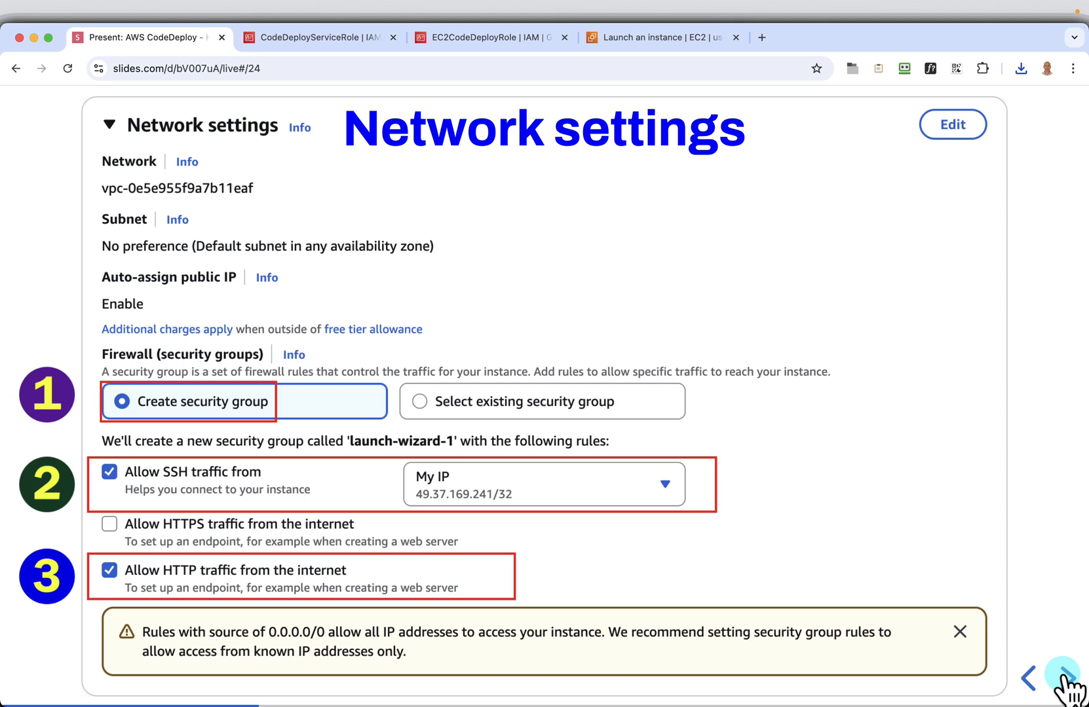
left_click(1066, 678)
left_click(1066, 678)
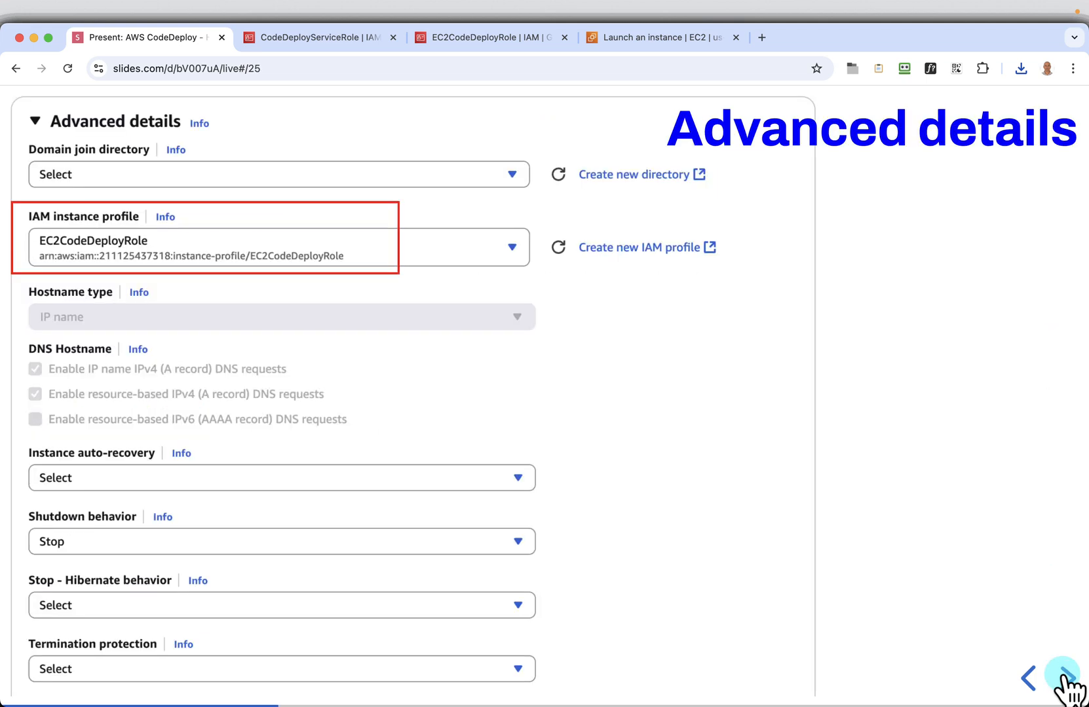
In the instance's advanced details, set the IAM instance profile to EC2CodeDeployRole
left_click(639, 37)
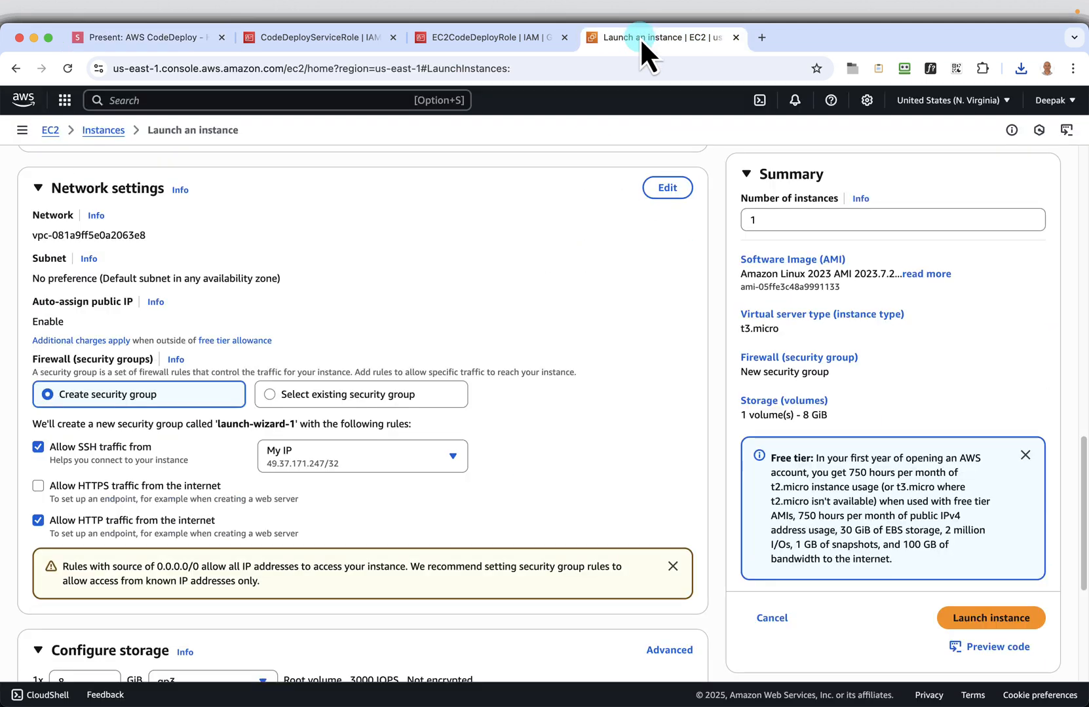
scroll(606, 541, "down", 5)
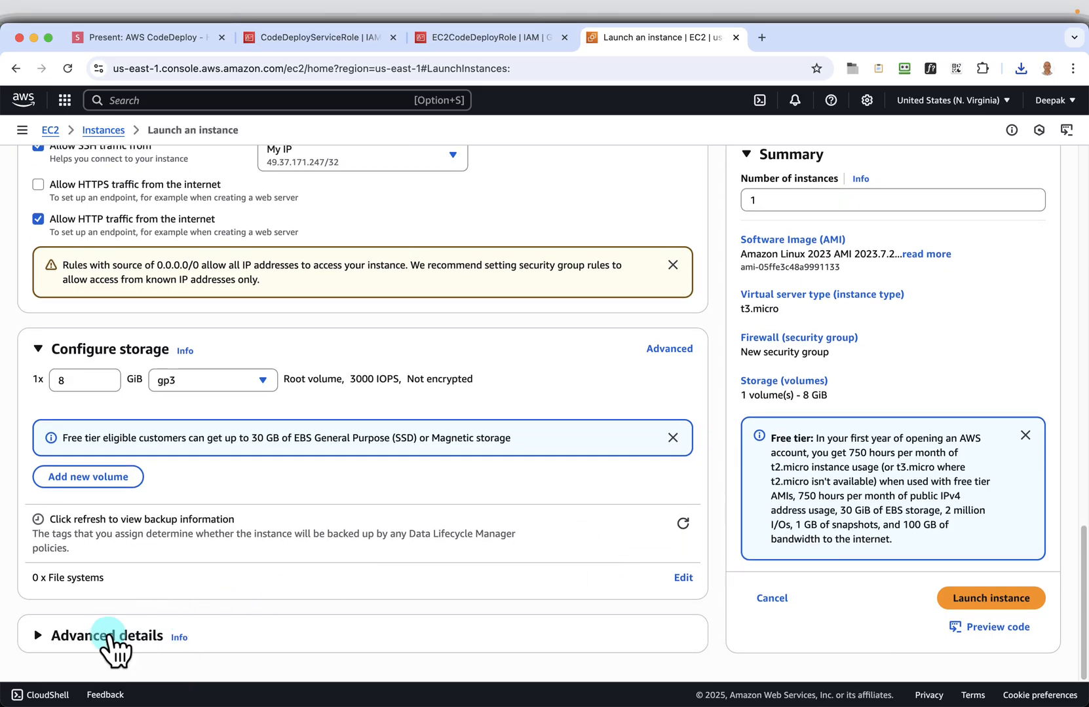
left_click(113, 635)
scroll(635, 415, "down", 4)
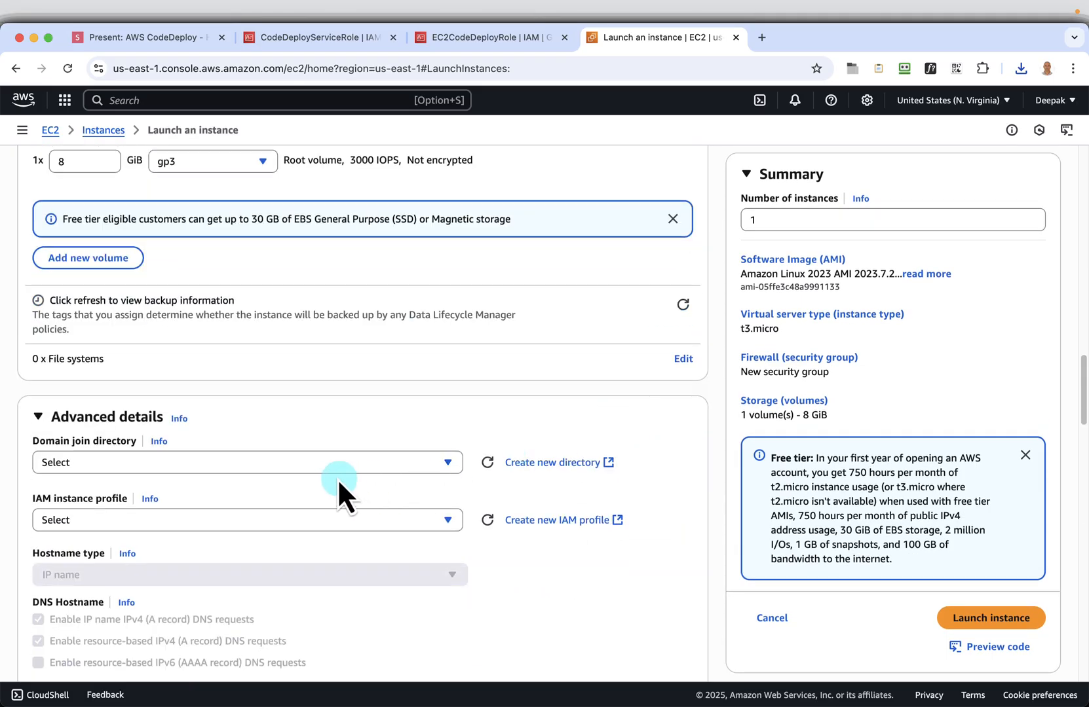
left_click(361, 522)
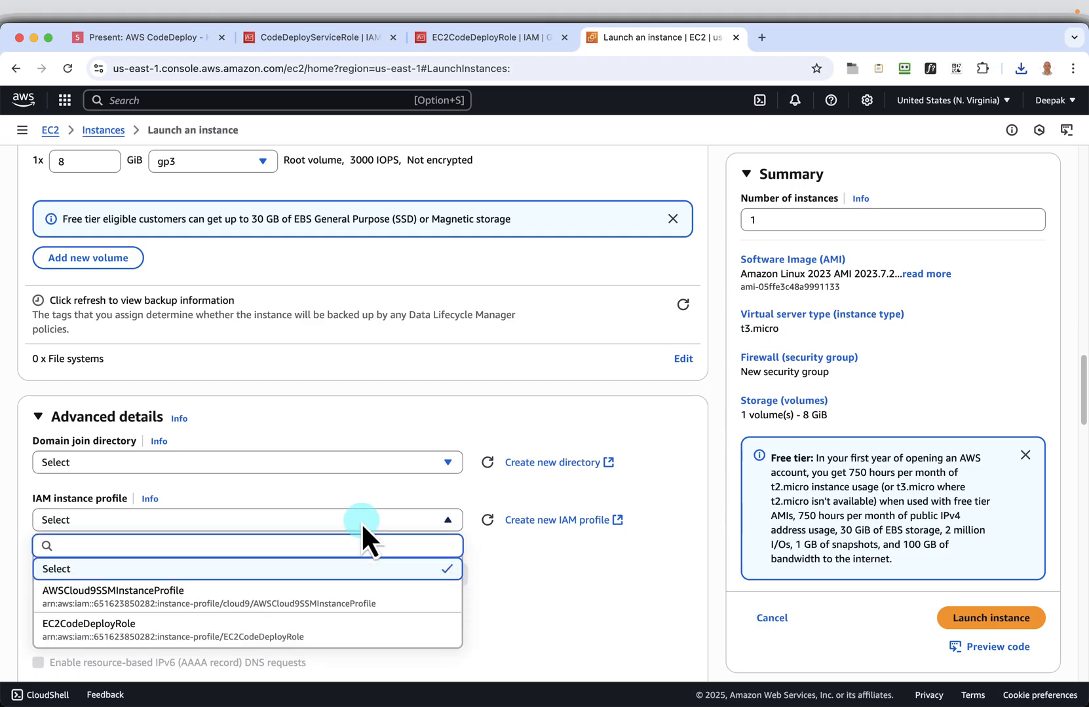
left_click(236, 632)
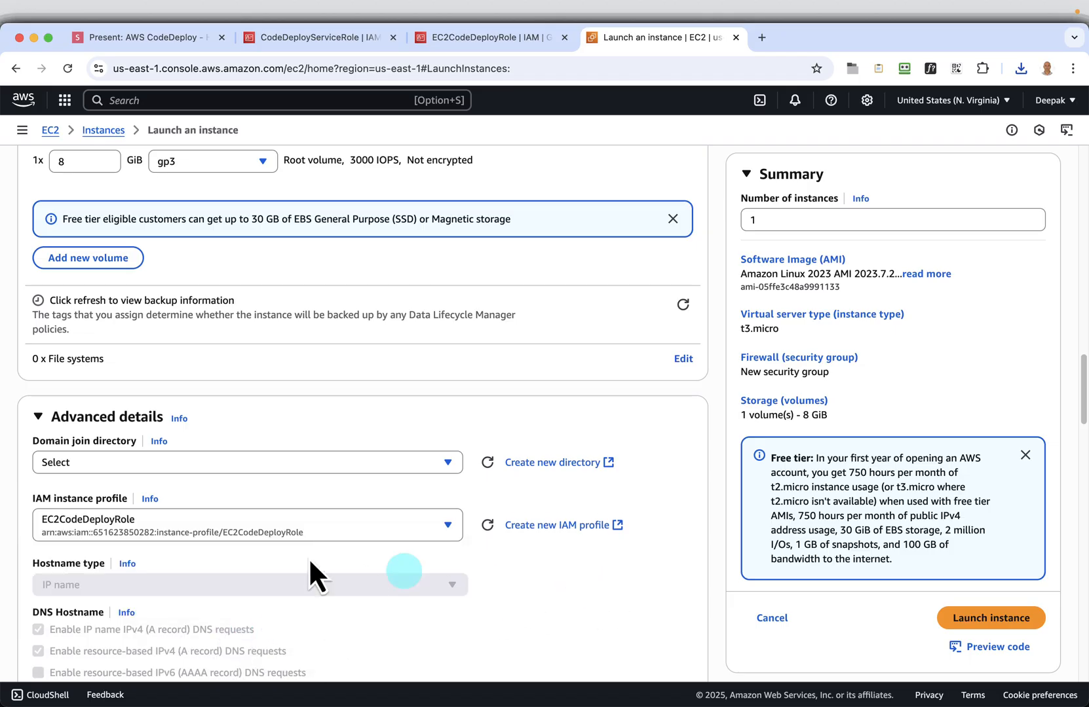
Copy the complete bash script from the slides' "User data" slide for the instance's optional user data
scroll(505, 560, "down", 2)
scroll(505, 562, "down", 10)
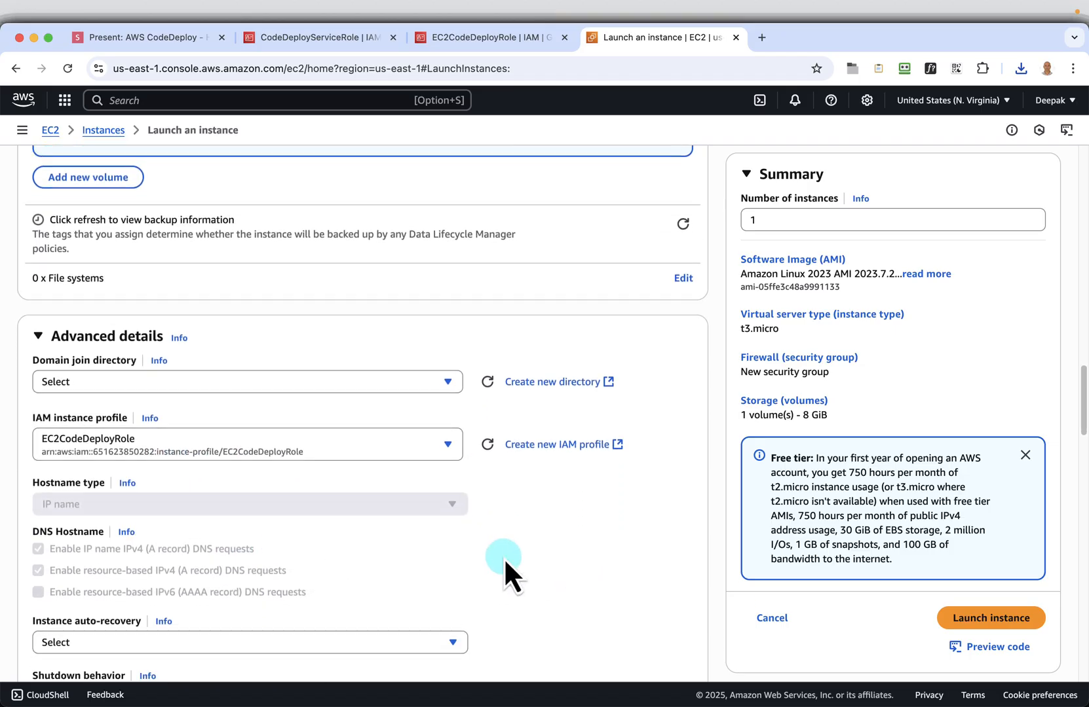
scroll(505, 561, "down", 8)
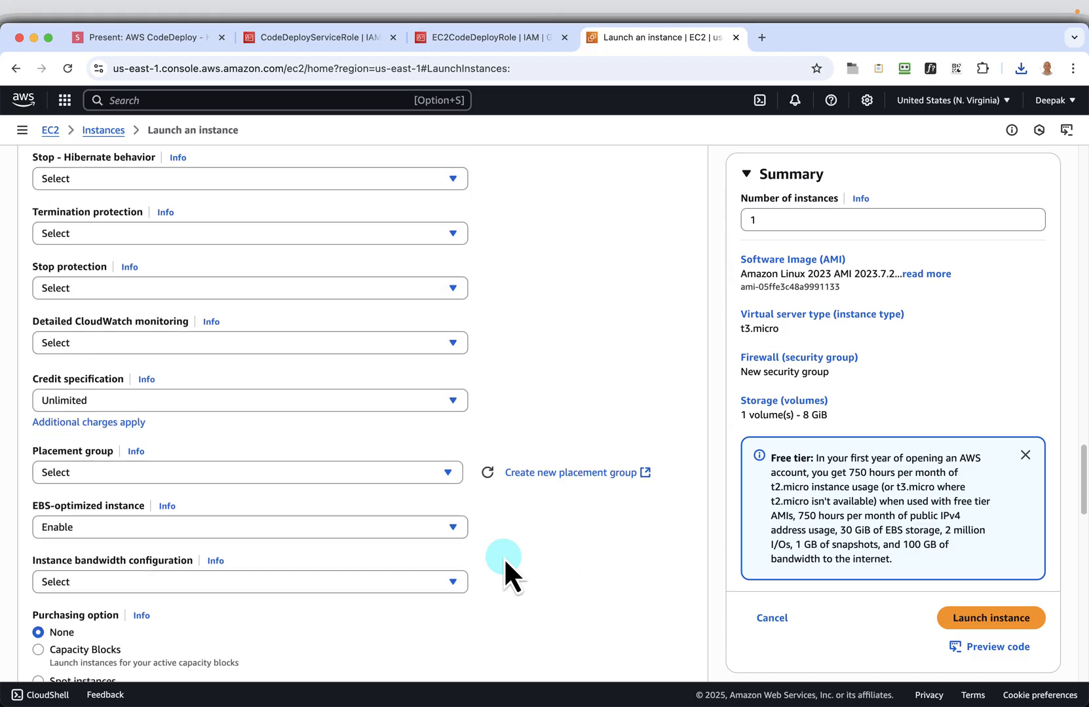
scroll(503, 557, "down", 15)
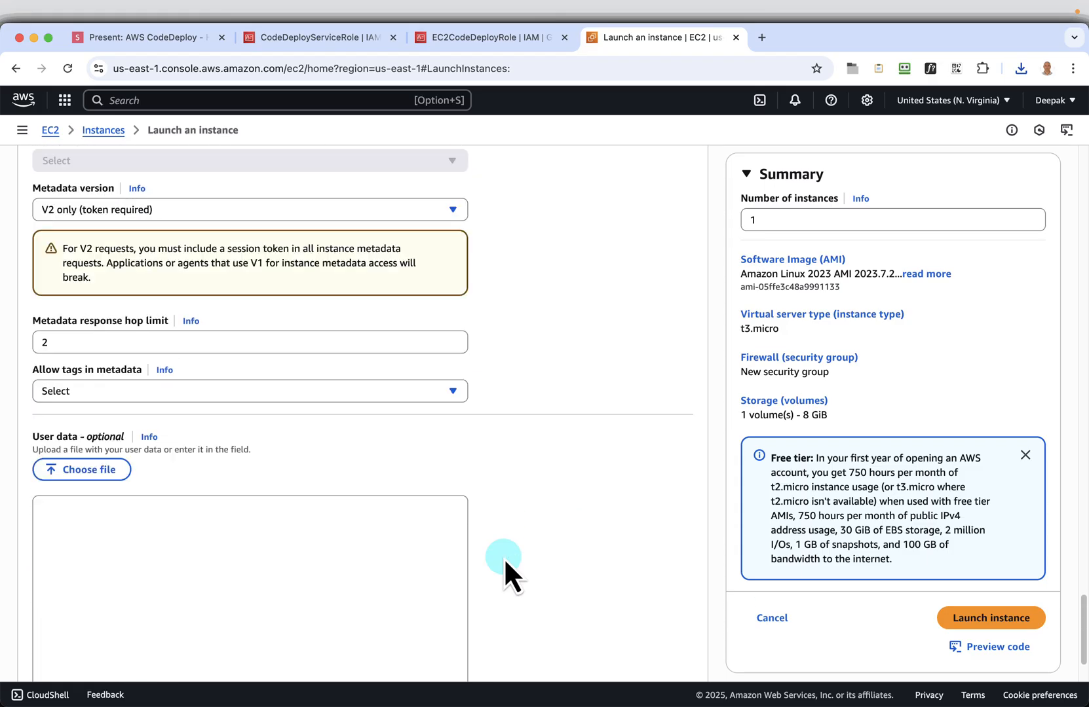
left_click(213, 540)
left_click(166, 45)
key("Right")
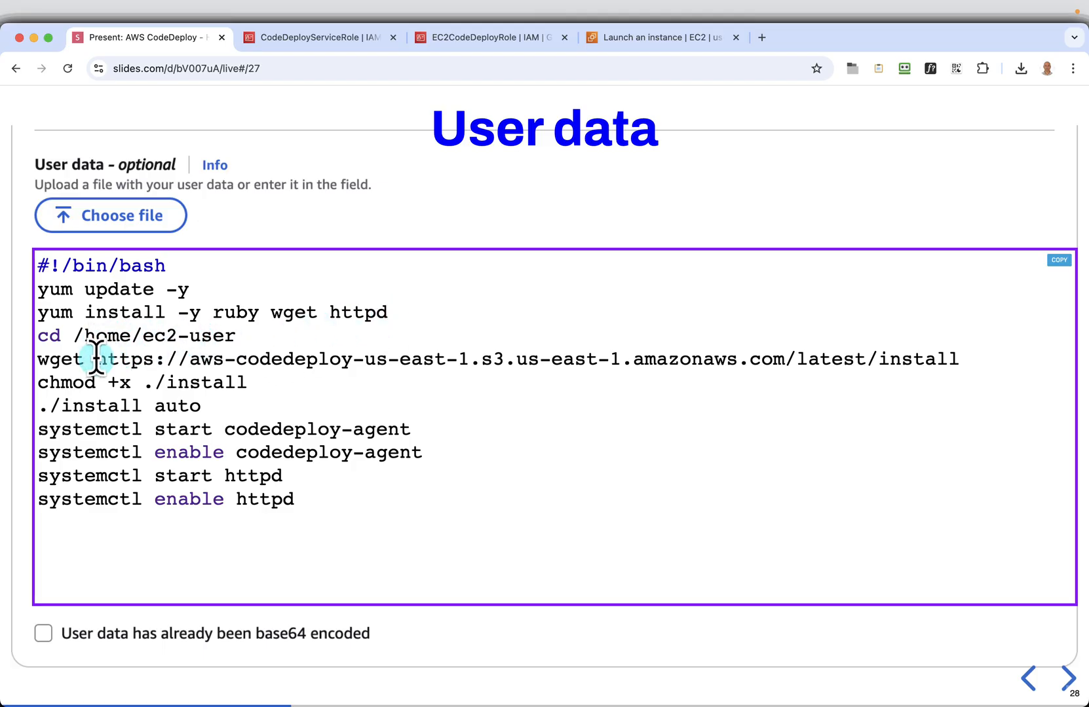
left_click_drag(97, 359, 949, 359)
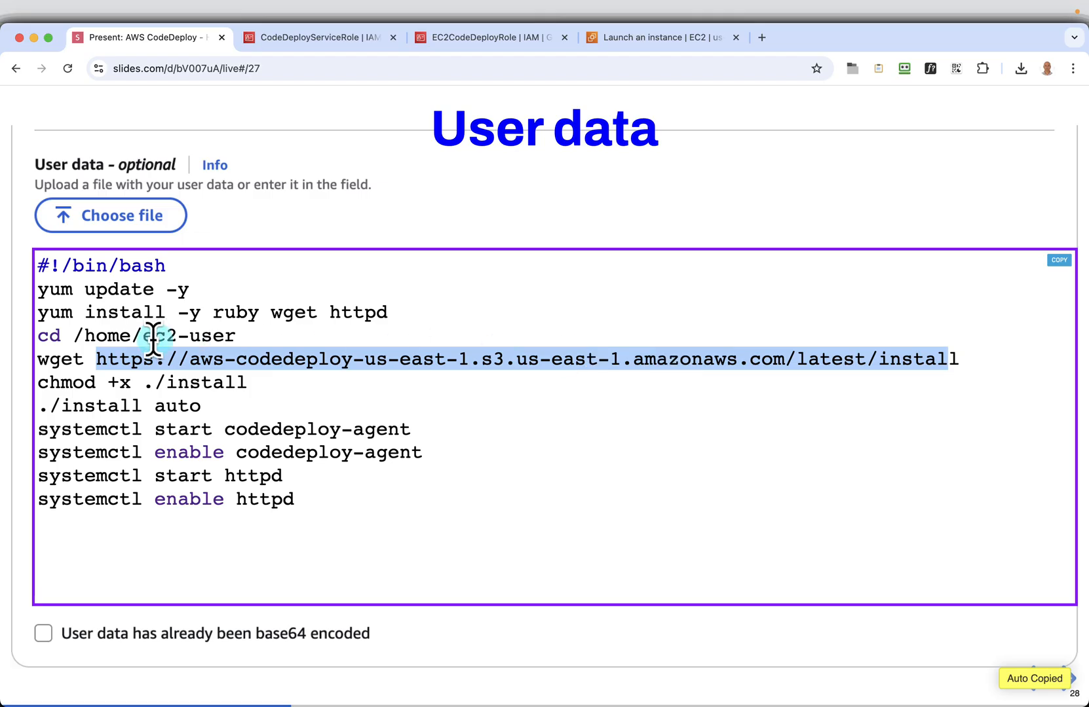
left_click(127, 339)
left_click_drag(130, 336, 189, 337)
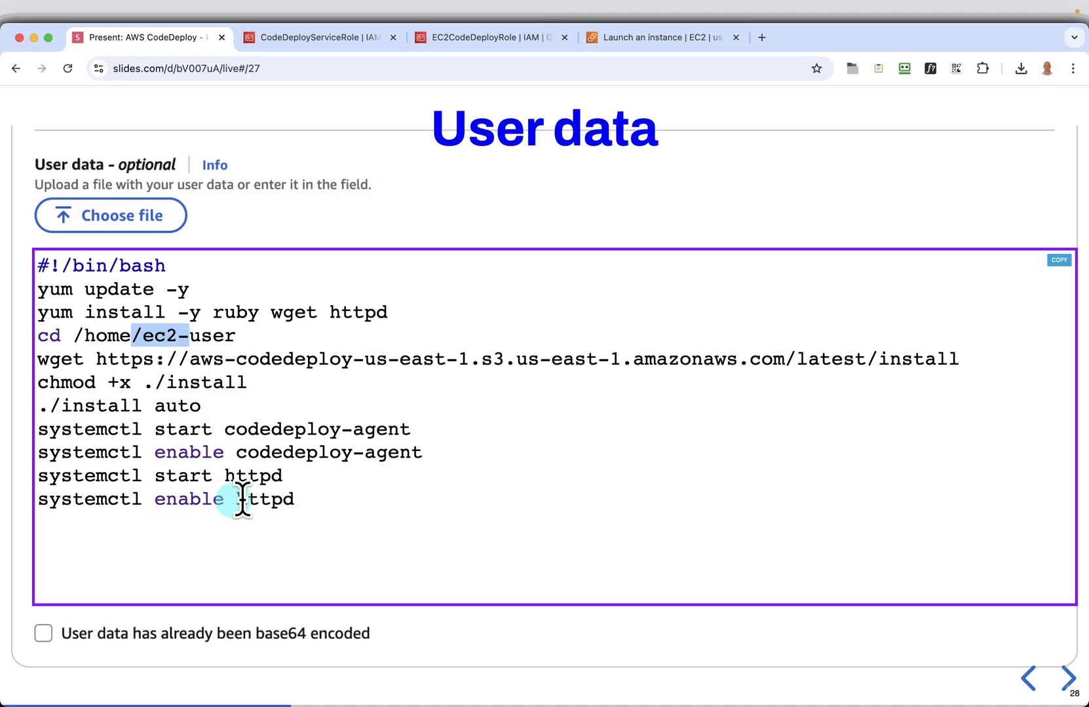
left_click(1059, 262)
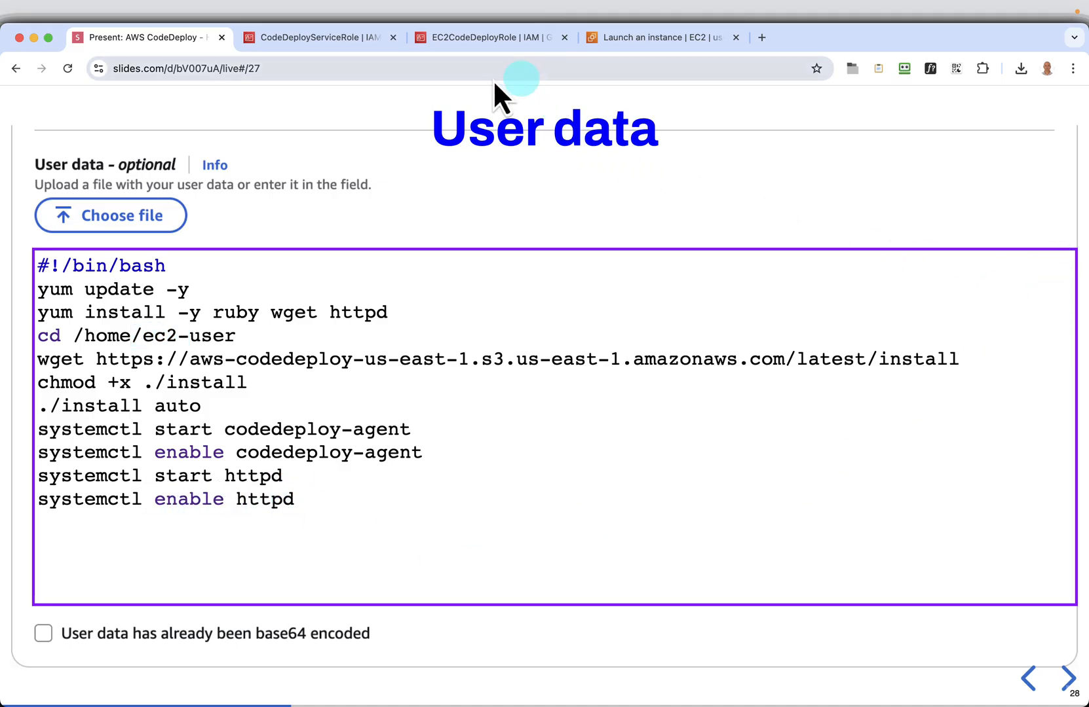
Return to the EC2 launch page, paste the copied script into the user data, and launch the instance
left_click(661, 45)
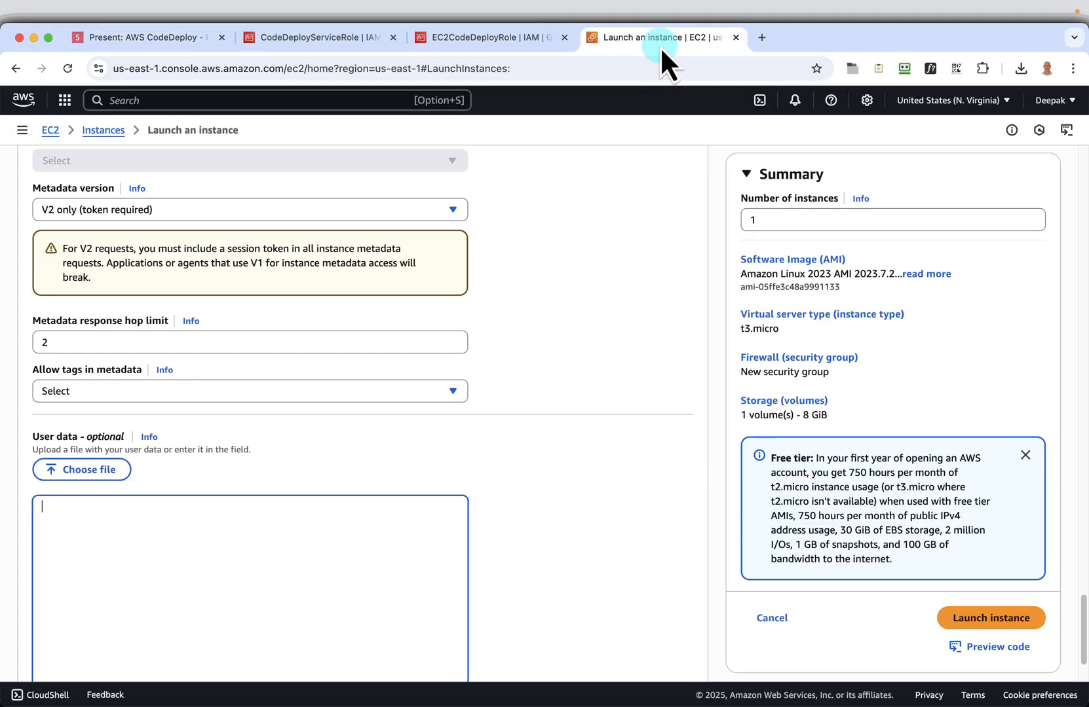
right_click(223, 518)
left_click(243, 560)
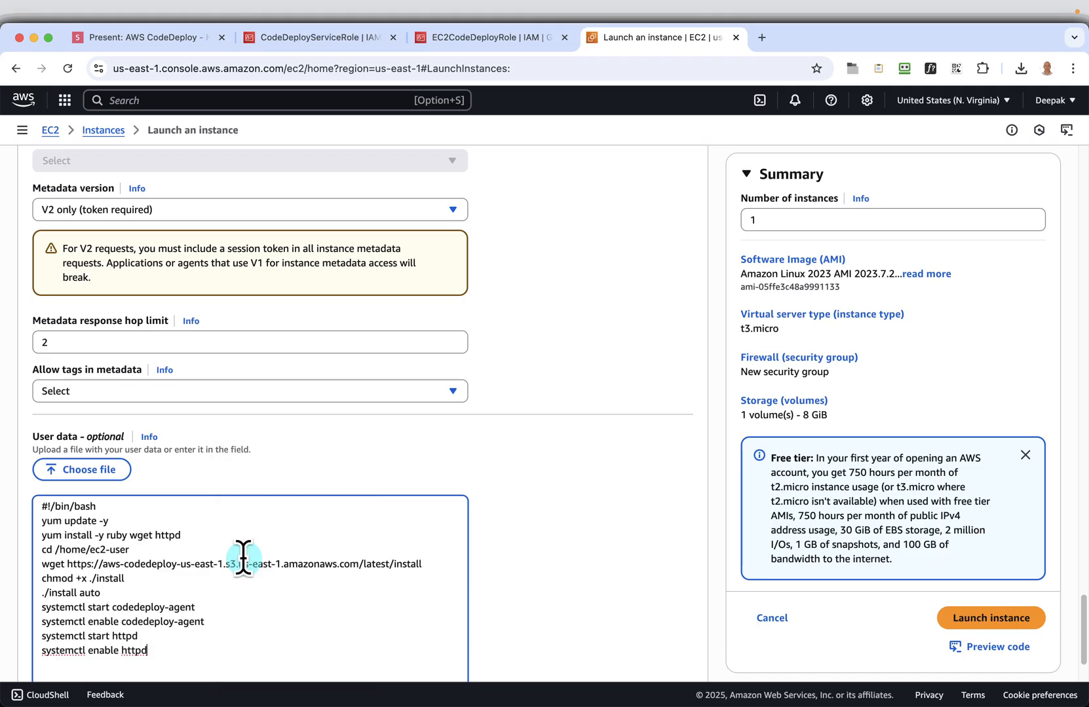
scroll(408, 558, "down", 3)
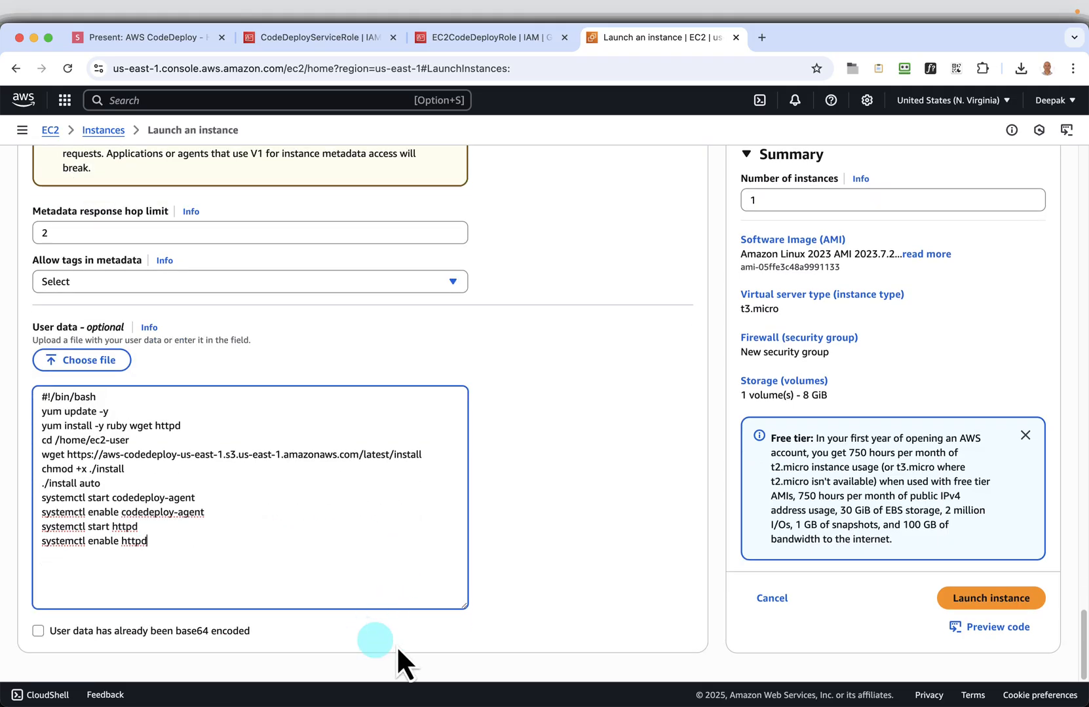
left_click(963, 601)
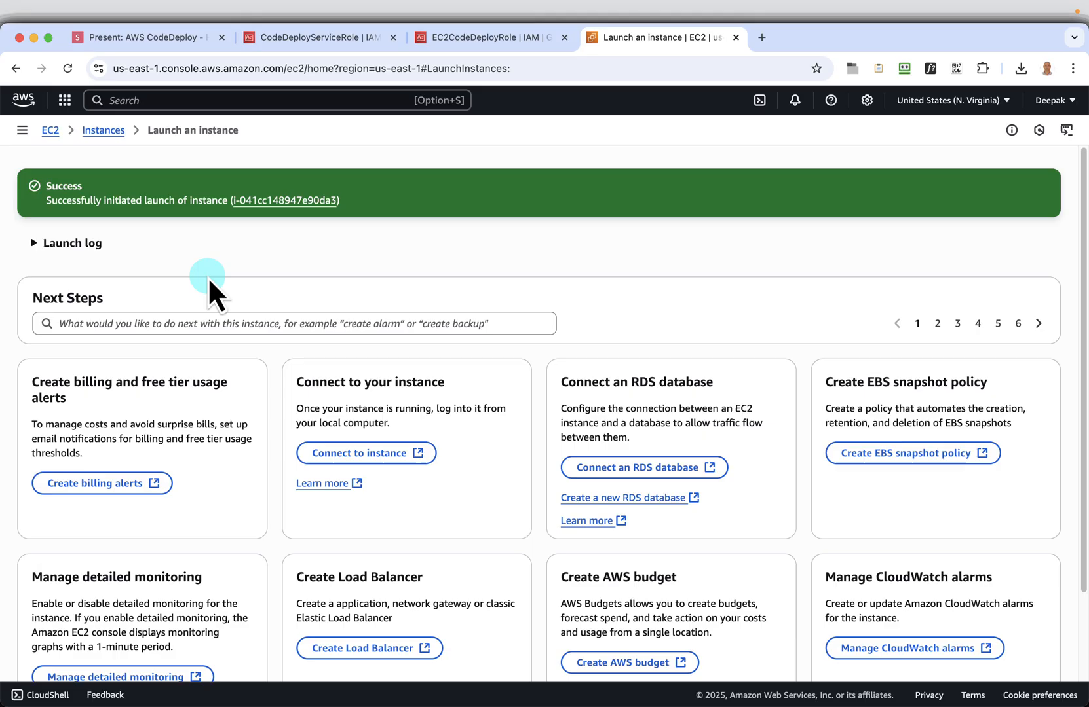
Copy the name CodeDeploy-Demo-Instance-2 from the "Launch 2nd Instance" slide and return to the EC2 console
left_click(168, 38)
left_click(1069, 681)
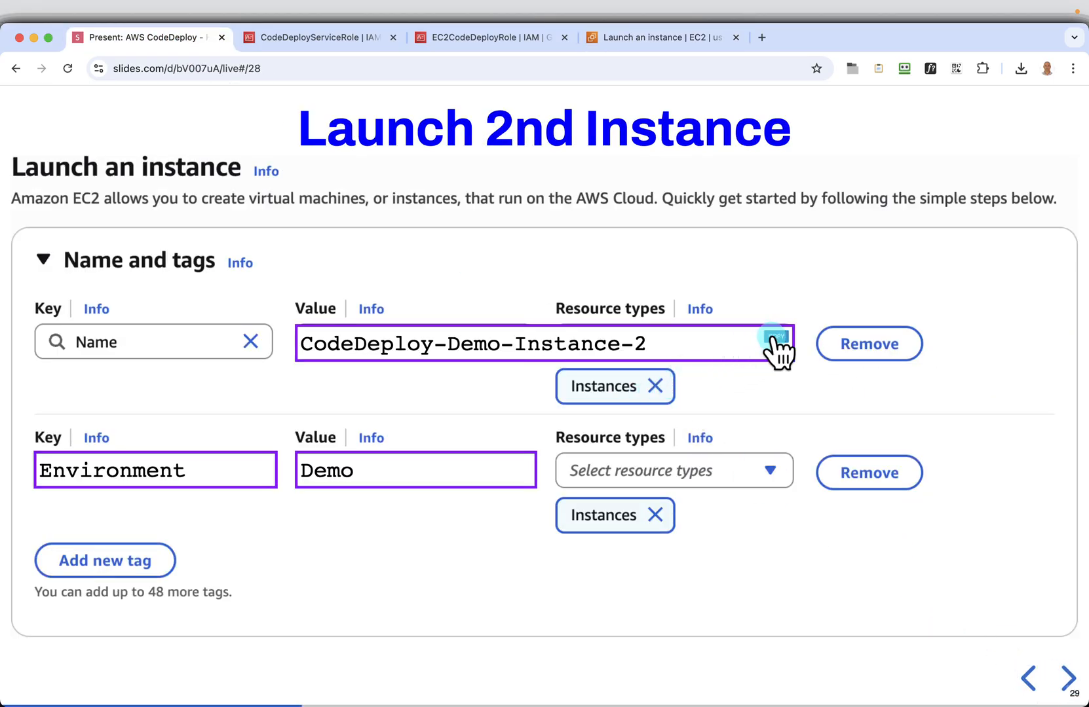
left_click(635, 37)
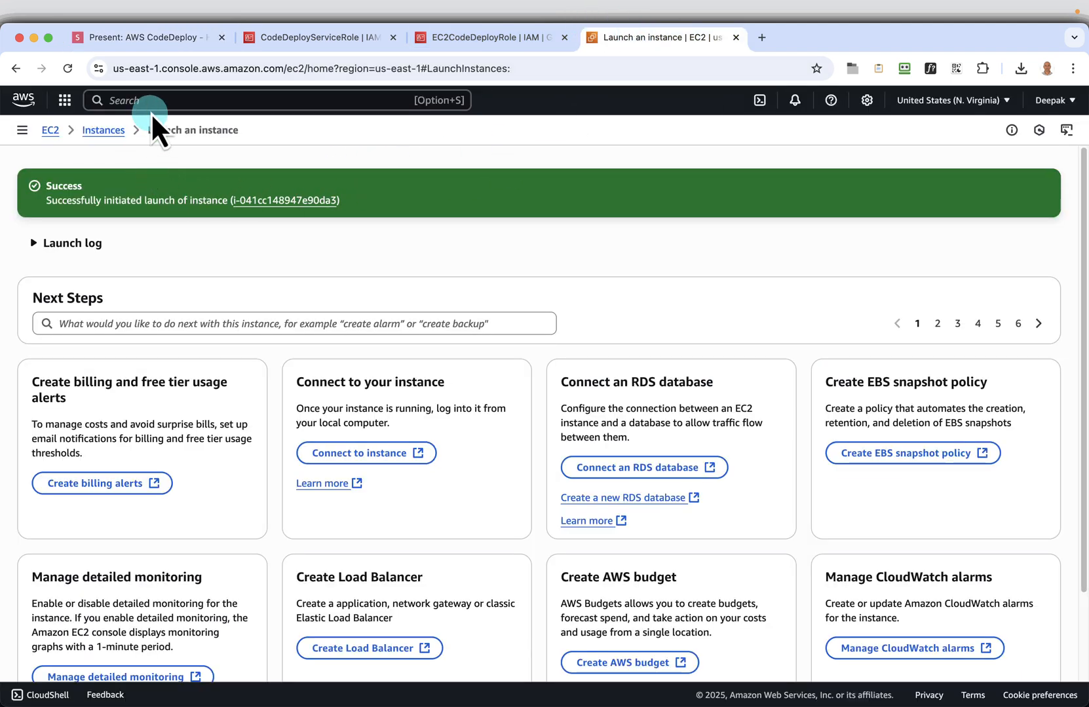
Start another instance launch from the EC2 instances list and name it CodeDeploy-Demo-Instance-2
left_click(105, 130)
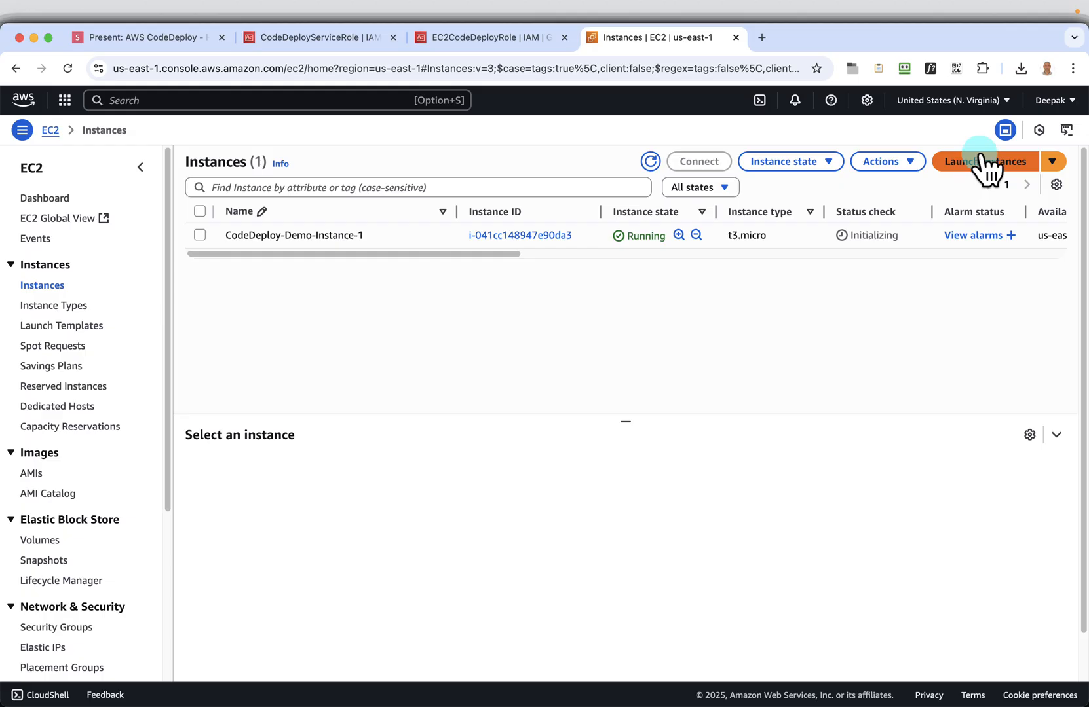
left_click(961, 164)
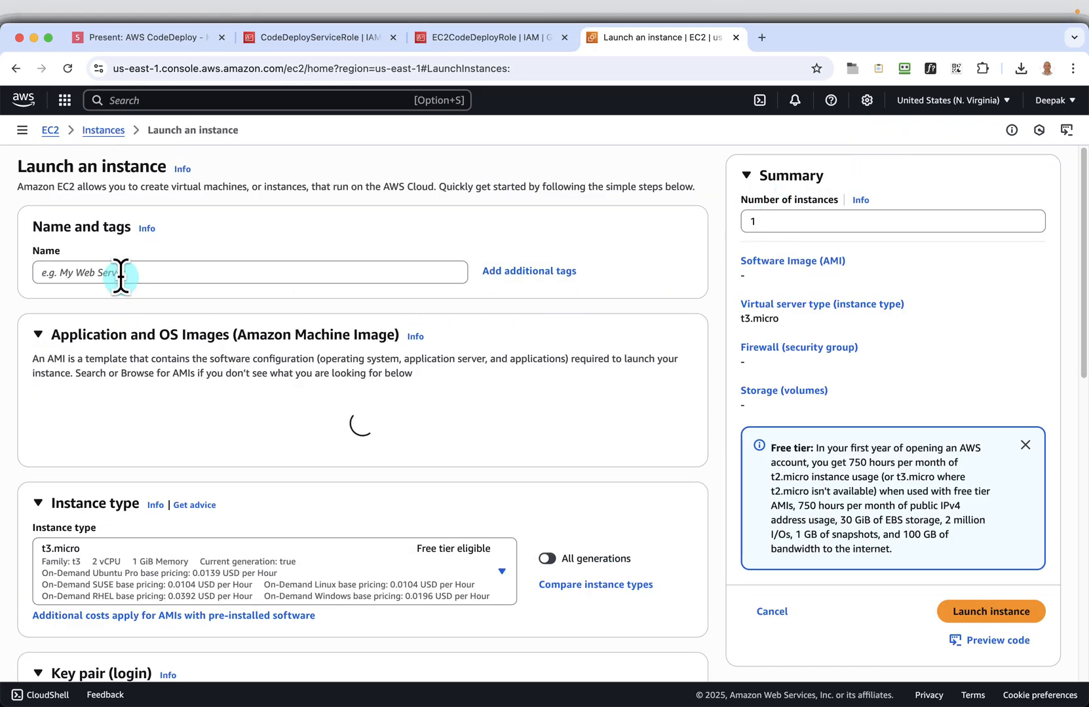
right_click(120, 277)
left_click(151, 377)
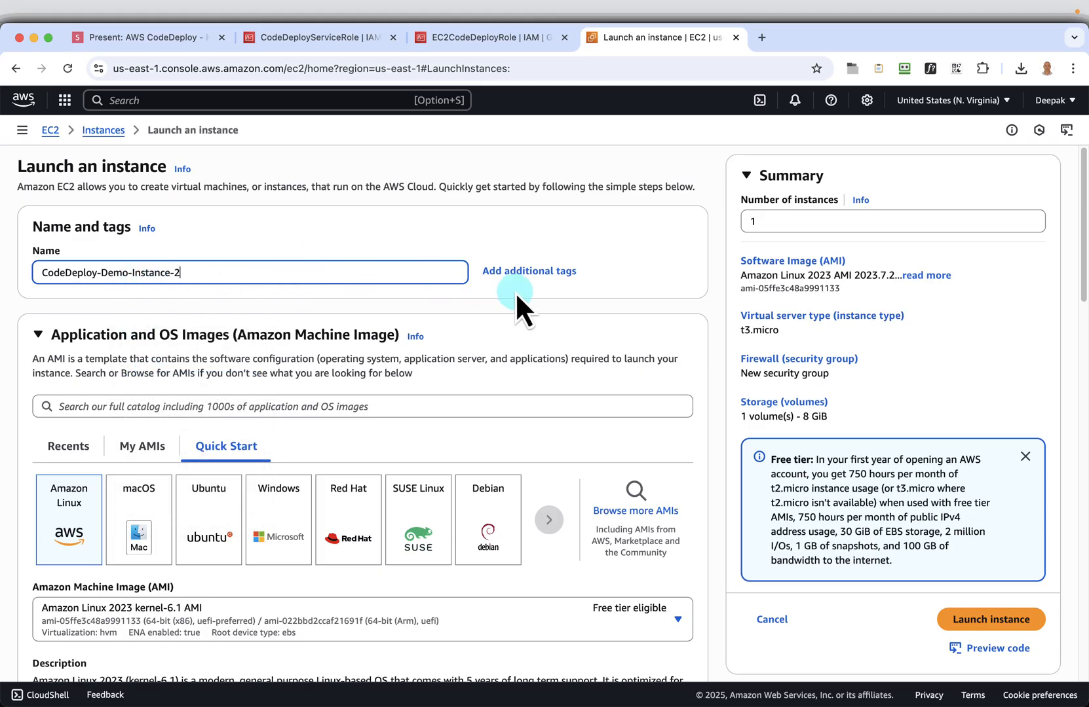
Add a tag to the second instance, using the key Environment copied from the slide
left_click(524, 275)
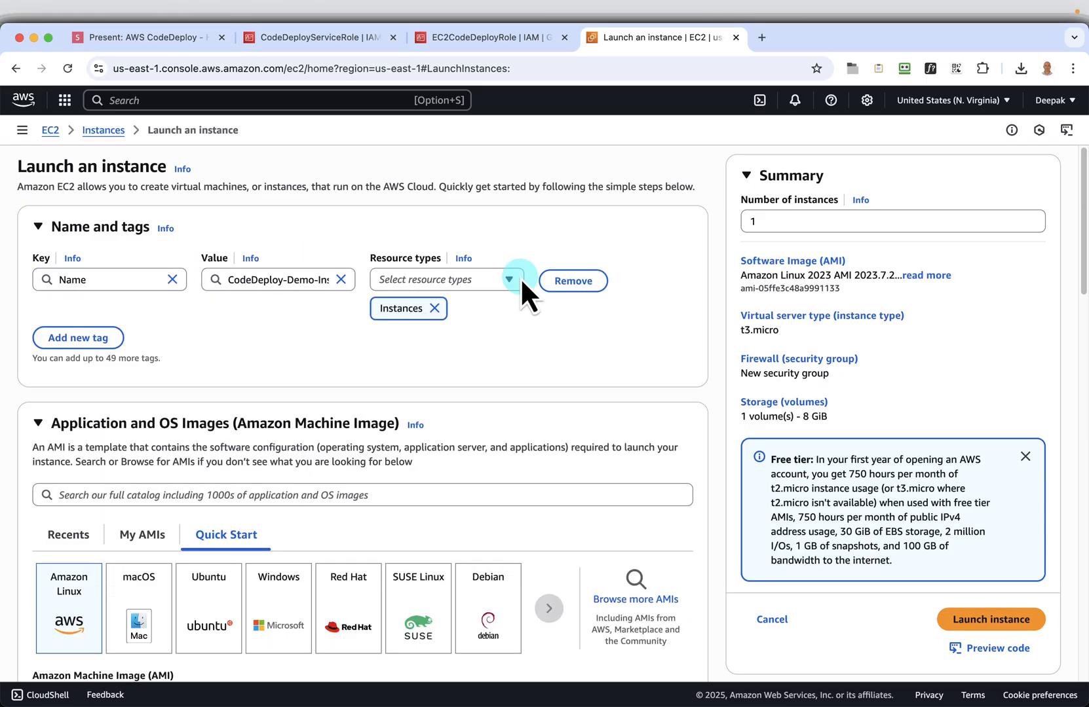
left_click(158, 45)
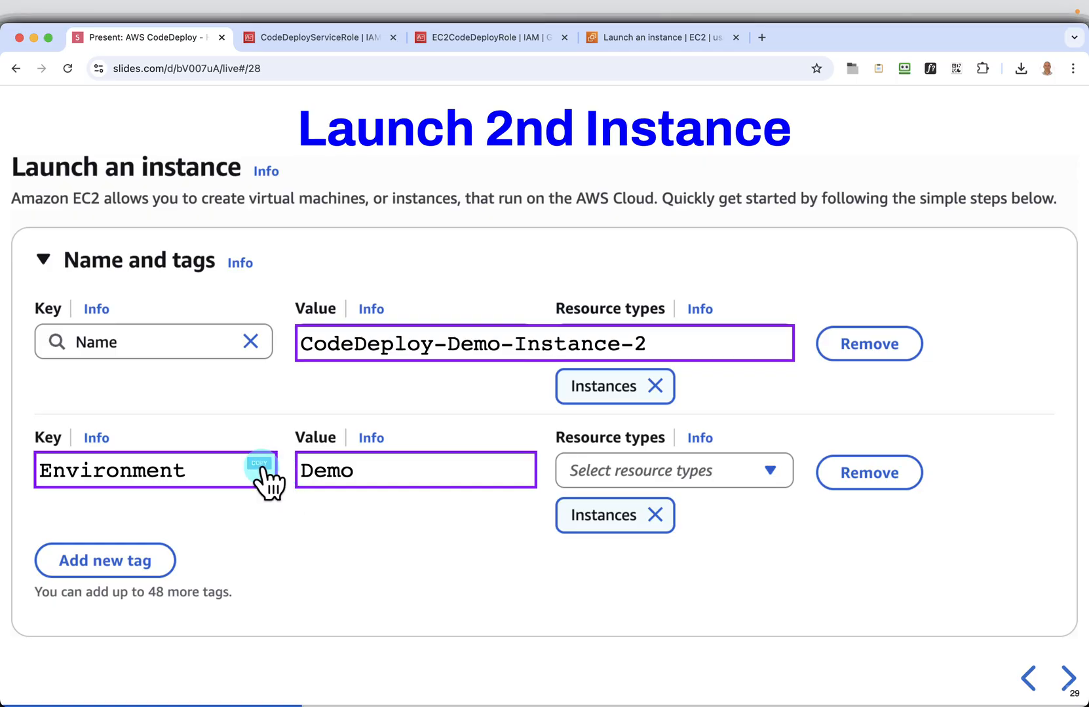
left_click(261, 467)
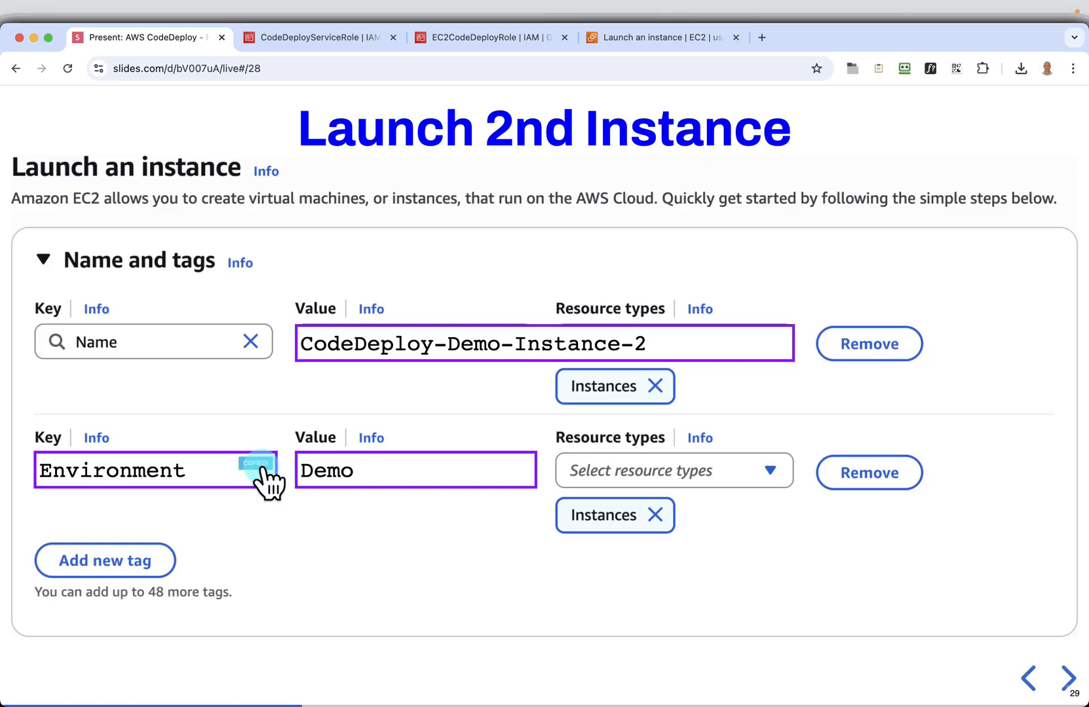
left_click(679, 37)
left_click(103, 341)
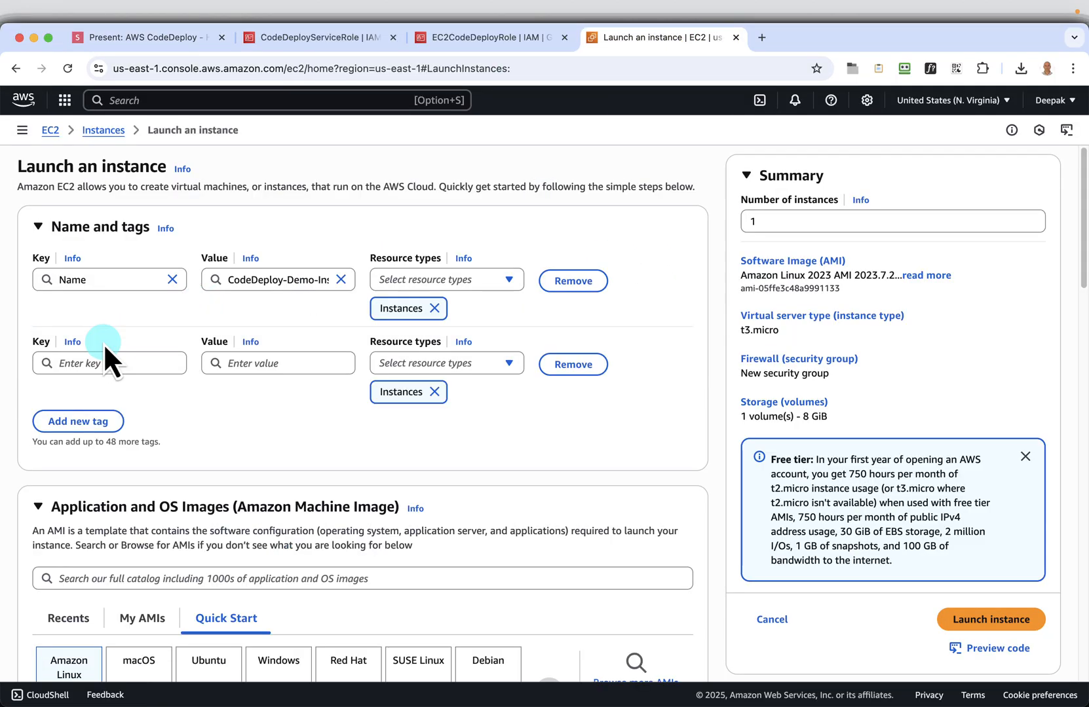
left_click(103, 362)
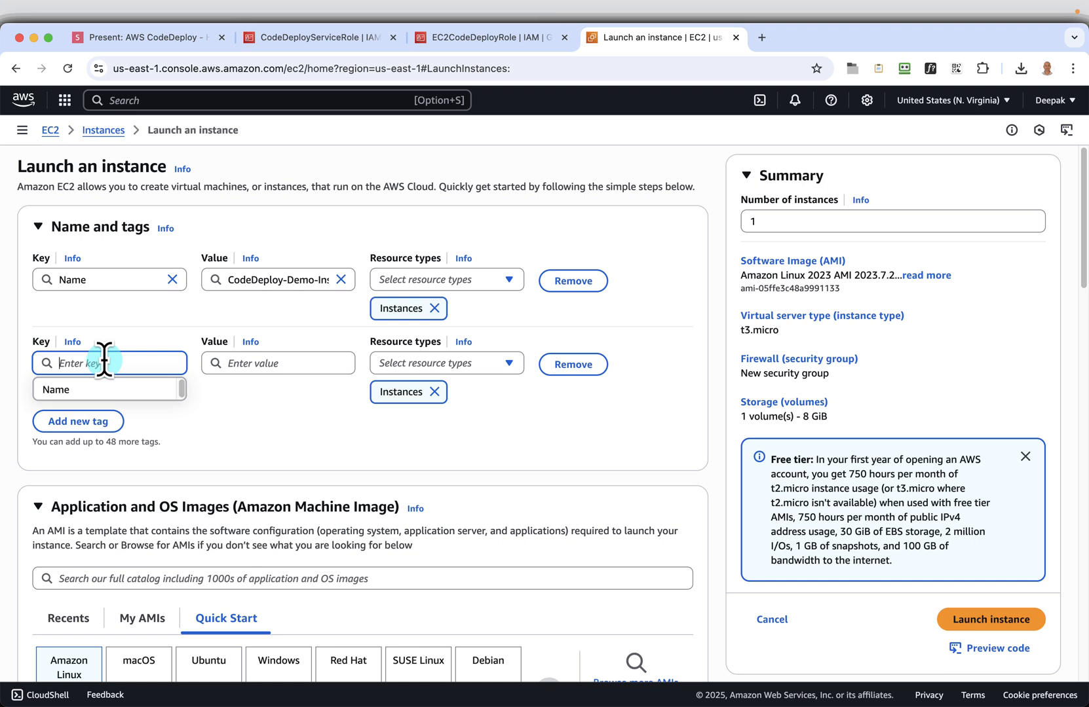
key("super+v")
Set the Environment tag's value to Demo
left_click(265, 364)
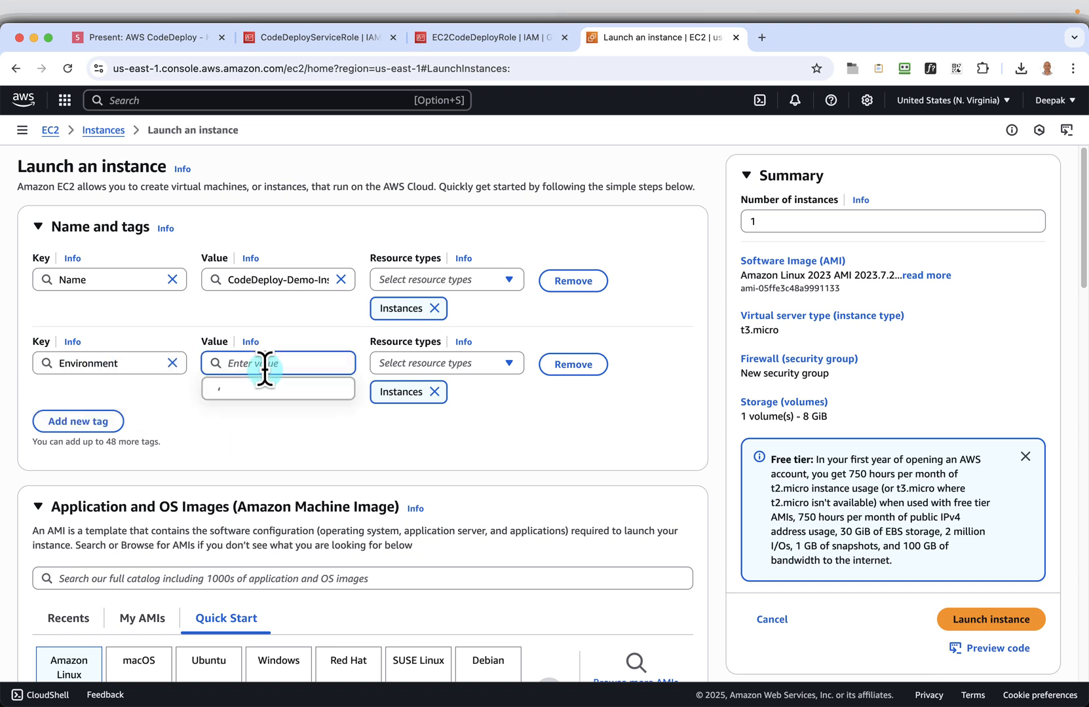
type("Dem")
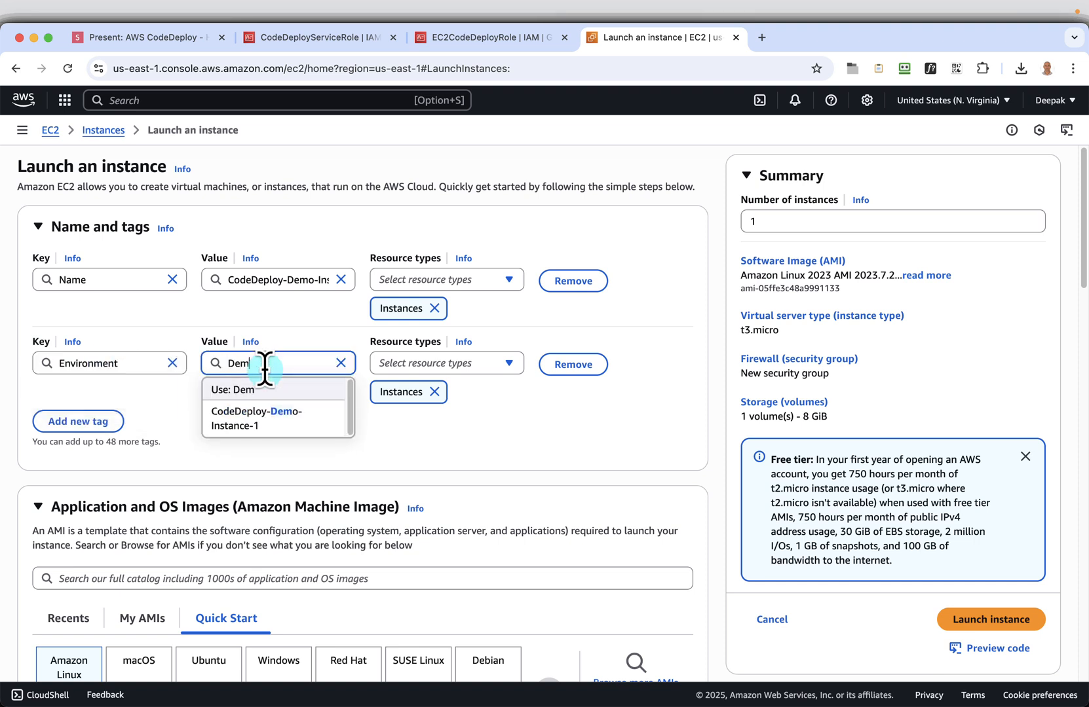
type("o")
left_click(582, 428)
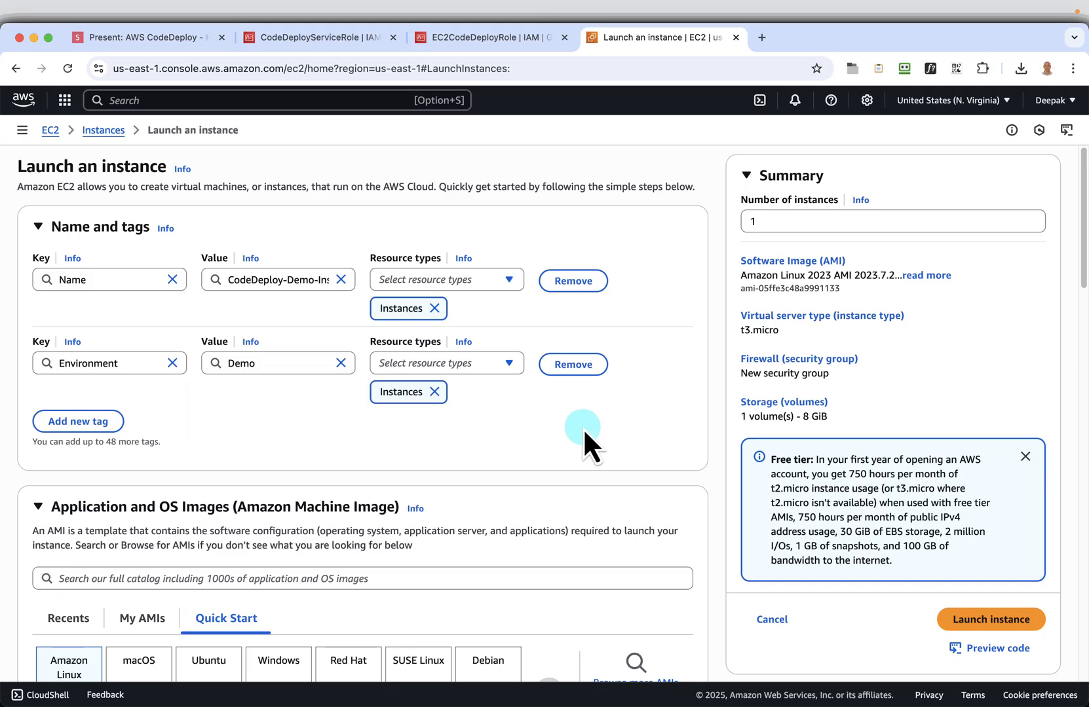
Keep the Amazon Linux image and t3.micro type, and select codedeploy-key-pair as the second instance's login key pair
scroll(583, 428, "down", 2)
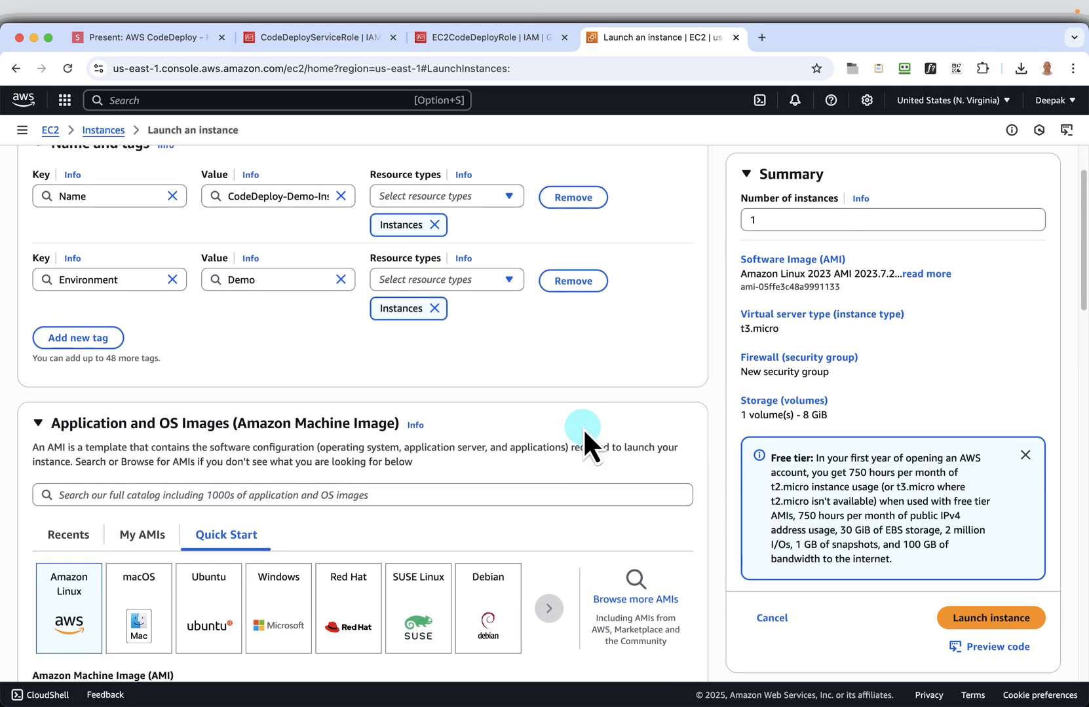
scroll(583, 428, "down", 8)
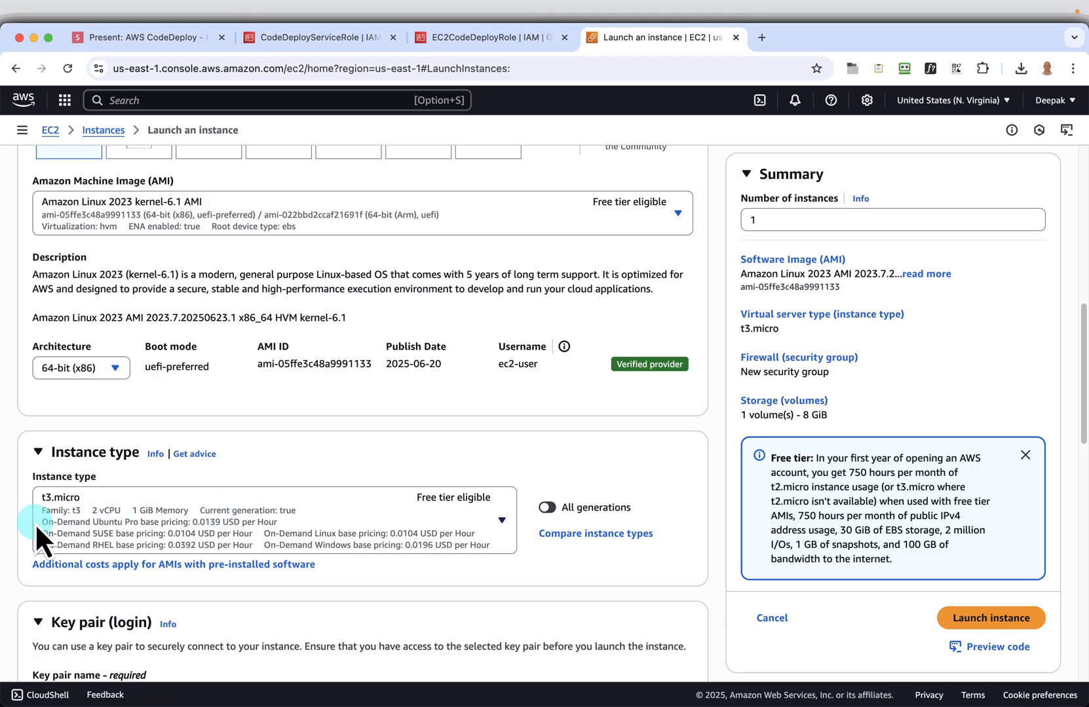
scroll(140, 518, "down", 2)
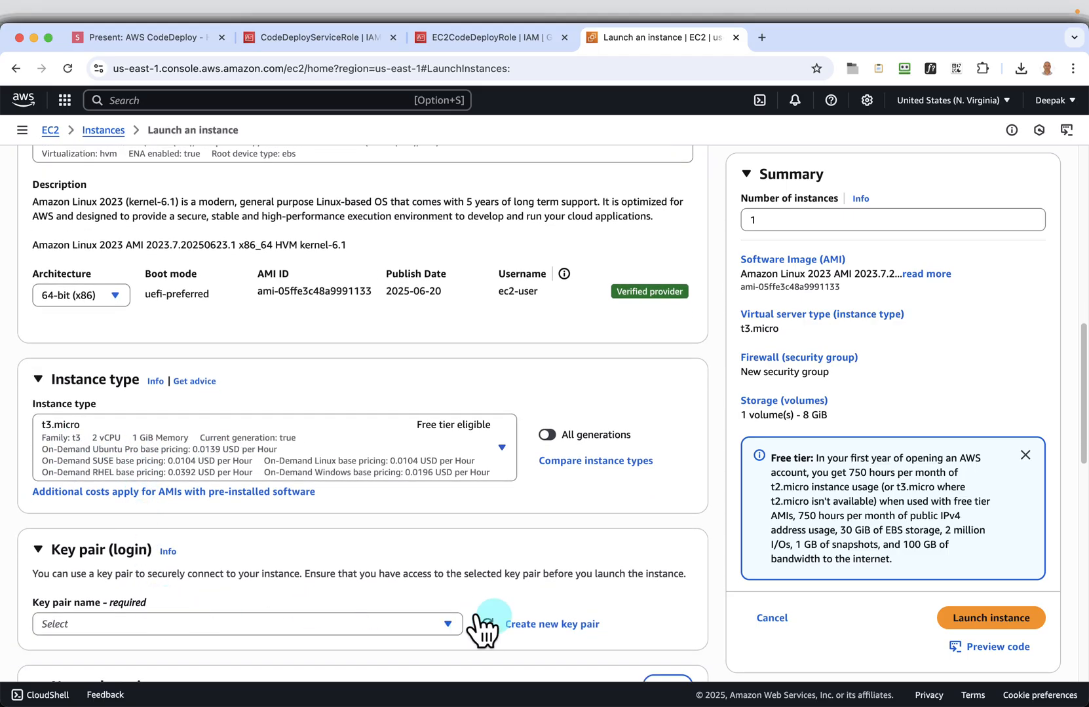
left_click(411, 613)
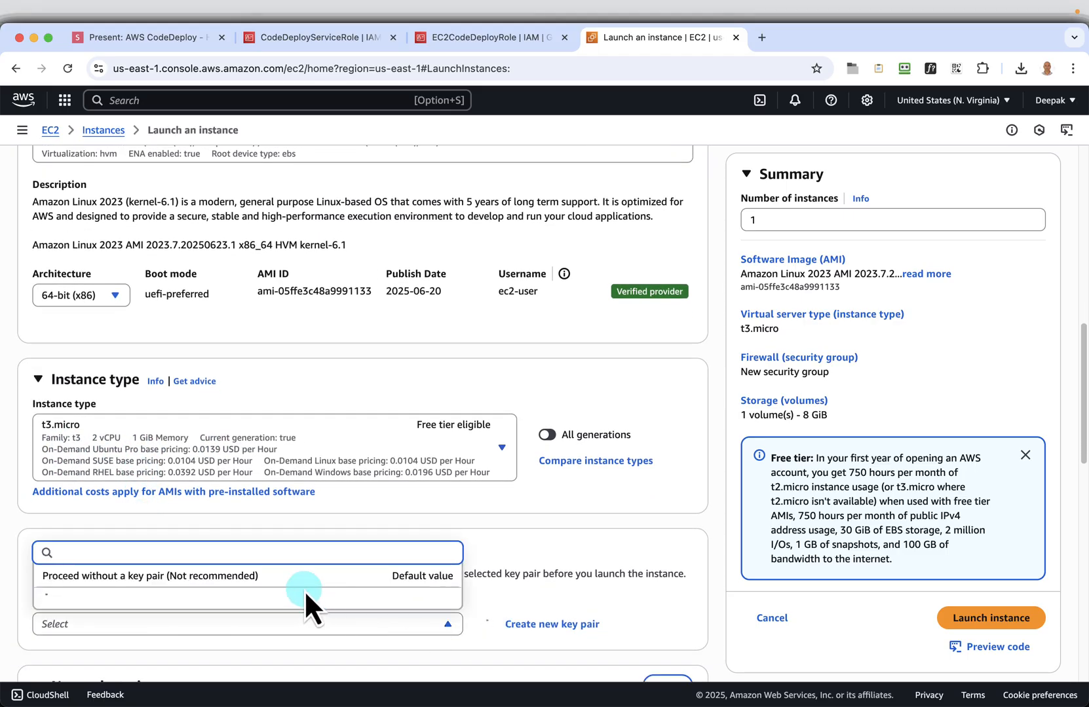
left_click(133, 591)
In the network settings, use an existing security group and select launch-wizard-1 for the second instance
scroll(190, 600, "down", 5)
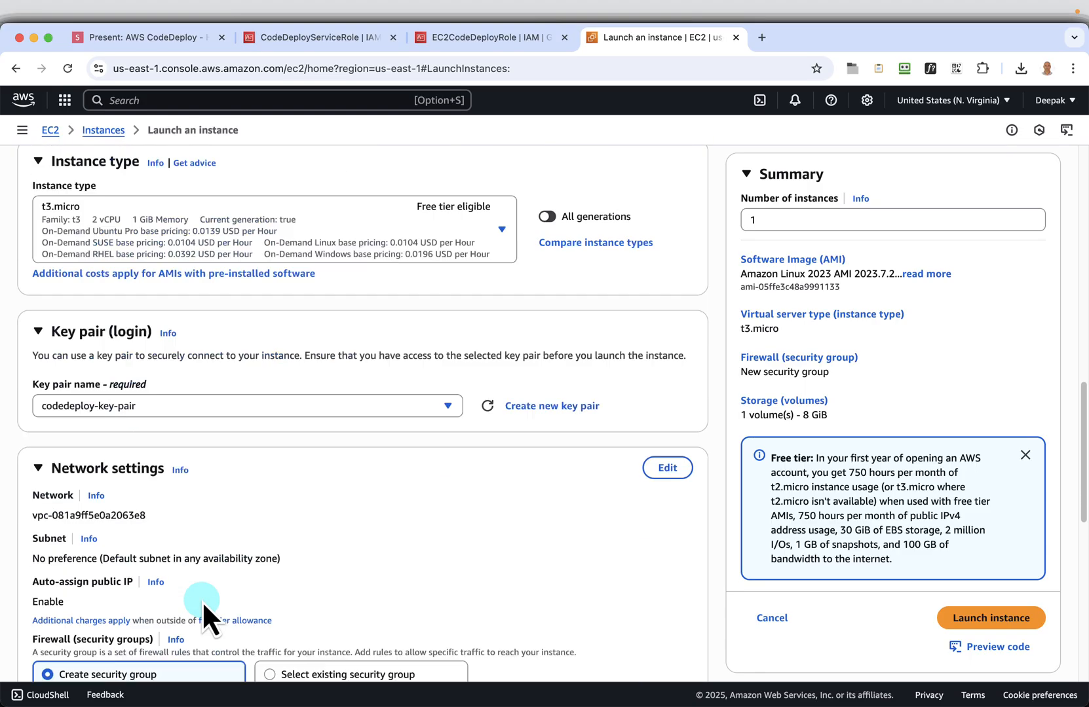
scroll(202, 601, "down", 5)
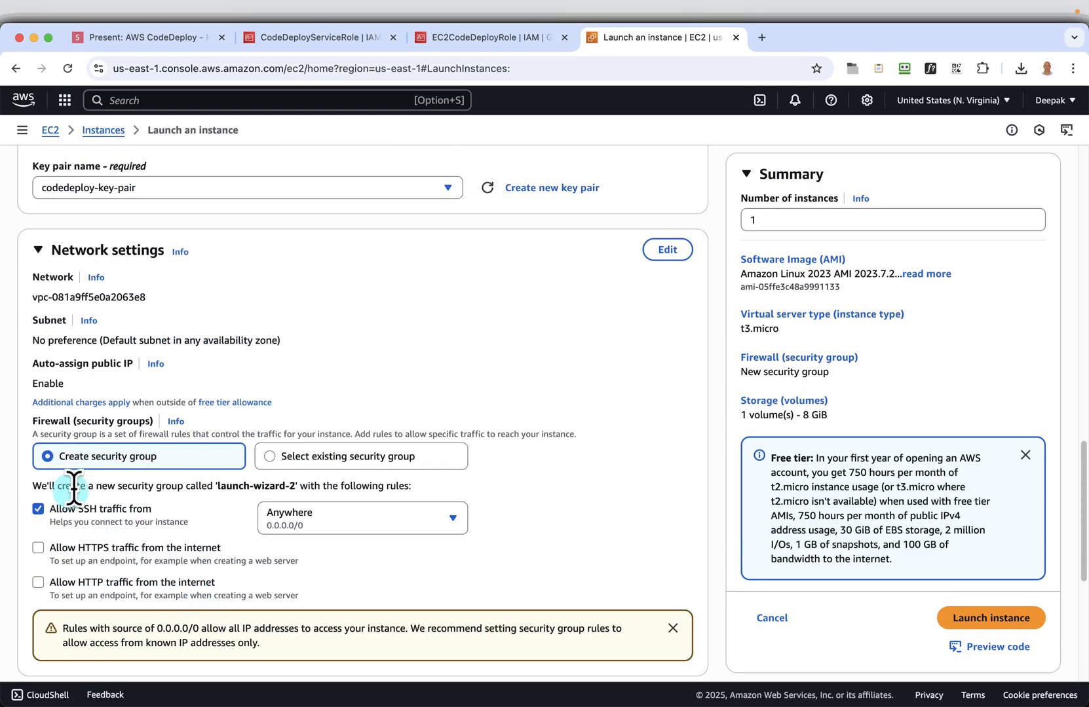
left_click(273, 455)
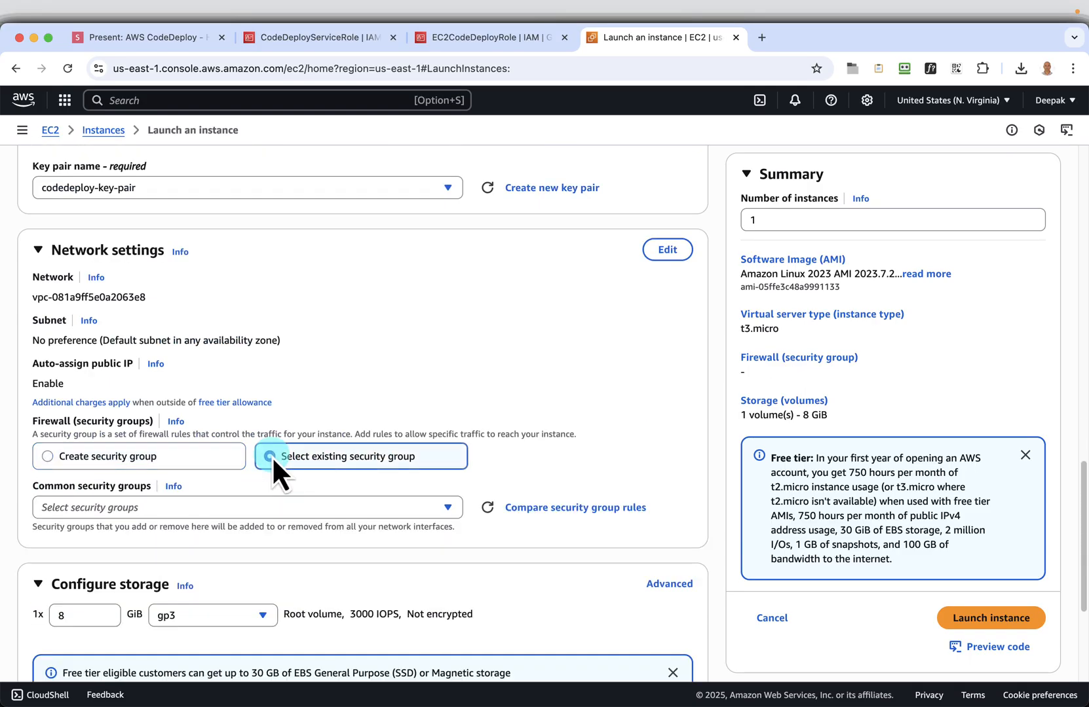
left_click(336, 508)
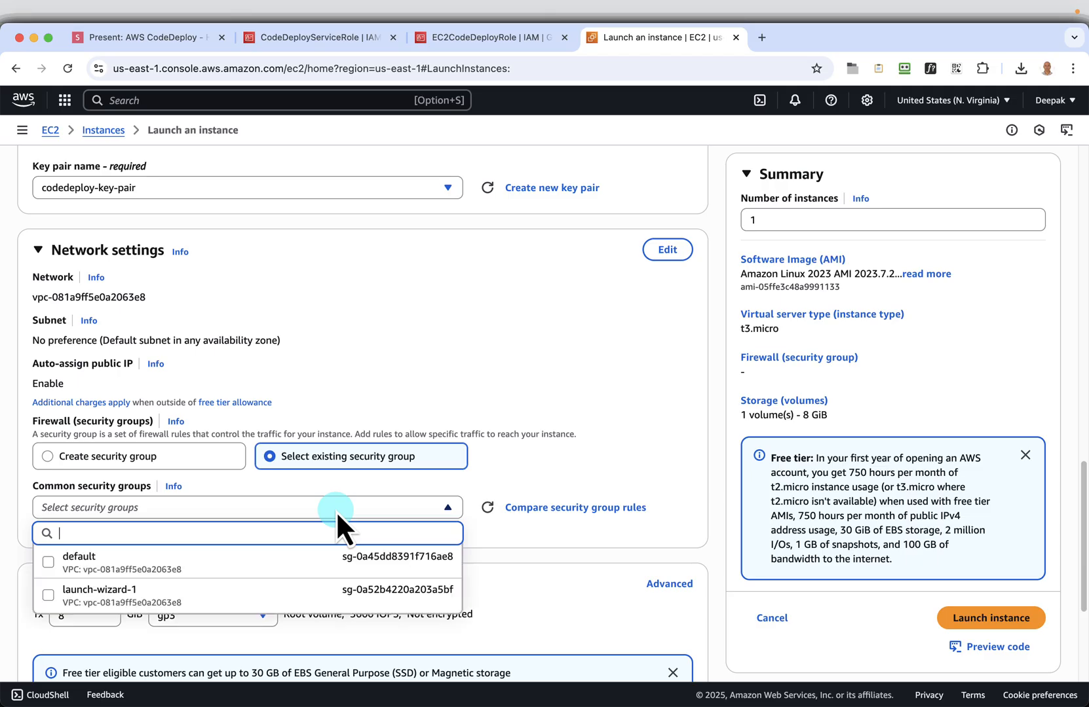
left_click(47, 596)
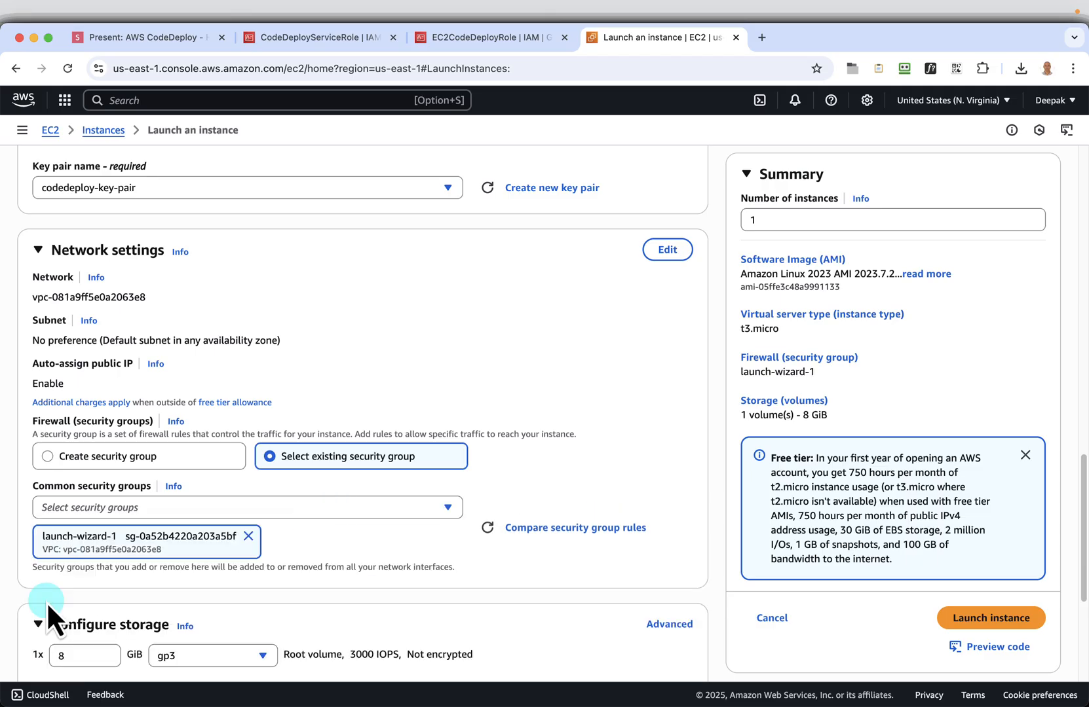
left_click(370, 538)
scroll(369, 540, "down", 3)
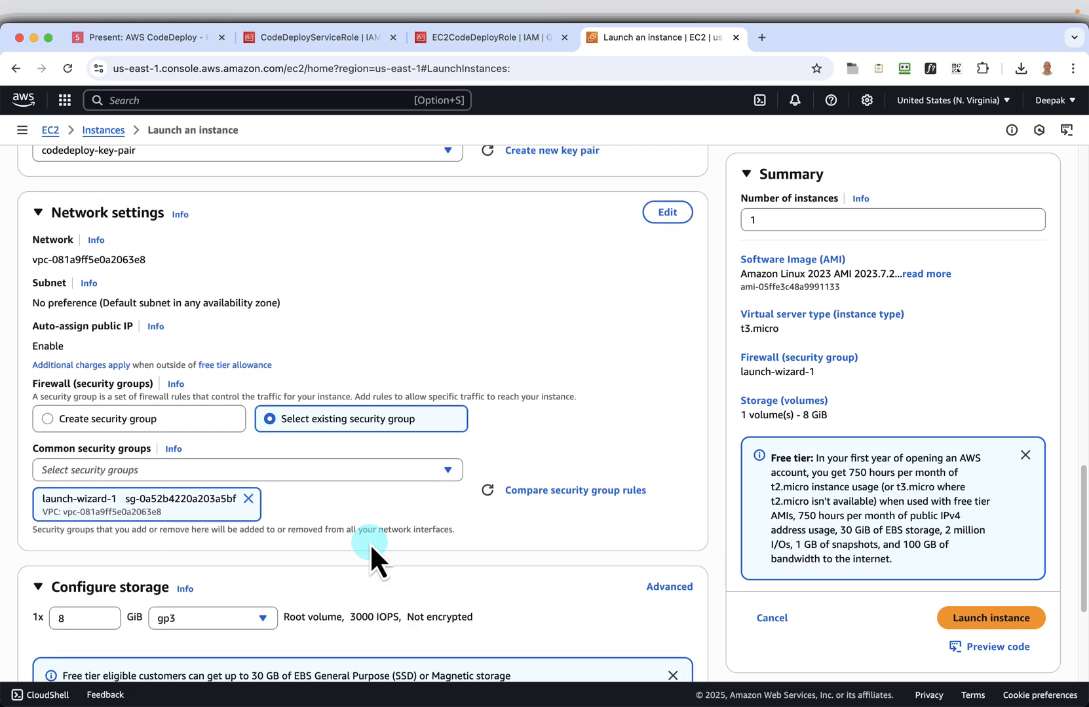
scroll(371, 549, "down", 2)
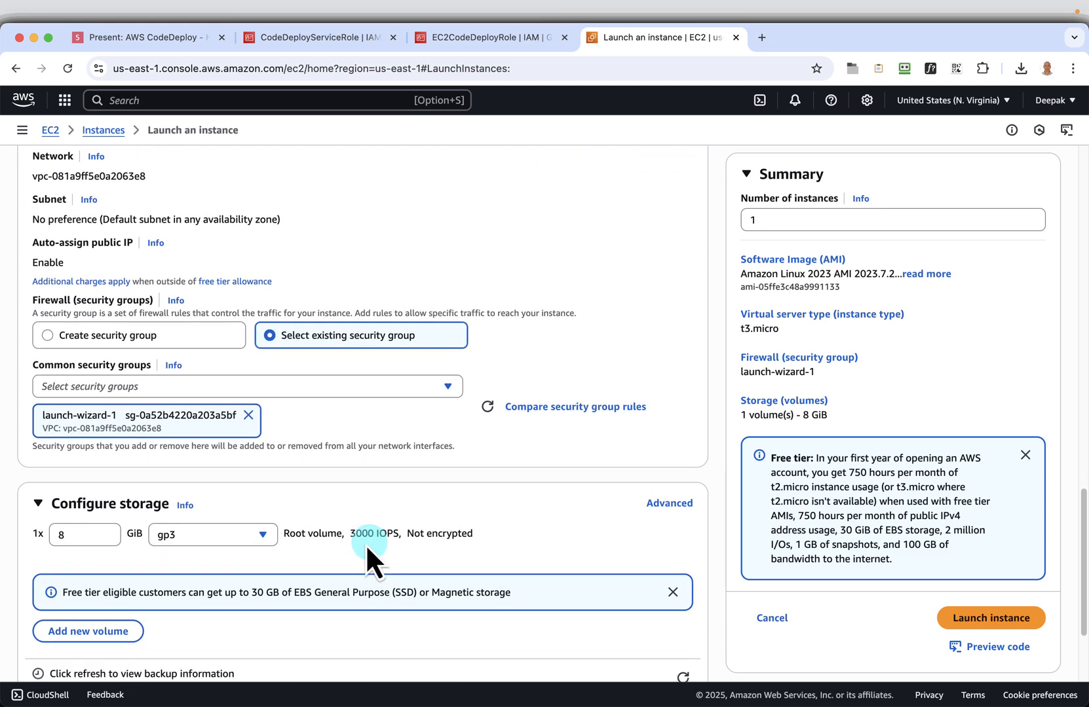
In the advanced details, set the second instance's IAM instance profile to EC2CodeDeployRole
scroll(241, 559, "down", 5)
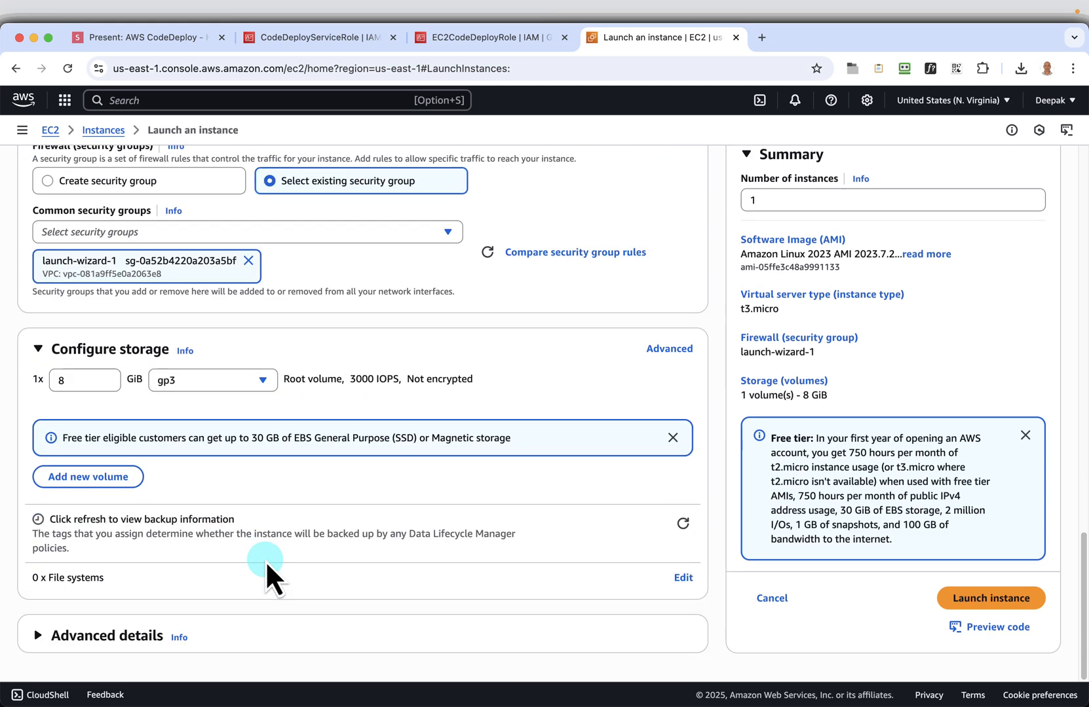
left_click(86, 638)
scroll(433, 525, "down", 13)
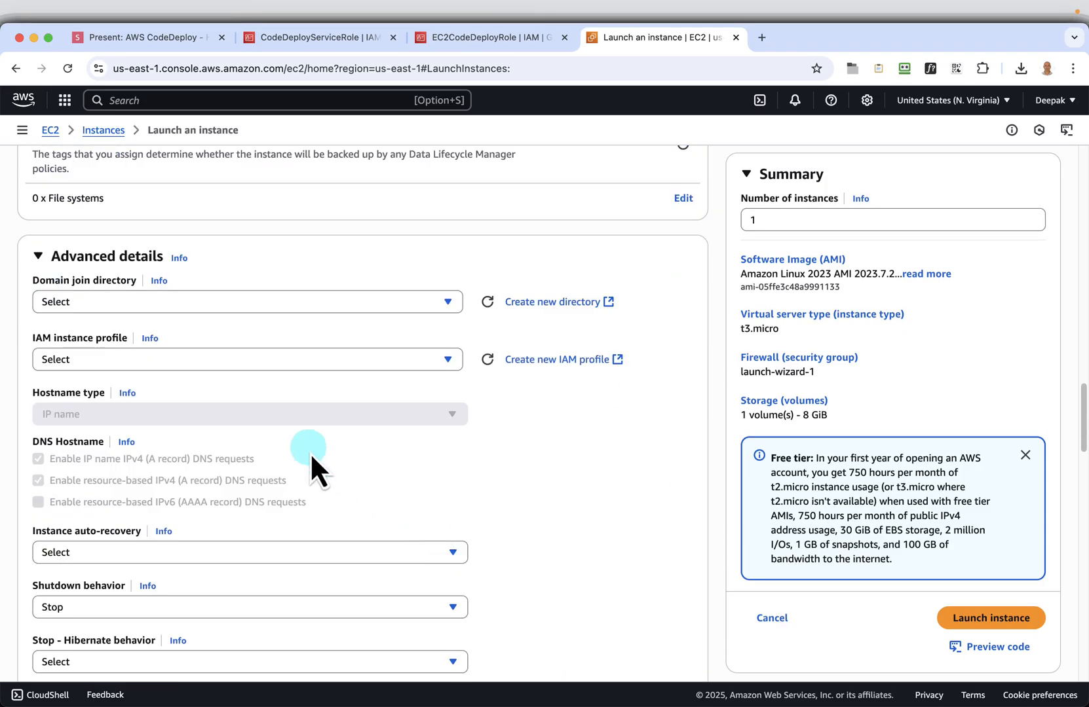
left_click(318, 361)
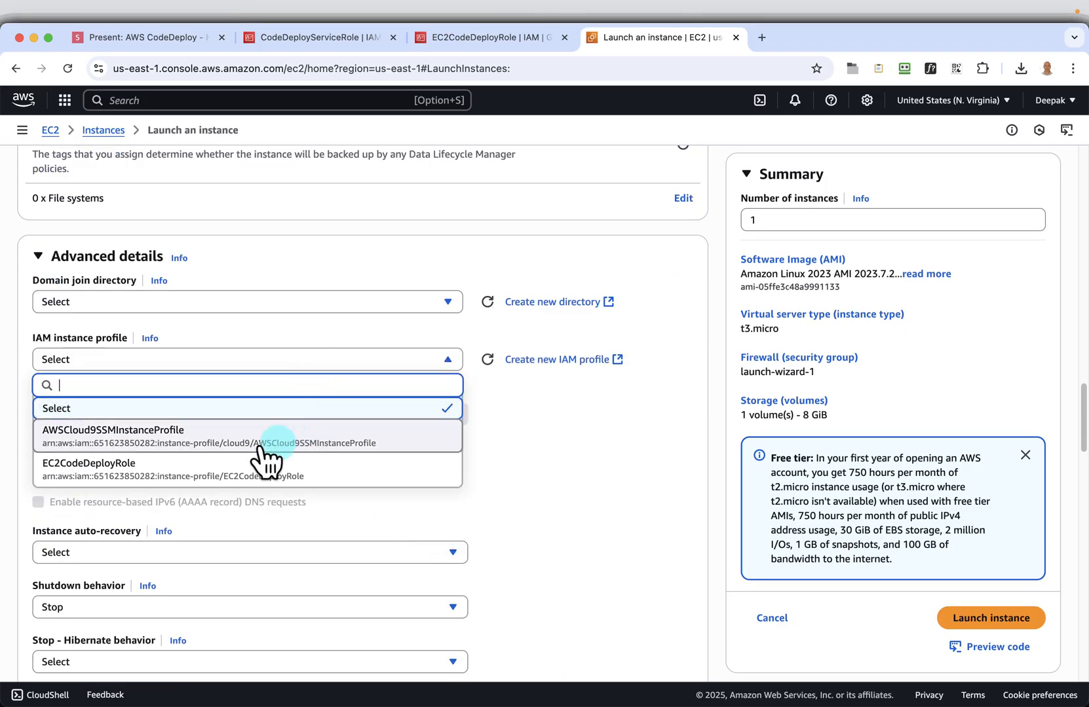
left_click(126, 468)
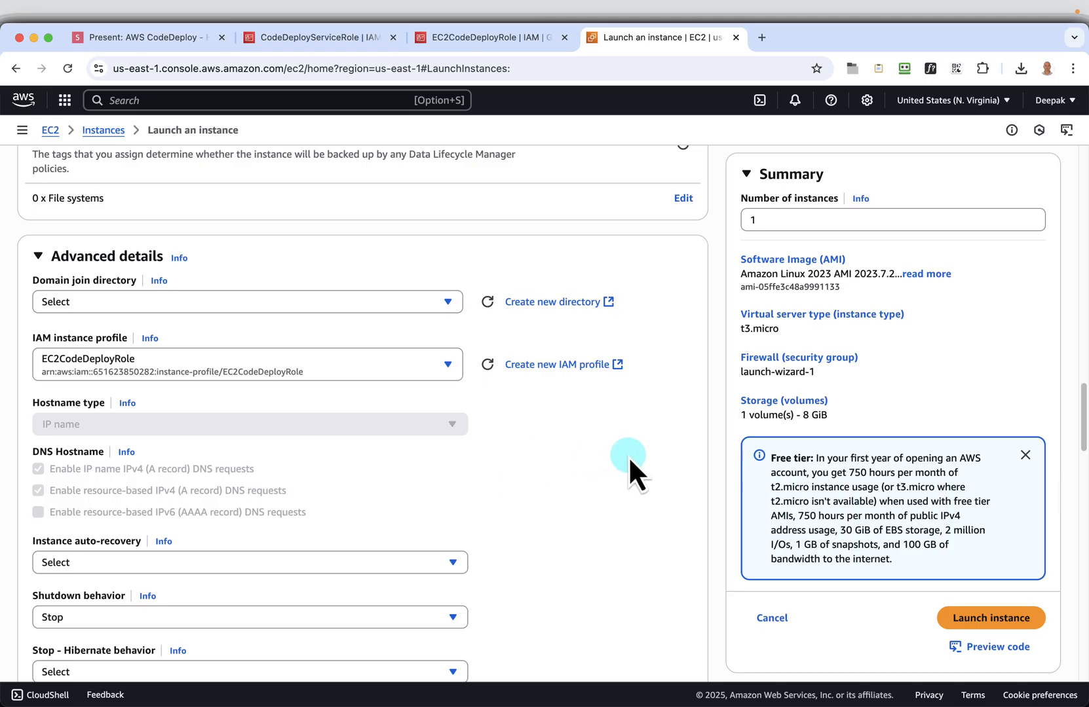
Advance the slide presentation to the user data slide and copy its bash script for the second instance
scroll(629, 459, "down", 20)
scroll(629, 456, "down", 15)
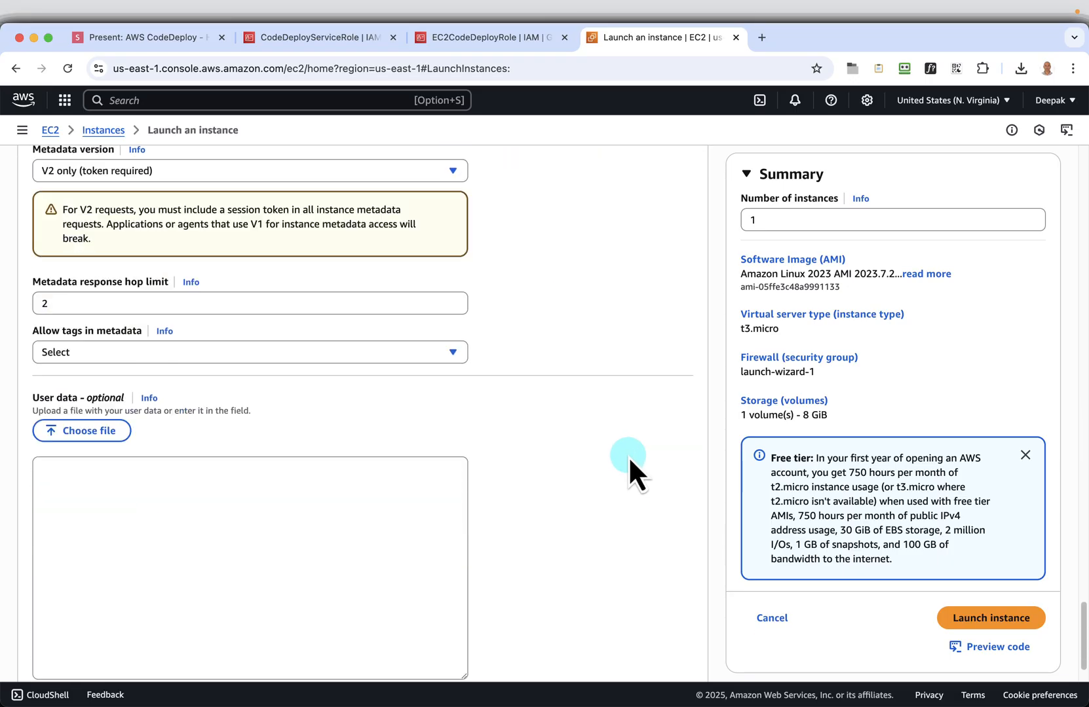
left_click(263, 498)
left_click(156, 39)
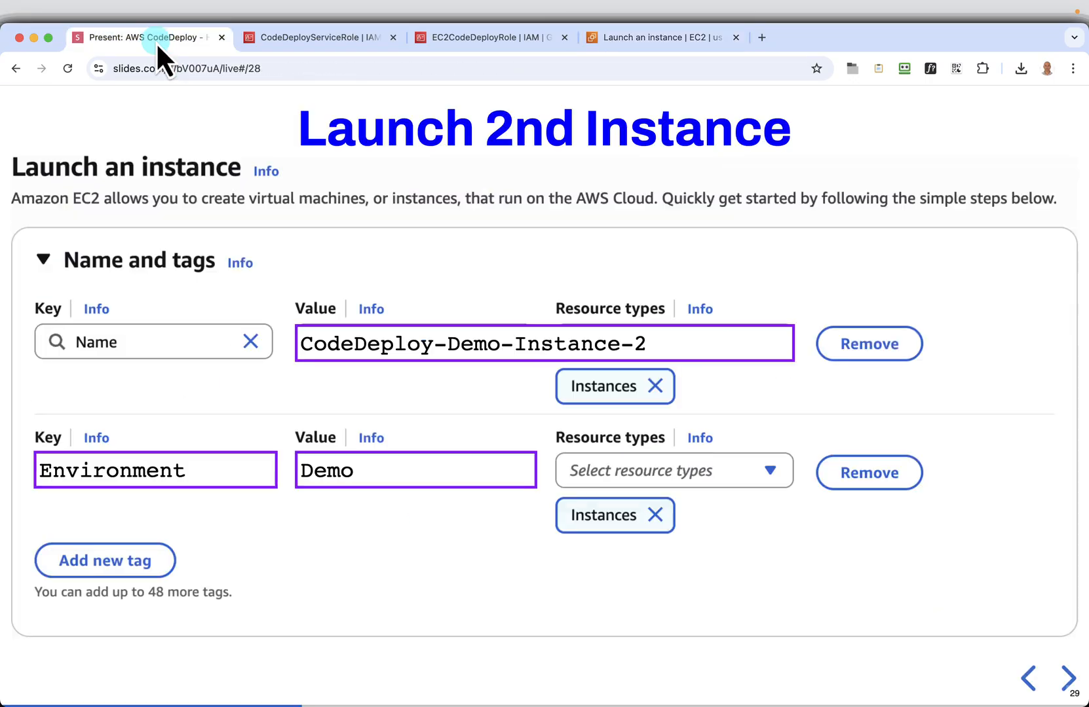
left_click(1065, 679)
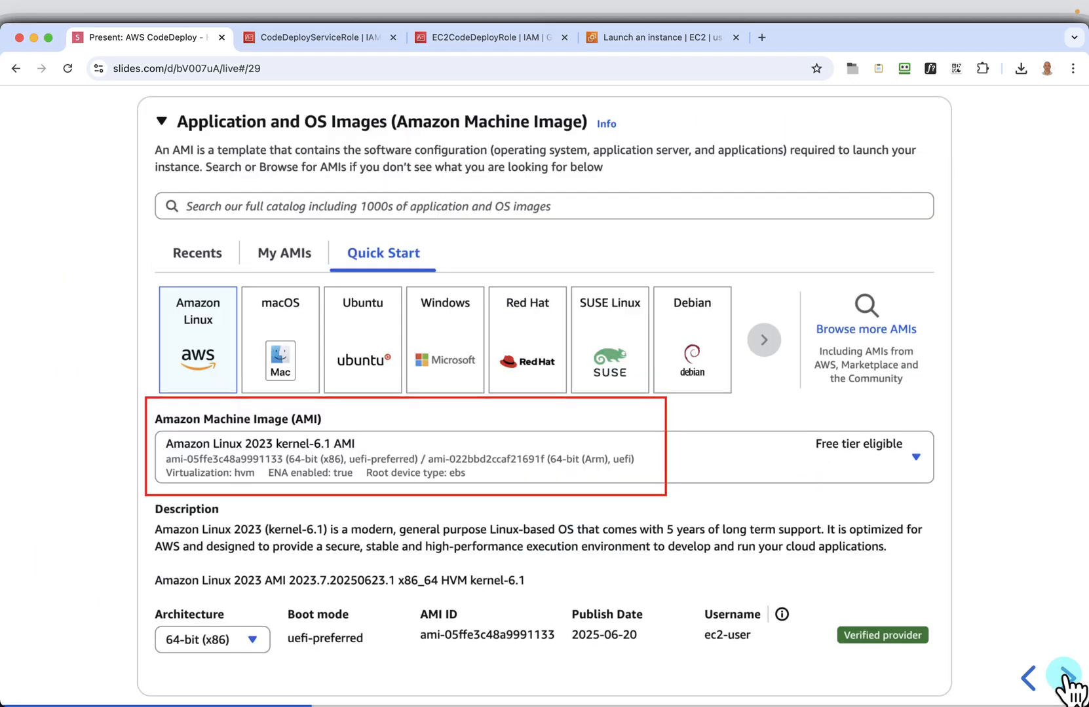
left_click(1065, 678)
left_click(1065, 678)
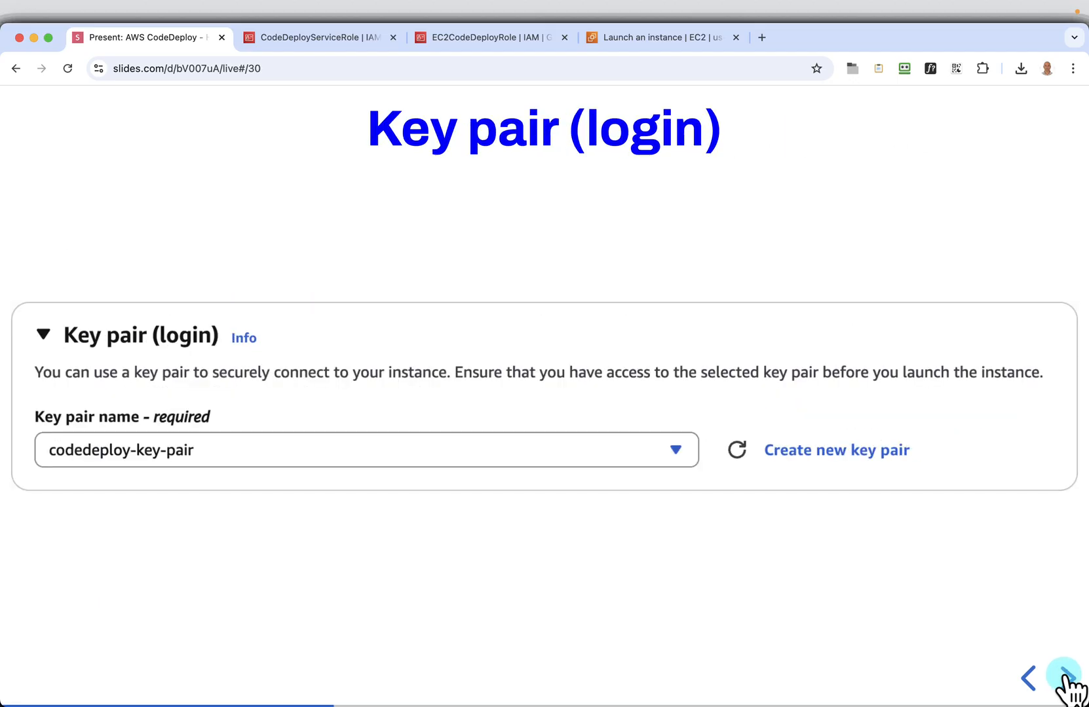
left_click(1065, 678)
left_click(1065, 678)
left_click(1065, 678)
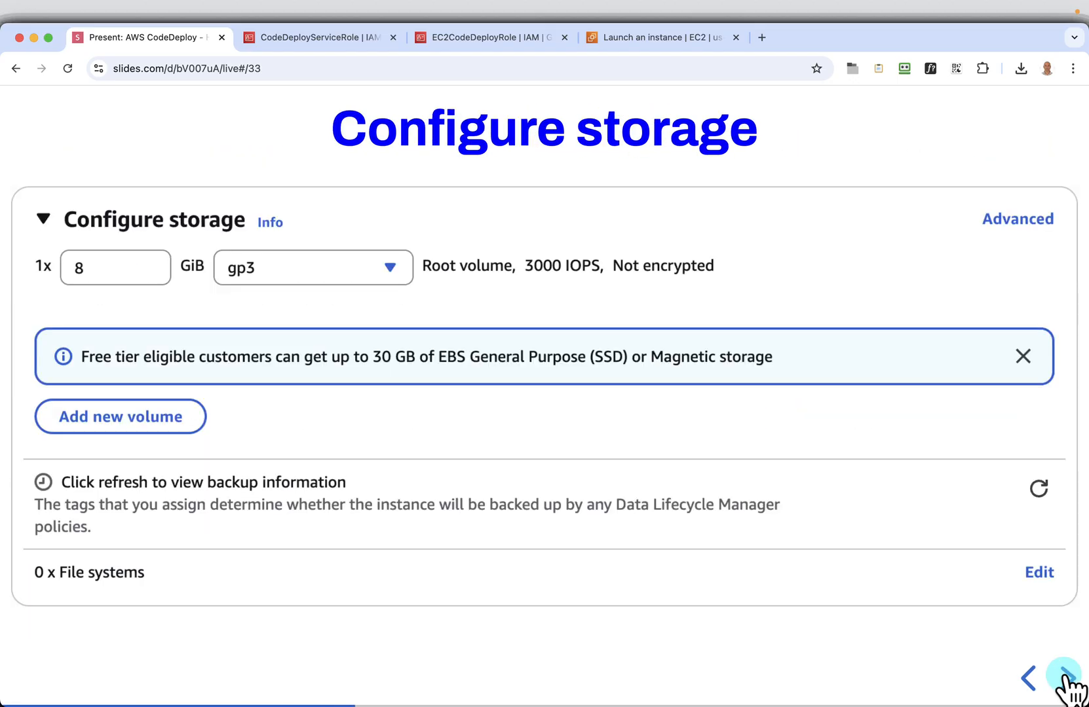
left_click(1028, 680)
left_click(1065, 678)
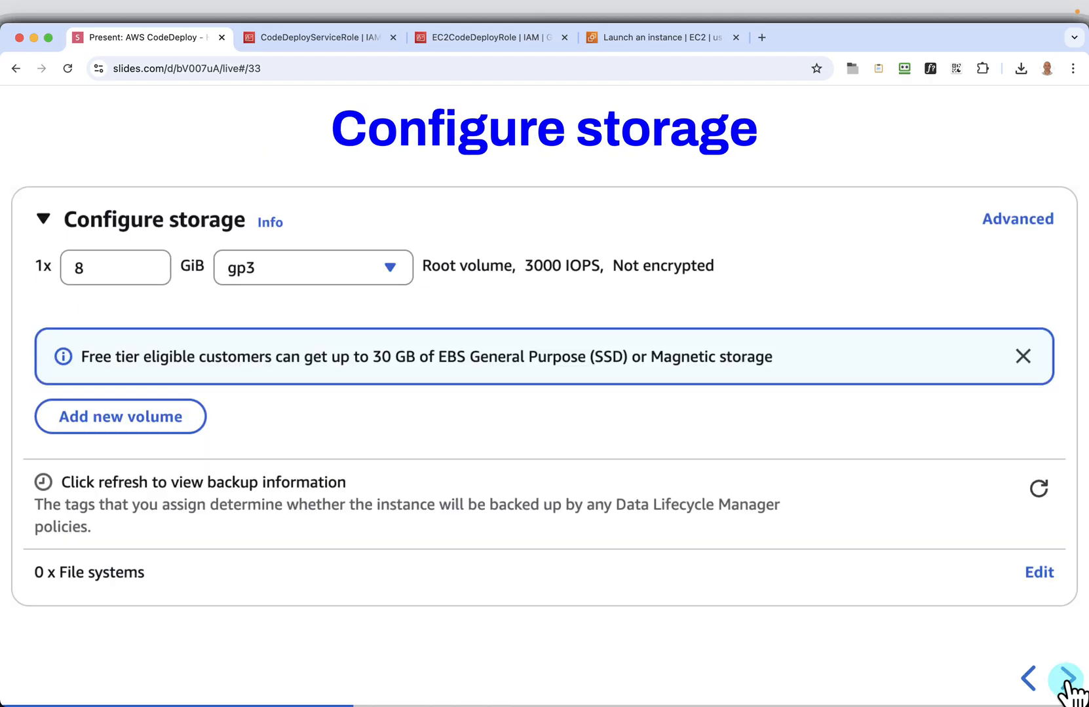
left_click(1065, 678)
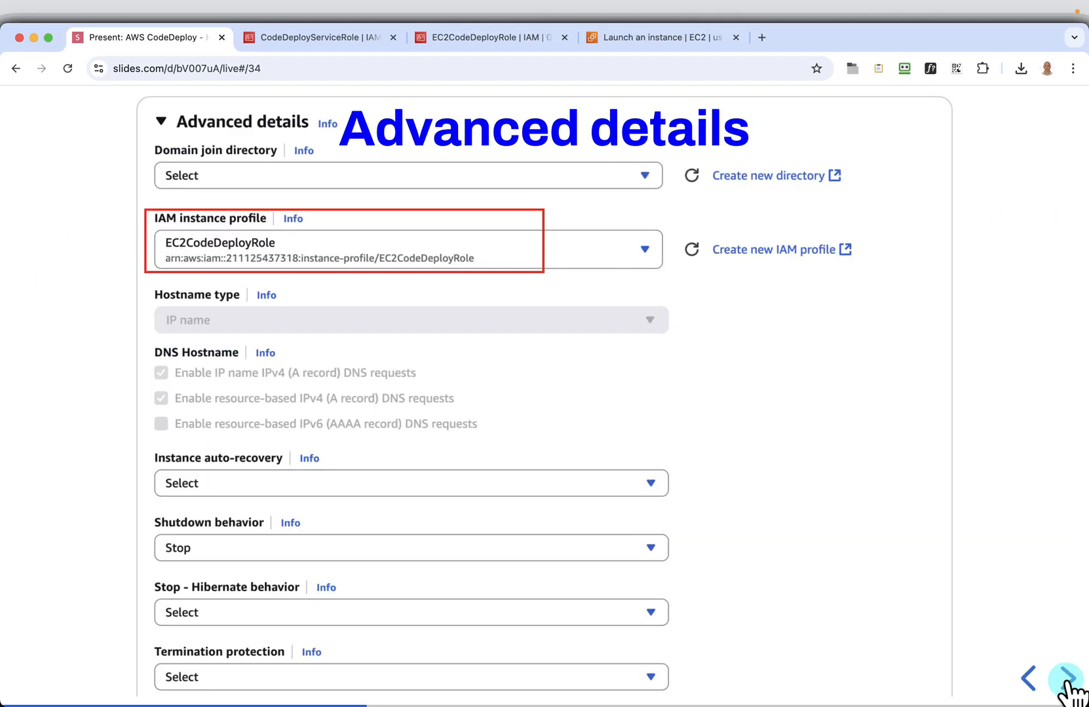
left_click(1067, 680)
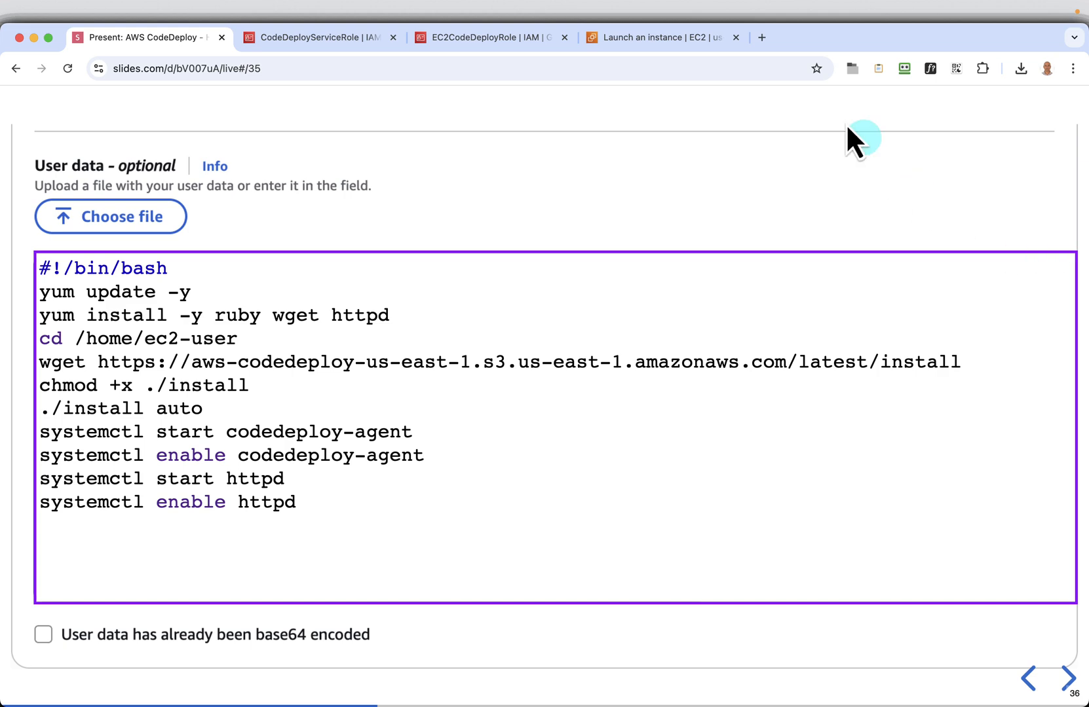
Paste the CodeDeploy agent and httpd installation script into the second instance's user data and launch the instance
left_click(665, 37)
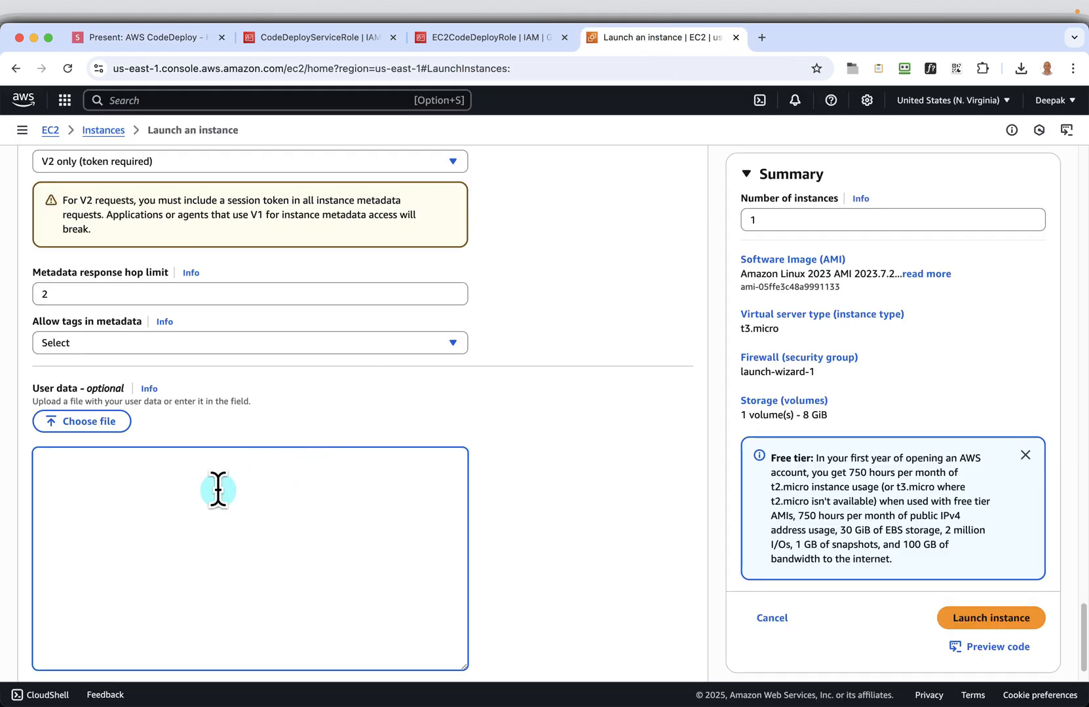
type("#!/bin/bash yum update -y yum install -y ruby wget httpd cd /home/ec2-user wget https://aws-codedeploy-us-east-1.s3.us-east-1.amazonaws.com/latest/install chmod +x ./install ./install auto systemctl start codedeploy-agent systemctl enable codedeploy-agent systemctl start httpd systemctl enable httpd")
scroll(481, 555, "down", 2)
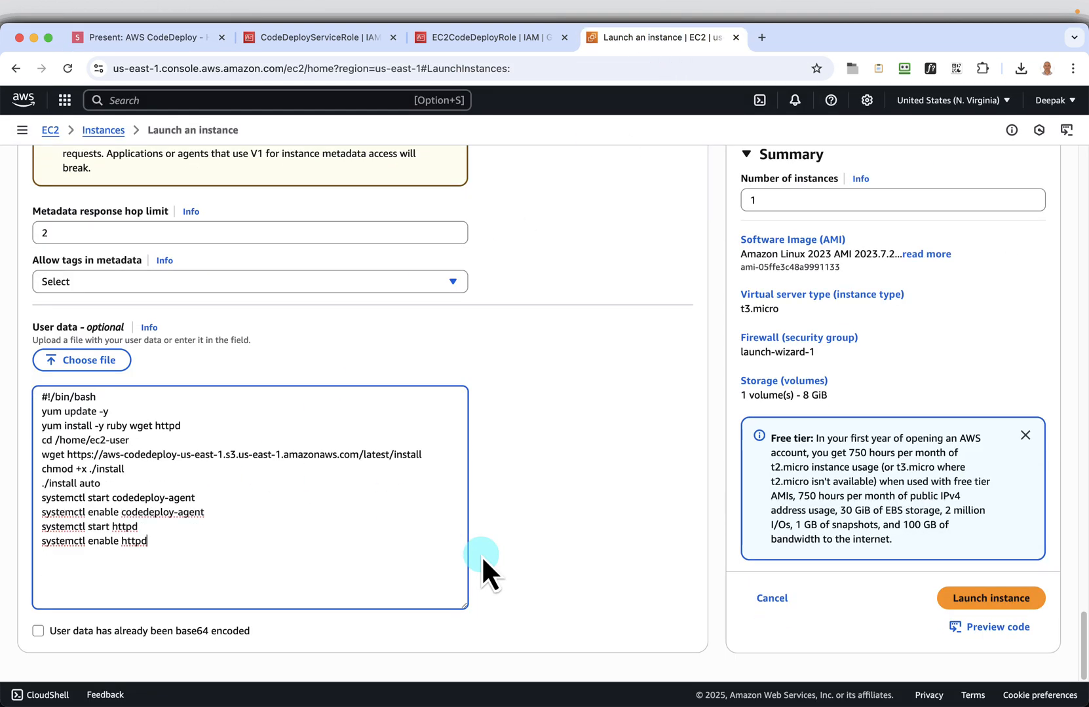
left_click(970, 602)
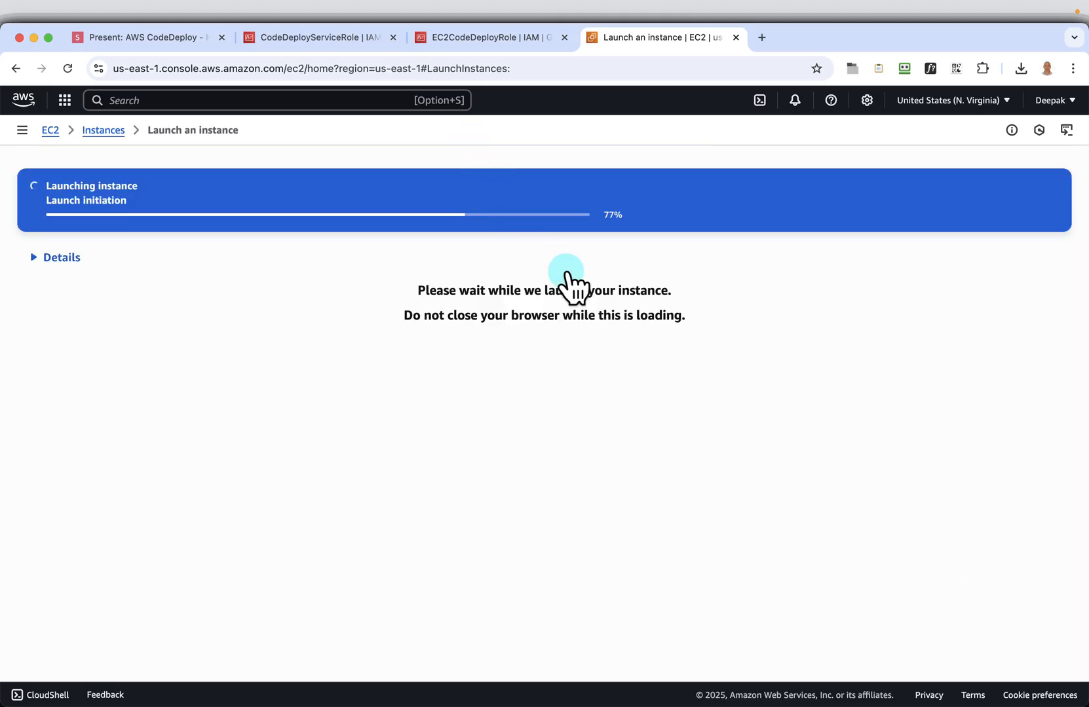
Refresh the EC2 instances list and check the tags of CodeDeploy-Demo-Instance-1
left_click(102, 131)
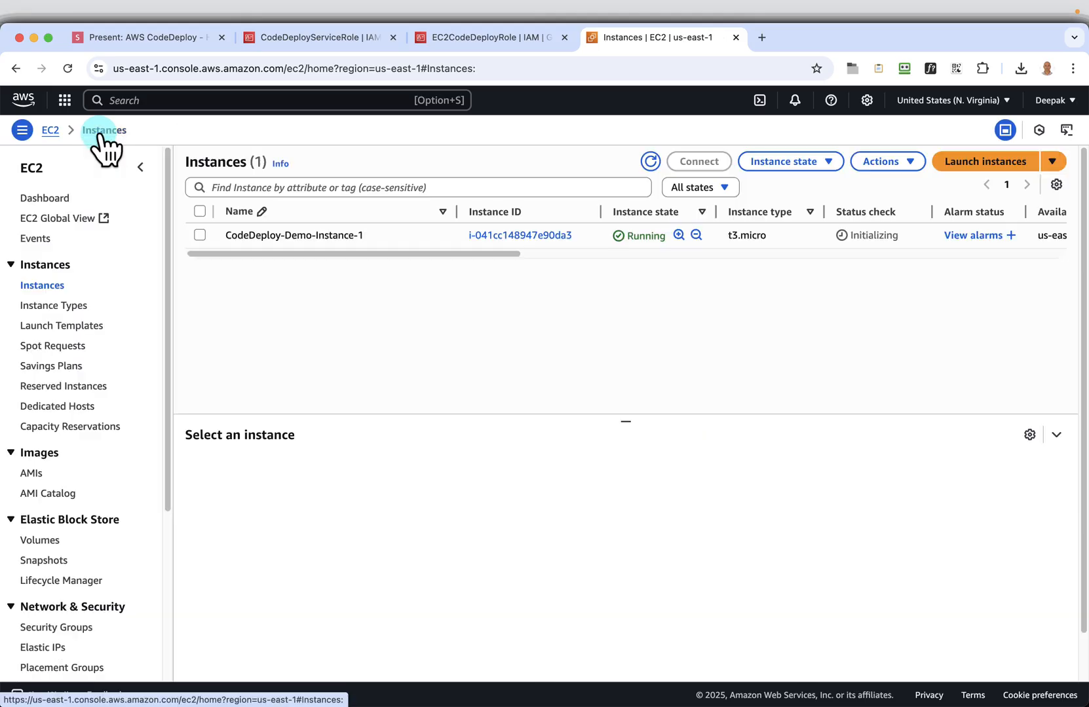
left_click(650, 162)
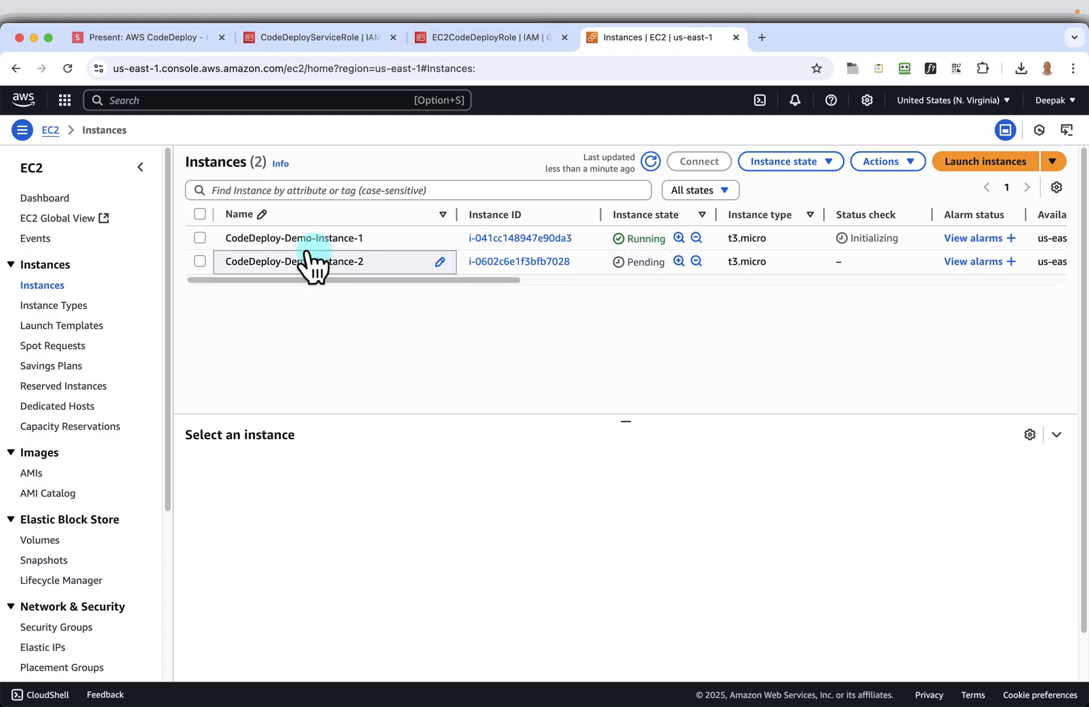
left_click(202, 240)
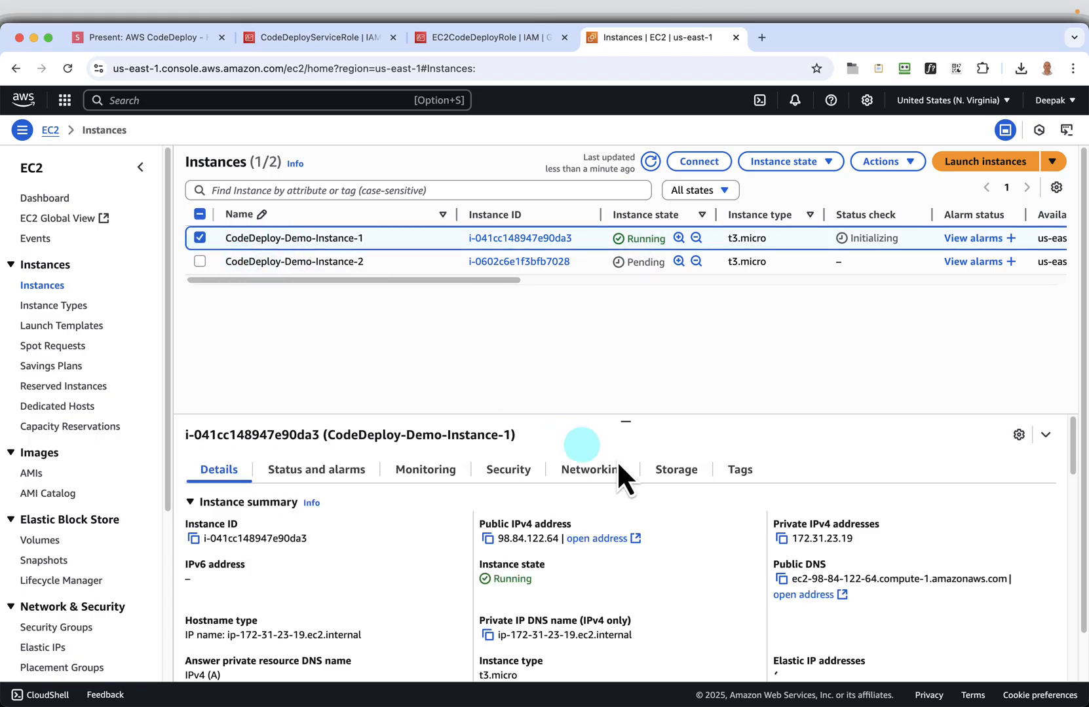
left_click(738, 471)
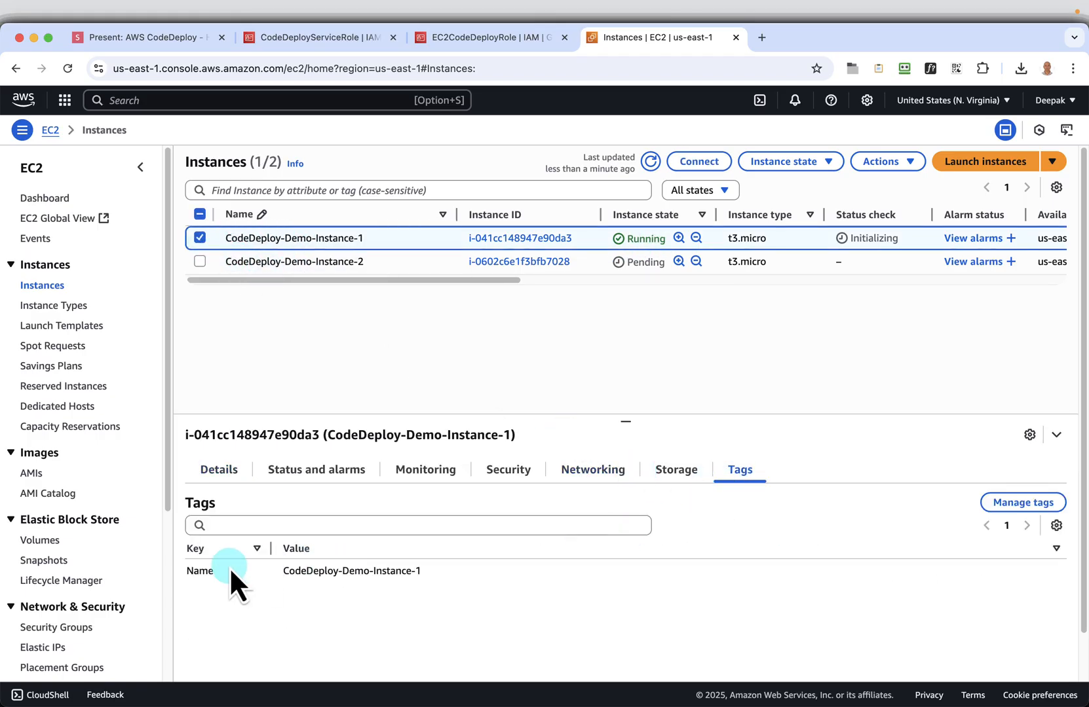
Add a tag with key Environment and value Demo to CodeDeploy-Demo-Instance-1 and save it
left_click(1023, 505)
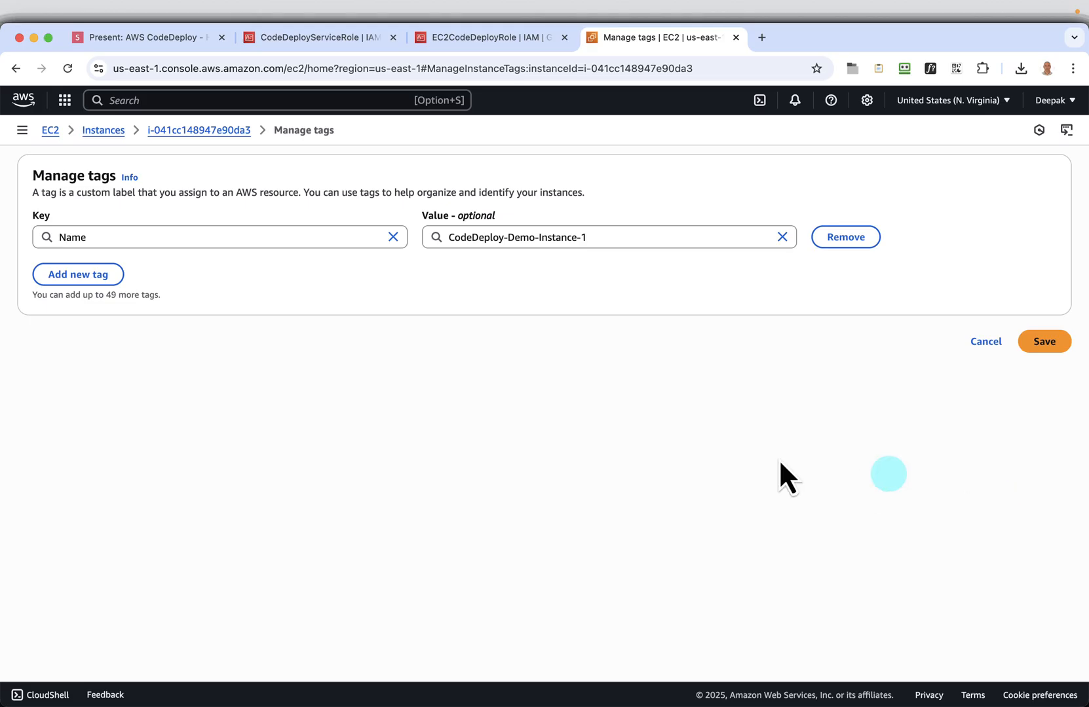
left_click(97, 275)
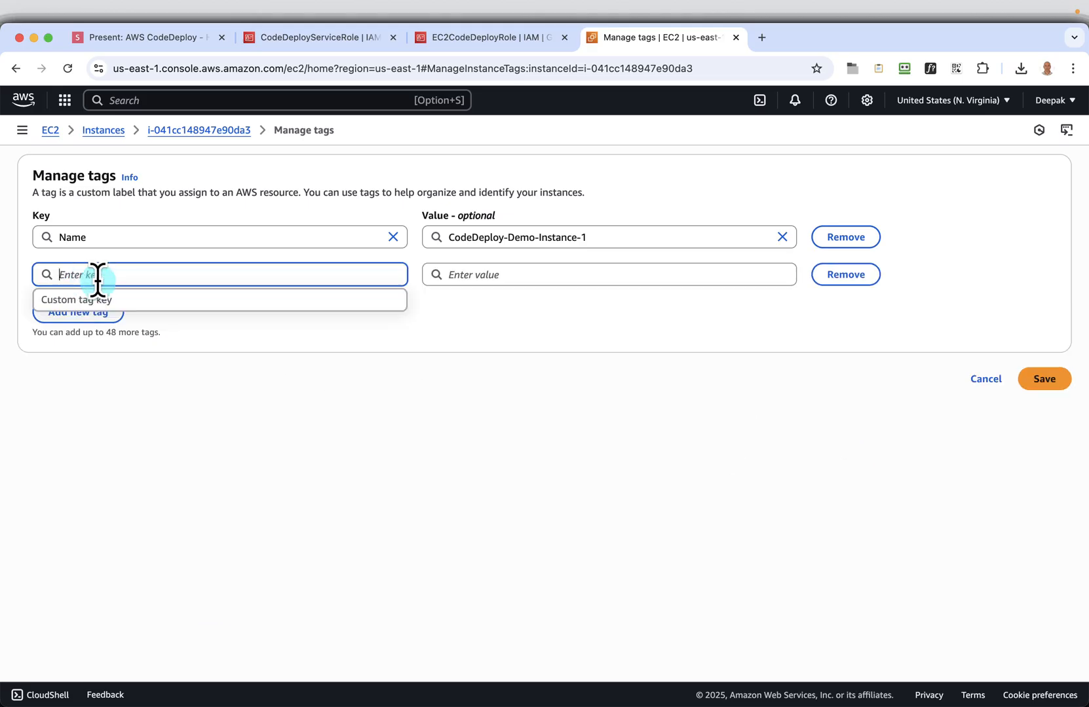
type("Environment")
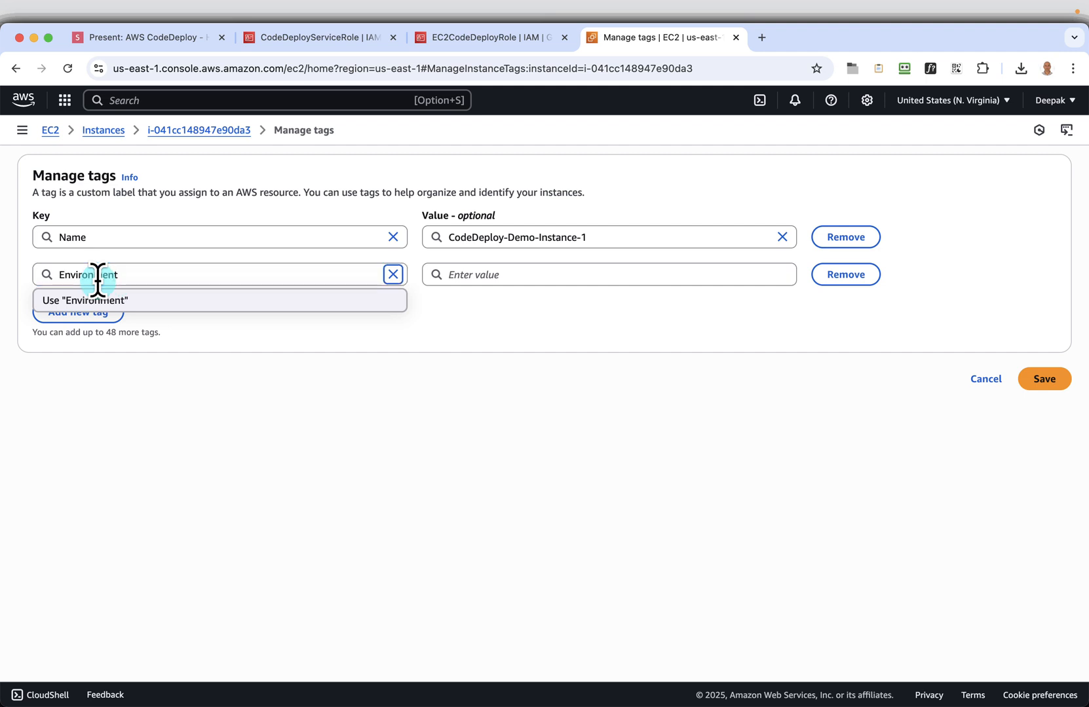
key("Tab")
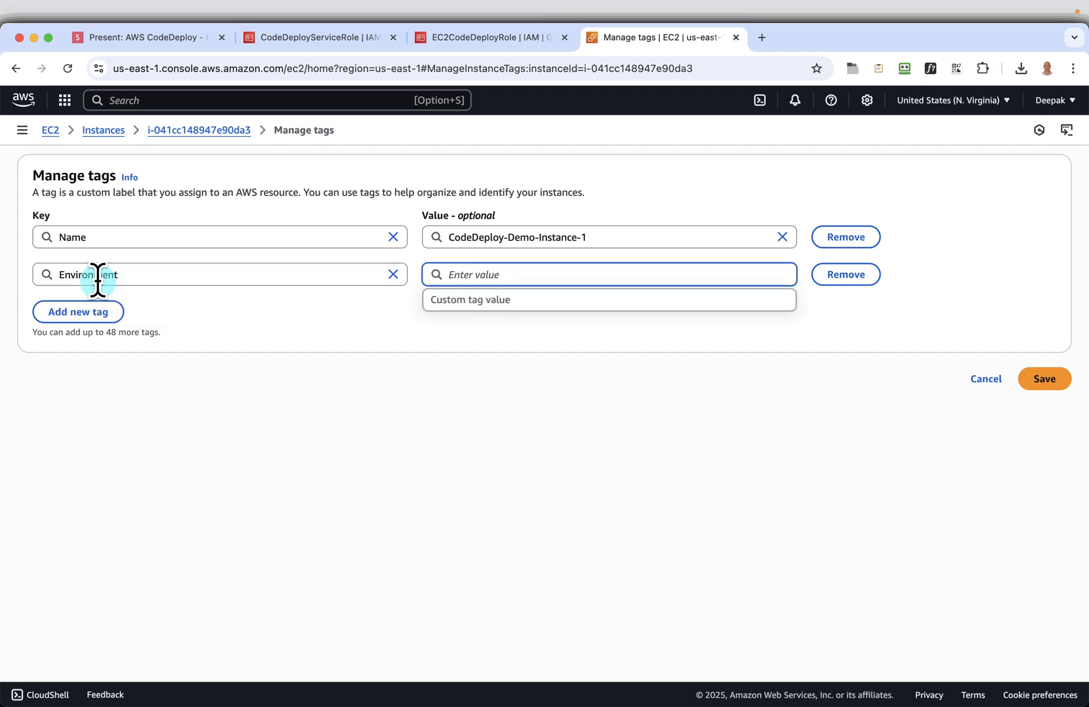
type("Demo")
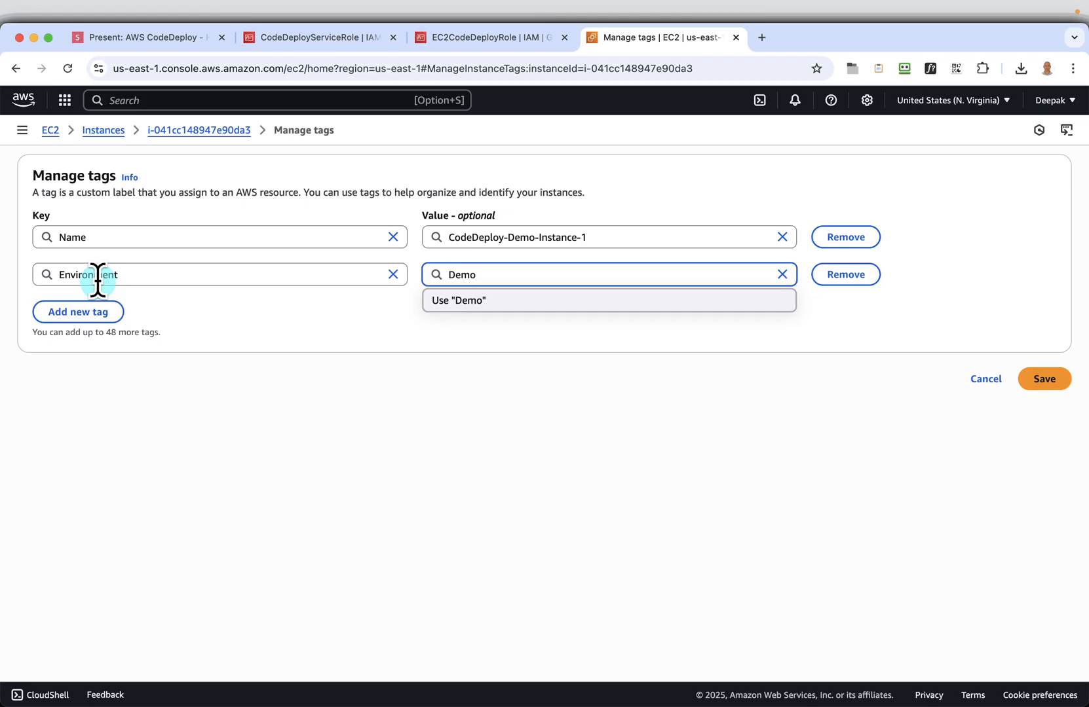
left_click(1044, 380)
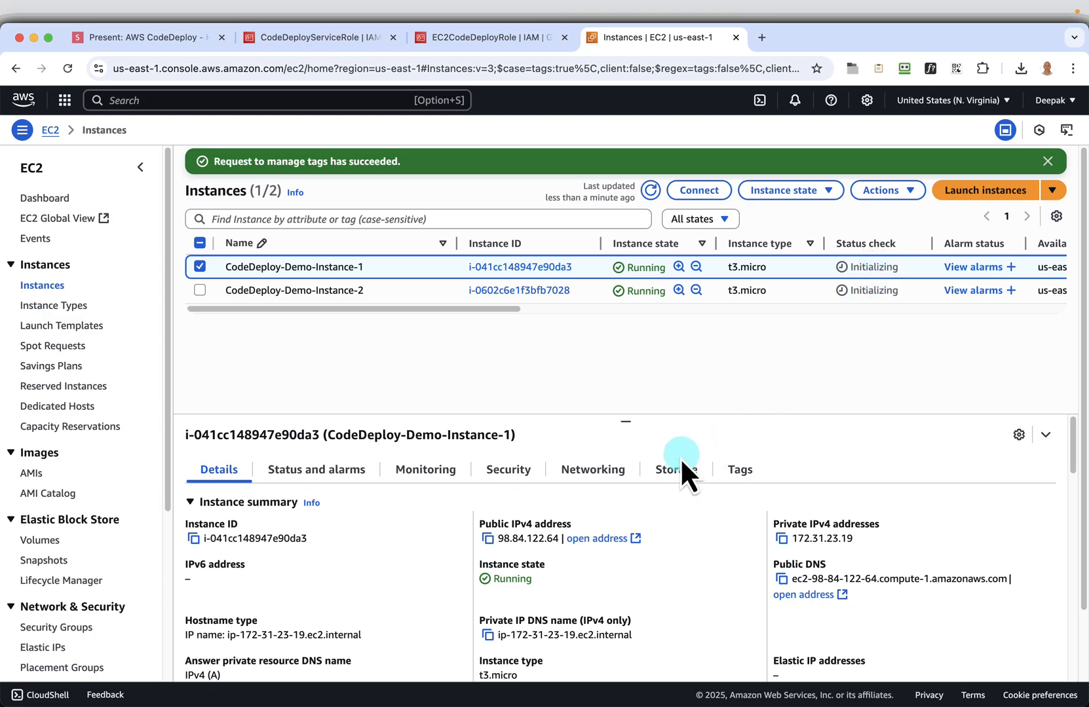
Review the tags of CodeDeploy-Demo-Instance-1 and of CodeDeploy-Demo-Instance-2
left_click(735, 474)
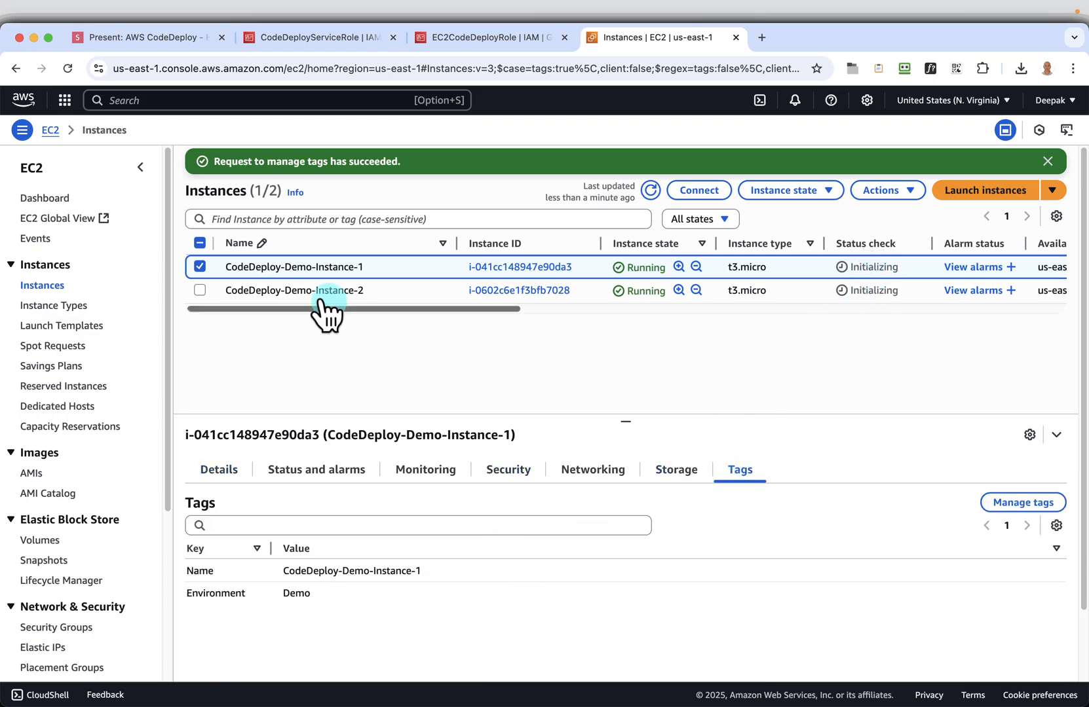
left_click(199, 289)
left_click(199, 267)
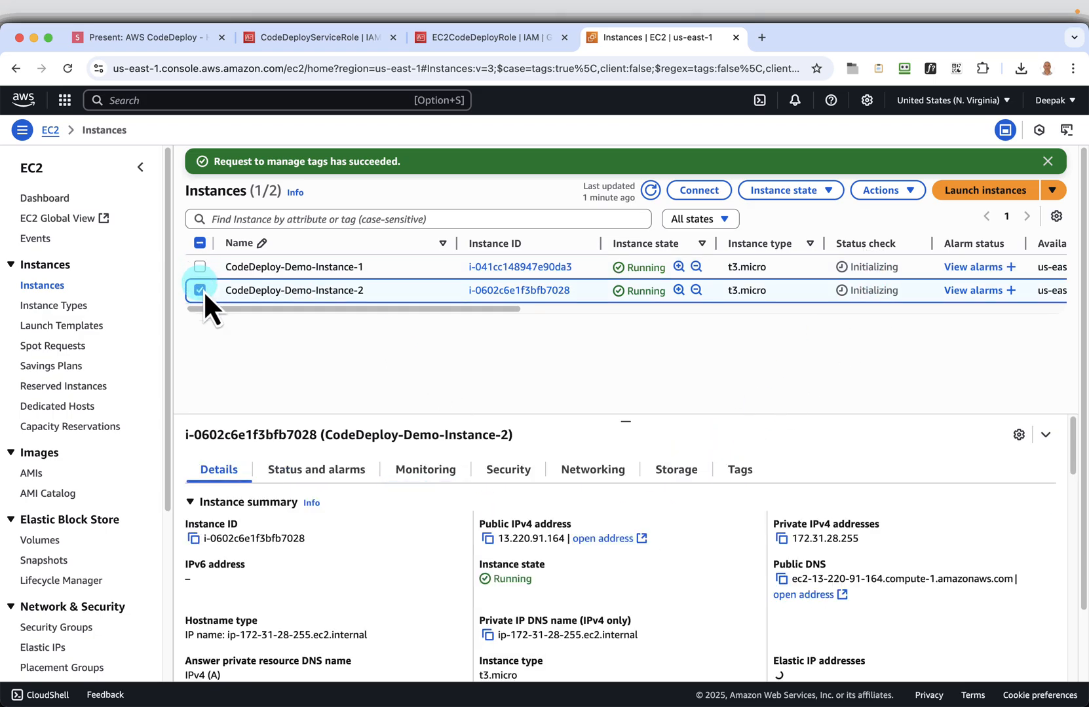
left_click(740, 471)
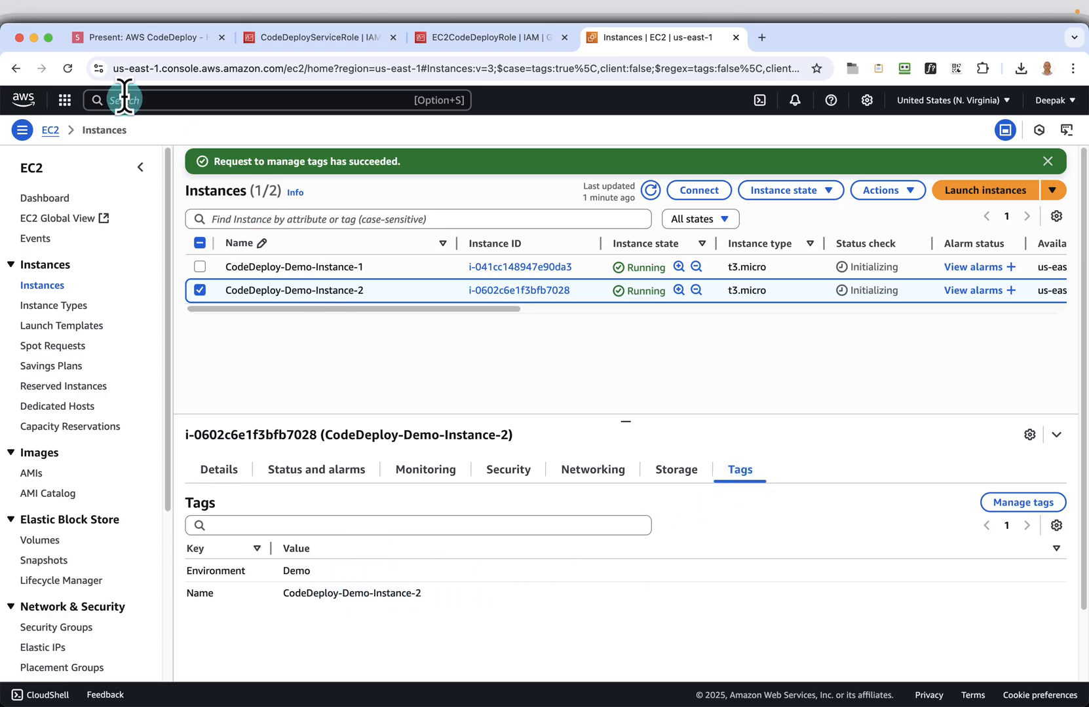
Switch to the slide presentation and advance to the CodeDeploy - Create application slide
left_click(139, 41)
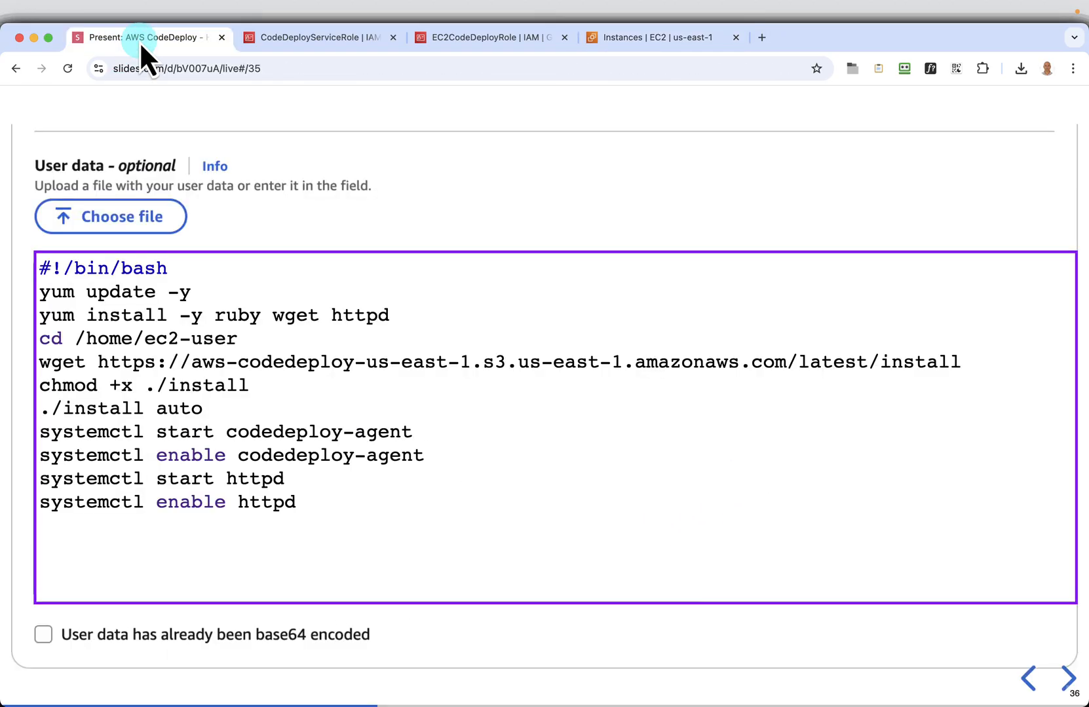
left_click(1067, 680)
left_click(1068, 680)
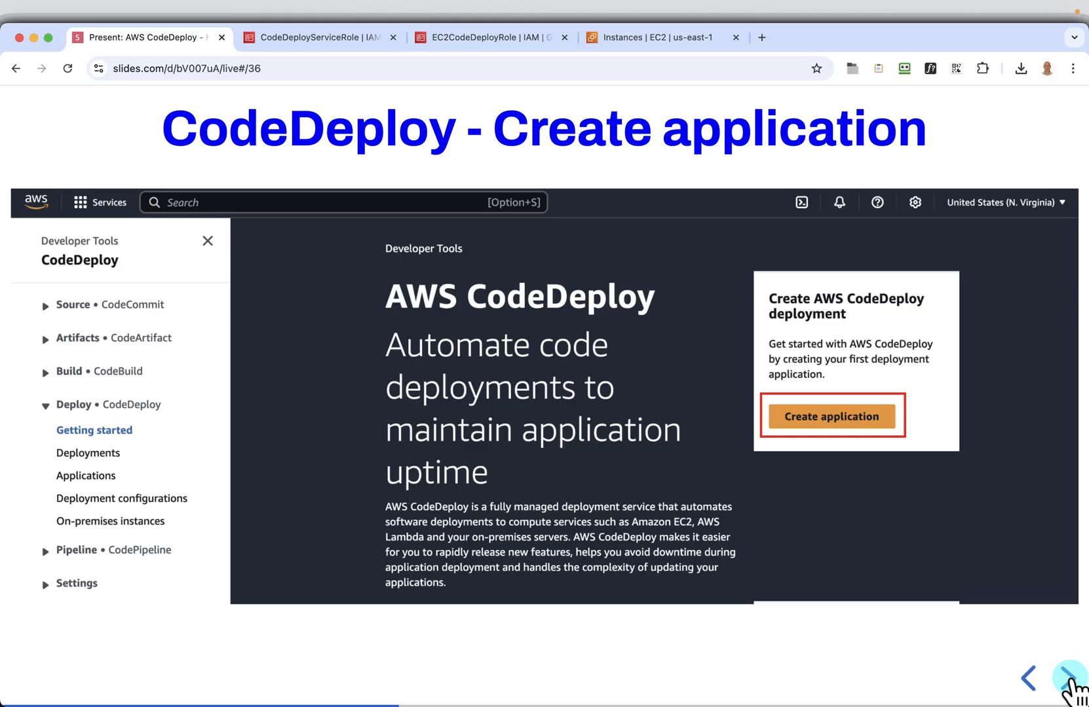
Search the AWS console for codedeploy, open the CodeDeploy service in a new browser tab, and return to the slides
left_click(666, 40)
left_click(284, 100)
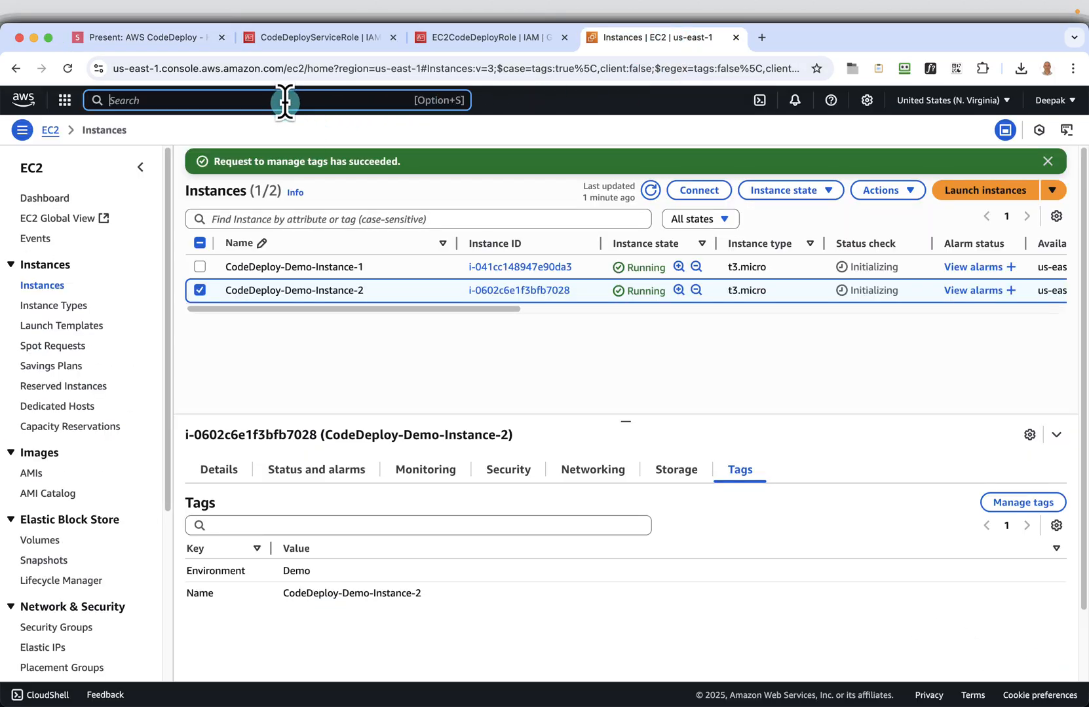
type("codede")
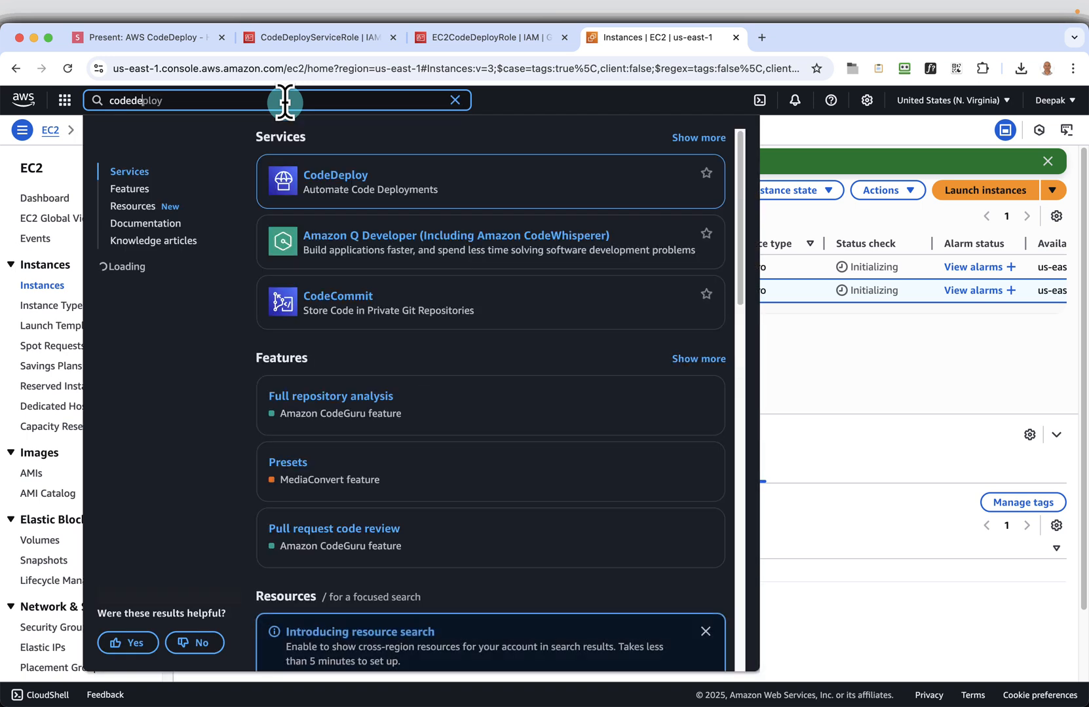
right_click(333, 174)
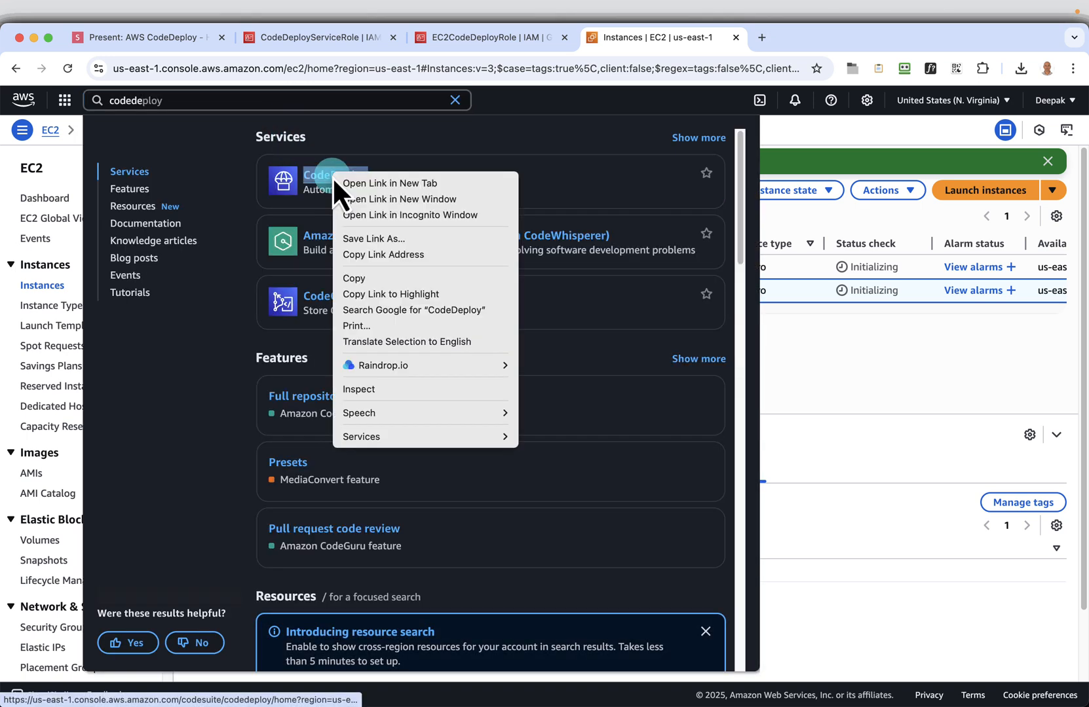
left_click(380, 182)
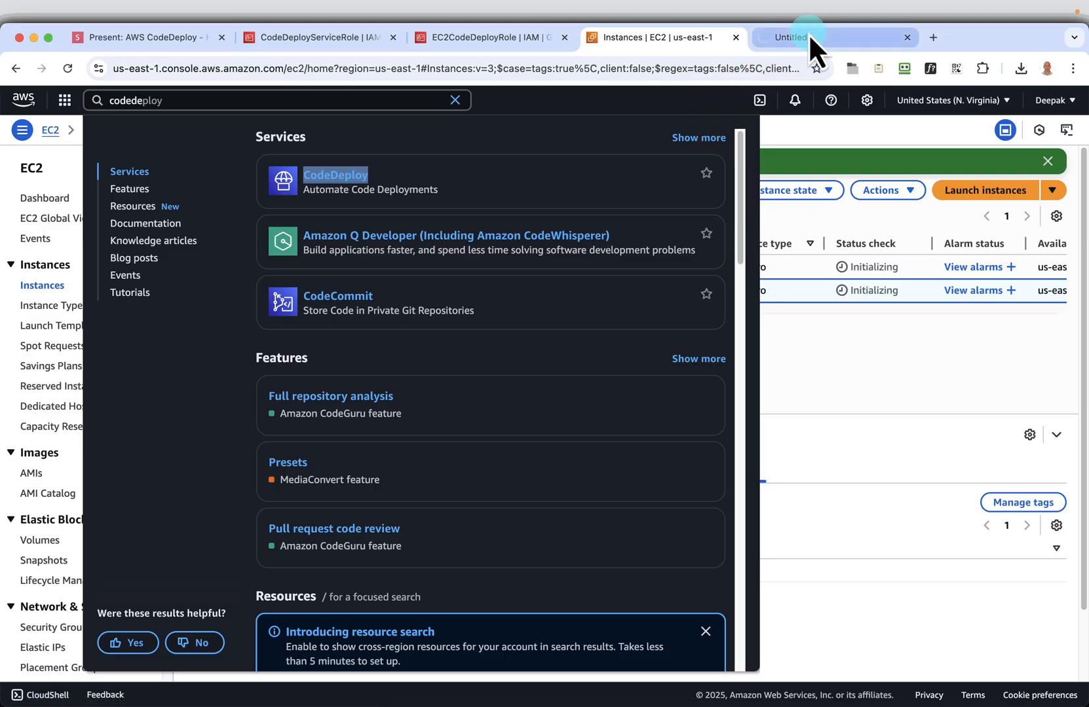
left_click(810, 37)
left_click(200, 44)
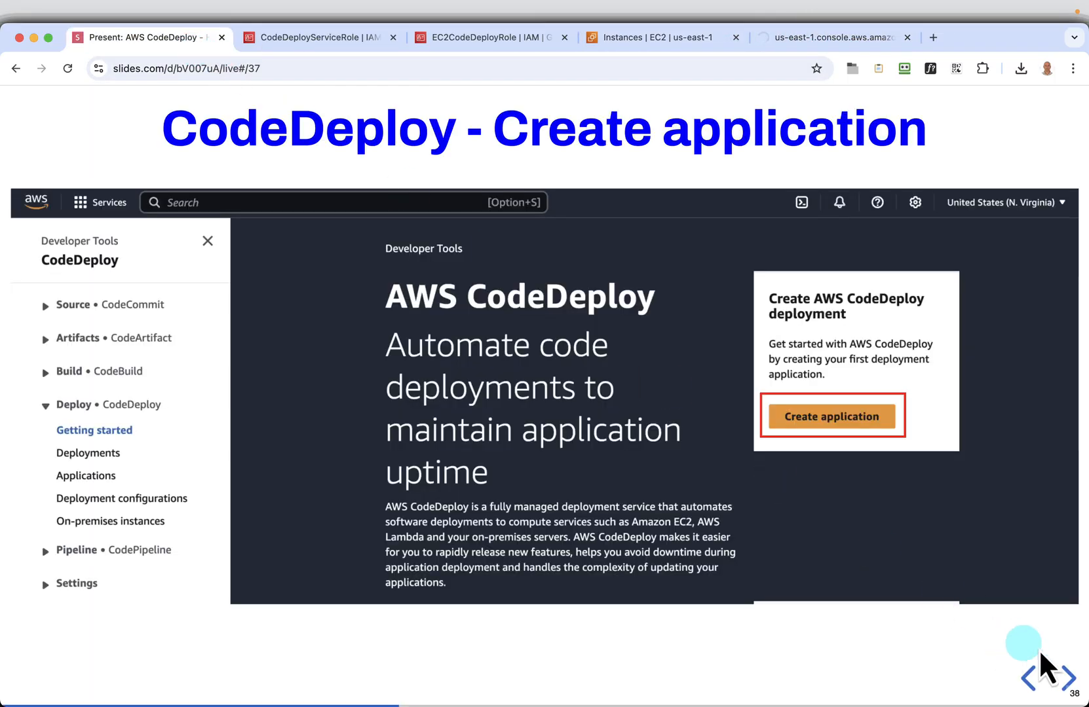
Advance the slides to the Create application form, copy the application name MyWebApp, and open a new application form in CodeDeploy
left_click(1068, 678)
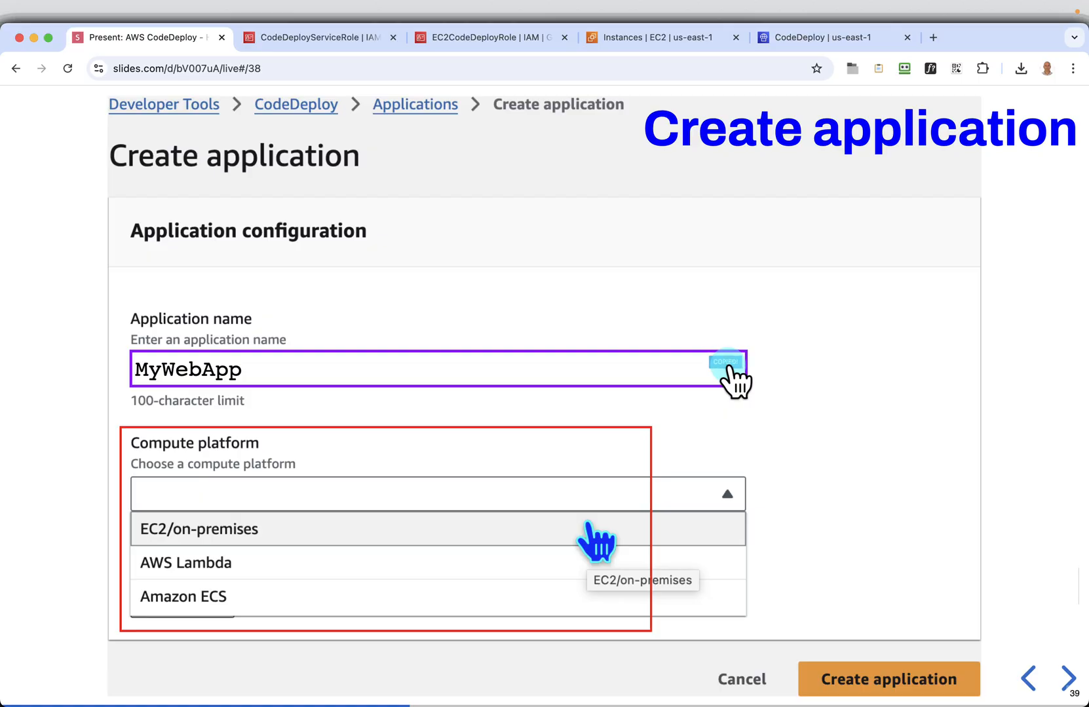
left_click(830, 53)
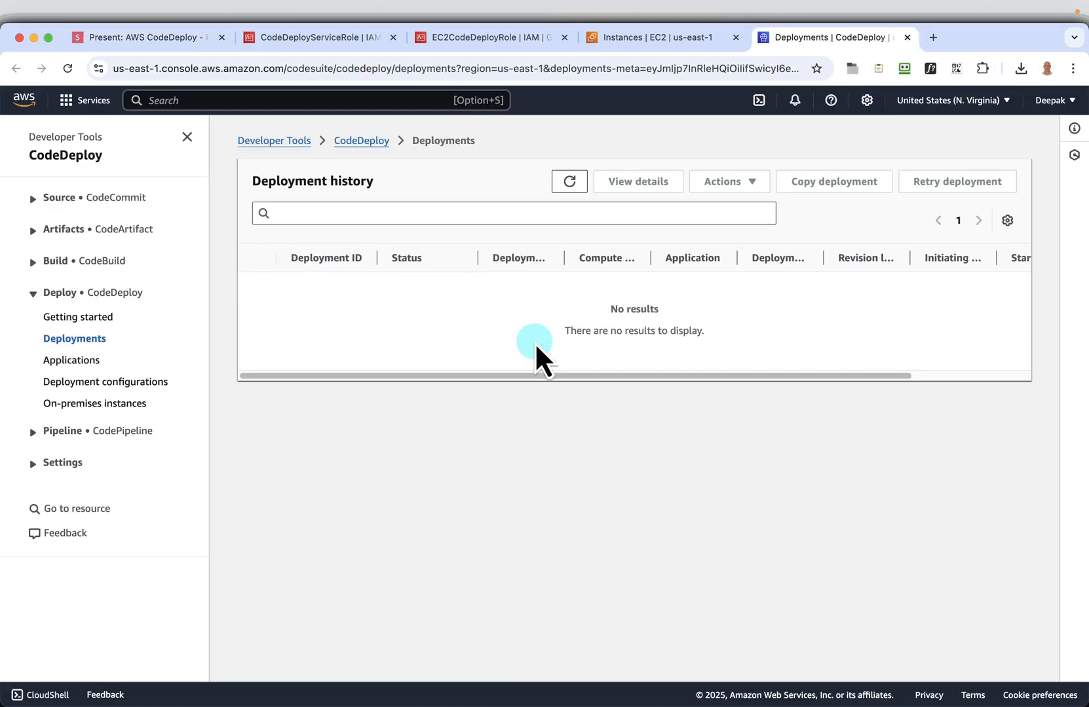
left_click(71, 361)
left_click(903, 205)
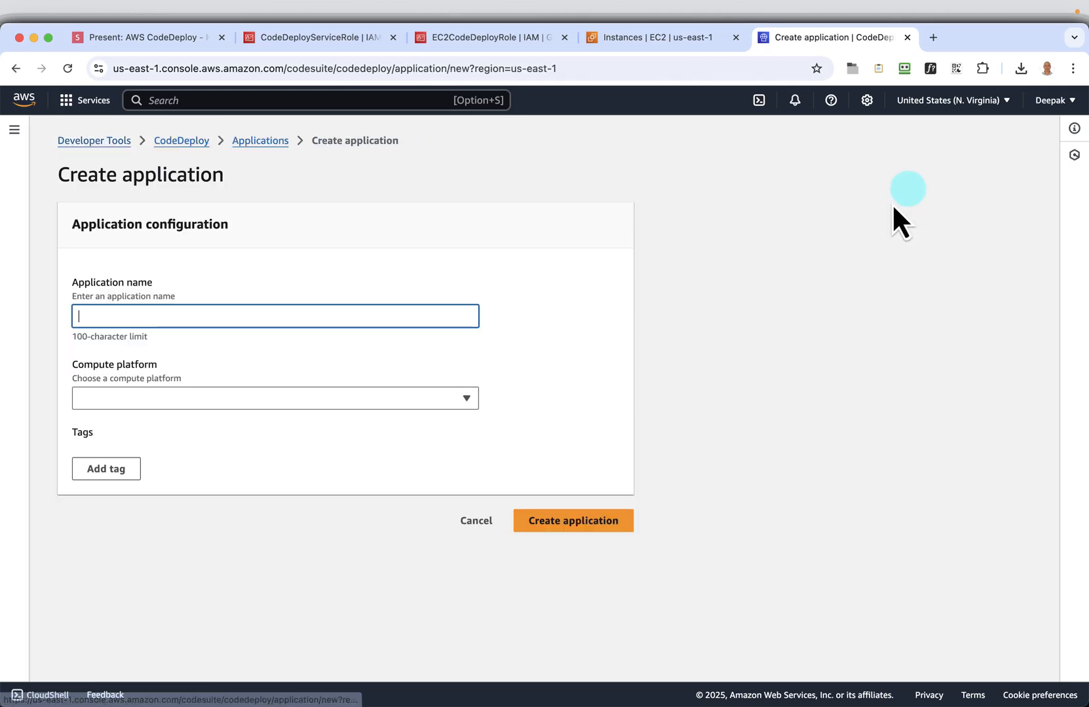
Create the CodeDeploy application MyWebApp with EC2/on-premises as the compute platform
left_click(198, 309)
right_click(199, 310)
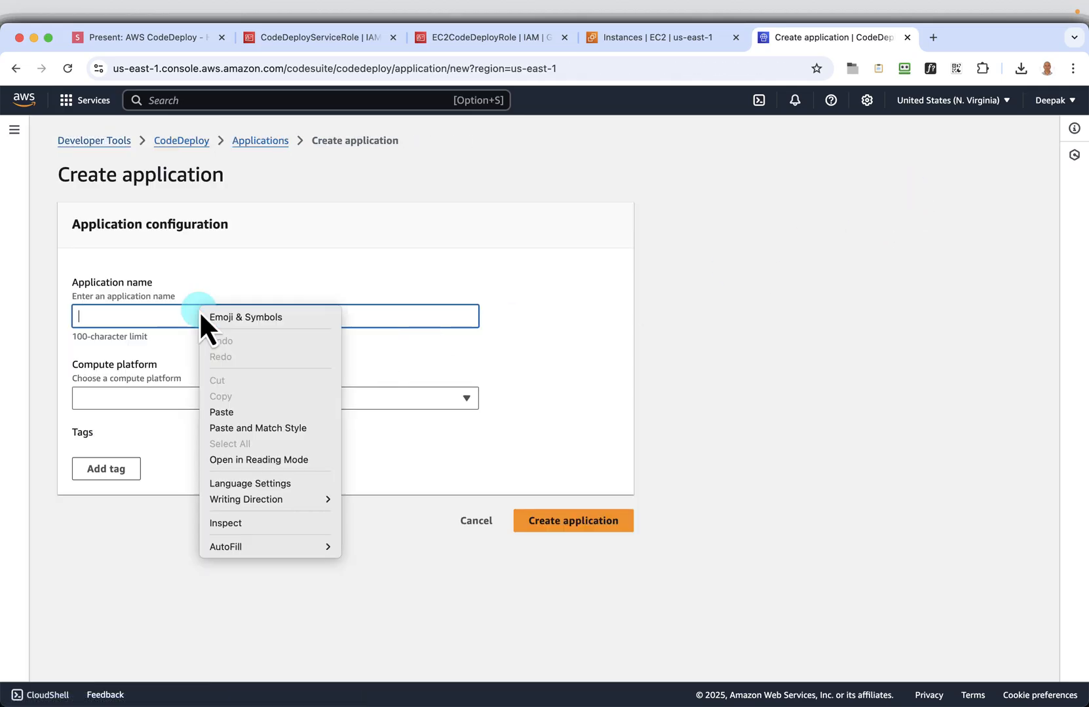
left_click(226, 411)
left_click(442, 396)
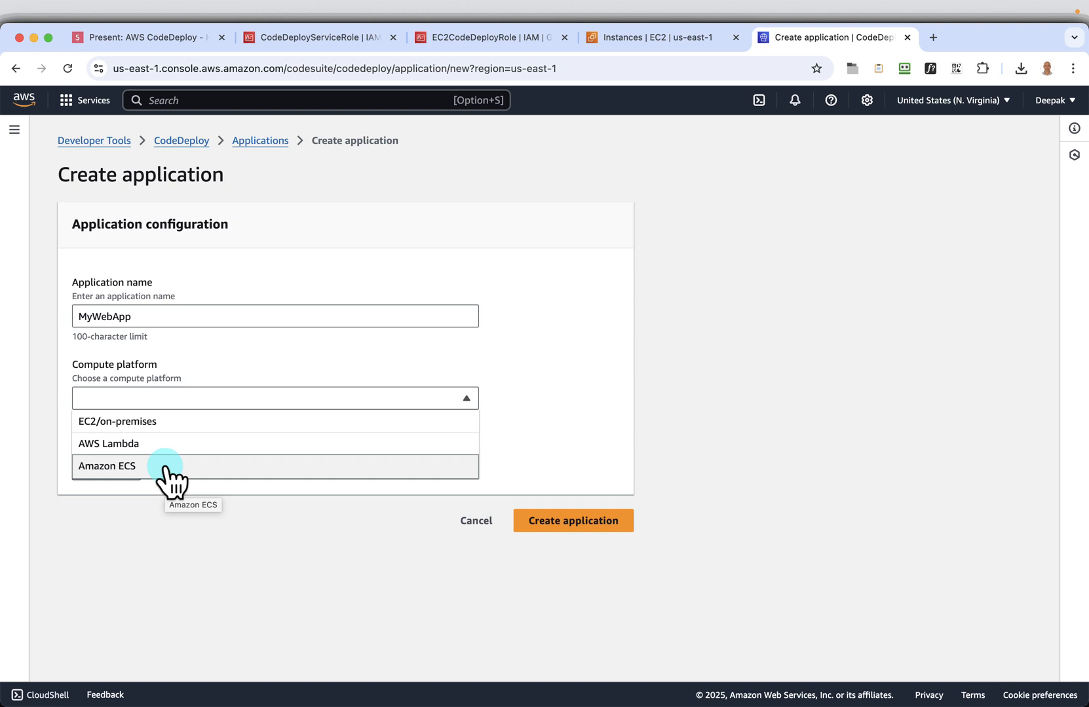
left_click(158, 424)
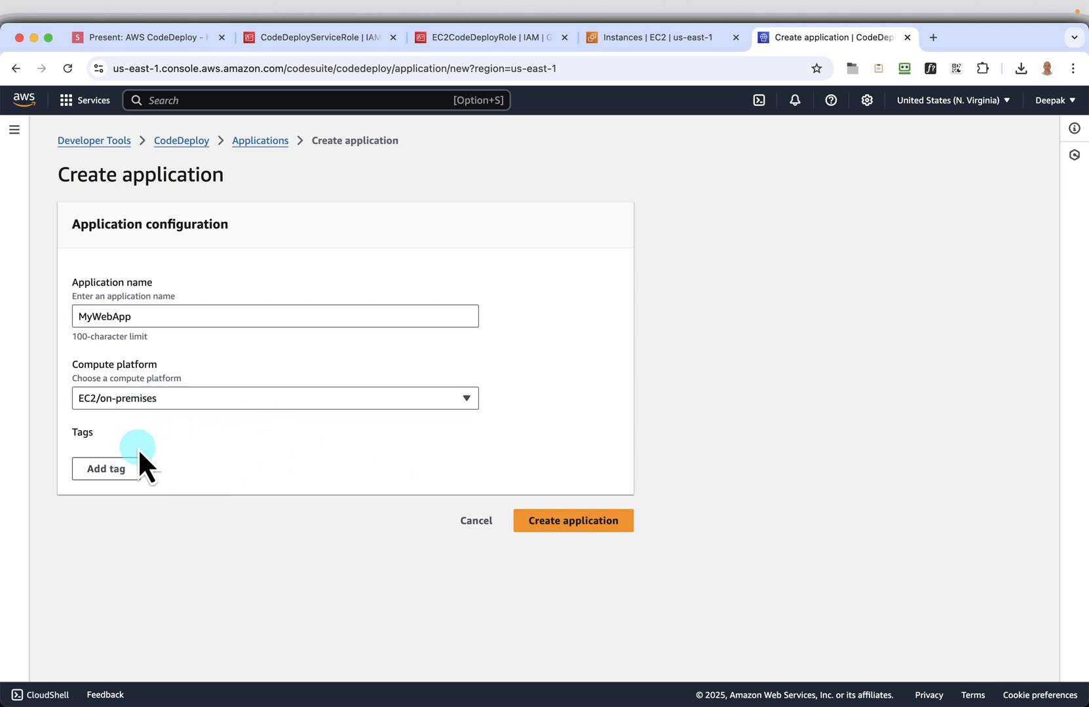
left_click(537, 531)
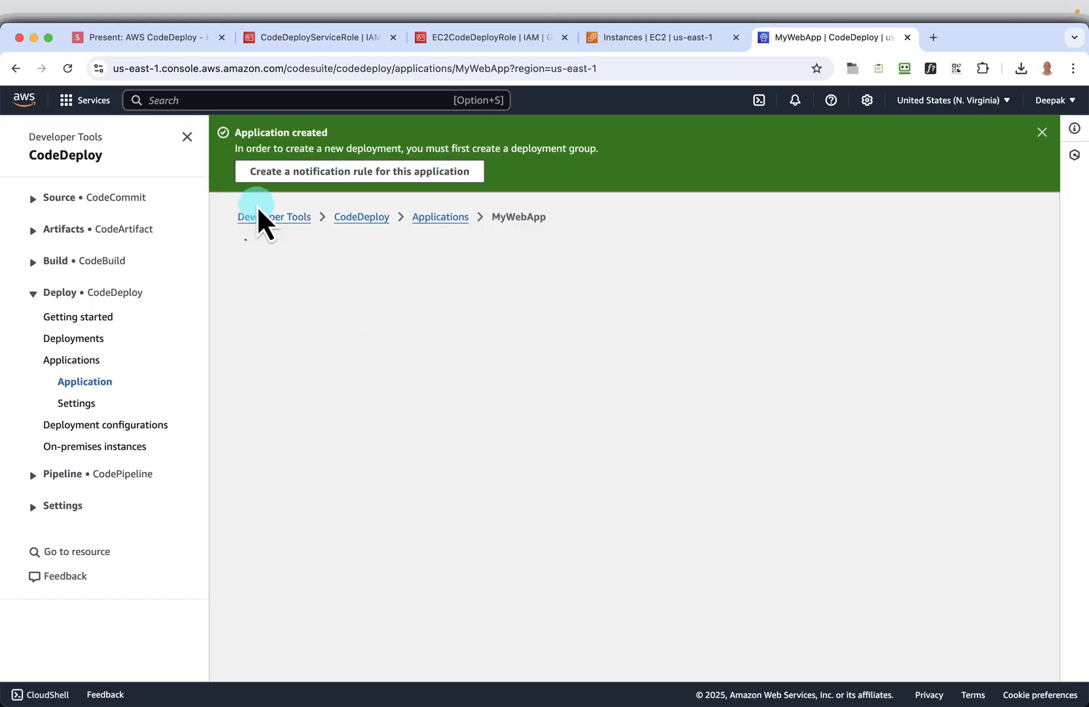
Return to the slides, advance to the Create deployment group form, and copy the group name MyWebApp-DeploymentGroup
left_click(143, 41)
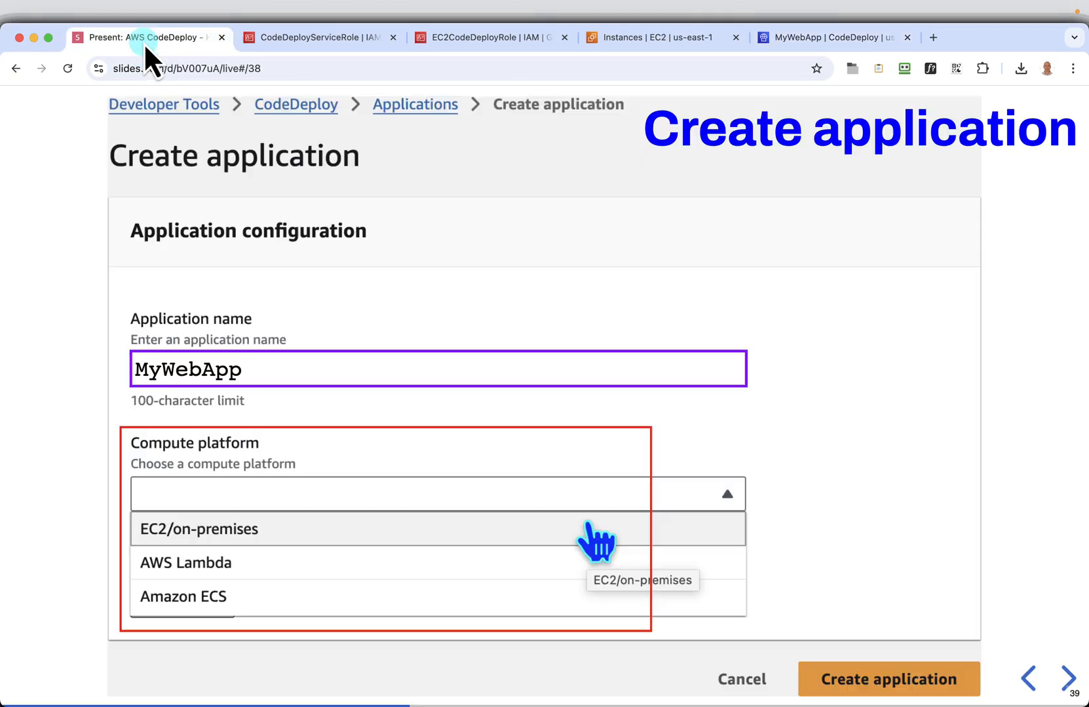
left_click(1057, 692)
left_click(1062, 689)
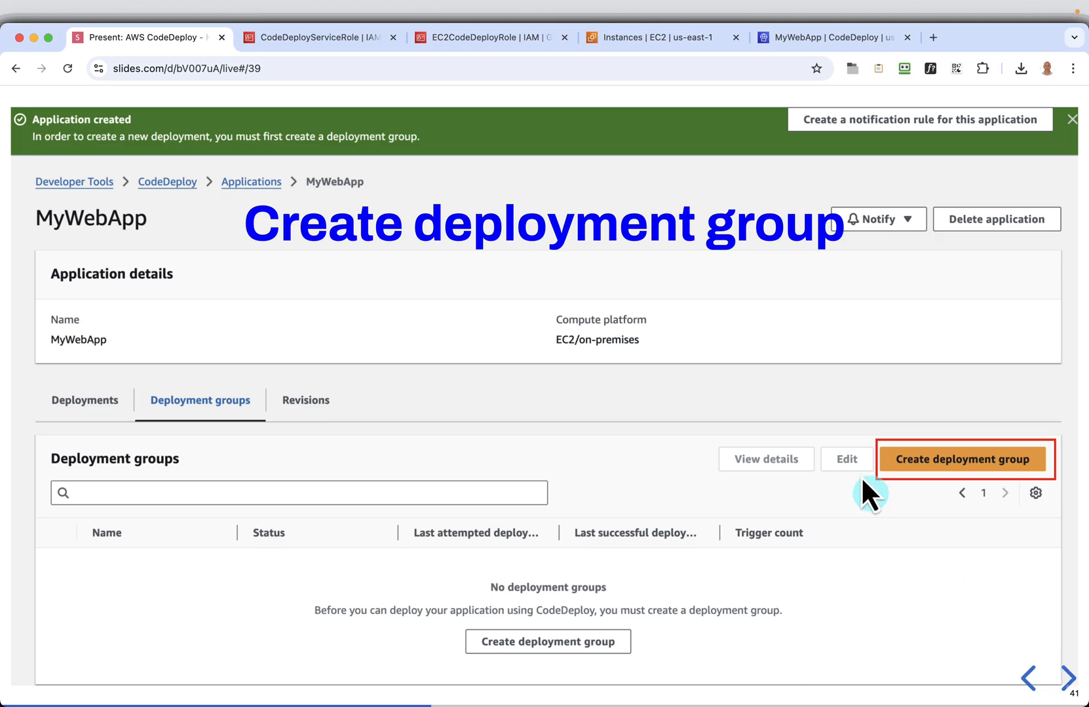
left_click(1062, 679)
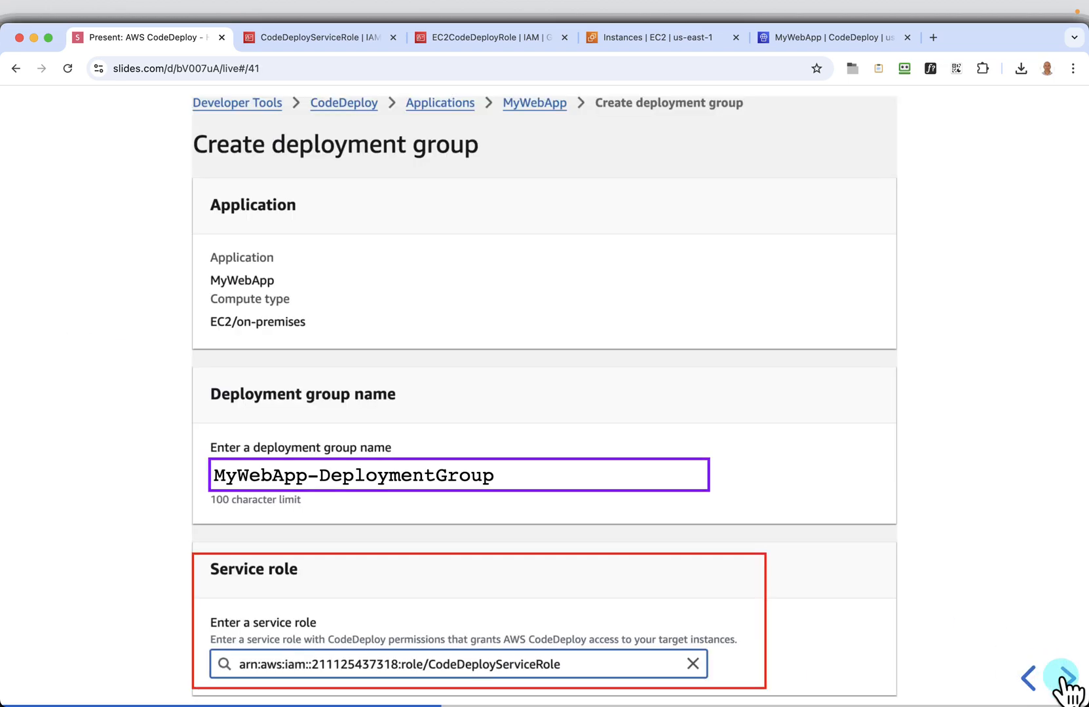
left_click(695, 471)
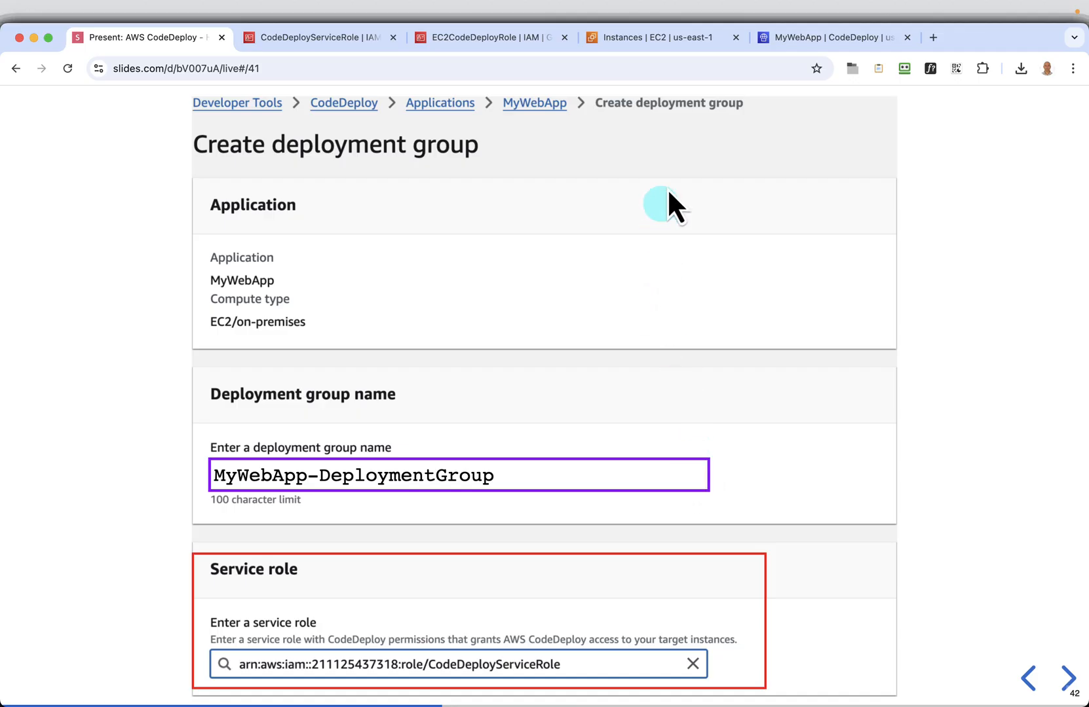
Start a deployment group in MyWebApp, name it MyWebApp-DeploymentGroup, and assign the CodeDeployServiceRole service role
left_click(798, 36)
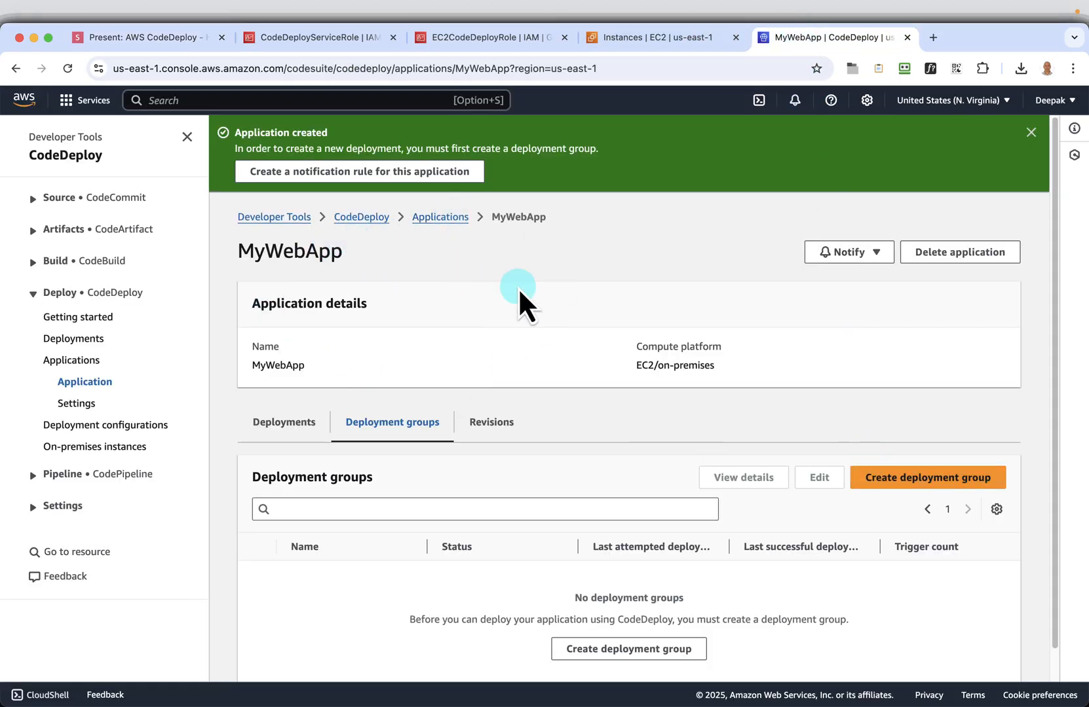
left_click(911, 485)
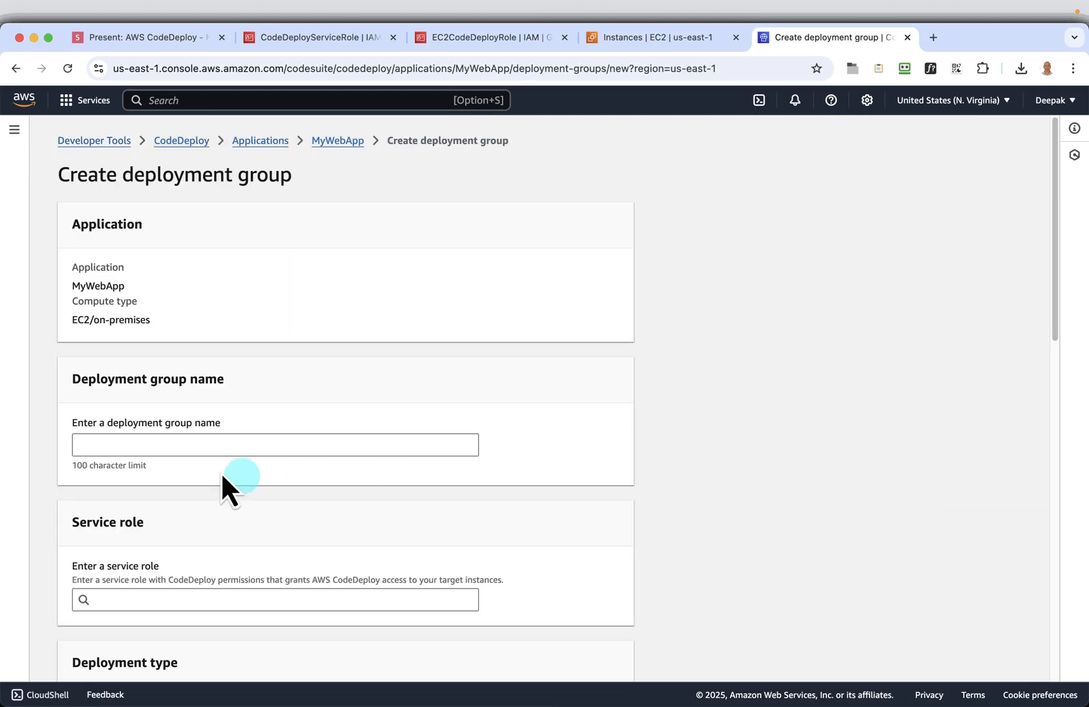
left_click(168, 446)
key("super+v")
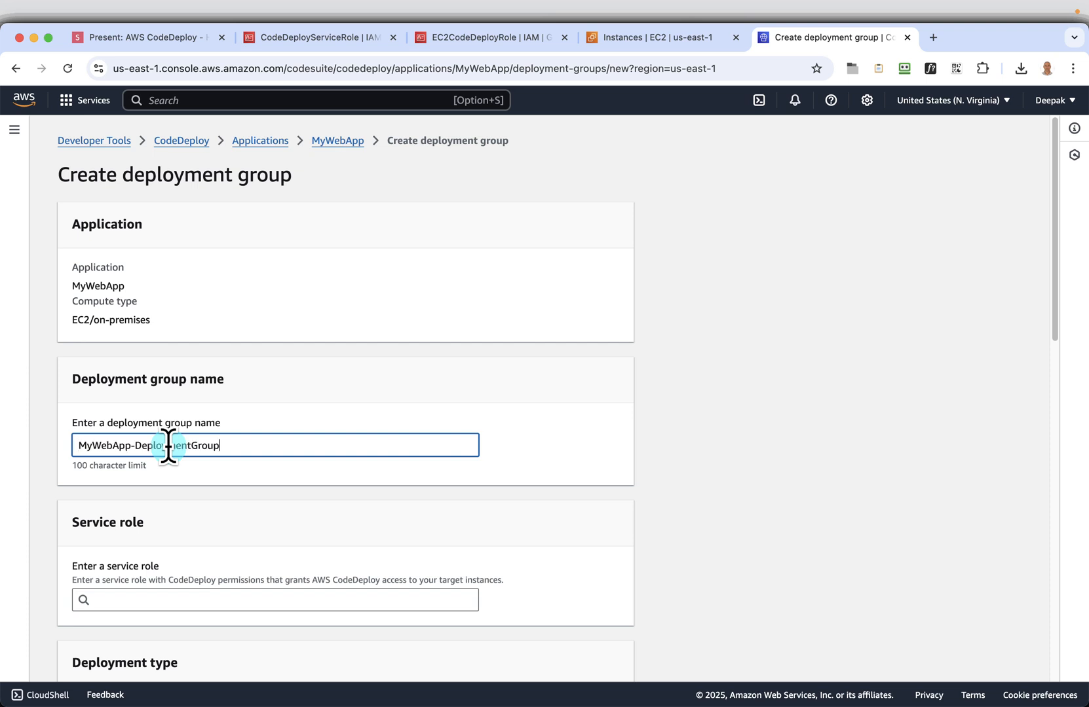
scroll(576, 497, "down", 2)
left_click(385, 568)
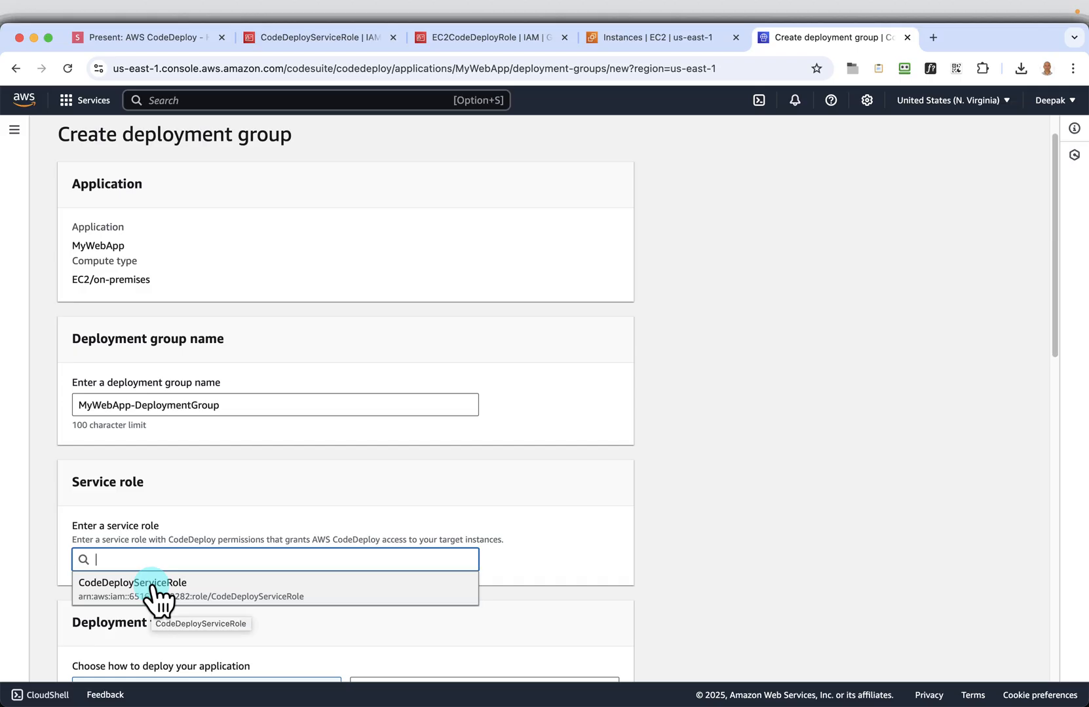
left_click(152, 585)
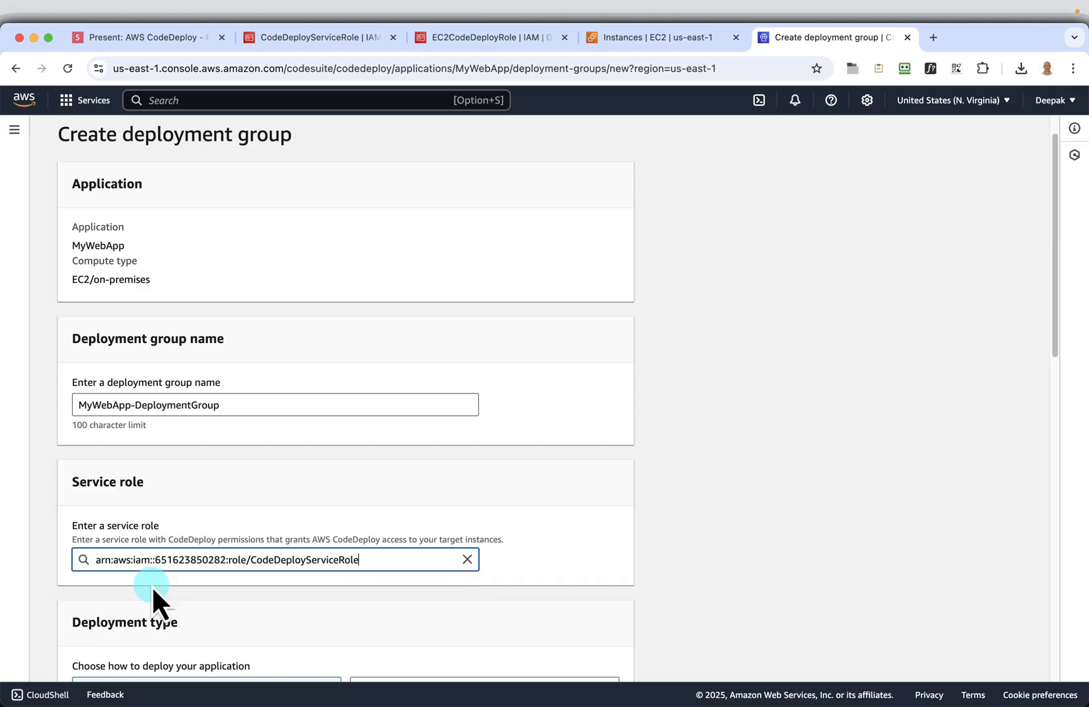
left_click(761, 562)
Check the In place deployment type against the Deployment type slide and advance the slides to Environment configuration
scroll(762, 562, "down", 1)
scroll(762, 562, "down", 5)
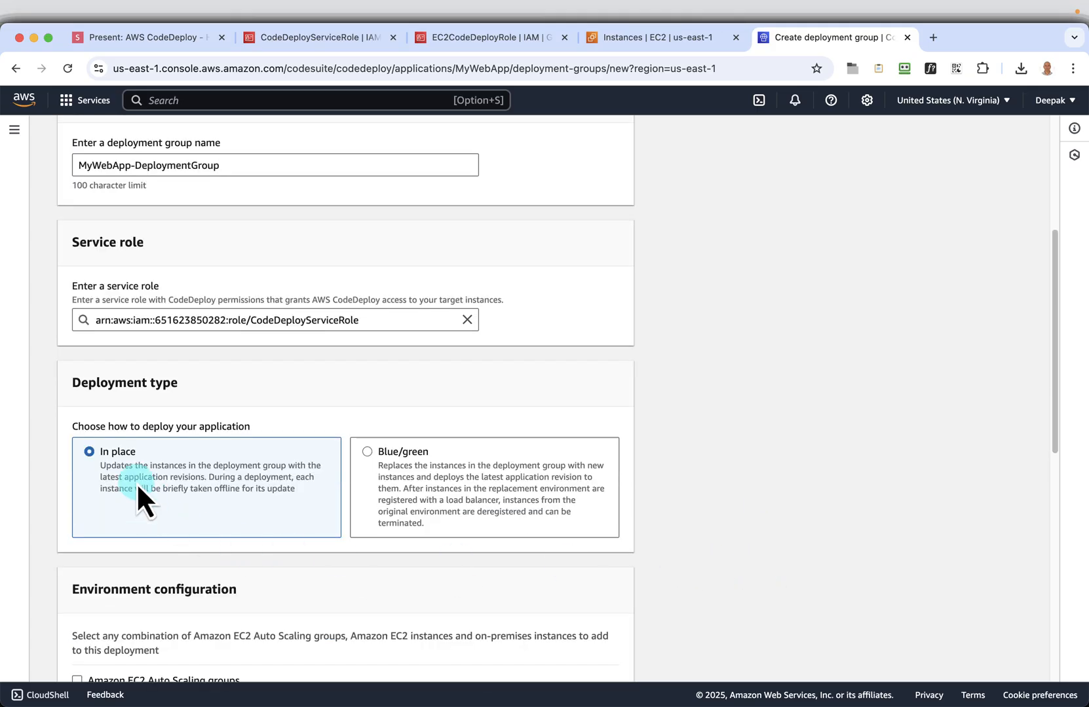
left_click(178, 40)
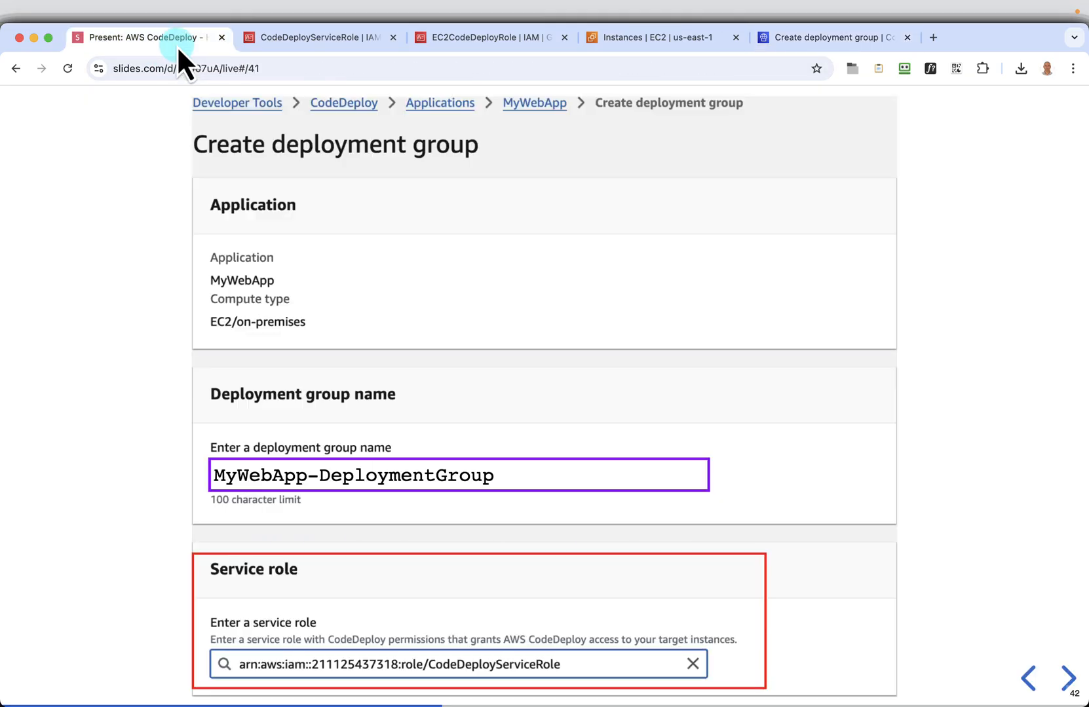
left_click(1065, 678)
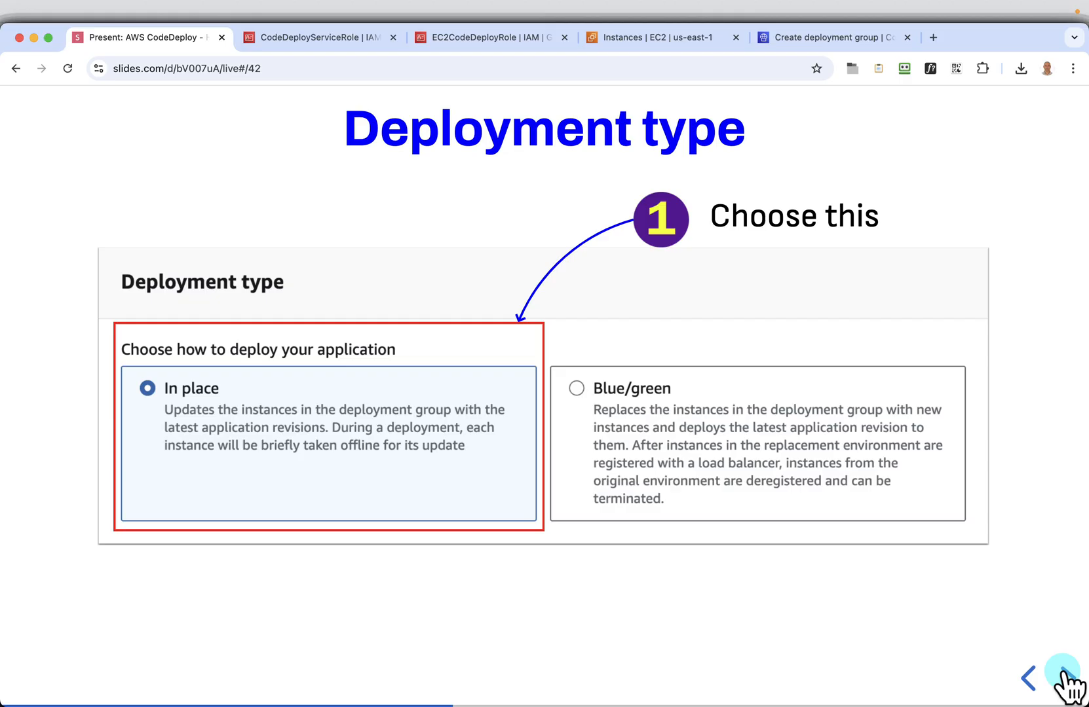
left_click(1066, 678)
left_click(812, 40)
left_click(284, 421)
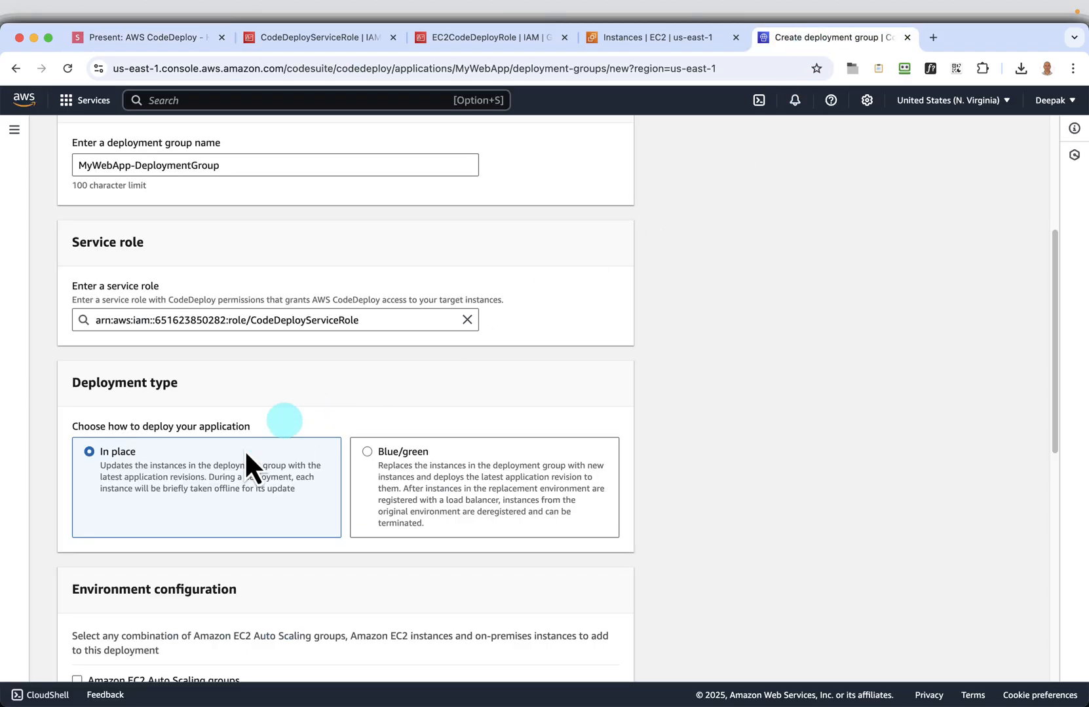
Consult the Environment configuration slide and include Amazon EC2 instances in the deployment group's environment configuration
scroll(264, 541, "down", 3)
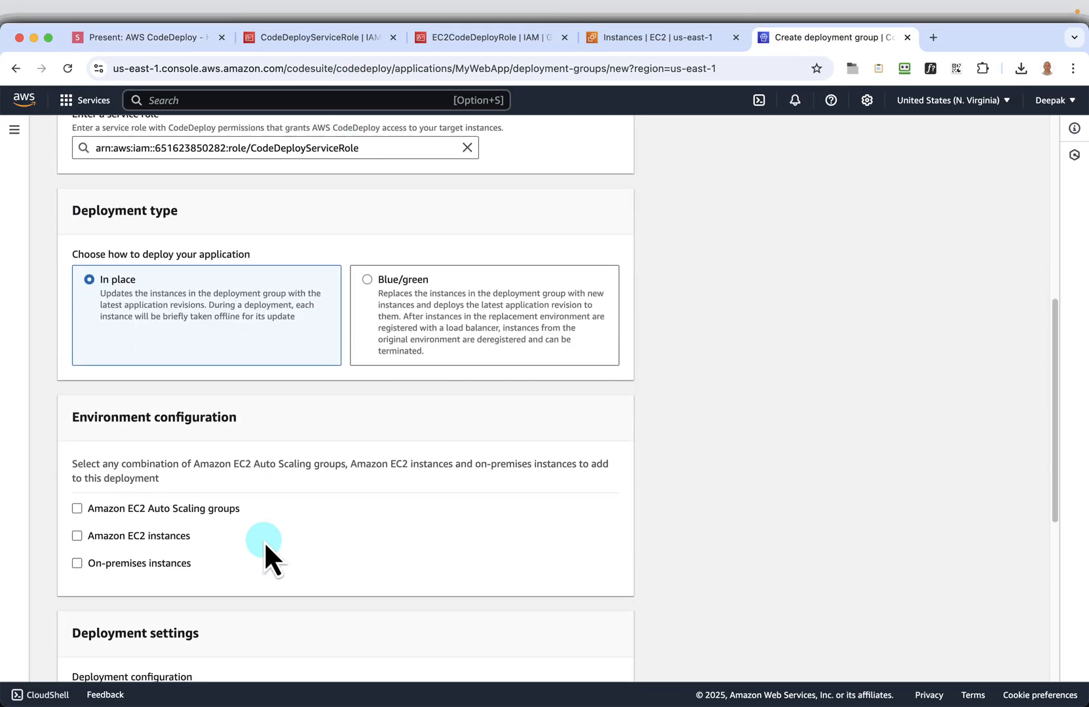
left_click(154, 41)
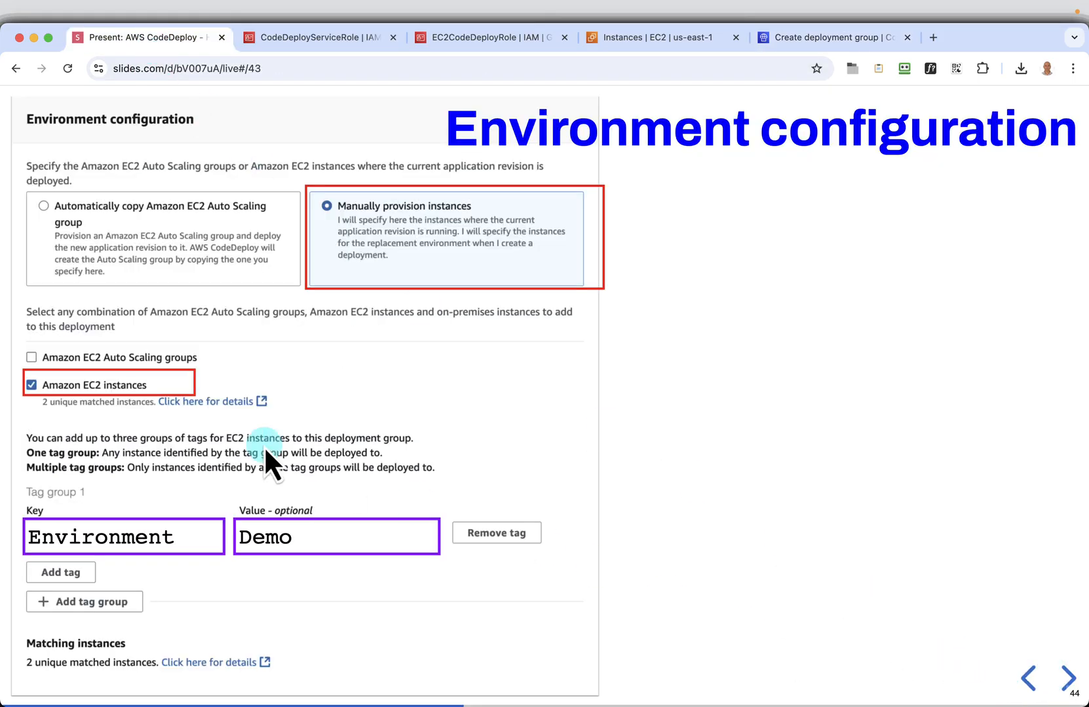
left_click(805, 32)
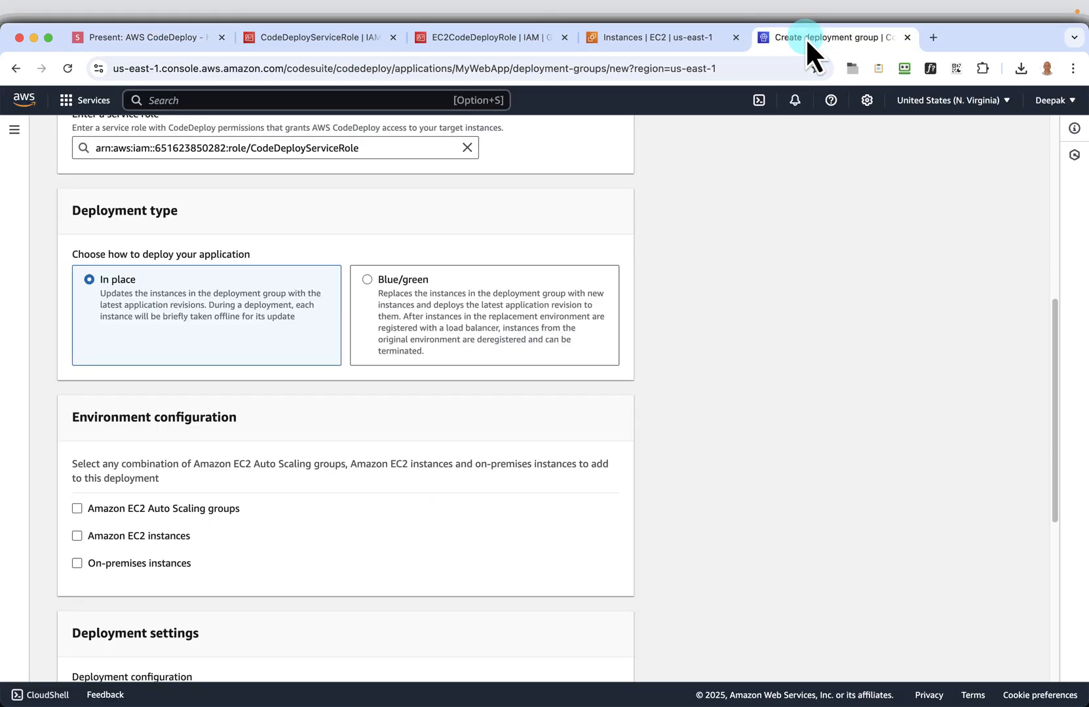
left_click(76, 536)
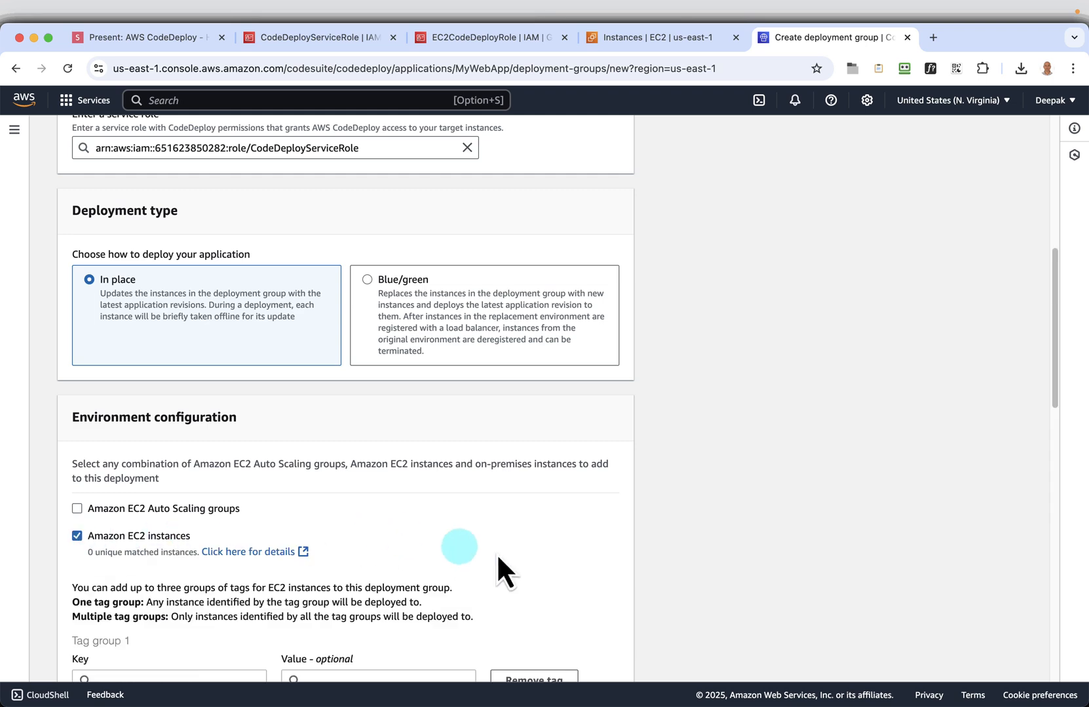
scroll(517, 554, "down", 3)
Set Tag group 1 to key Environment and value Demo, as given on the Environment configuration slide
left_click(192, 39)
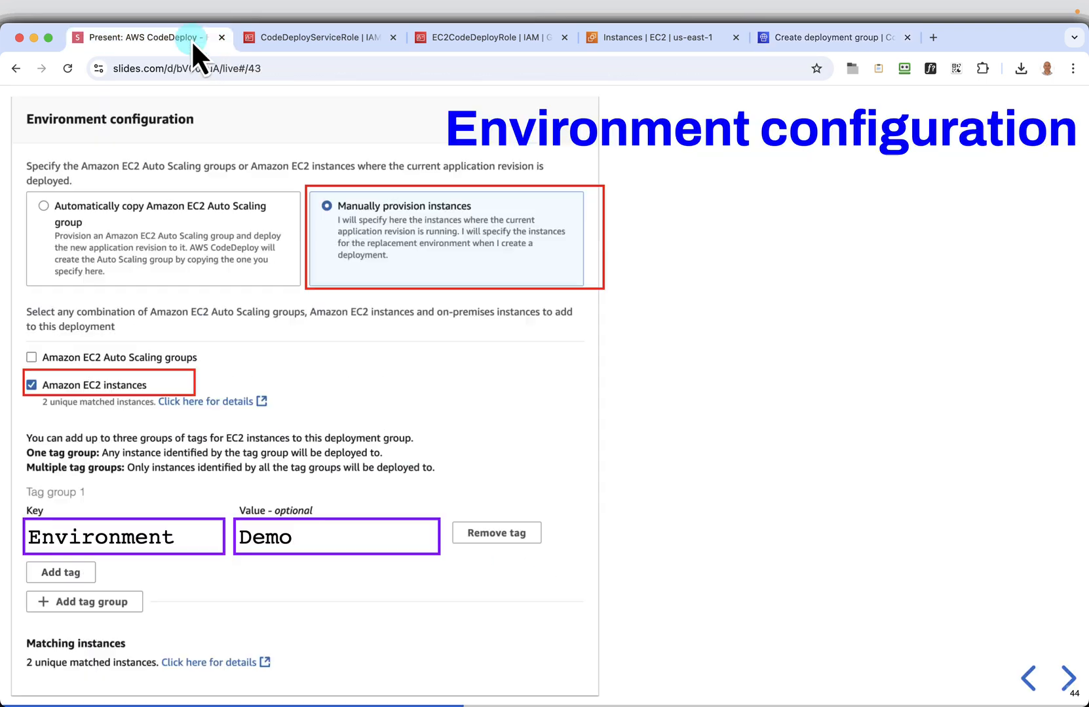
left_click(207, 532)
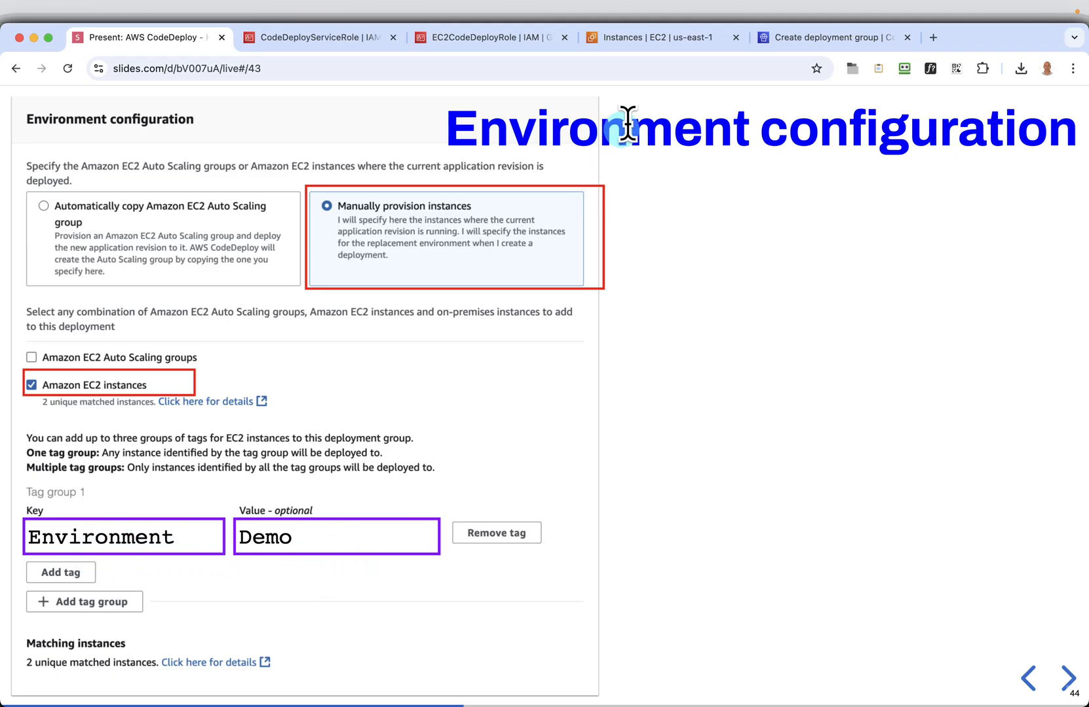
left_click(827, 39)
left_click(109, 476)
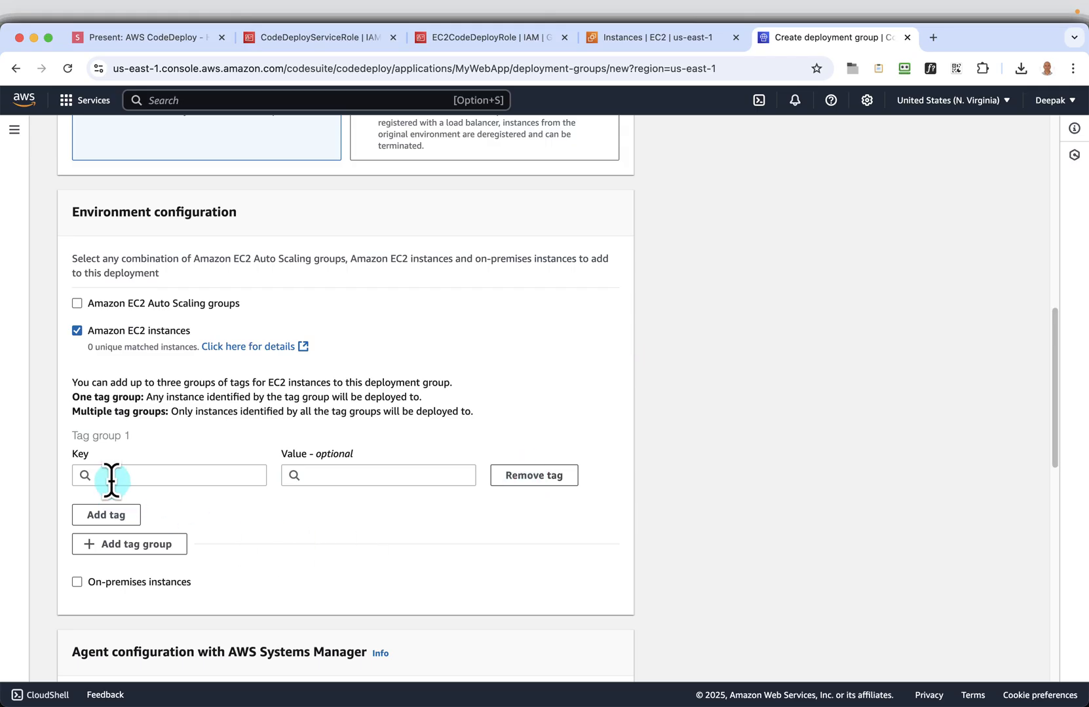
left_click(144, 496)
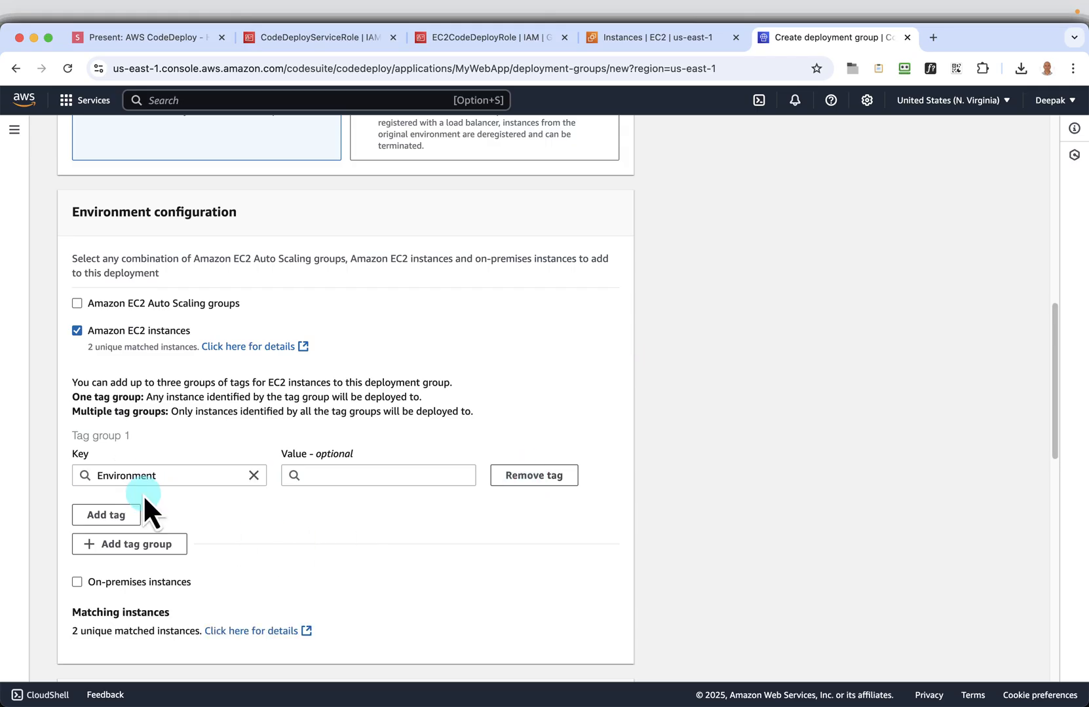
left_click(371, 476)
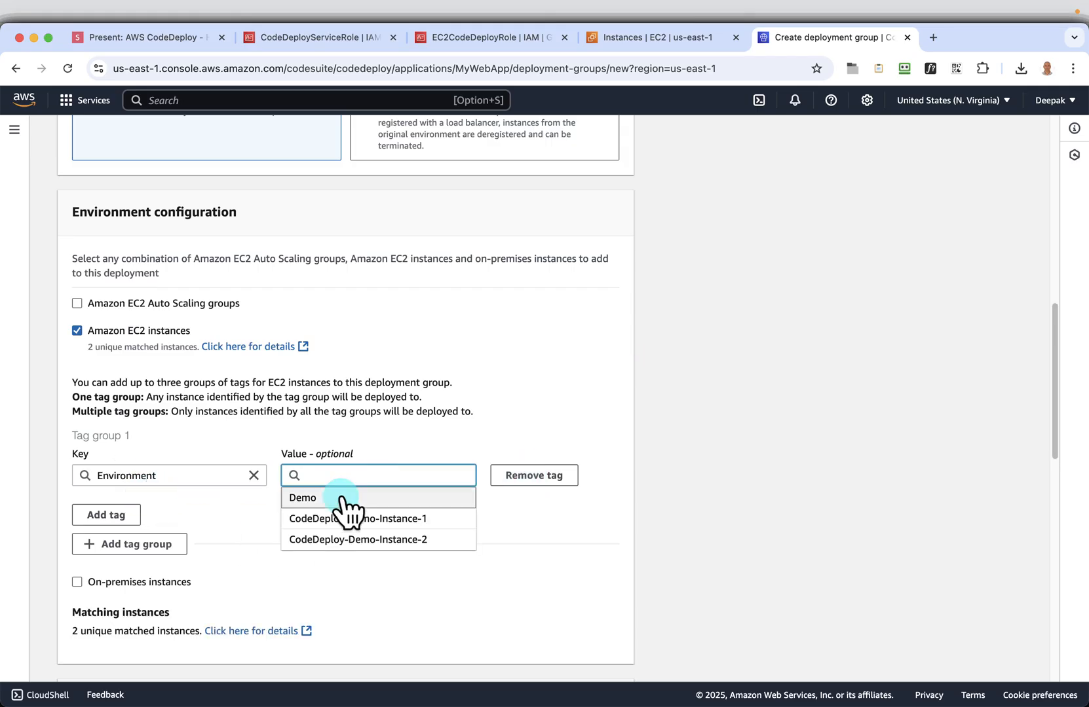
left_click(309, 499)
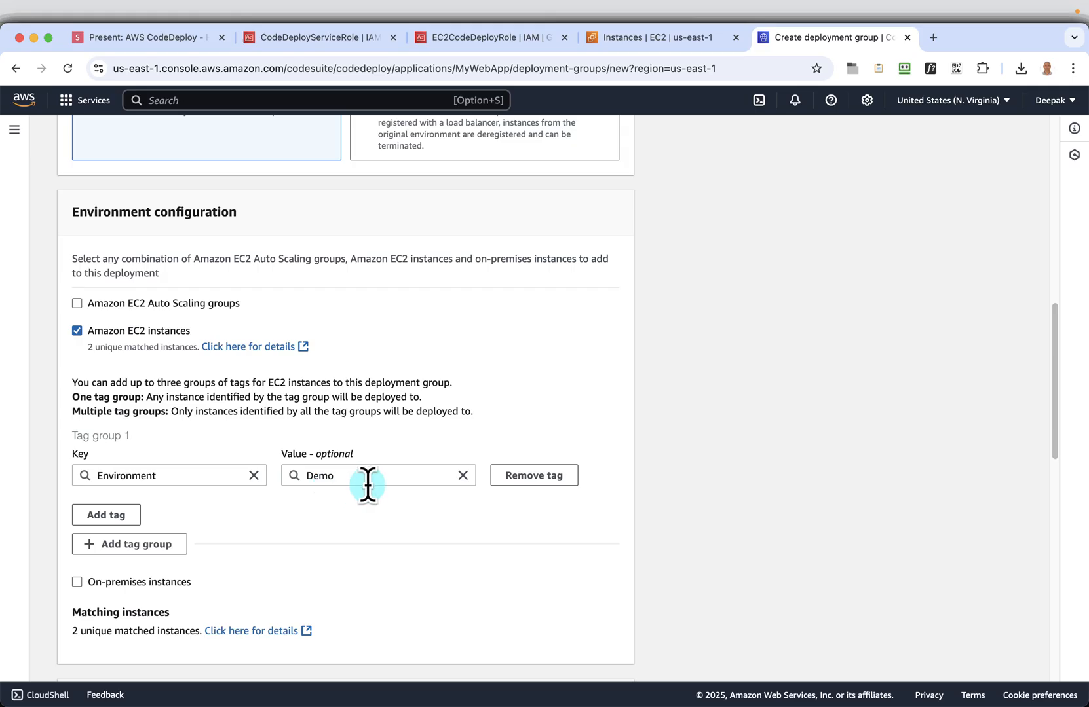
View the Deployment settings slide, then review the deployment group's agent configuration and deployment settings sections
left_click(177, 39)
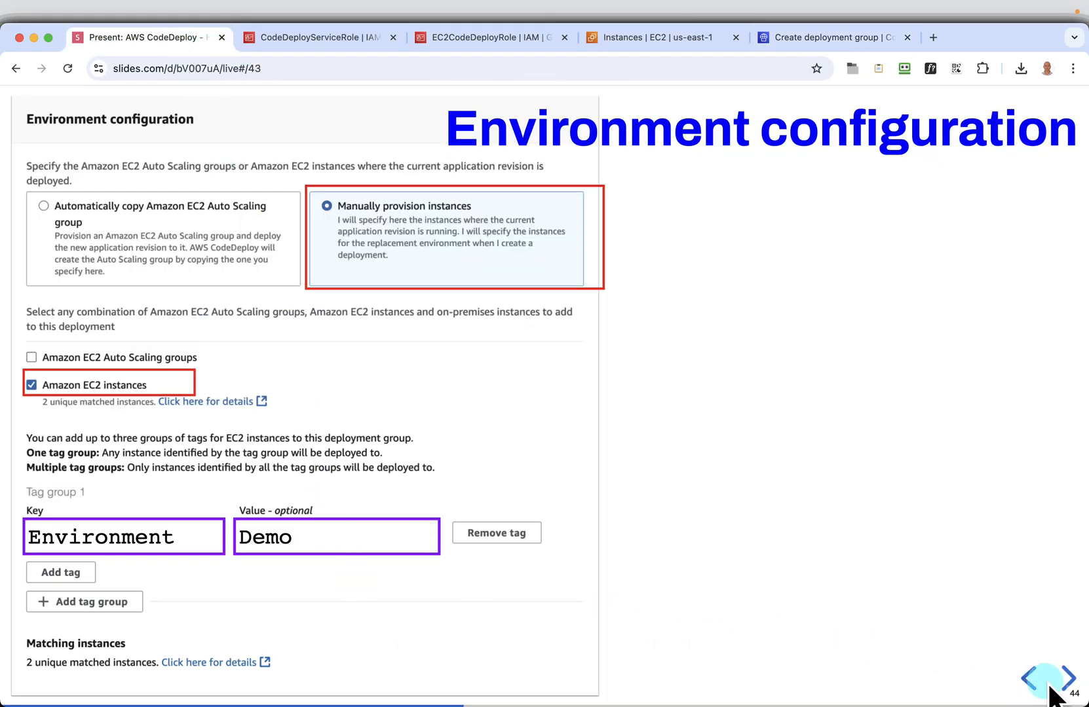
left_click(1064, 681)
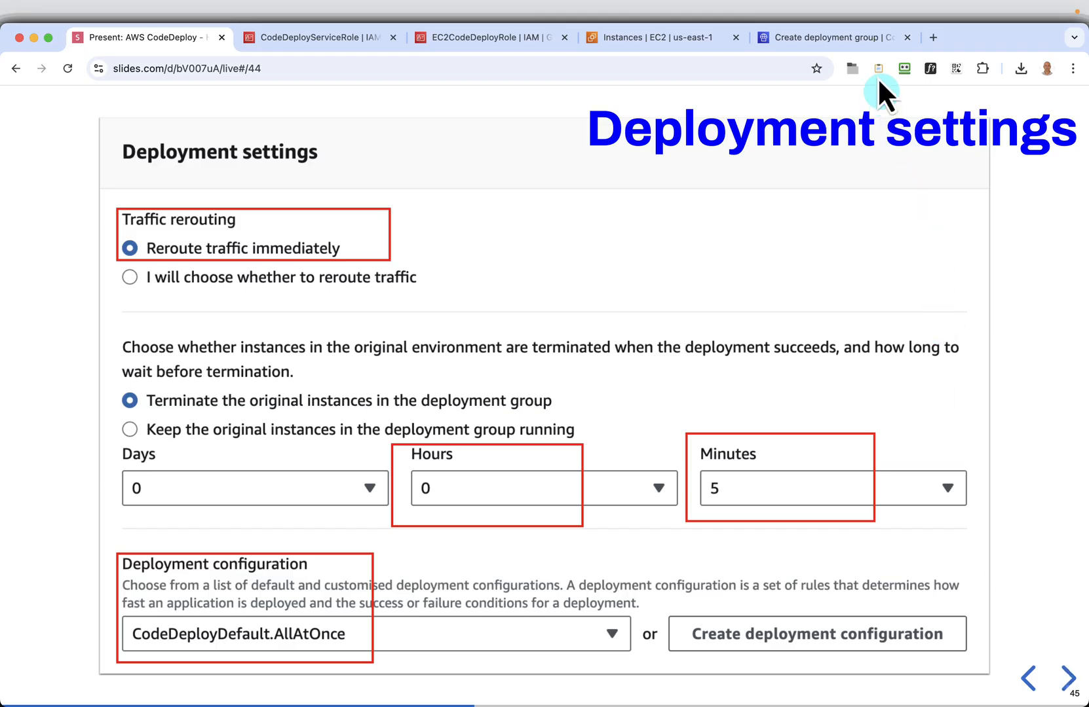
left_click(823, 40)
scroll(504, 572, "down", 2)
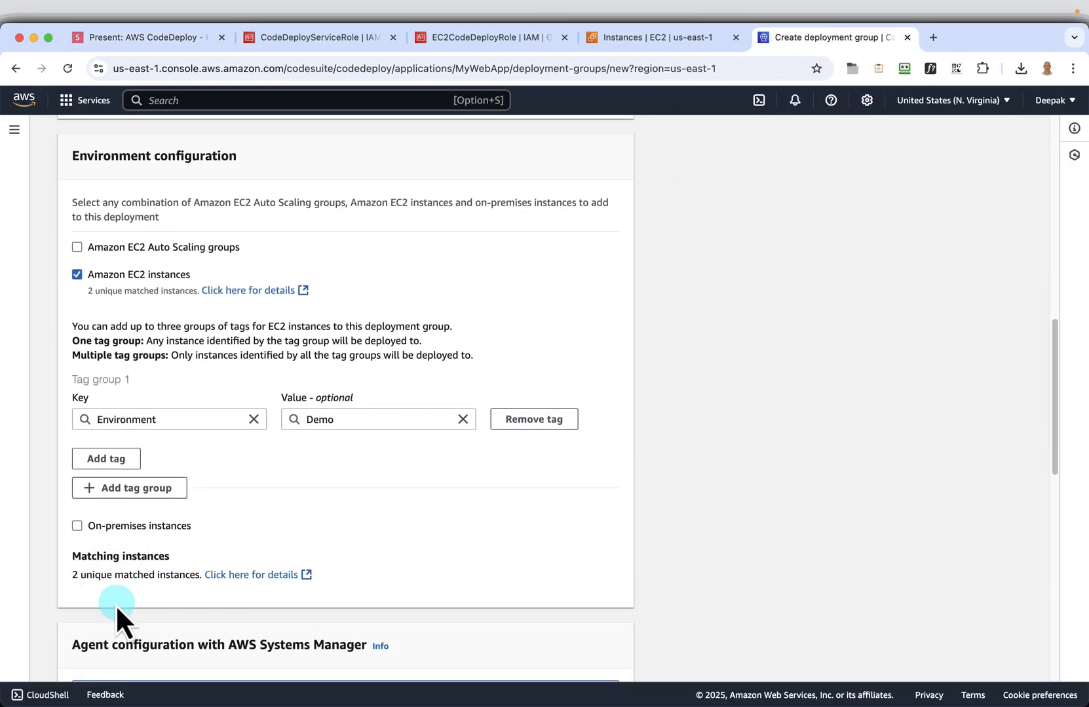
scroll(509, 584, "down", 3)
scroll(509, 585, "down", 5)
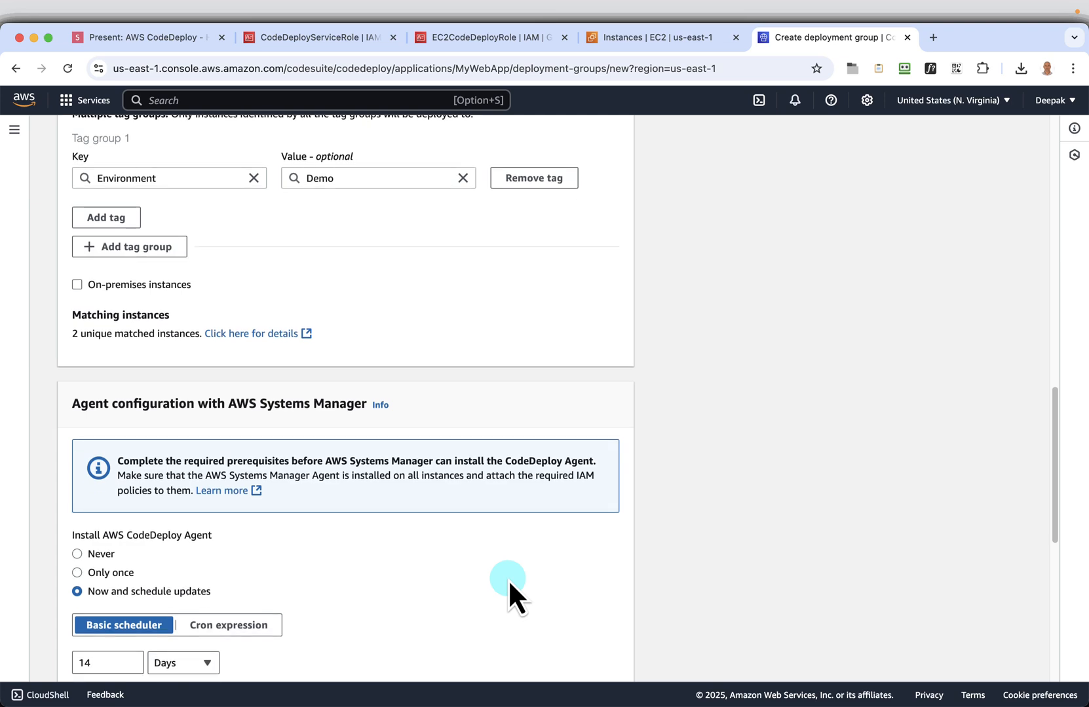
scroll(403, 522, "down", 1)
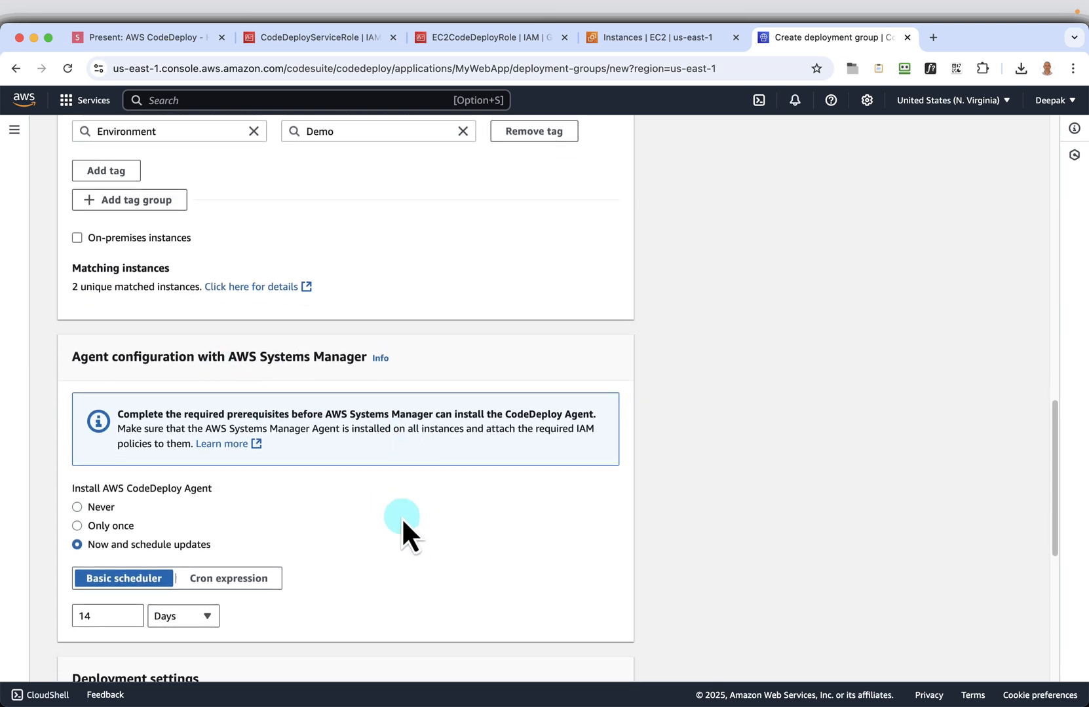
scroll(403, 522, "down", 8)
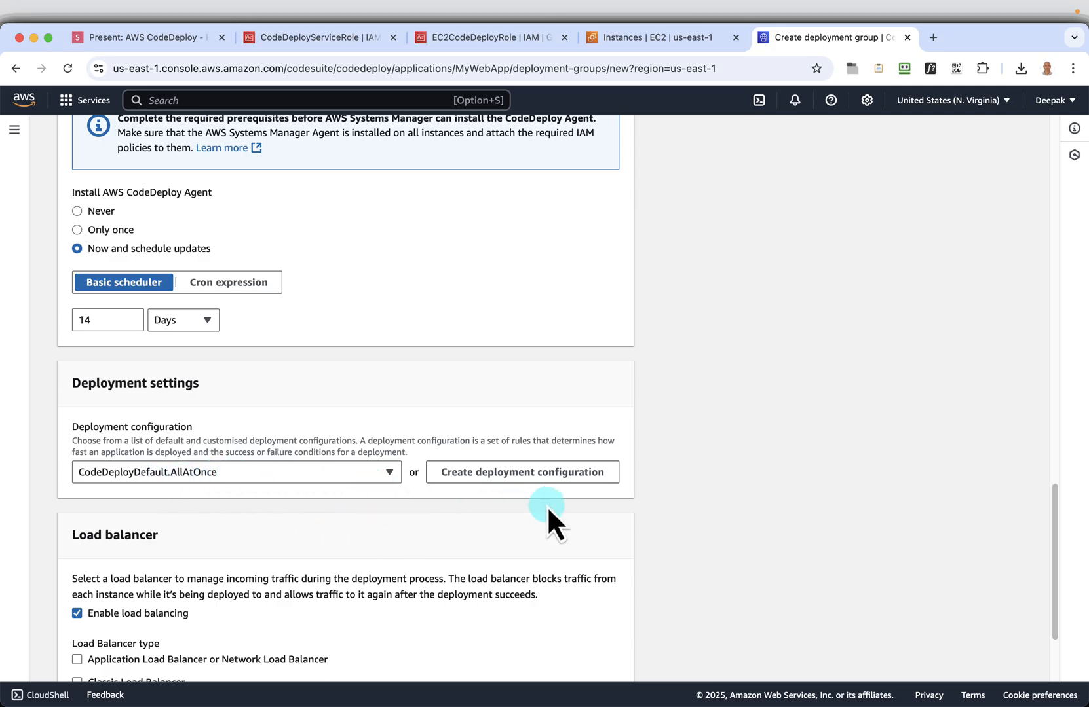
Check the available deployment configurations and turn off load balancing for the deployment group, as given on the Load balancer slide
left_click(389, 473)
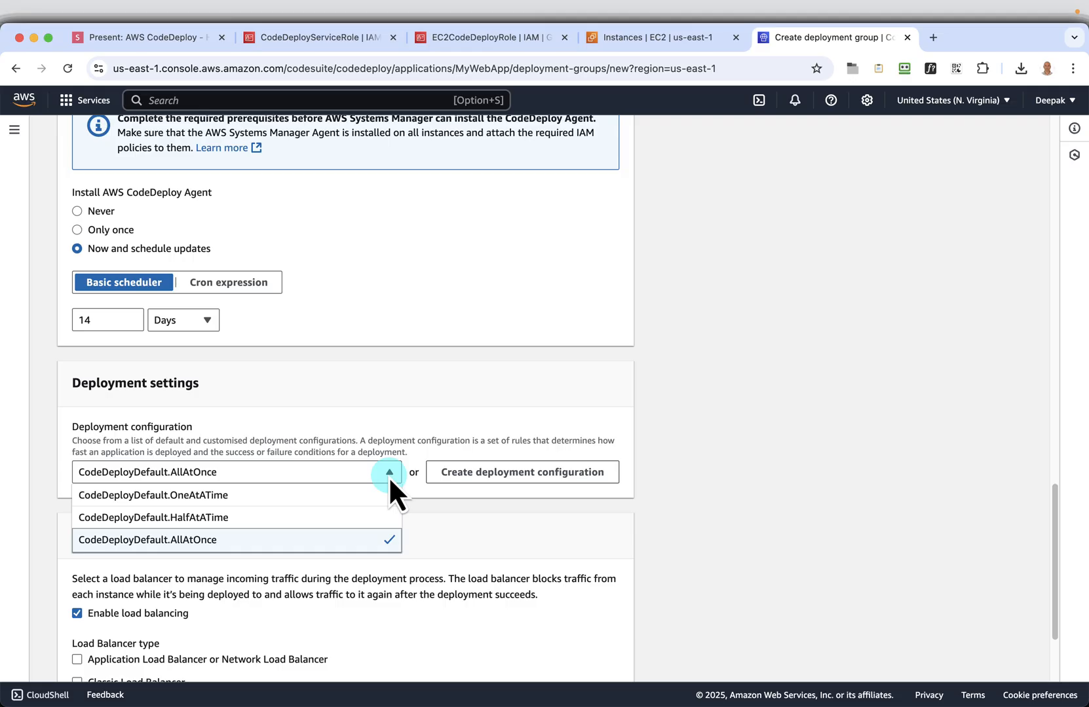
left_click(389, 473)
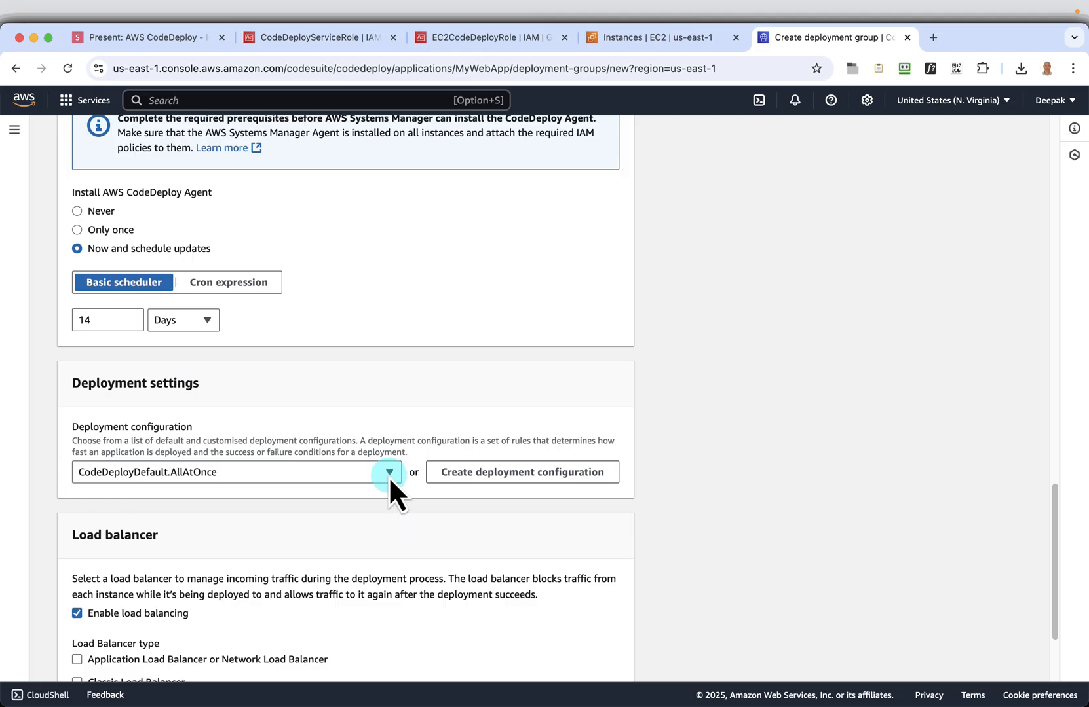
scroll(875, 512, "down", 5)
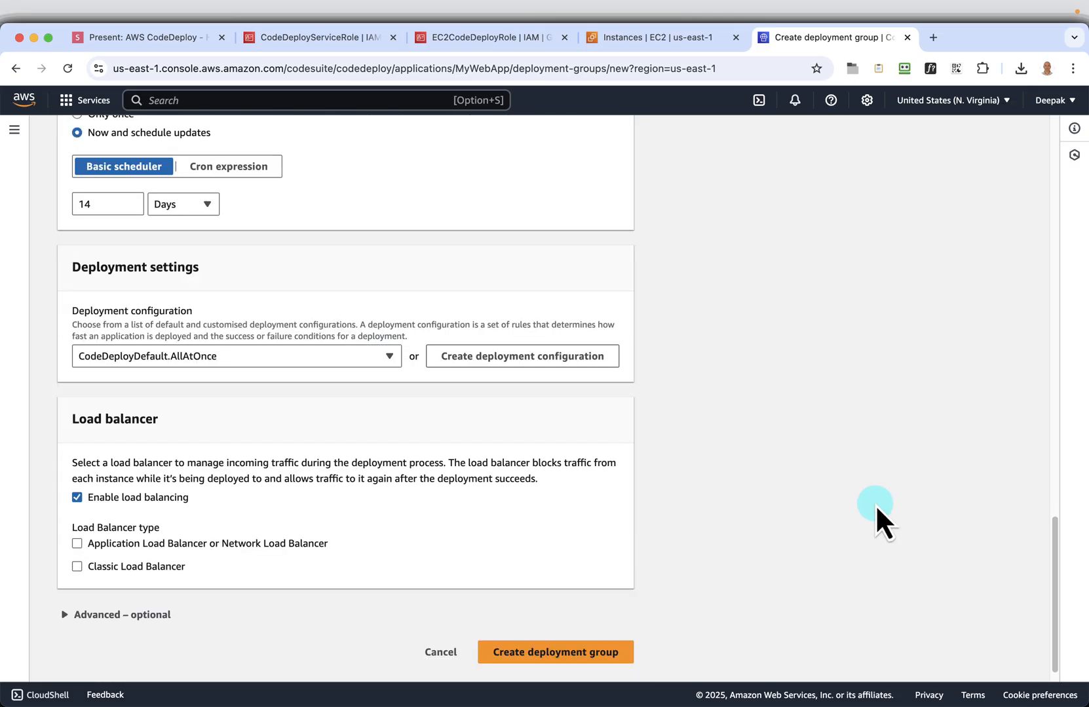
left_click(188, 45)
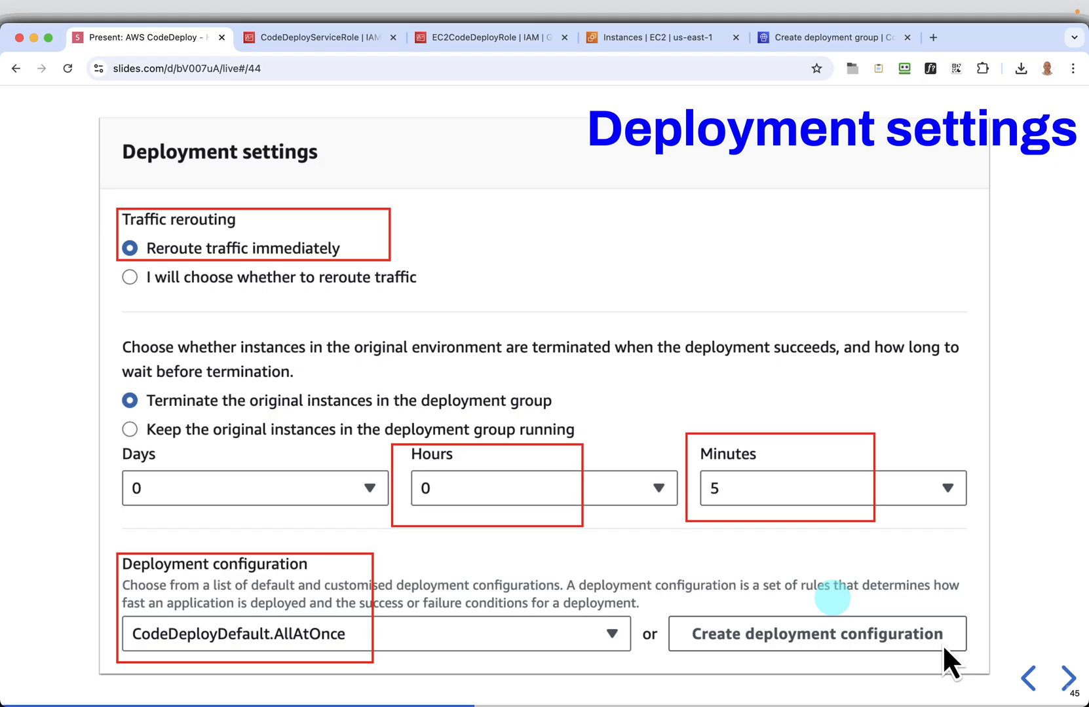
left_click(1065, 678)
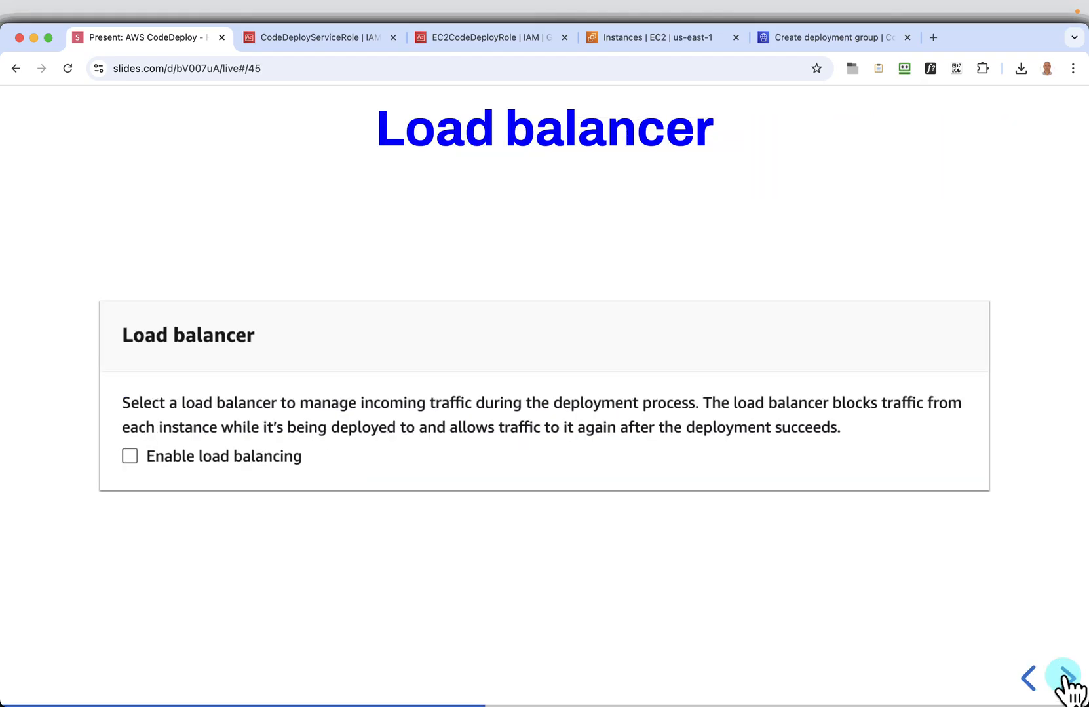
left_click(844, 43)
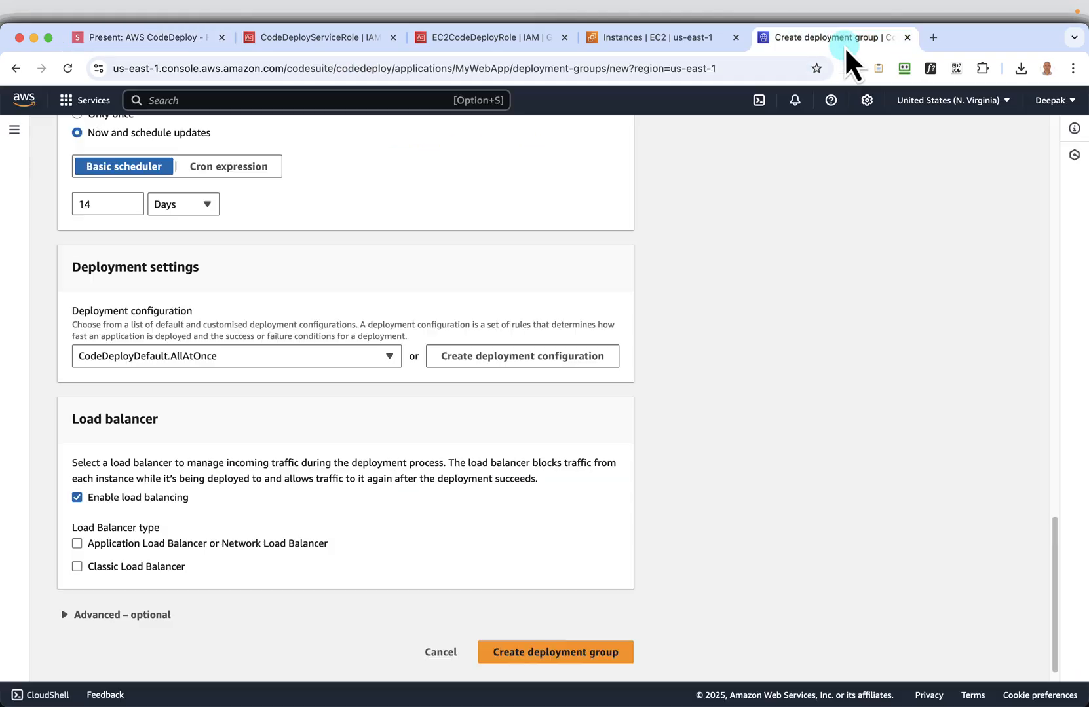
left_click(77, 498)
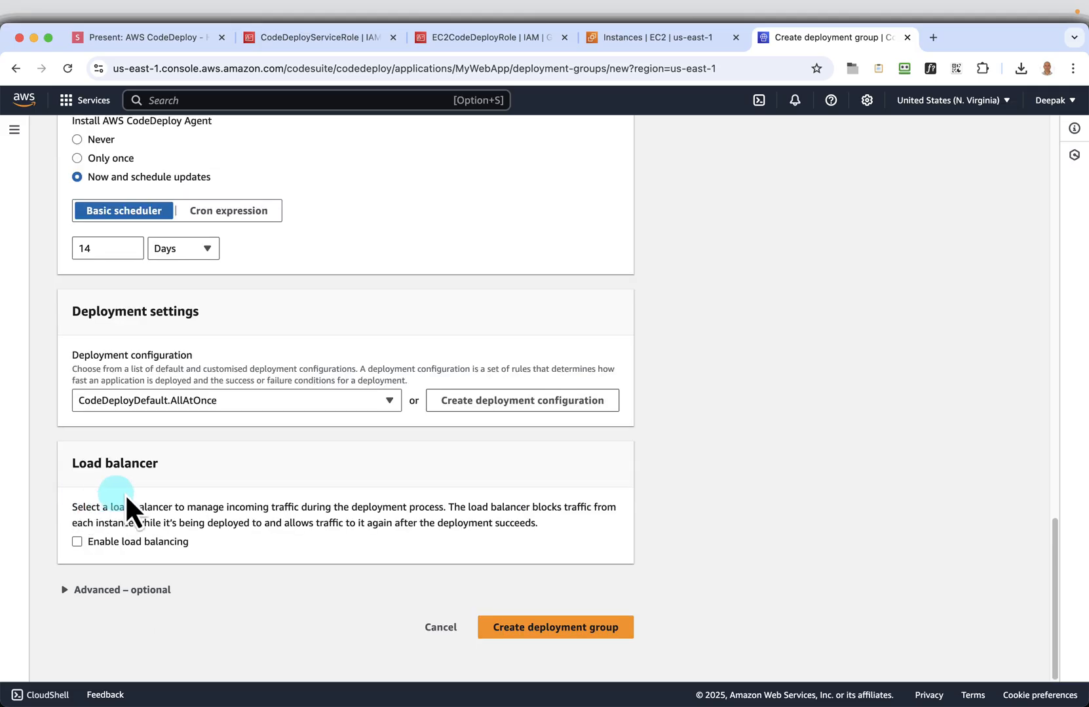
Expand the optional advanced settings, examine triggers, alarms, rollbacks and tags, and review the deployment group form back up to its name and service role
left_click(104, 590)
scroll(505, 517, "down", 2)
scroll(504, 513, "down", 8)
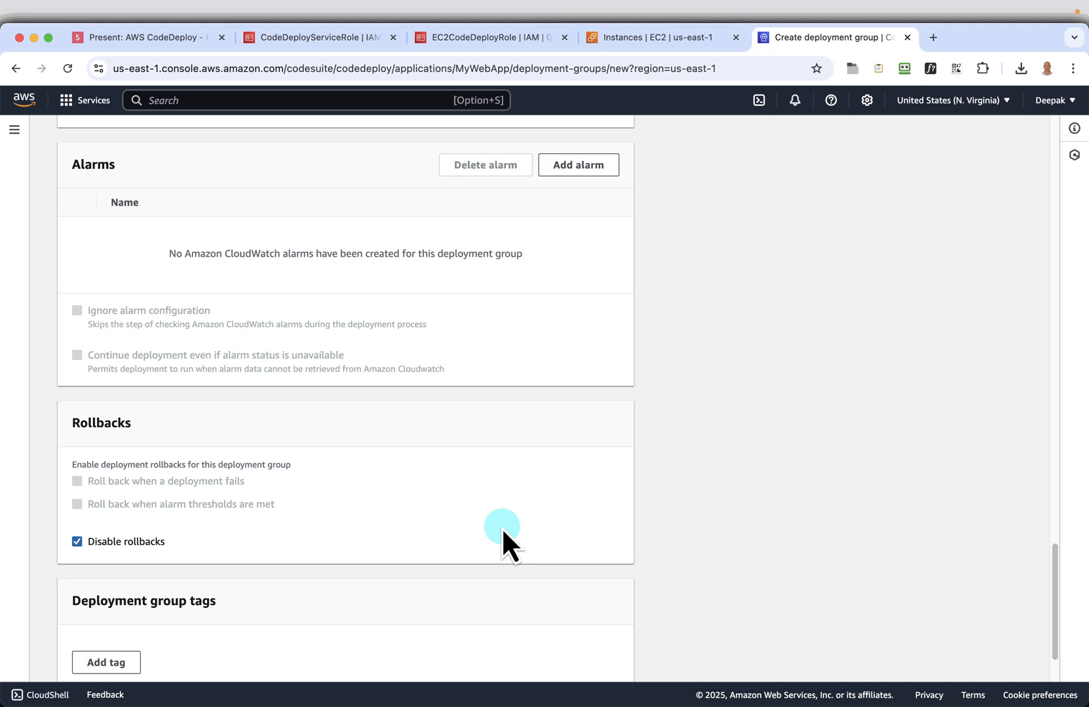
scroll(379, 568, "down", 2)
scroll(469, 478, "up", 20)
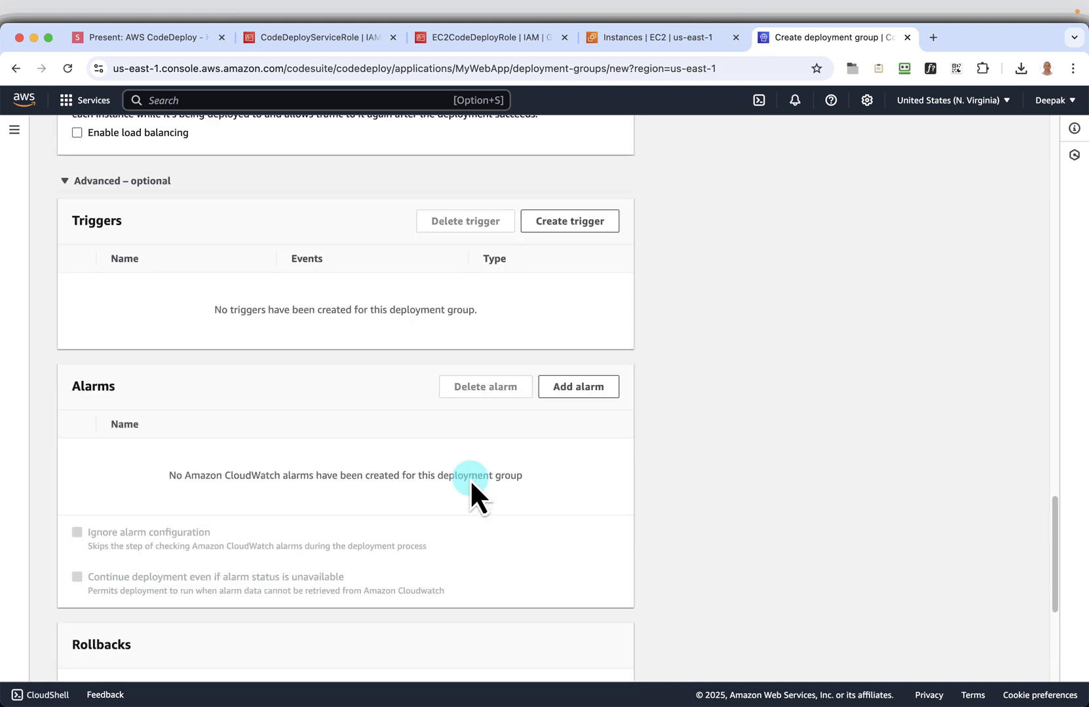
scroll(469, 478, "up", 9)
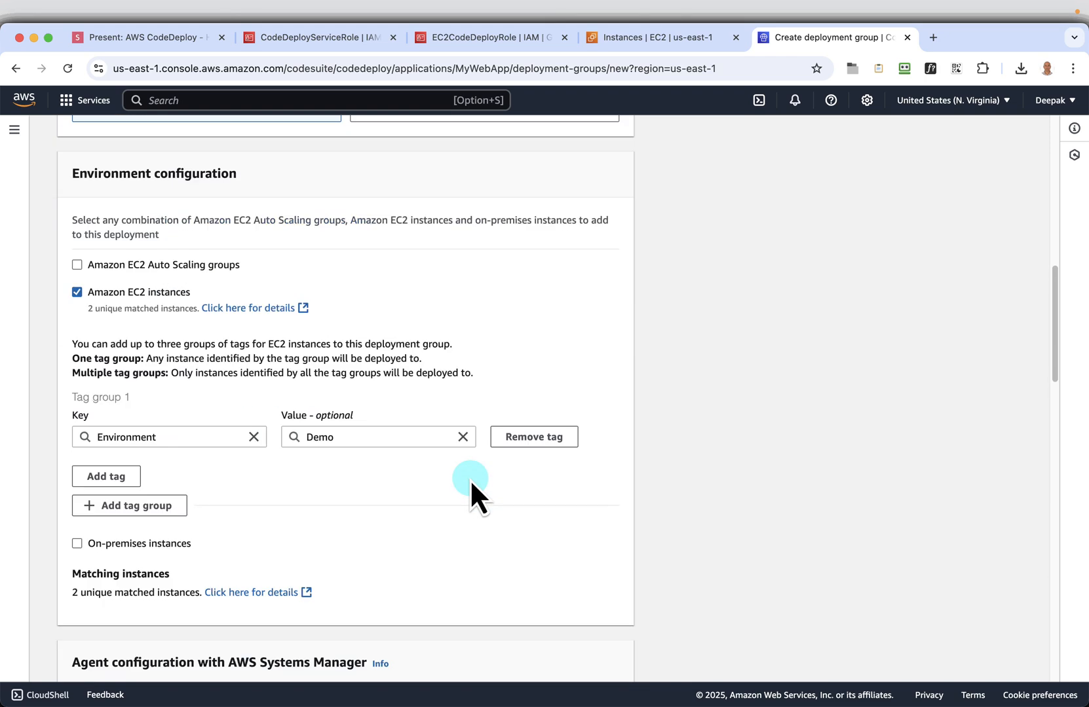
scroll(470, 479, "up", 7)
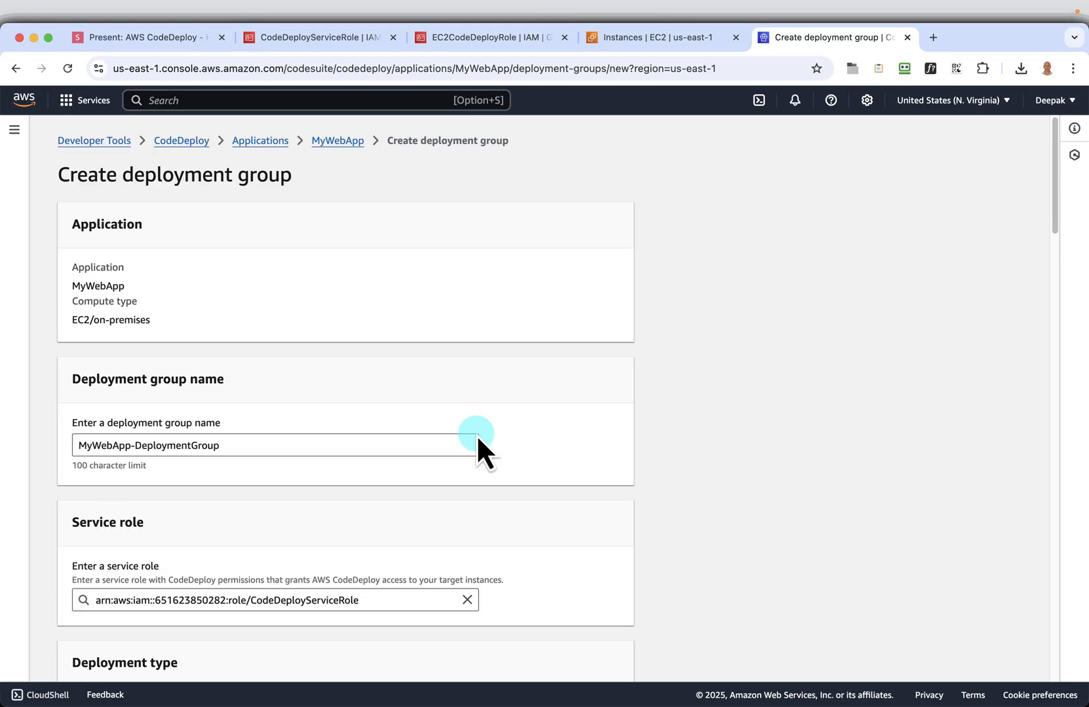
Set the AWS CodeDeploy Agent installation option to Never in the agent configuration
scroll(479, 446, "down", 8)
scroll(222, 537, "down", 5)
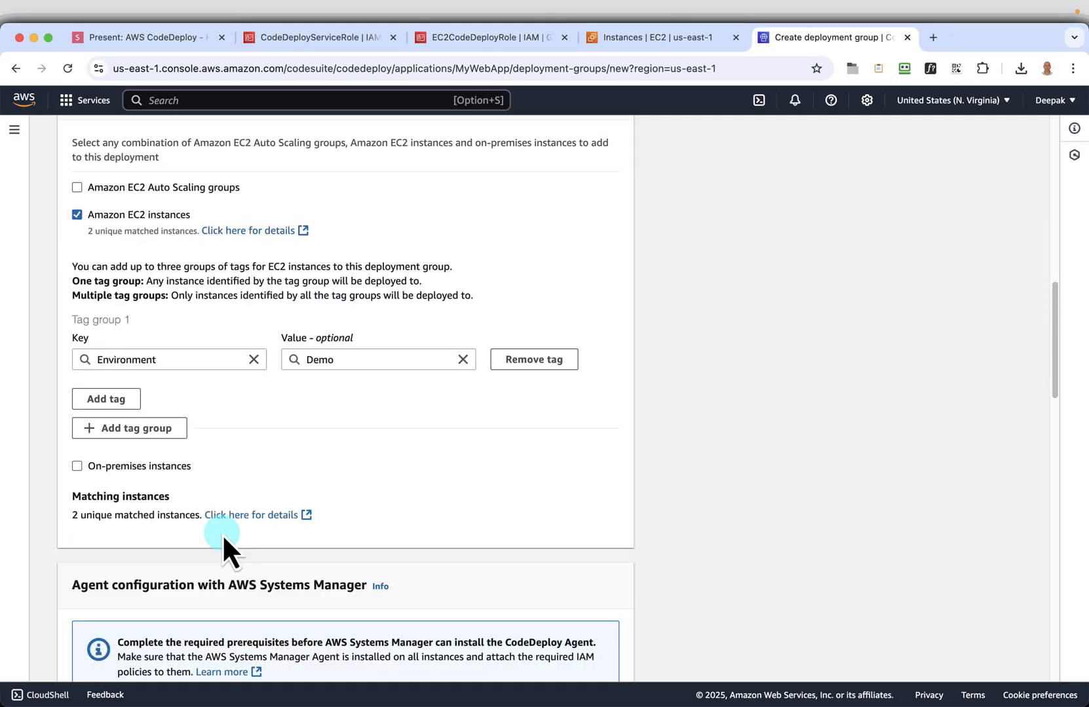
scroll(321, 498, "down", 5)
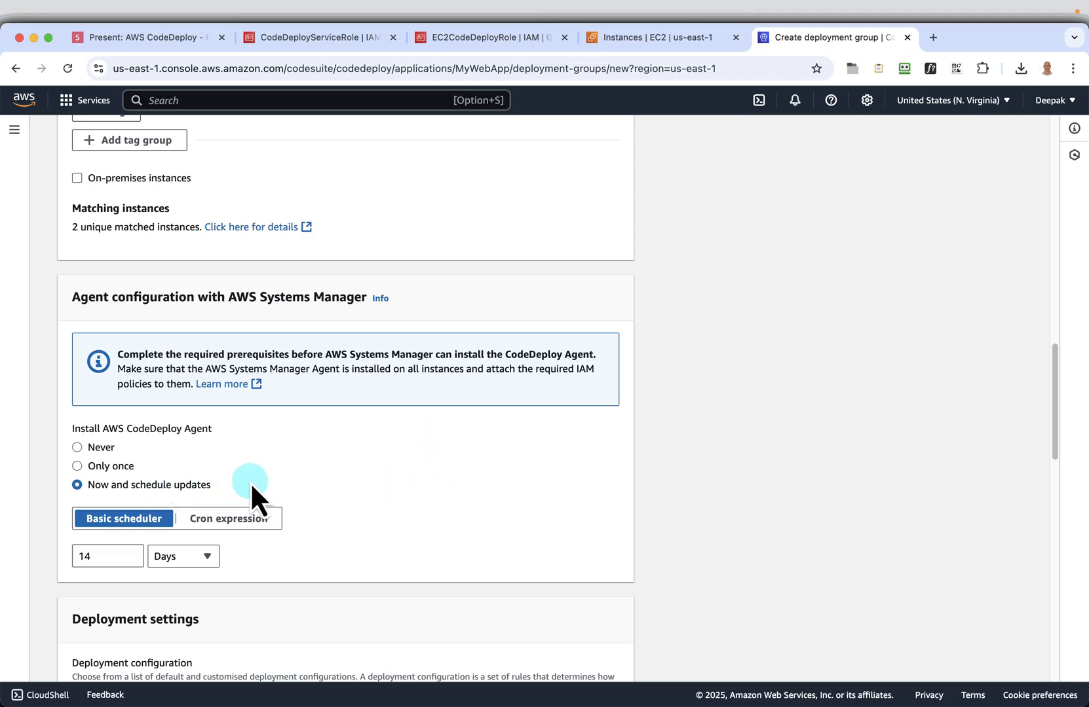
left_click(103, 451)
Examine the fields for creating a custom deployment configuration, including minimum healthy hosts and zonal configuration, and cancel without creating one
scroll(472, 478, "down", 1)
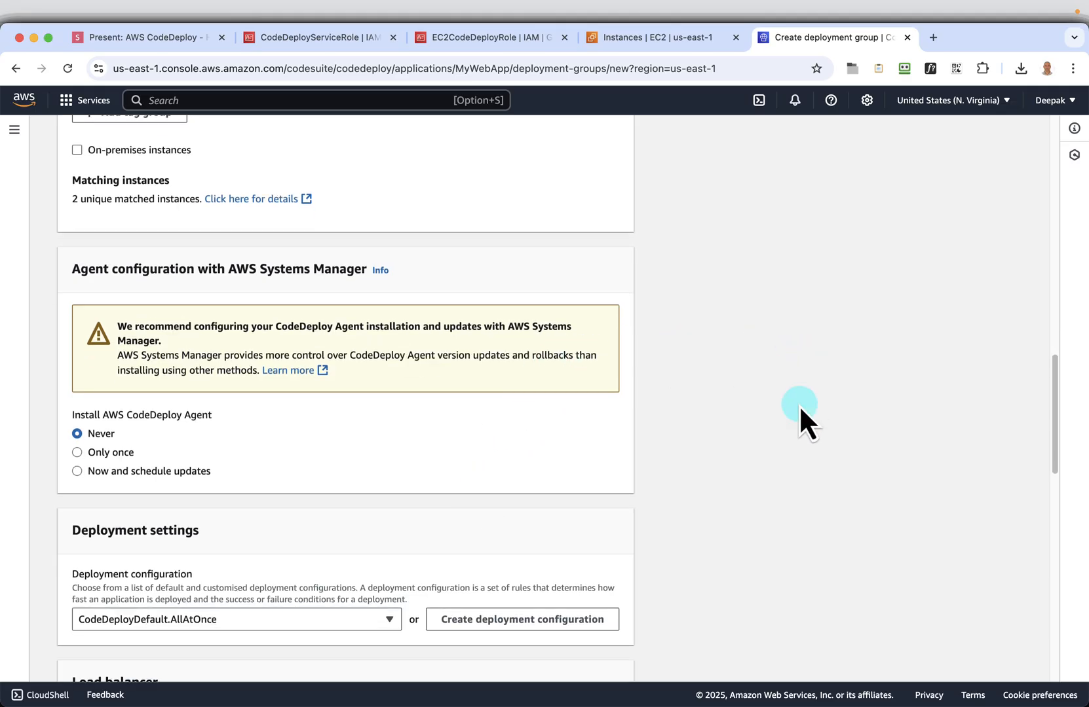
scroll(800, 409, "down", 7)
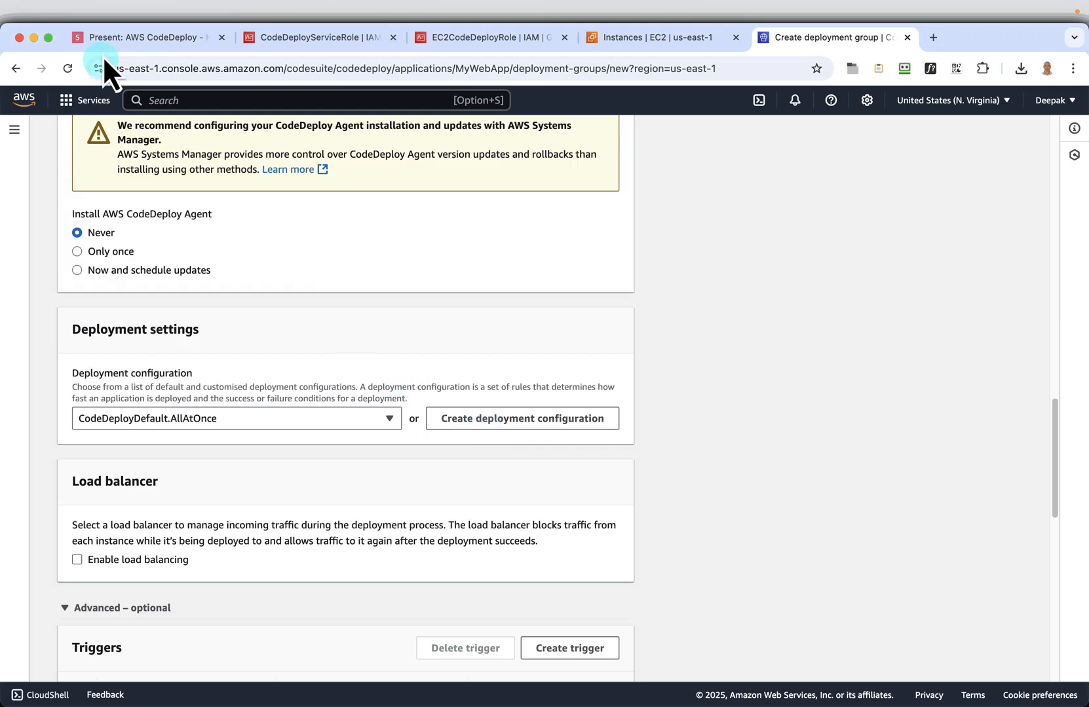
left_click(524, 422)
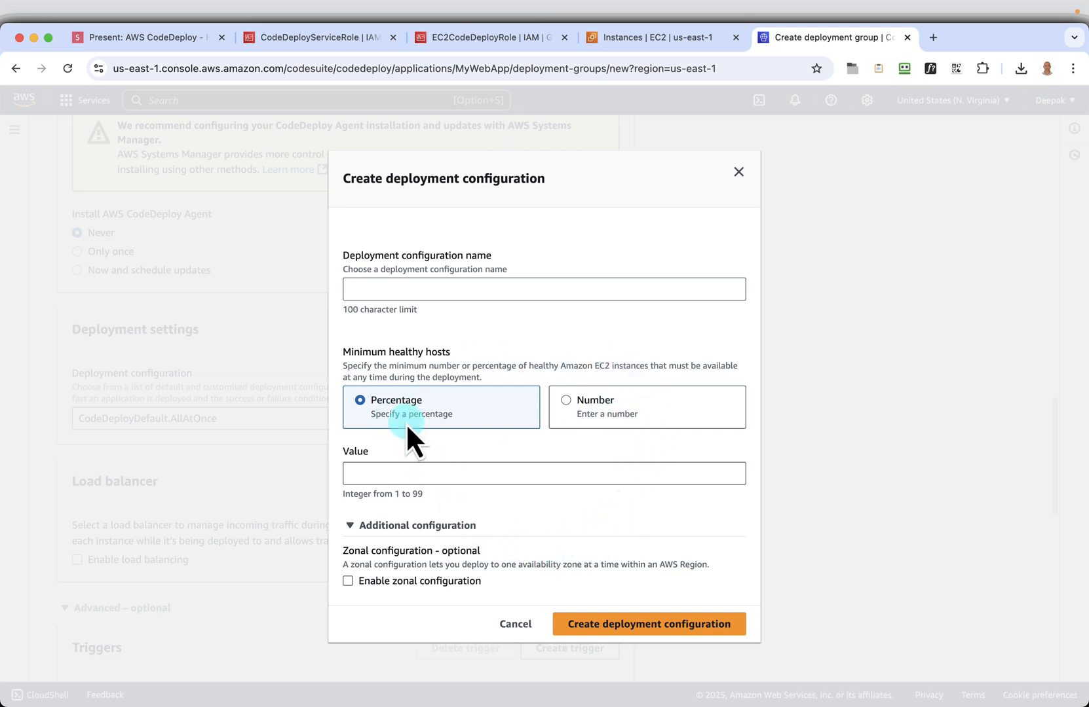
left_click(513, 628)
left_click(511, 626)
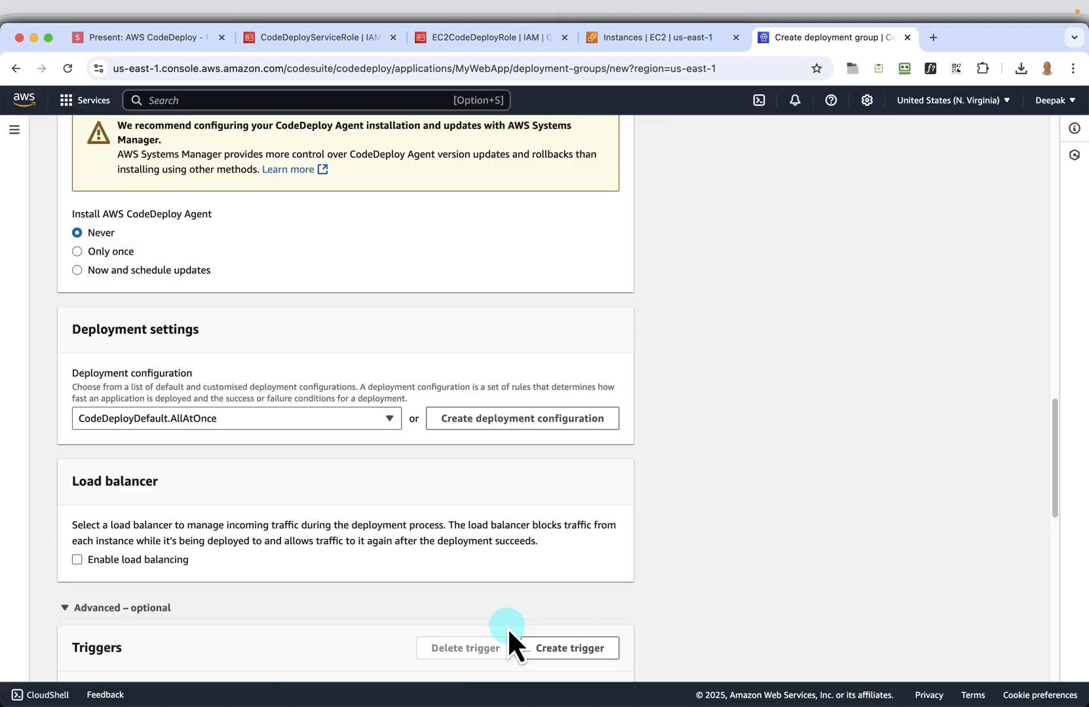
Create the MyWebApp-DeploymentGroup deployment group with the configured settings
scroll(409, 532, "down", 10)
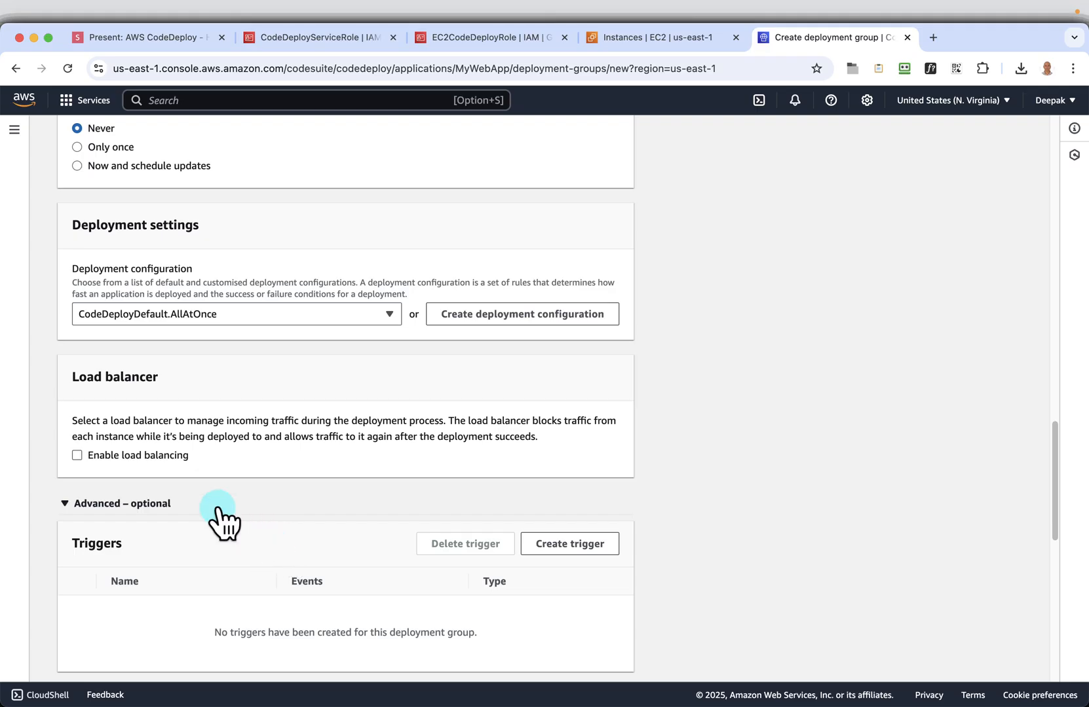
scroll(401, 564, "down", 13)
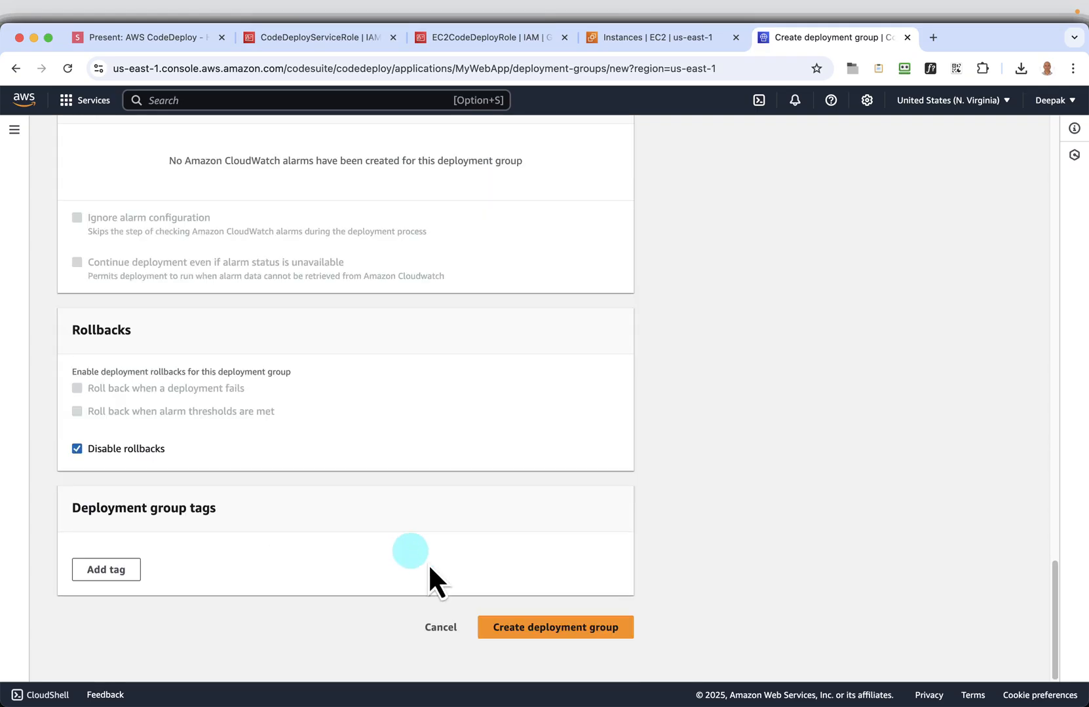
left_click(566, 630)
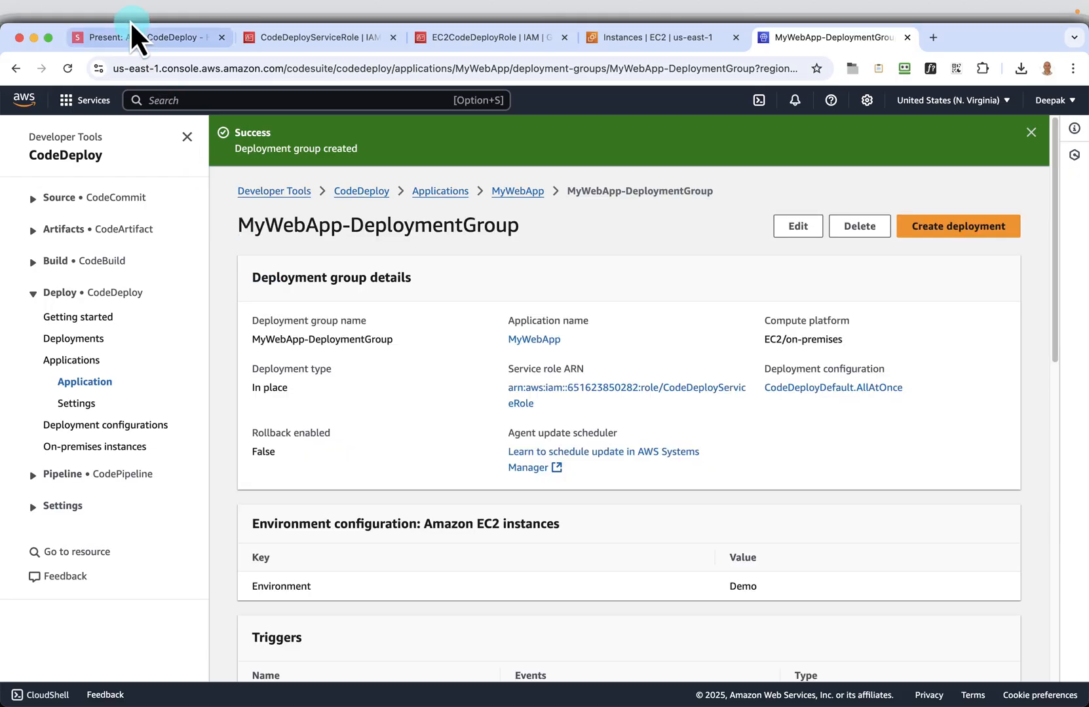
Switch to the slides, review the Rollbacks and Deployment group tags slides, and advance to the Sample Application slide
left_click(127, 39)
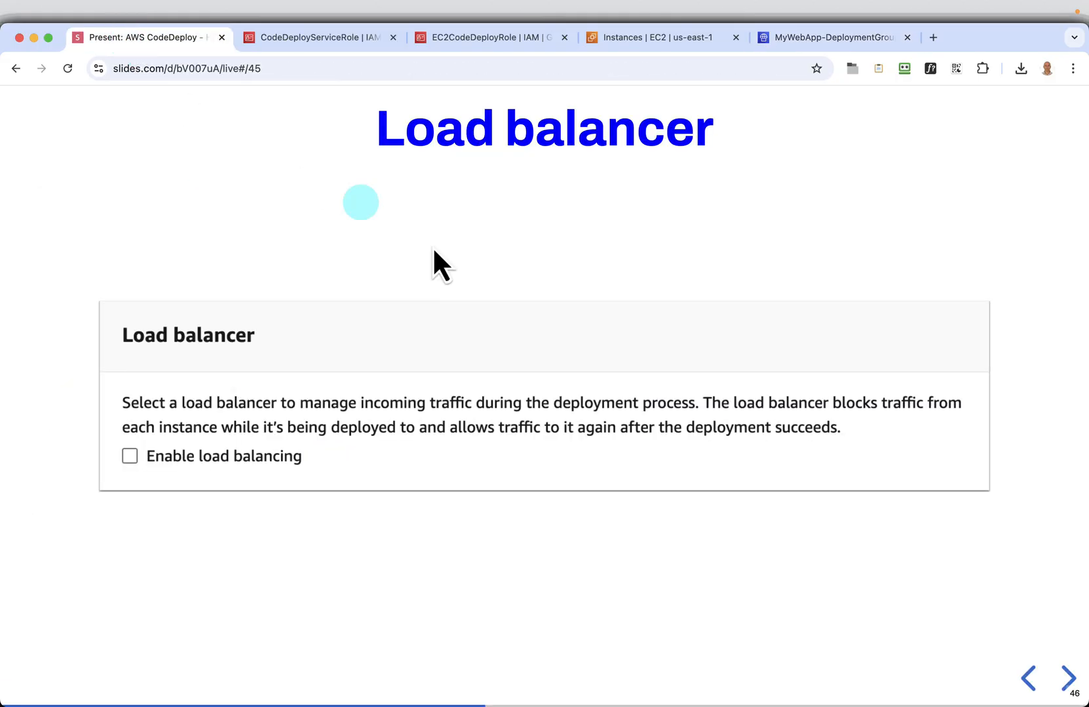
left_click(1067, 678)
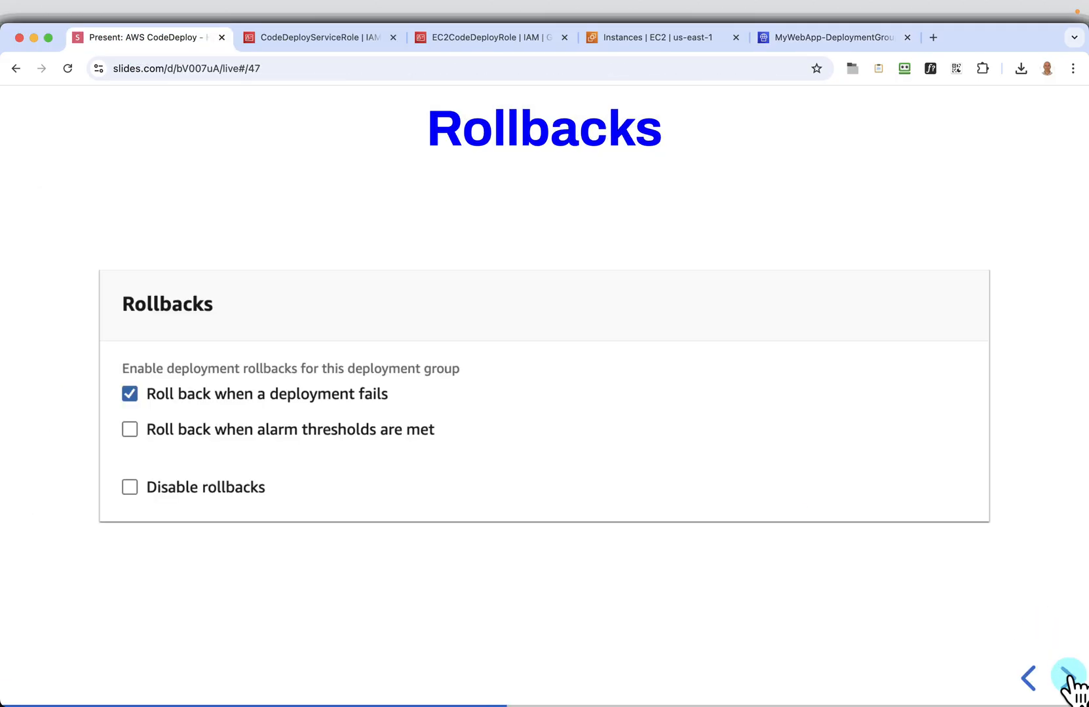
left_click(1068, 678)
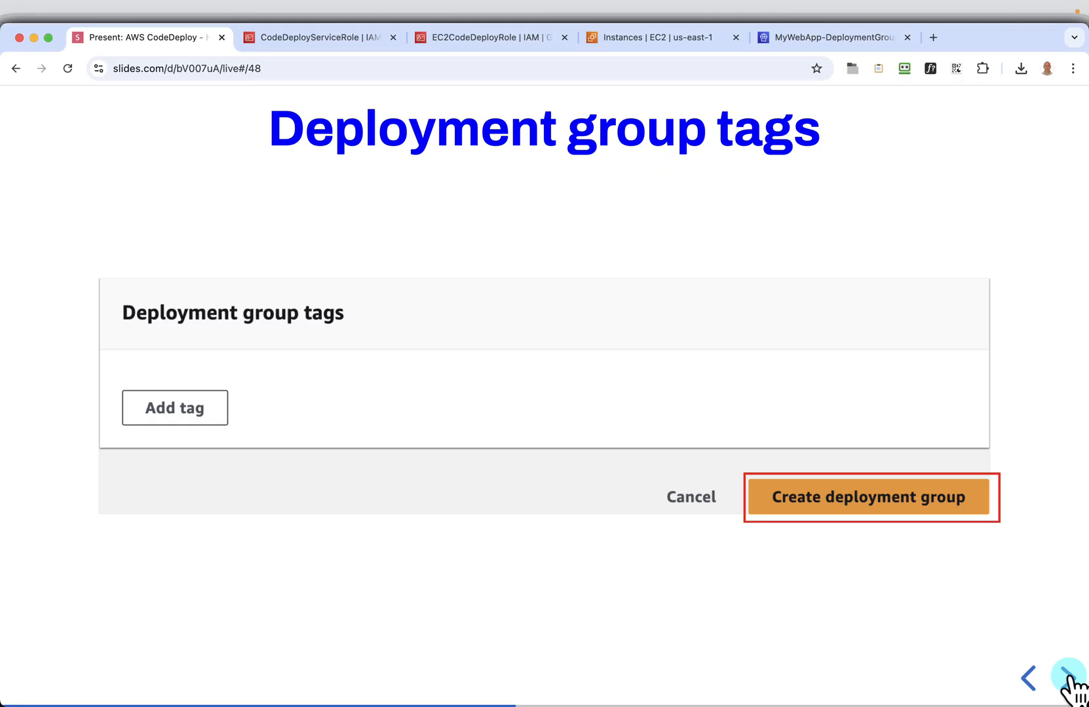
left_click(1027, 677)
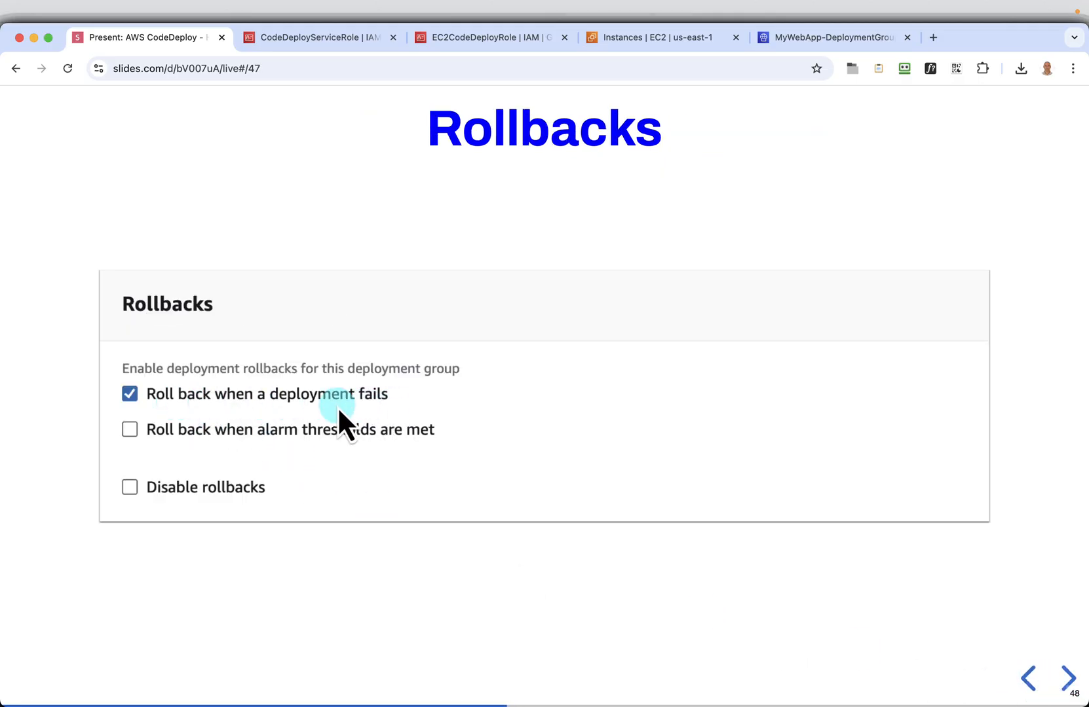
left_click(1068, 678)
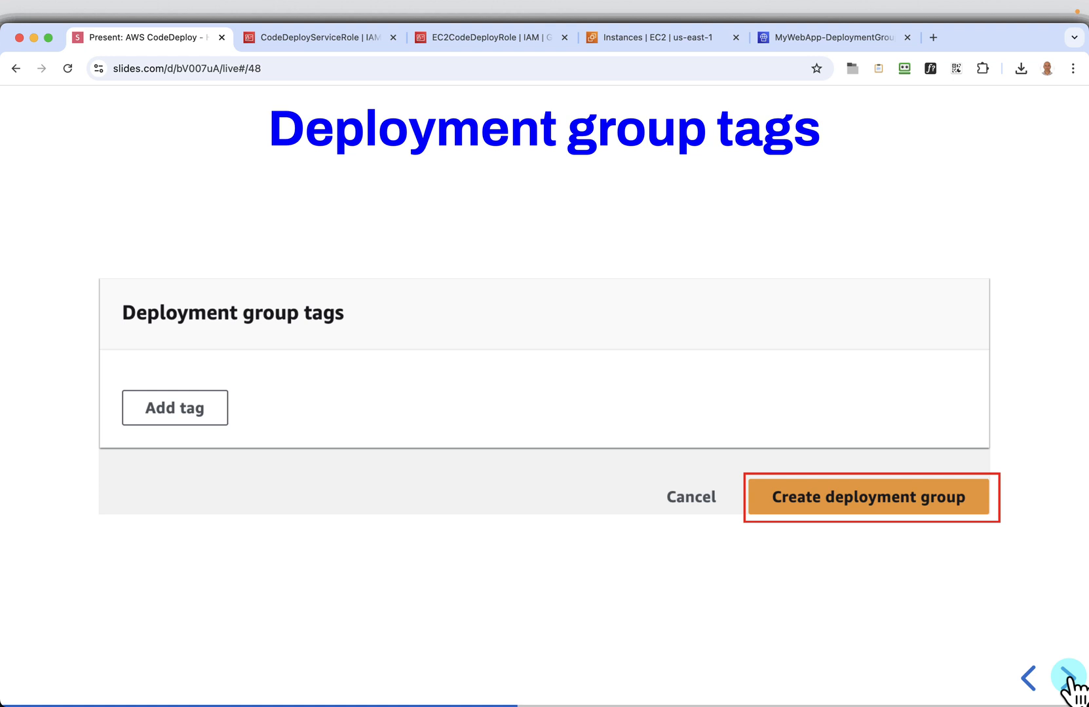
left_click(1067, 678)
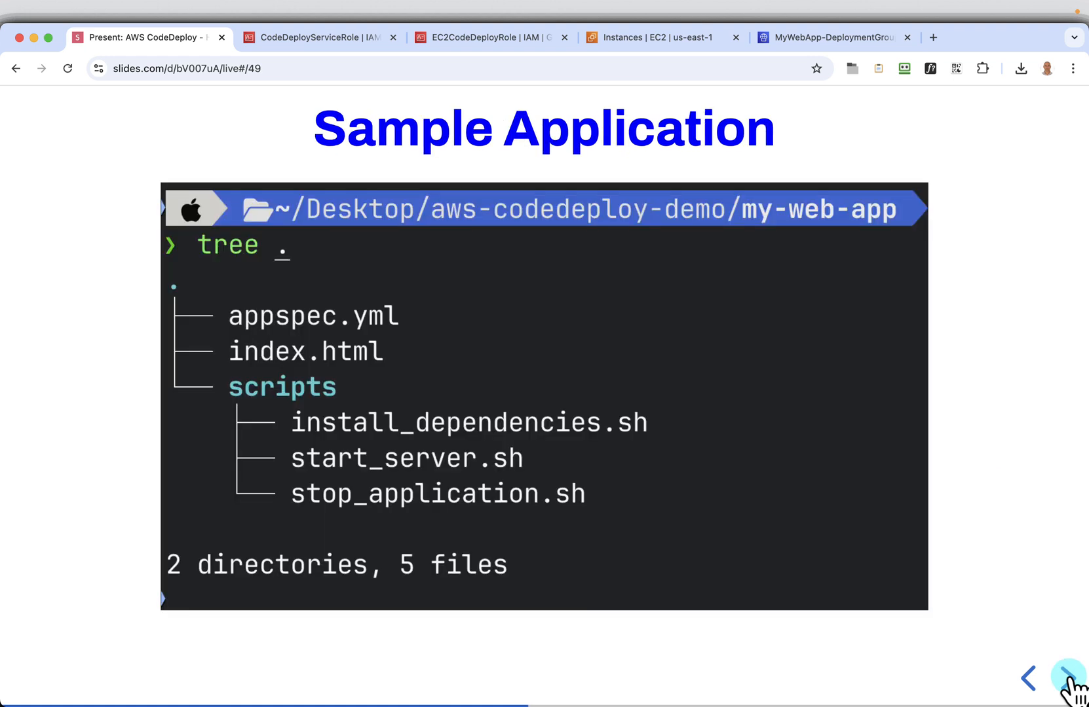
left_click(1028, 678)
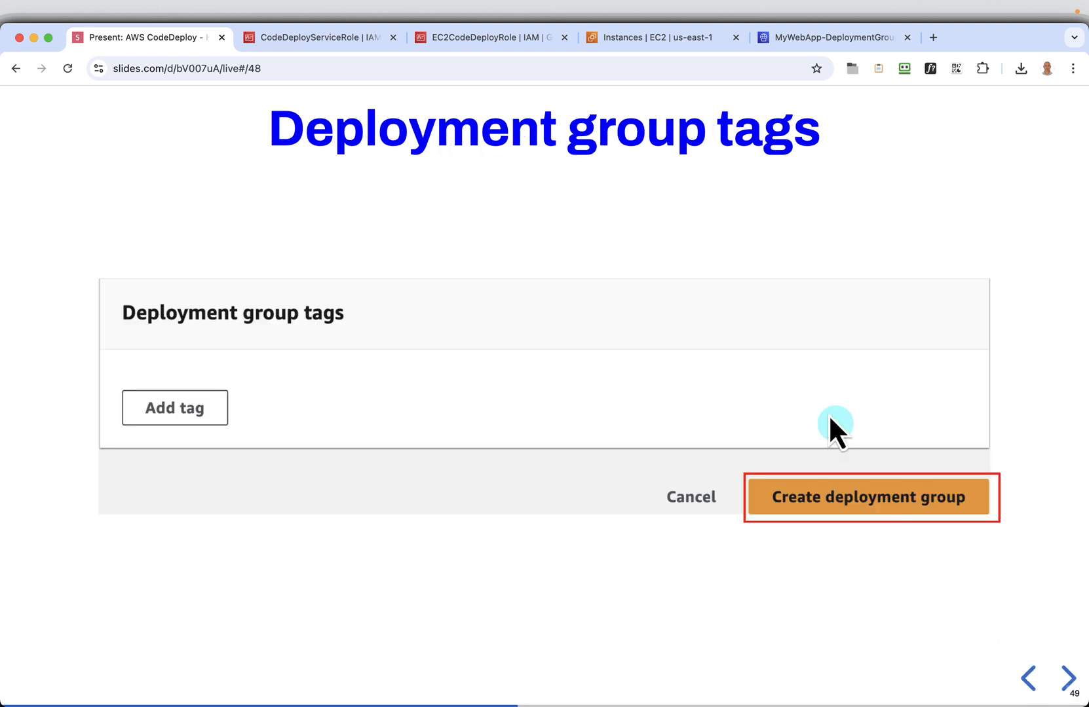
left_click(1058, 678)
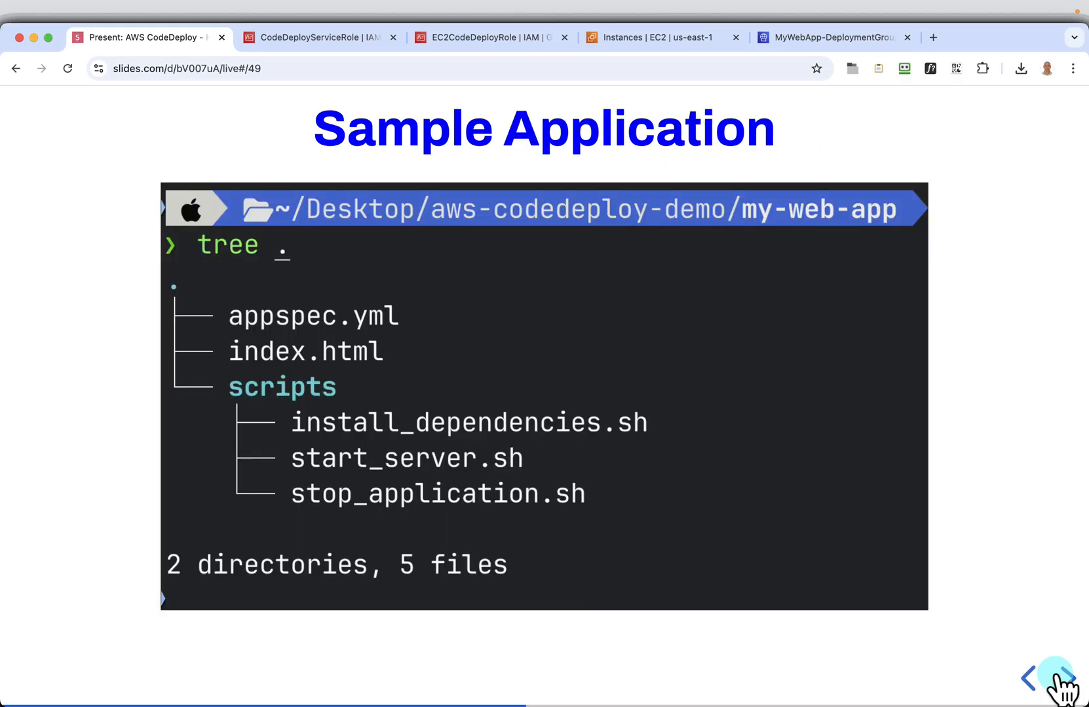
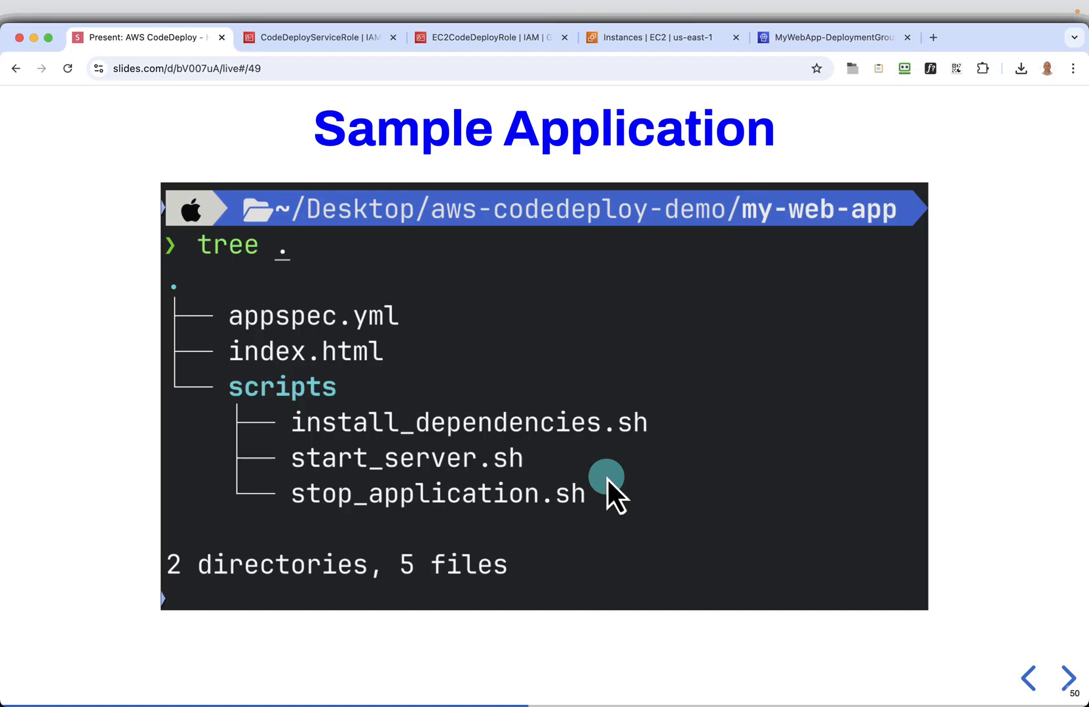
Switch to the code editor, open index.html and remove the 2.0 version number from the page title
key("super+Tab")
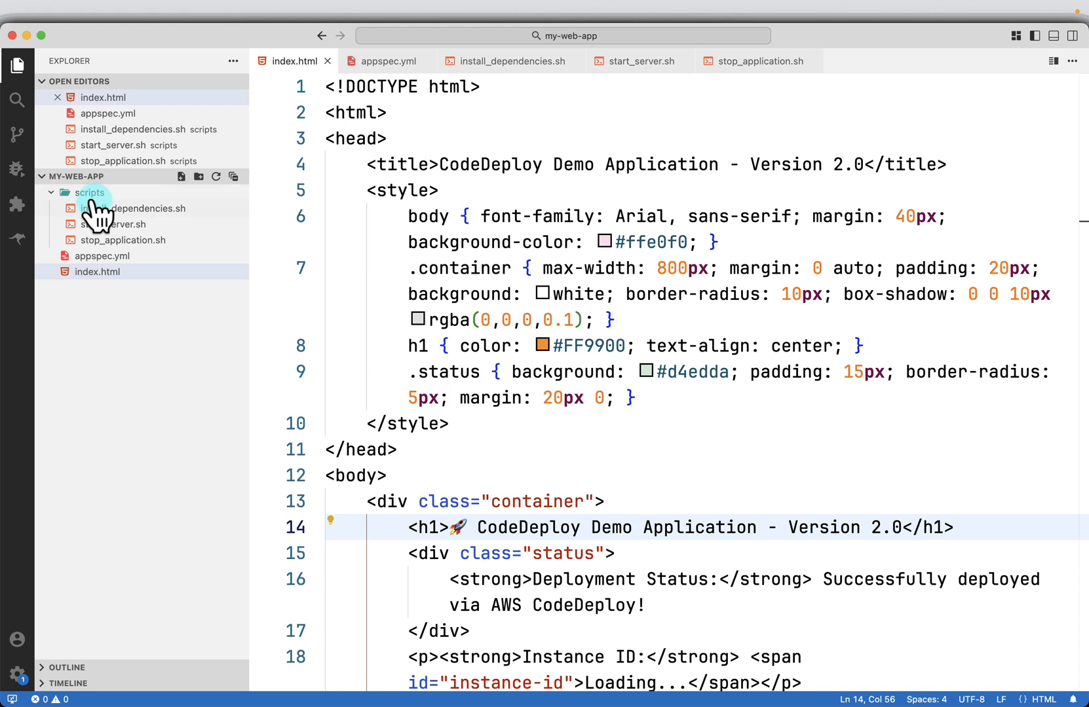
left_click(105, 272)
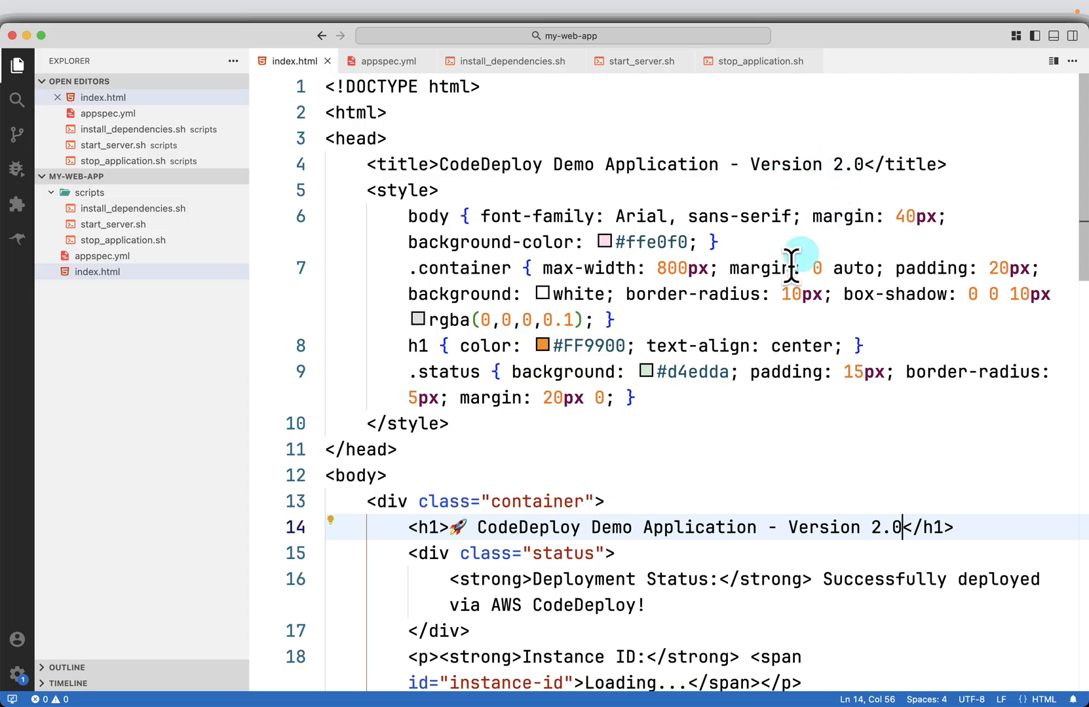
scroll(775, 291, "down", 10)
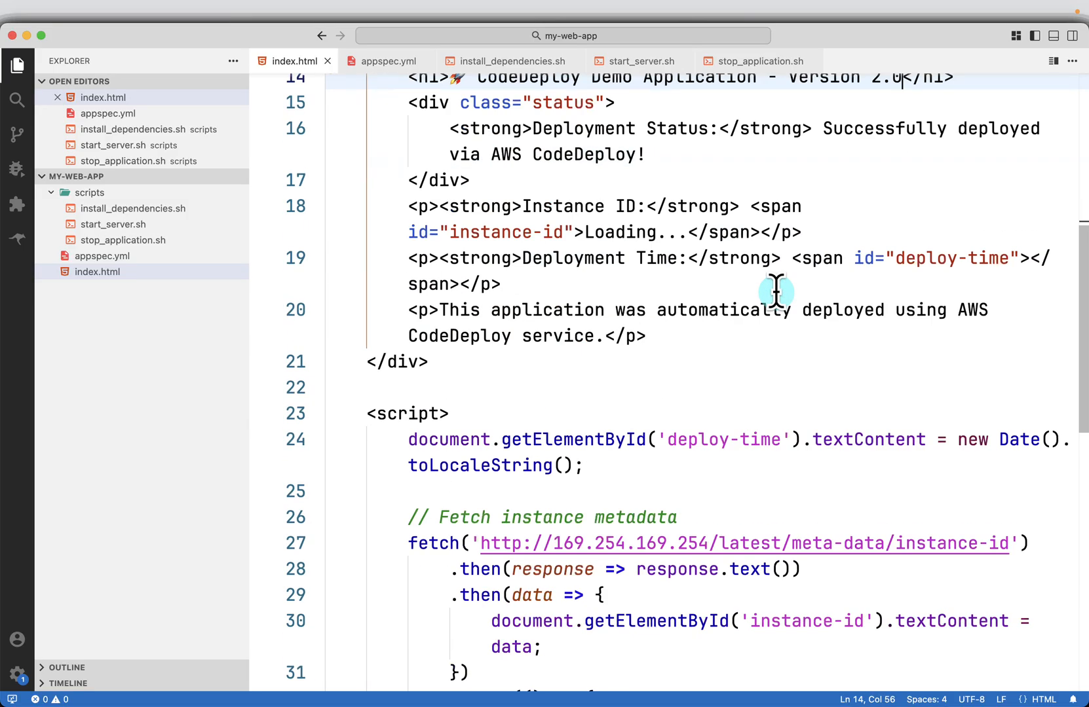
scroll(776, 292, "up", 10)
left_click(833, 164)
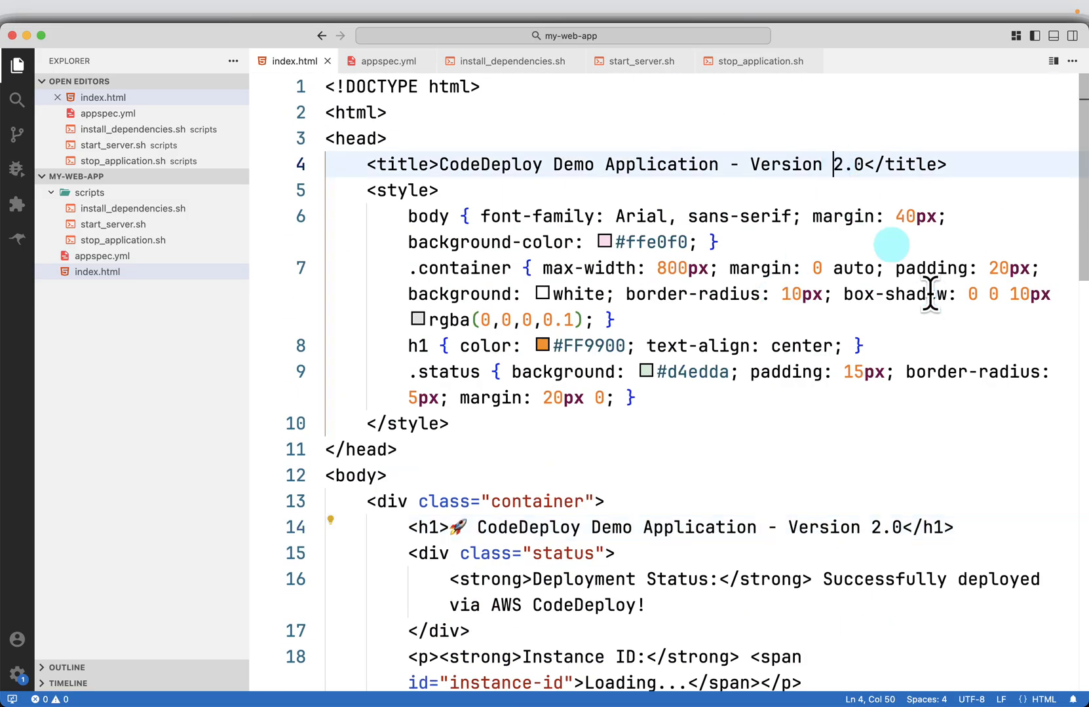
key("Delete")
key("Delete")
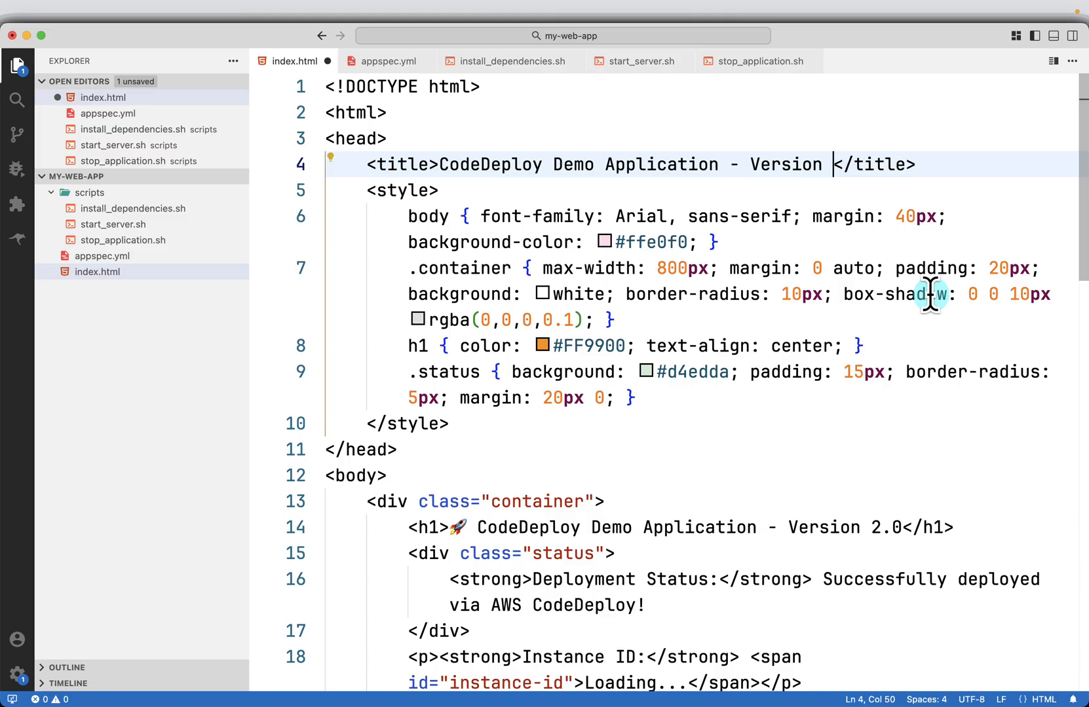
key("BackSpace")
Remove the 2.0 version number from the h1 heading in index.html and save the file
key("Down")
key("Down")
key("Down")
key("Down")
key("Down")
key("Down")
key("Down")
key("Down")
key("Down")
key("Down")
key("Down")
key("Down")
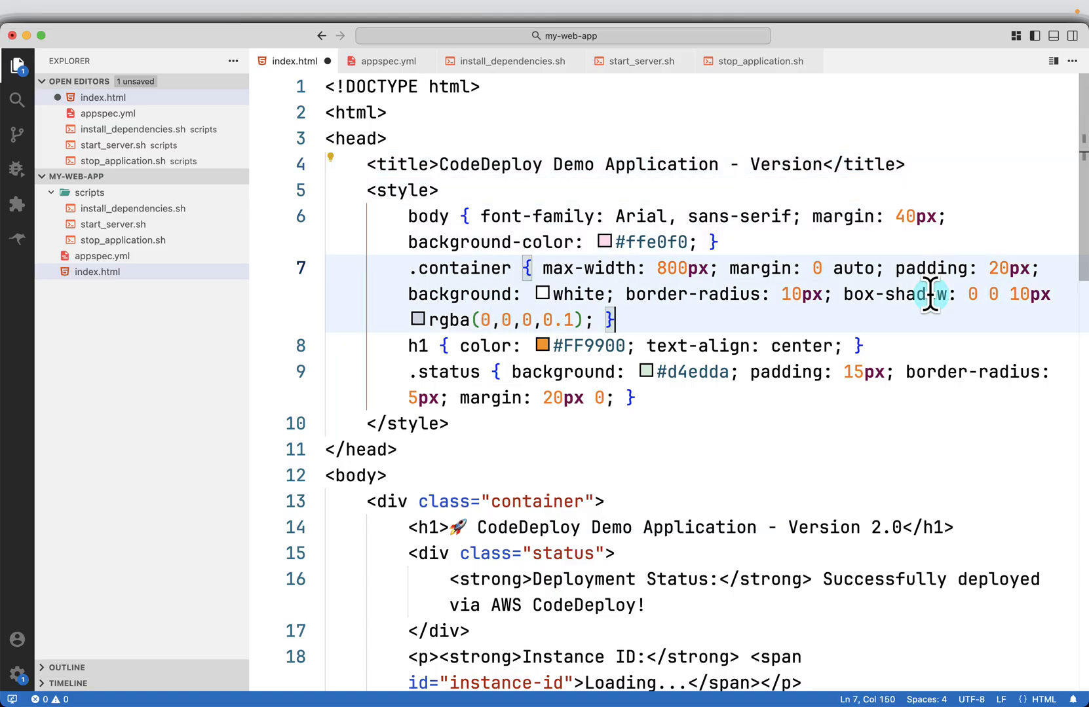
key("Down")
key("Down")
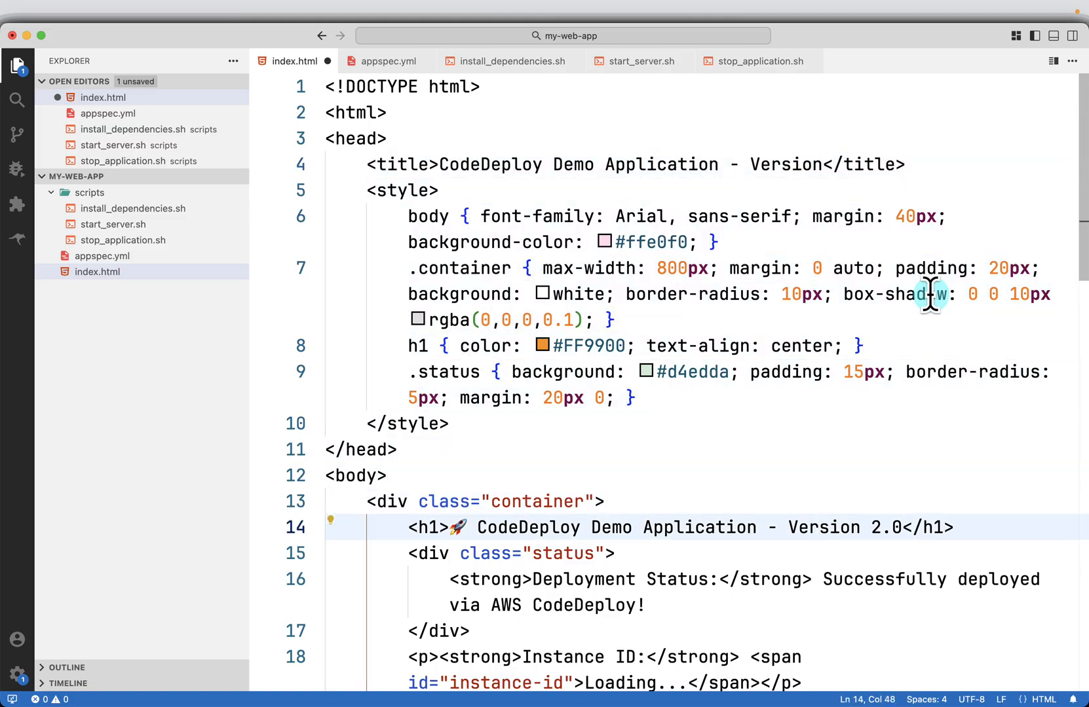
key("BackSpace")
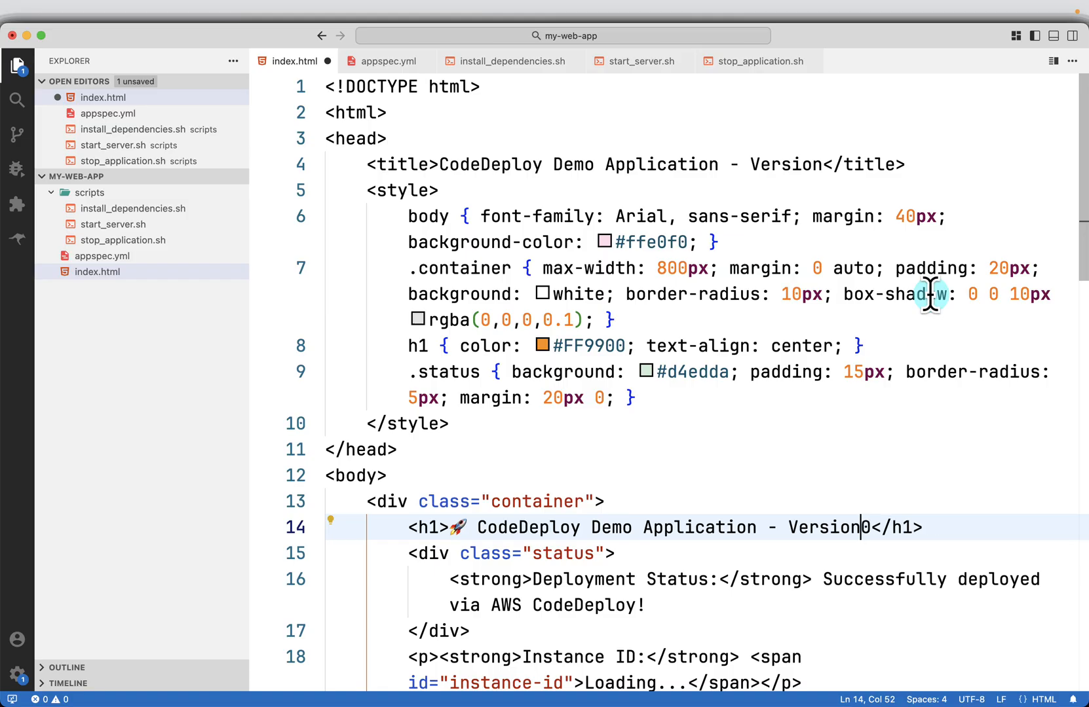
key("super+s")
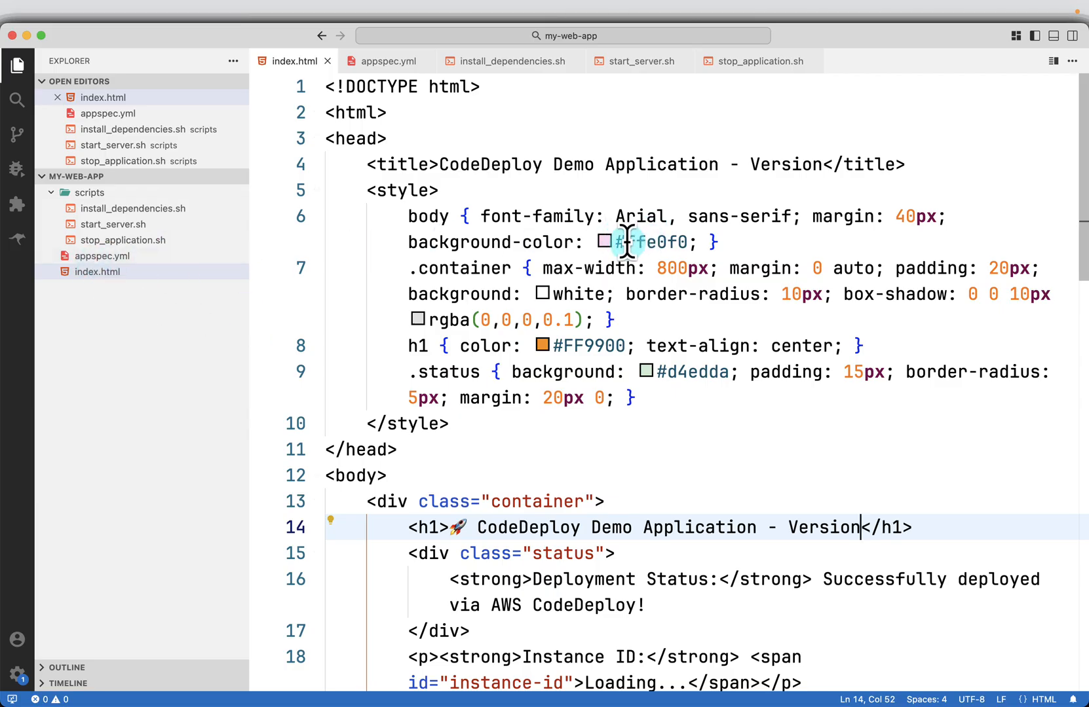
Review the rest of index.html, and examine the files, permissions and hooks sections of appspec.yml
scroll(643, 423, "down", 8)
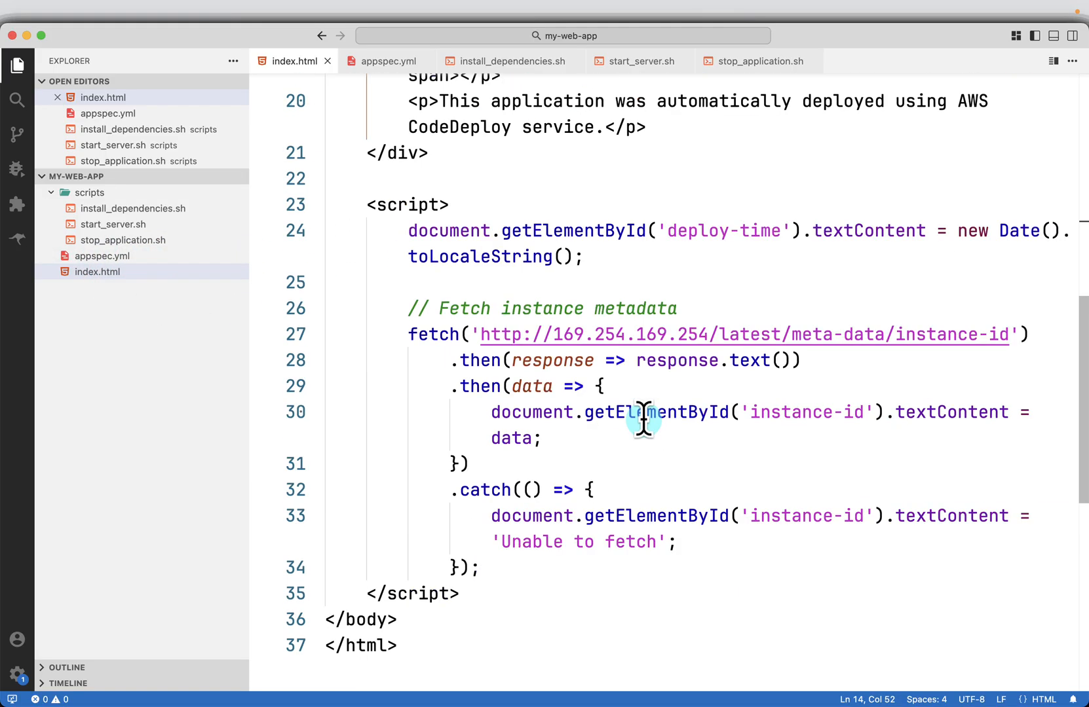
scroll(644, 418, "up", 6)
left_click(91, 257)
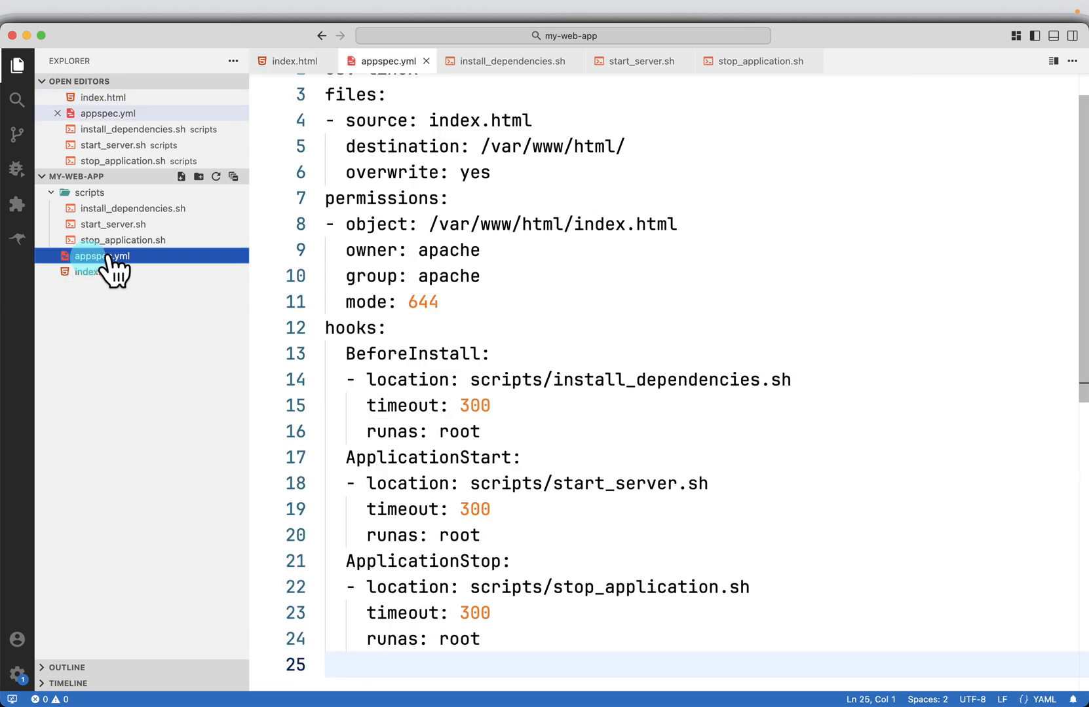
scroll(719, 325, "up", 2)
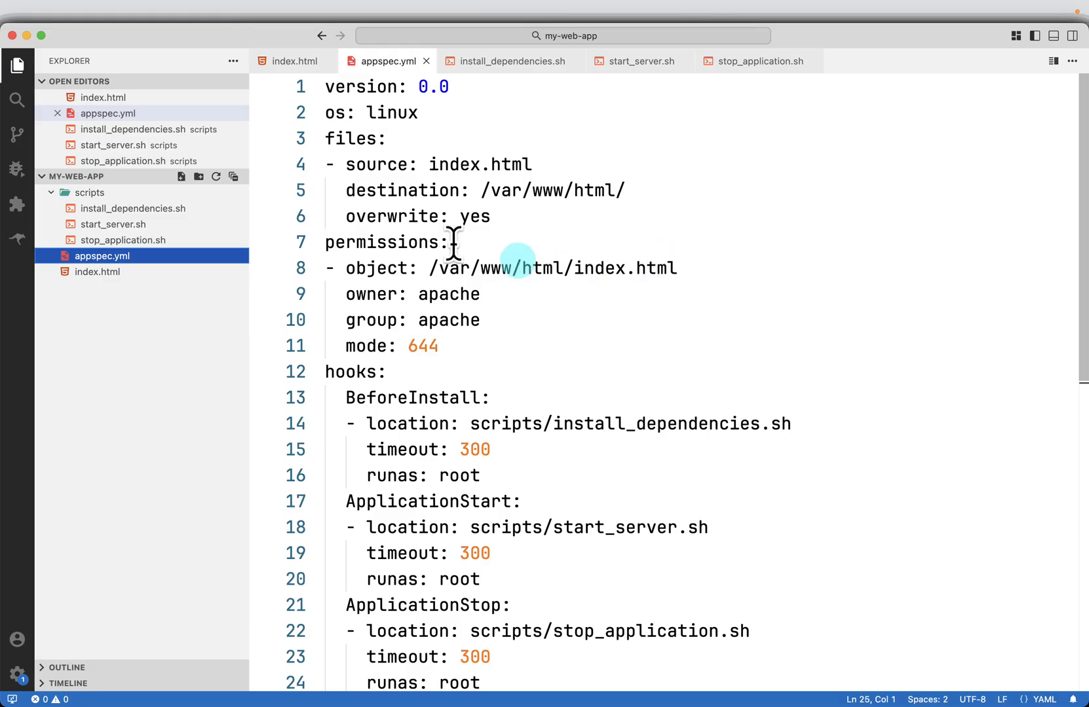
left_click_drag(365, 167, 471, 168)
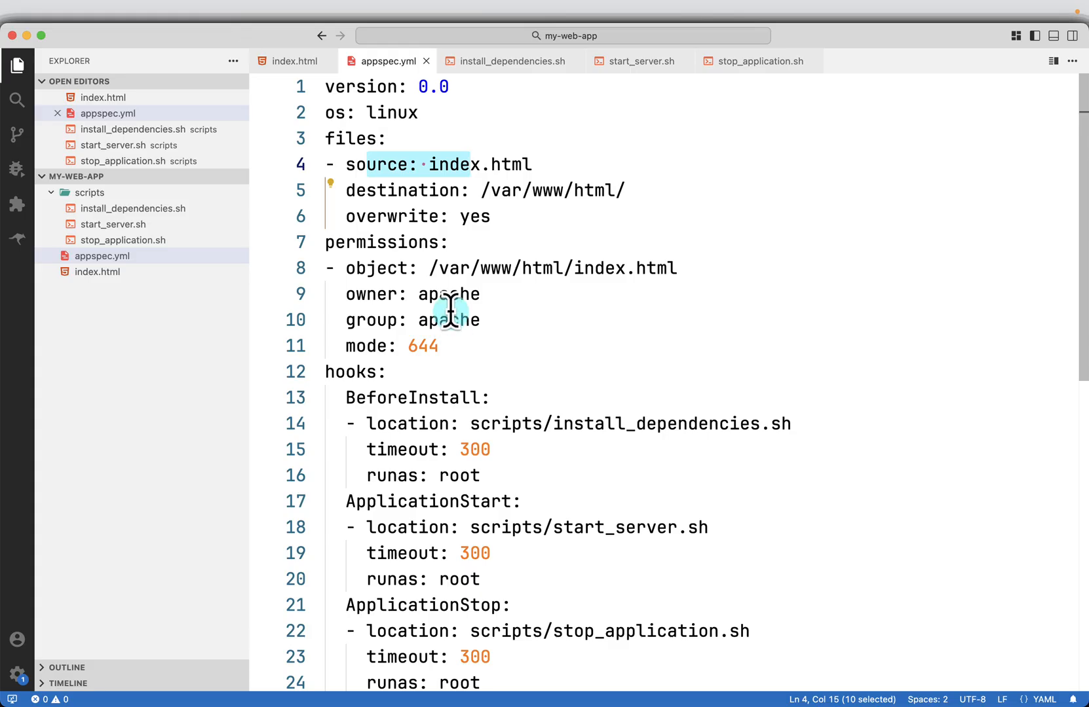
scroll(625, 389, "down", 3)
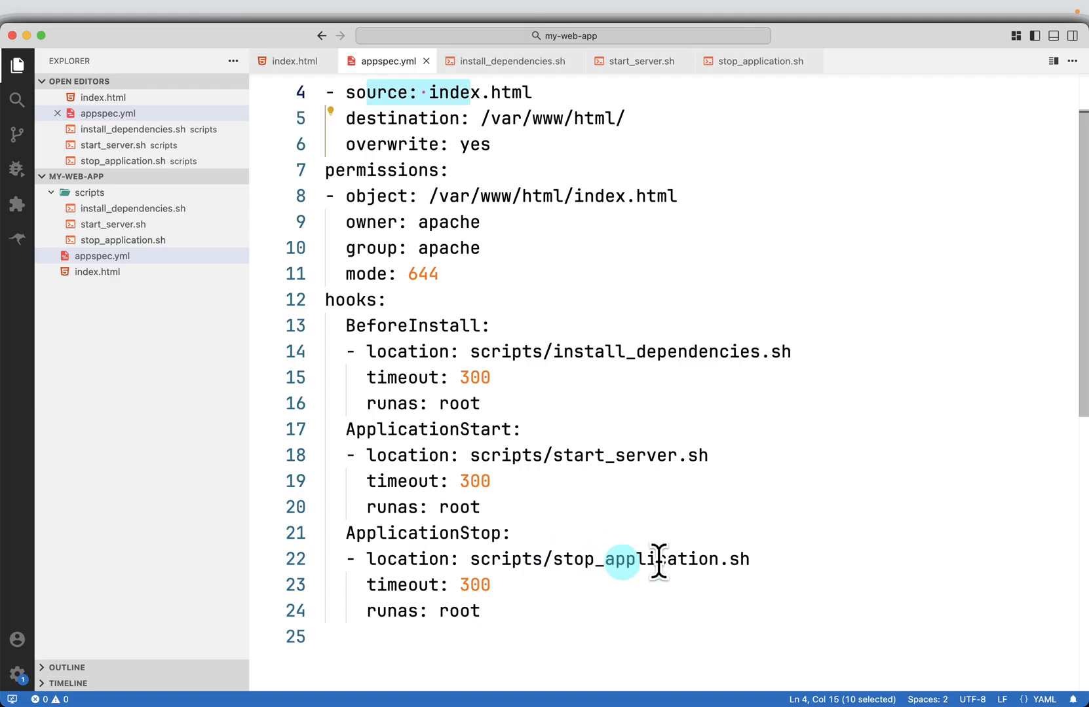
Review the install_dependencies.sh, start_server.sh and stop_application.sh scripts, and return to appspec.yml
left_click(115, 210)
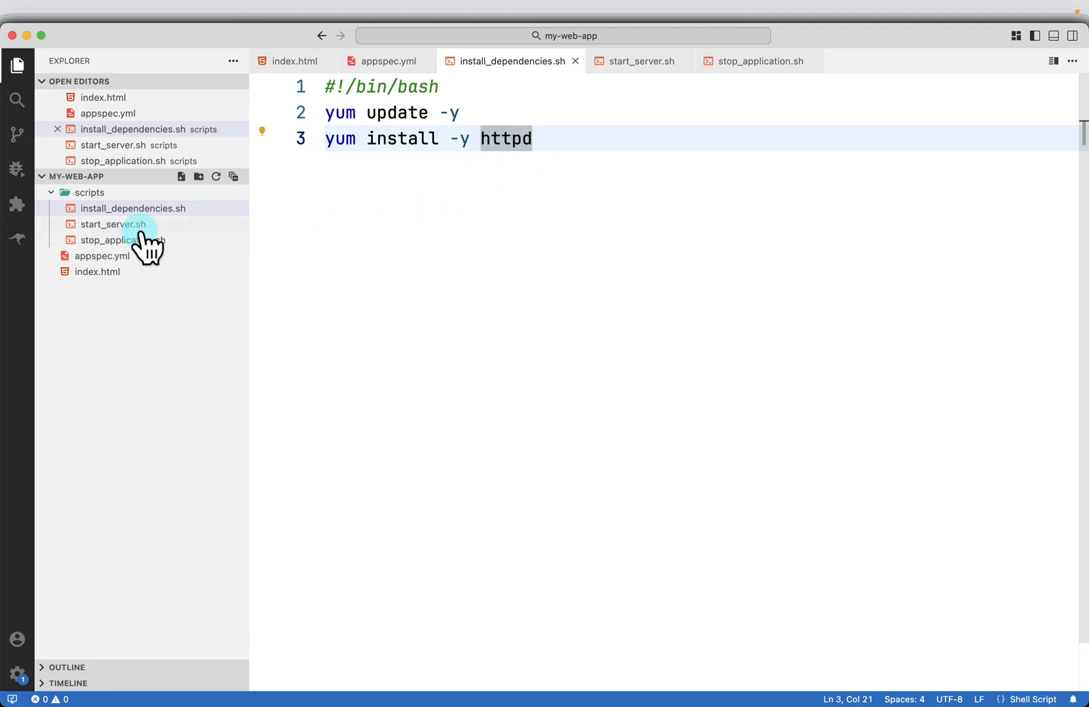
left_click(108, 224)
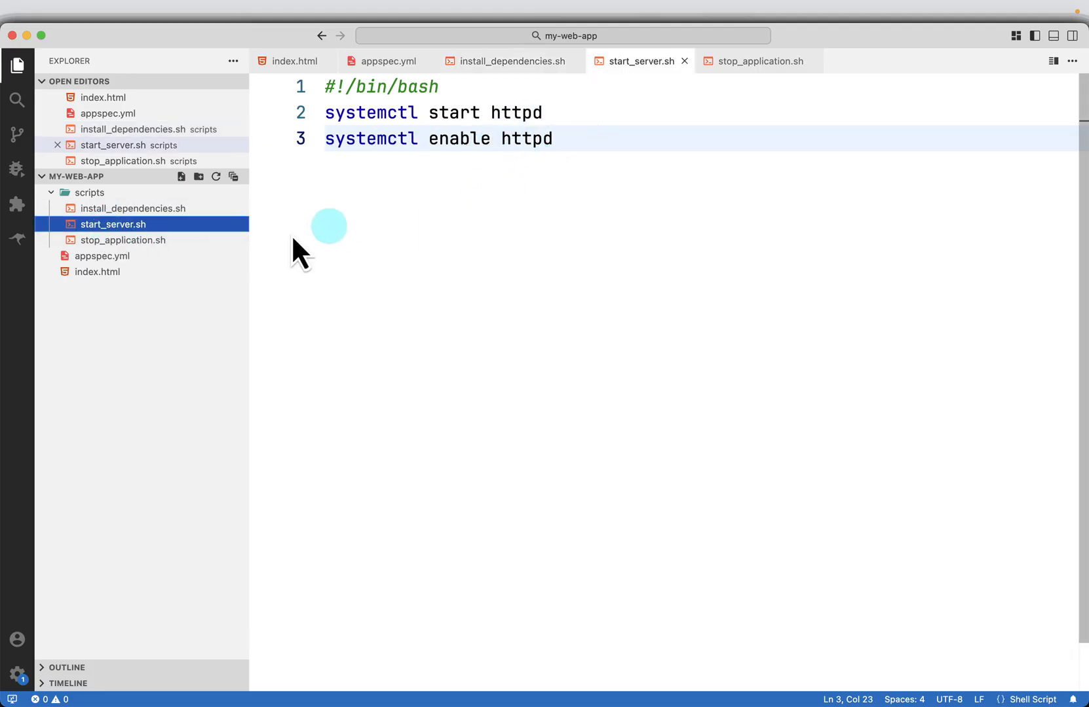
left_click(94, 241)
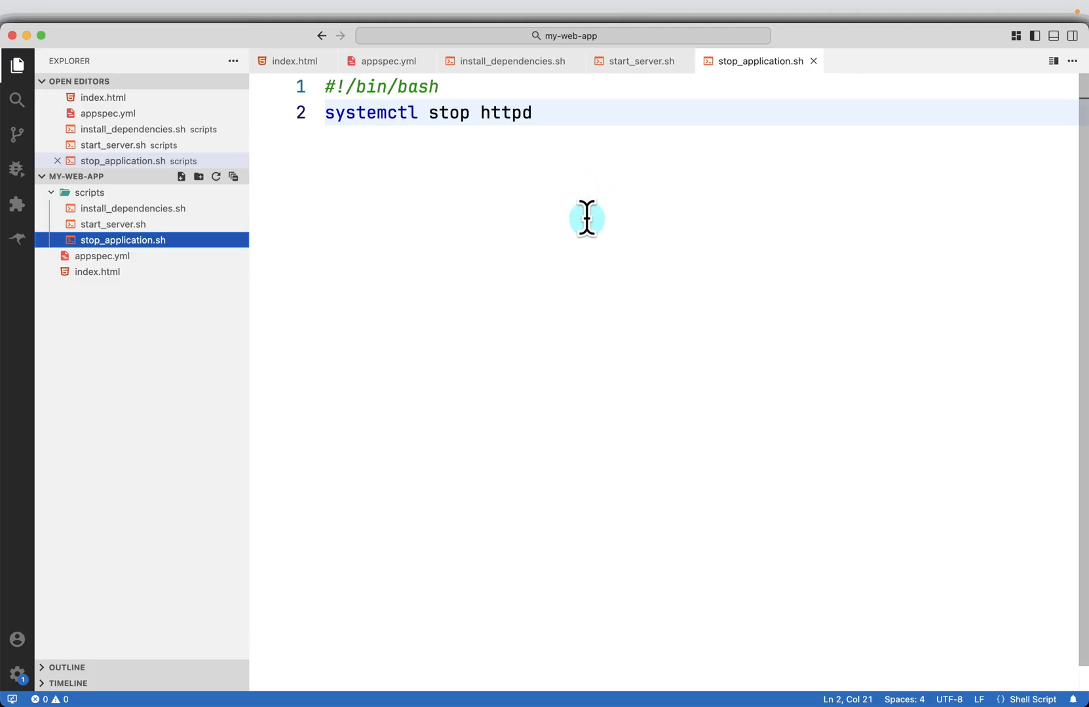
left_click(136, 224)
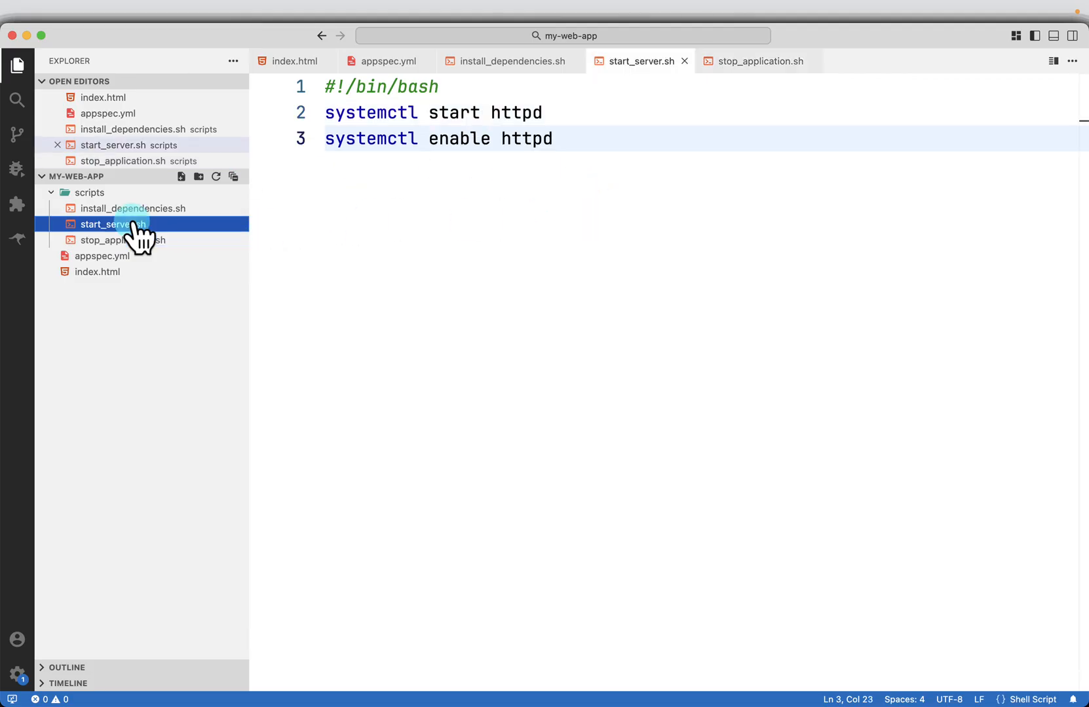
left_click(167, 210)
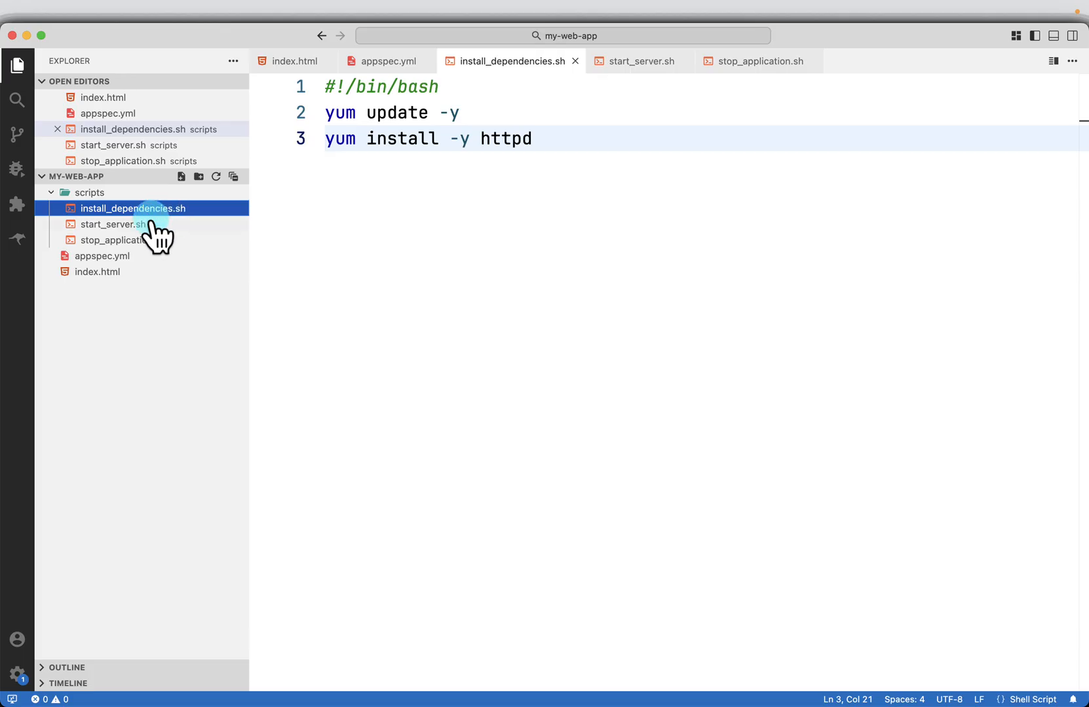
left_click(110, 257)
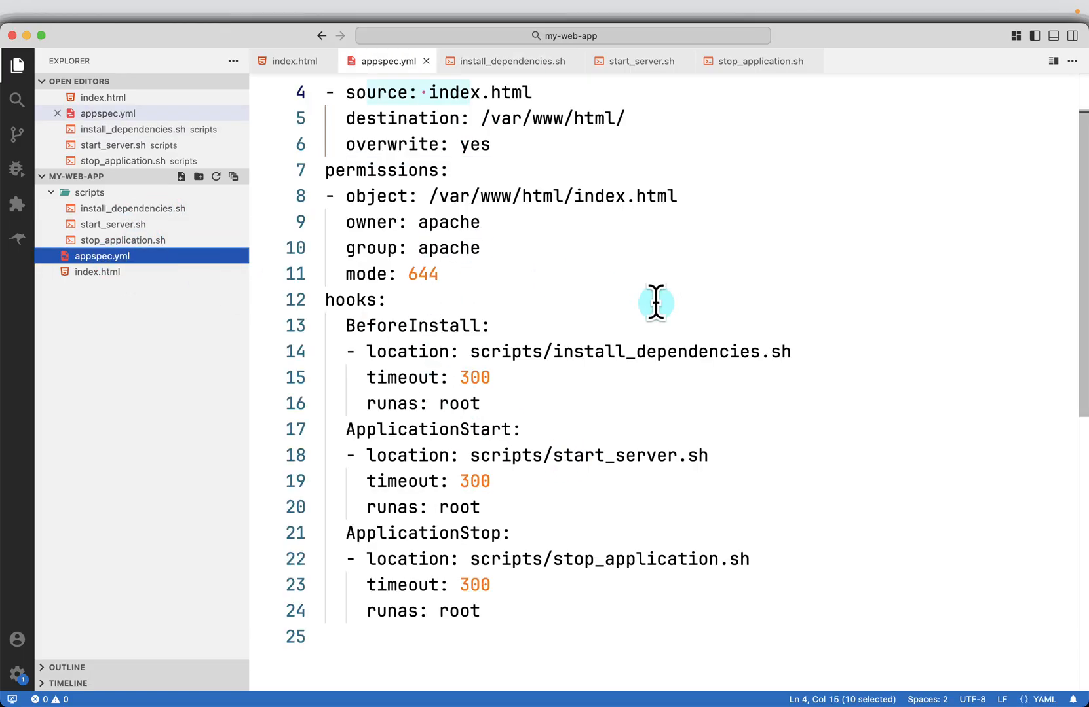
Switch to the slides in the browser and advance from Sample Application to the chmod +X scripts/*.sh slide
key("super+Tab")
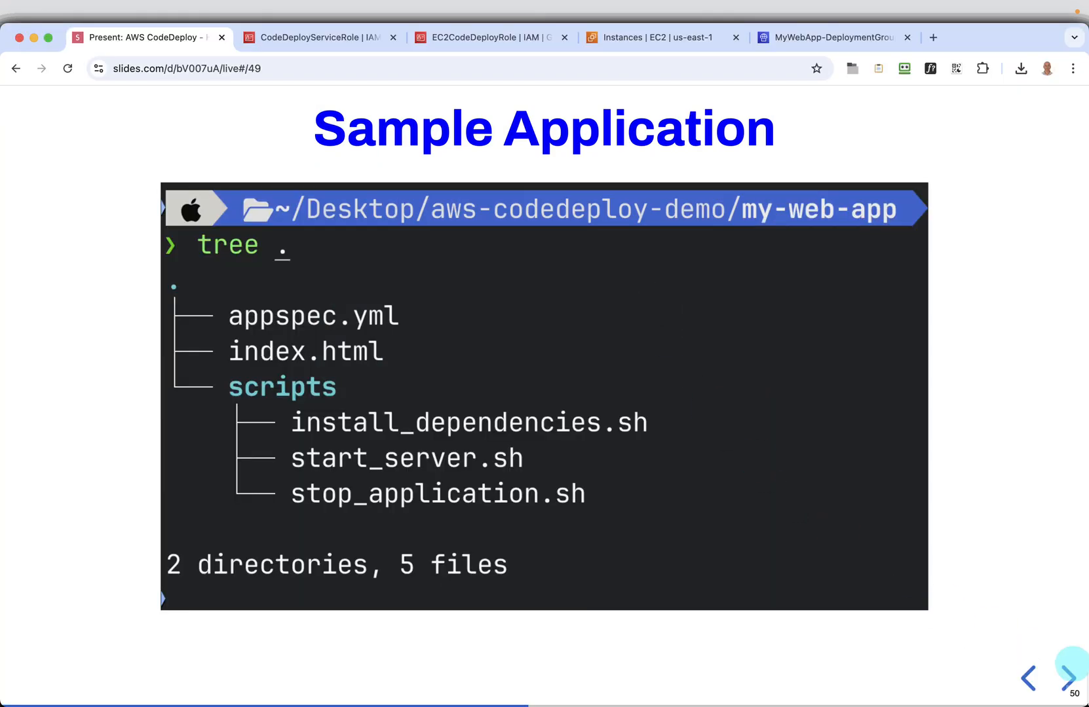
left_click(1068, 680)
left_click(1067, 680)
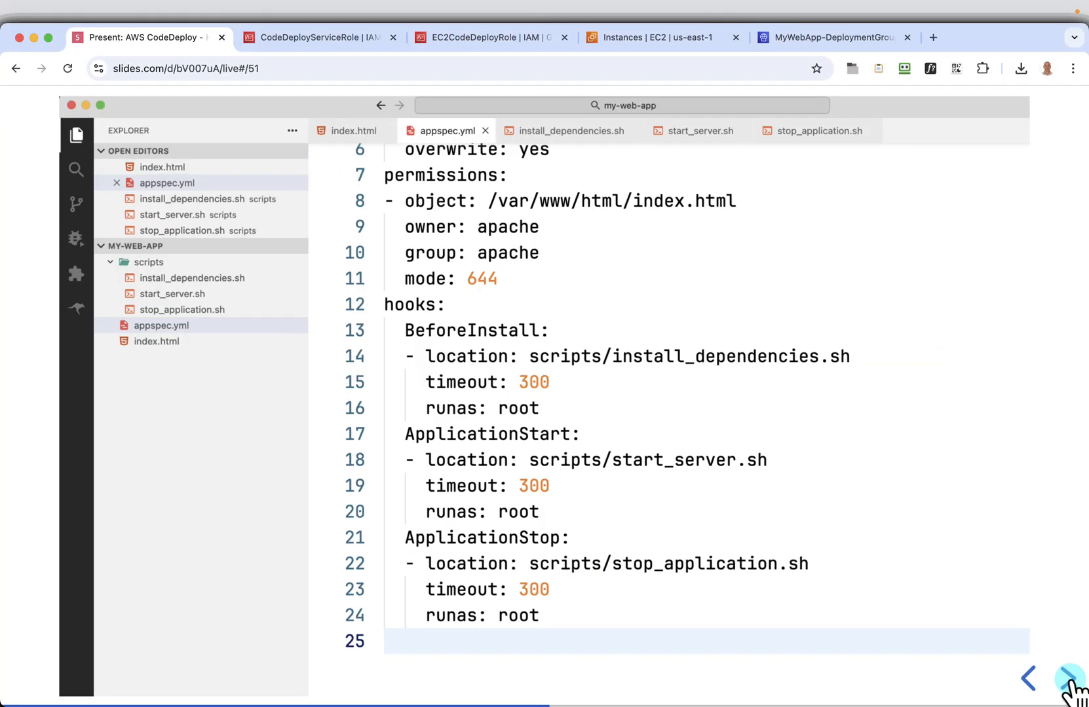
left_click(1068, 679)
left_click(1067, 680)
left_click(1068, 680)
left_click(1067, 680)
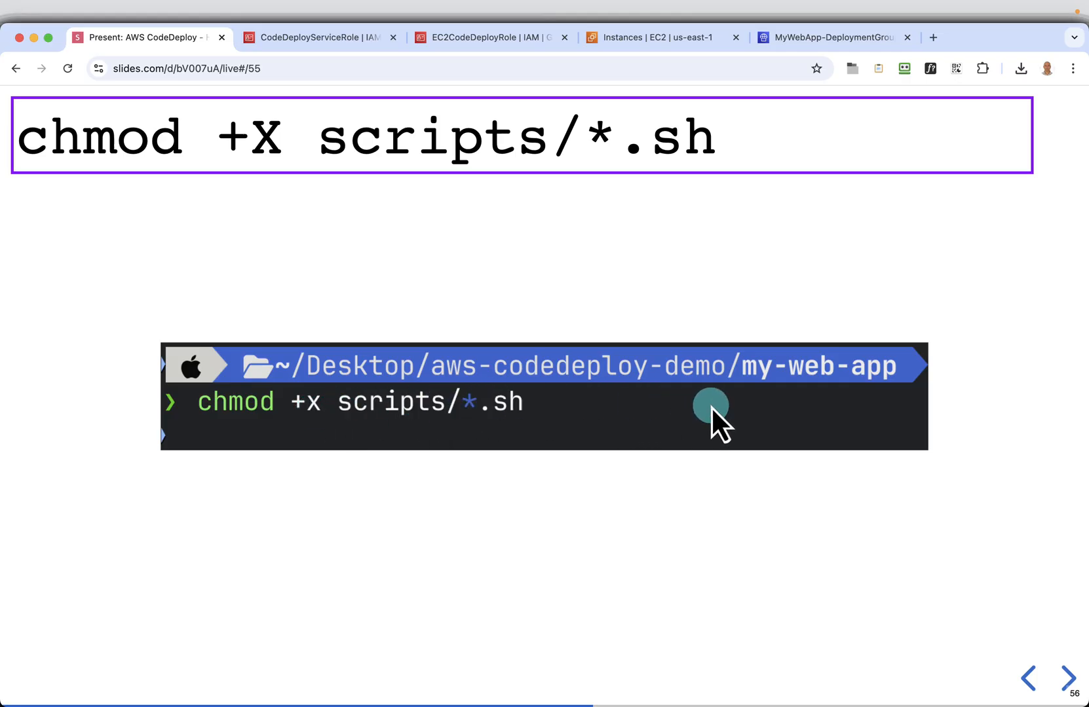
Switch to the terminal, change into the my-web-app directory and run chmod +X scripts/*.sh
key("super+Tab")
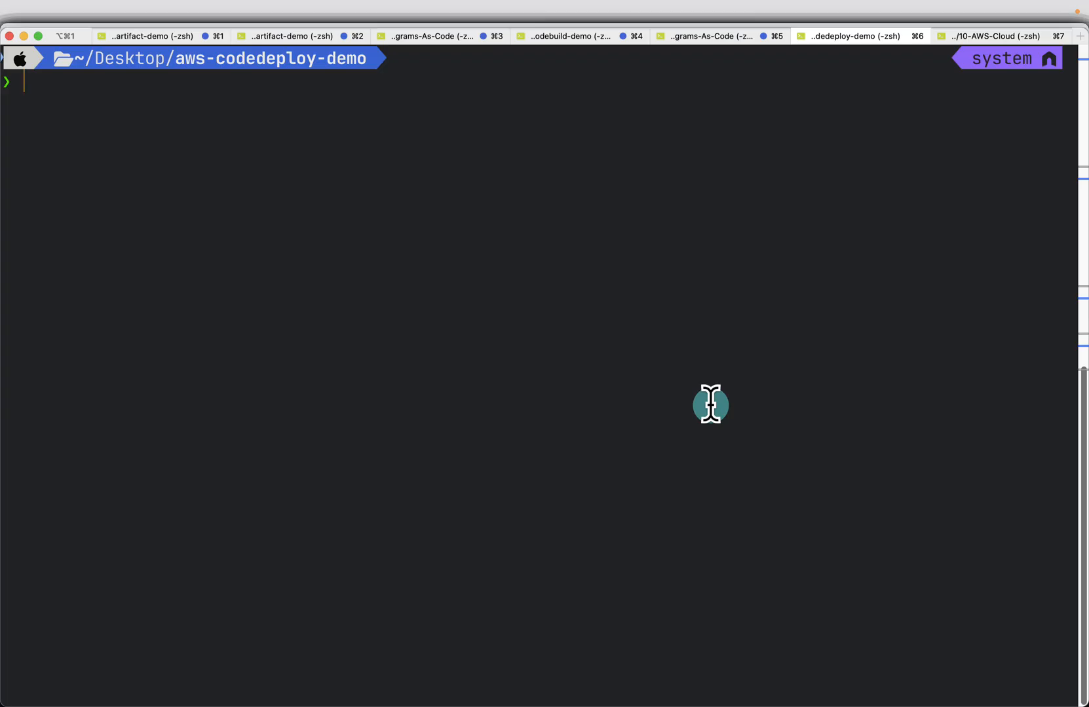
type("ls")
key("Return")
type("cd ")
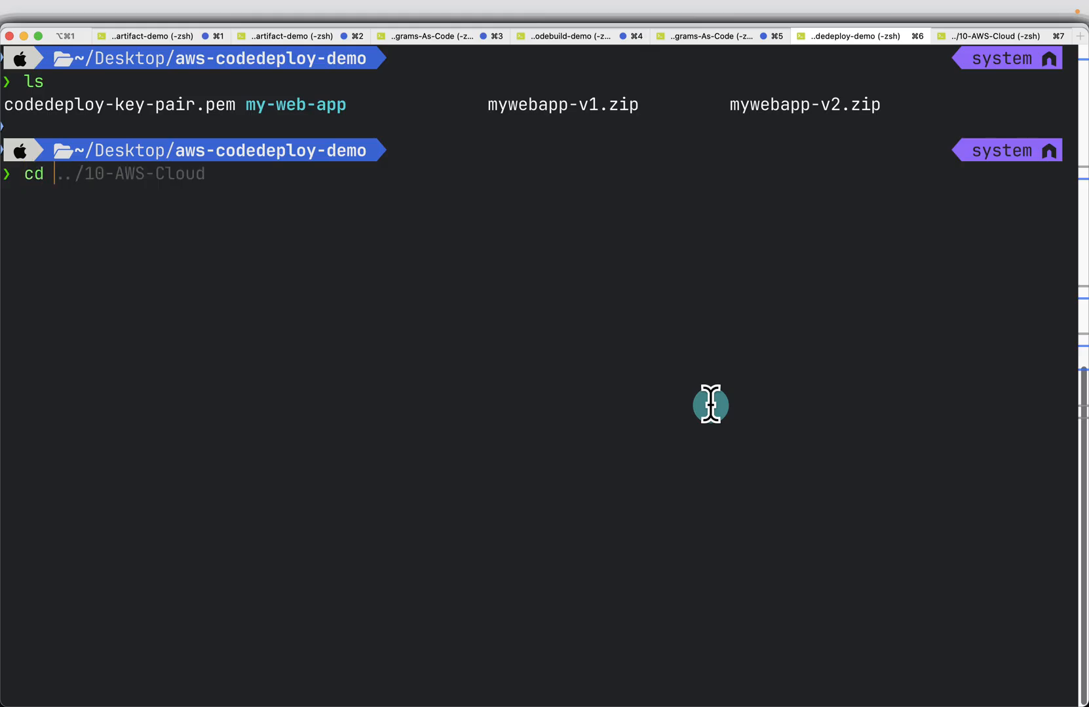
type("my")
key("Tab")
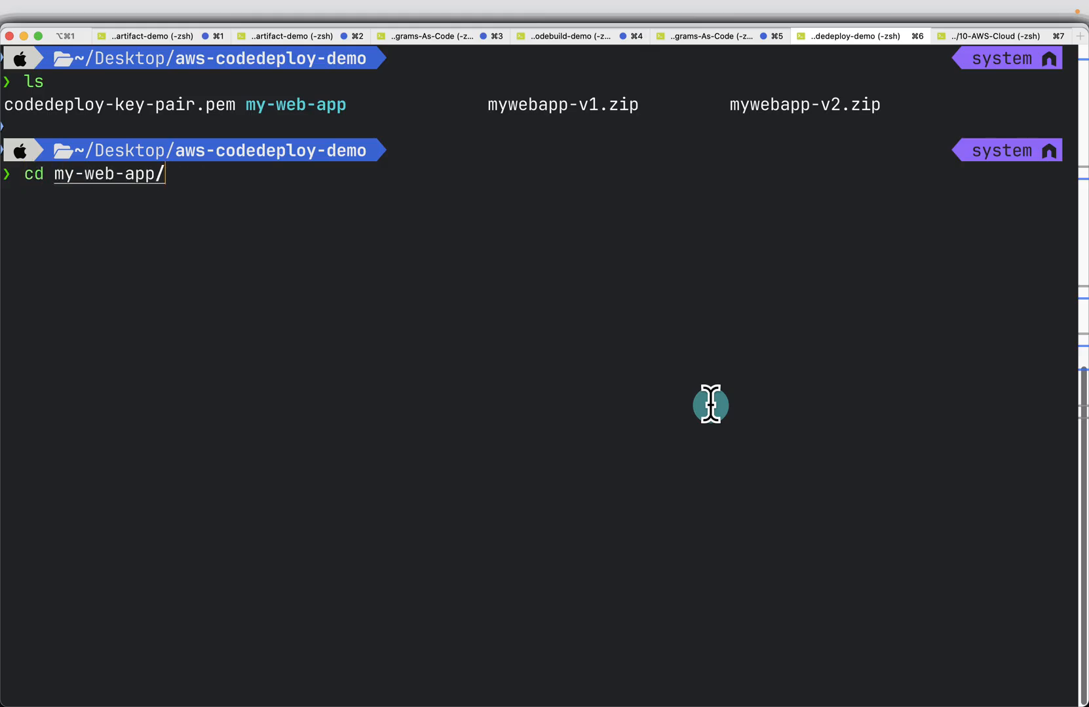
key("Return")
type("chmod +X scripts/*.sh")
key("Return")
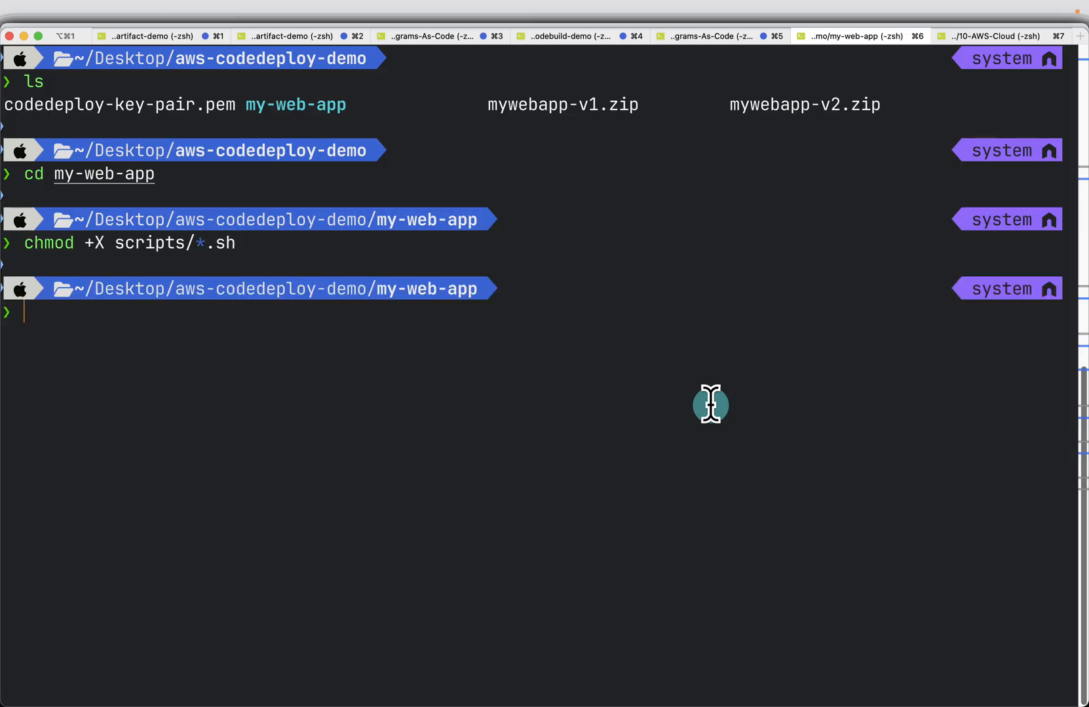
Switch back to the slides and advance to the Create S3 bucket slide to check the bucket name
key("super+Tab")
key("Right")
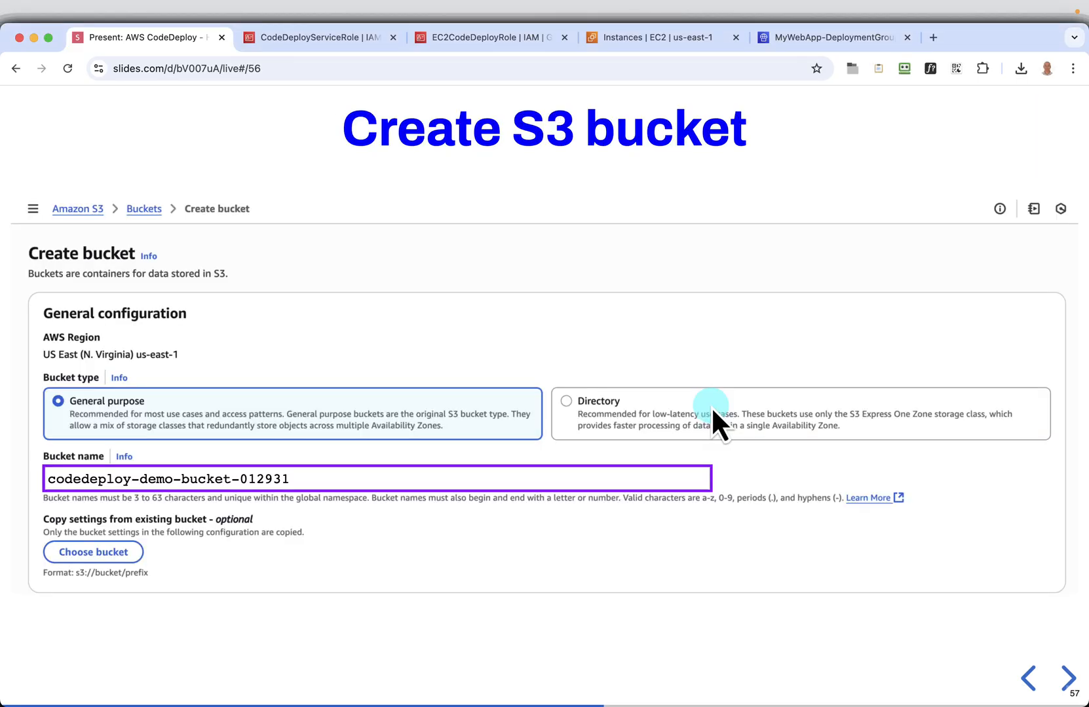
mouse_move(694, 476)
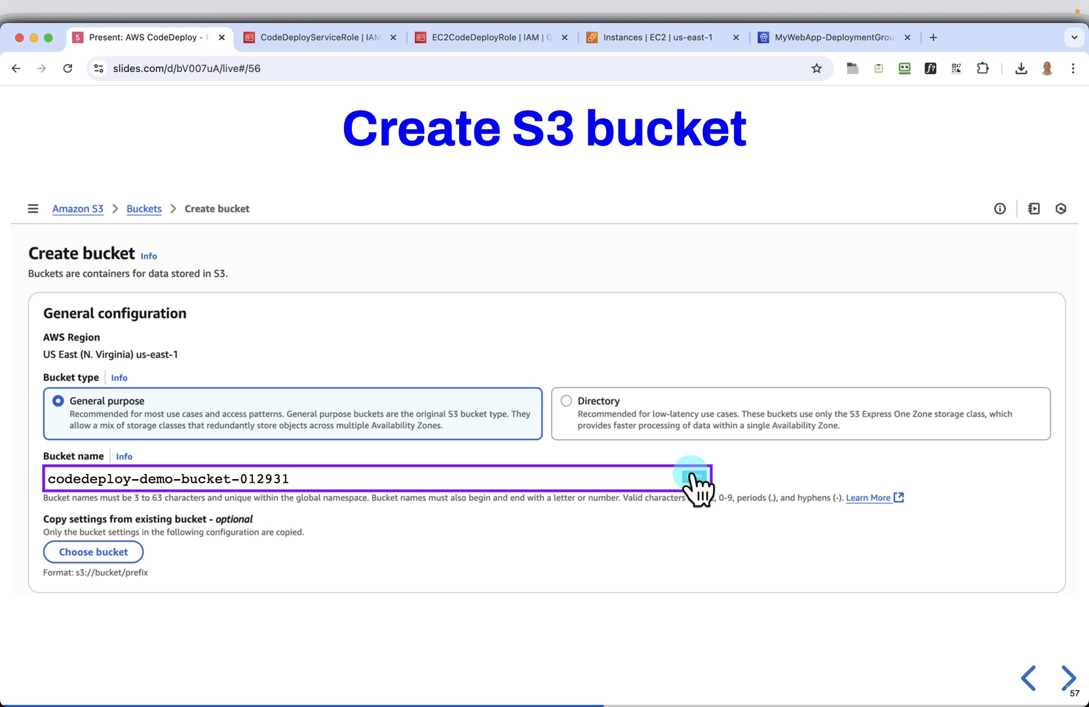
Search the AWS console for s3 and open the S3 service in a new browser tab
left_click(827, 40)
left_click(275, 100)
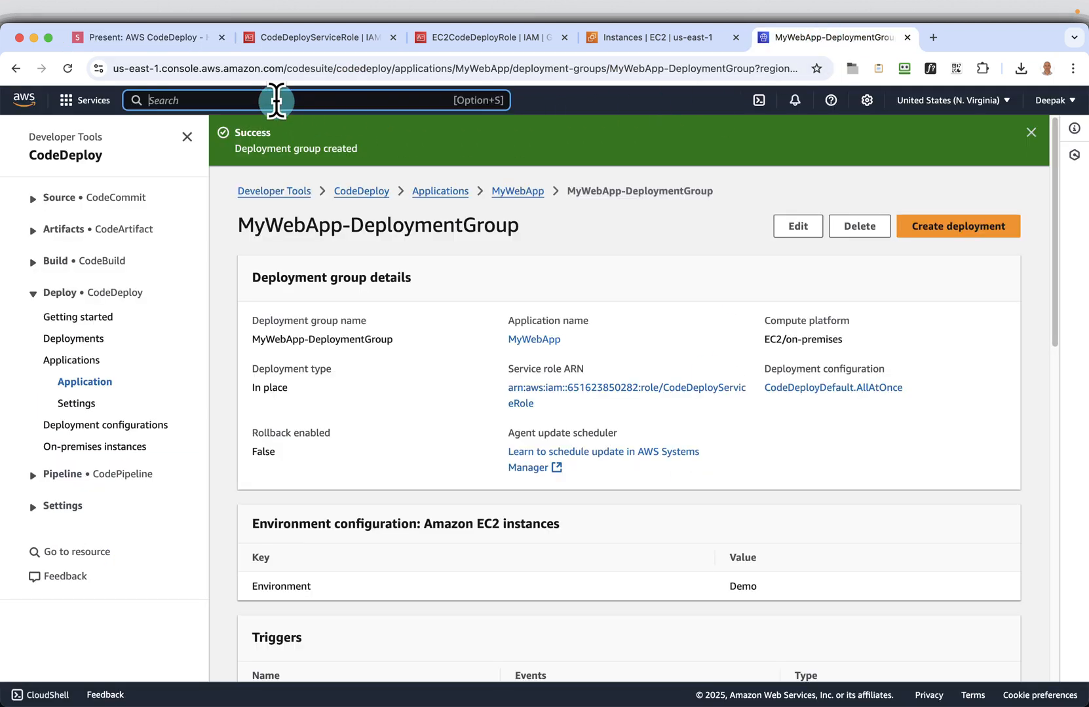
type("s3")
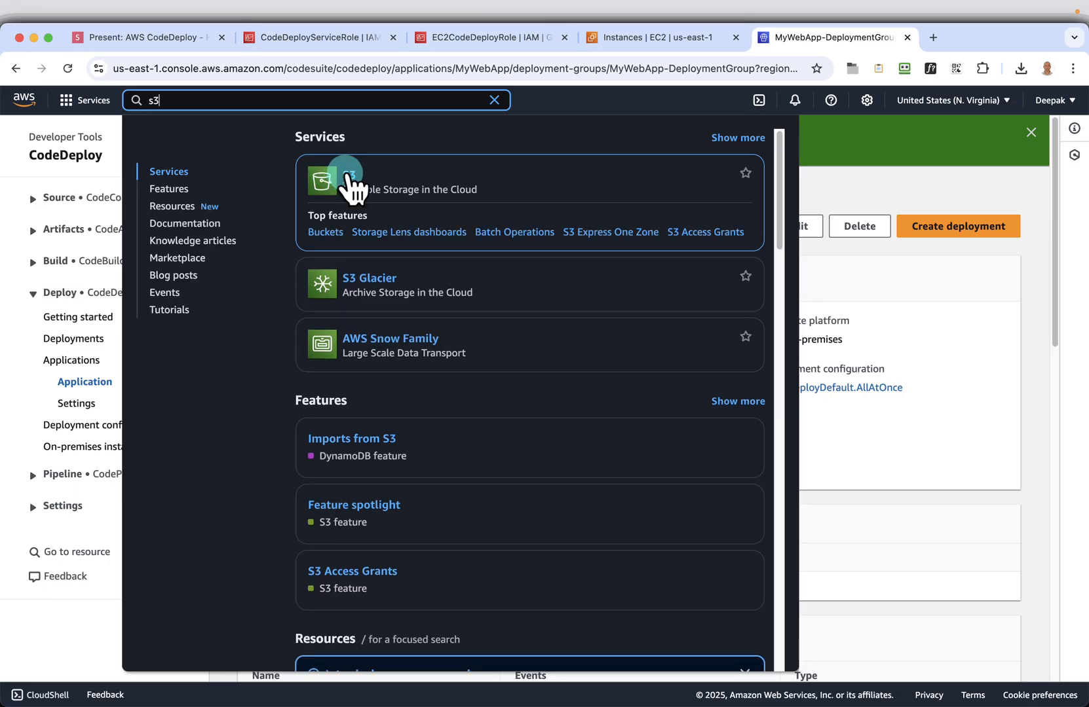
right_click(349, 171)
left_click(405, 179)
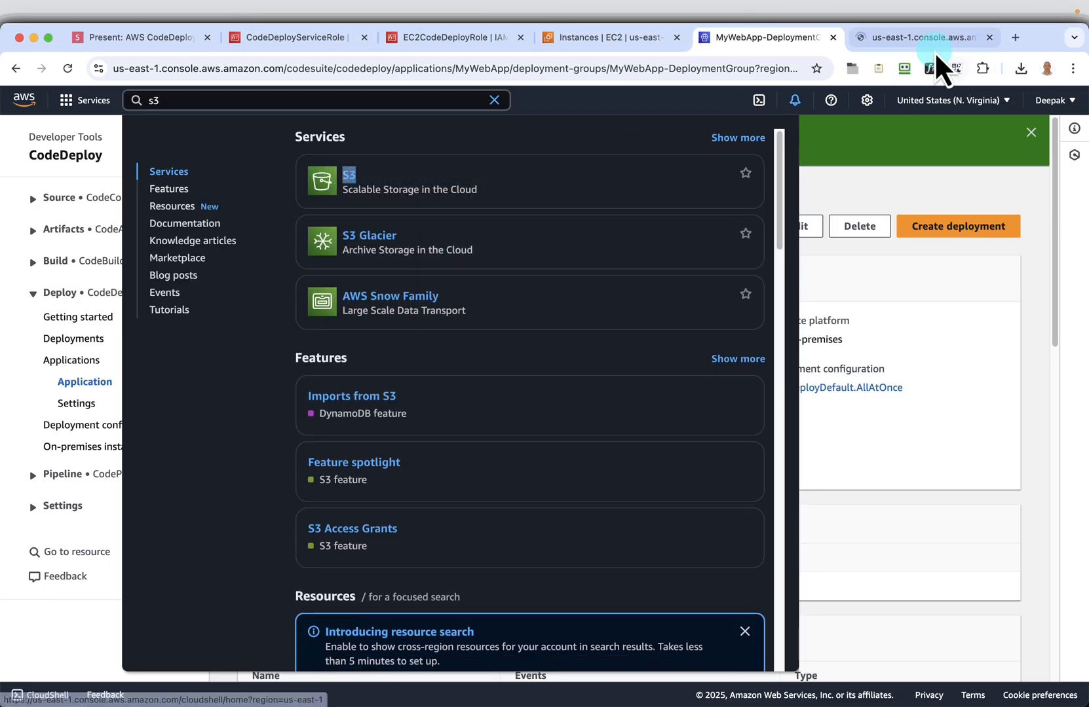
left_click(910, 40)
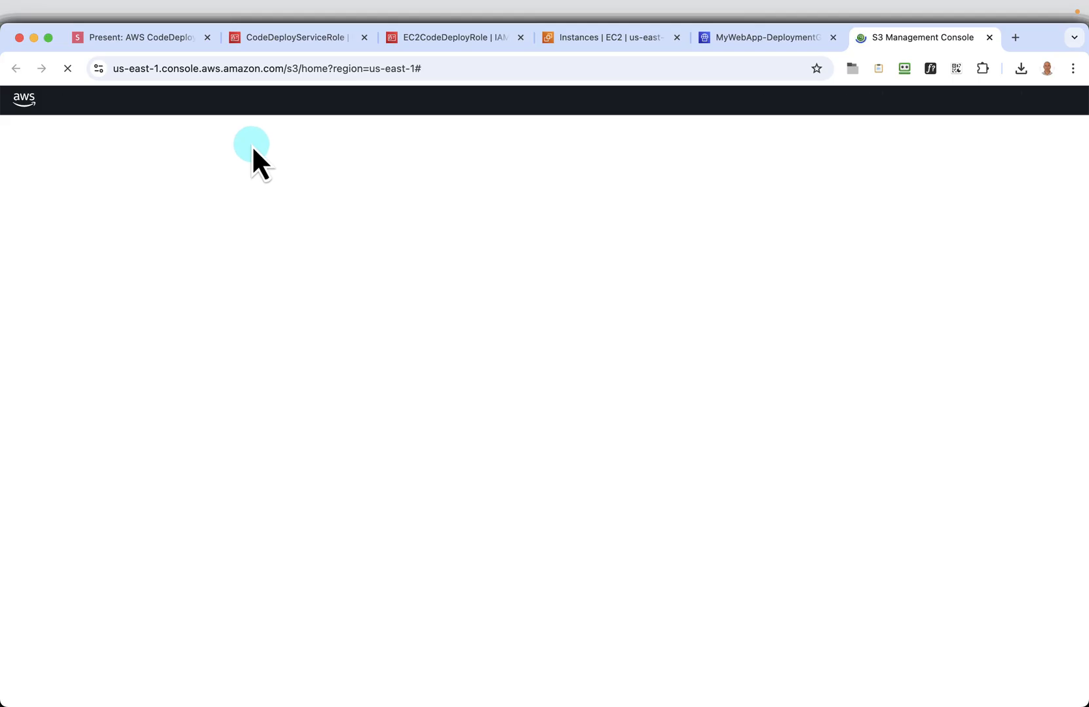
Return to the slides and review the chmod and Create S3 bucket slides again
left_click(162, 41)
left_click(1027, 678)
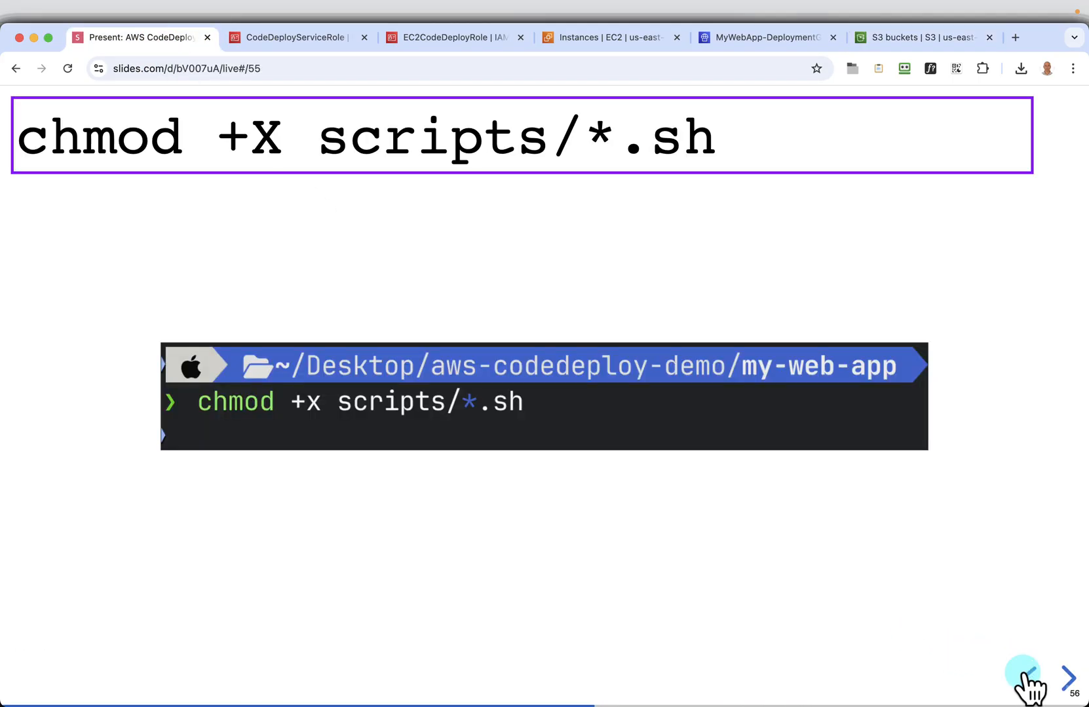
left_click(1065, 679)
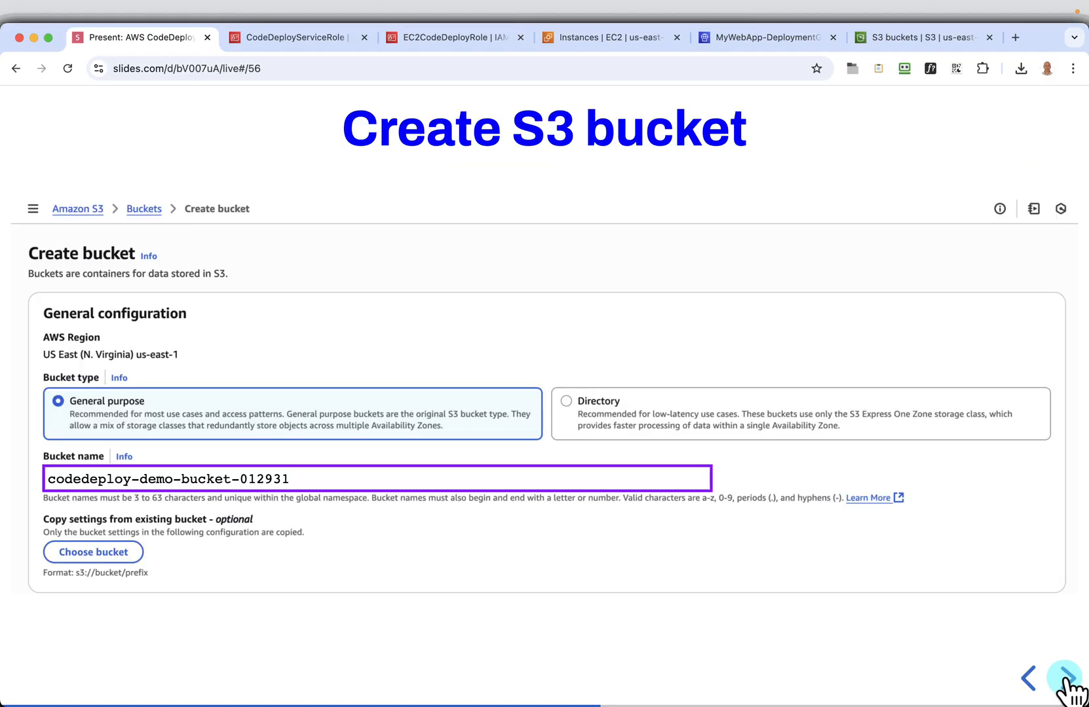
Create a general purpose S3 bucket named codedeploy-demo-bucket-012931, leaving the other settings at their defaults
left_click(931, 37)
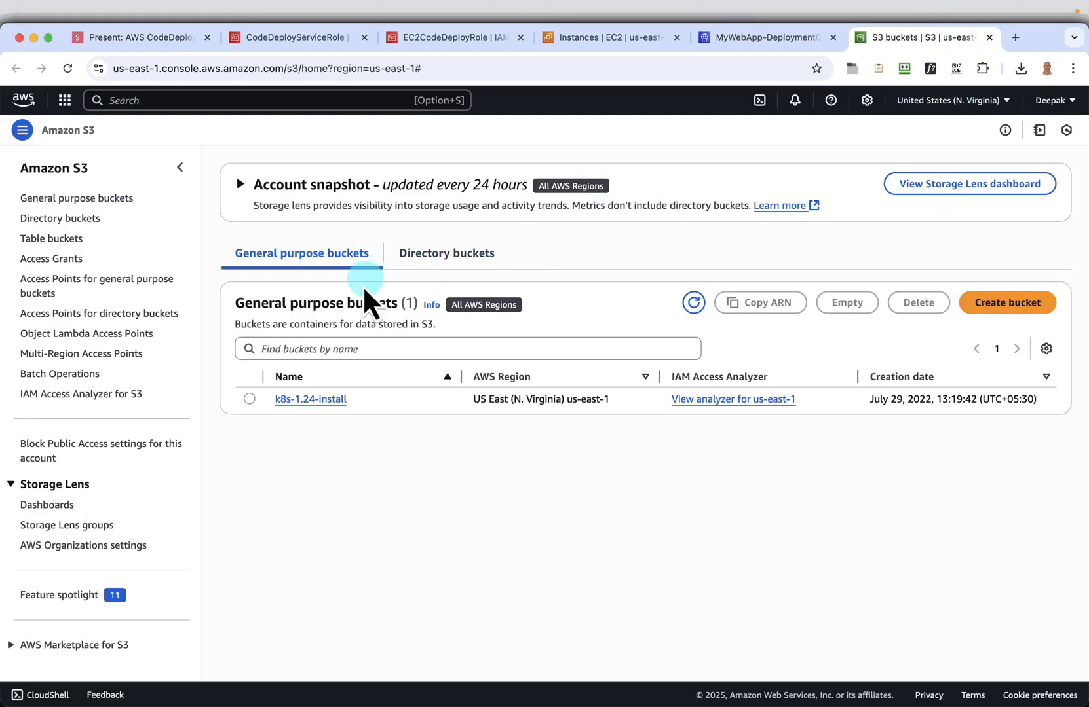
left_click(998, 303)
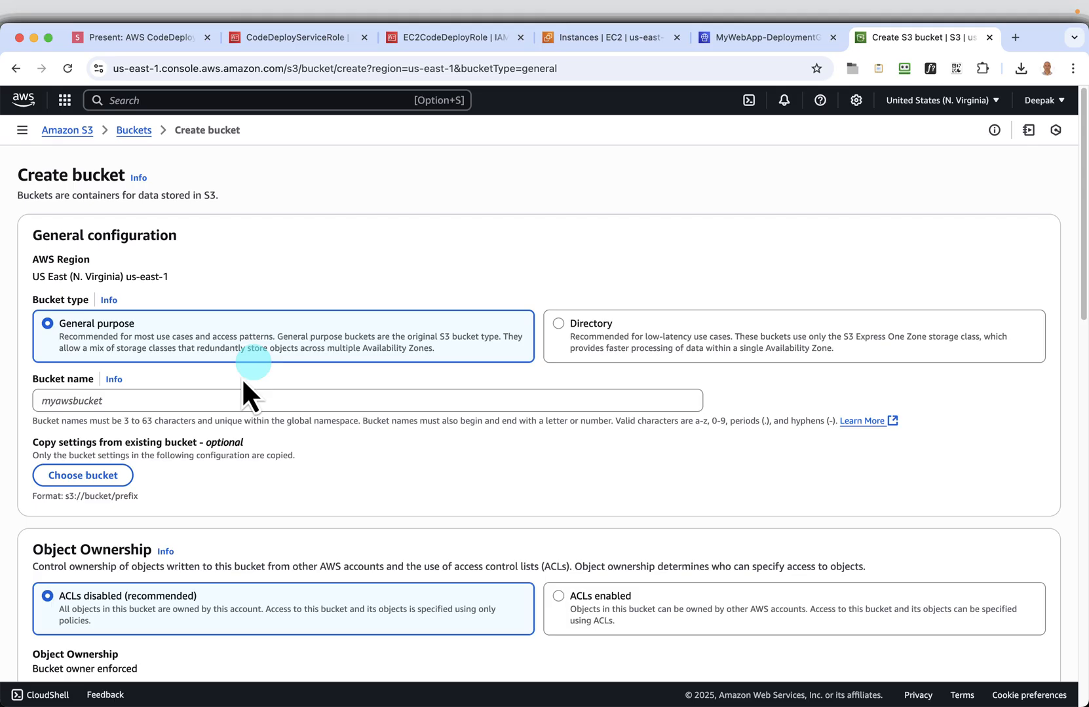
left_click(164, 404)
type("codedeploy-demo-bucket-012931")
scroll(573, 467, "down", 2)
scroll(572, 464, "down", 15)
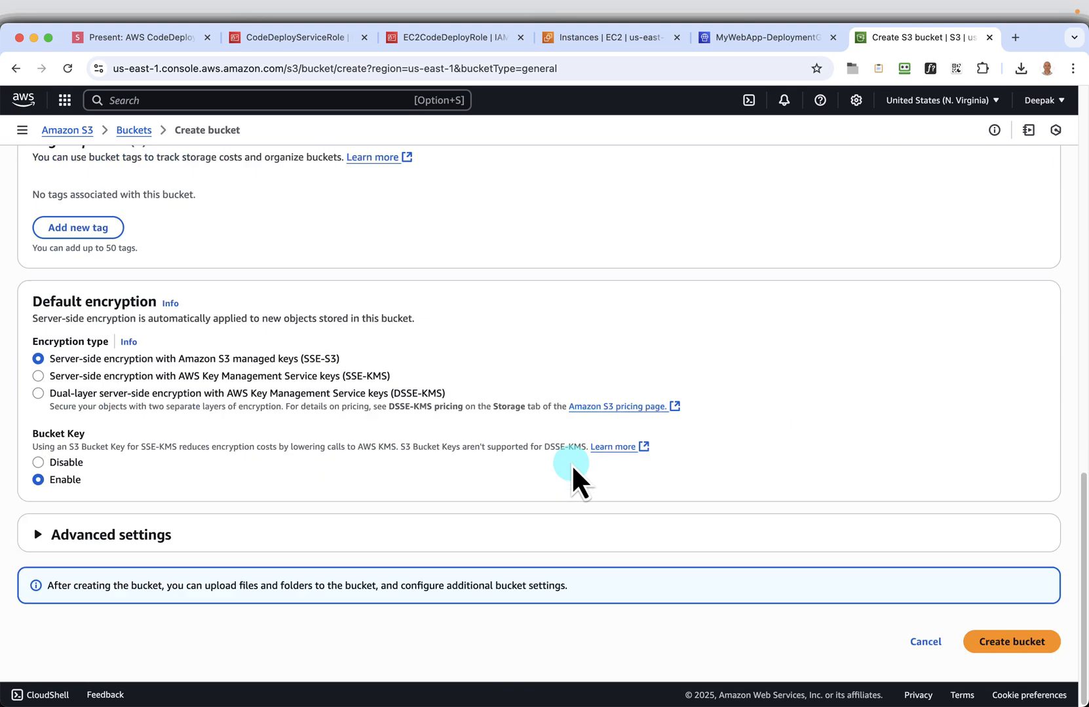
left_click(1007, 646)
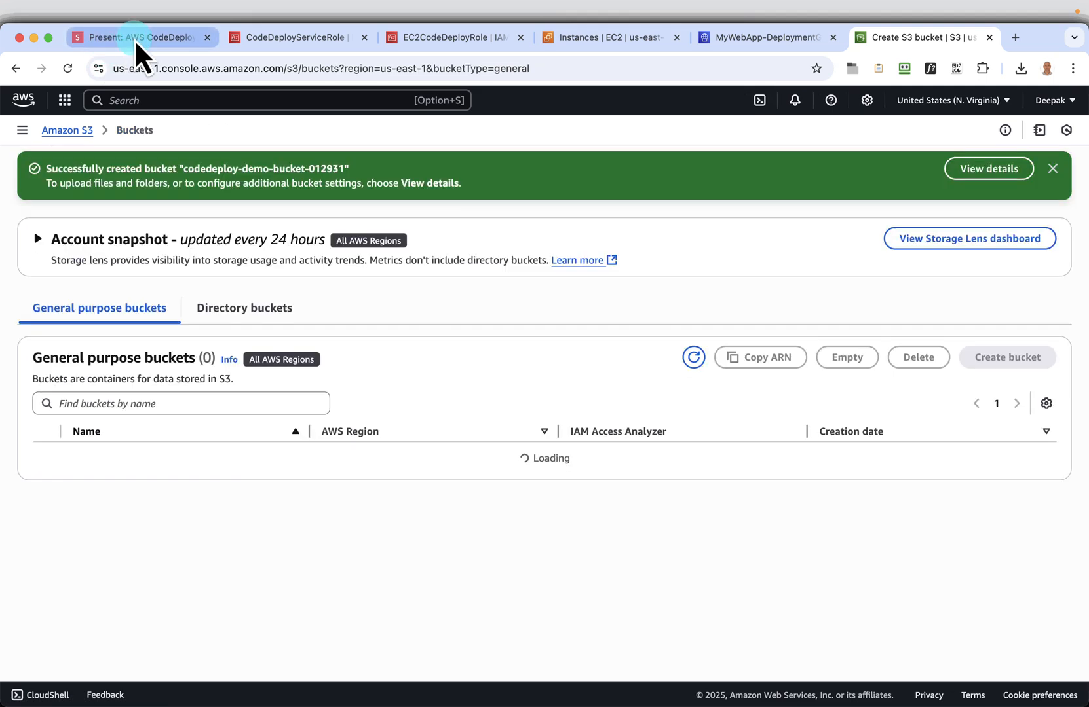
Copy the packaging commands from the slides and run cd .. and zip -r mywebapp-v1.zip my-web-app/ in the terminal
left_click(134, 38)
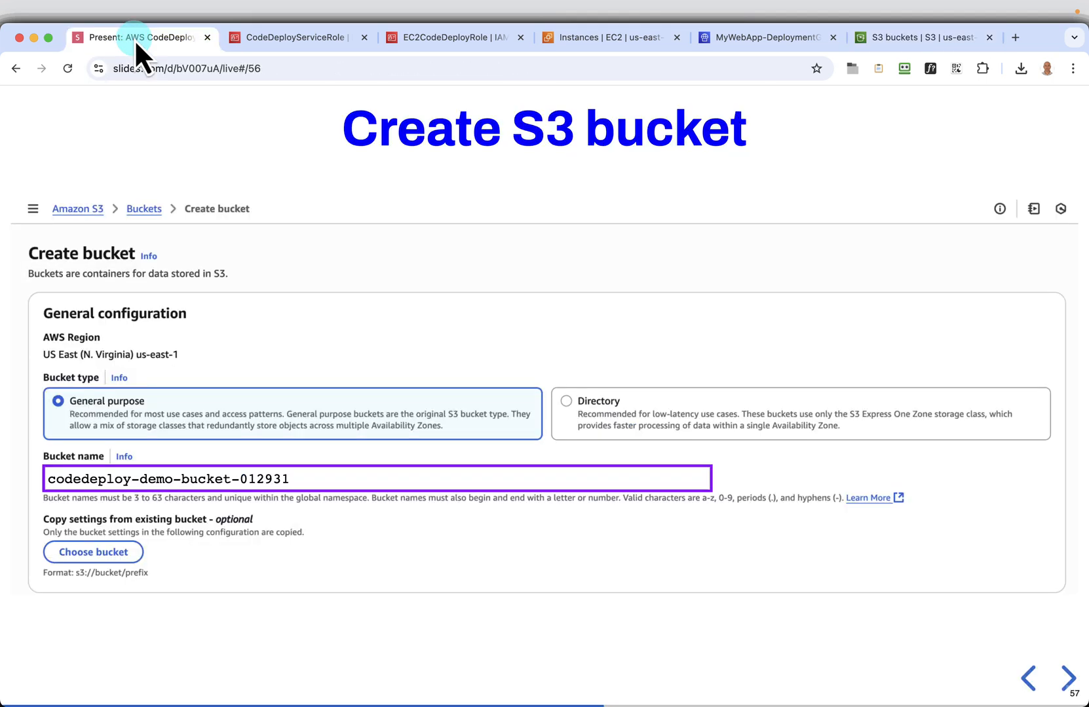
left_click(485, 261)
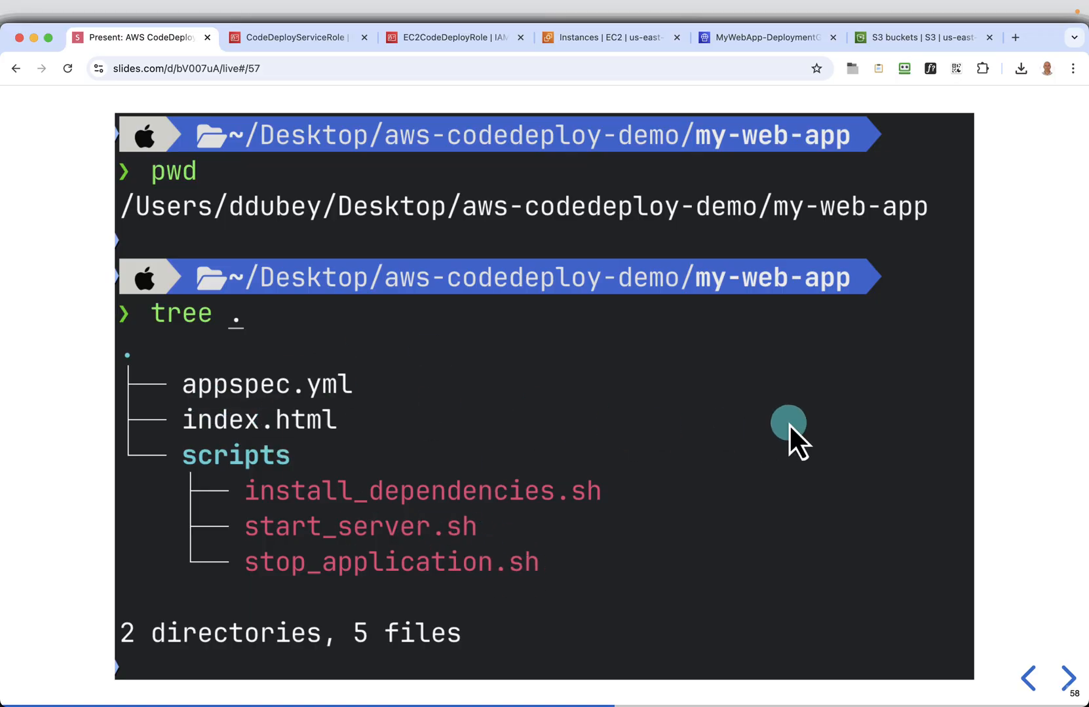
left_click(790, 426)
mouse_move(998, 137)
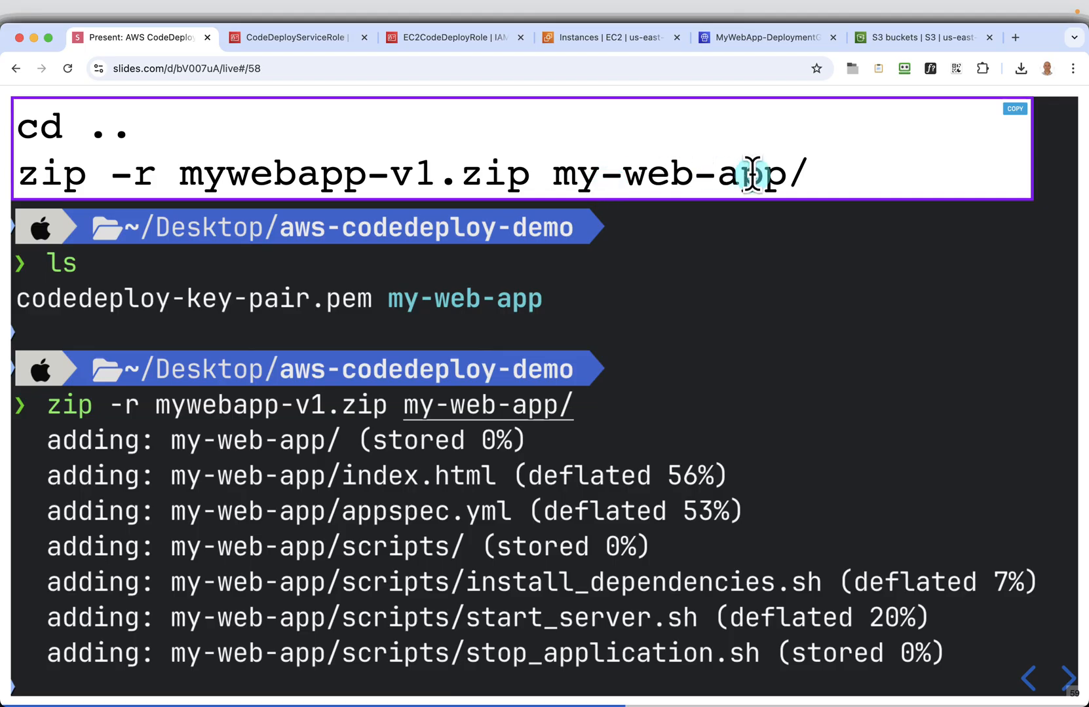
key("super+Tab")
type("cd .. zip -r mywebapp-v1.zip my-web-app/")
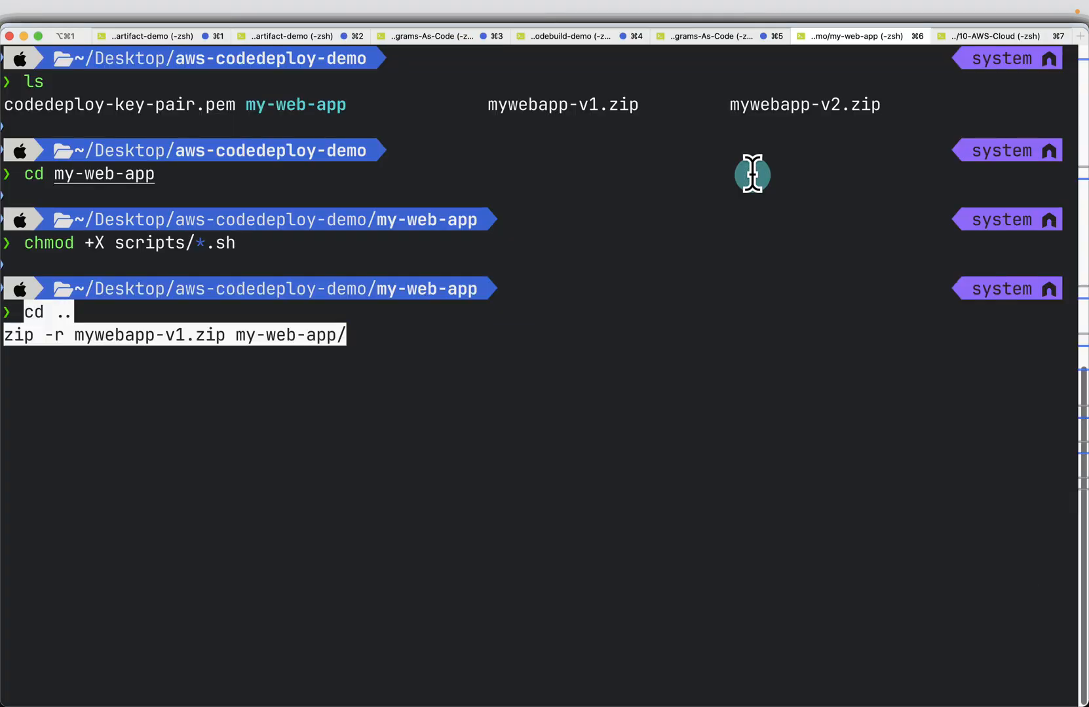
key("Return")
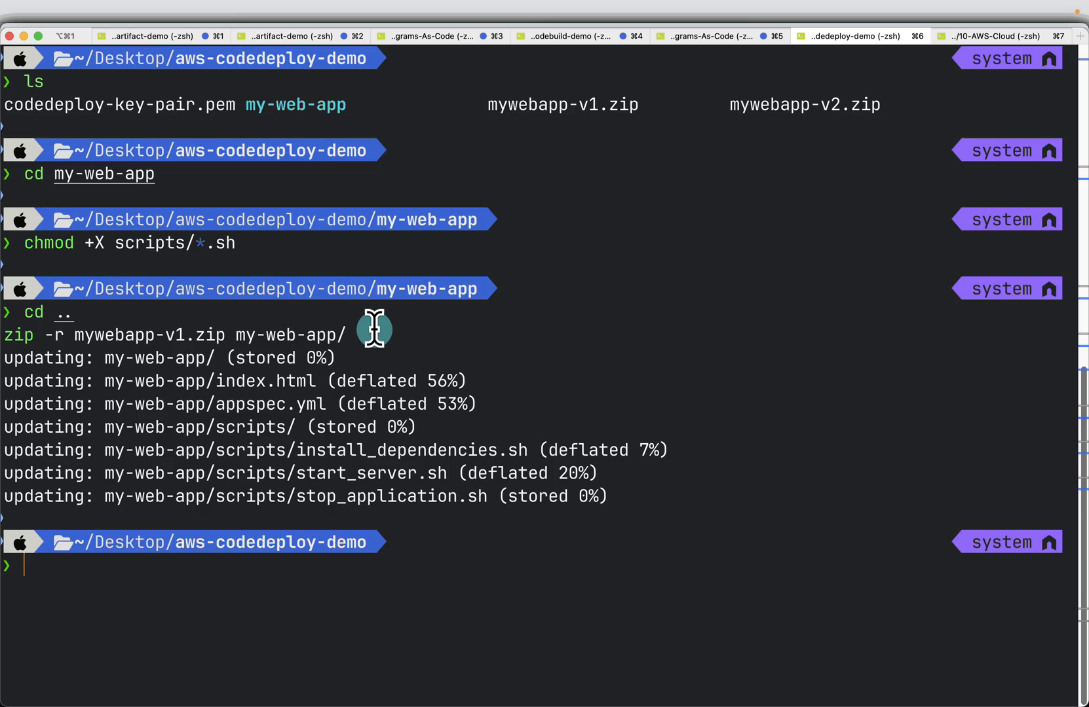
Return to the browser, check the Upload to S3 slide and open the upload page of codedeploy-demo-bucket-012931
key("super+Tab")
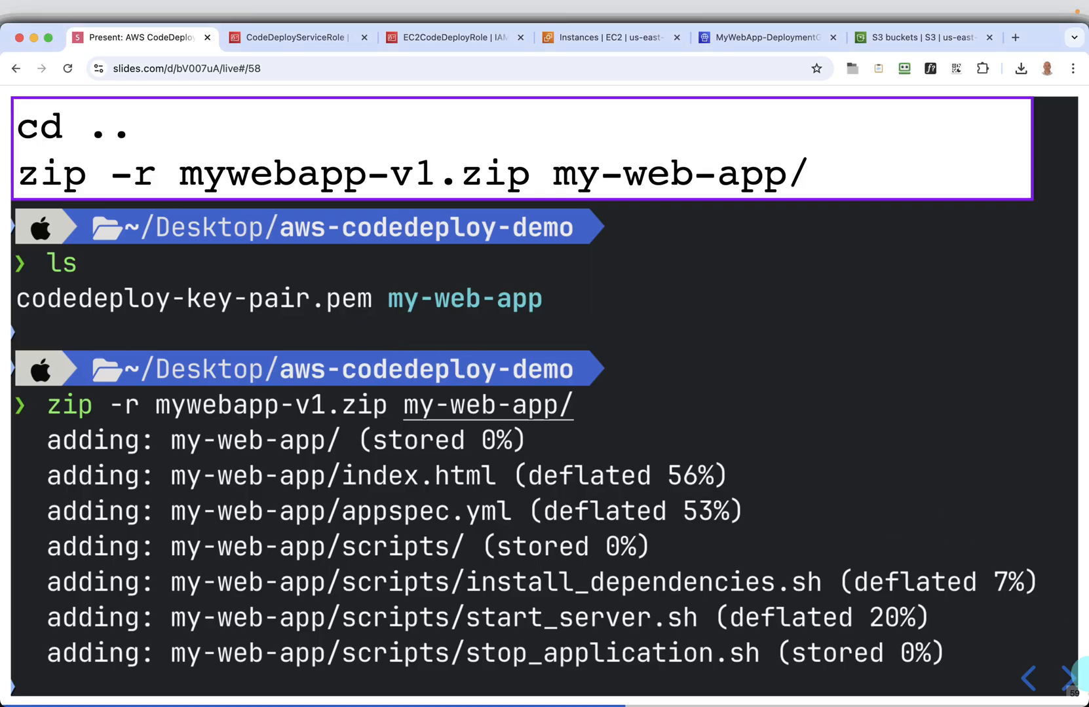
left_click(1066, 685)
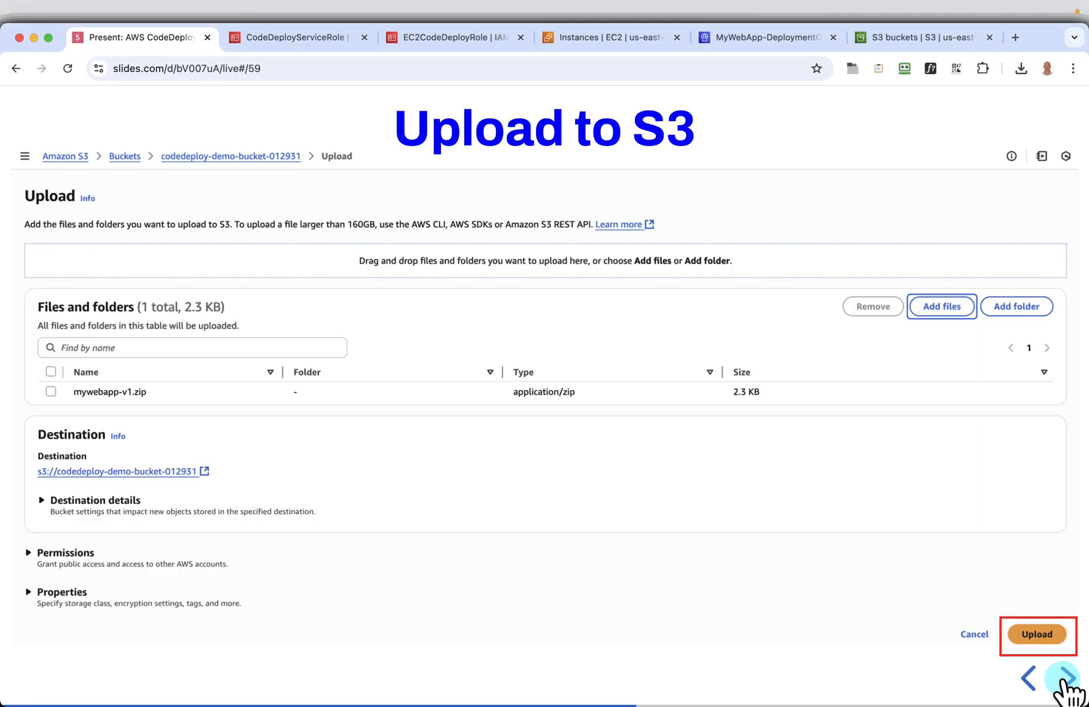
left_click(875, 40)
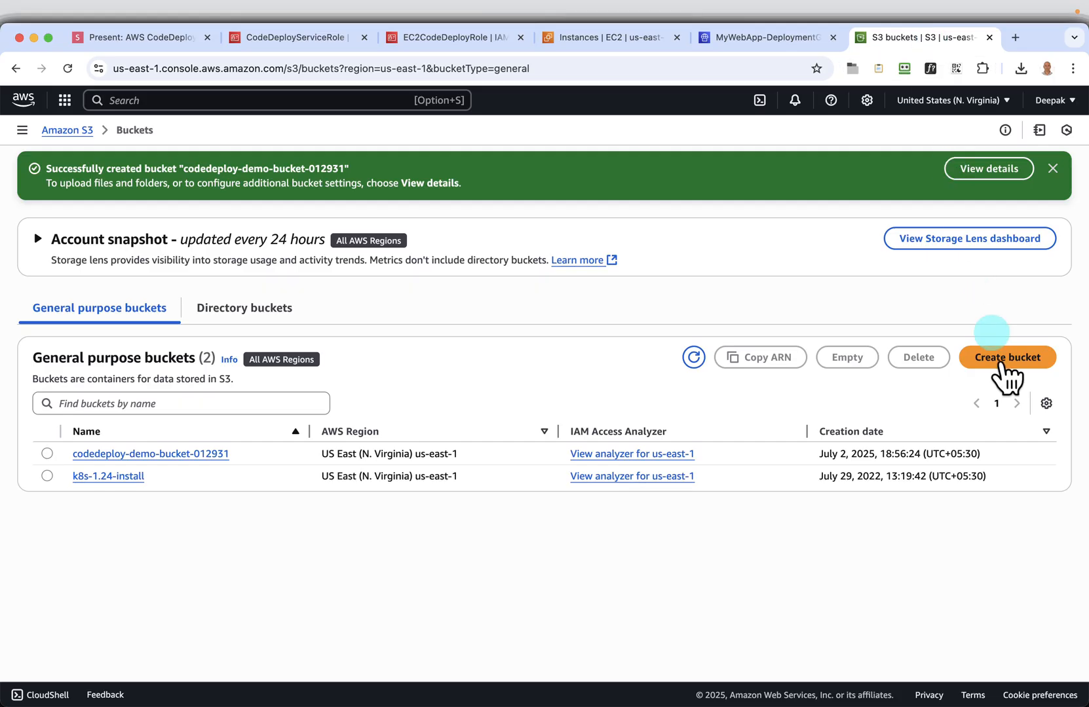
left_click(138, 453)
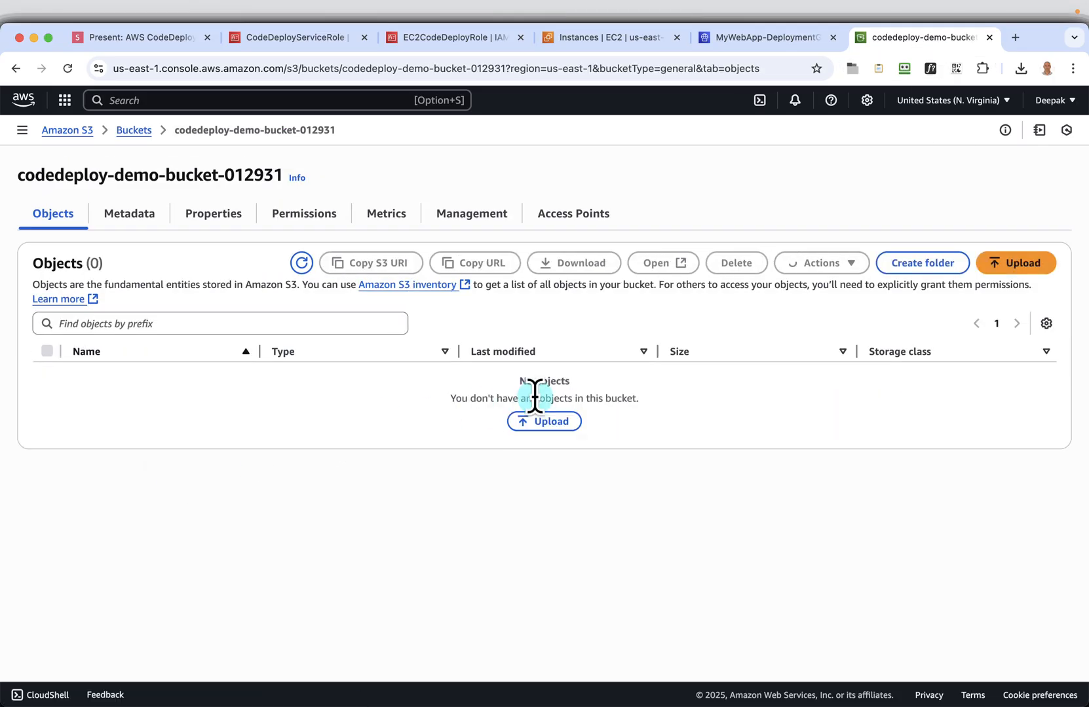
left_click(1001, 265)
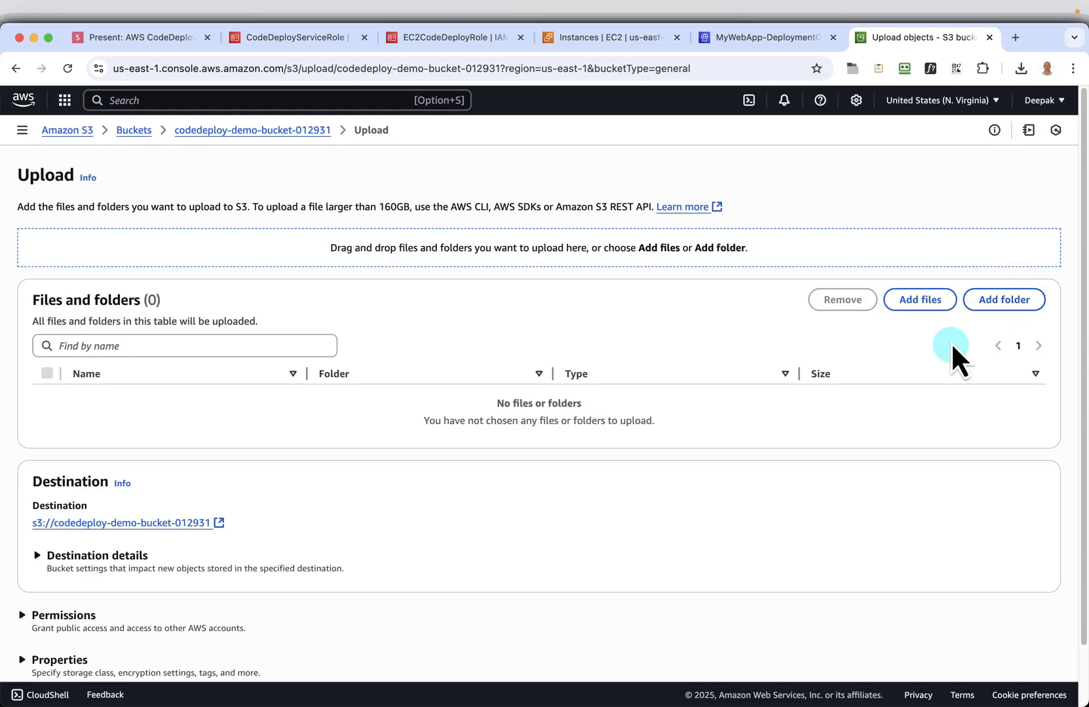
Add mywebapp-v1.zip from the aws-codedeploy-demo folder on the Desktop and upload it to the bucket
left_click(919, 301)
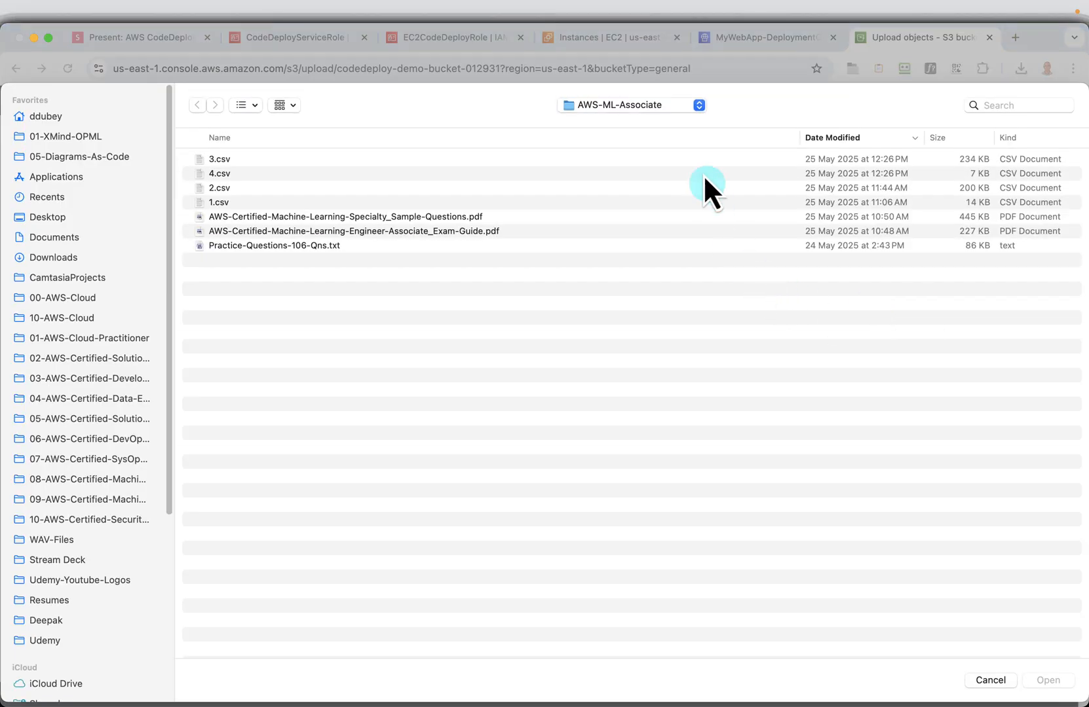
left_click(57, 219)
double_click(237, 166)
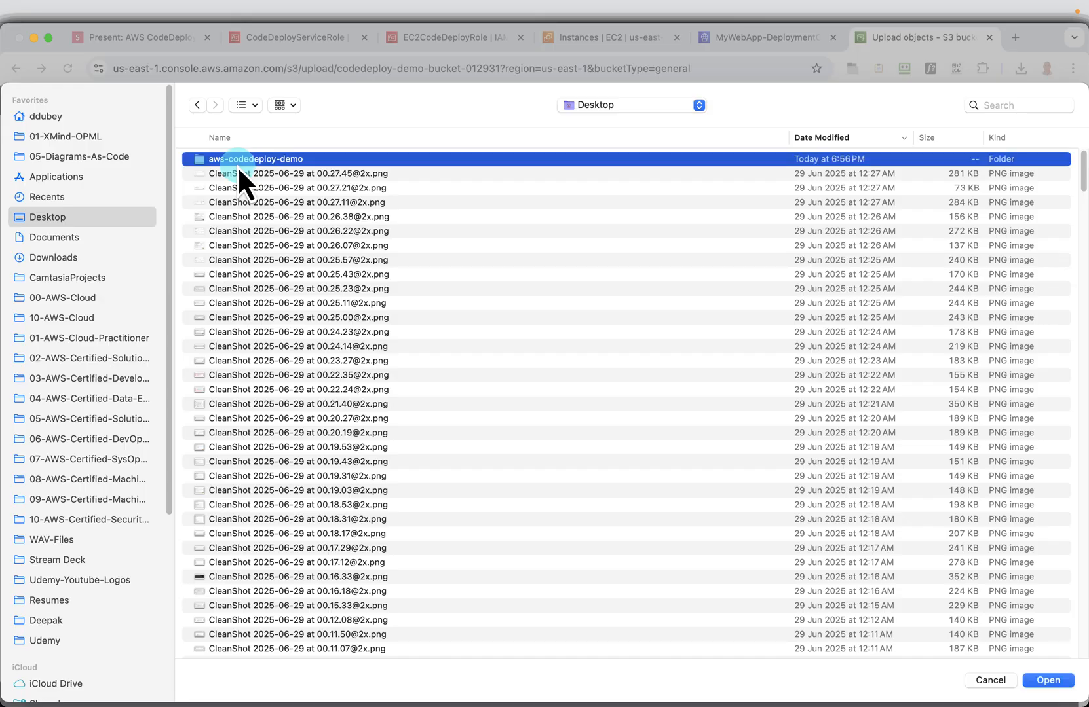
left_click(243, 159)
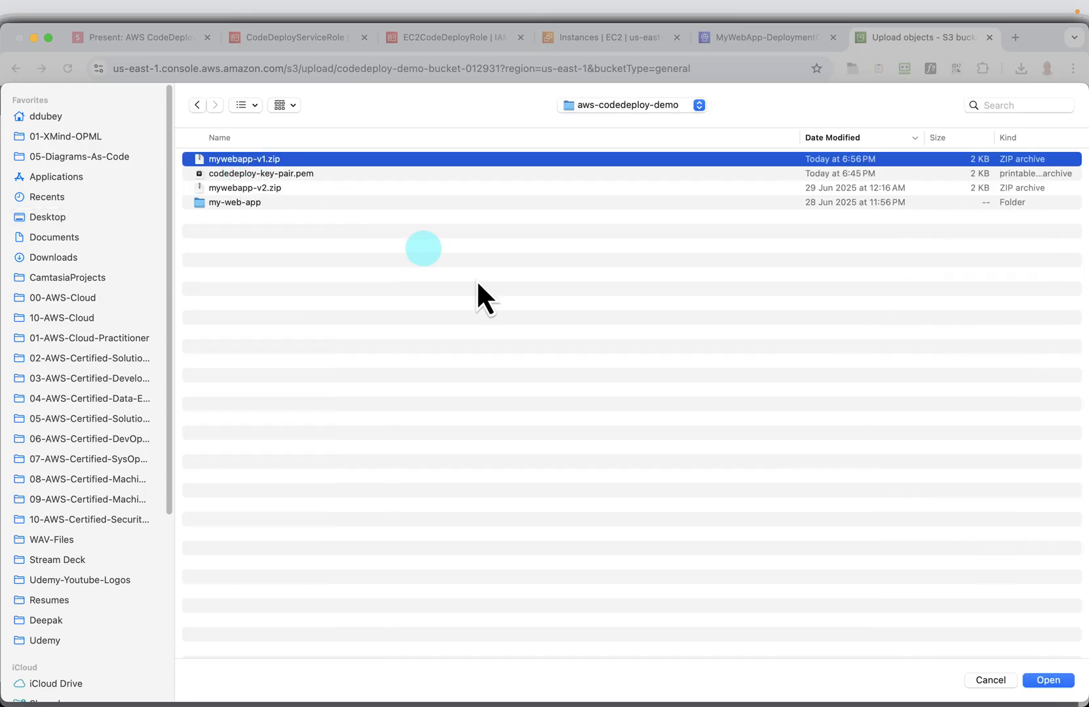
left_click(1056, 681)
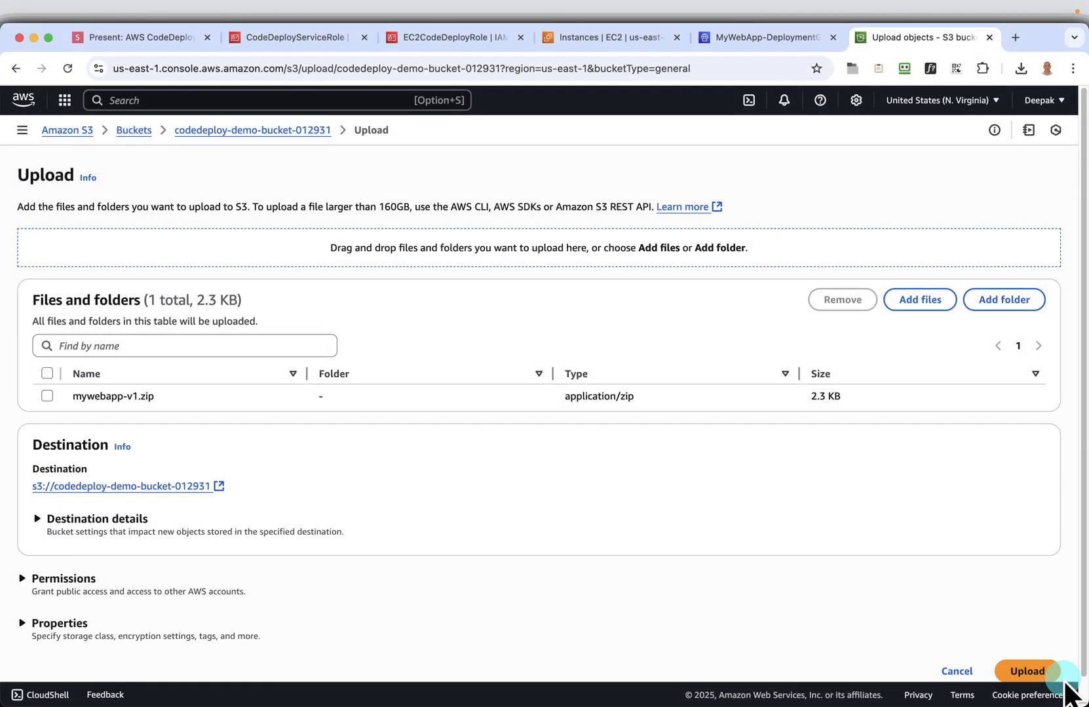
scroll(866, 550, "down", 1)
left_click(1035, 645)
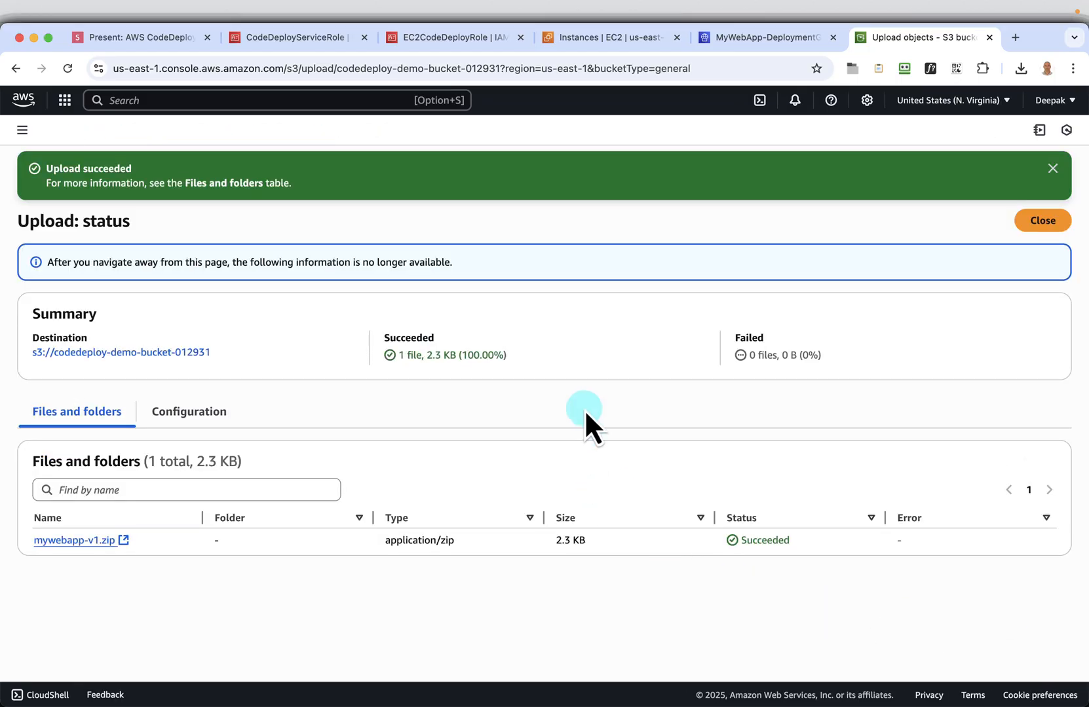
Switch to the slides and advance to the Create Deployment slide to review the deployment group page
left_click(158, 38)
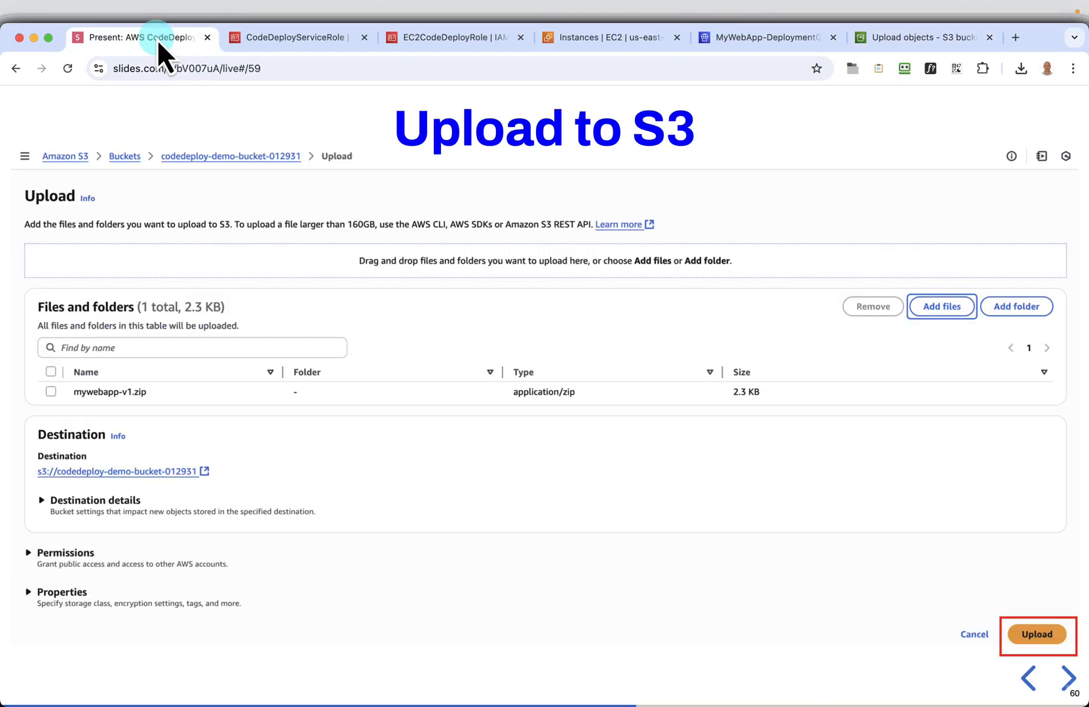
key("Right")
key("Right")
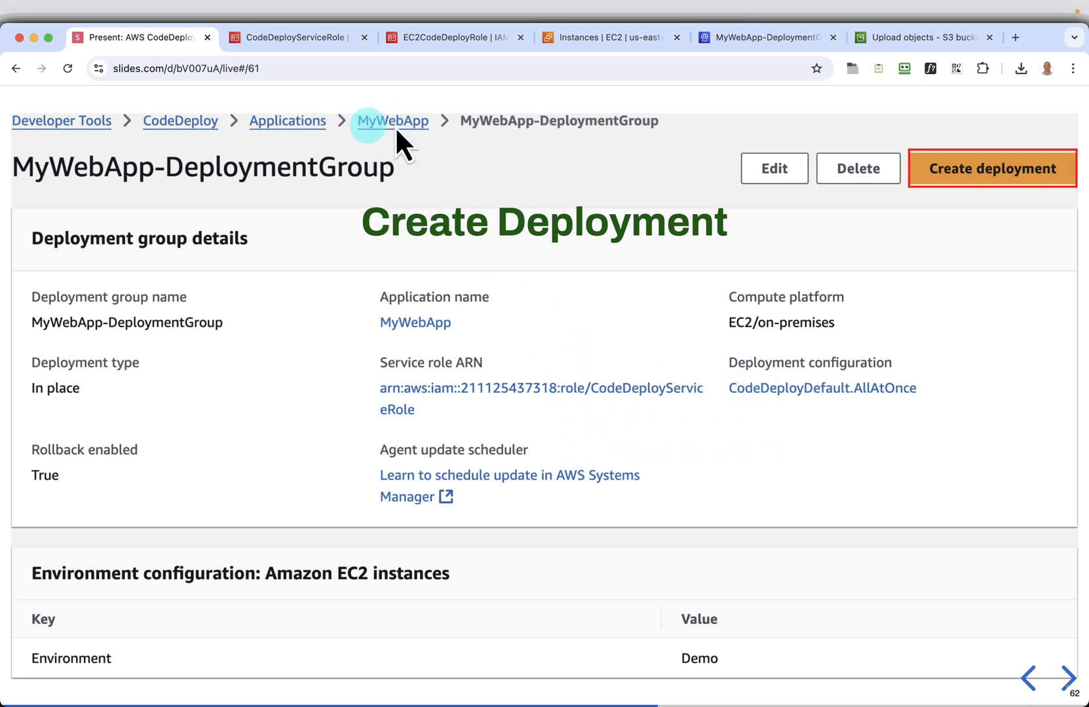
Start a new deployment from MyWebApp-DeploymentGroup in CodeDeploy and review its deployment settings down to the revision location
left_click(779, 45)
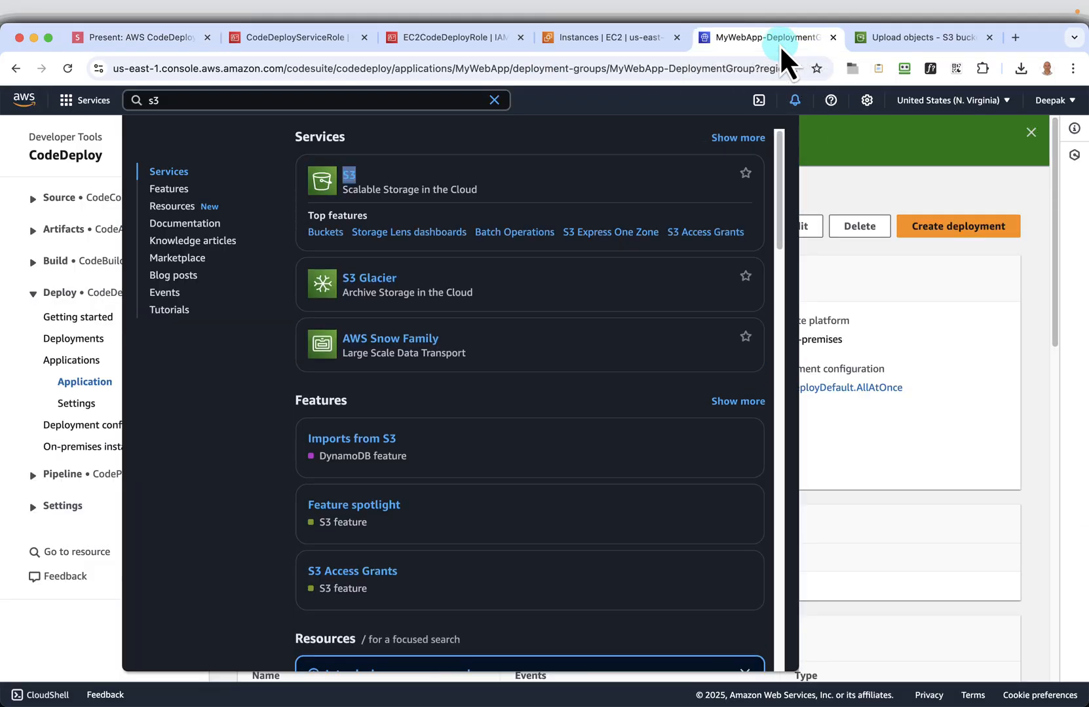
left_click(1029, 410)
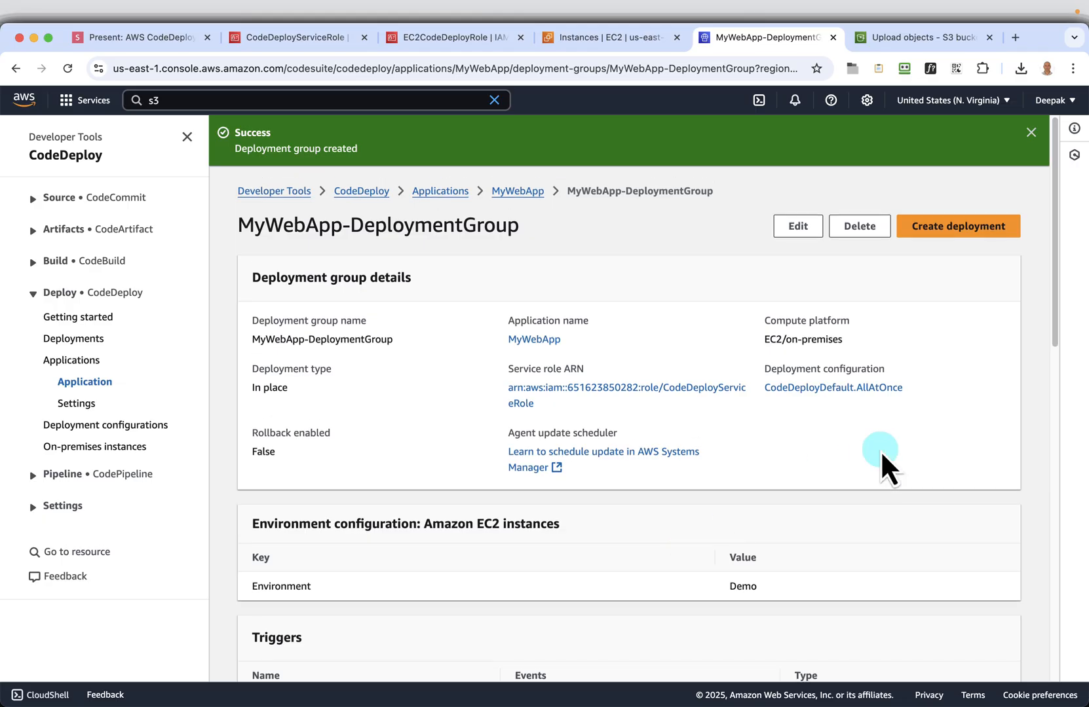
left_click(956, 230)
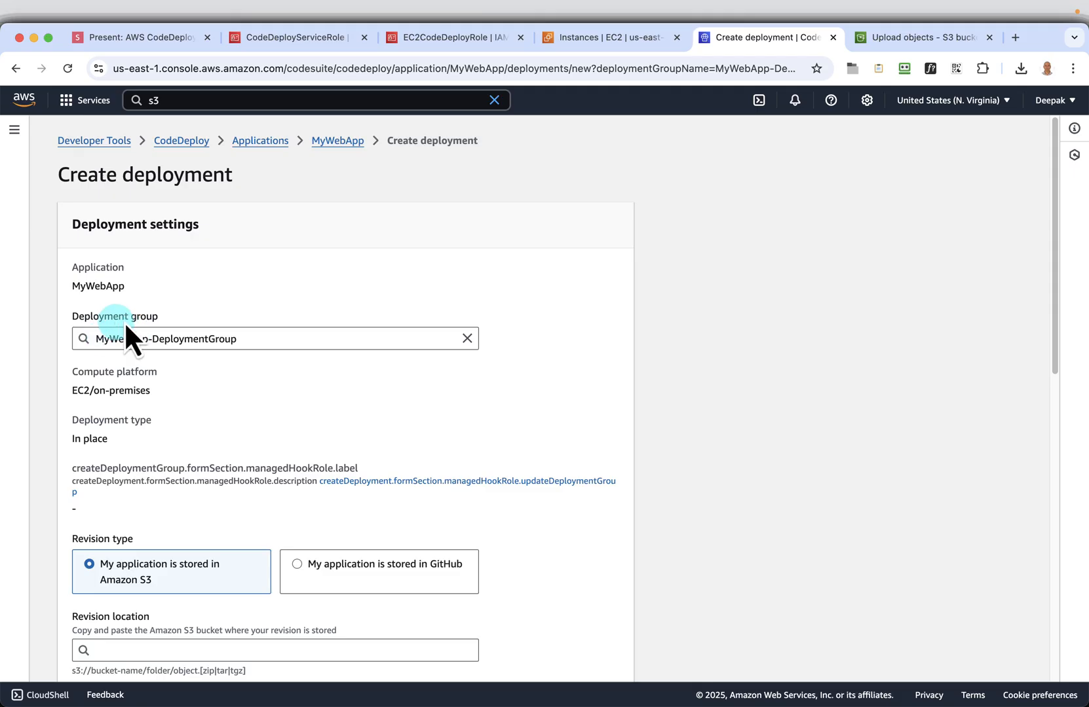
scroll(345, 399, "down", 1)
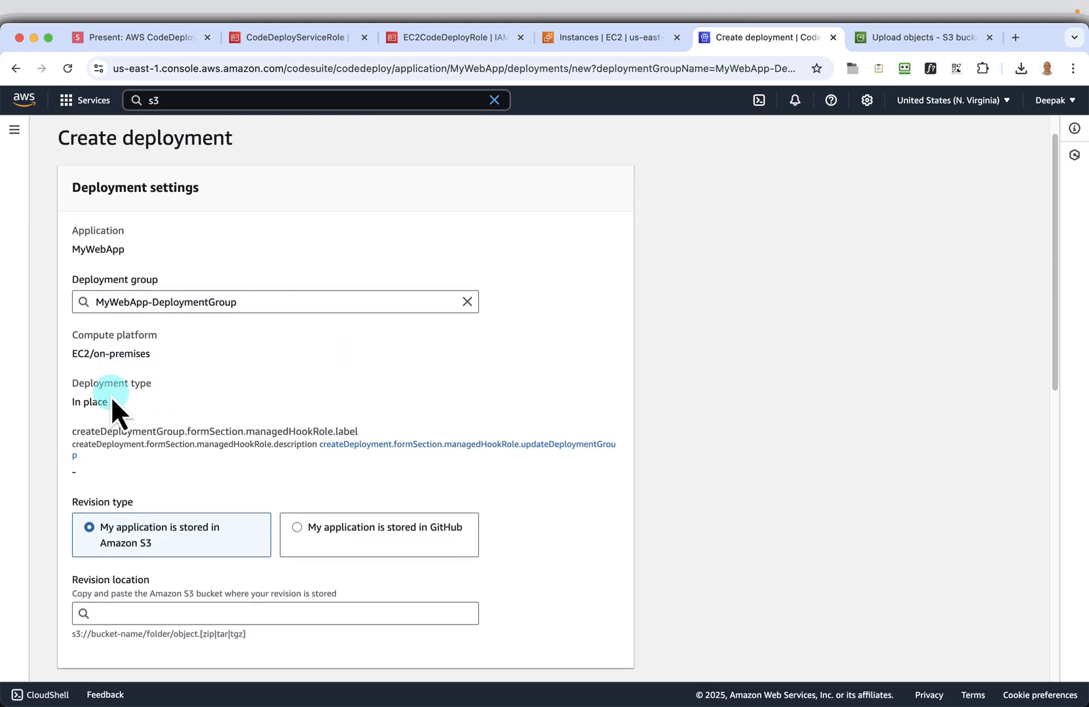
scroll(331, 469, "down", 2)
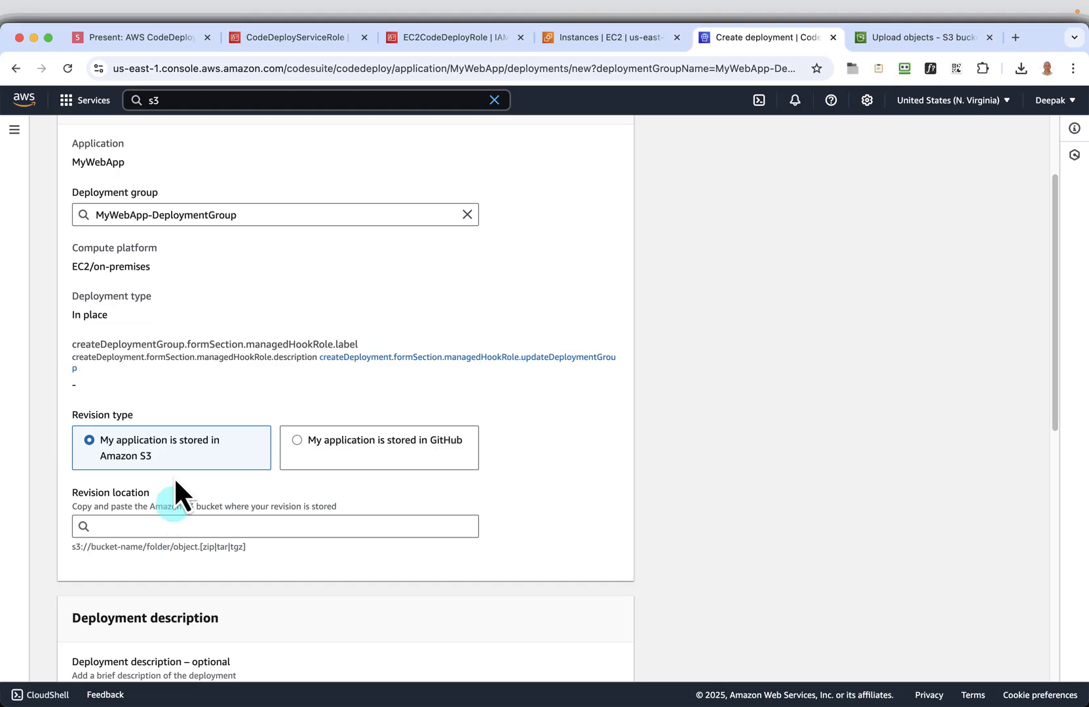
Close the S3 upload status page and copy the S3 URI of mywebapp-v1.zip in the bucket
left_click(927, 37)
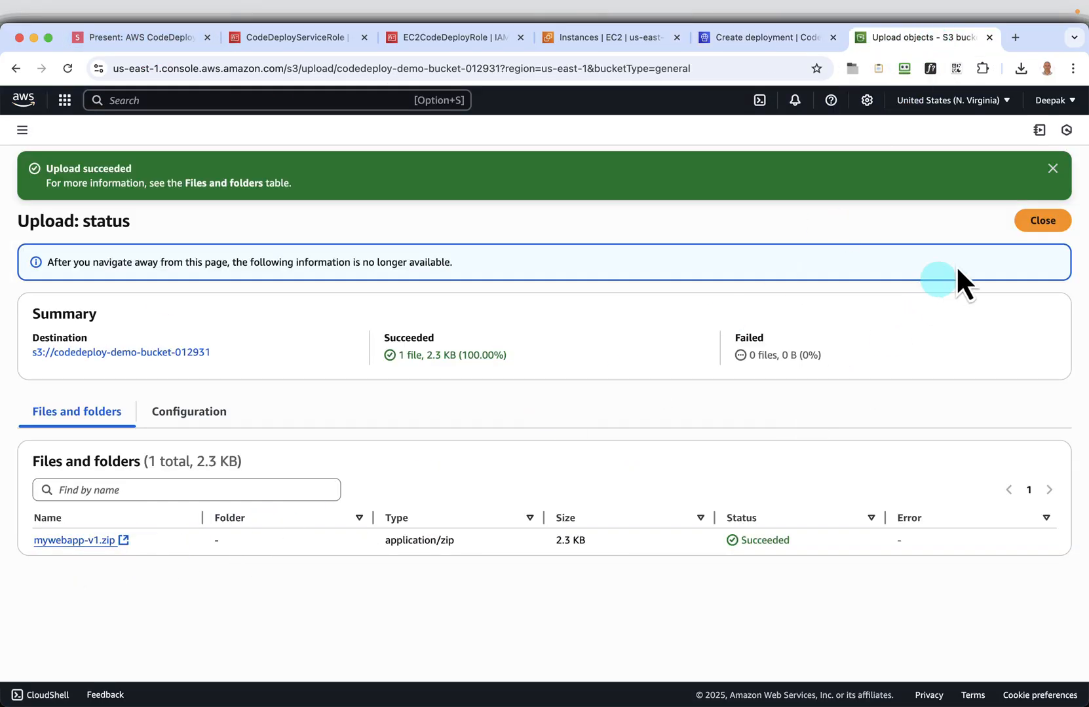
left_click(1039, 222)
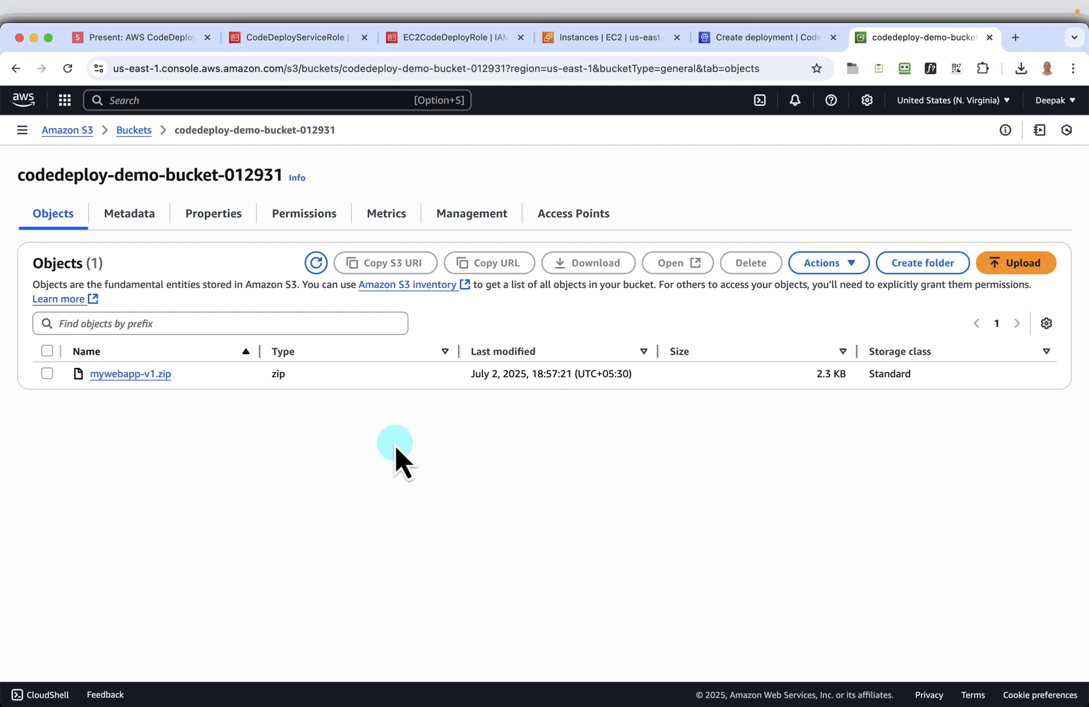
left_click(47, 375)
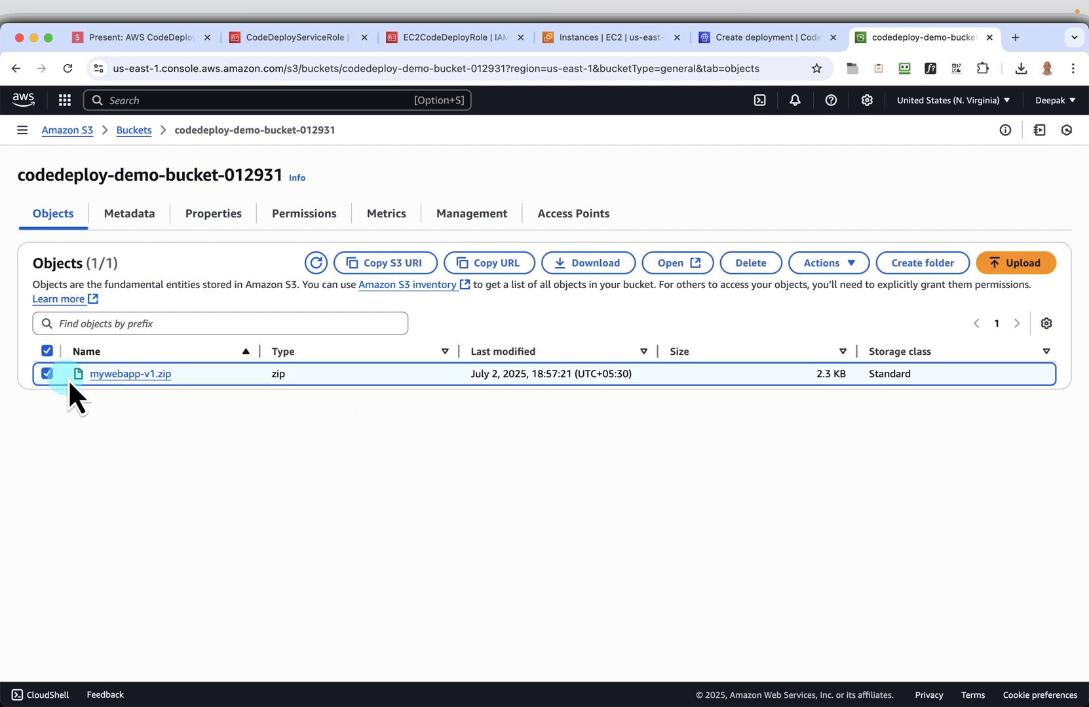
left_click(408, 271)
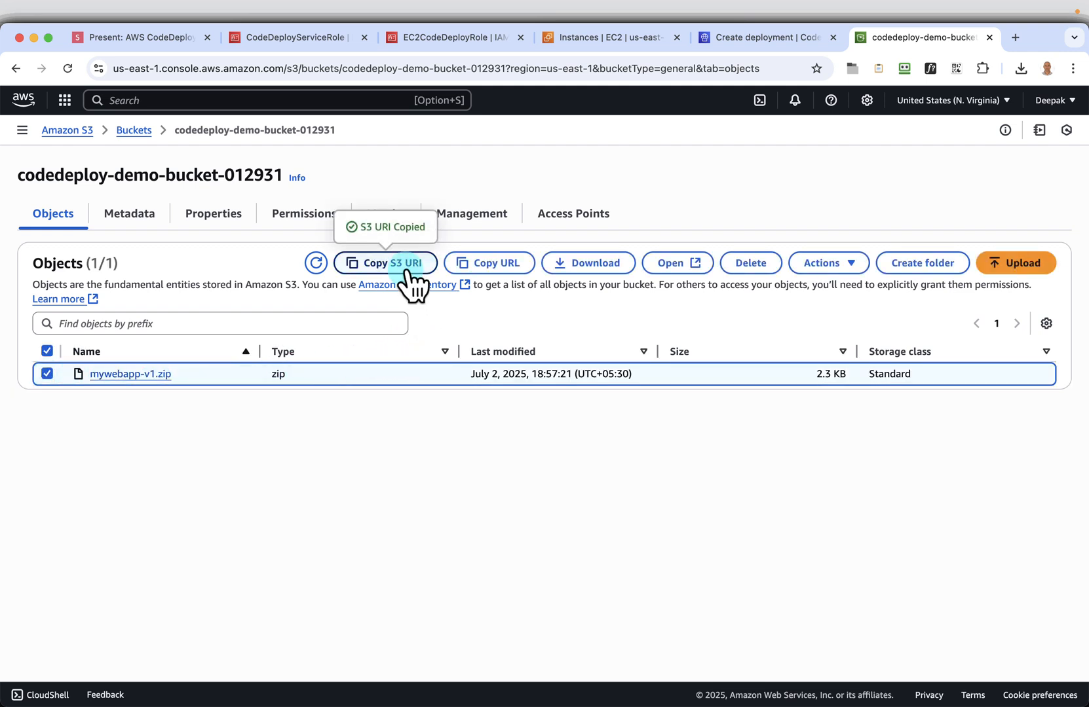
Set the deployment's revision location to s3://codedeploy-demo-bucket-012931/mywebapp-v1.zip
left_click(767, 39)
left_click(187, 527)
right_click(188, 527)
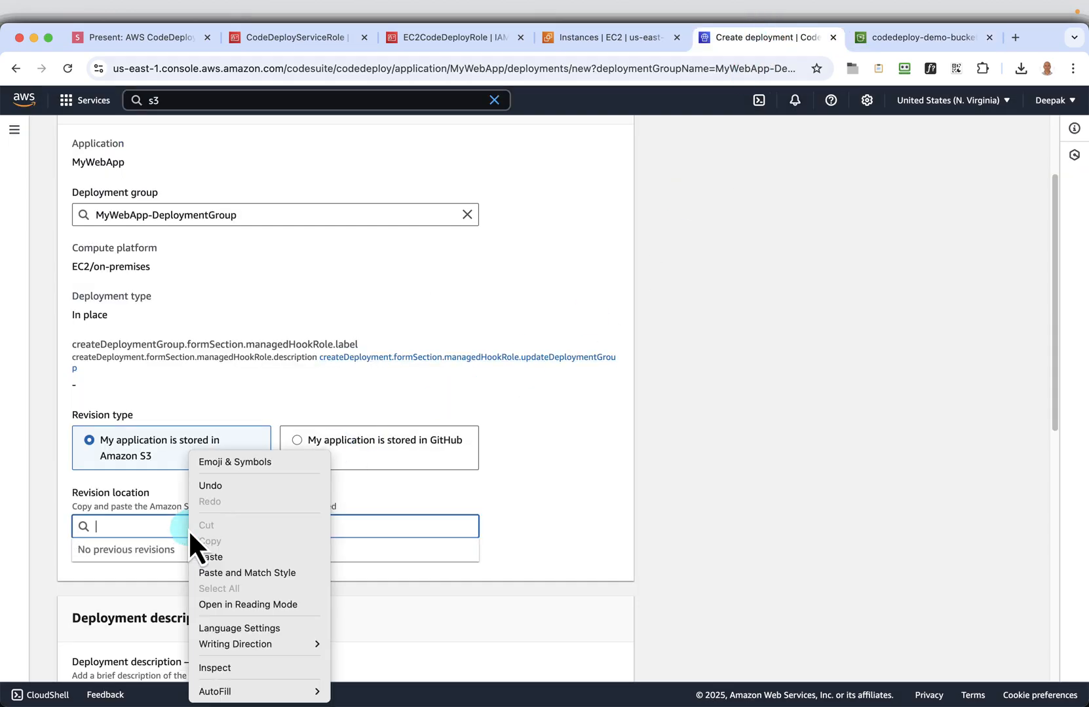
left_click(228, 552)
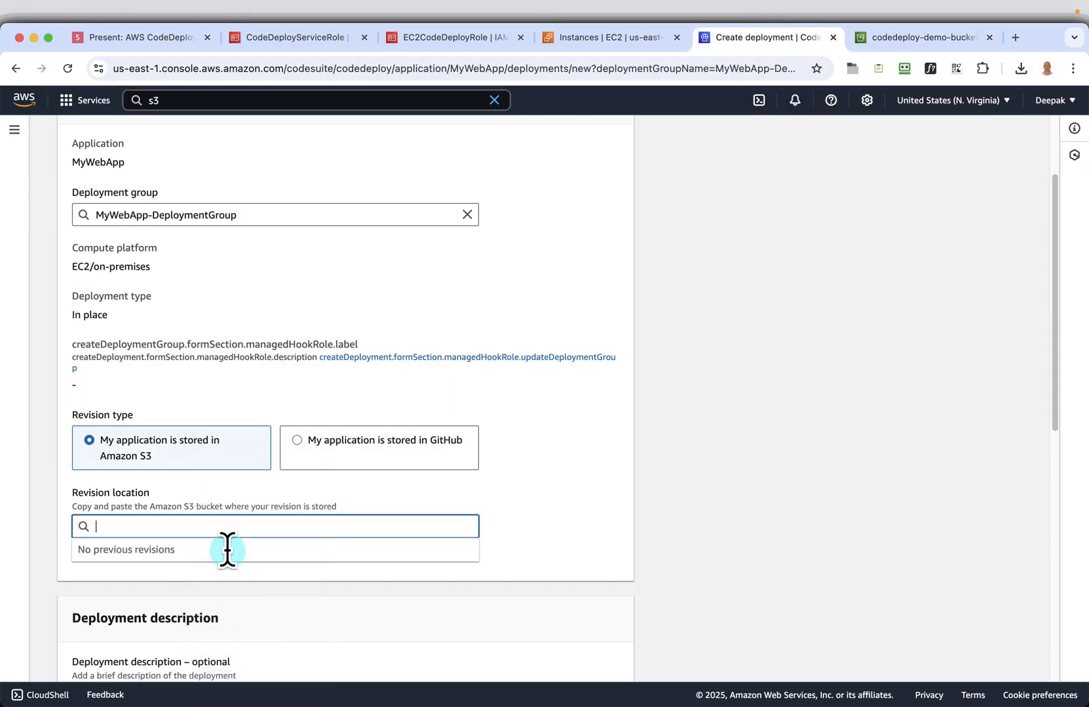
left_click(709, 536)
Review the available revision file types and keep .zip selected
scroll(709, 536, "down", 3)
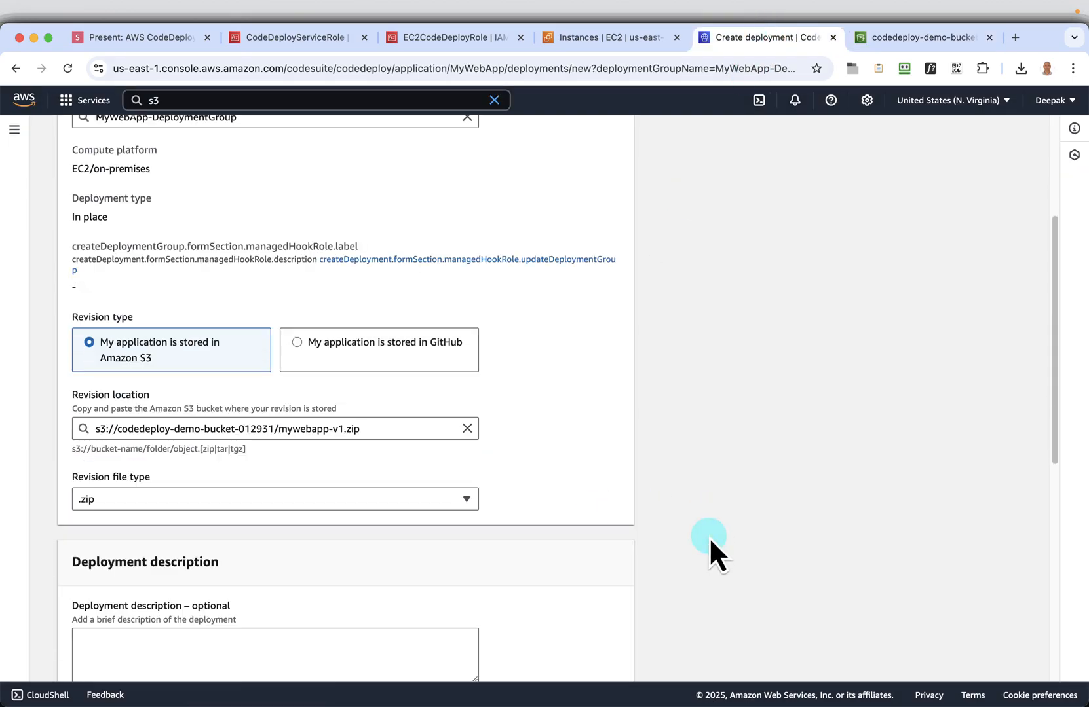
left_click(140, 498)
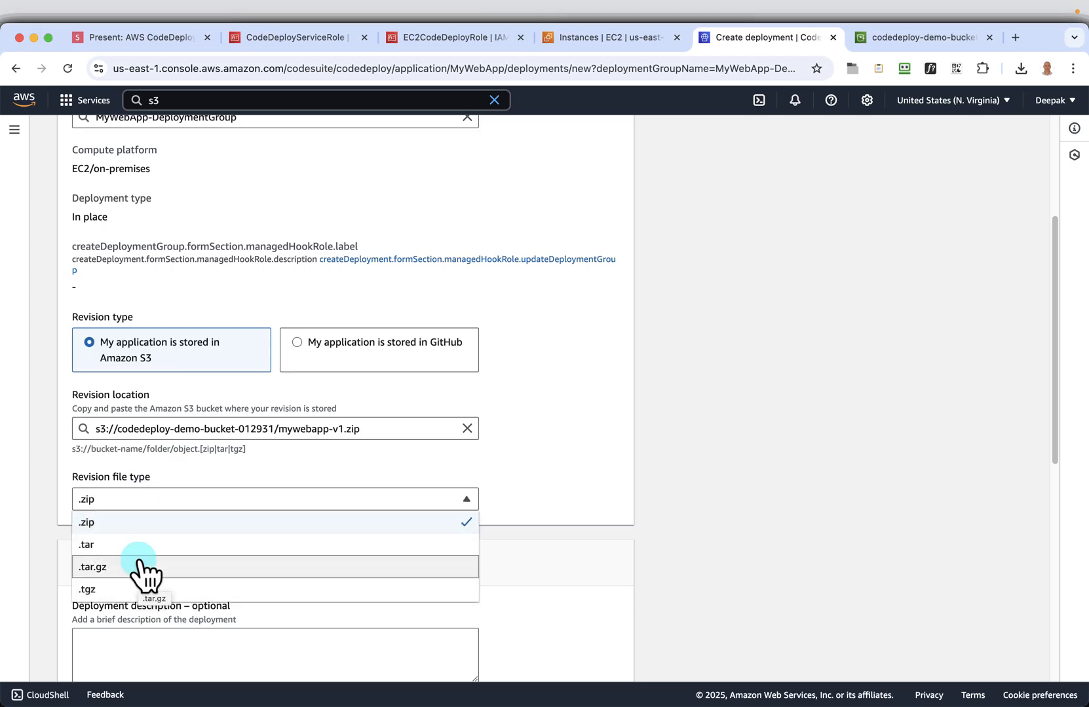
left_click(128, 504)
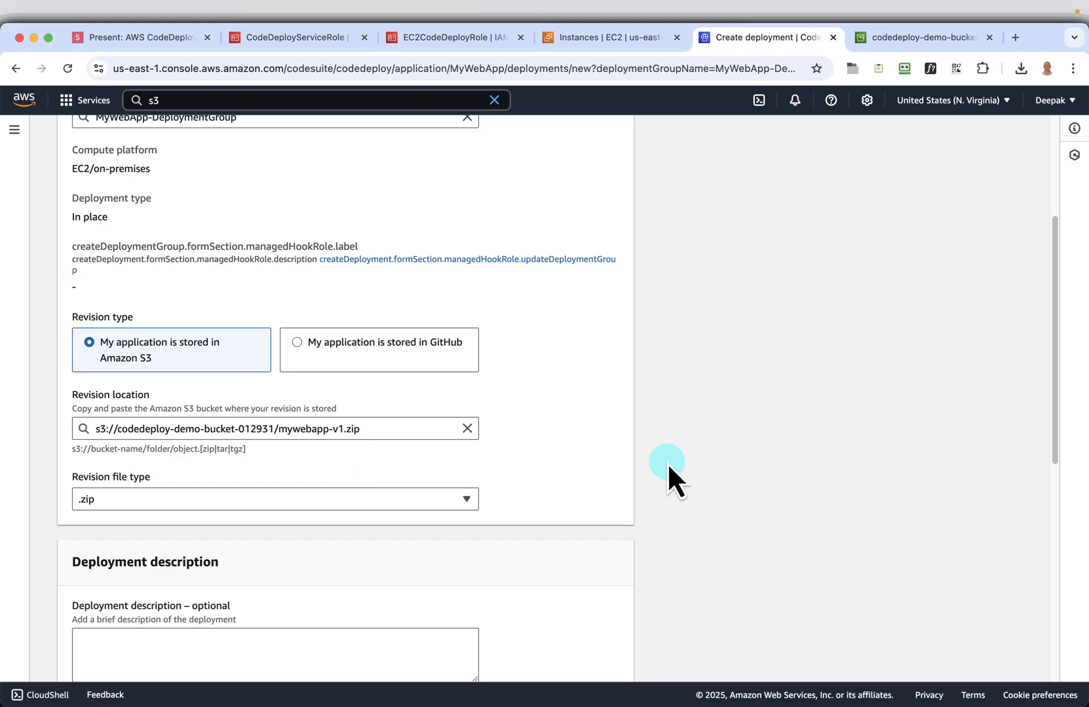
Review the optional deployment description and additional behaviour settings, and compare them with the tutorial slides through Deployment group overrides
scroll(666, 462, "down", 5)
left_click(279, 357)
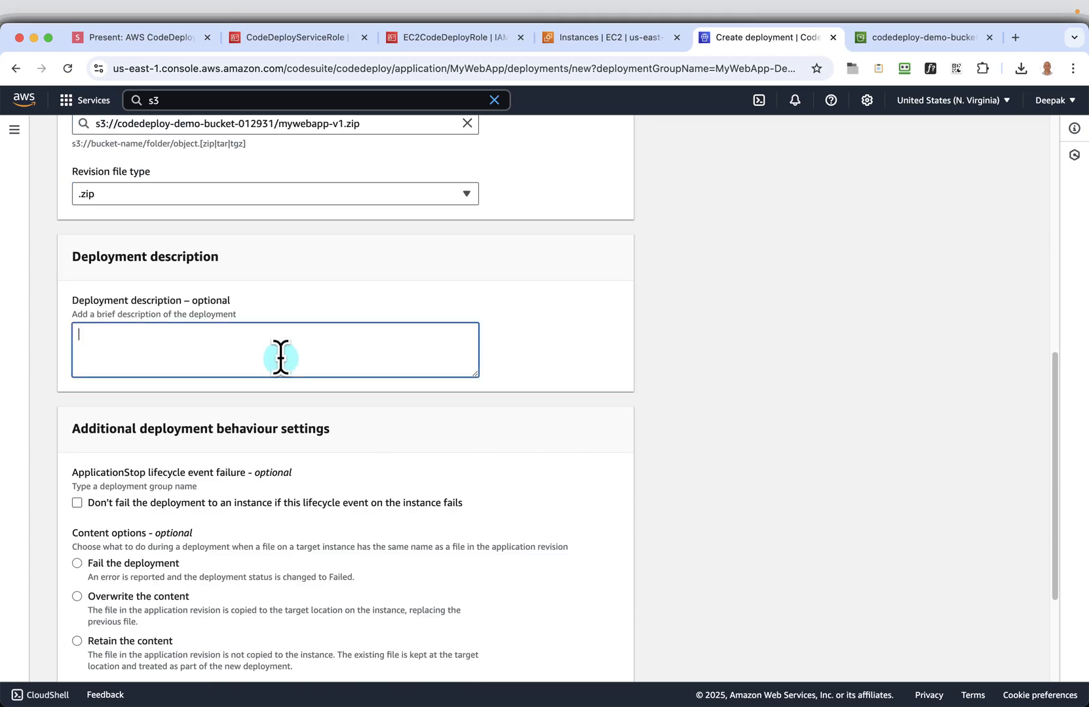
scroll(705, 404, "down", 2)
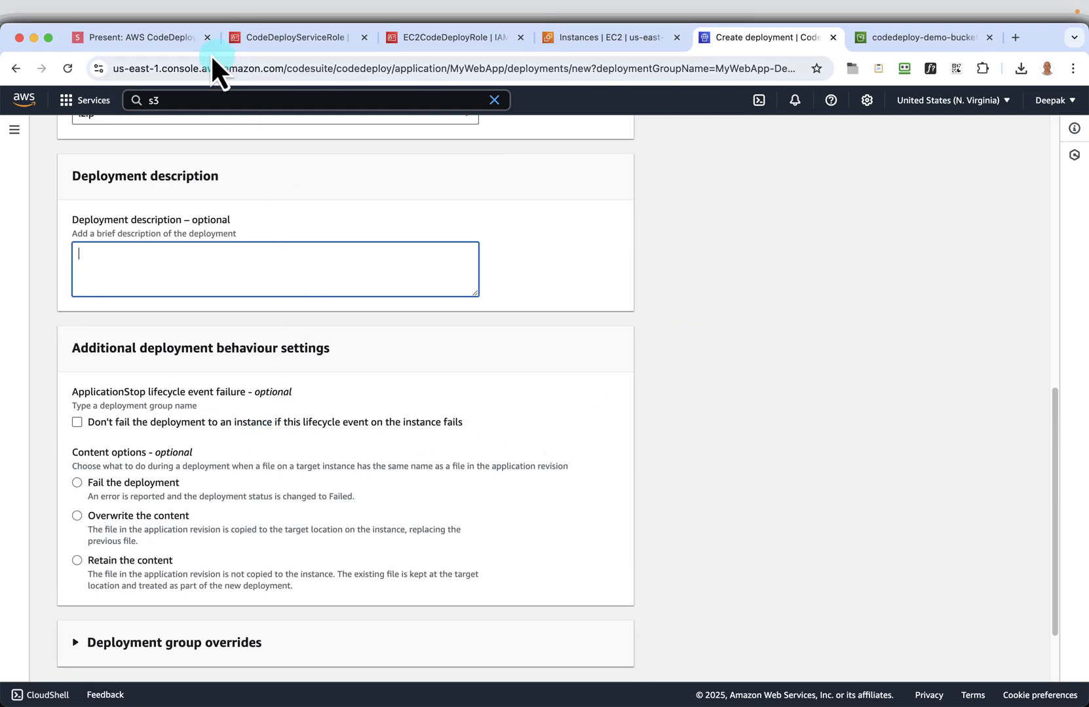
left_click(155, 41)
left_click(886, 295)
left_click(886, 295)
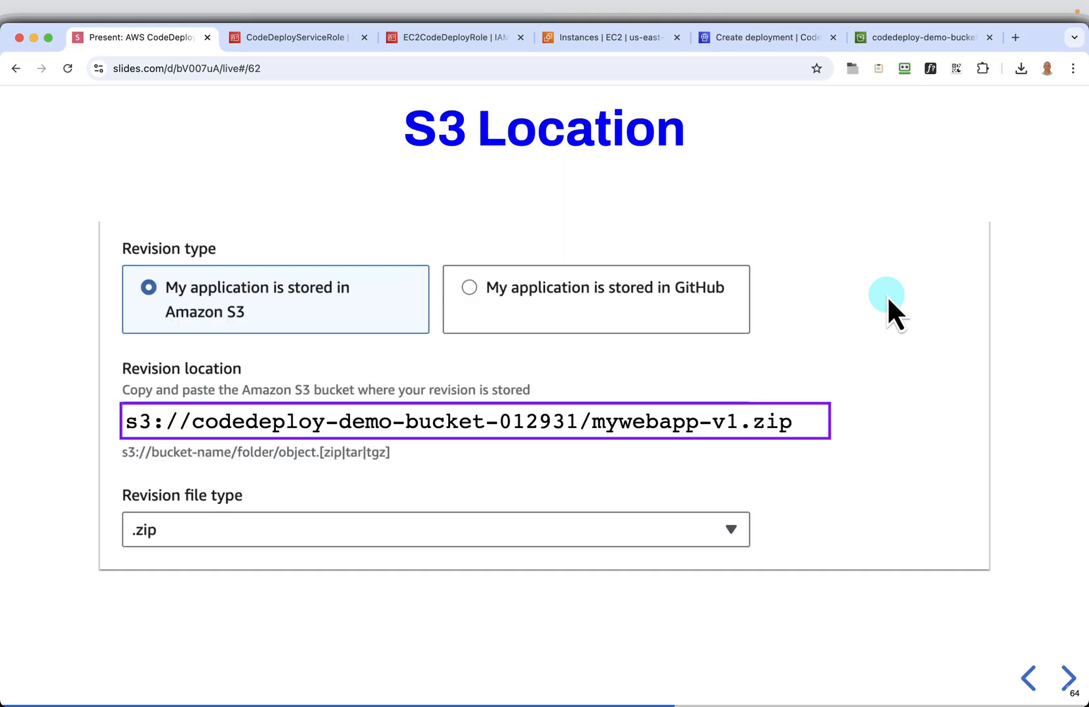
left_click(886, 295)
left_click(886, 295)
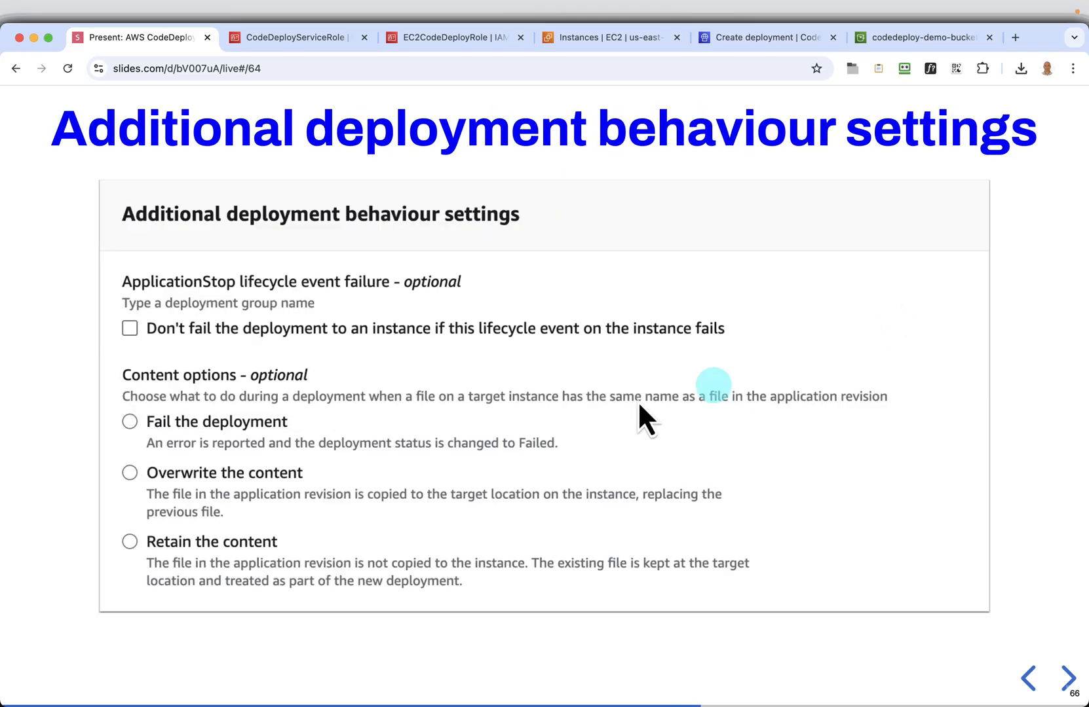
left_click(806, 451)
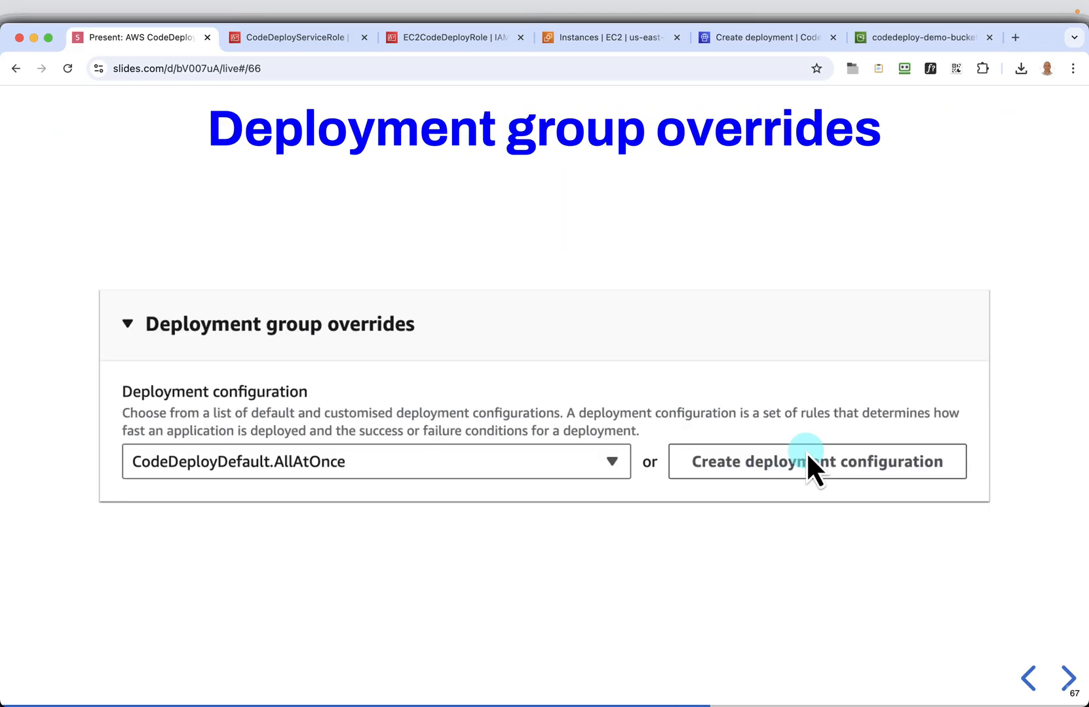
left_click(904, 44)
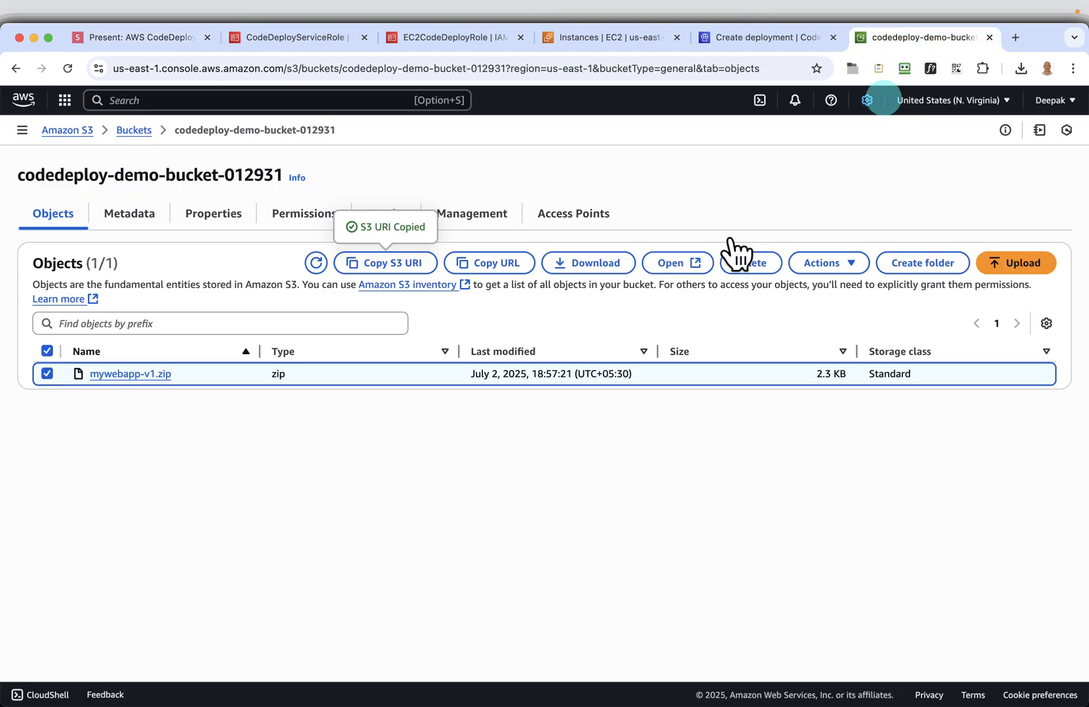
Expand the deployment group overrides and roll back configuration overrides of the new deployment
left_click(727, 38)
scroll(599, 368, "down", 3)
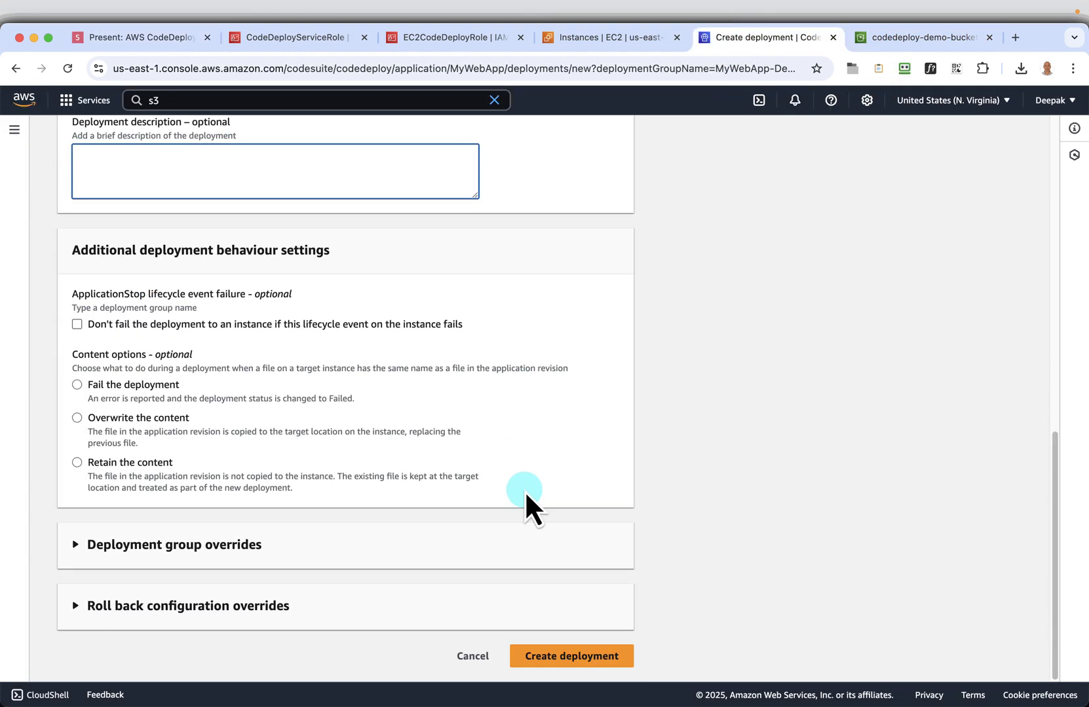
left_click(176, 552)
scroll(569, 510, "down", 2)
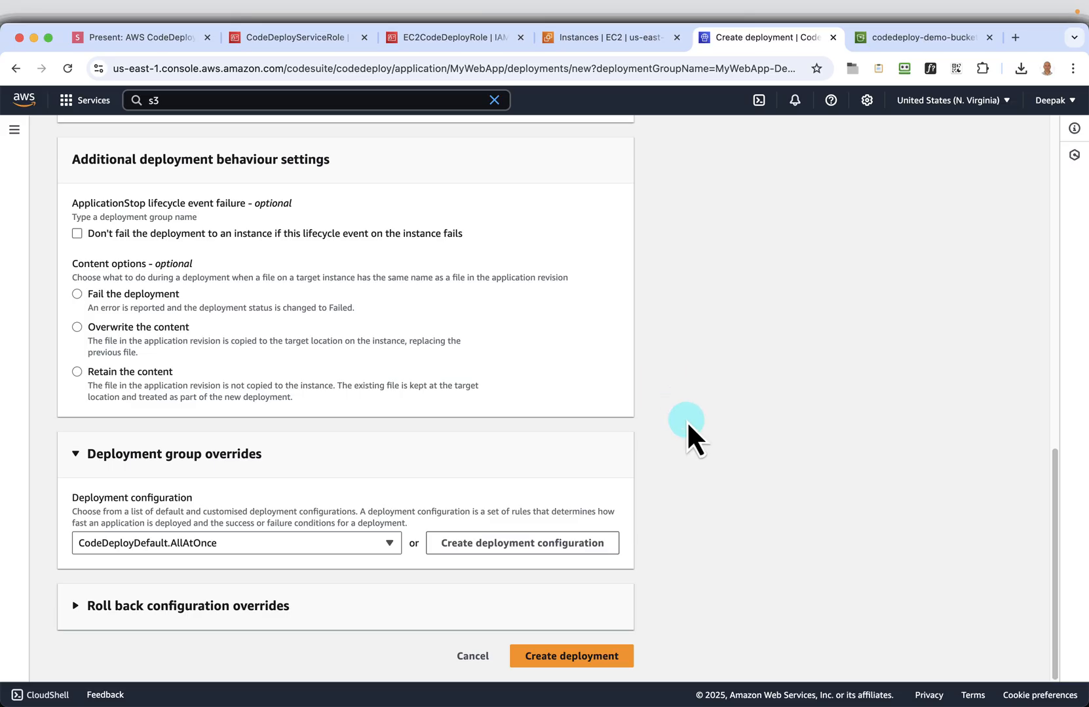
scroll(686, 422, "up", 10)
scroll(578, 439, "down", 10)
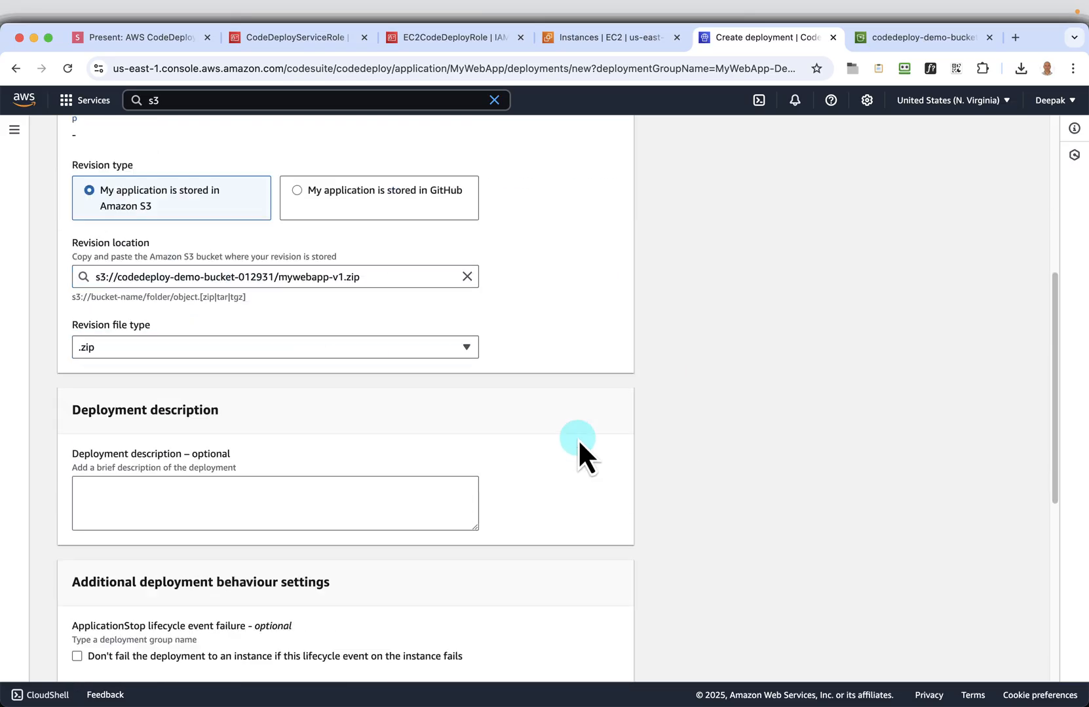
left_click(160, 605)
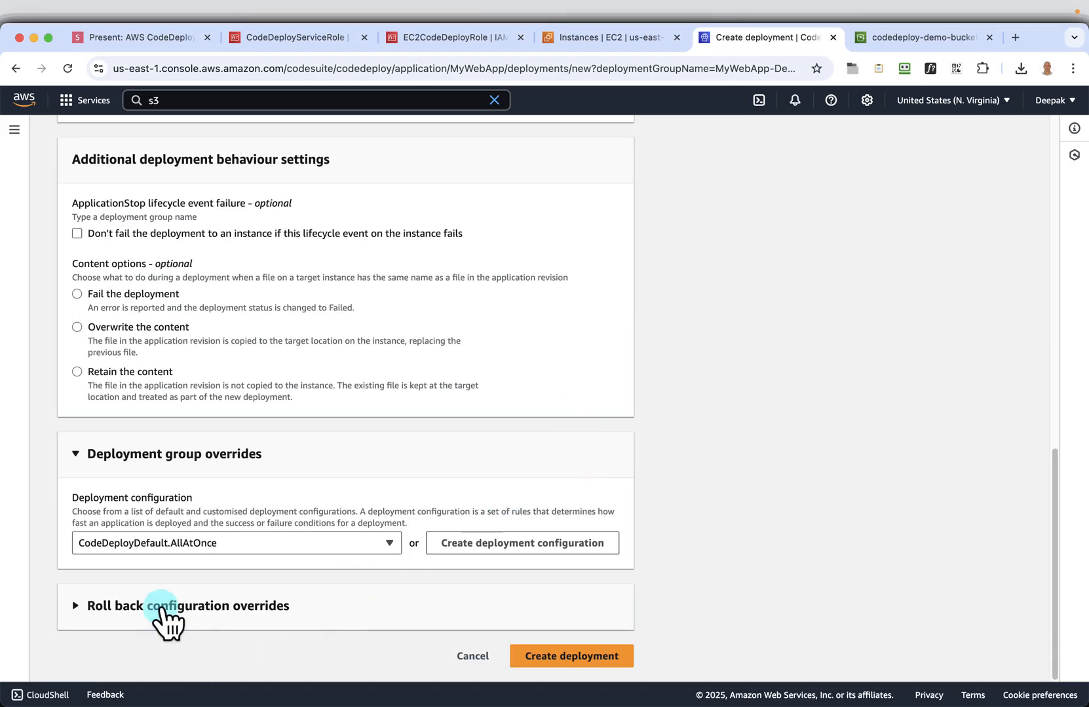
scroll(616, 530, "down", 2)
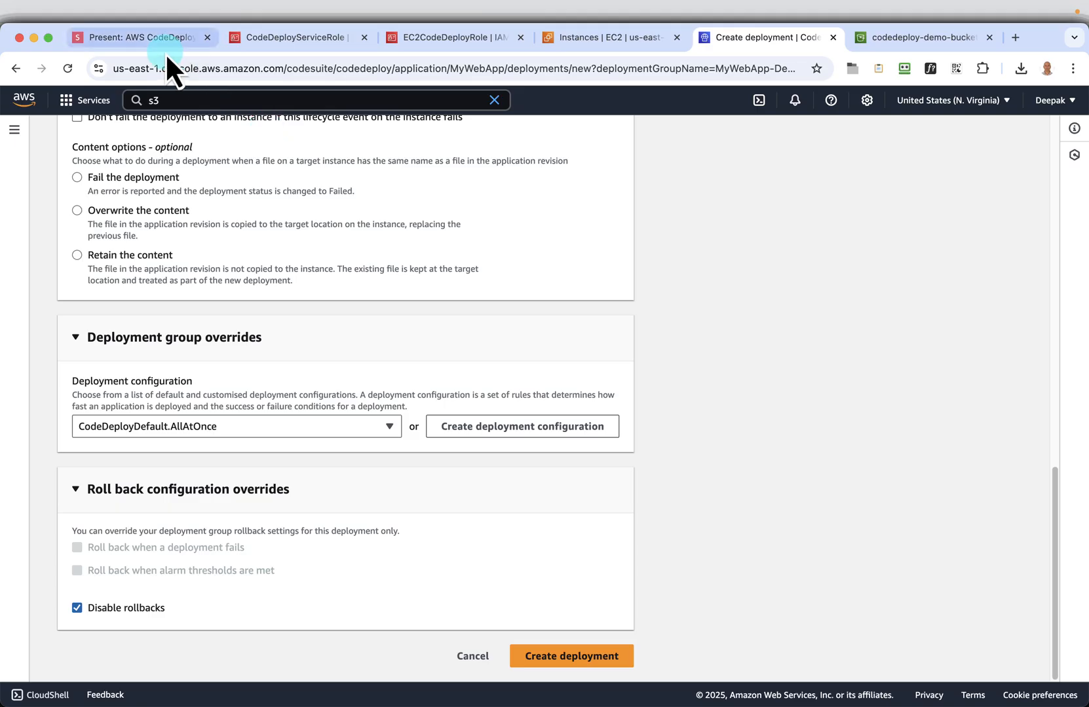
Following the rollback slide, turn off Disable rollbacks, enable Roll back when a deployment fails, and create the deployment
left_click(134, 37)
key("Right")
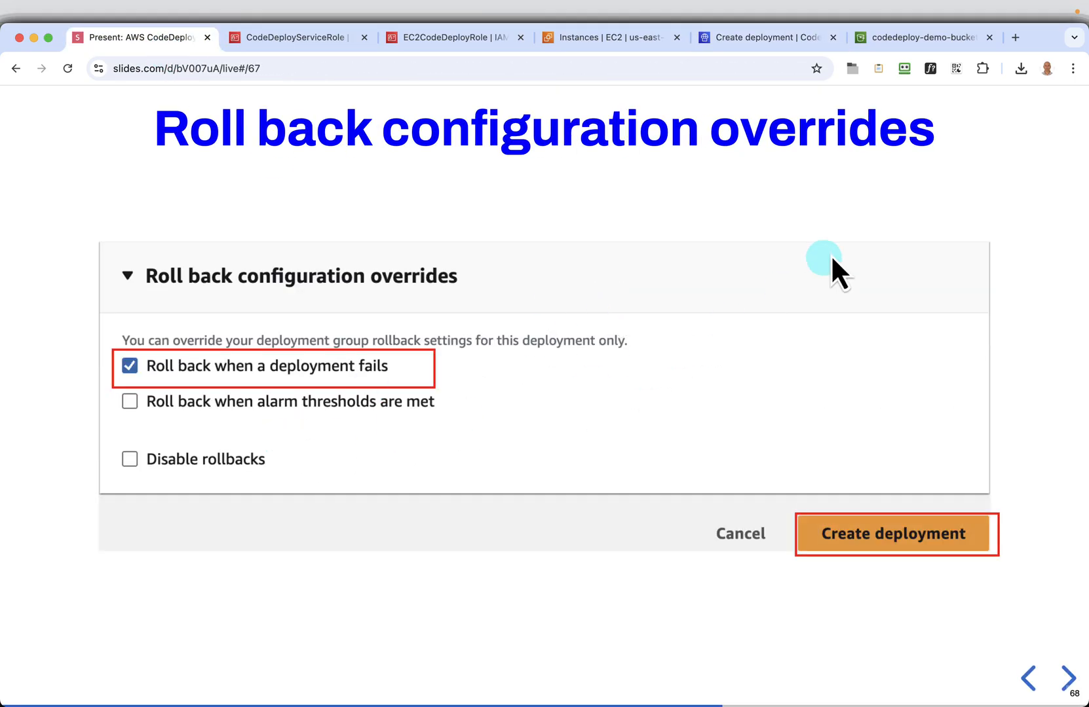
left_click(917, 41)
left_click(798, 39)
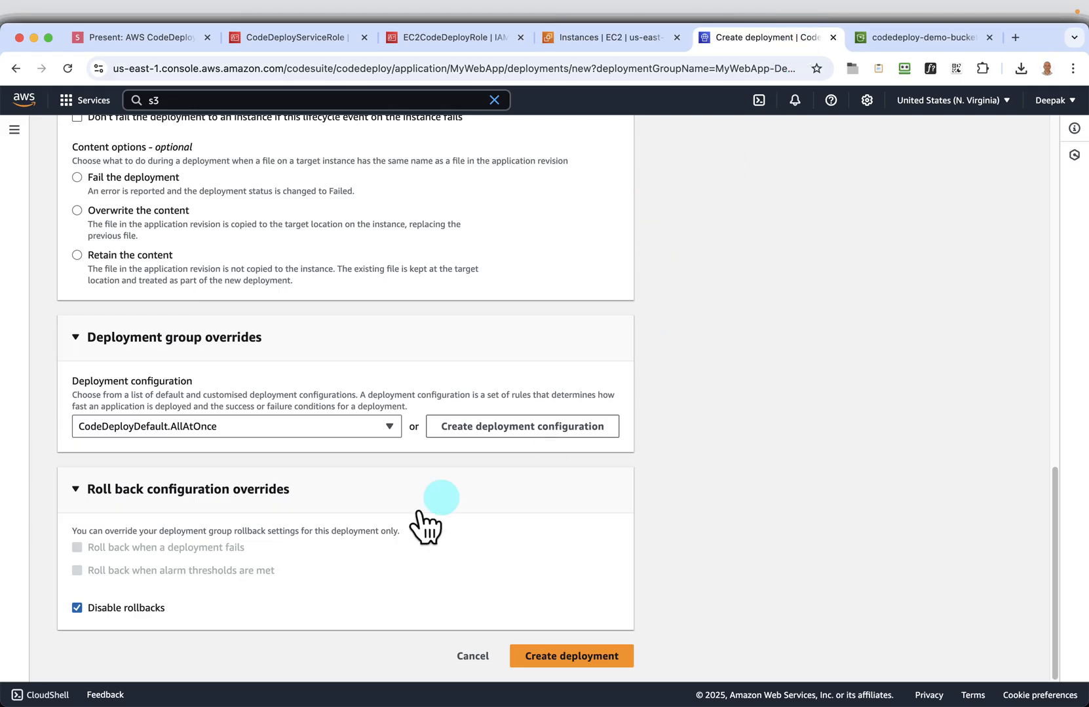
left_click(152, 607)
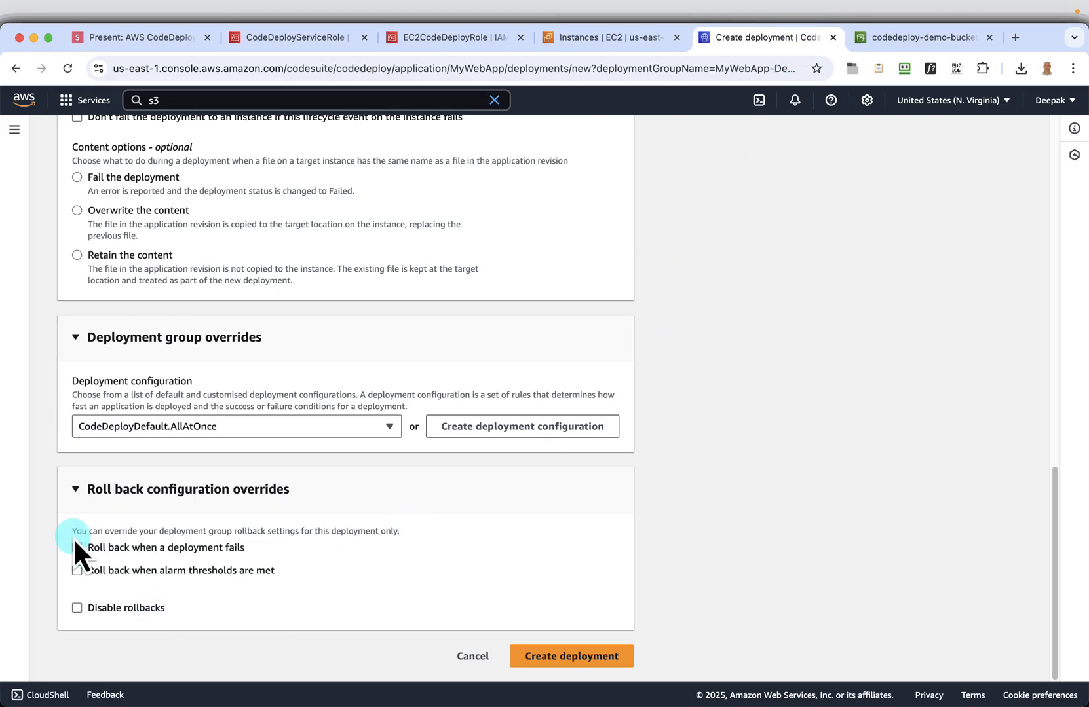
left_click(76, 547)
left_click(572, 658)
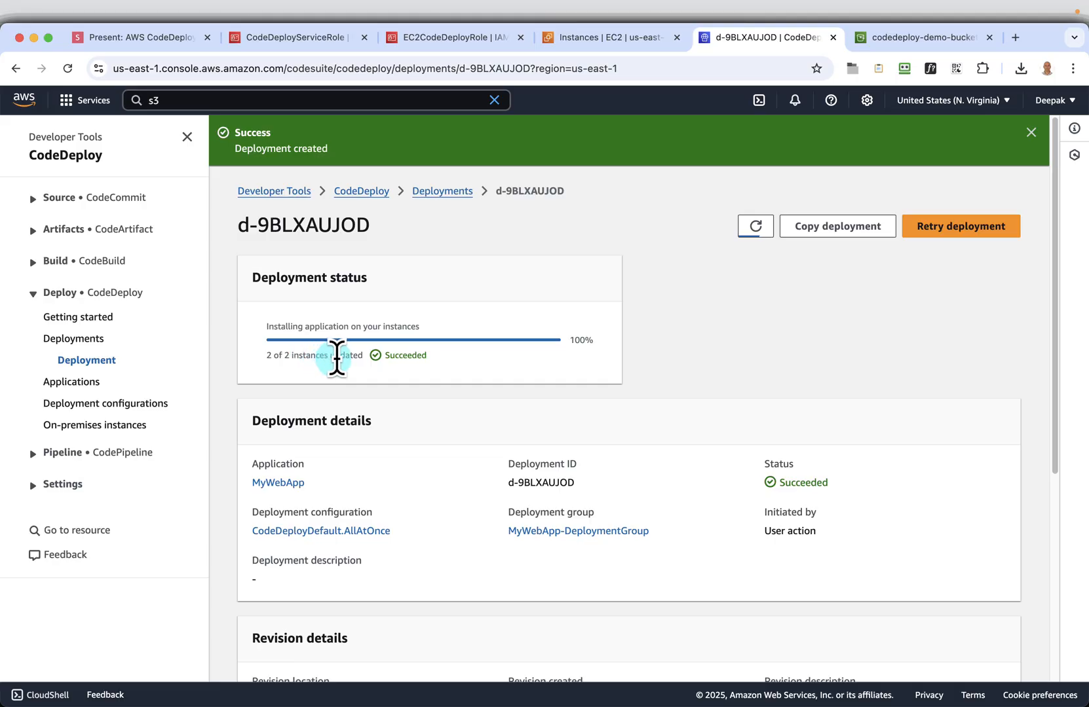
Examine the deployment's details, revision details and lifecycle events, and compare them with the tutorial slides through the application test page
left_click(187, 136)
scroll(515, 369, "down", 3)
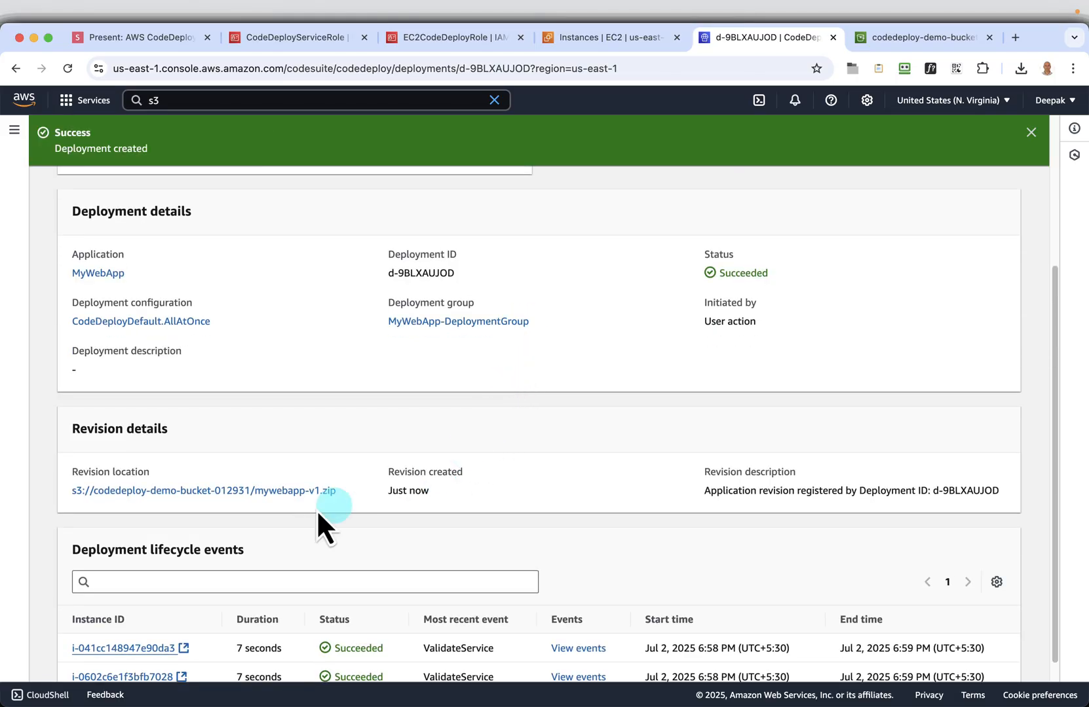
scroll(578, 487, "down", 1)
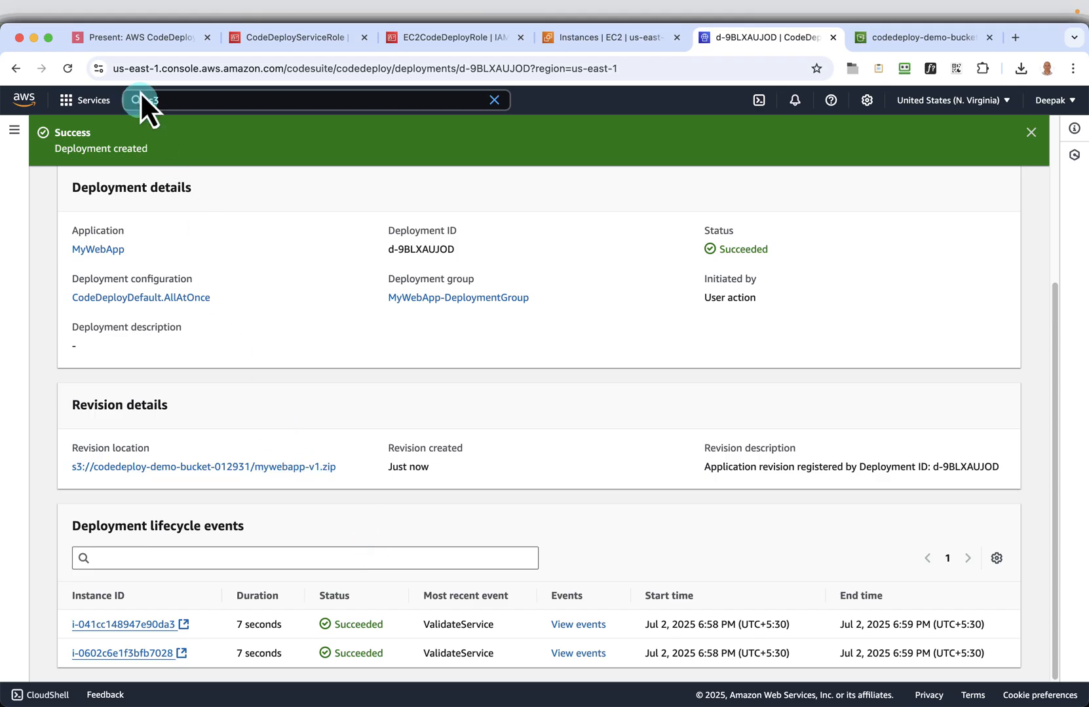
left_click(138, 43)
key("Right")
key("Right")
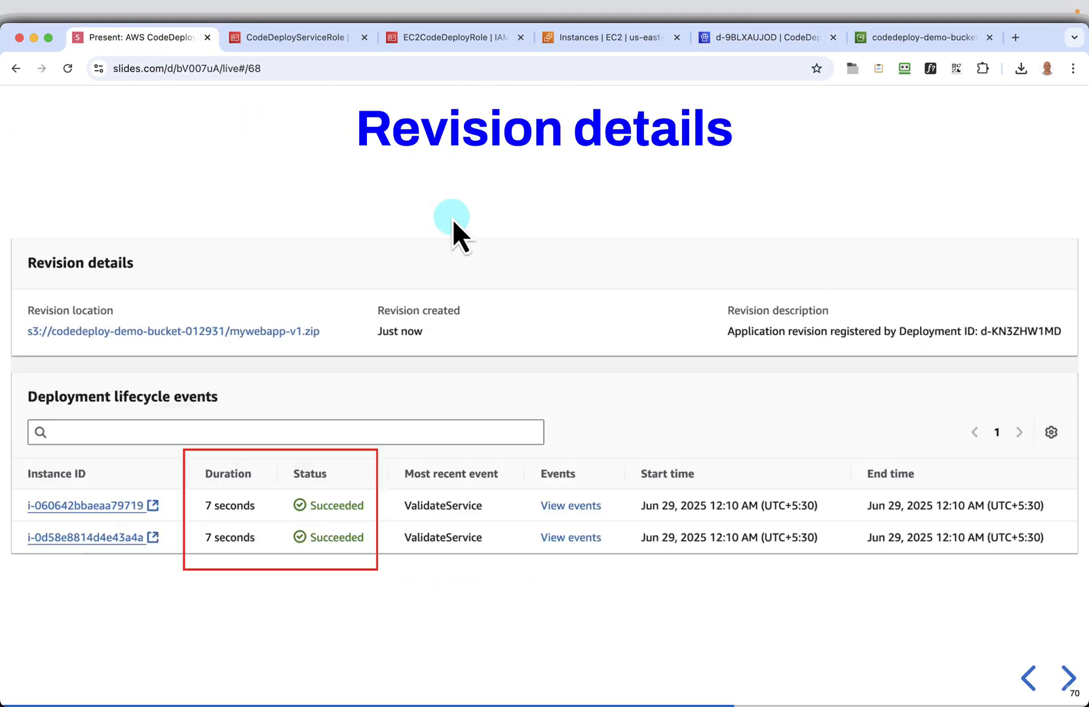
key("Right")
key("Right")
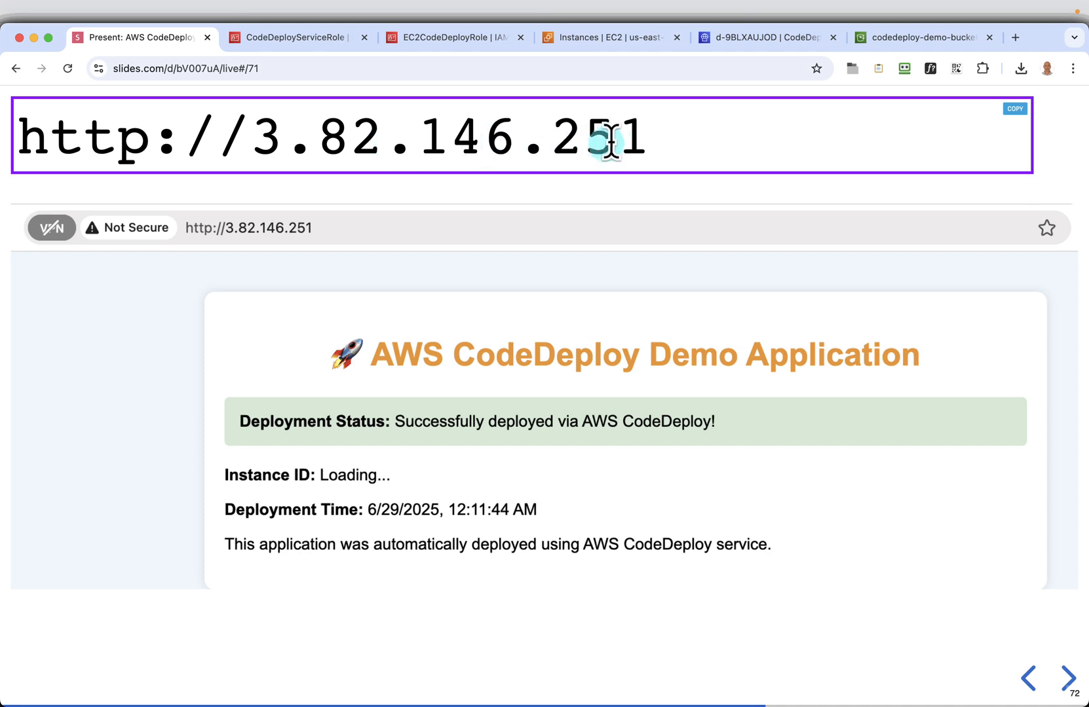
Return to the EC2 instances list and refresh it to check both demo instances' status
left_click(578, 46)
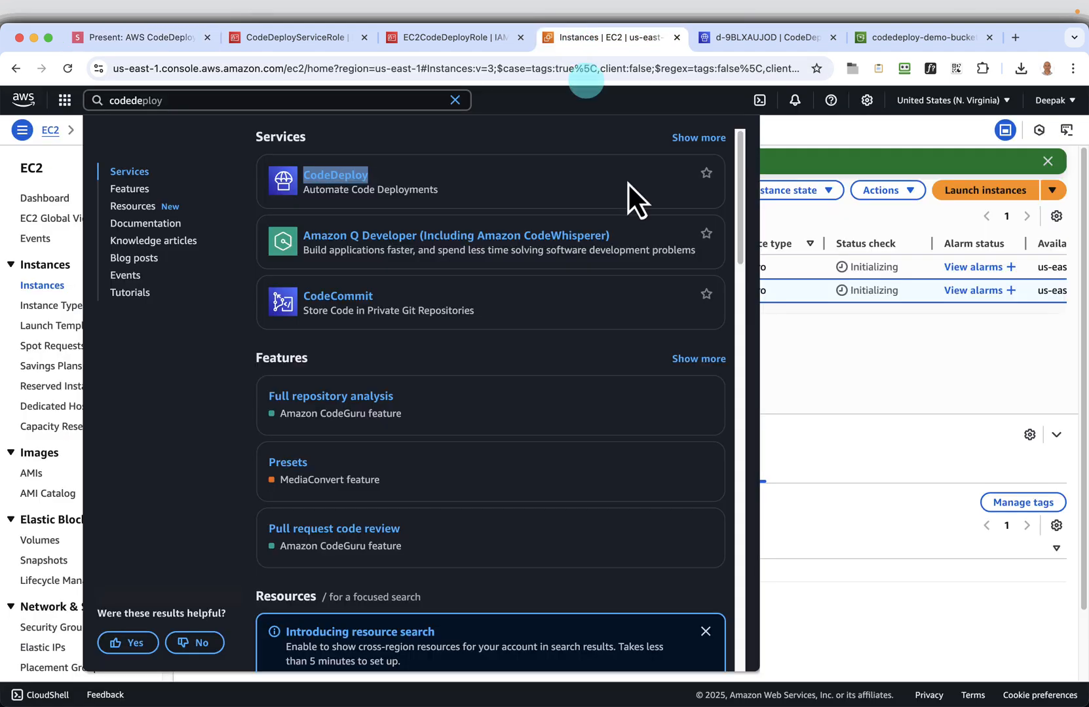
left_click(883, 371)
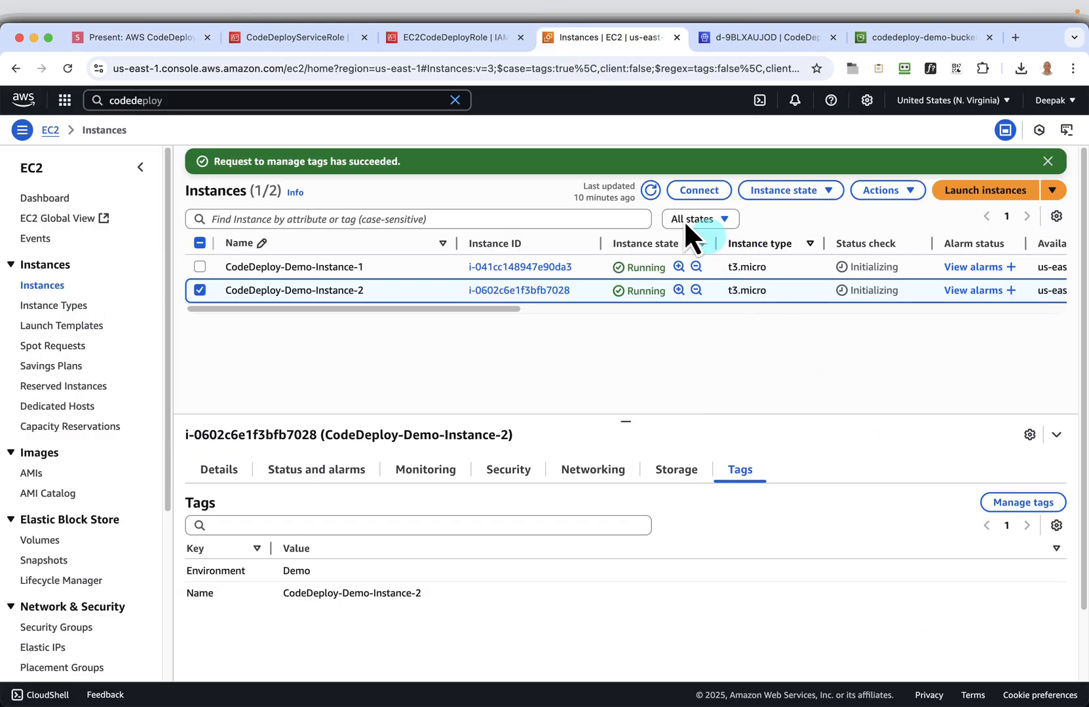
left_click(651, 190)
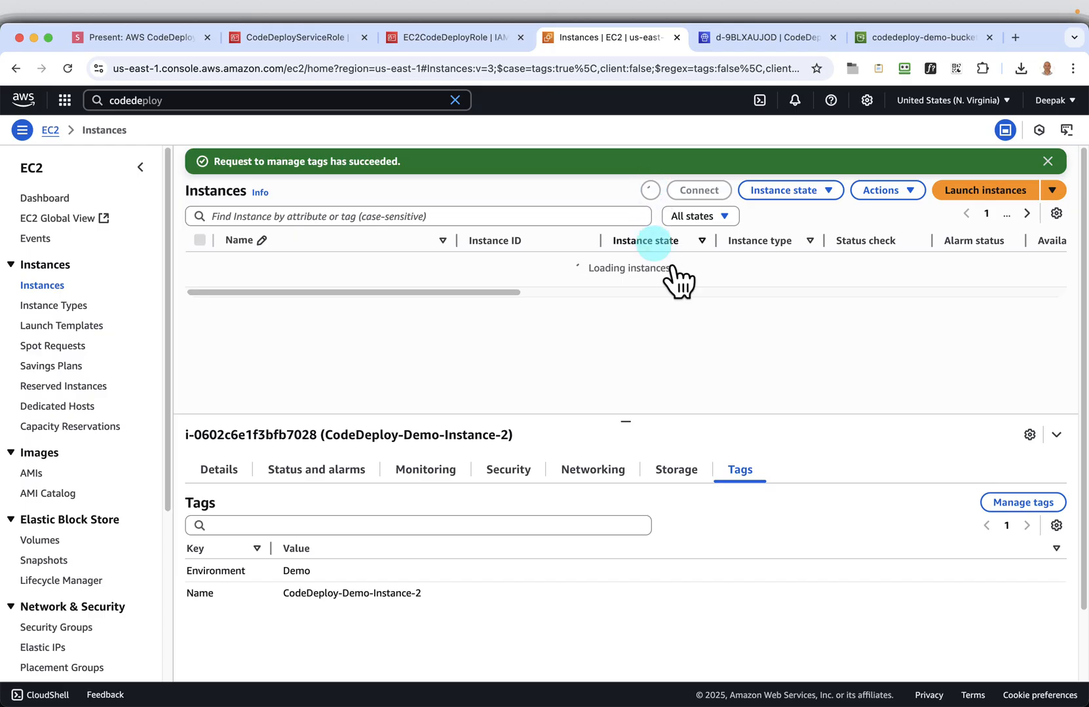
left_click(140, 166)
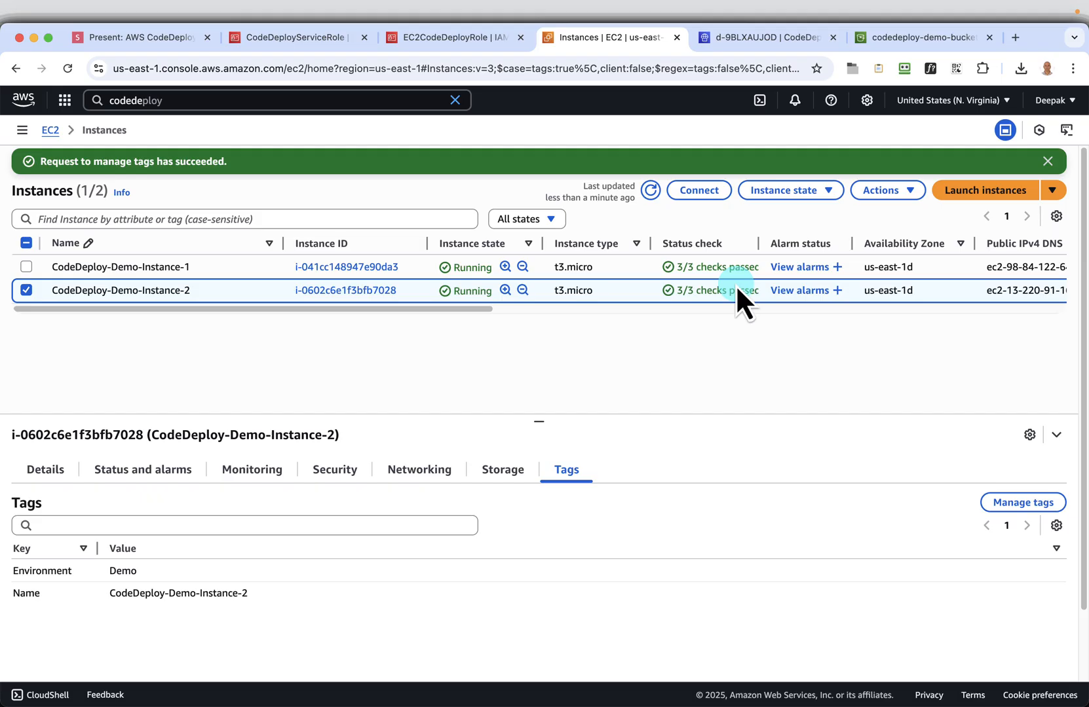
Select only CodeDeploy-Demo-Instance-1 and copy its public IPv4 address
left_click(24, 293)
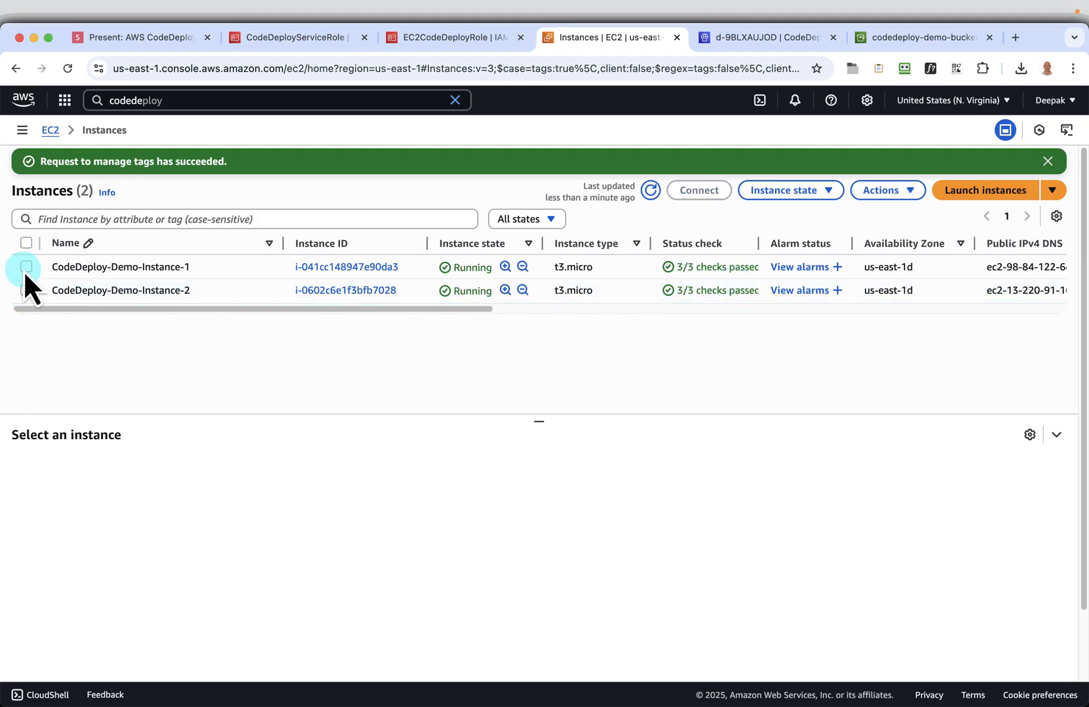
left_click(26, 267)
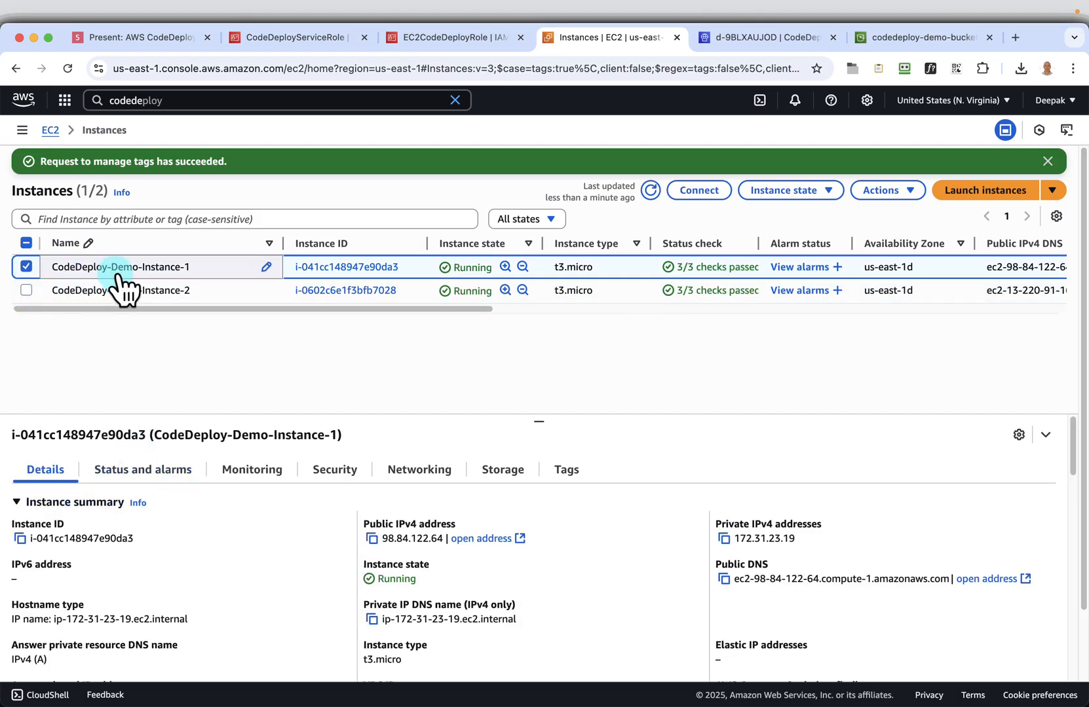
left_click(412, 470)
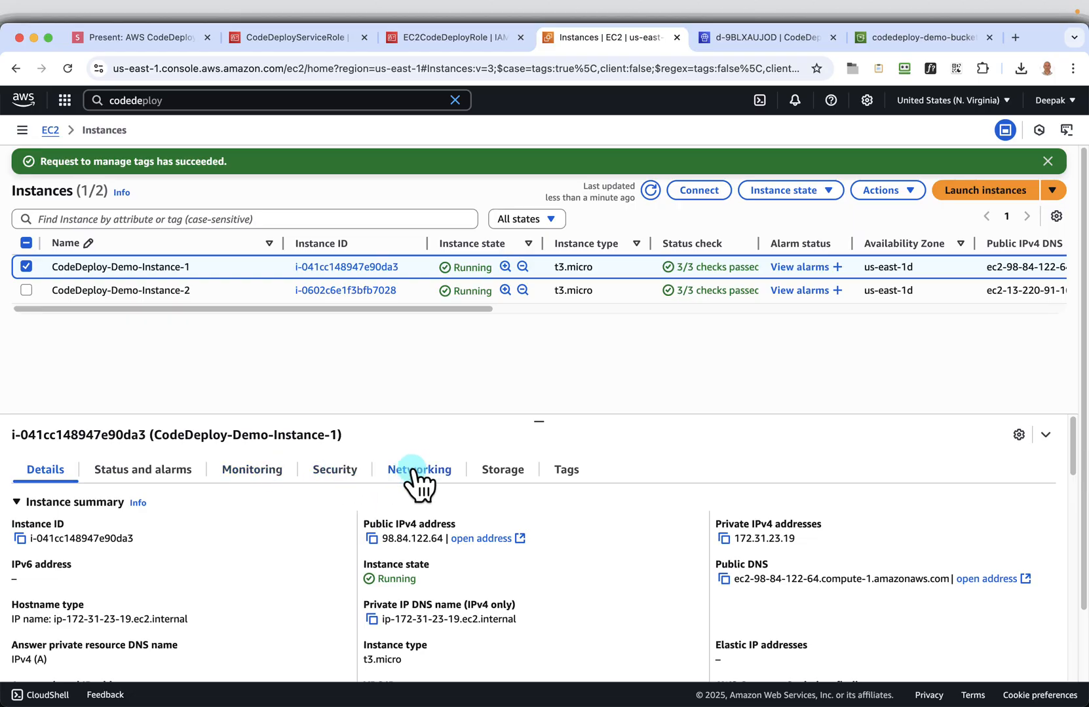
left_click(47, 469)
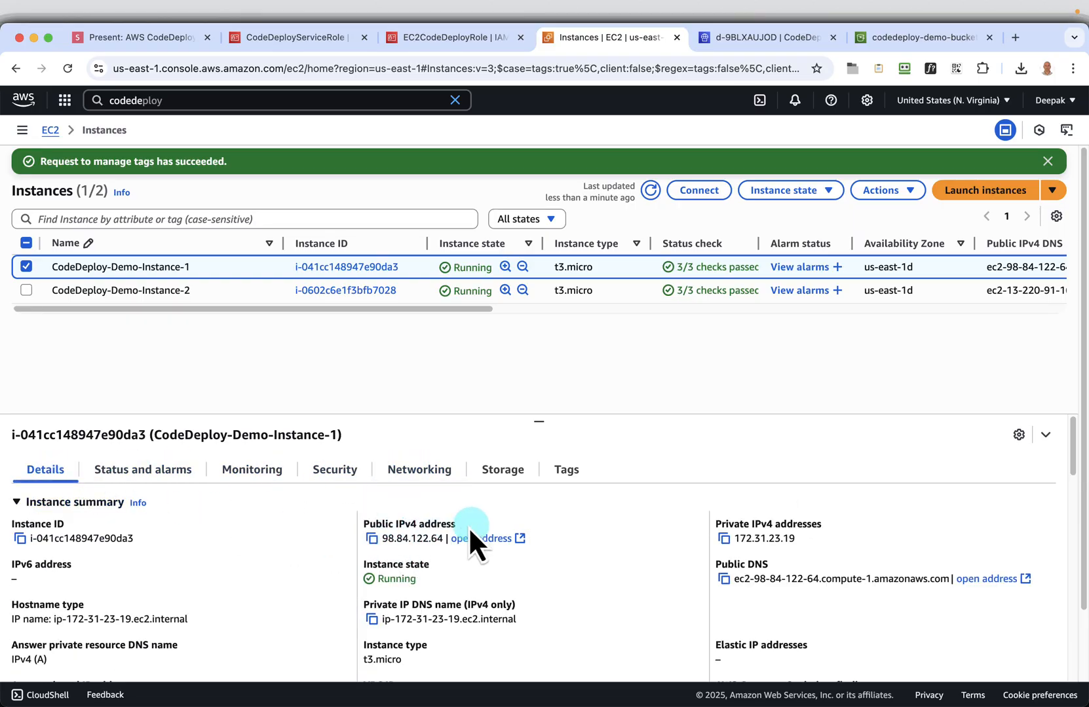
left_click(372, 539)
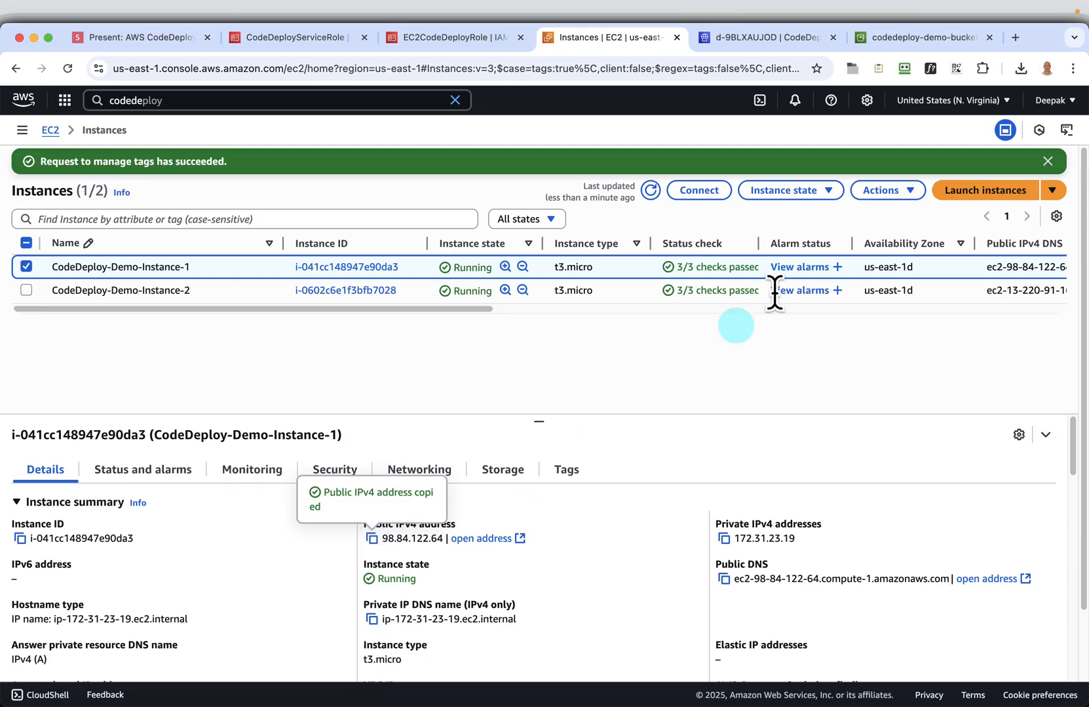
left_click(1015, 37)
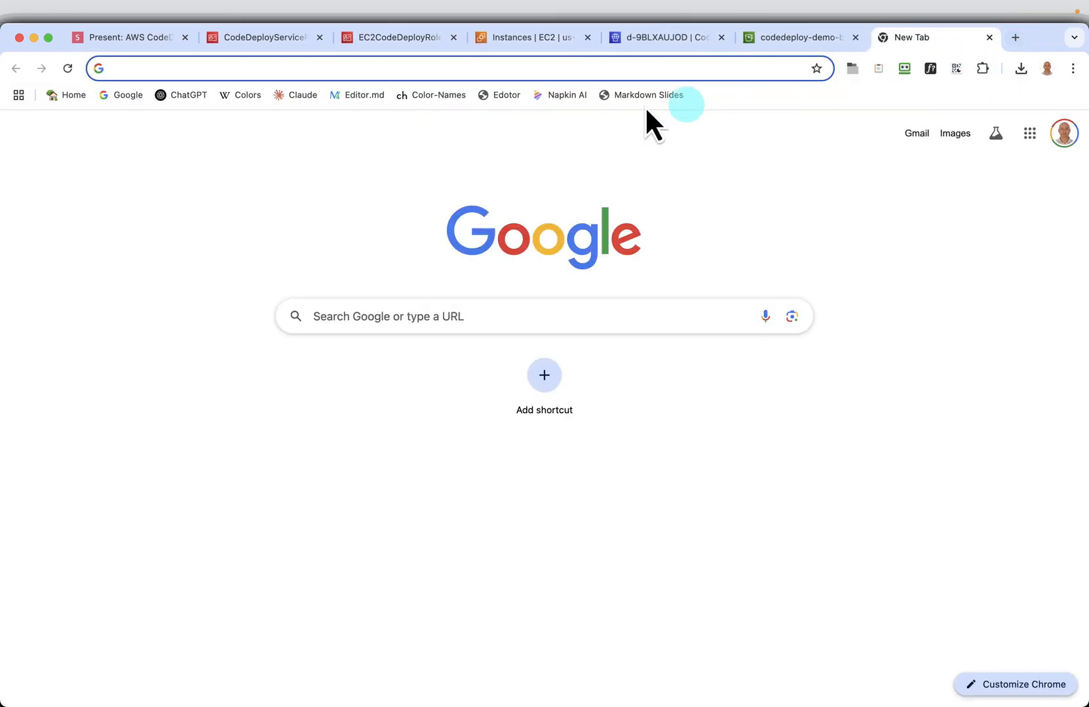
left_click(248, 67)
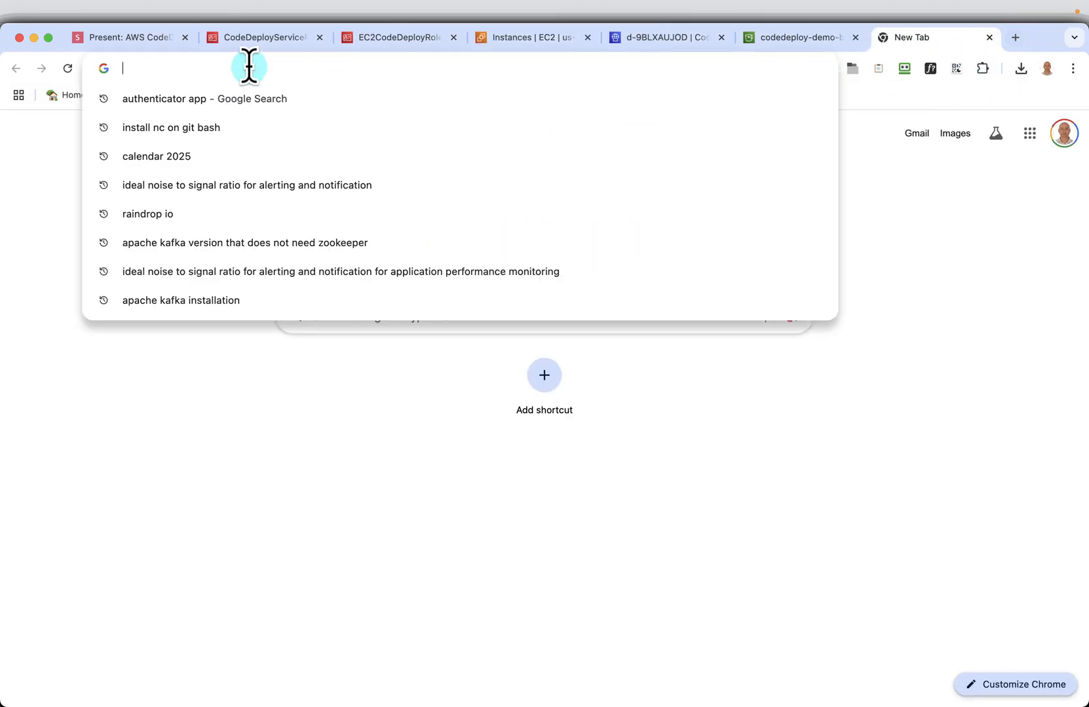
type("htt")
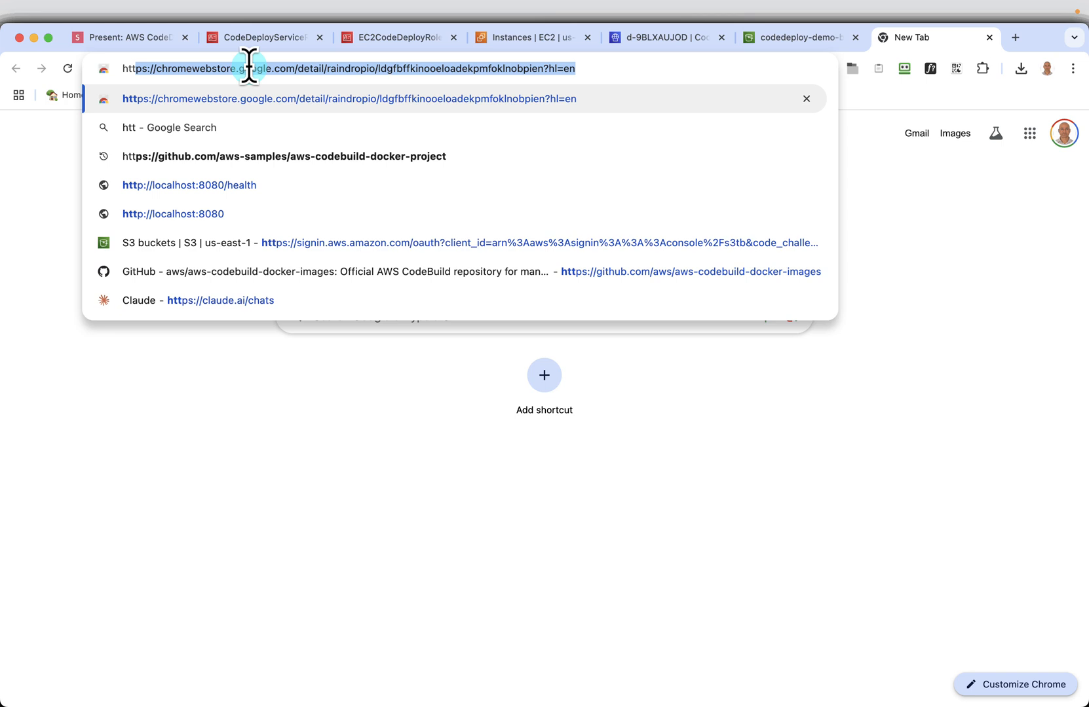
type("p://localhost:8080")
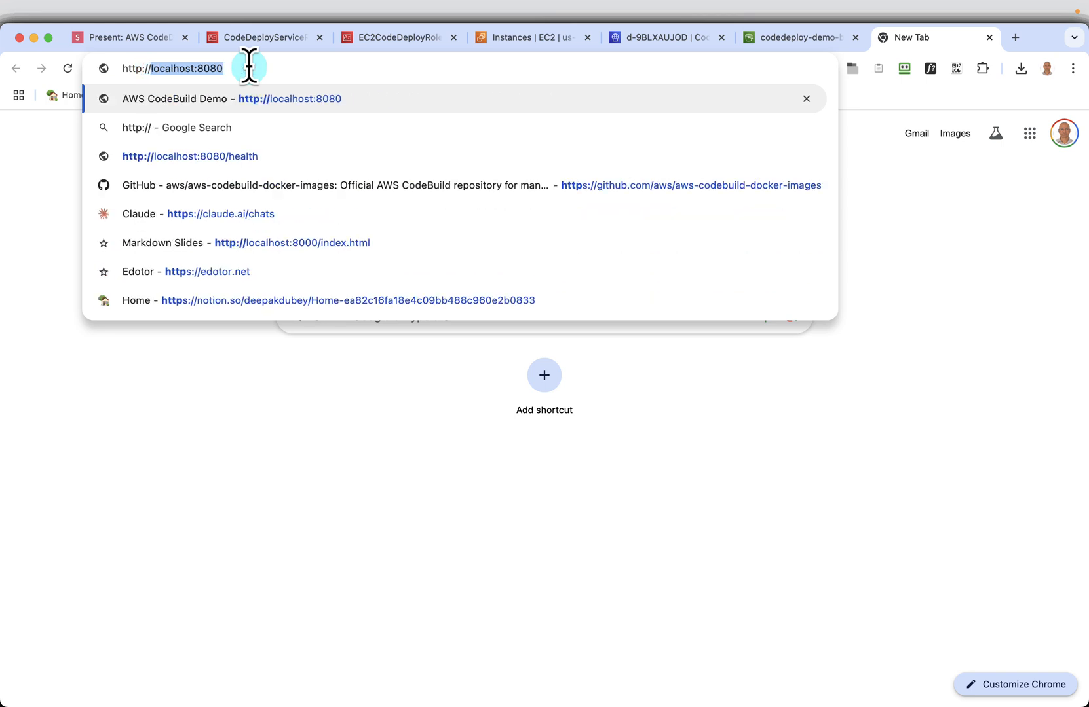
key("super+v")
key("Return")
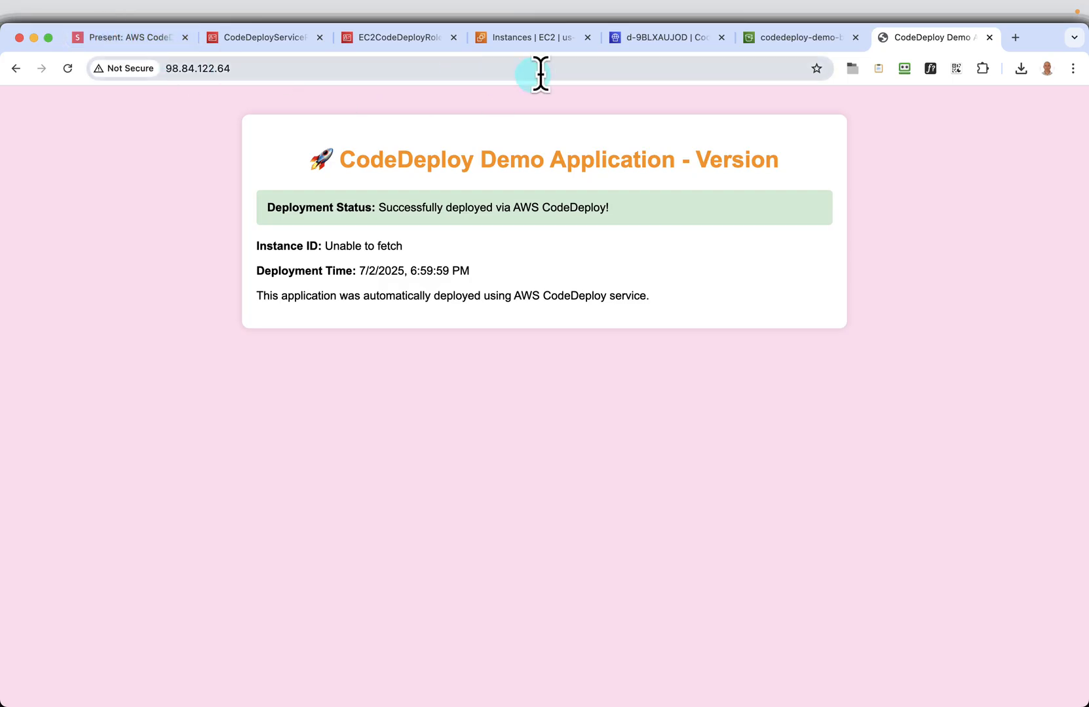
In the EC2 instances list, select only CodeDeploy-Demo-Instance-2 and copy its public IPv4 address
left_click(527, 45)
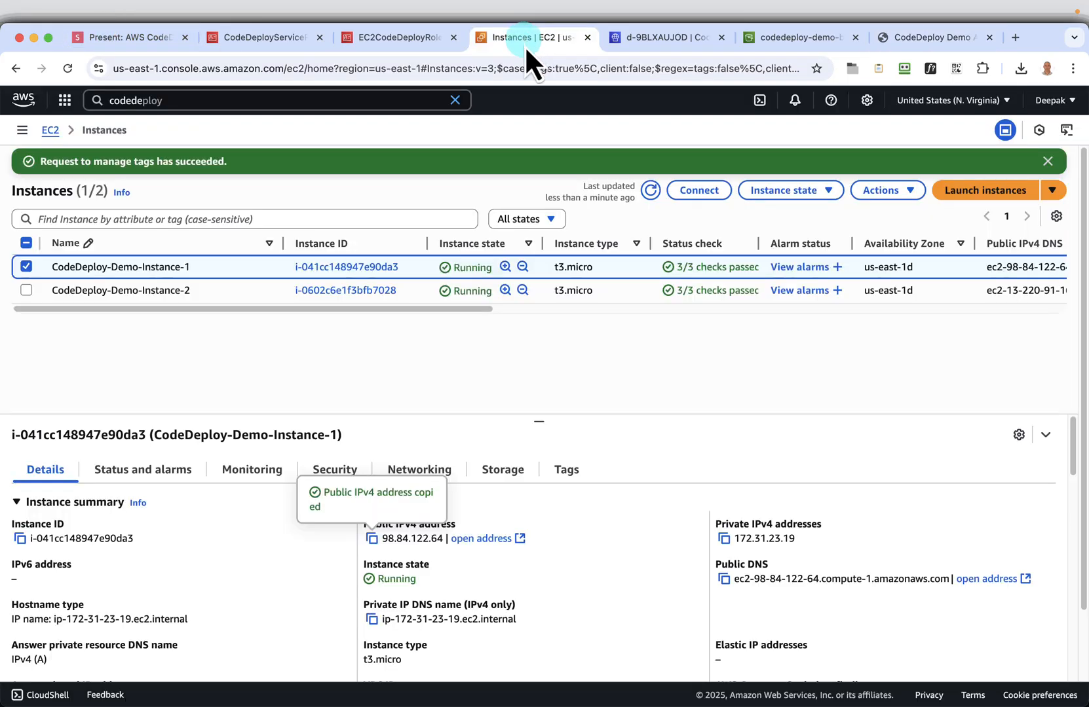
left_click(27, 290)
left_click(26, 267)
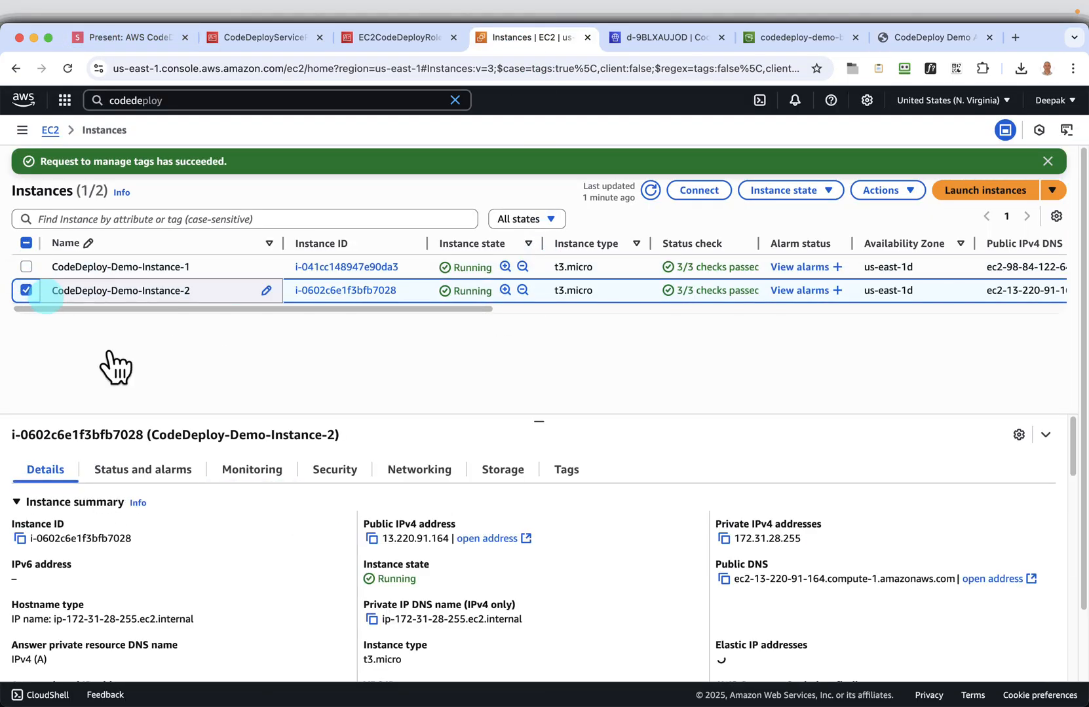
left_click(371, 538)
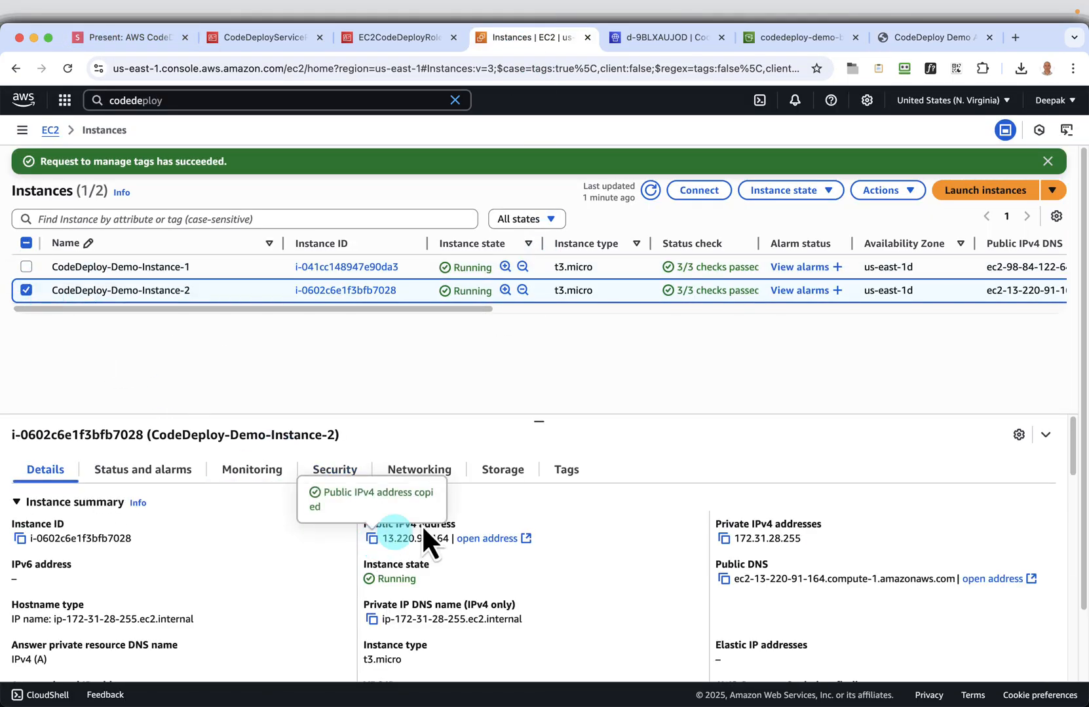
left_click(1008, 38)
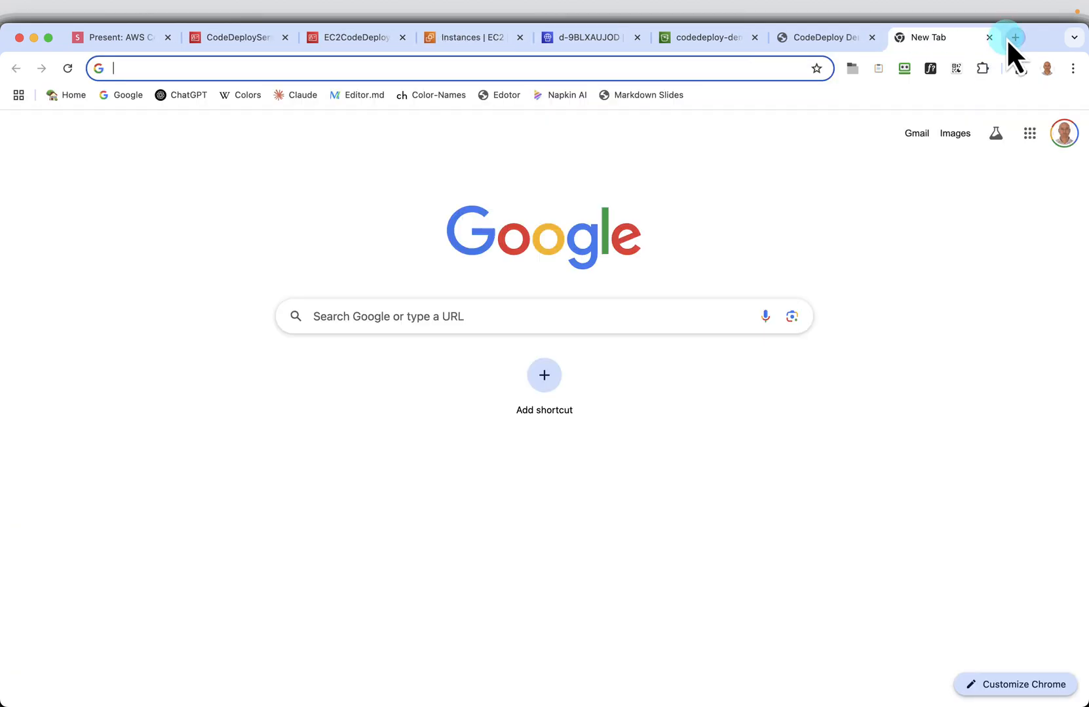
type("http")
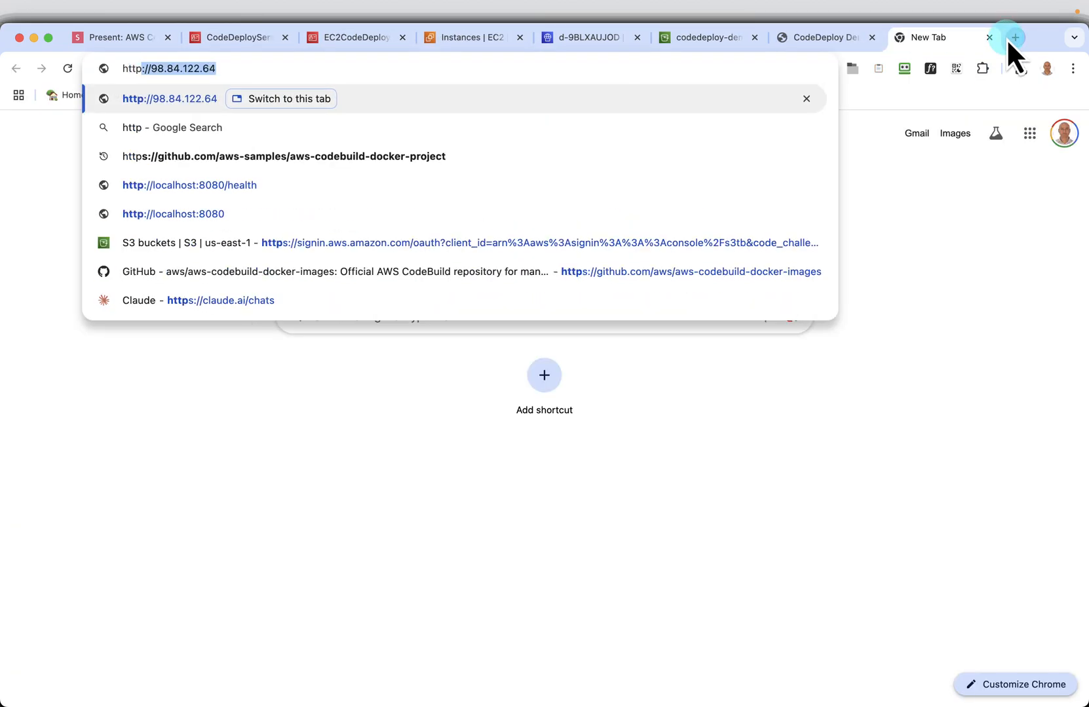
type("://13.220.91.164")
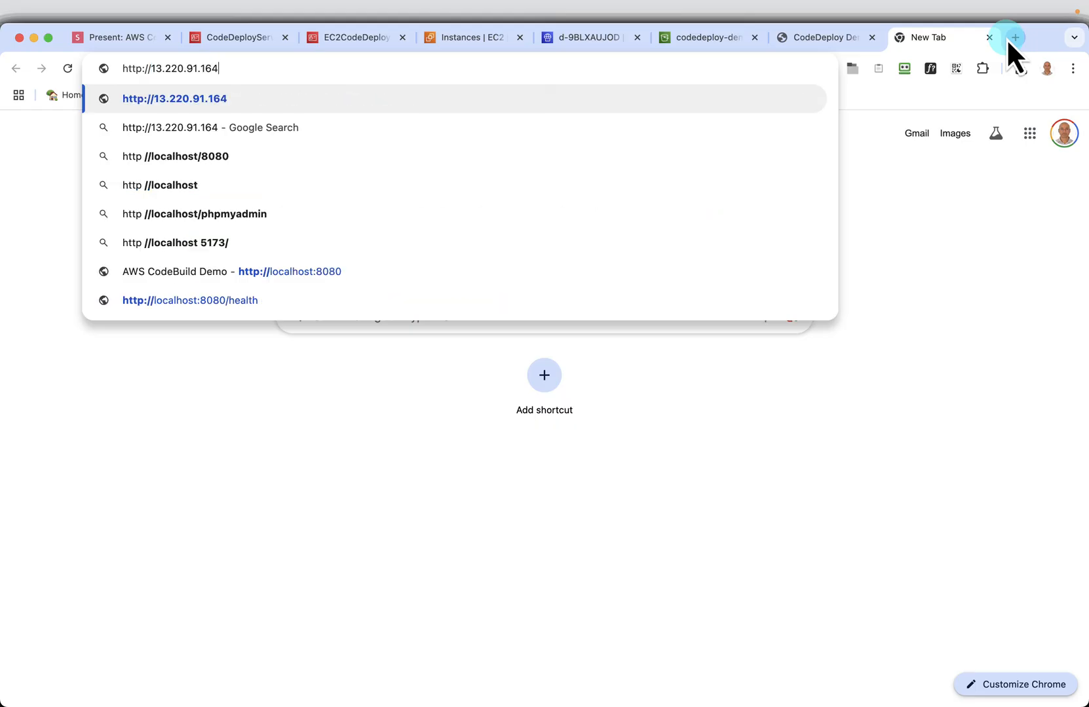
key("Return")
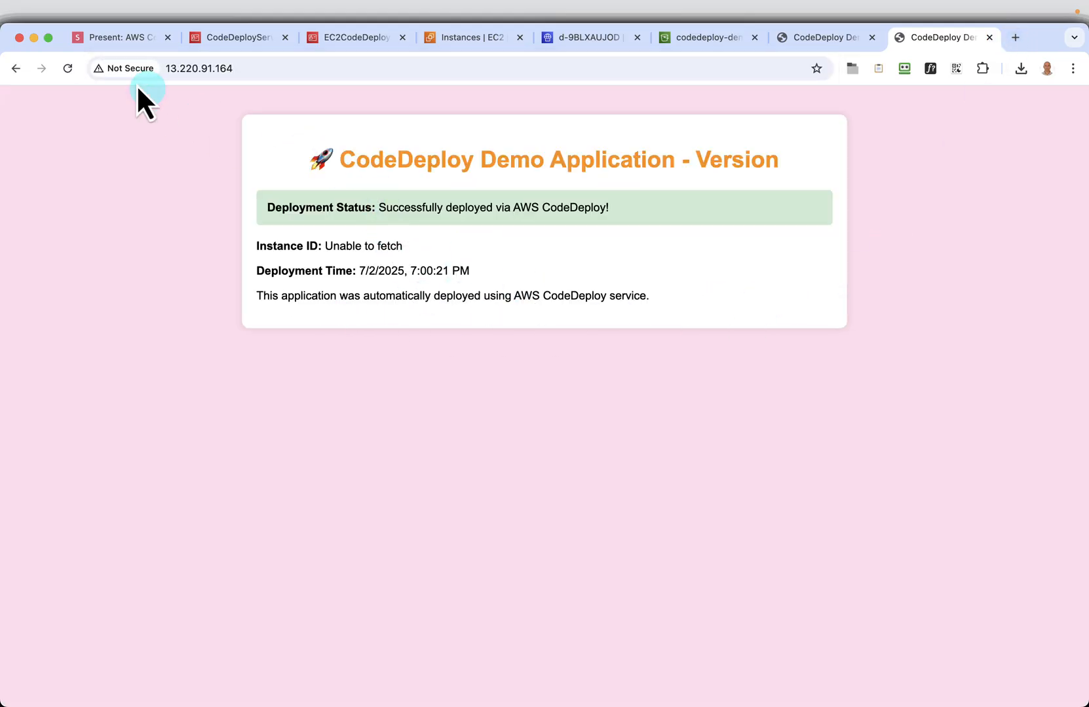
Return to the tutorial slides and advance to the Deploy 2nd Version slide to review the HTML changes
left_click(112, 38)
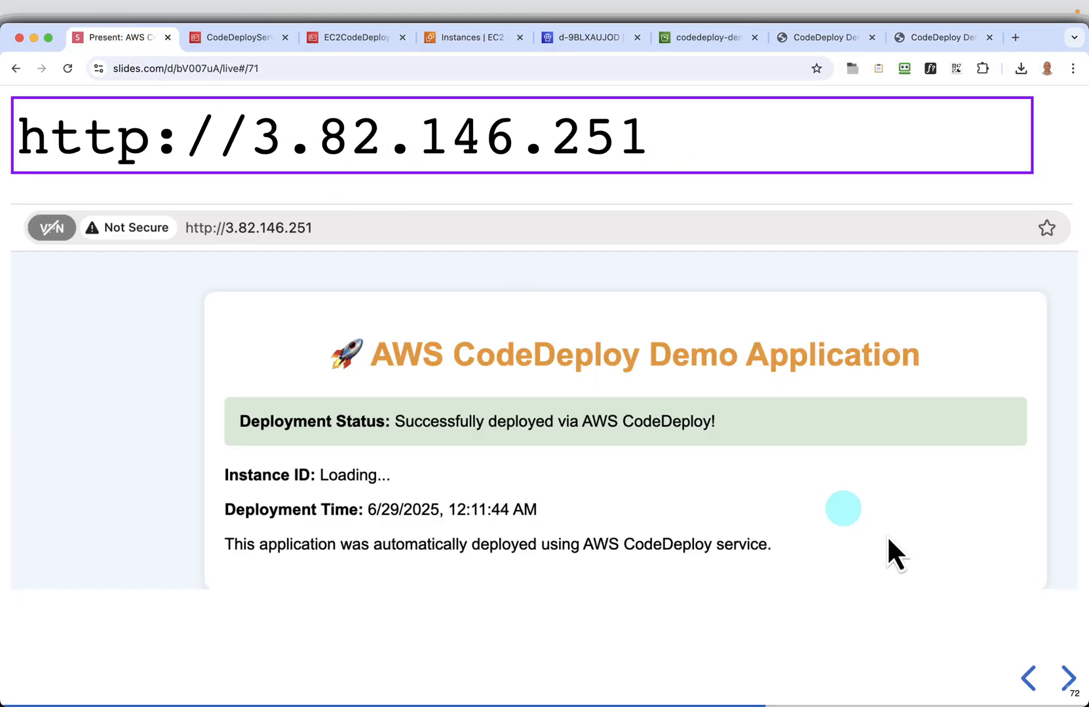
left_click(1065, 681)
left_click(1066, 681)
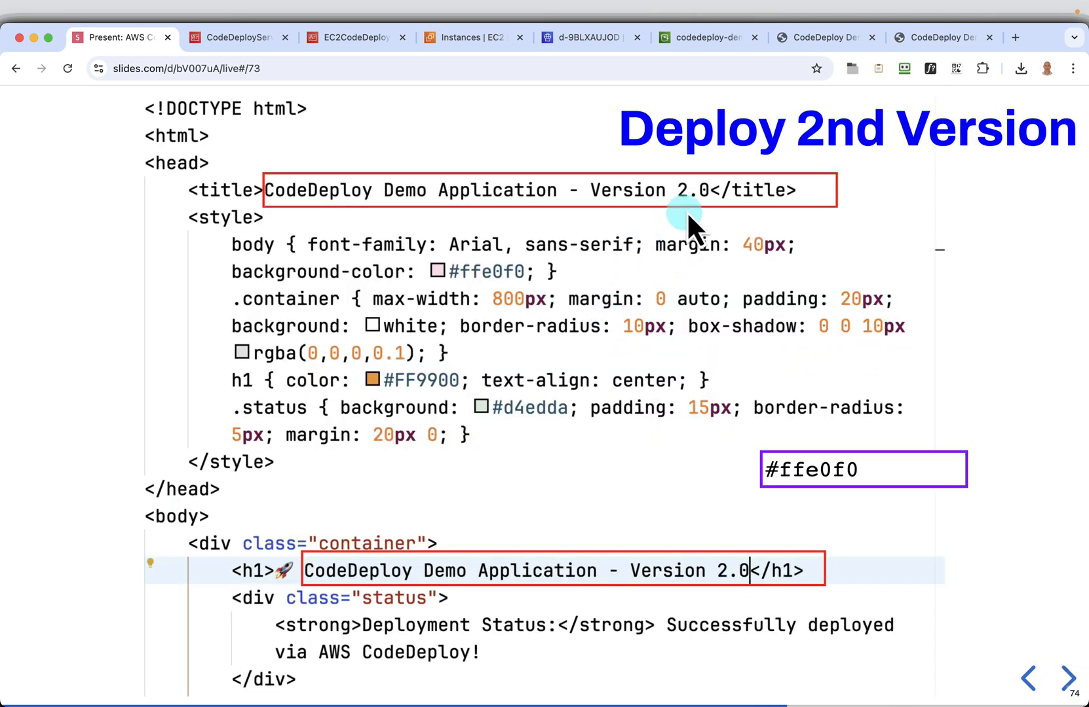
mouse_move(832, 457)
Switch to VS Code, change the page title in index.html to "CodeDeploy Demo Application - Version 2.0", and save
key("super+Tab")
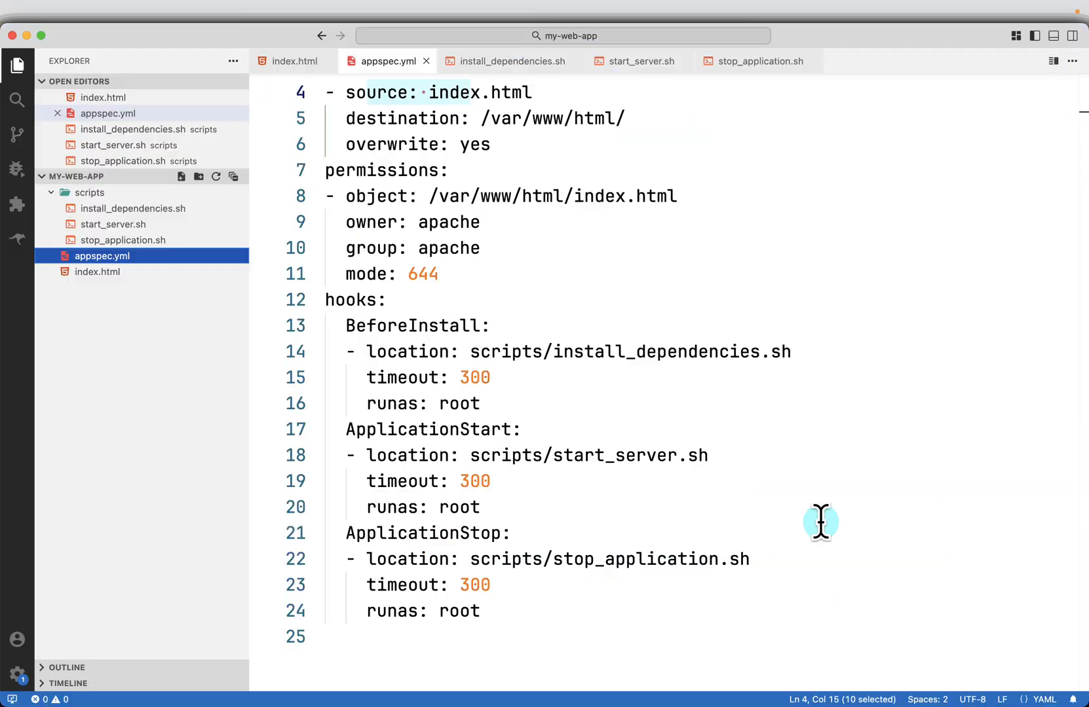
left_click(284, 66)
scroll(907, 268, "up", 2)
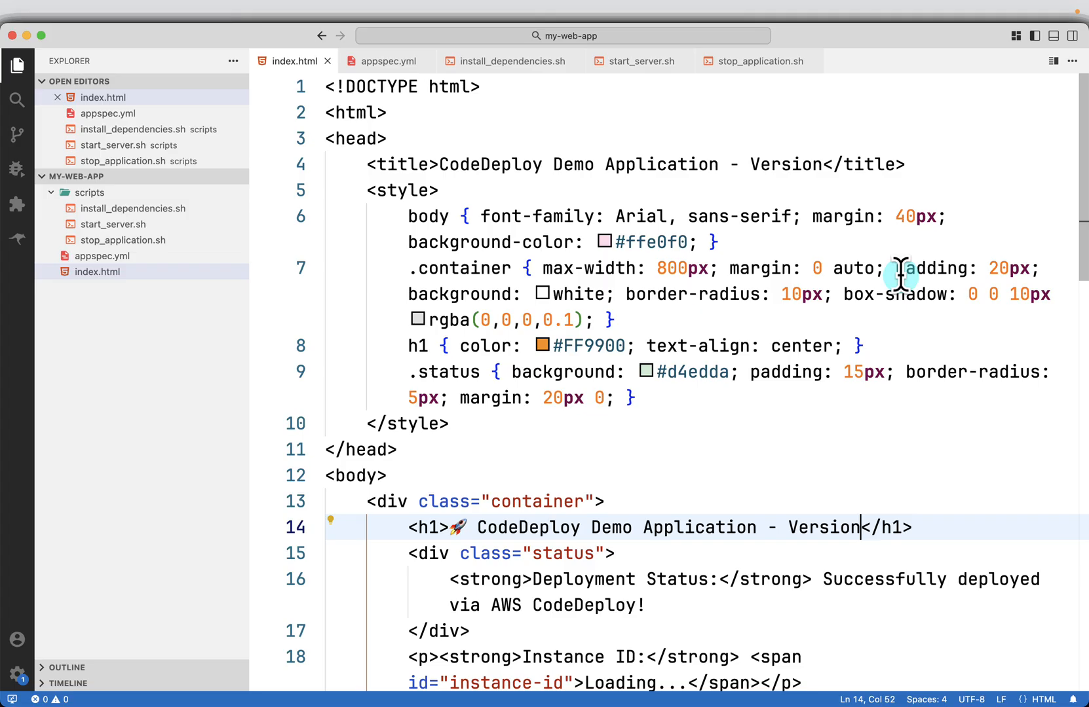
left_click(824, 165)
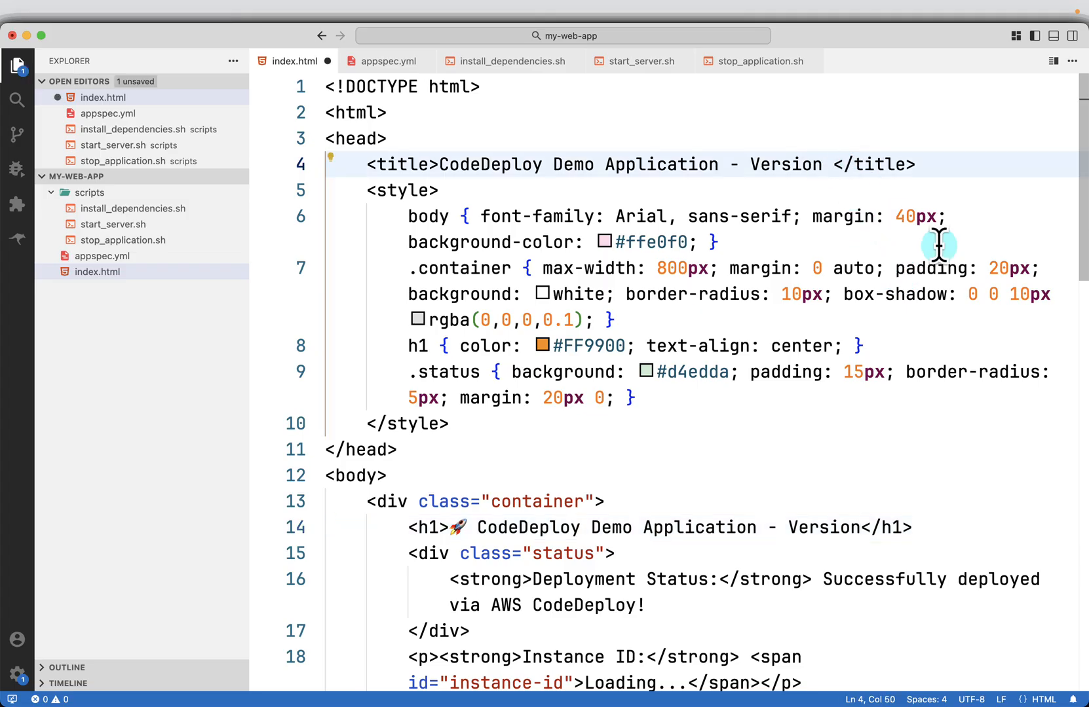
type("2.0")
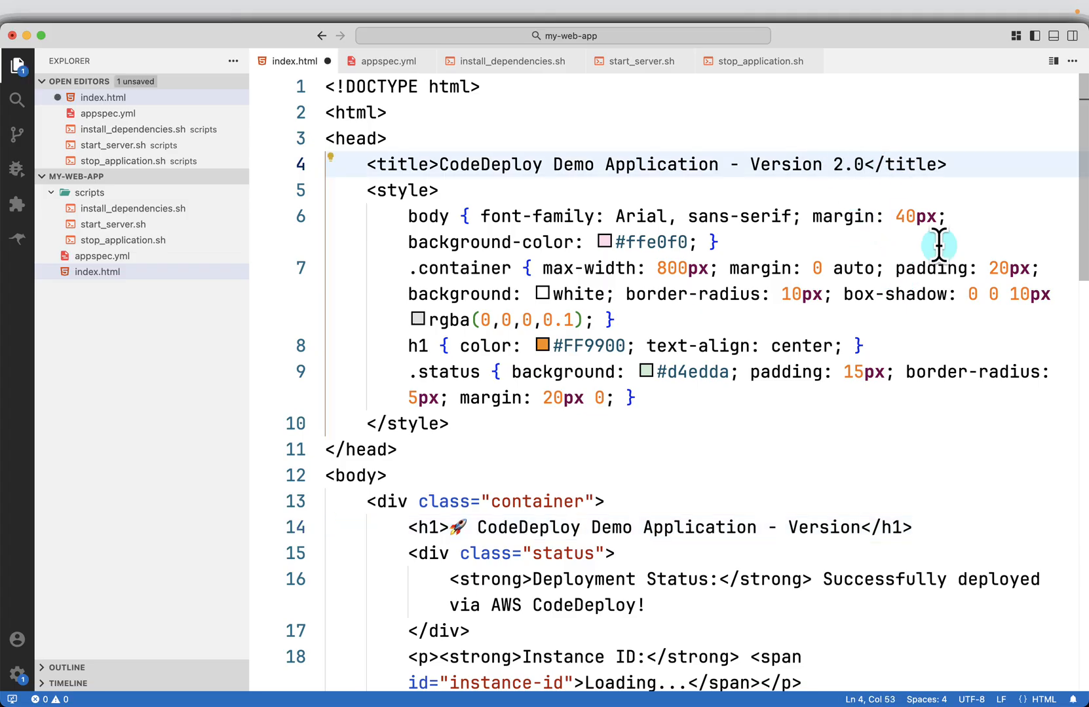
key("super+s")
Change the h1 heading in index.html to end with "Version 2.0" and save the file
left_click(866, 527)
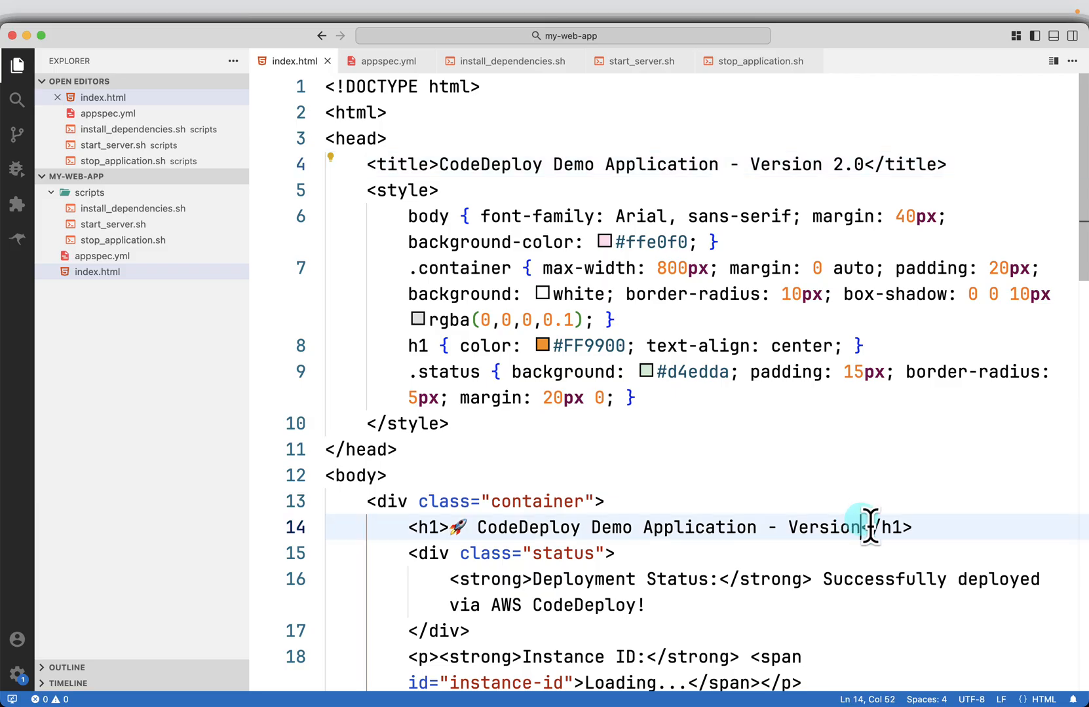
type("2.0")
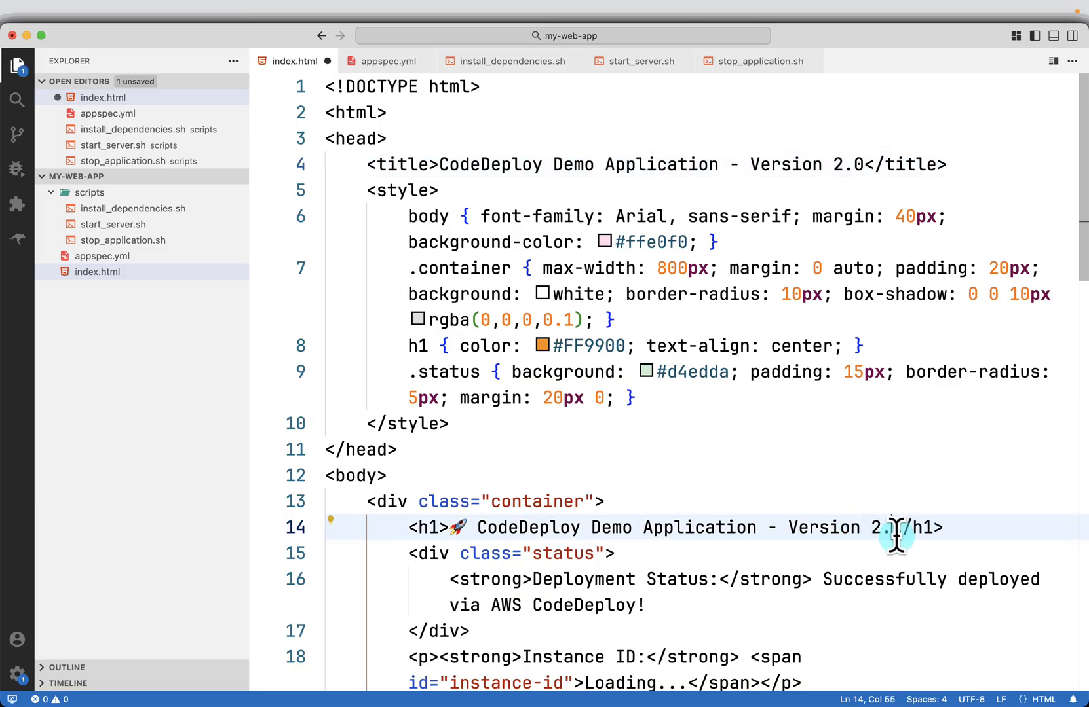
key("super+s")
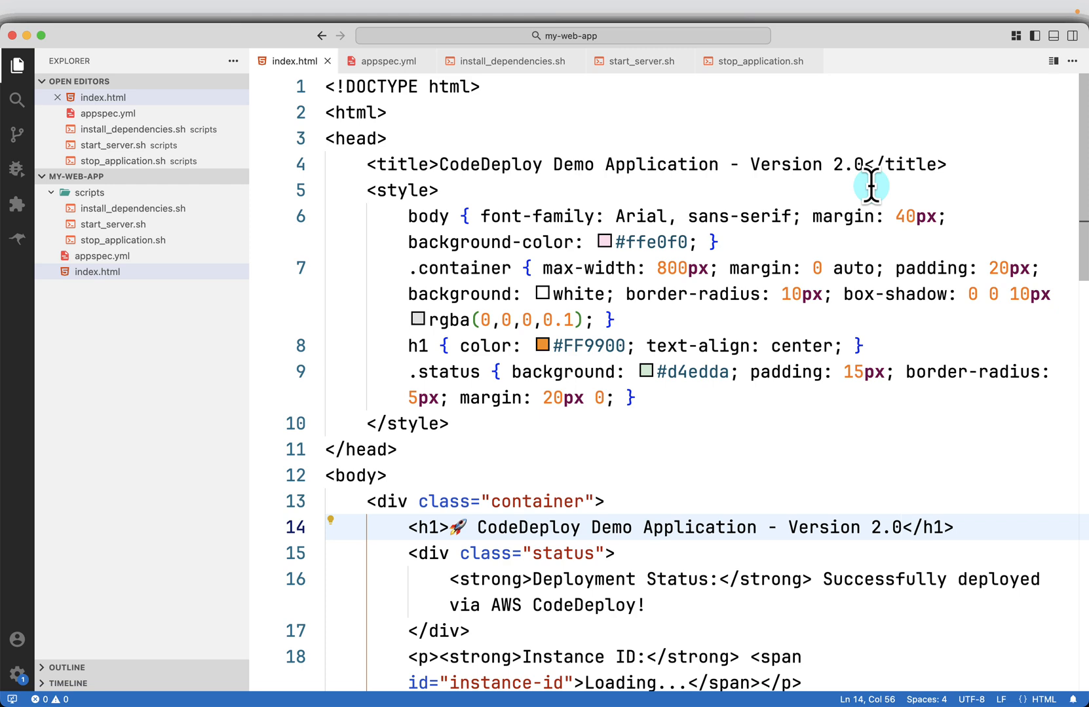
Review the deployed application page on the first instance and compare its background color with #ffe0f0 on the Deploy 2nd Version slide
key("super+Tab")
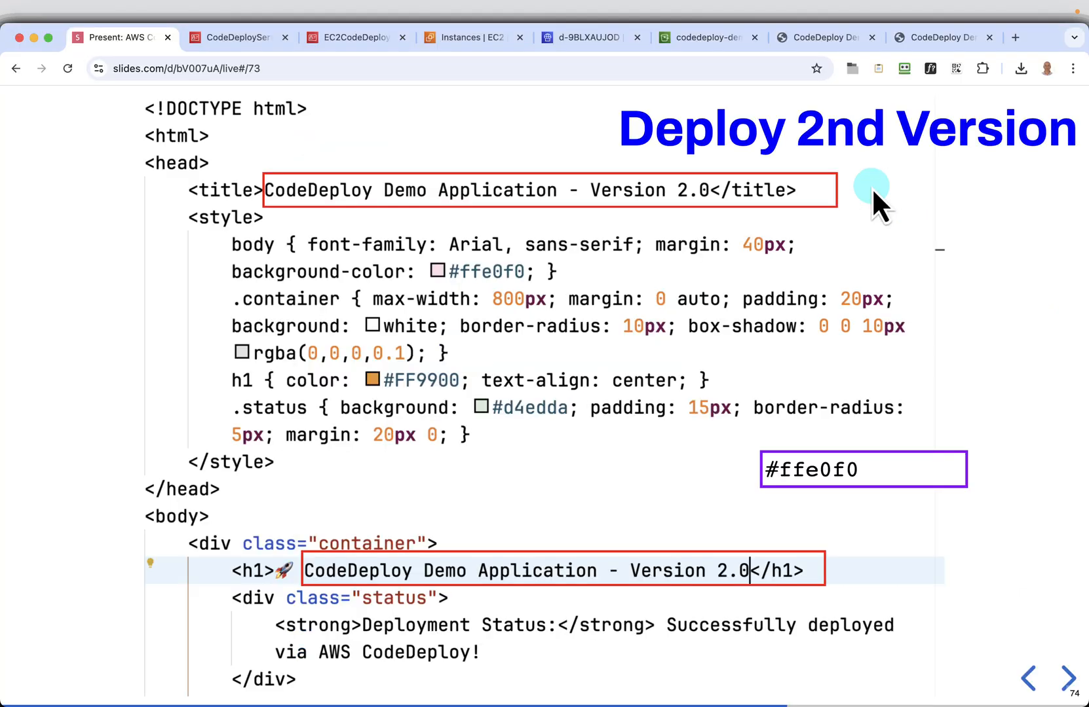
left_click(833, 40)
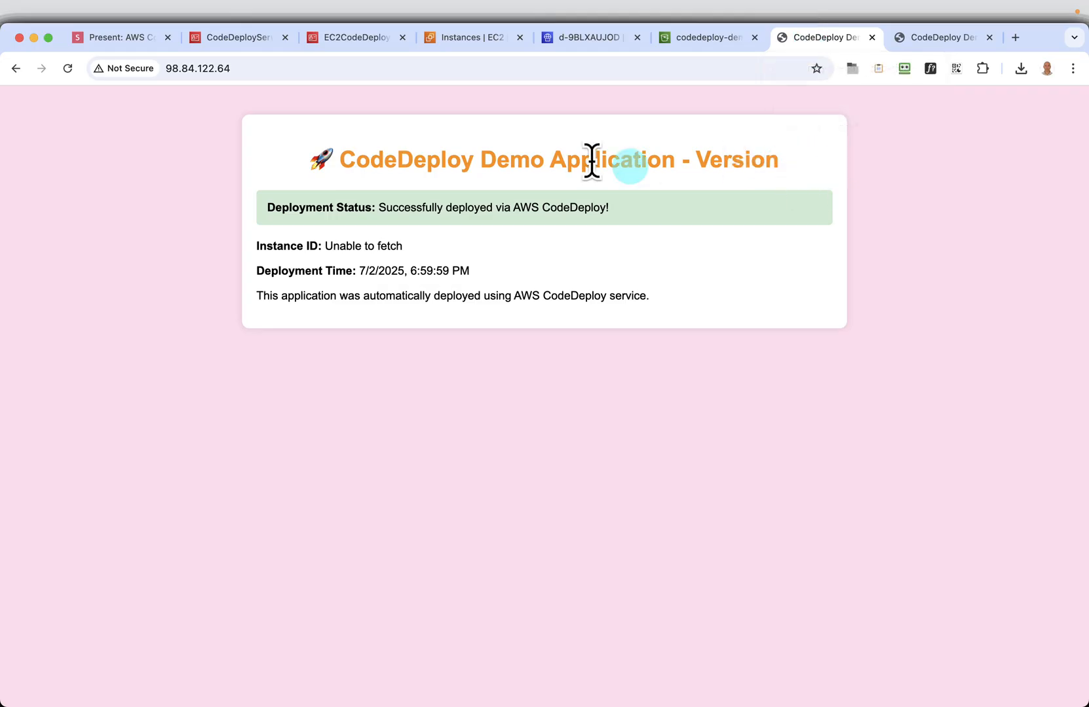
left_click(123, 41)
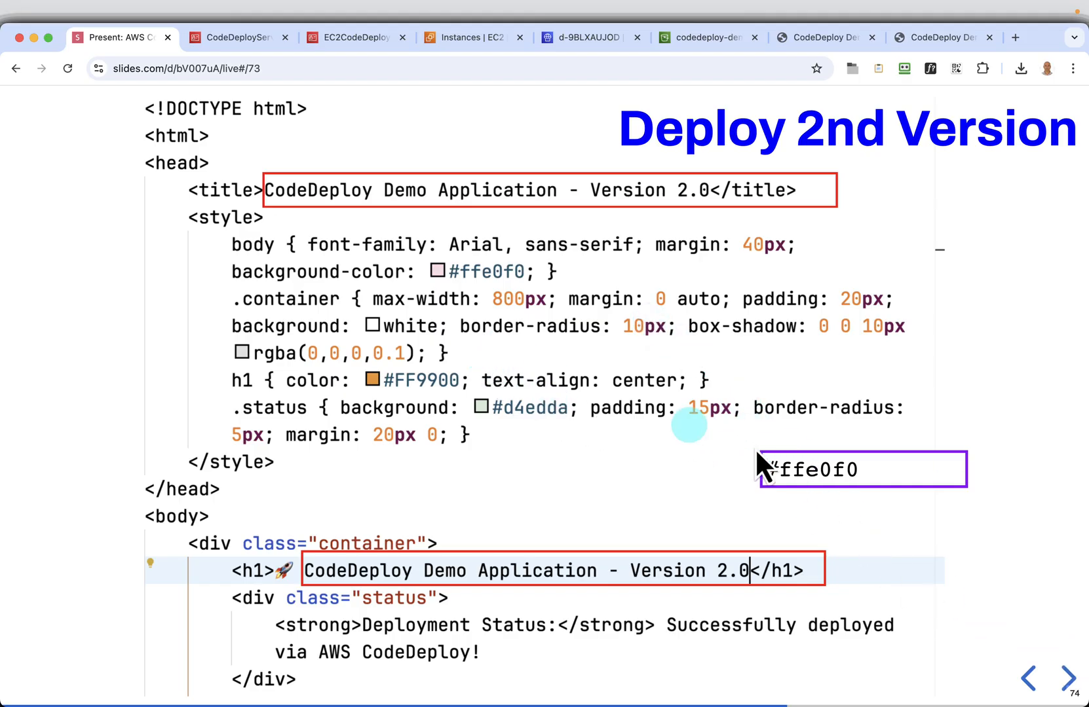
left_click(947, 466)
Back in VS Code, set the body background color in index.html to #eee0f0 and save
key("super+Tab")
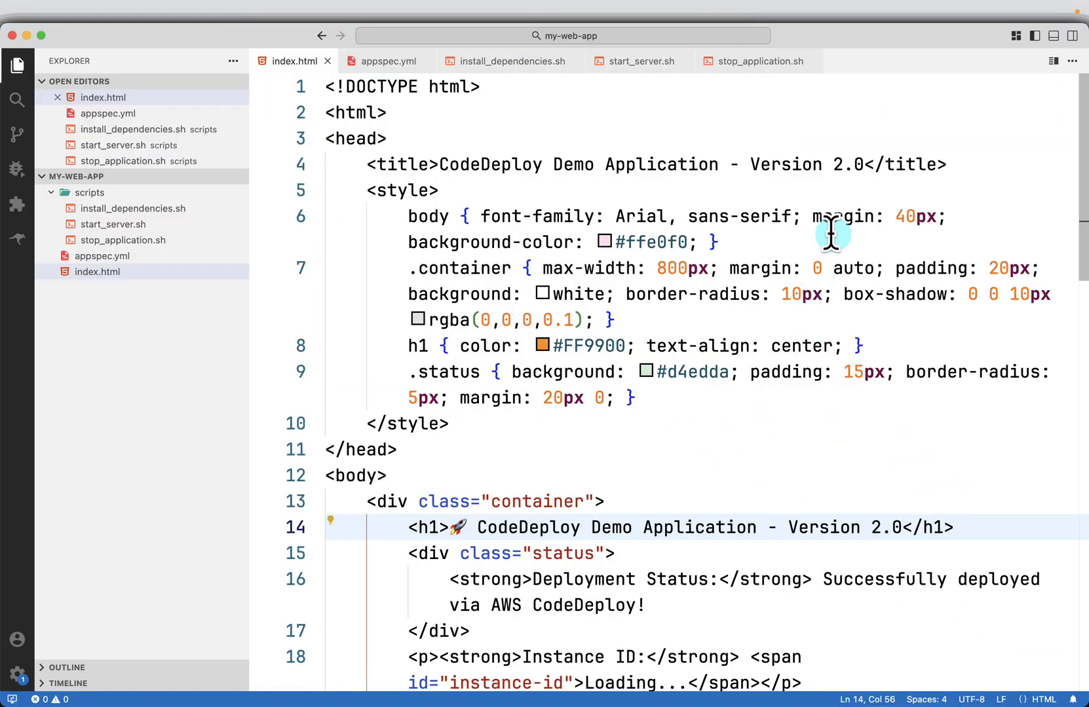
left_click(644, 242)
left_click_drag(643, 242, 627, 241)
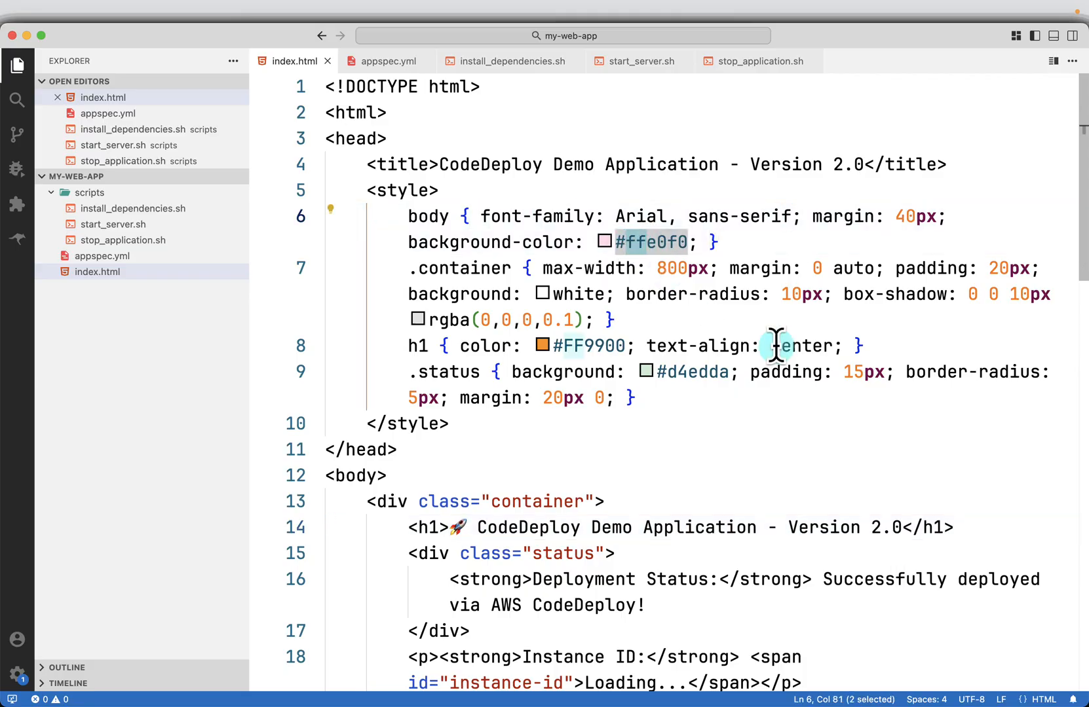
type("ee")
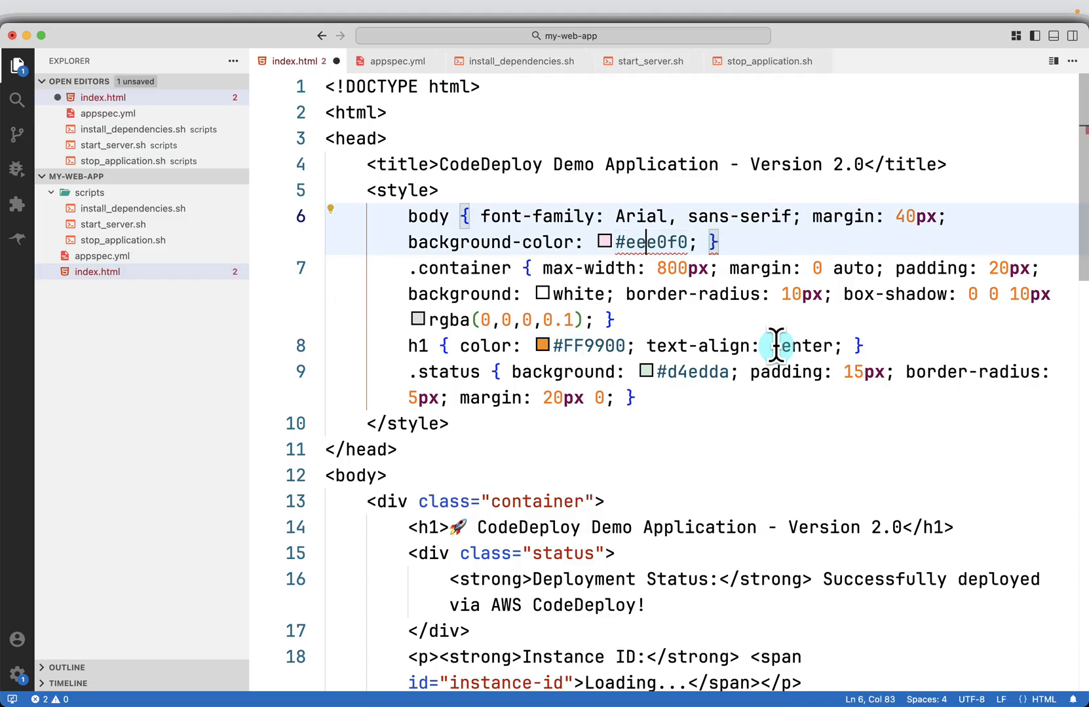
key("super+s")
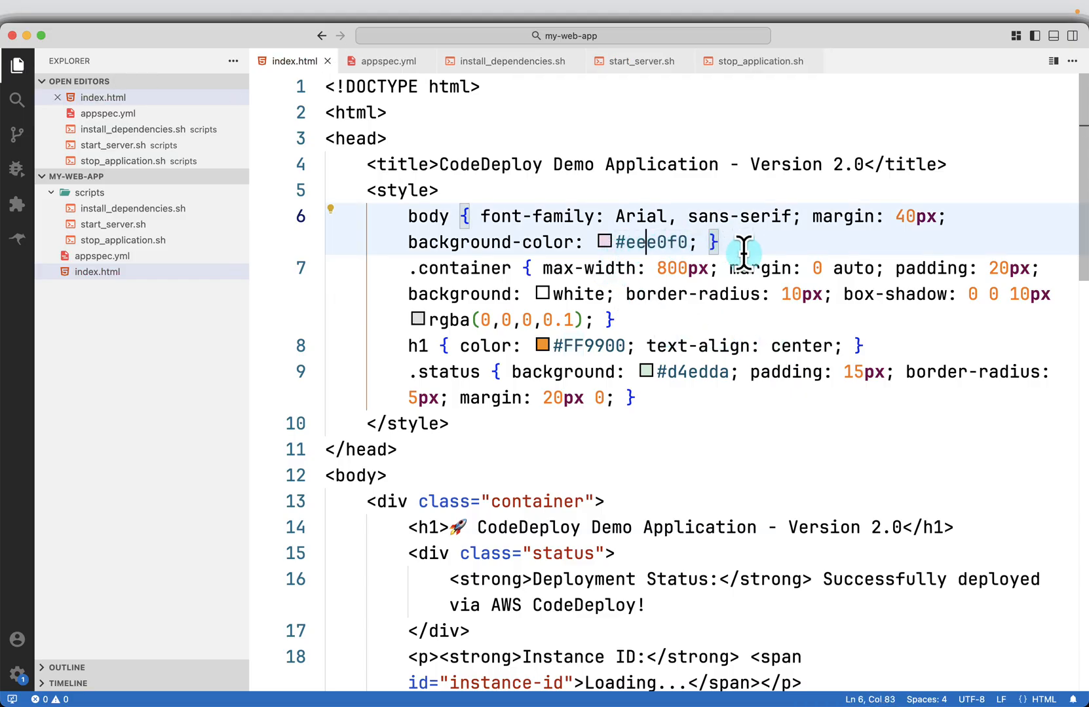
Undo the body background color edits in index.html to restore #ffe0f0 and save the file
key("BackSpace")
key("BackSpace")
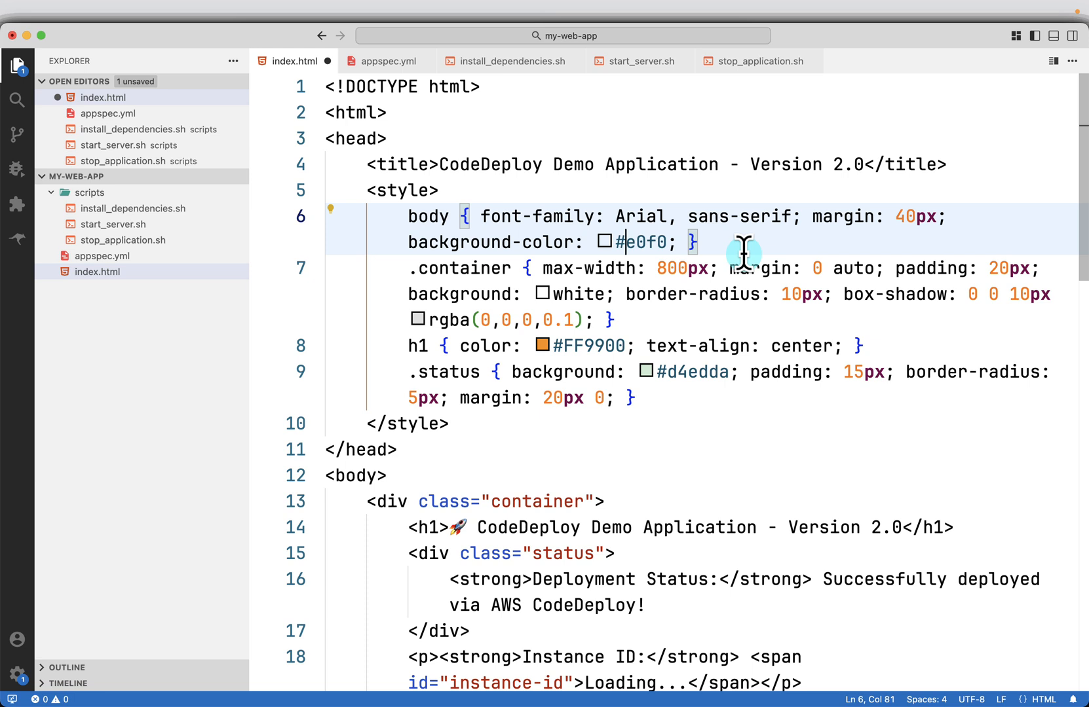
key("super+z")
key("super+z")
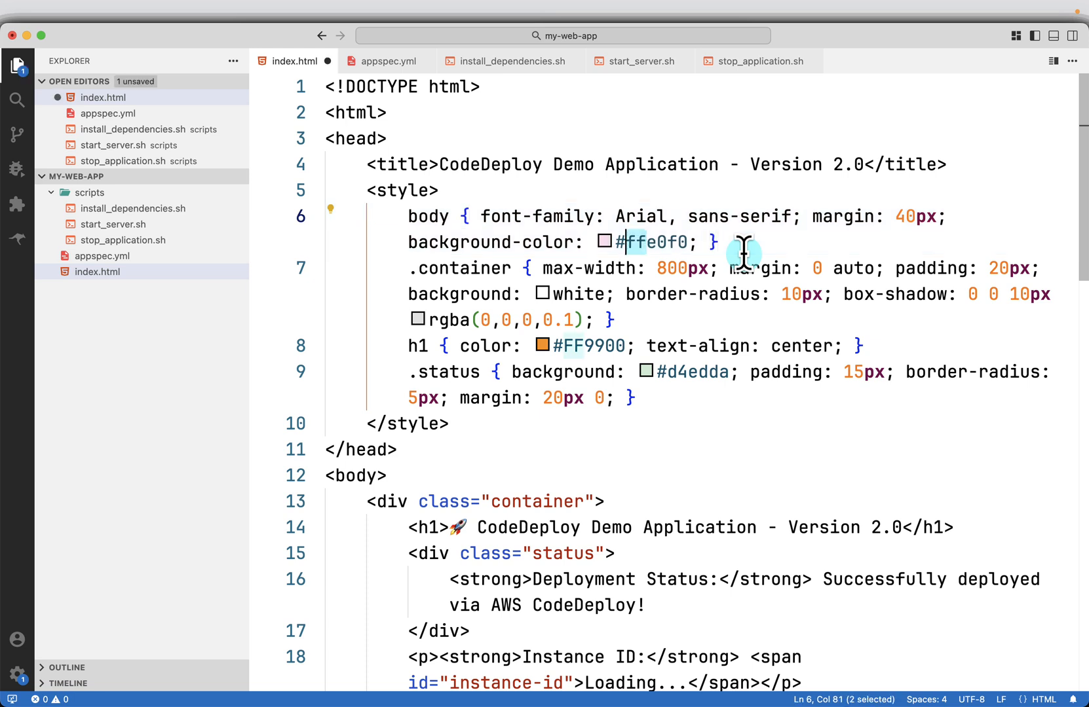
key("super+s")
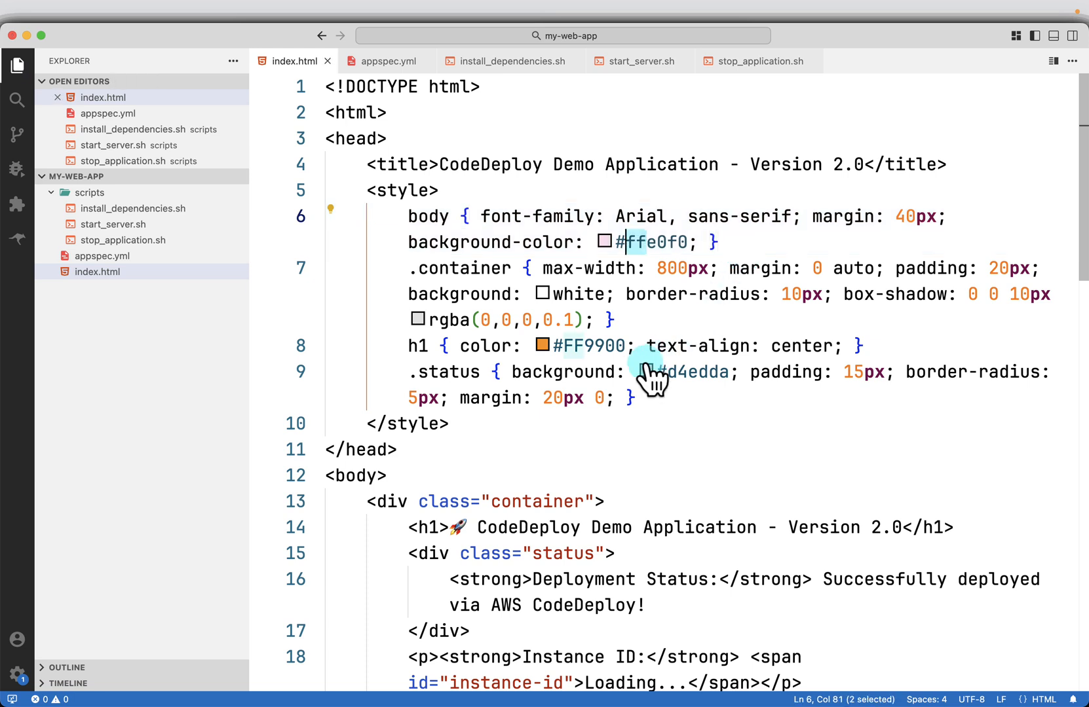
Copy the command "zip -r mywebapp-v2.zip my-web-app/" from the next slide and run it in the terminal's aws-codedeploy-demo folder
key("super+Tab")
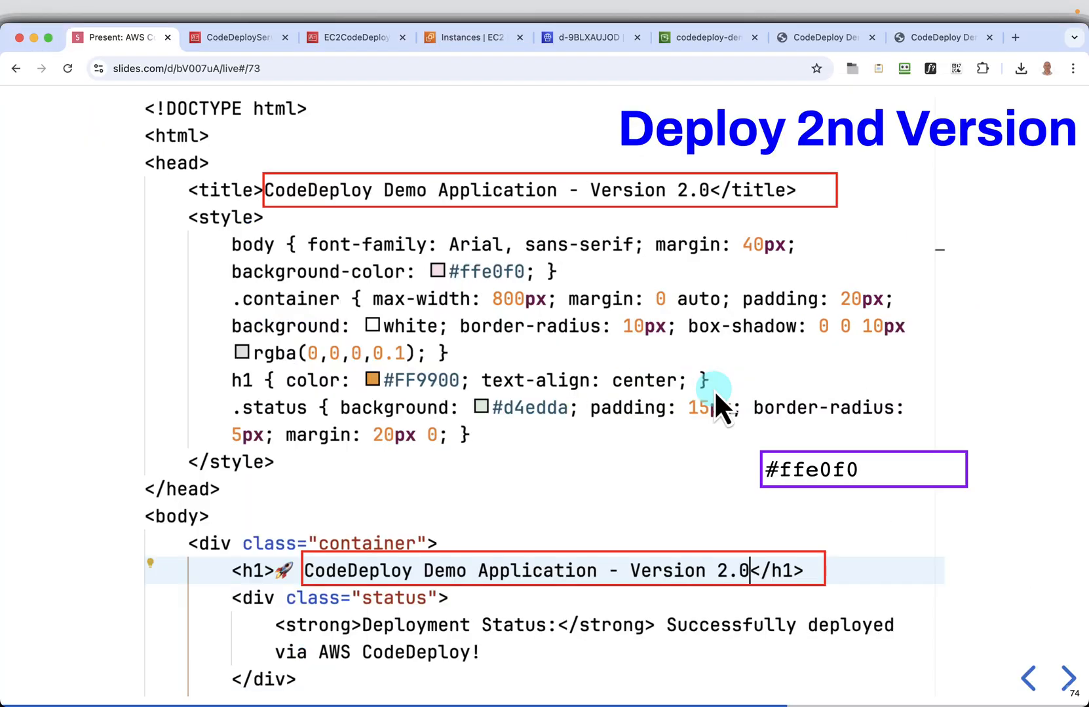
left_click(1065, 678)
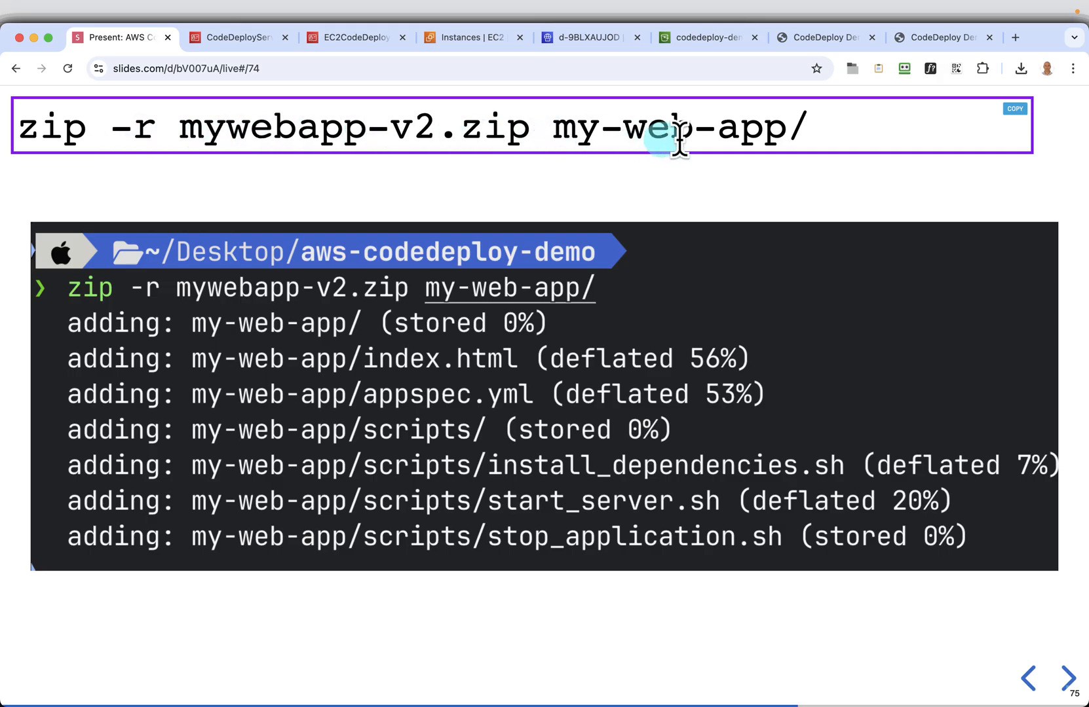
left_click(1013, 108)
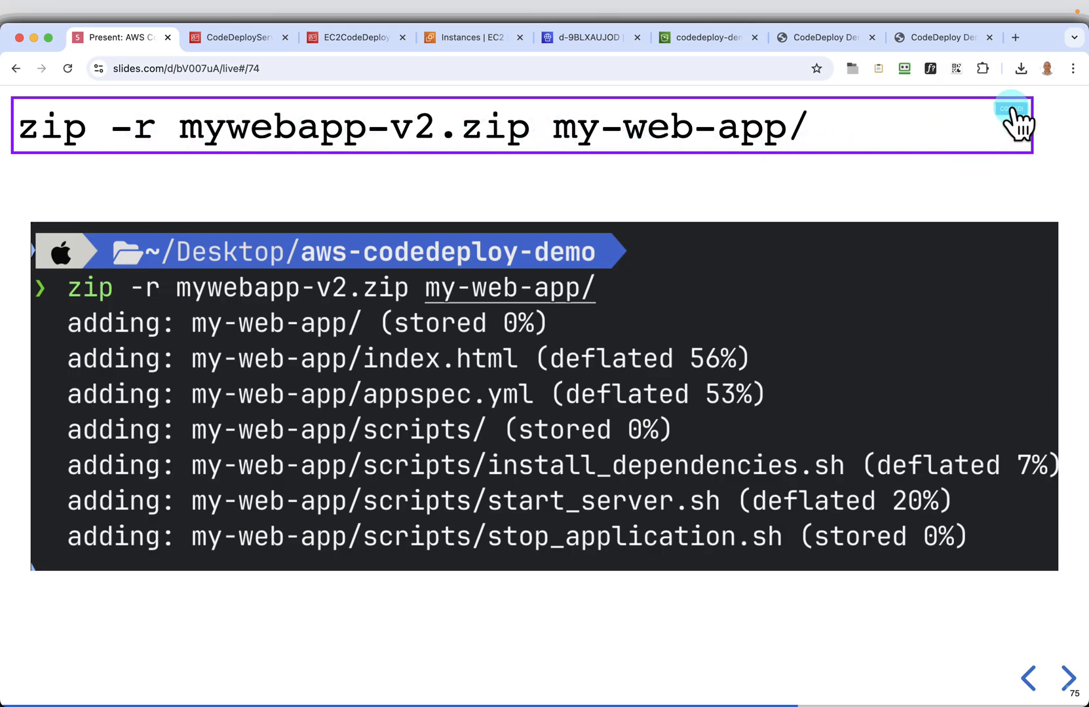
key("super+Tab")
key("super+v")
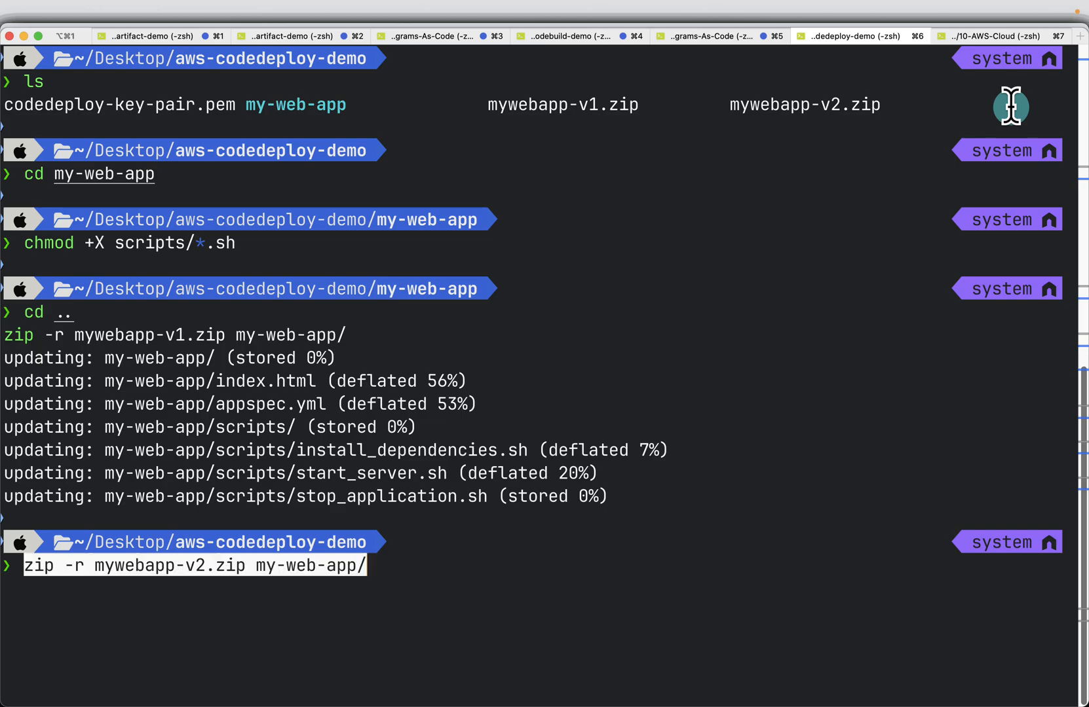
key("Return")
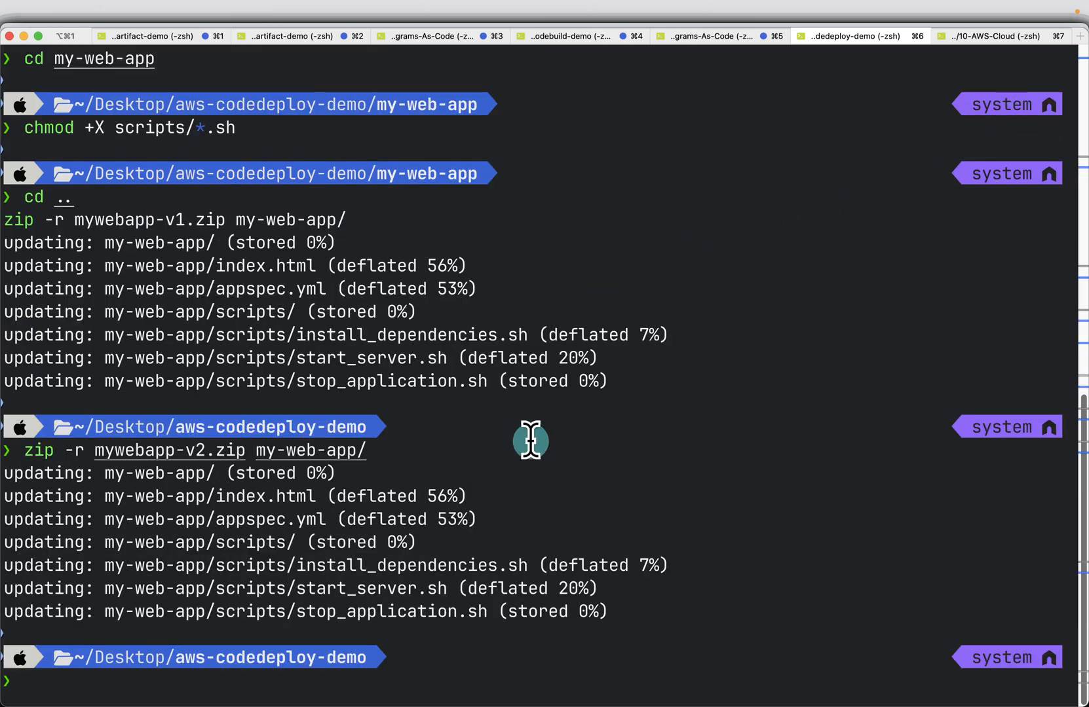
Switch to the browser and upload mywebapp-v2.zip from the aws-codedeploy-demo folder to the codedeploy-demo-bucket-012931 S3 bucket
key("super+Tab")
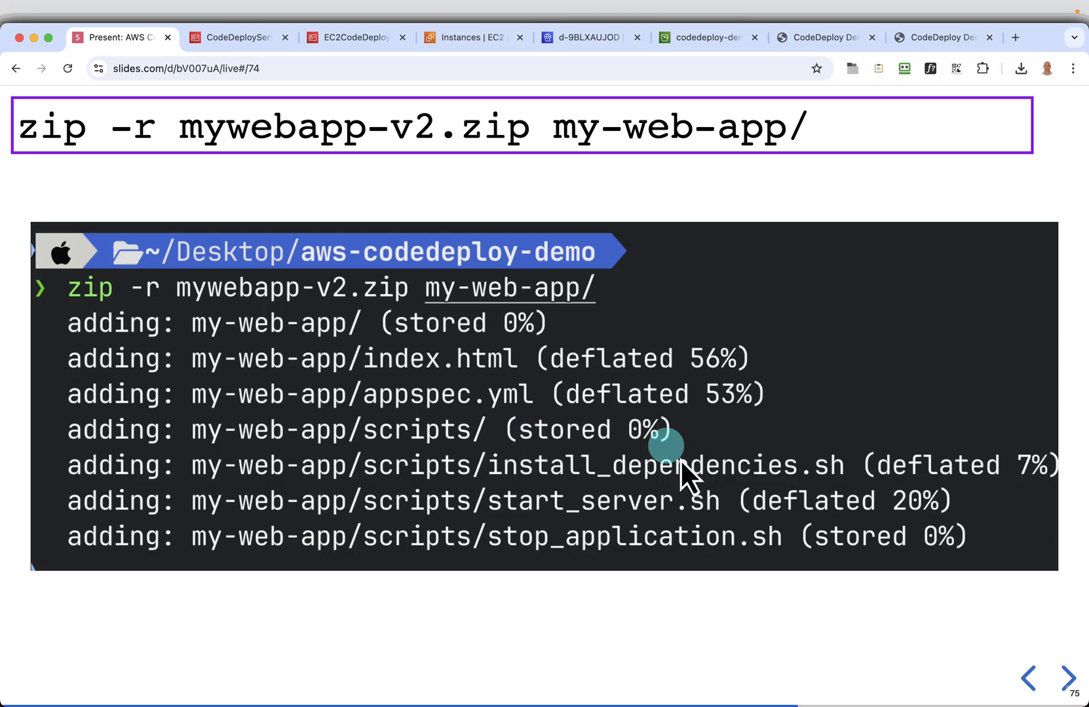
left_click(1069, 681)
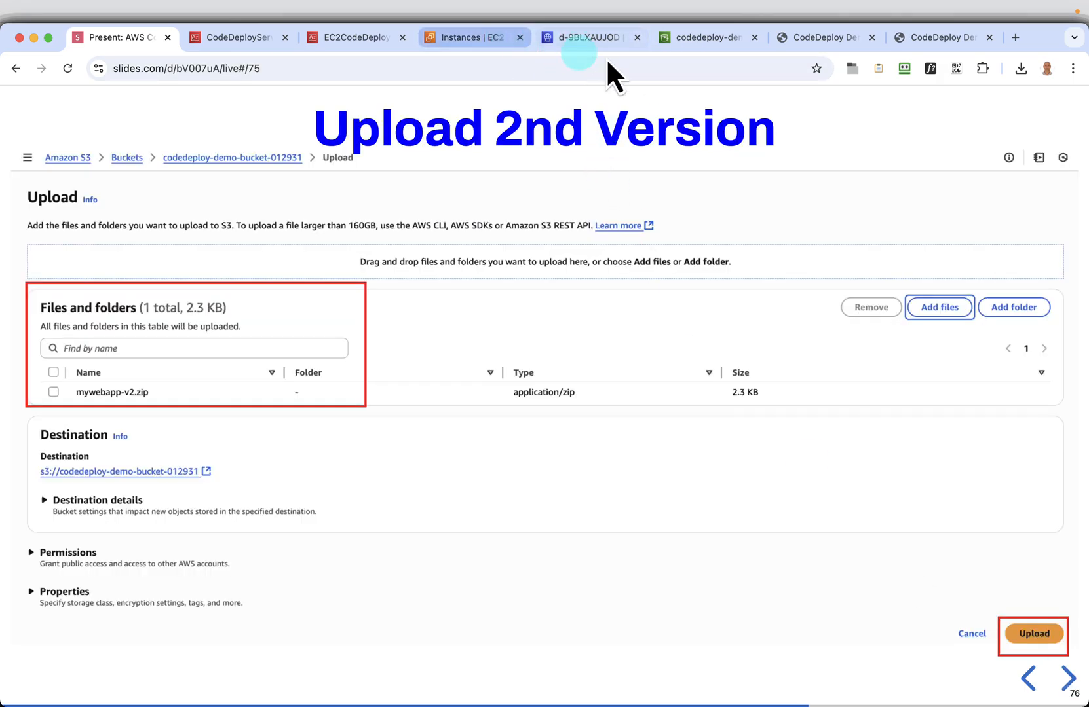
left_click(703, 47)
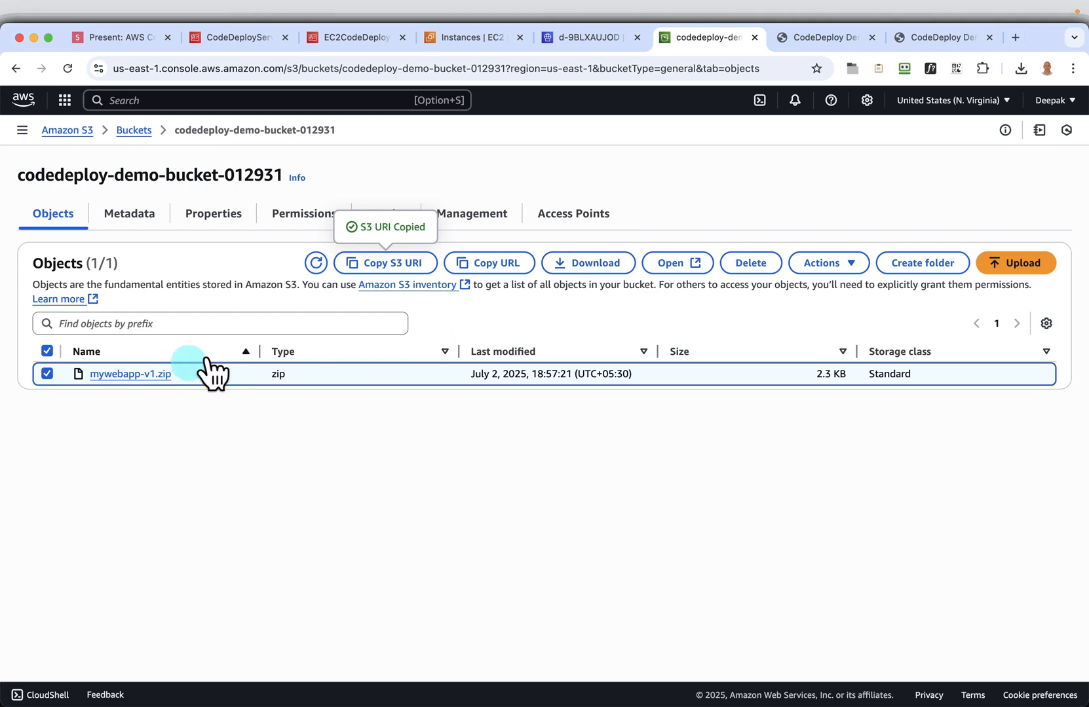
left_click(994, 266)
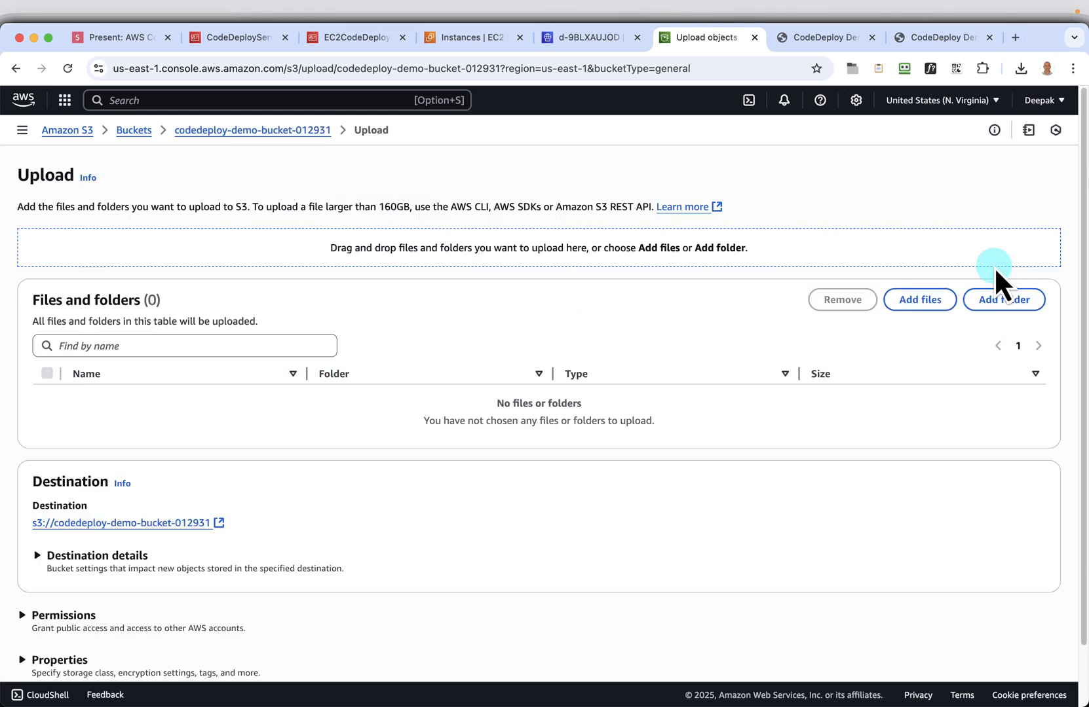
left_click(927, 292)
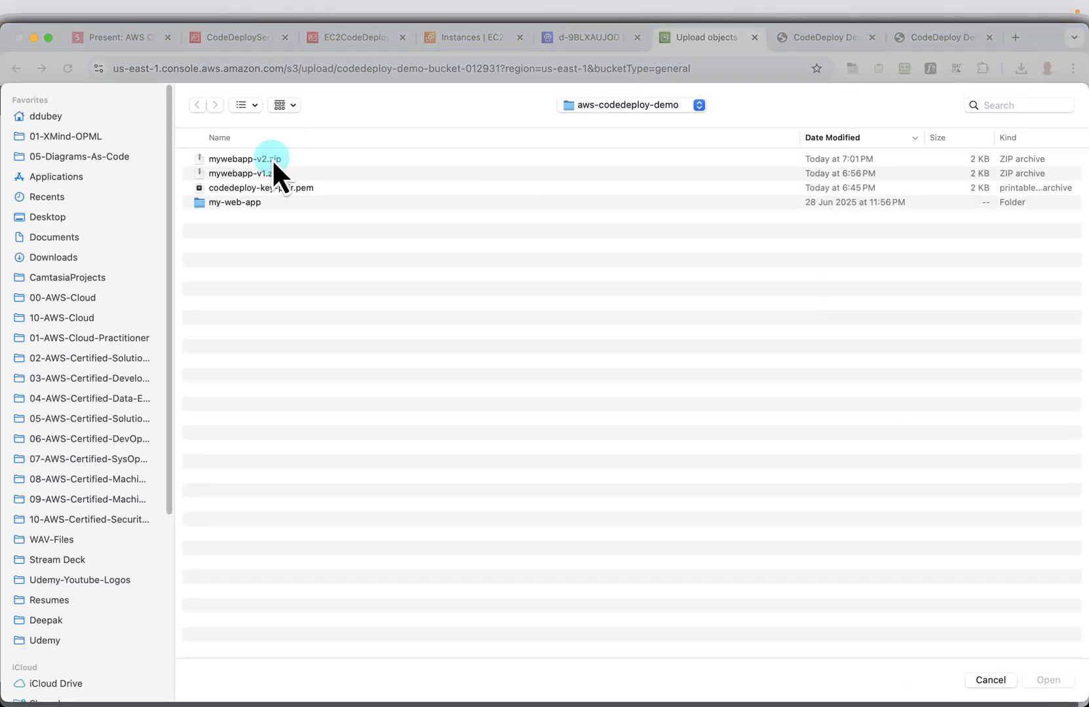
left_click(273, 158)
left_click(1048, 681)
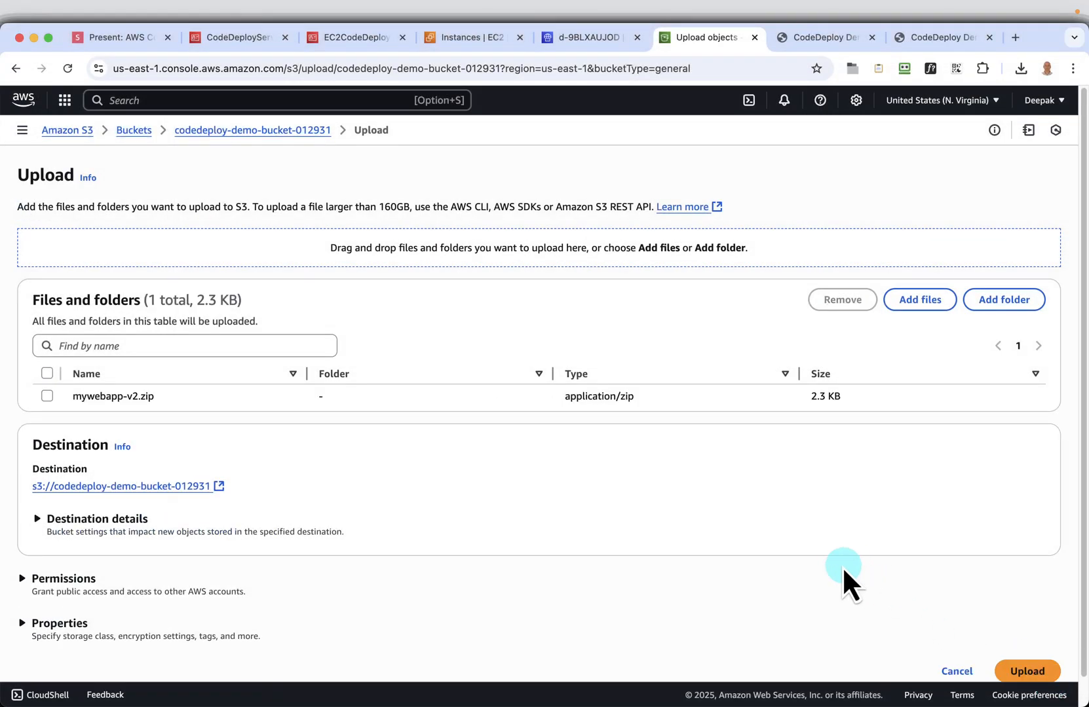
scroll(935, 651, "down", 1)
left_click(1022, 648)
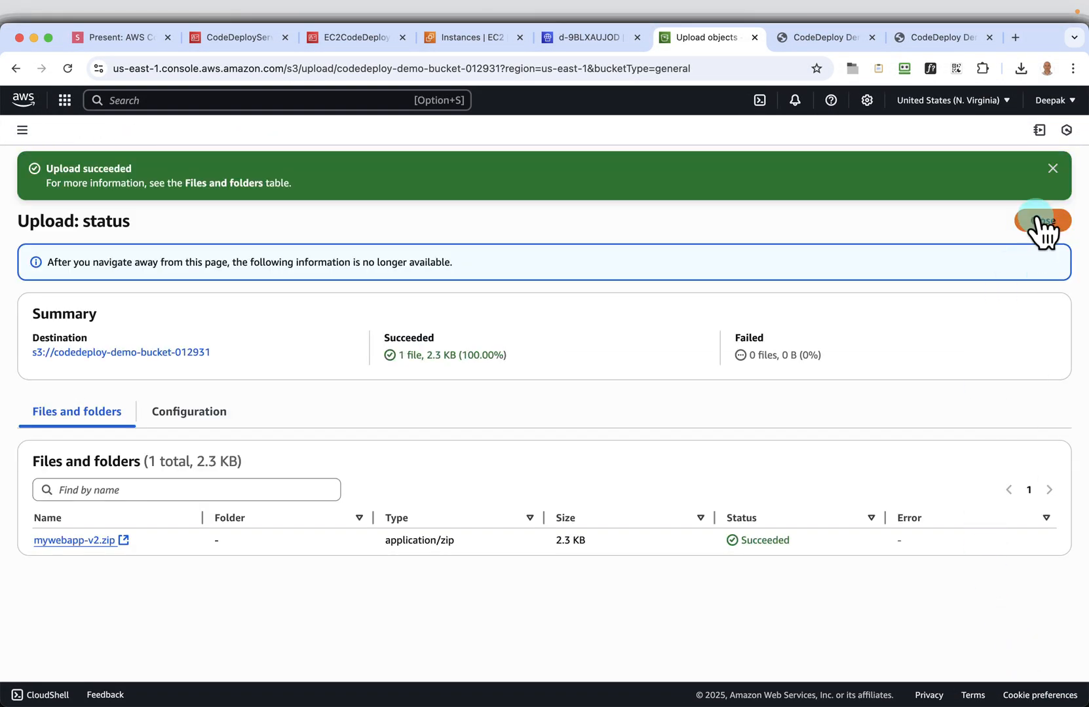
left_click(1041, 221)
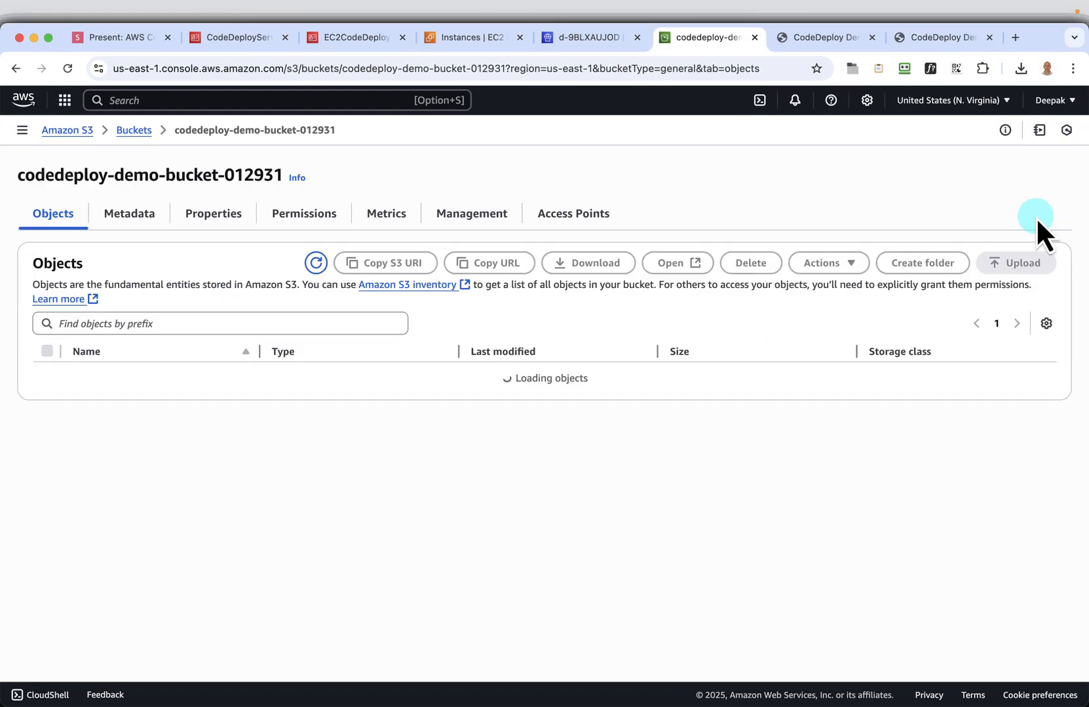
Return to the presentation and advance to the Create 2nd deployment slide
left_click(131, 41)
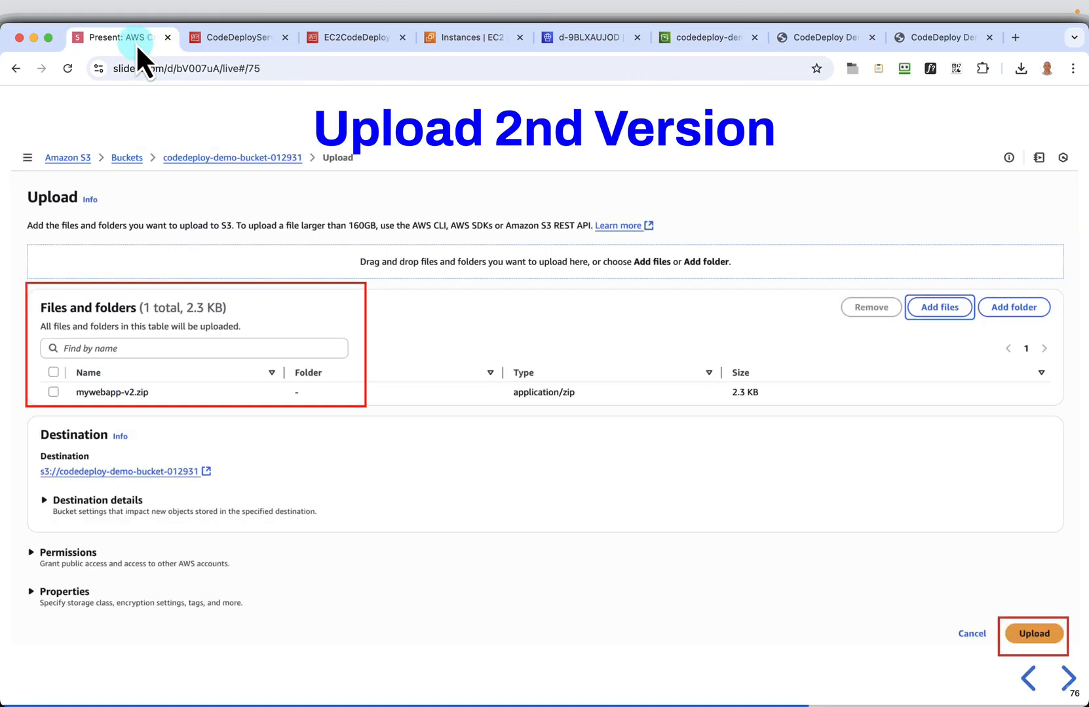
left_click(1065, 678)
left_click(1065, 679)
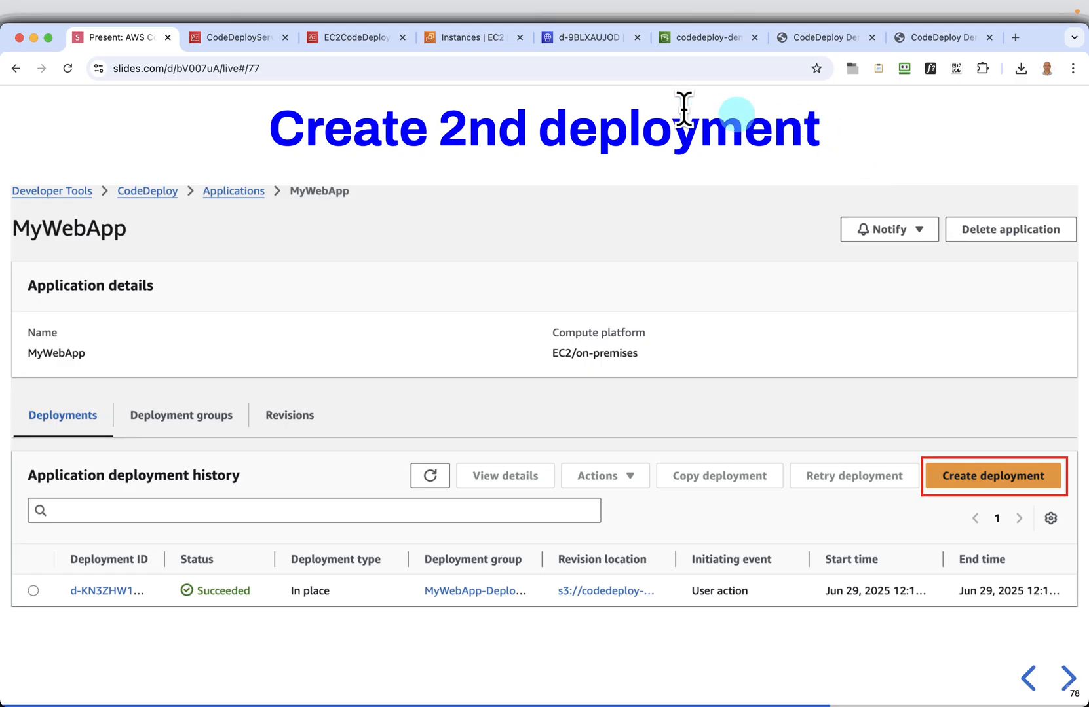
Go back to the CodeDeploy console and open its list of applications
left_click(572, 44)
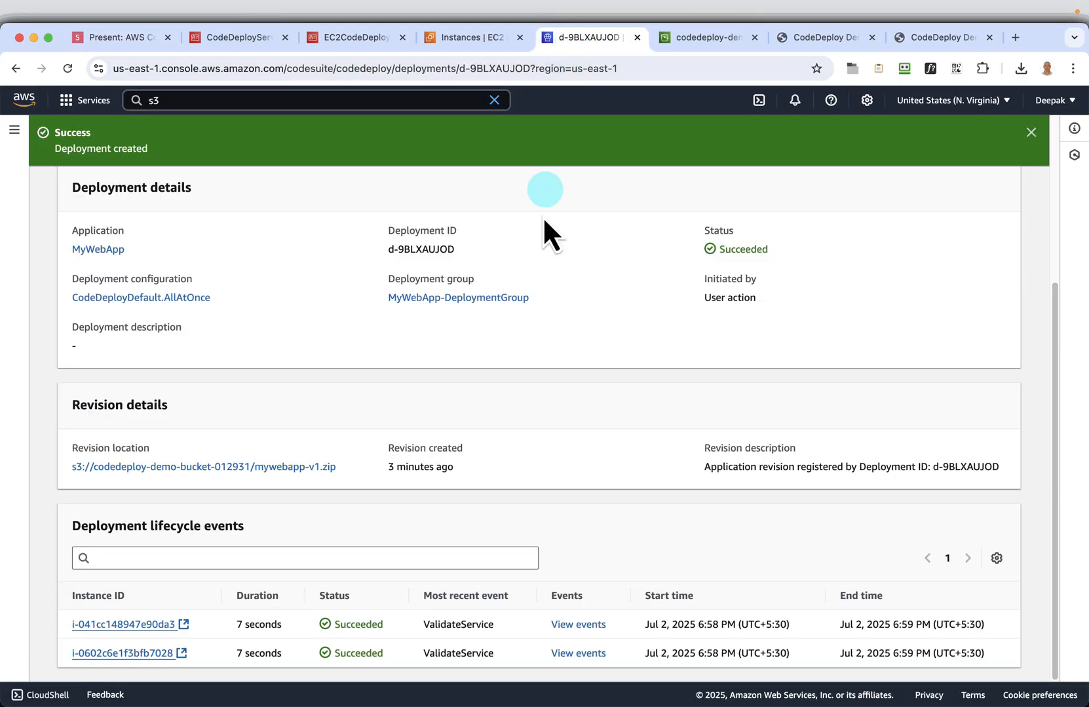
scroll(572, 331, "up", 4)
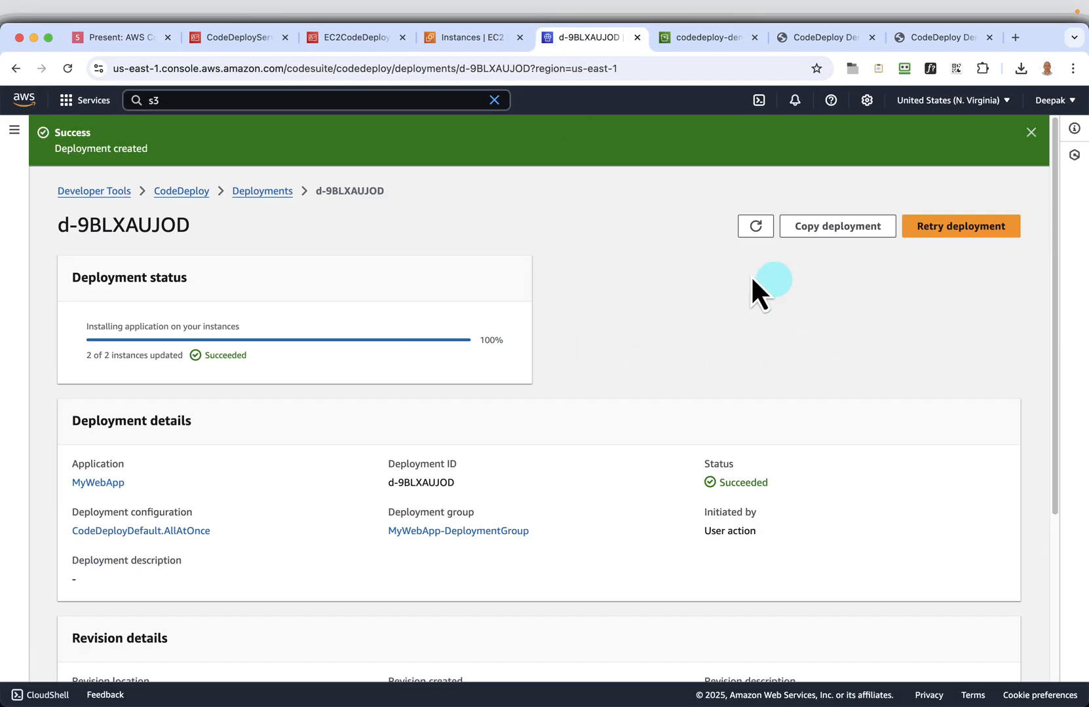
left_click(245, 190)
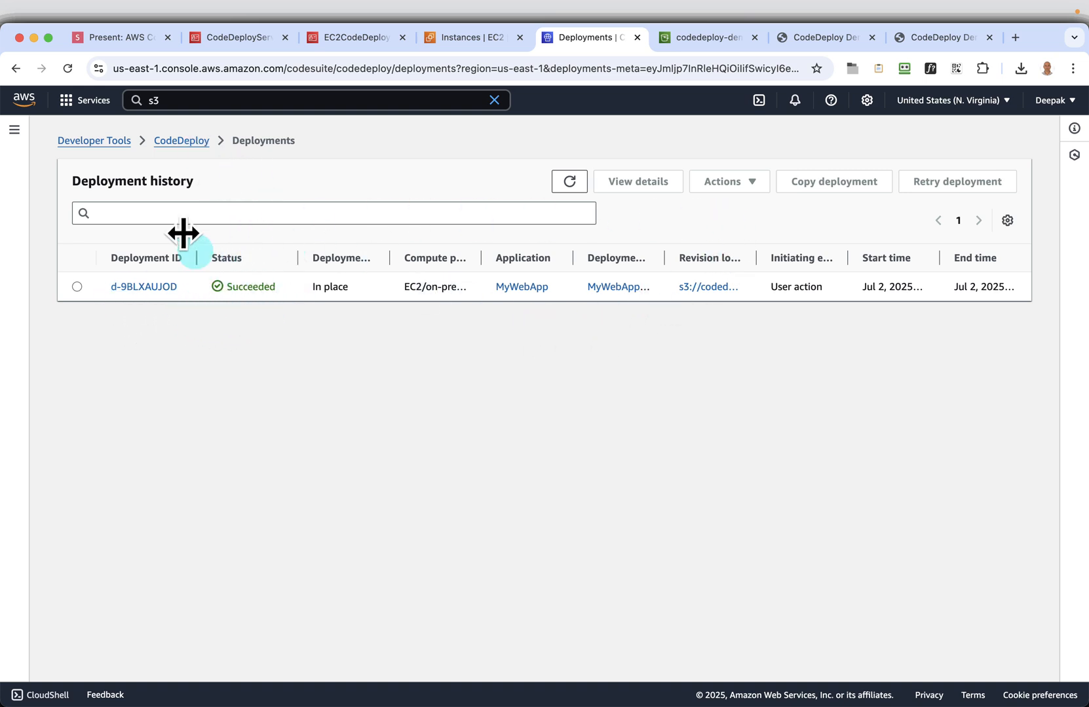
left_click(199, 142)
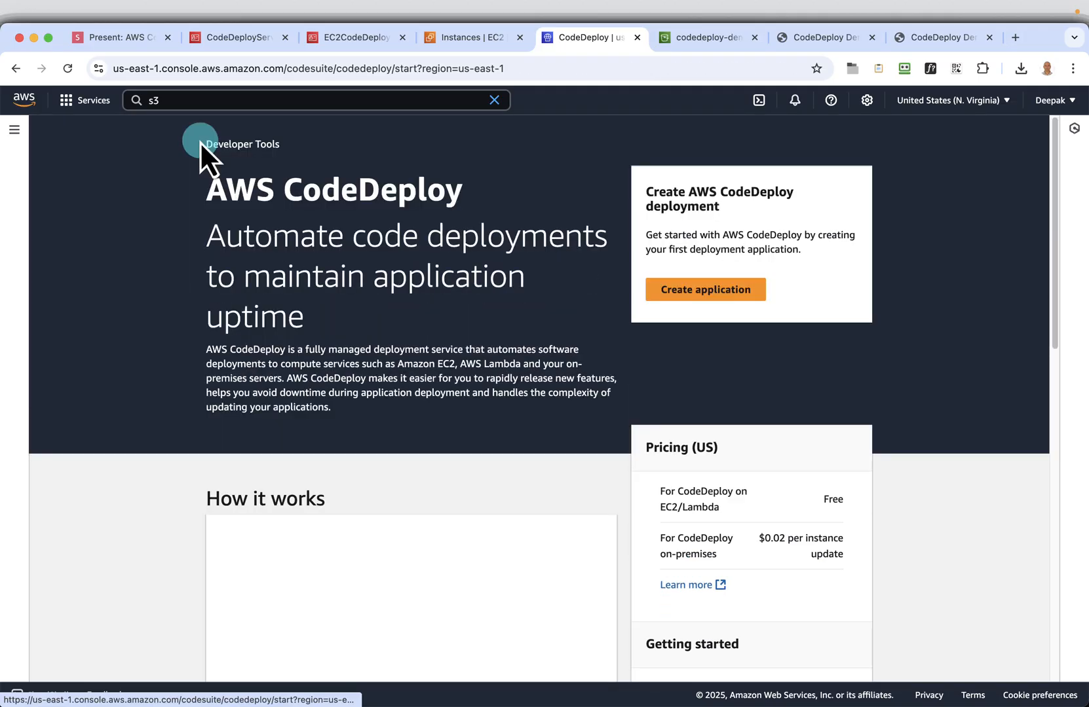
left_click(13, 130)
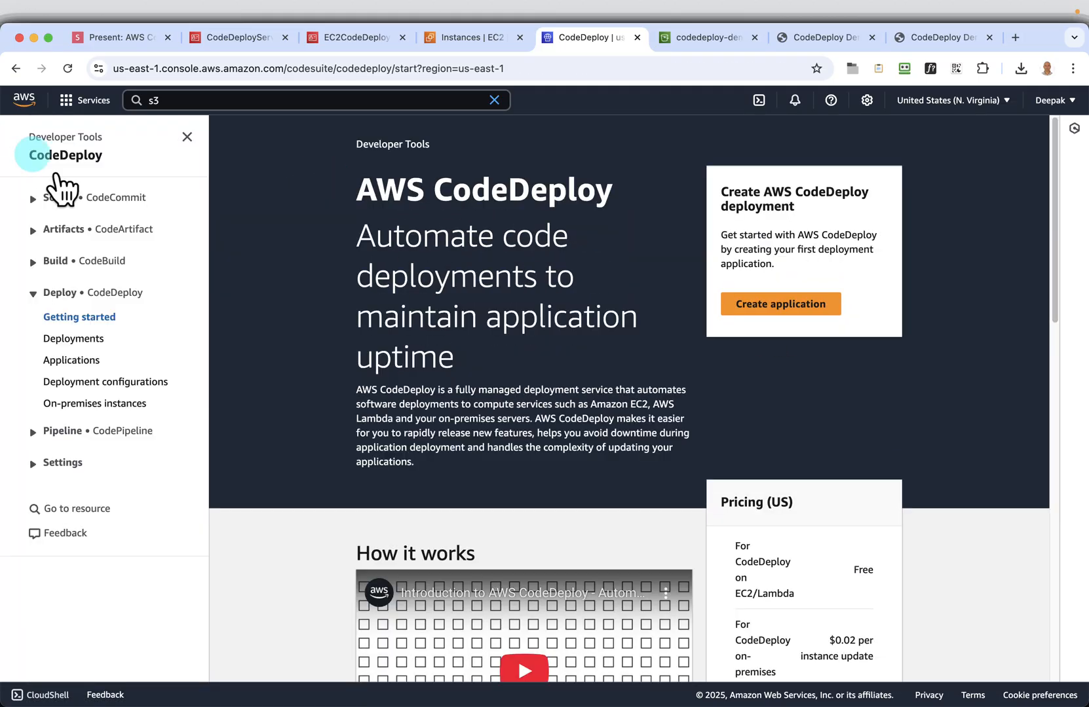
left_click(73, 360)
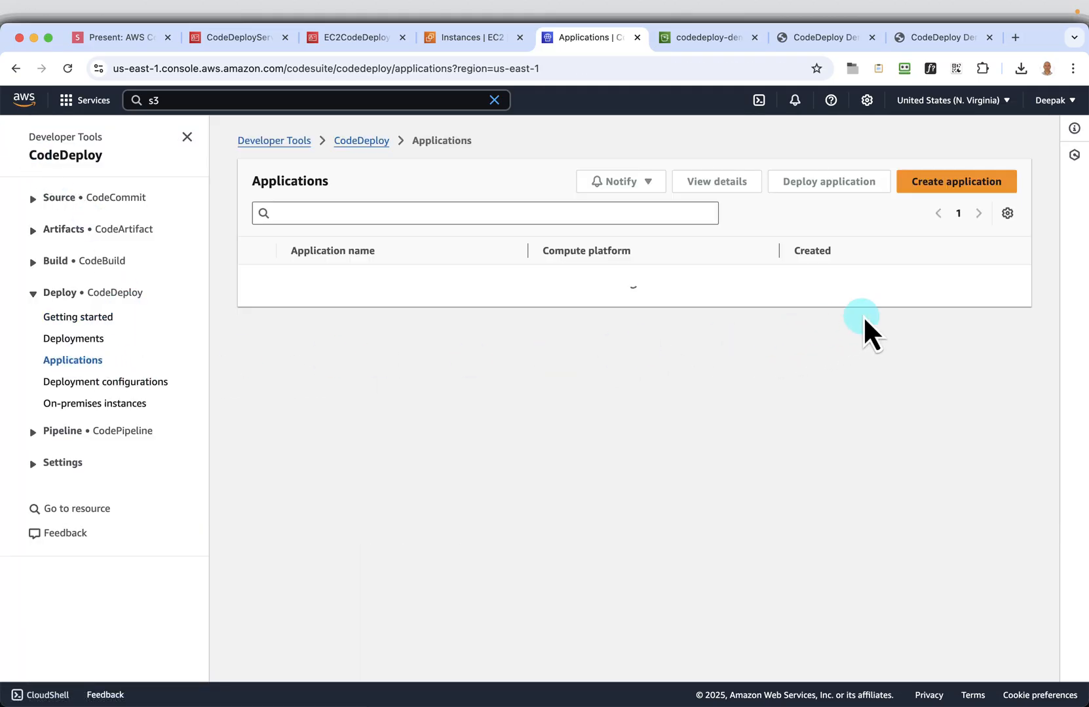
left_click(92, 339)
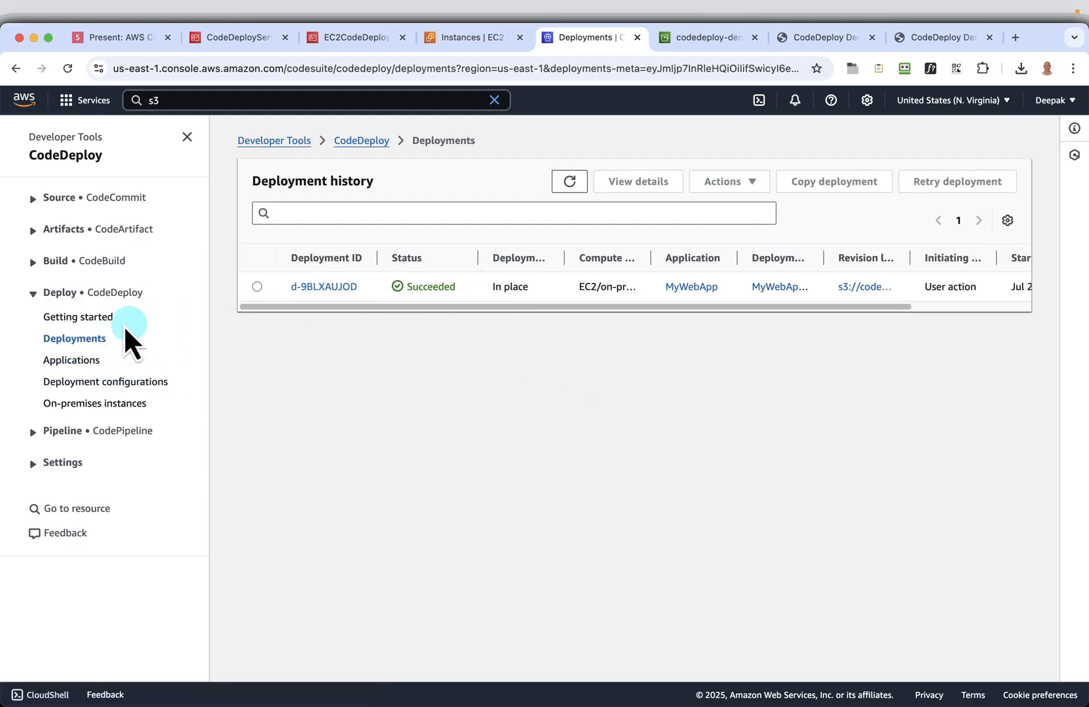
left_click(93, 382)
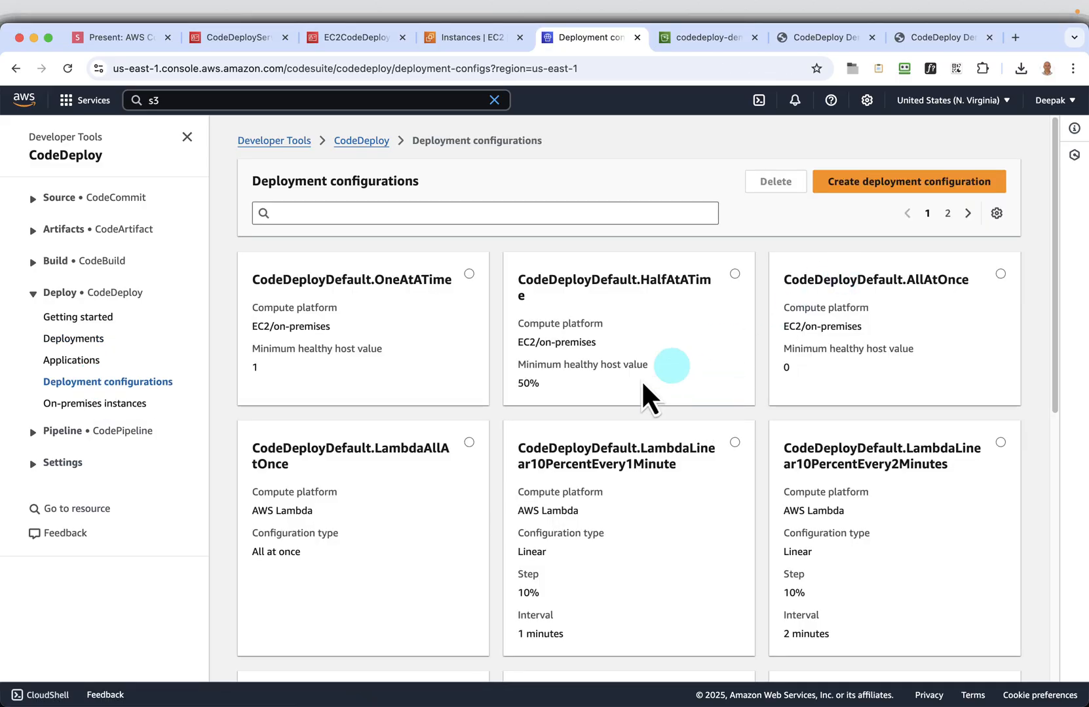
left_click(76, 360)
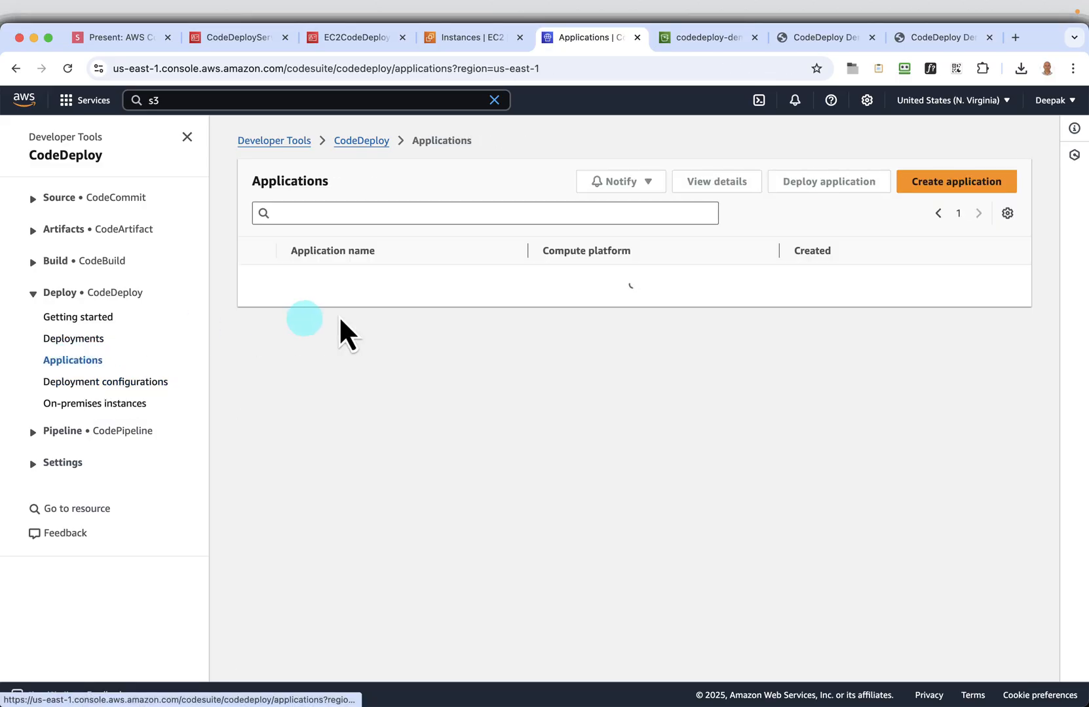
Start a new deployment from MyWebApp's deployment history and select MyWebApp-DeploymentGroup as the deployment group
left_click(318, 281)
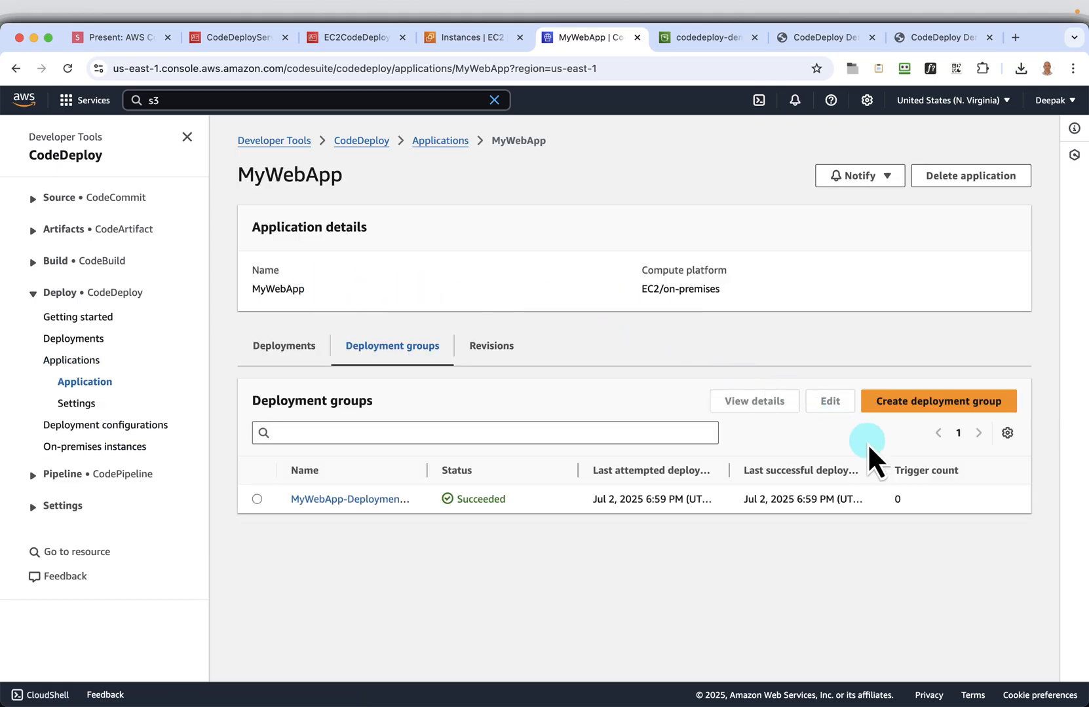
left_click(268, 347)
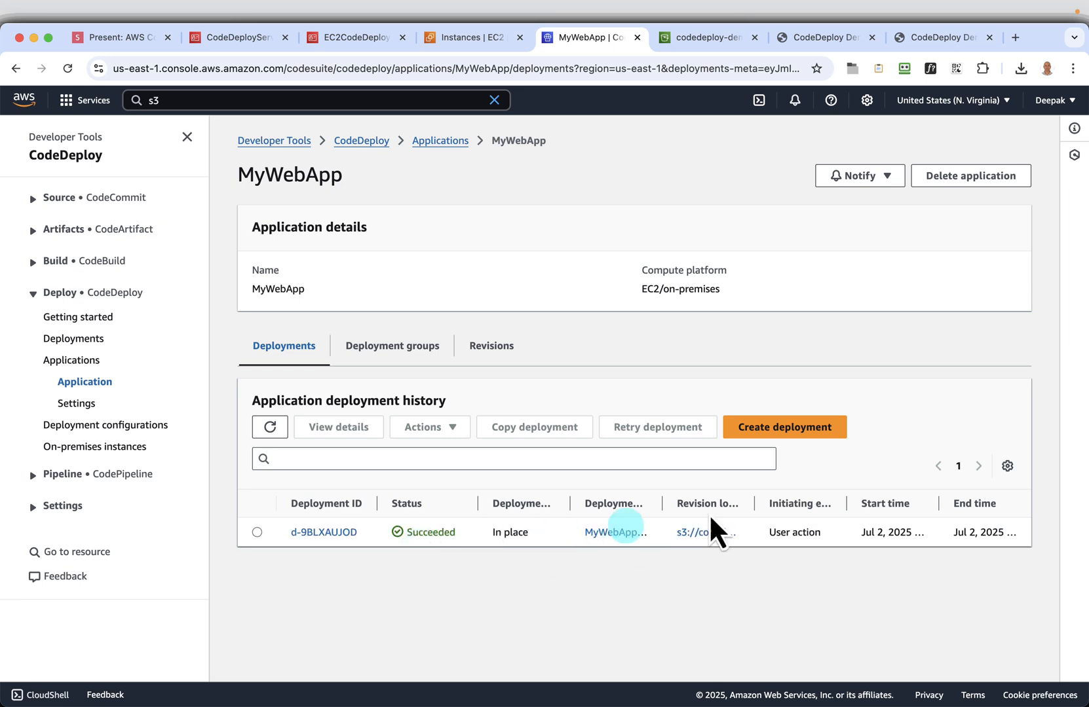
left_click(784, 428)
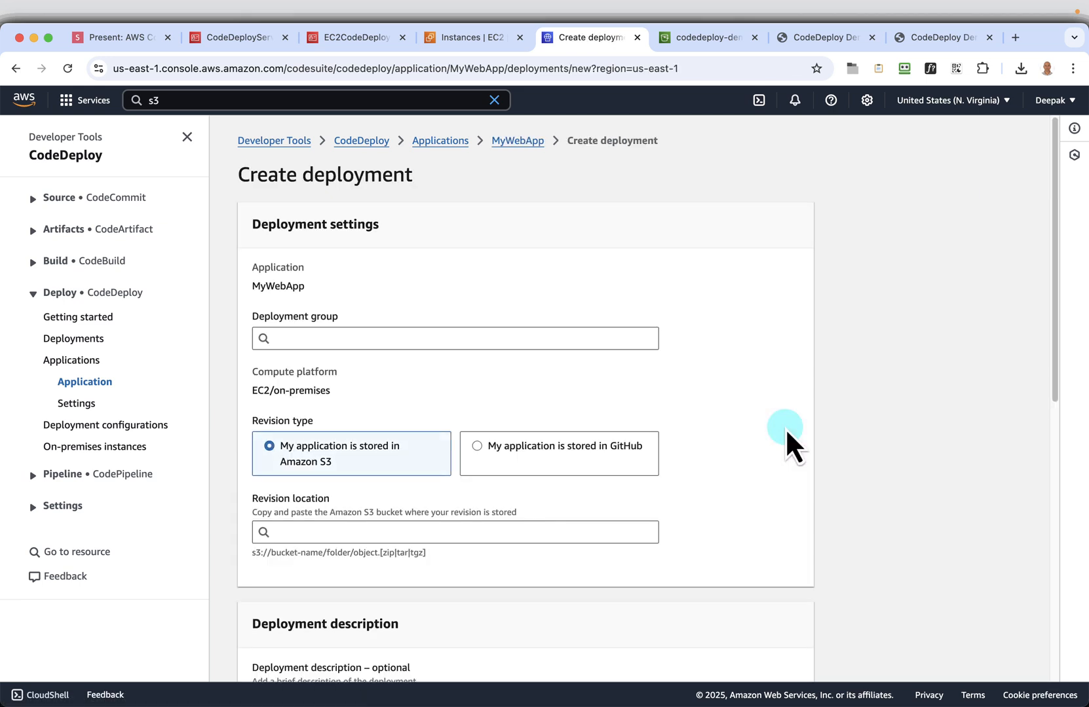
left_click(307, 340)
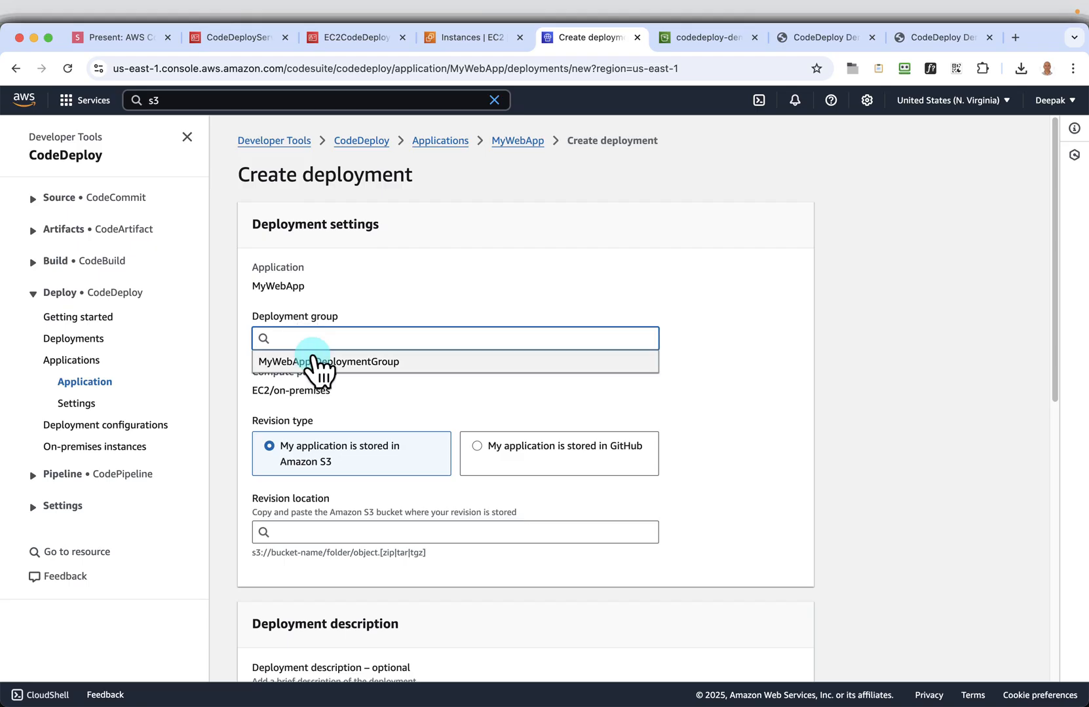
left_click(321, 364)
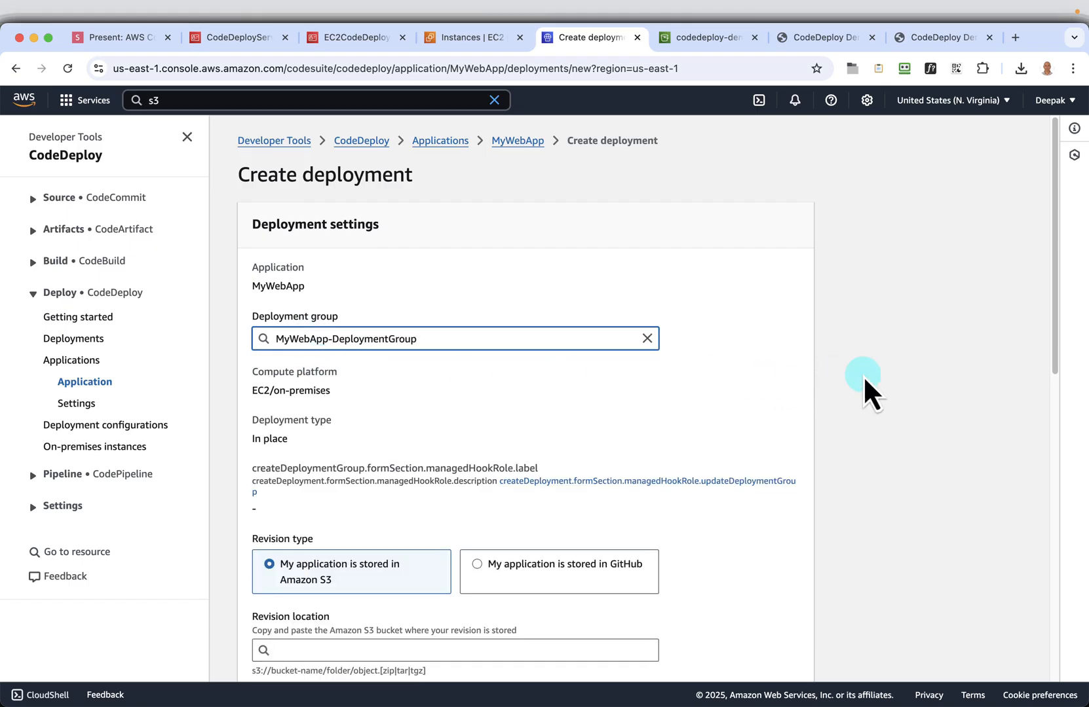
scroll(865, 379, "down", 2)
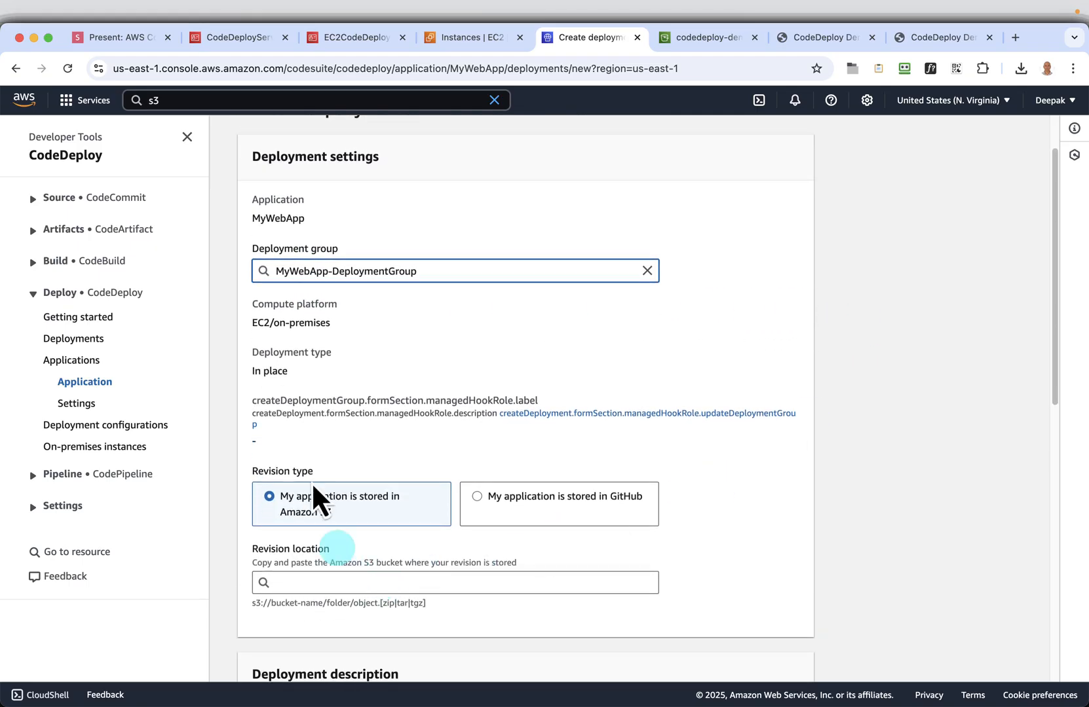
left_click(187, 137)
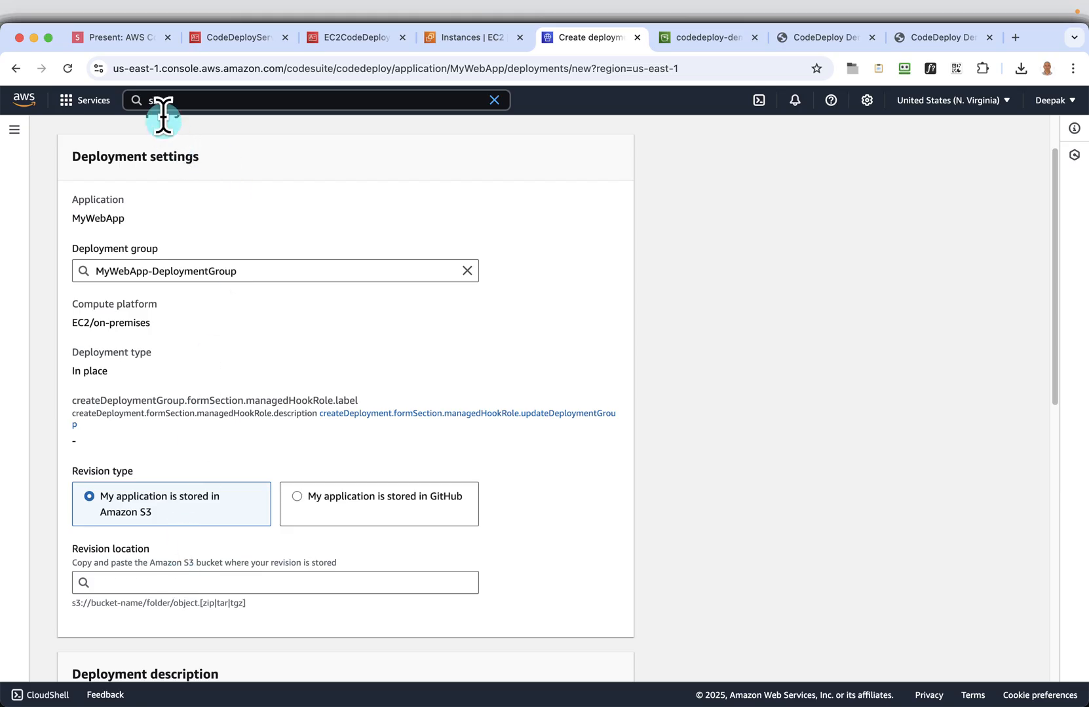
Copy the S3 URI of mywebapp-v2.zip from the bucket and paste it as the deployment's revision location
left_click(702, 36)
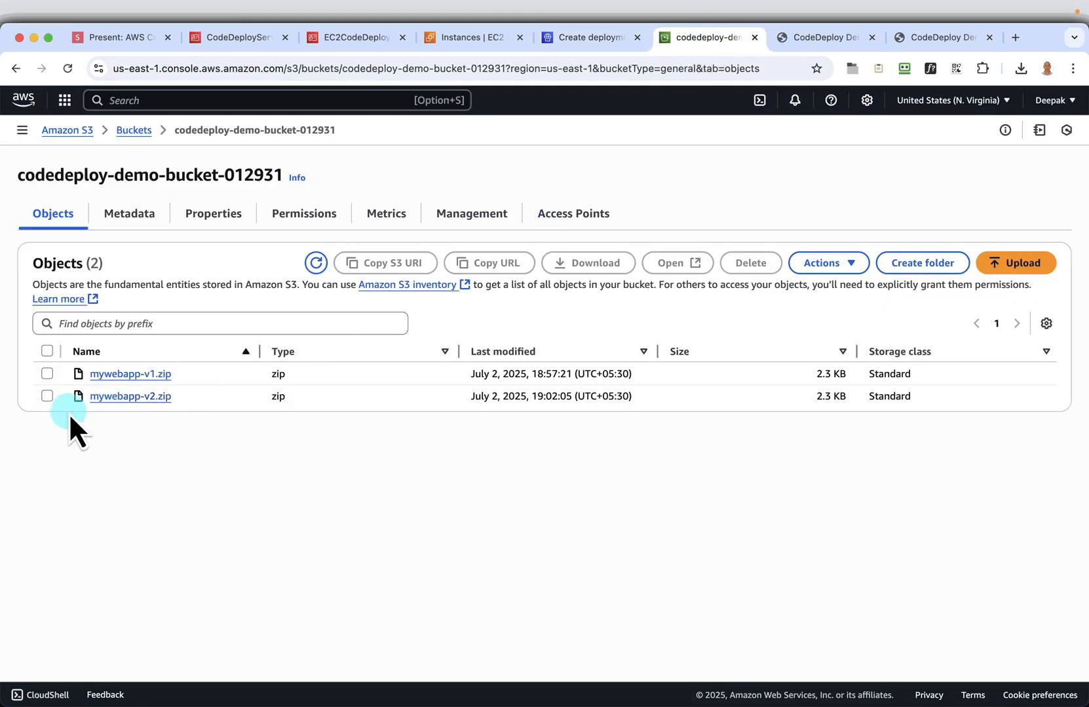
left_click(47, 396)
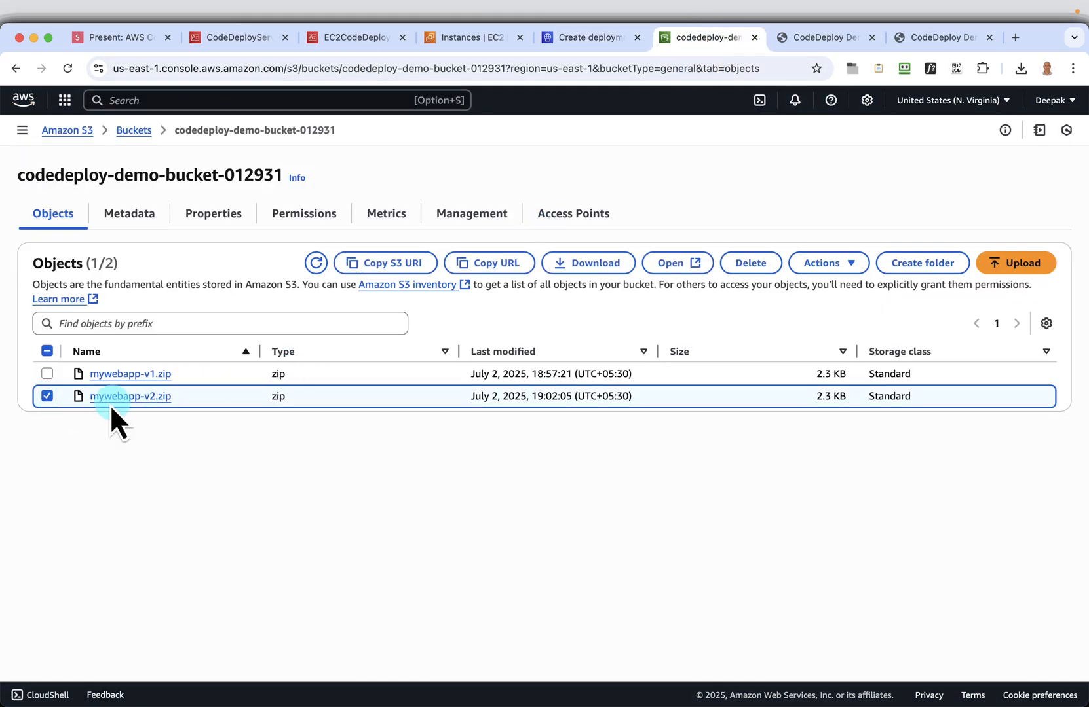
left_click(418, 265)
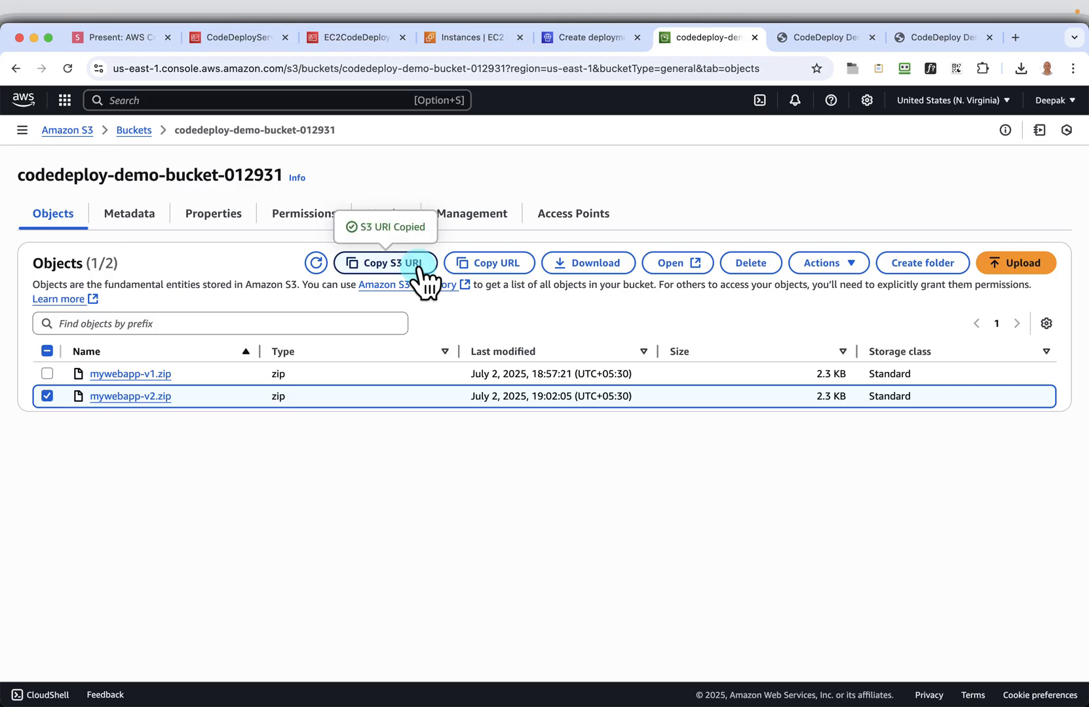
left_click(602, 38)
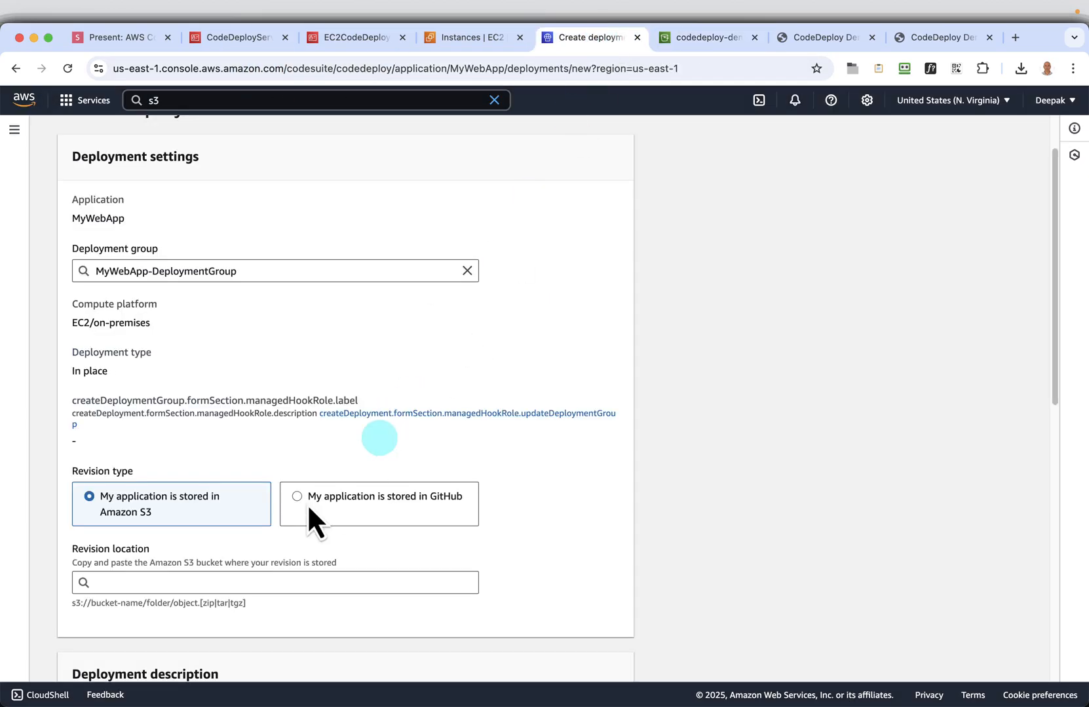
right_click(193, 574)
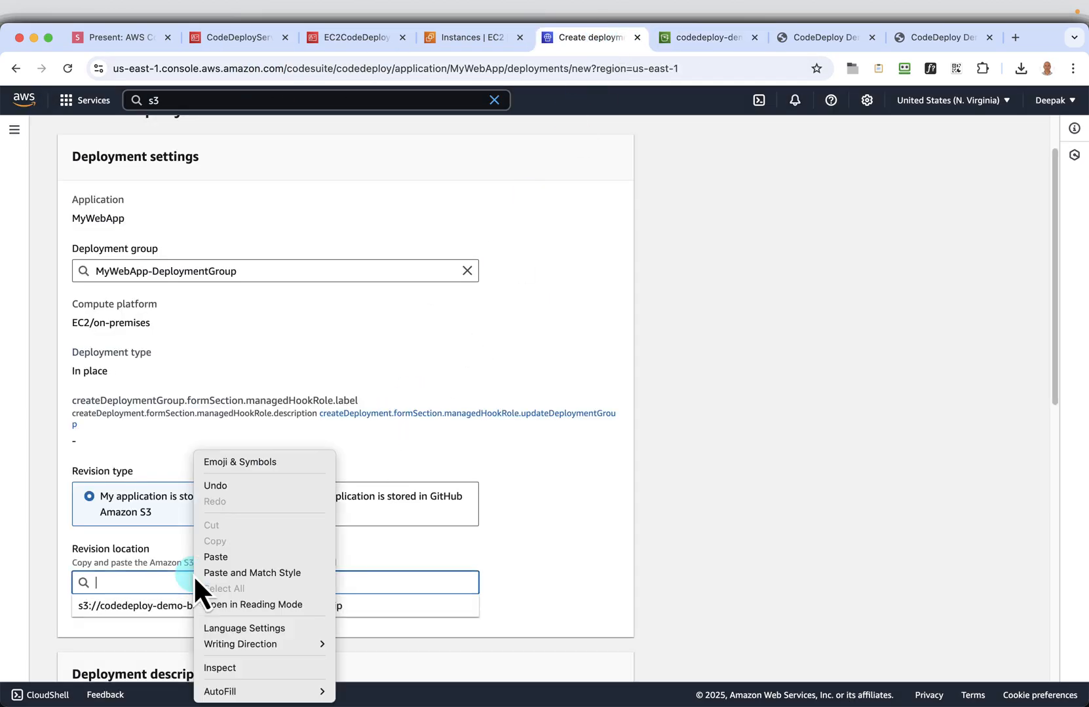
left_click(228, 560)
Expand the deployment group overrides and rollback configuration overrides to review the remaining deployment settings
scroll(776, 512, "down", 1)
scroll(777, 512, "down", 5)
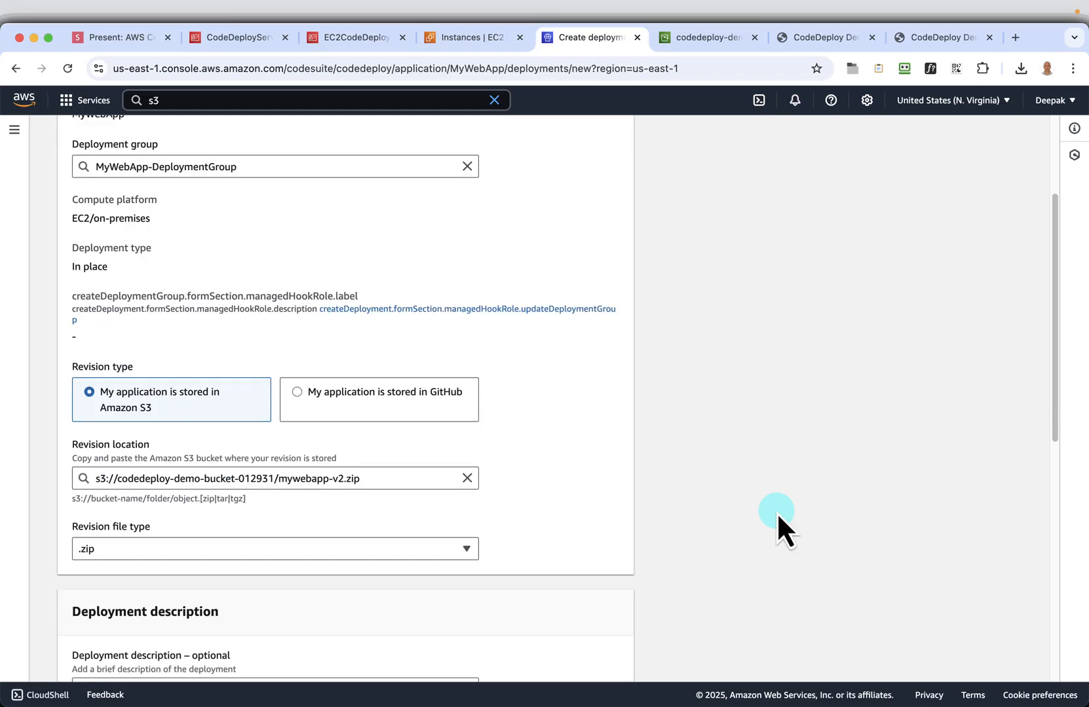
scroll(598, 550, "down", 4)
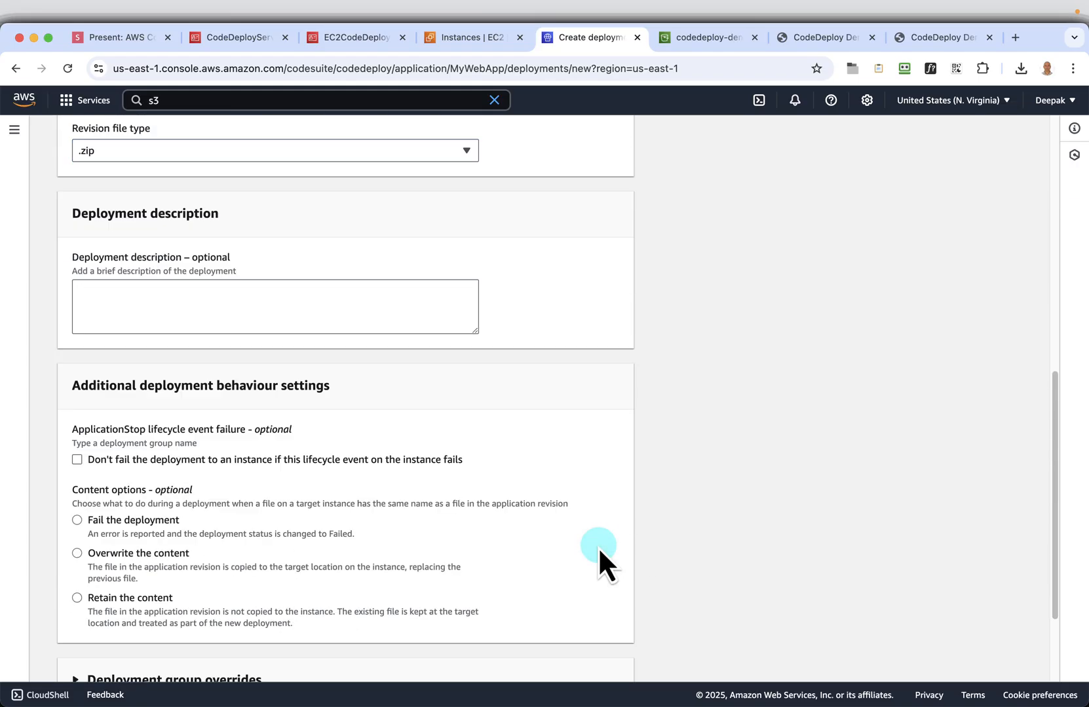
left_click(152, 562)
scroll(525, 554, "down", 1)
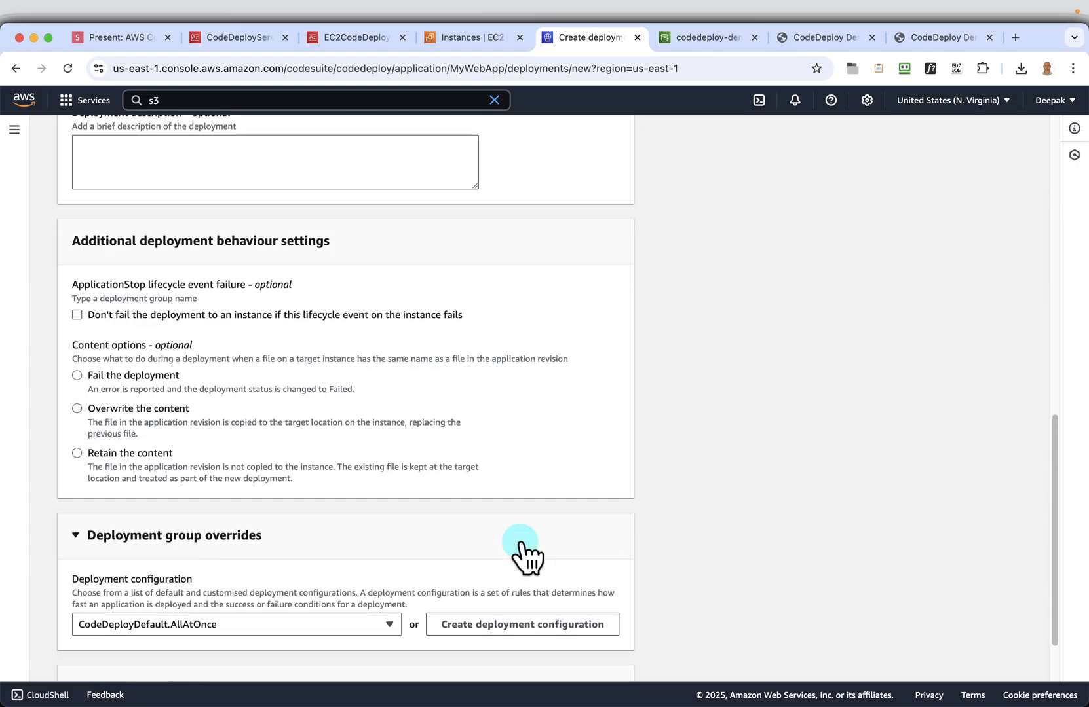
left_click(254, 609)
scroll(801, 519, "down", 2)
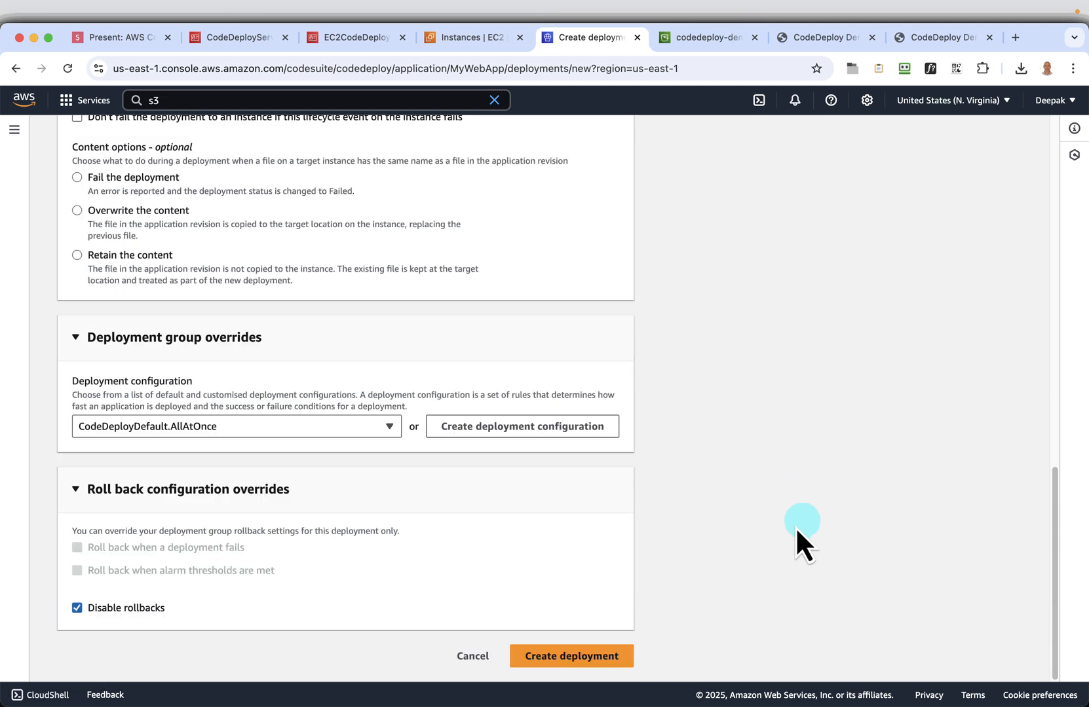
Enable rollback when a deployment fails instead of disabled rollbacks, and create the deployment of mywebapp-v2.zip
left_click(76, 608)
left_click(120, 553)
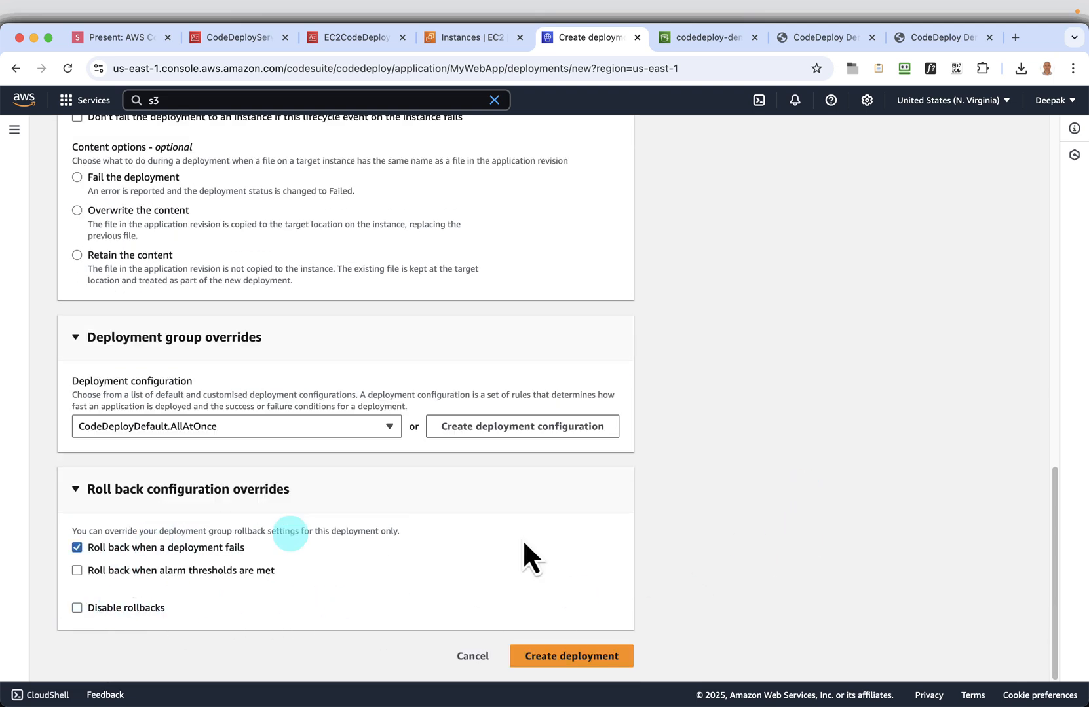
scroll(850, 533, "up", 10)
scroll(849, 534, "up", 4)
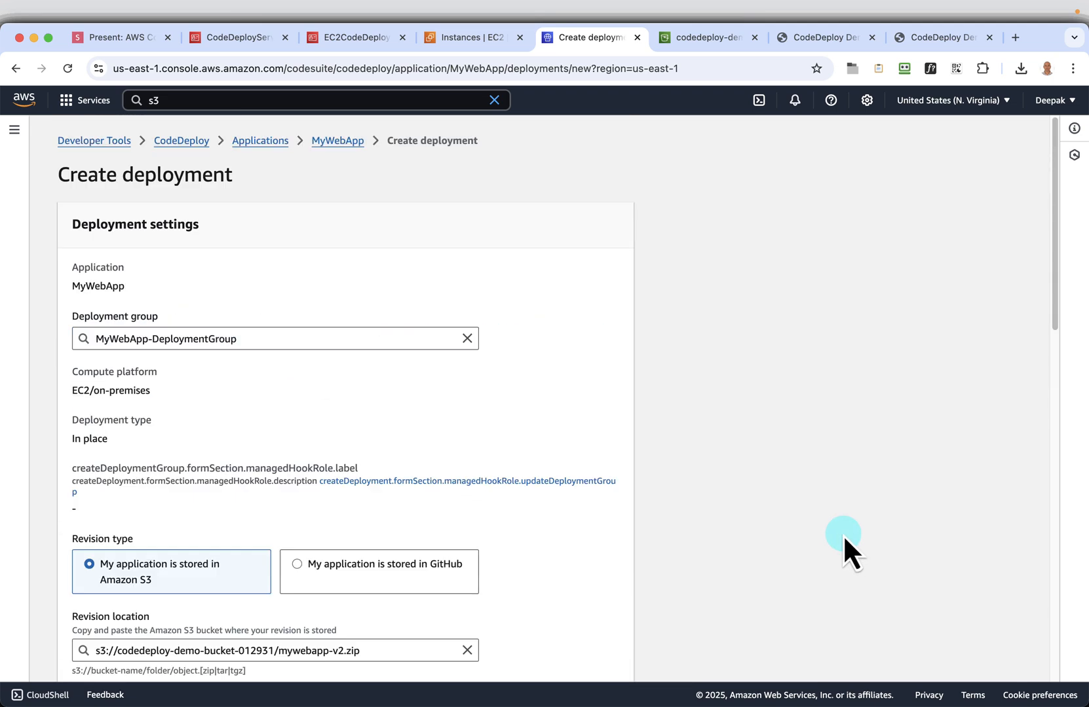
scroll(841, 534, "down", 4)
scroll(843, 537, "down", 10)
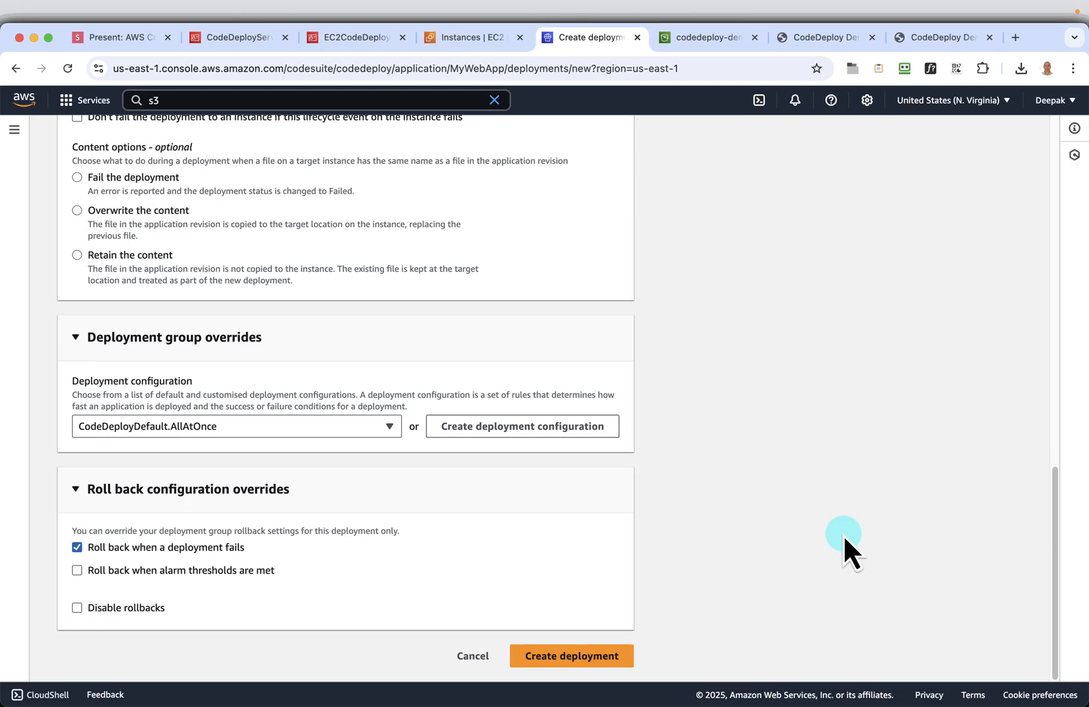
left_click(566, 658)
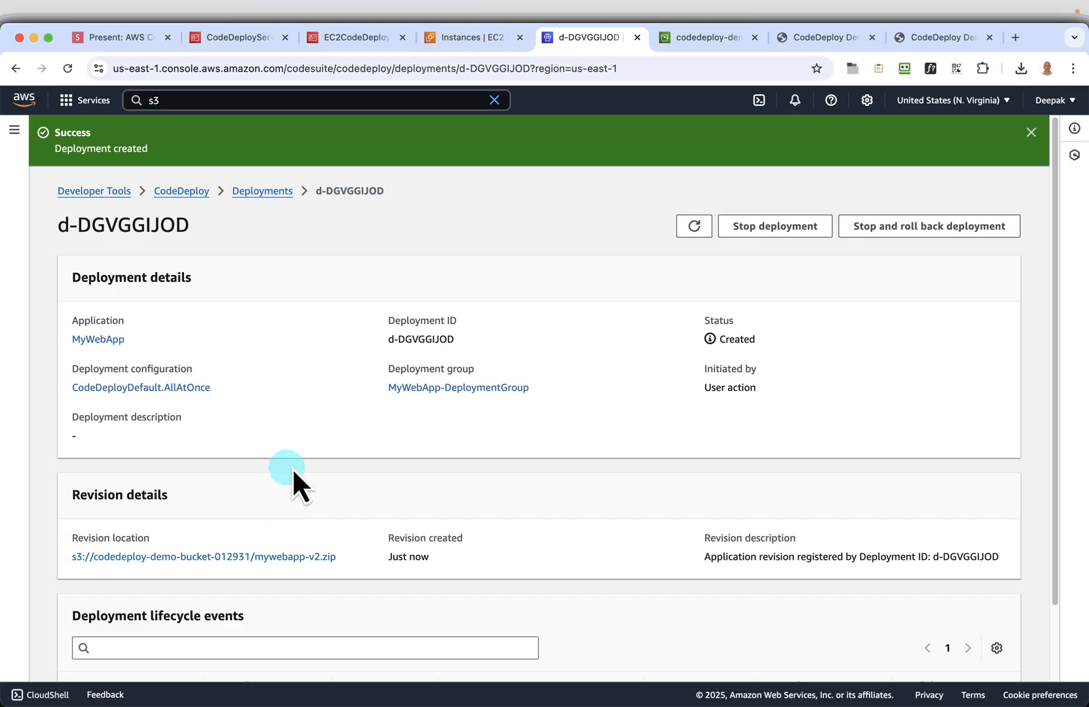
Check the new deployment's status, revision details and lifecycle events for each instance
scroll(568, 401, "down", 3)
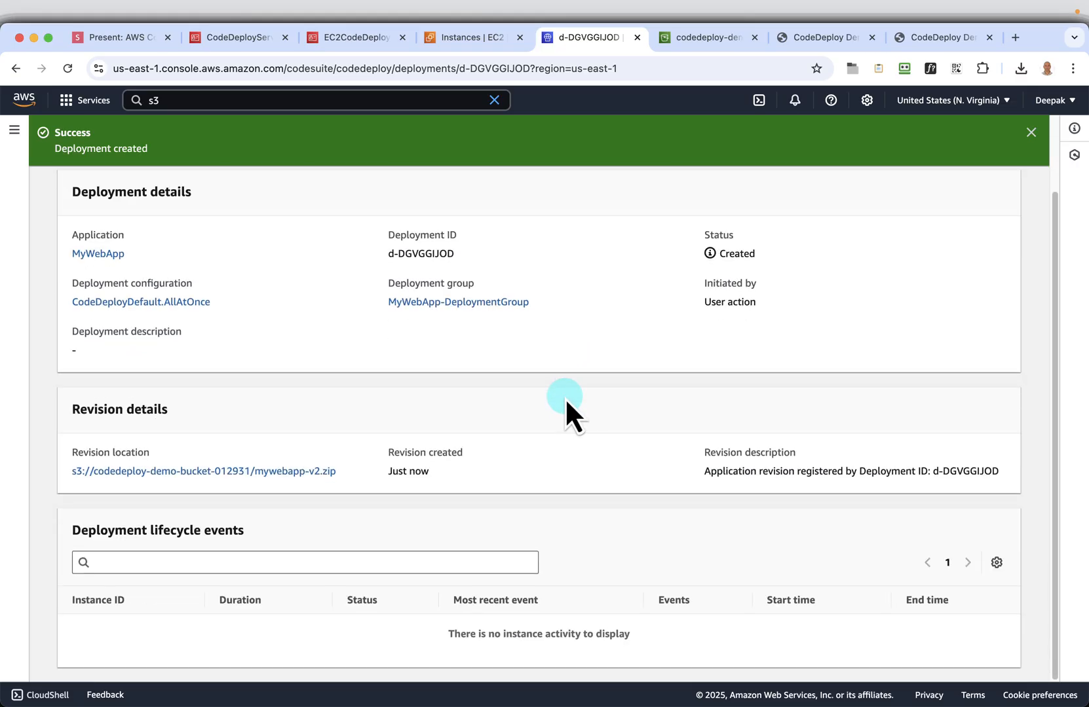
scroll(479, 398, "up", 3)
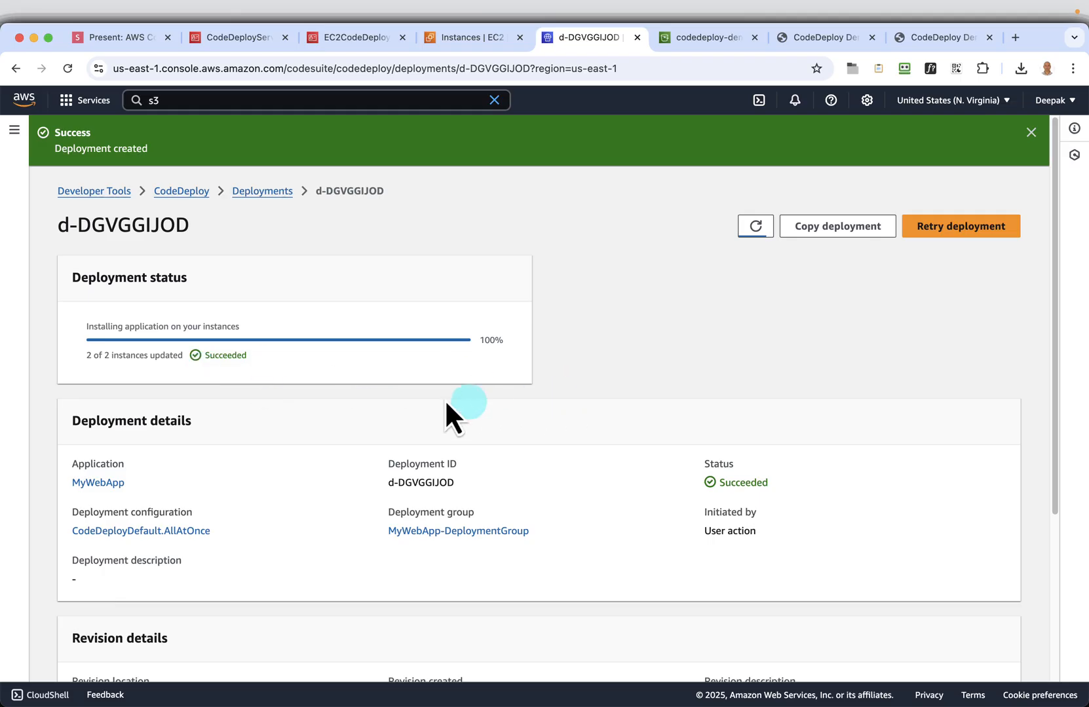
scroll(190, 386, "down", 4)
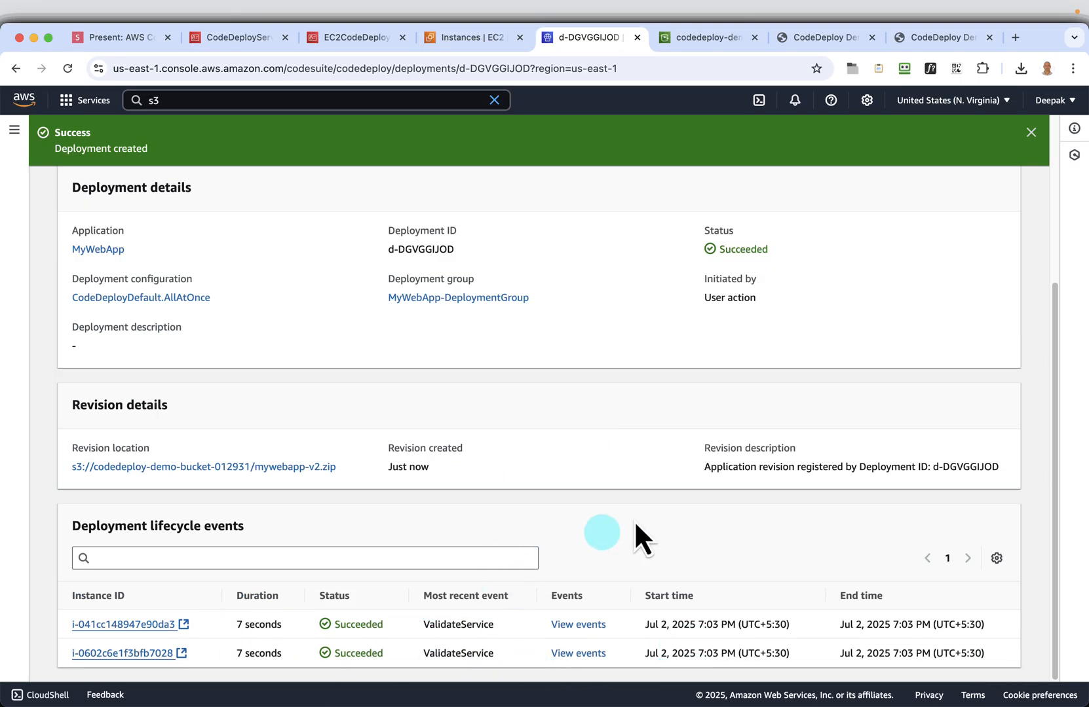
Reload the demo application's page on both EC2 instances and check the version in each heading
left_click(814, 41)
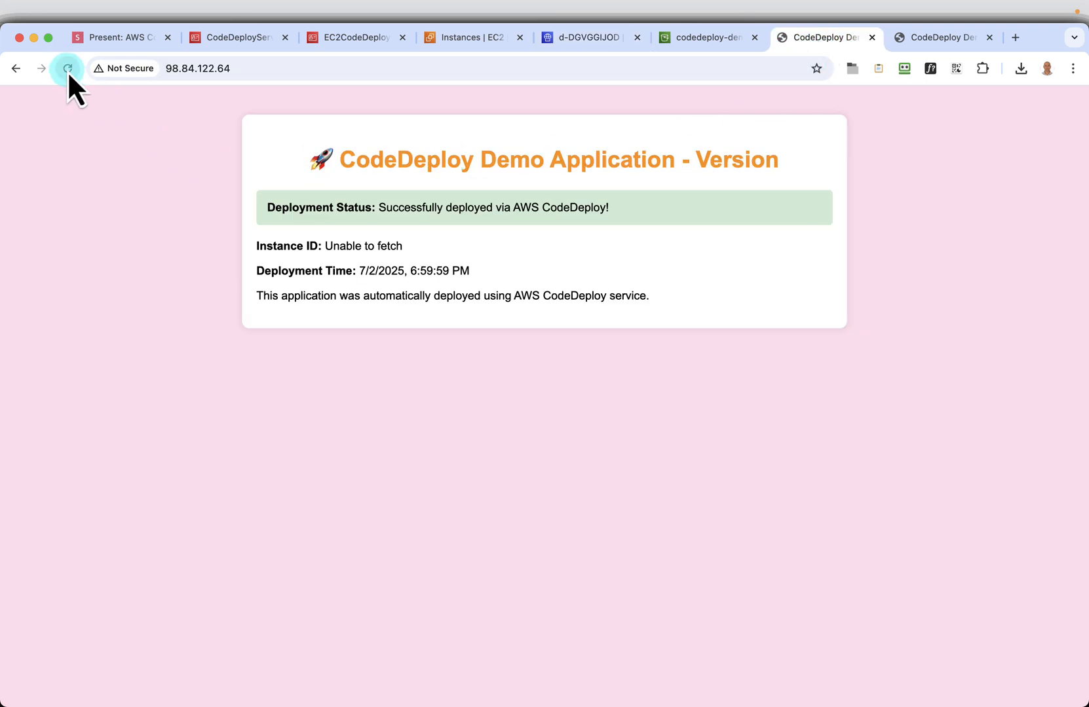
left_click(640, 157)
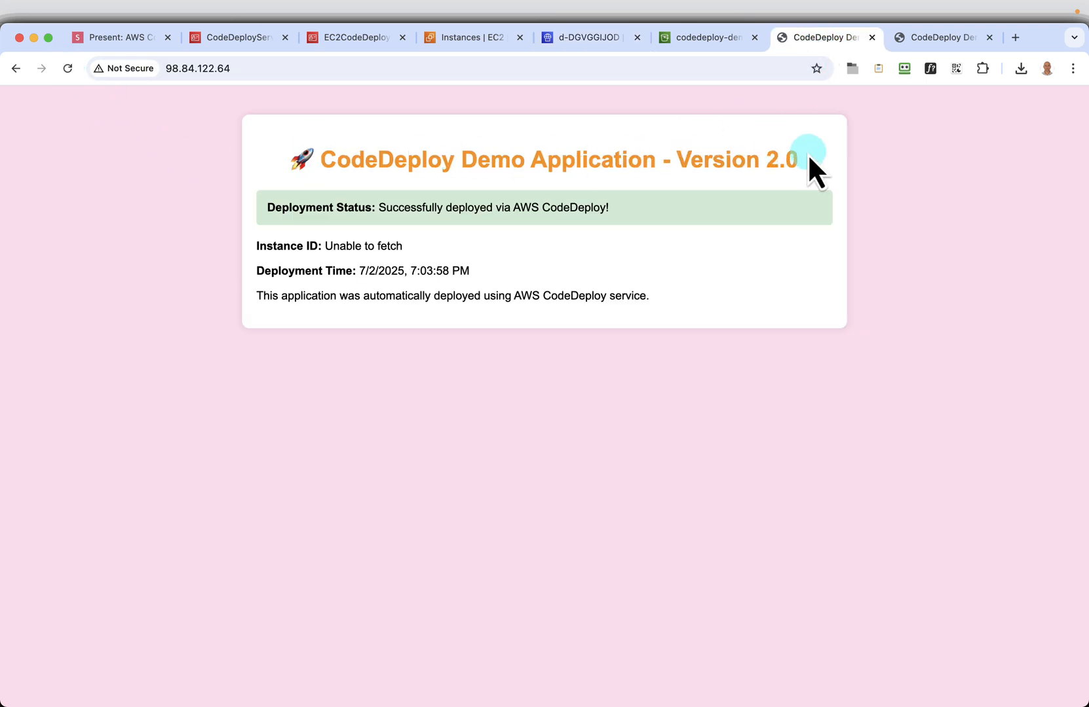
left_click_drag(806, 157, 328, 165)
left_click(897, 42)
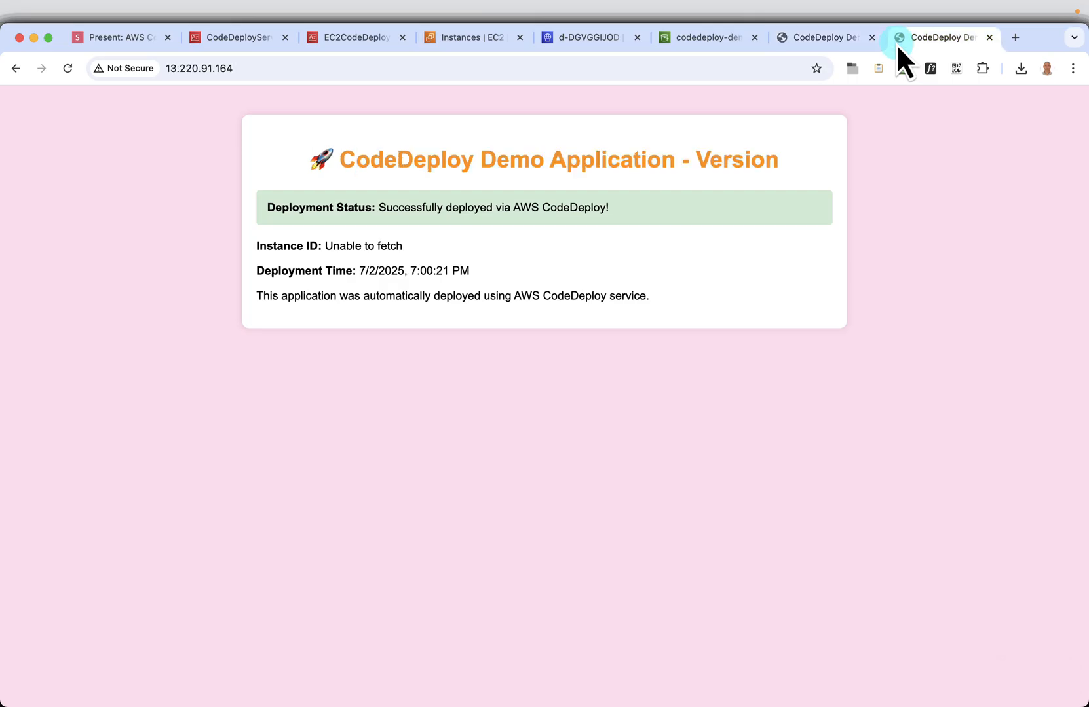
left_click(68, 68)
left_click_drag(784, 158, 428, 157)
Go back to the presentation and advance through the second deployment and Clean Up slides to the Delete application slide
left_click(120, 40)
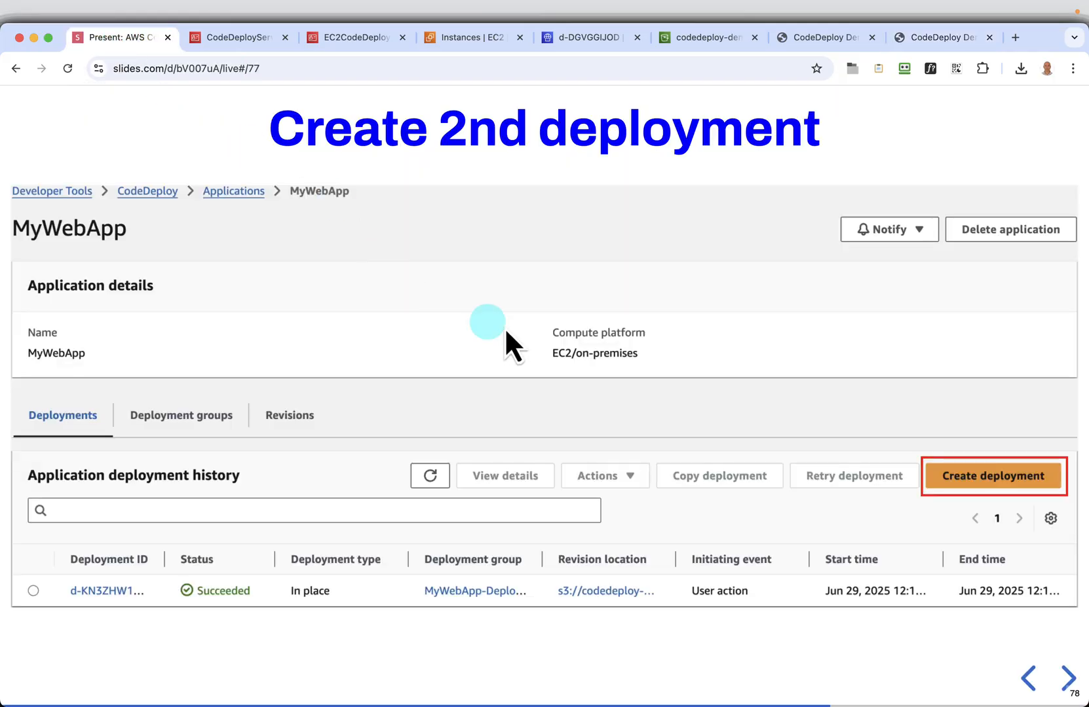
left_click(1067, 678)
left_click(1066, 677)
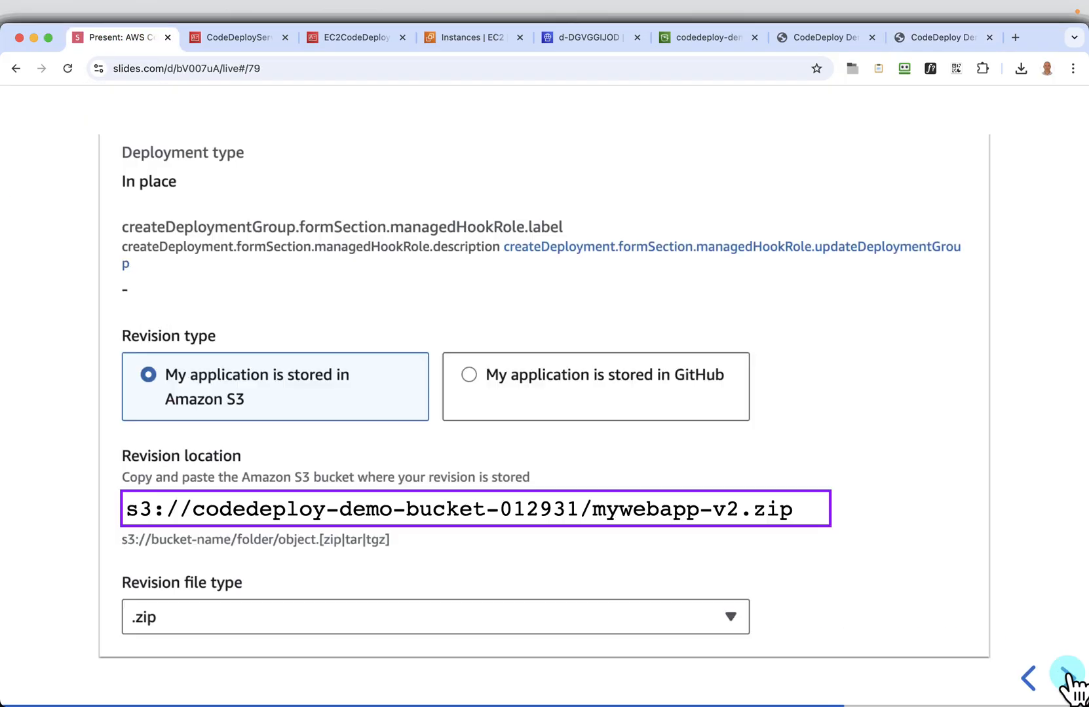
left_click(1067, 677)
left_click(1066, 677)
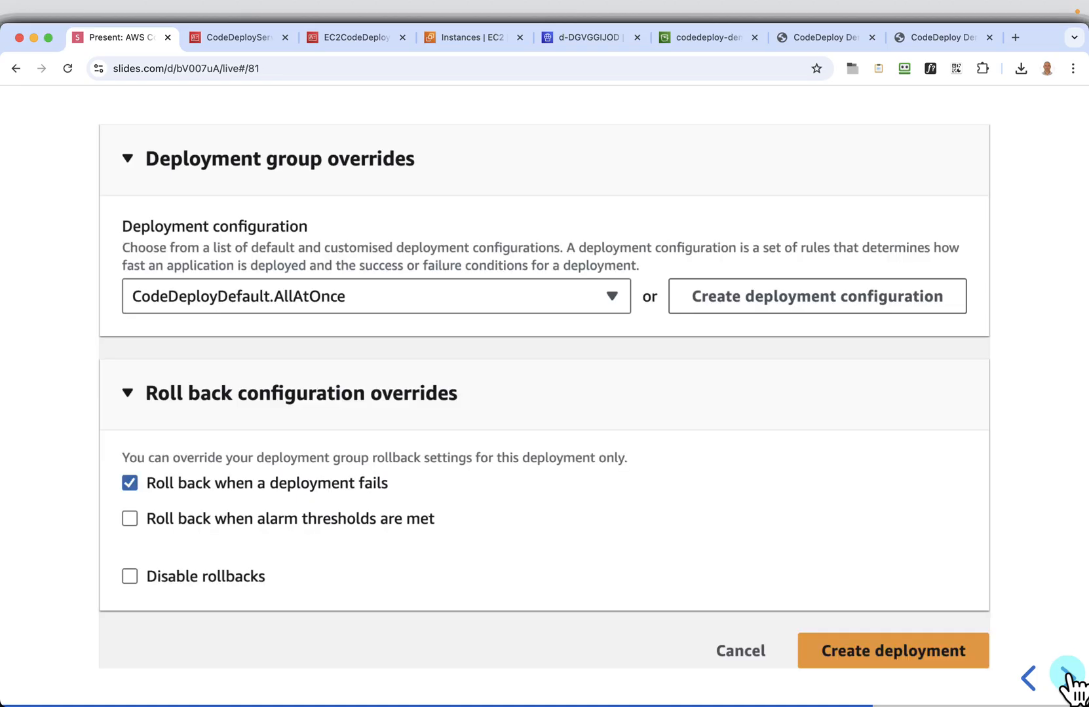
left_click(1066, 678)
left_click(1066, 677)
left_click(1066, 678)
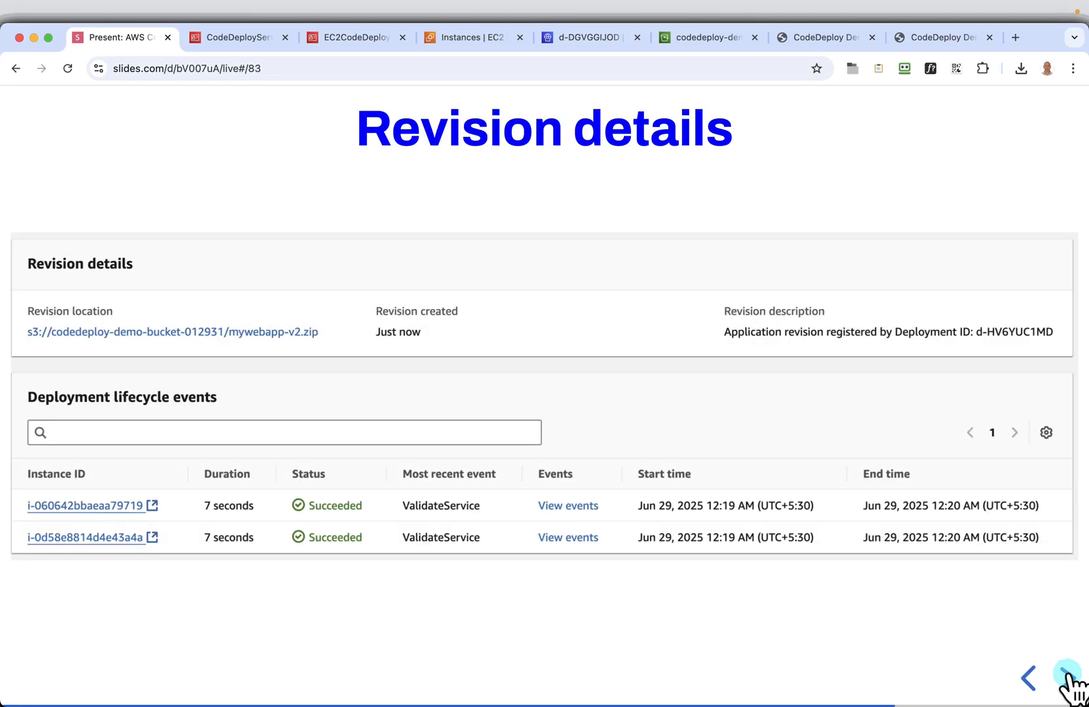
left_click(1066, 678)
left_click(1066, 677)
left_click(1066, 677)
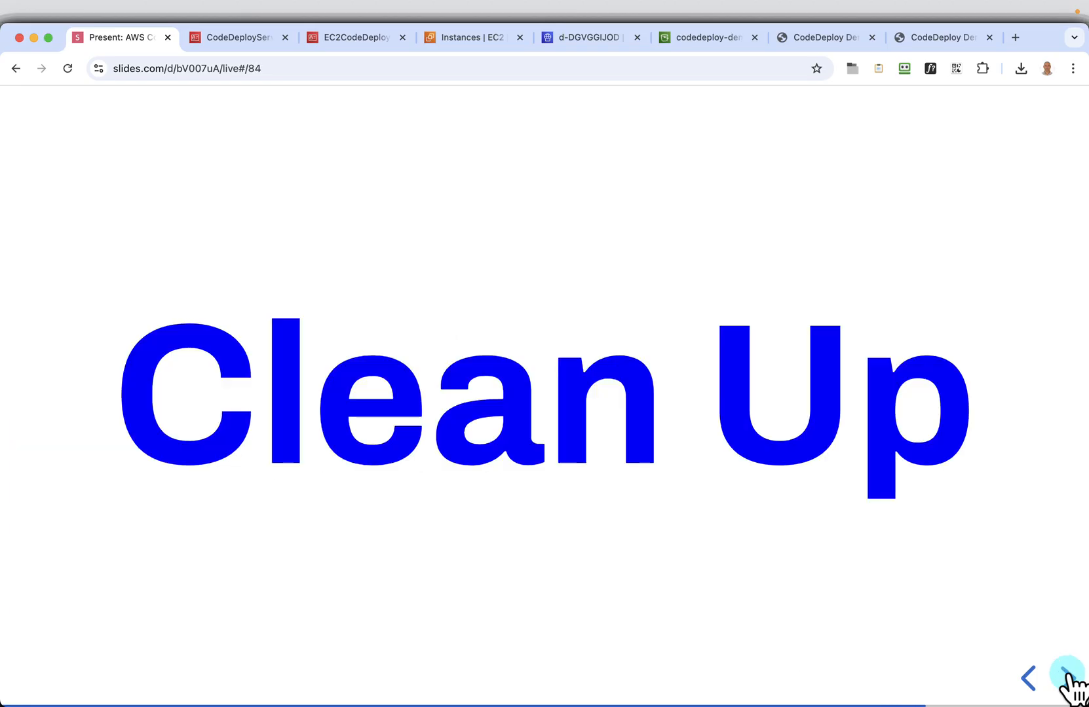
left_click(1027, 679)
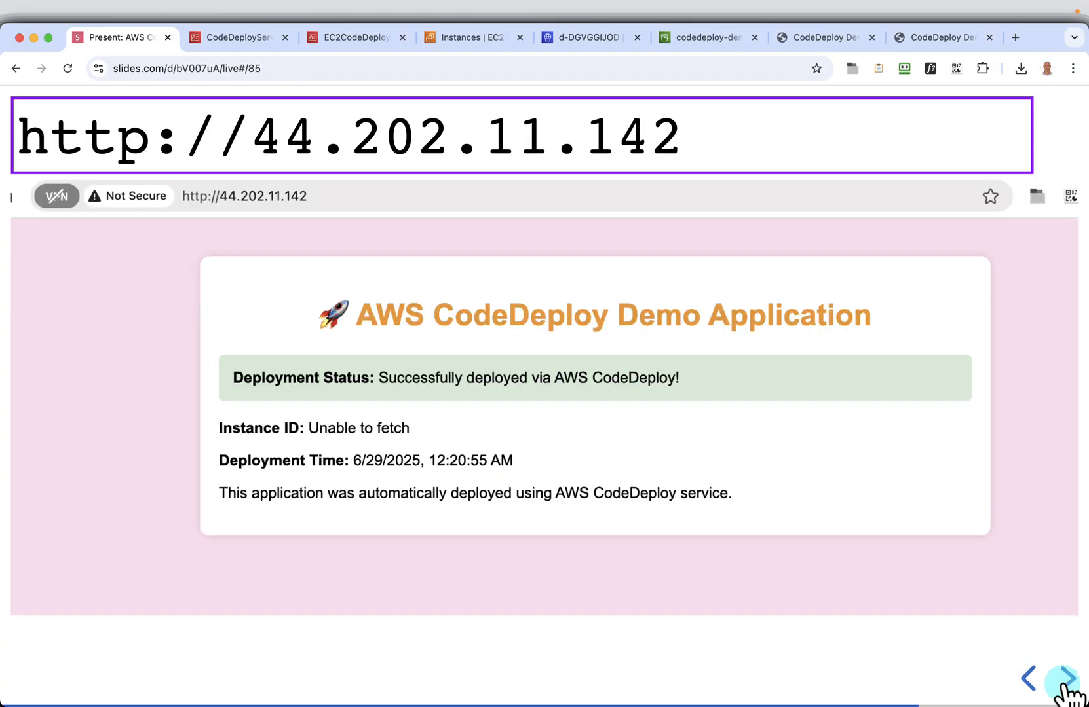
left_click(1066, 677)
left_click(1066, 677)
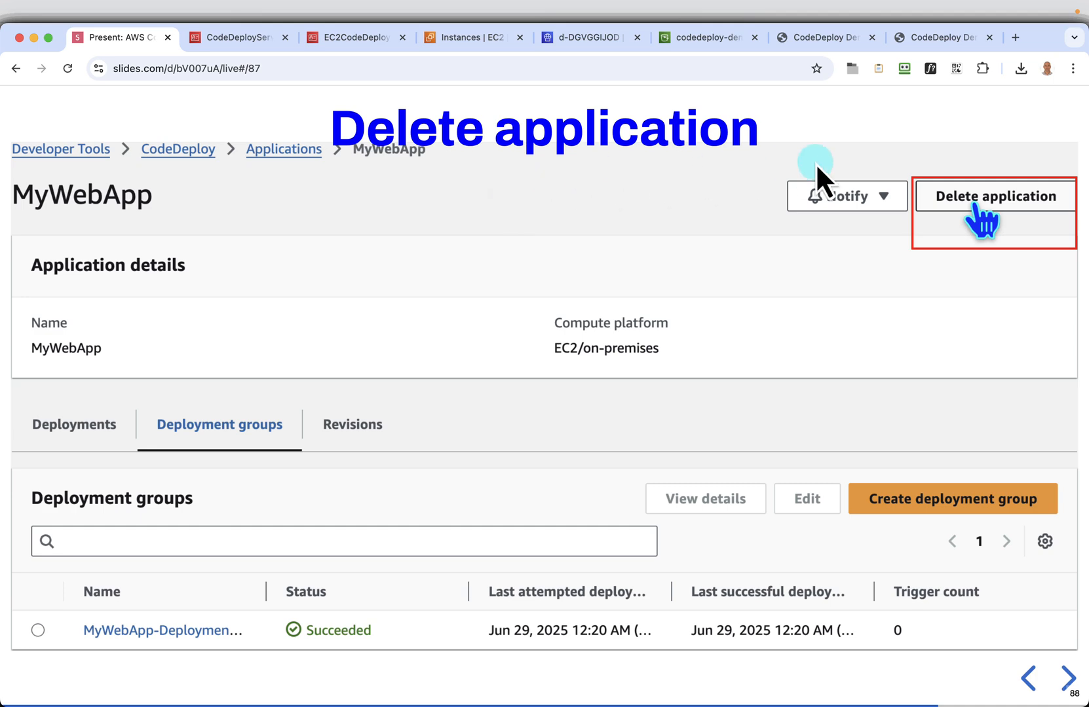
Return to the CodeDeploy console and open MyWebApp's details from the list of applications
left_click(696, 33)
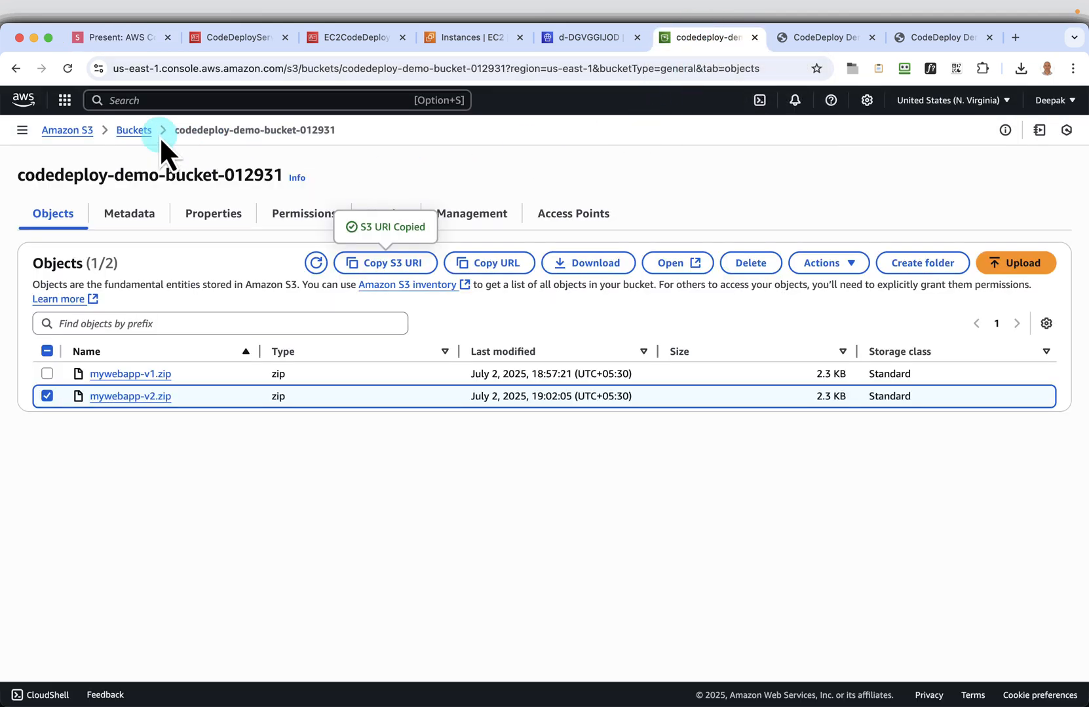
left_click(579, 38)
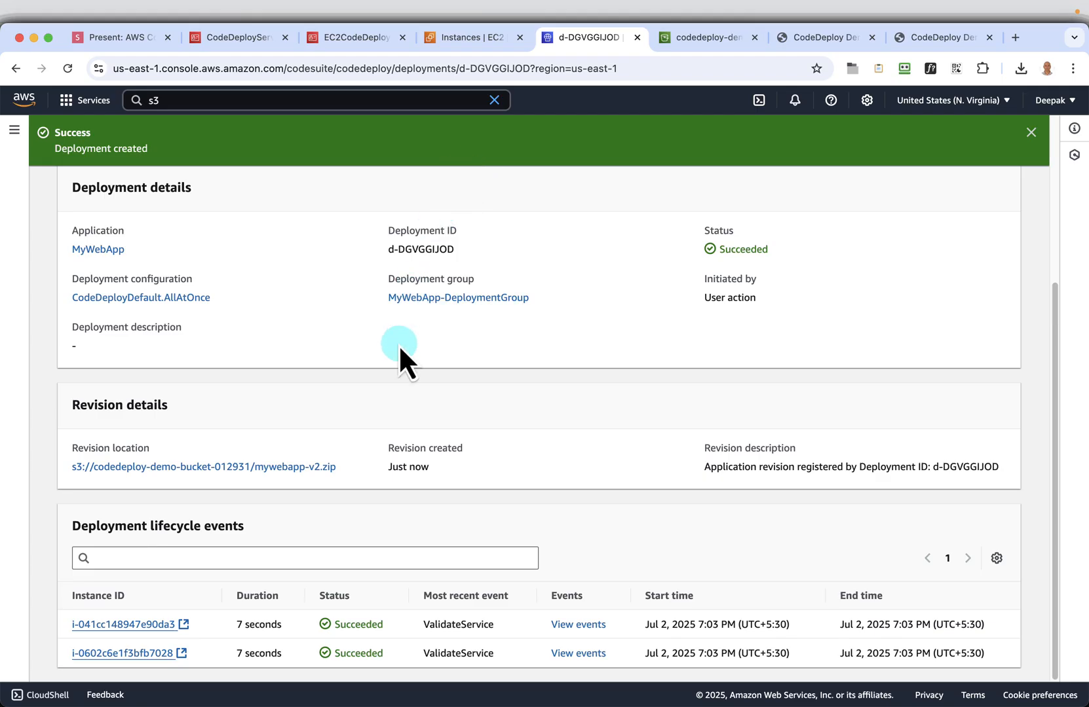
scroll(399, 351, "up", 4)
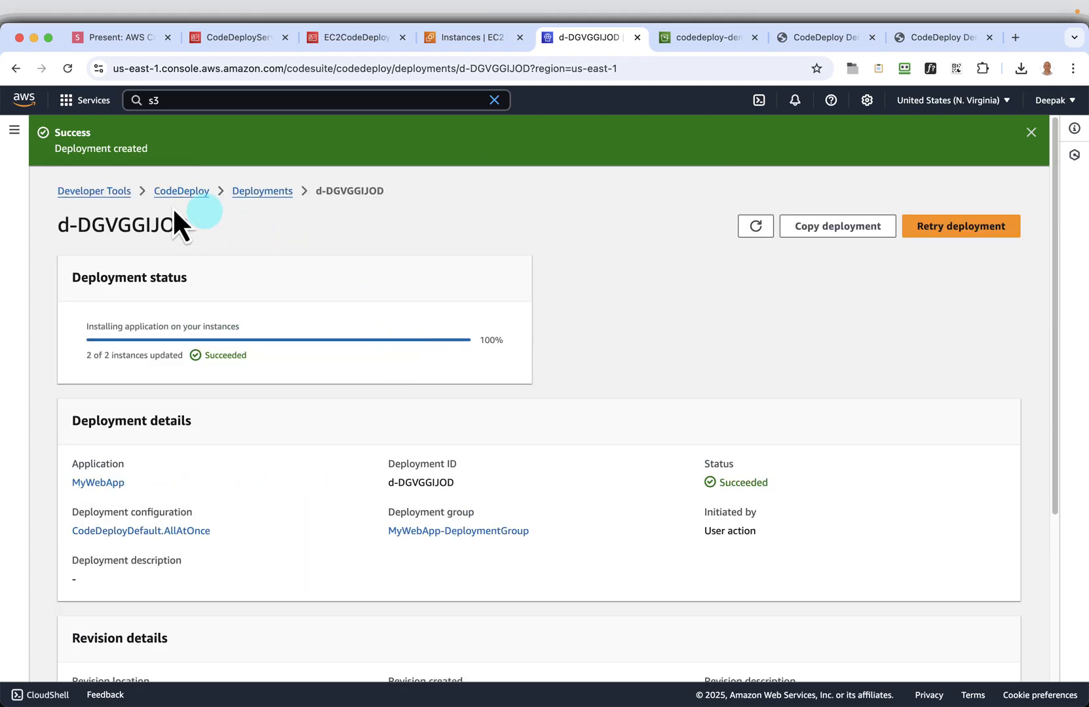
left_click(11, 131)
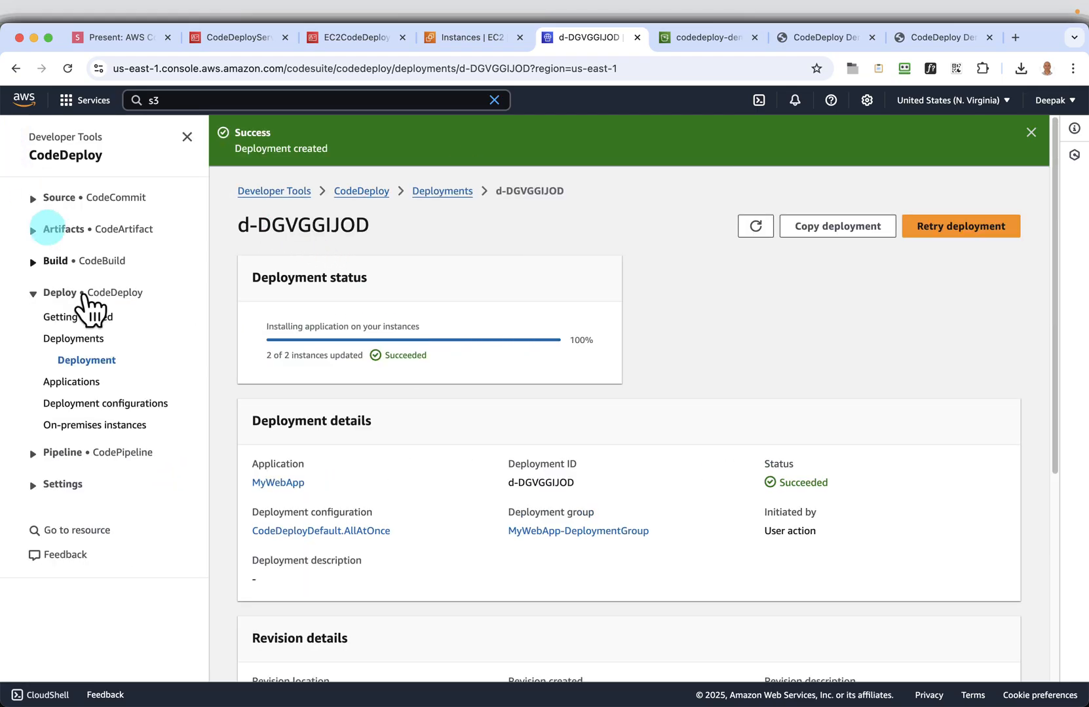
left_click(92, 383)
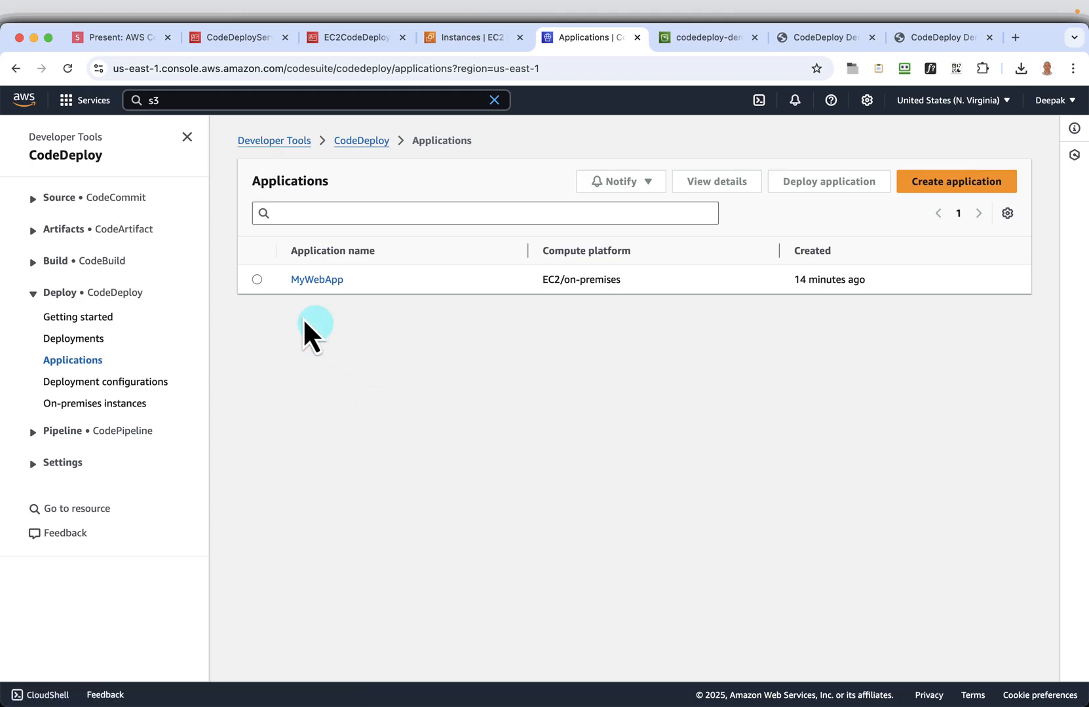
left_click(258, 281)
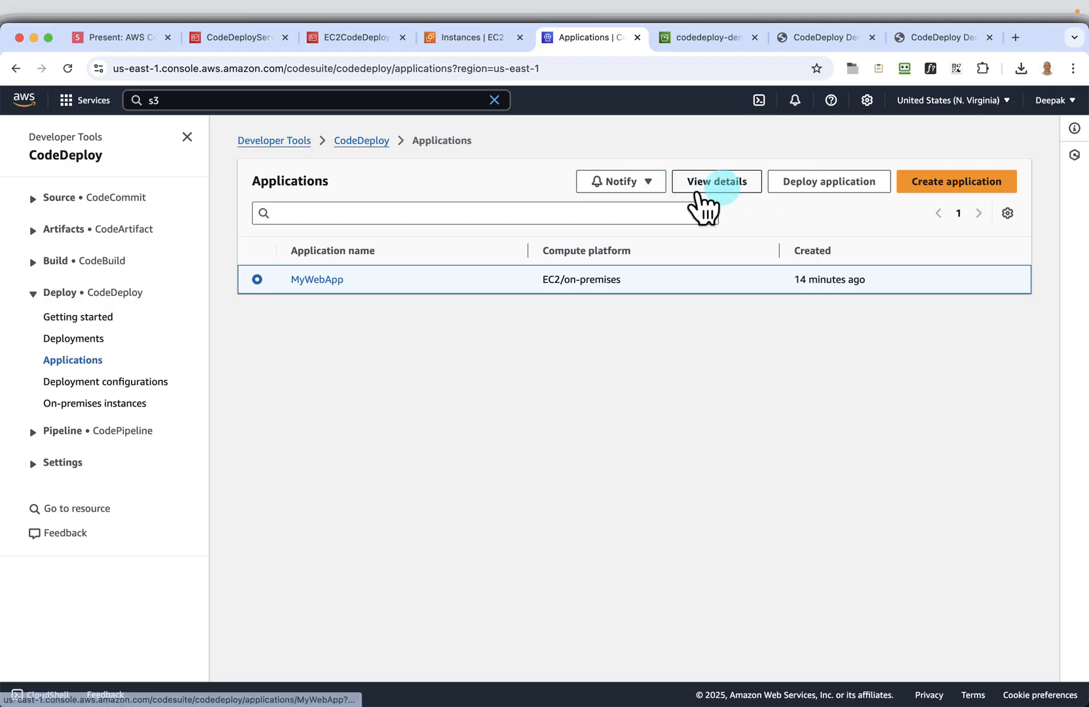
left_click(320, 282)
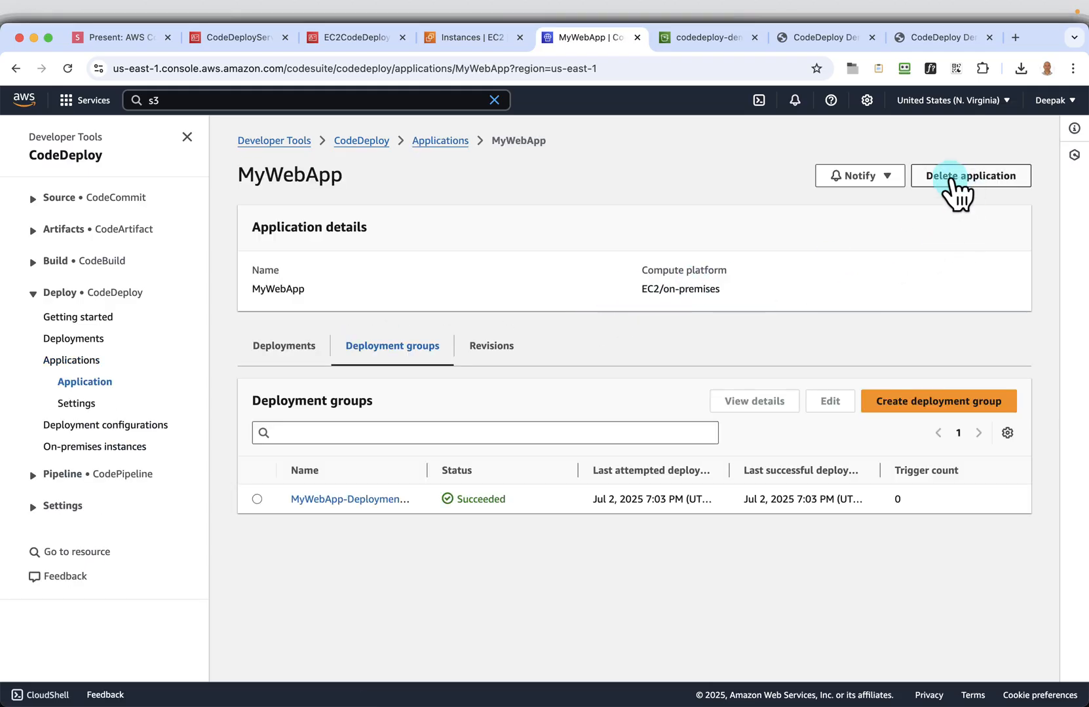
Delete the MyWebApp application, confirming the deletion with the word "delete"
left_click(953, 178)
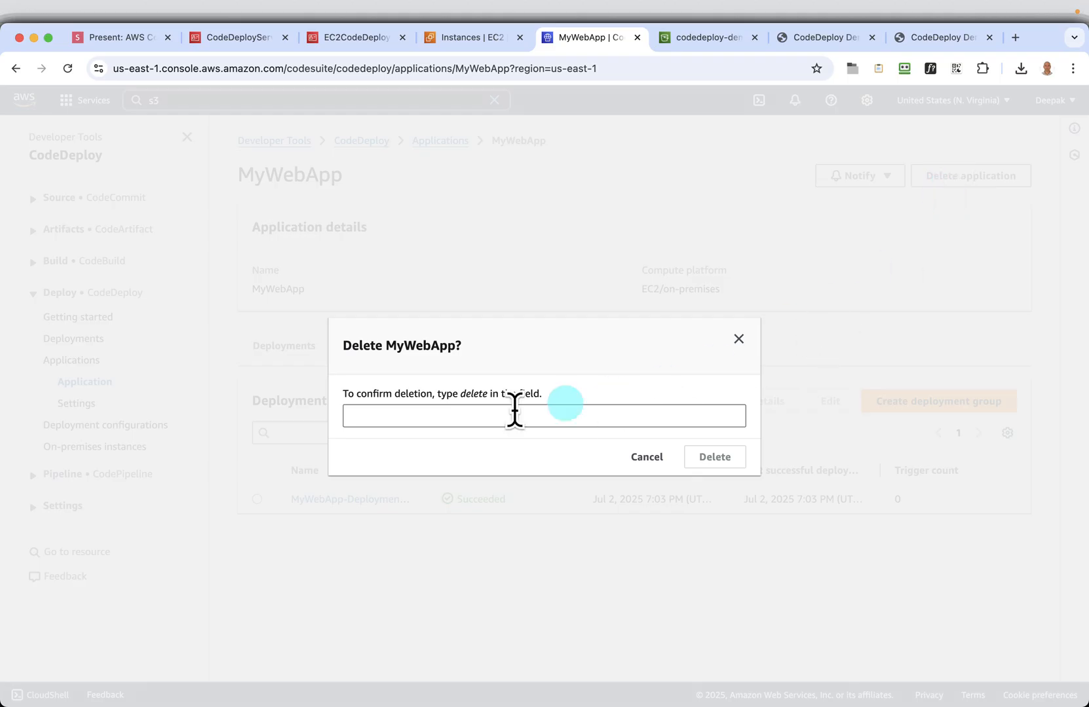
double_click(472, 393)
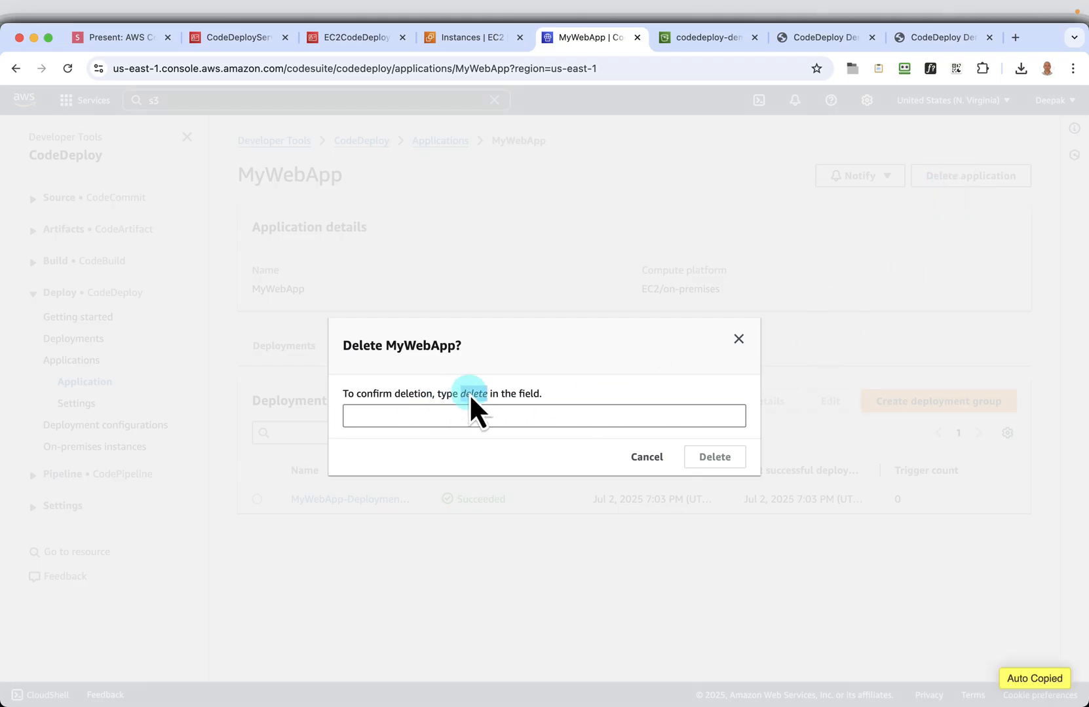
left_click(424, 420)
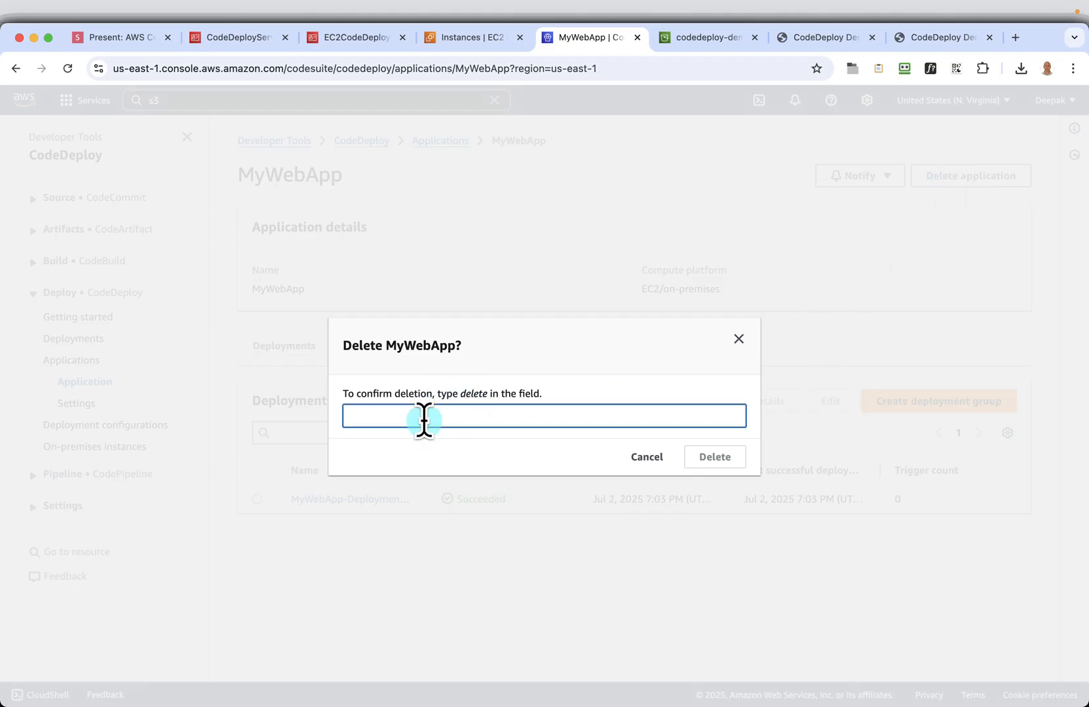
key("super+v")
left_click(720, 458)
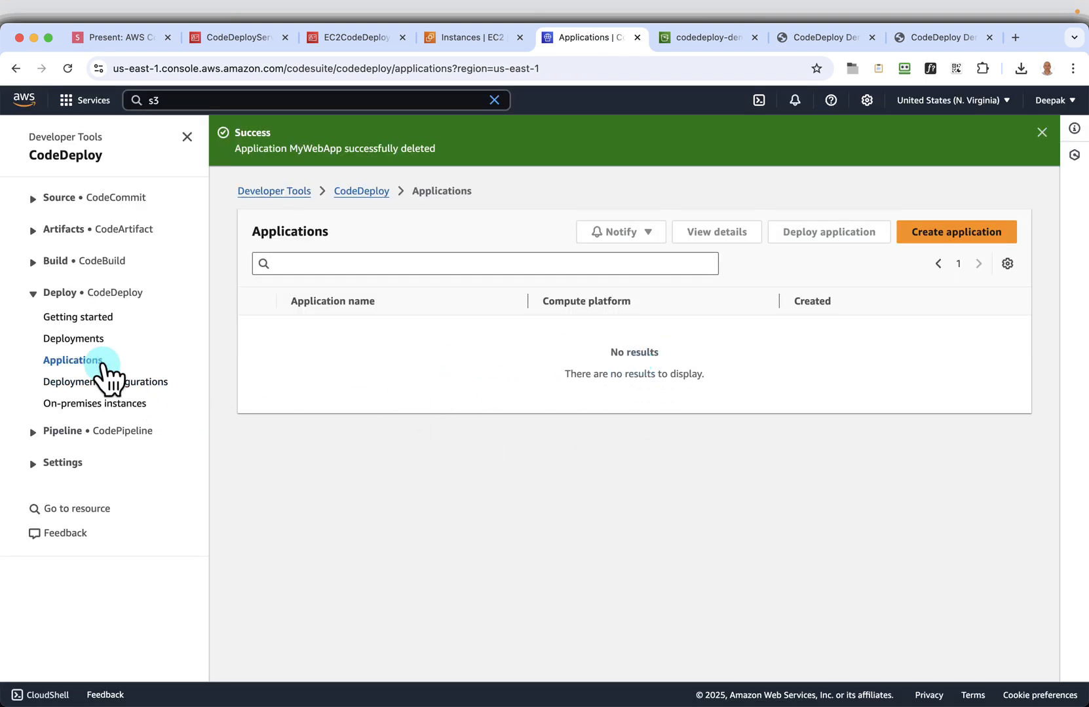
Look over CodeDeploy's deployment history and deployment configurations, and advance the presentation to the Terminate EC2 Instances slide
left_click(73, 339)
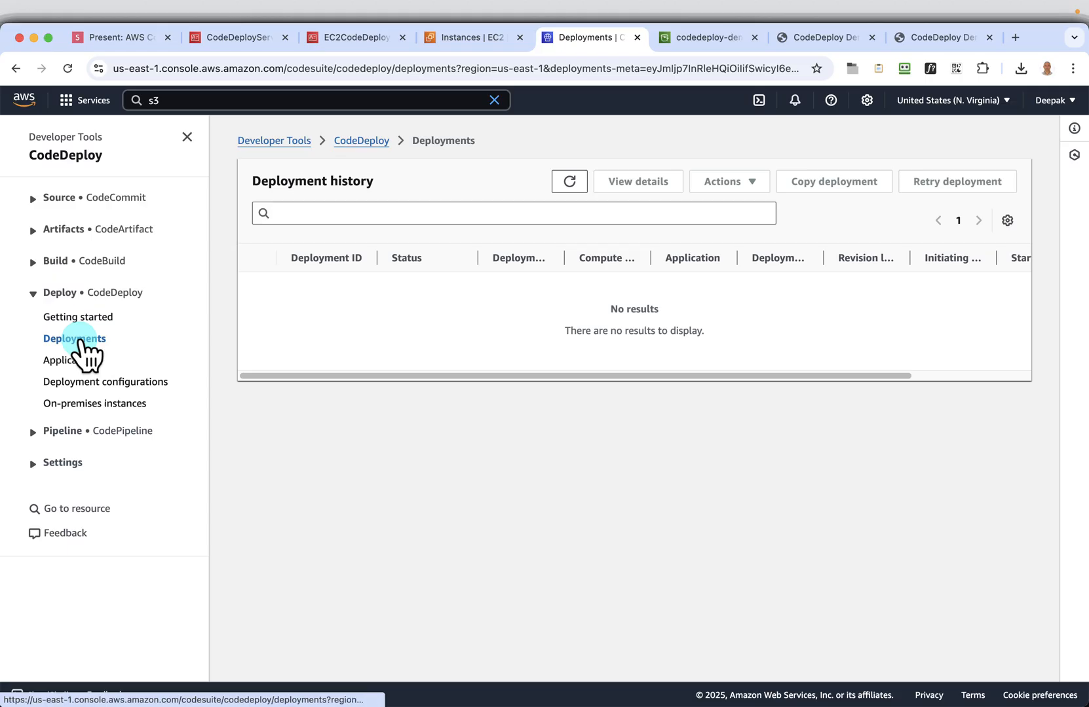
left_click(105, 382)
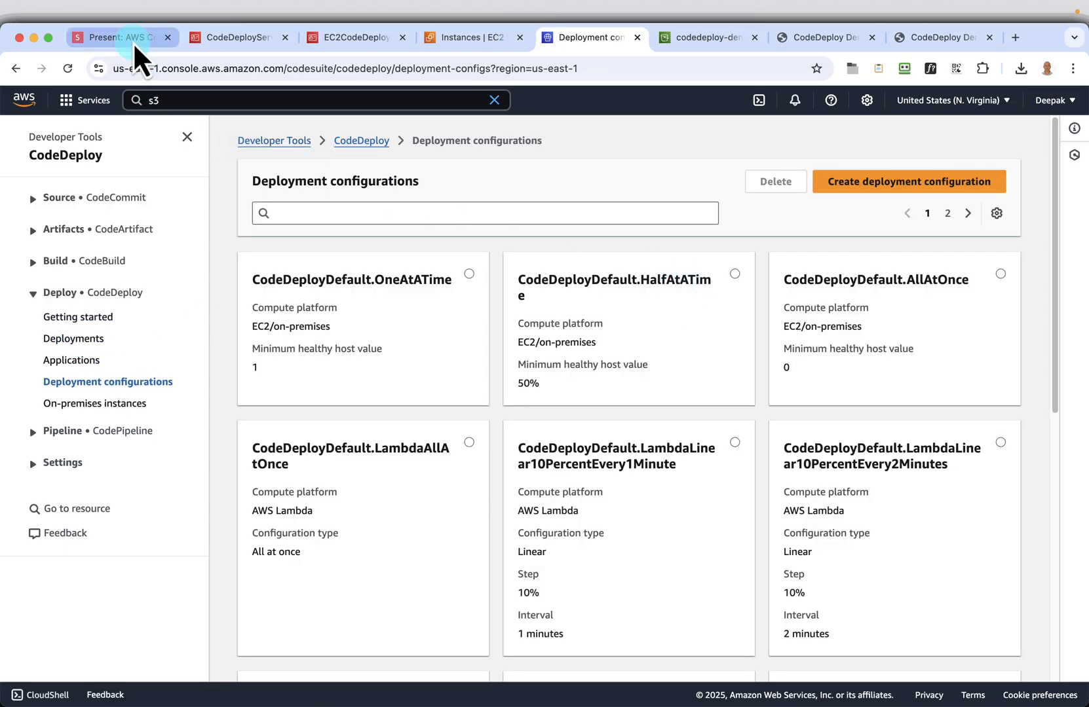
left_click(135, 44)
left_click(1065, 676)
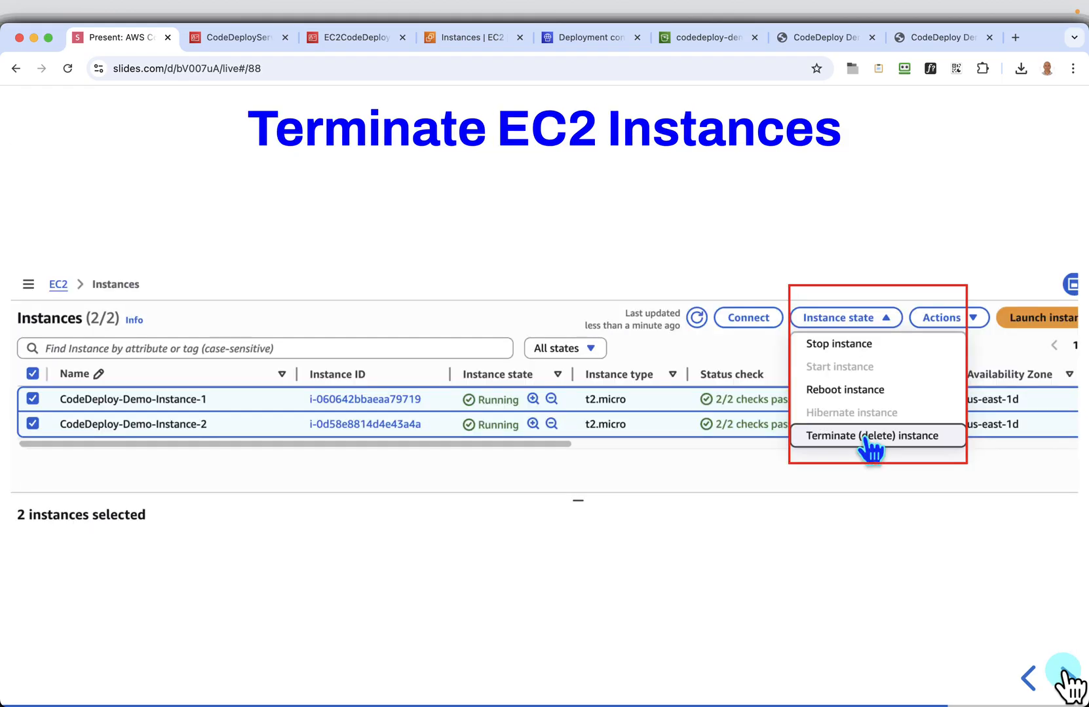
Terminate CodeDeploy-Demo-Instance-1 and CodeDeploy-Demo-Instance-2 in the EC2 console, and widen the Instance state column
left_click(473, 41)
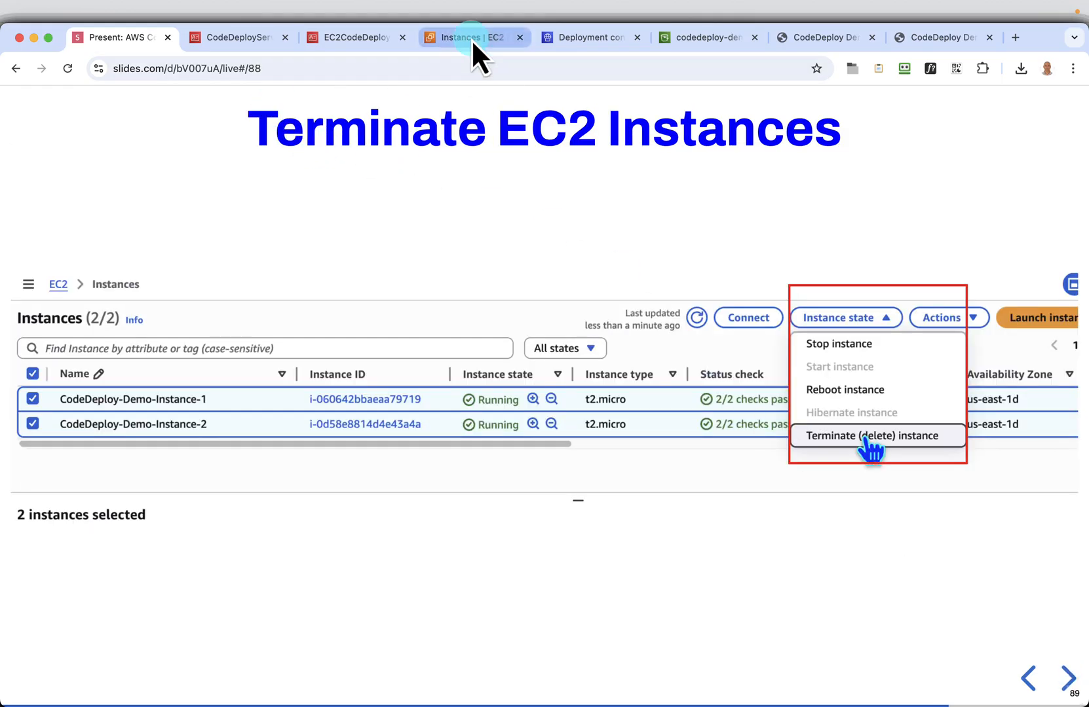
left_click(26, 243)
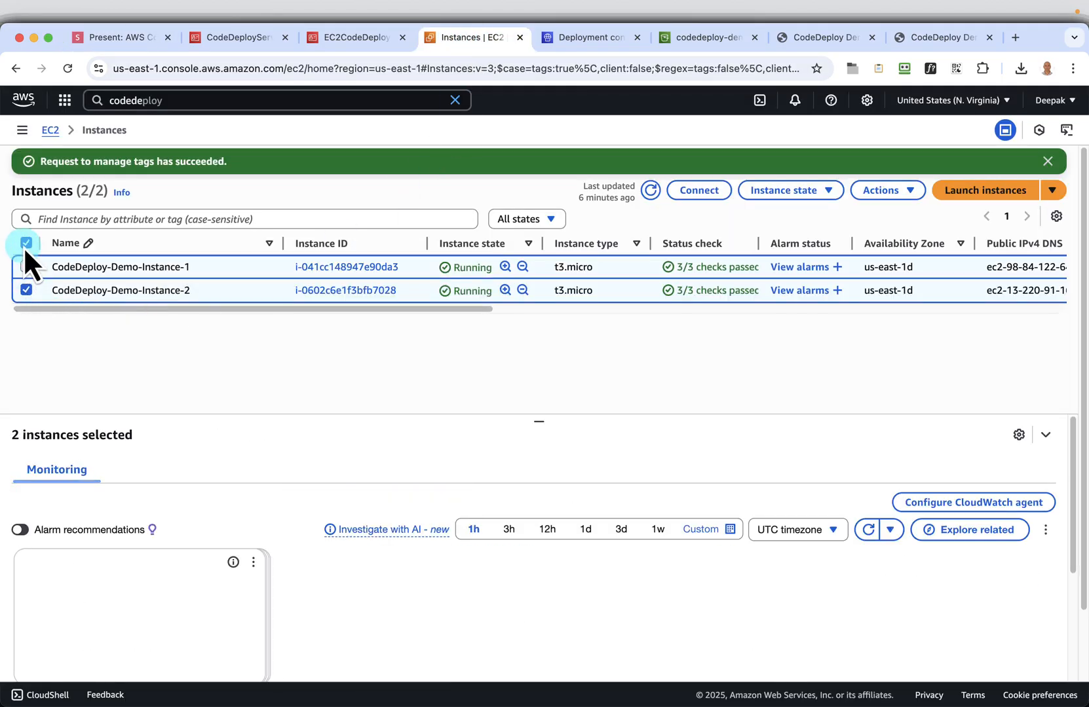
left_click(807, 191)
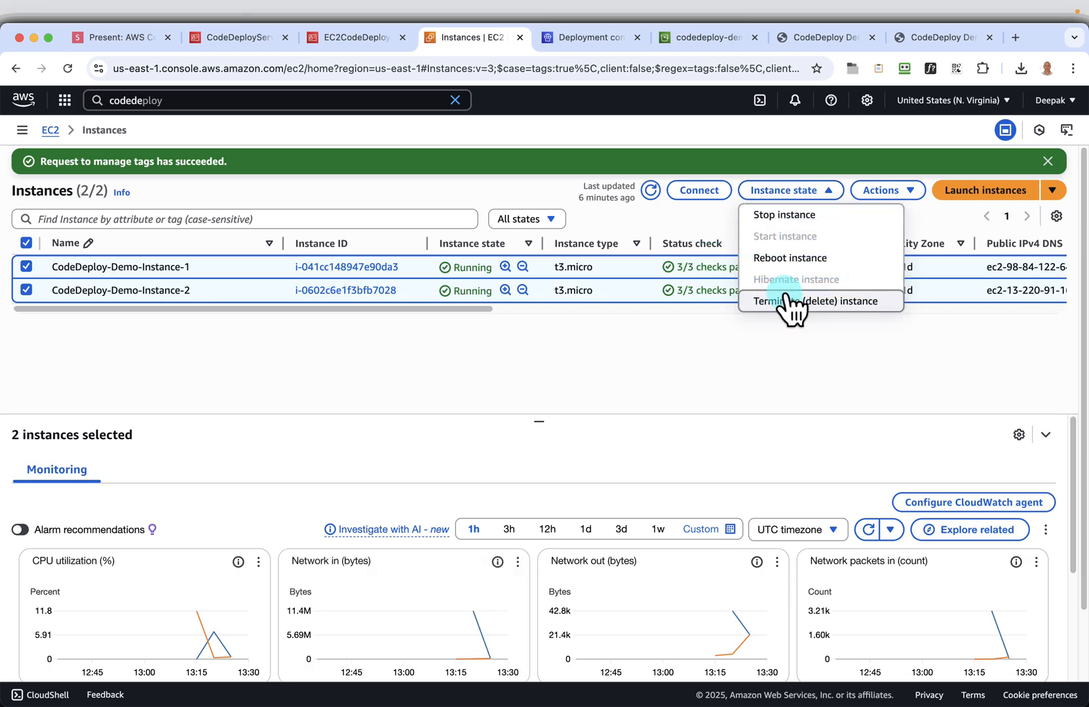
left_click(791, 303)
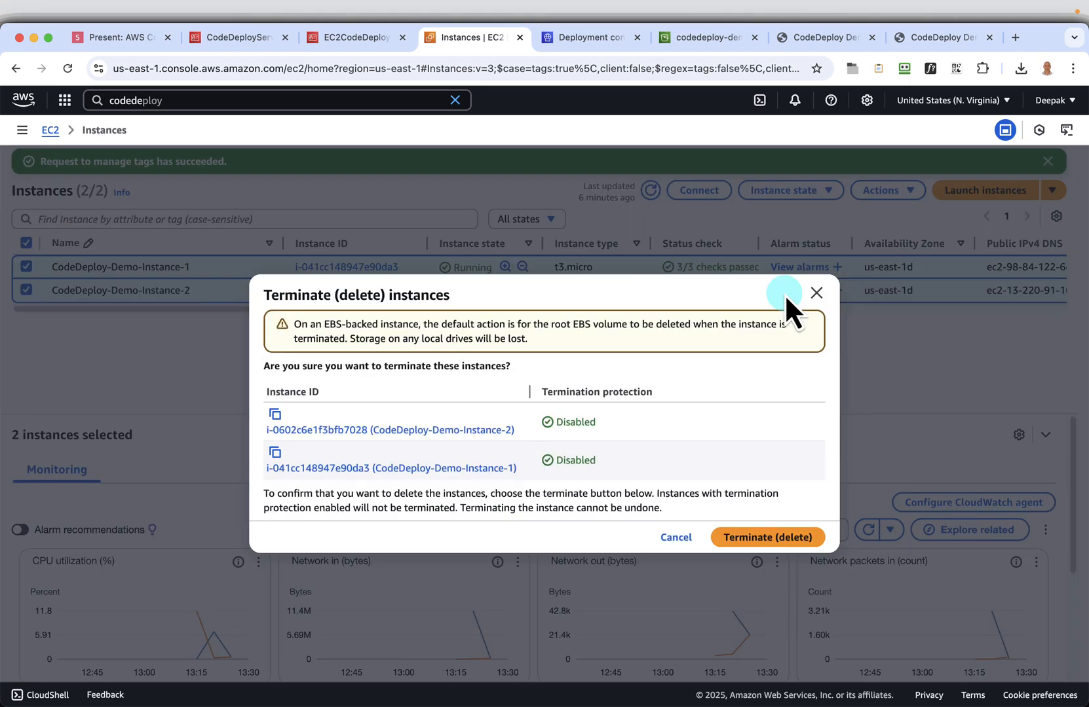
left_click(759, 538)
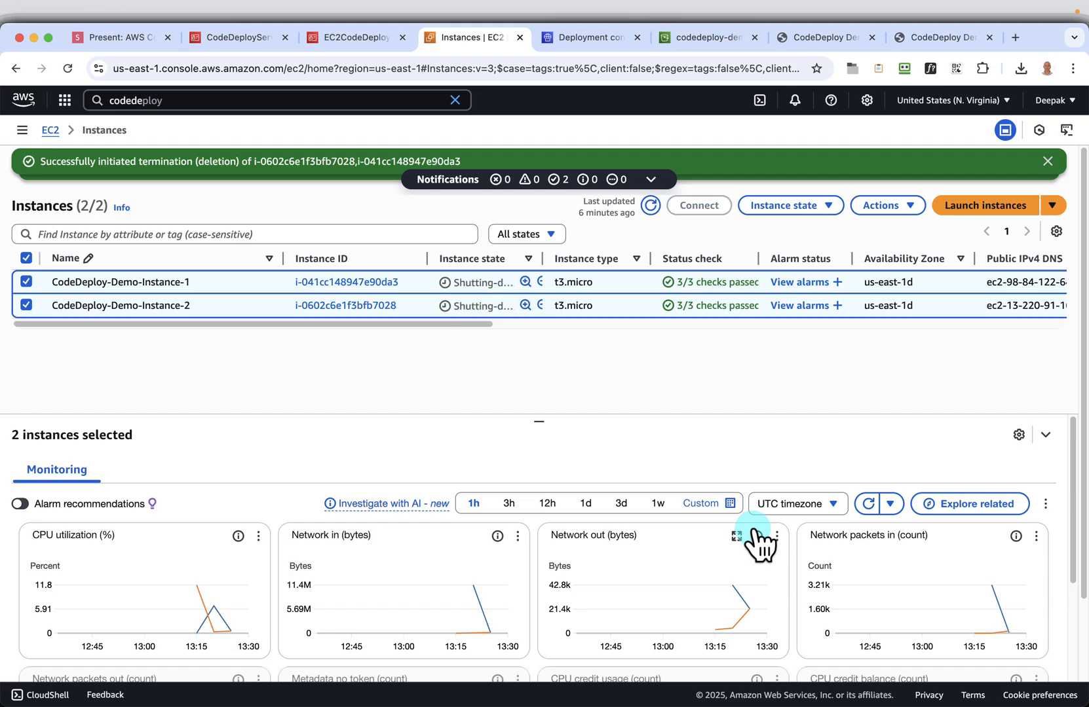
left_click_drag(547, 275, 637, 254)
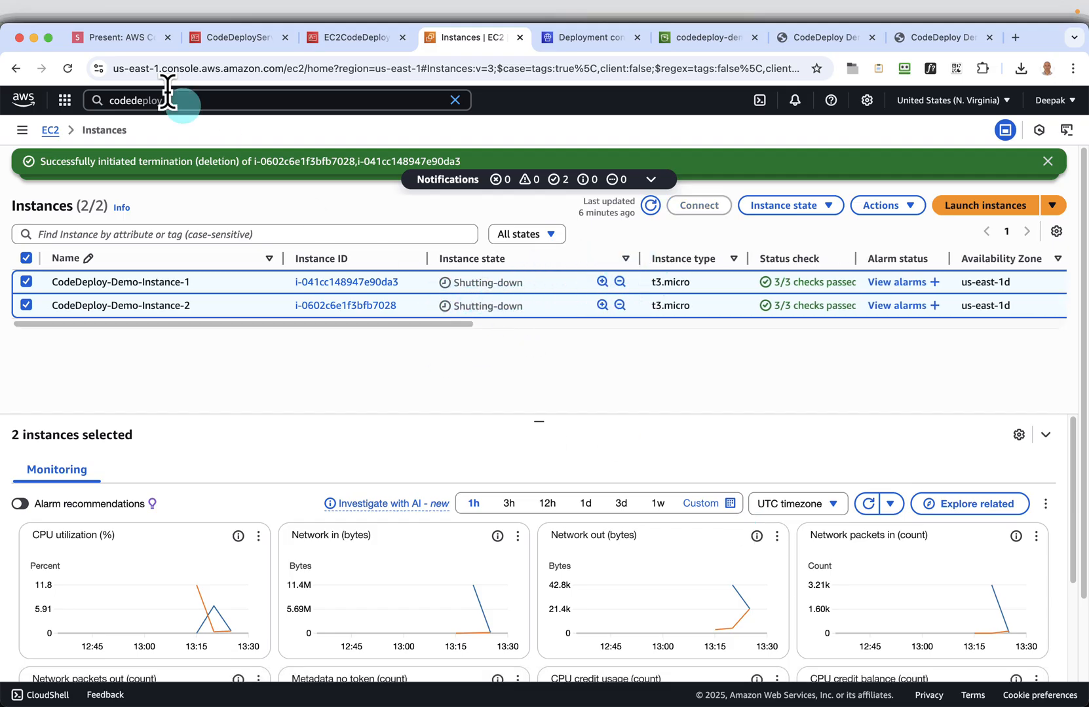
Return to the presentation and advance past the Terminate (delete) instances slide to the Empty S3 Bucket slide
left_click(135, 42)
left_click(1068, 680)
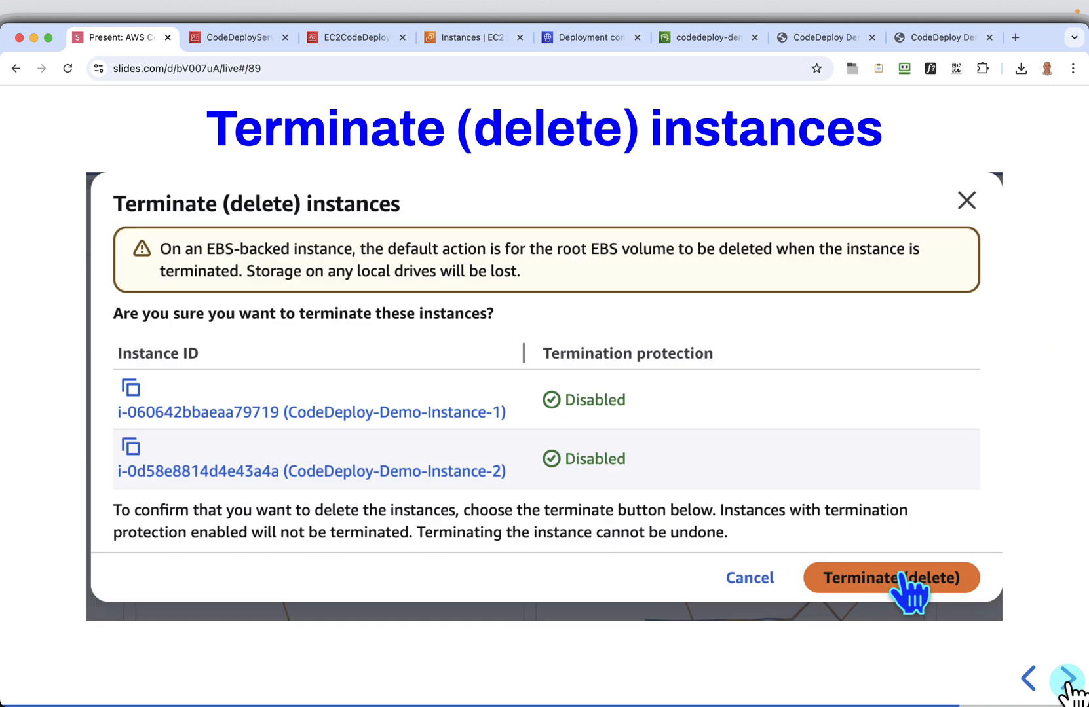
left_click(1068, 680)
left_click(1068, 680)
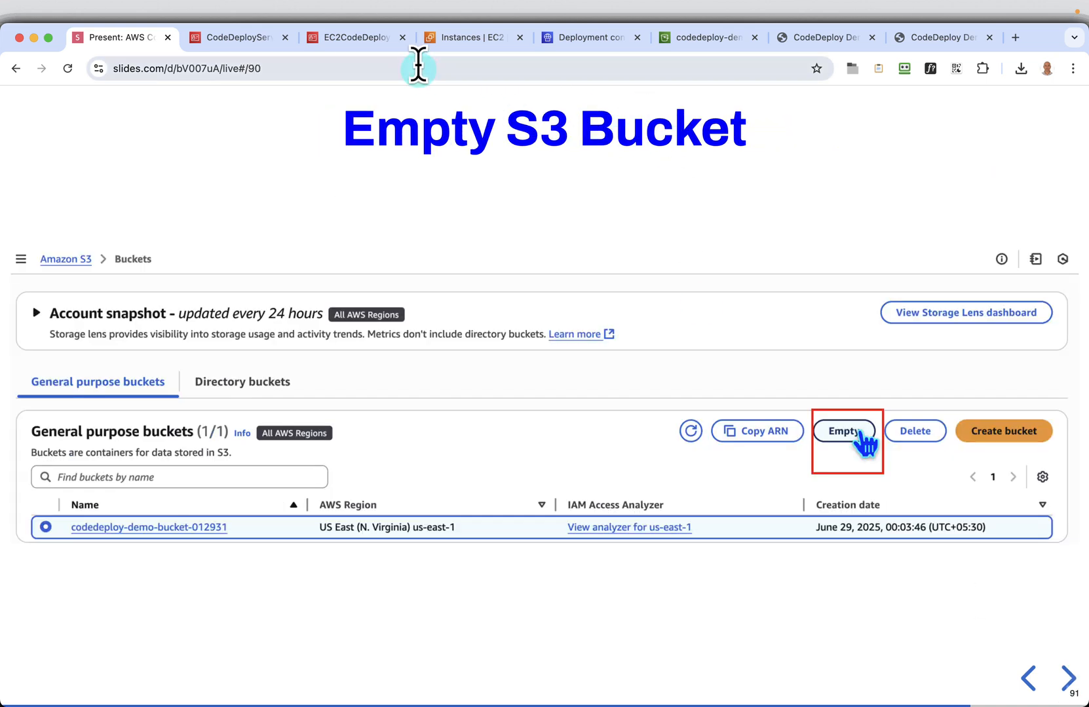
Switch to the S3 console and empty the bucket codedeploy-demo-bucket-012931, confirming with "permanently delete"
left_click(676, 40)
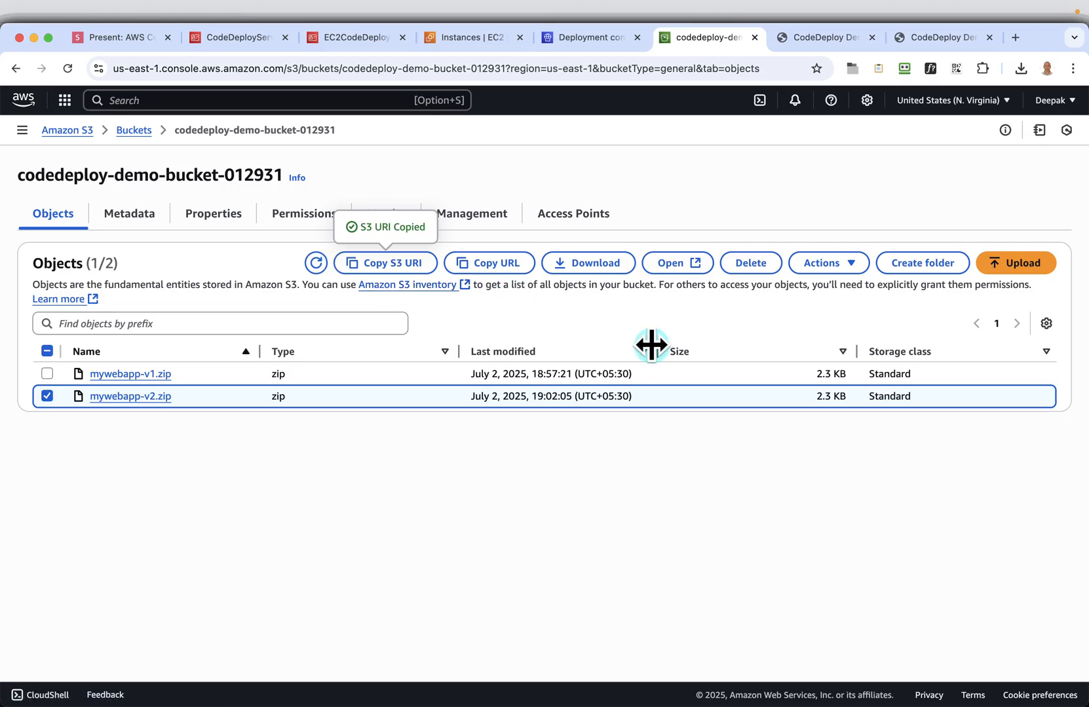
left_click(843, 268)
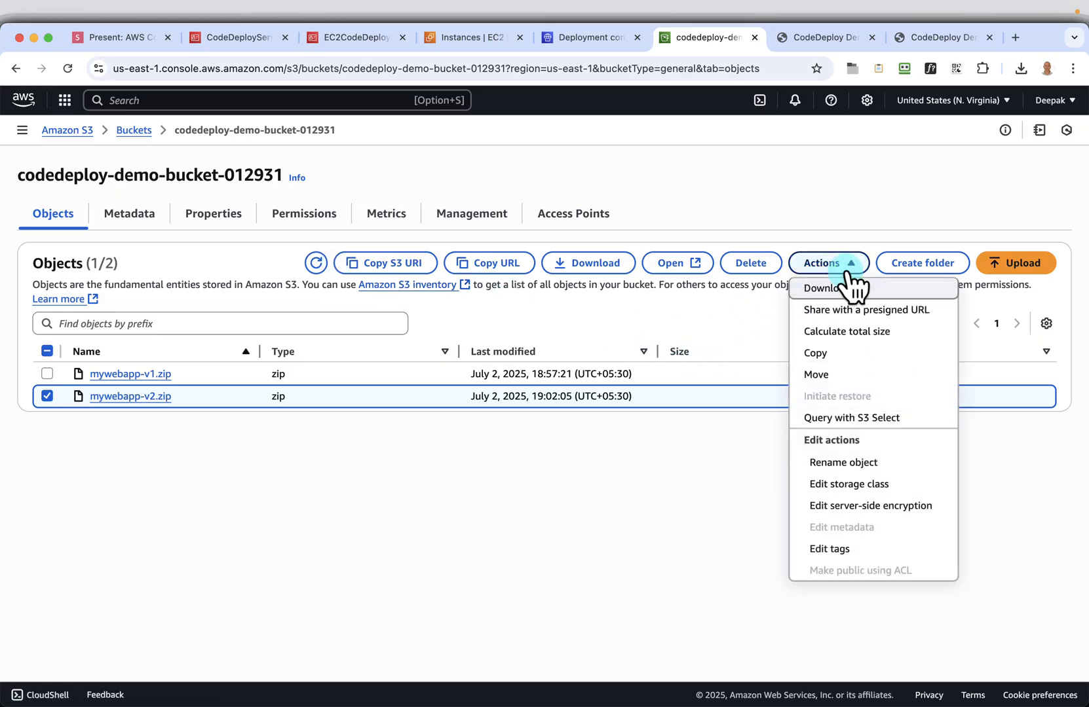
left_click(853, 270)
left_click(141, 130)
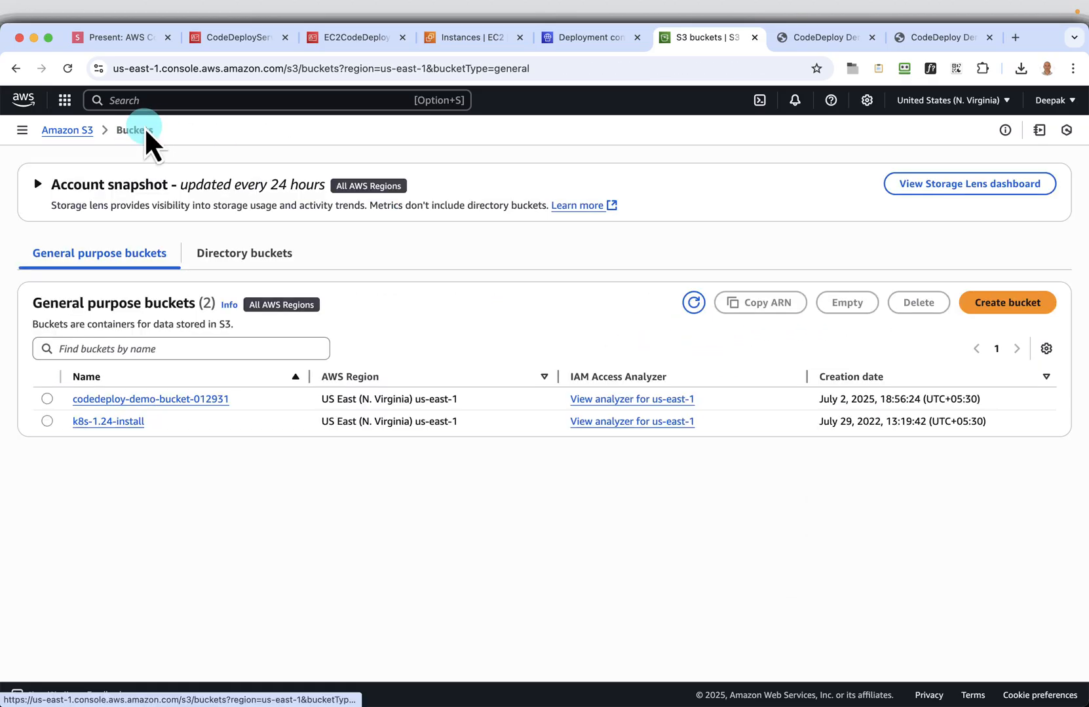
left_click(48, 399)
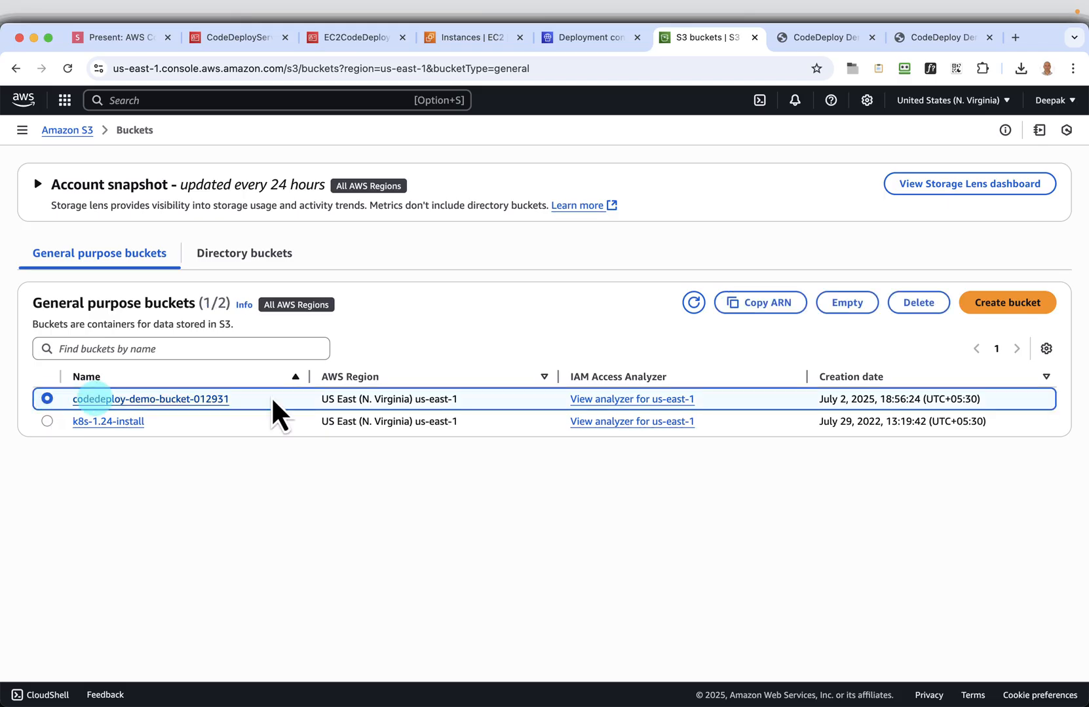
left_click(832, 305)
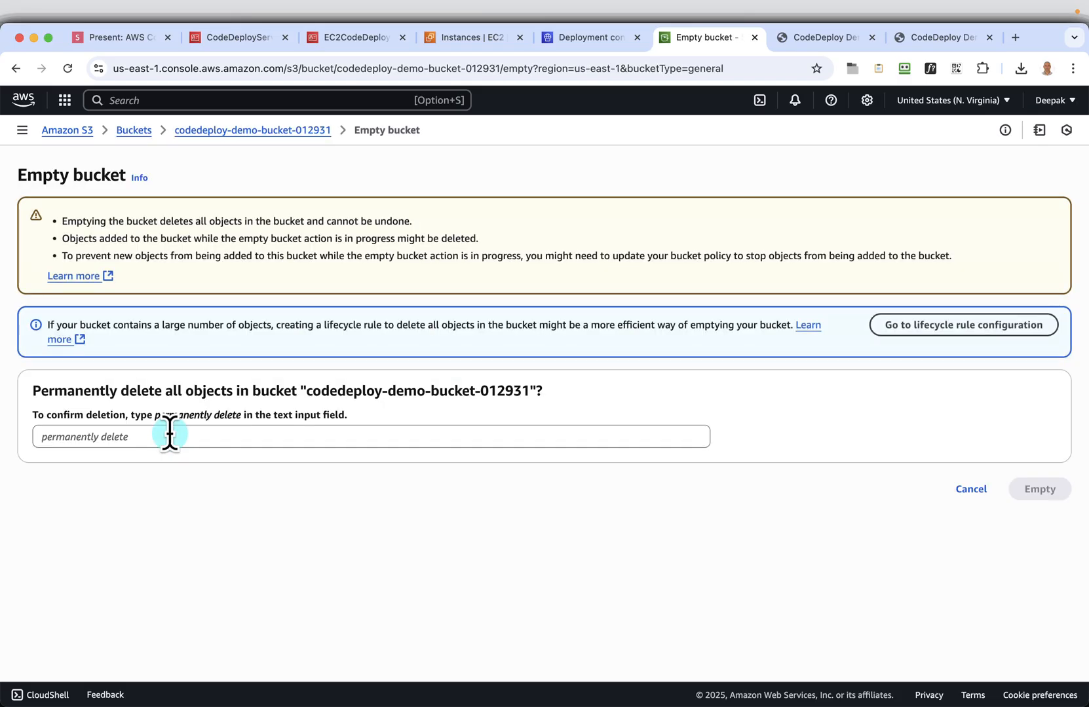
left_click(155, 436)
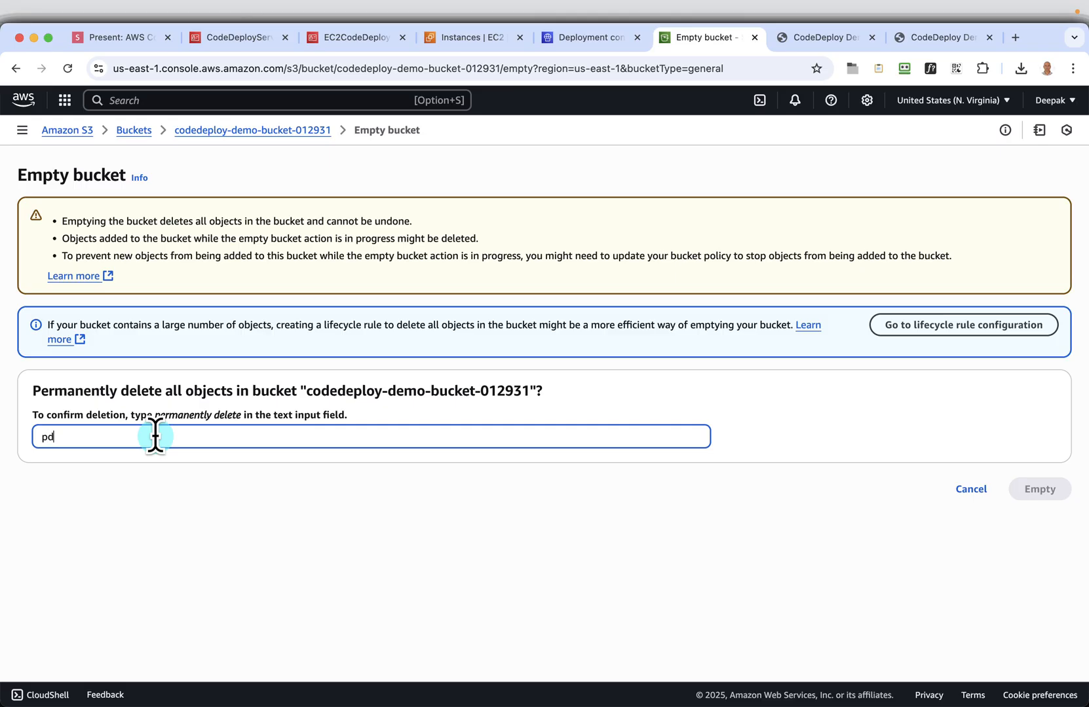
key("super+v")
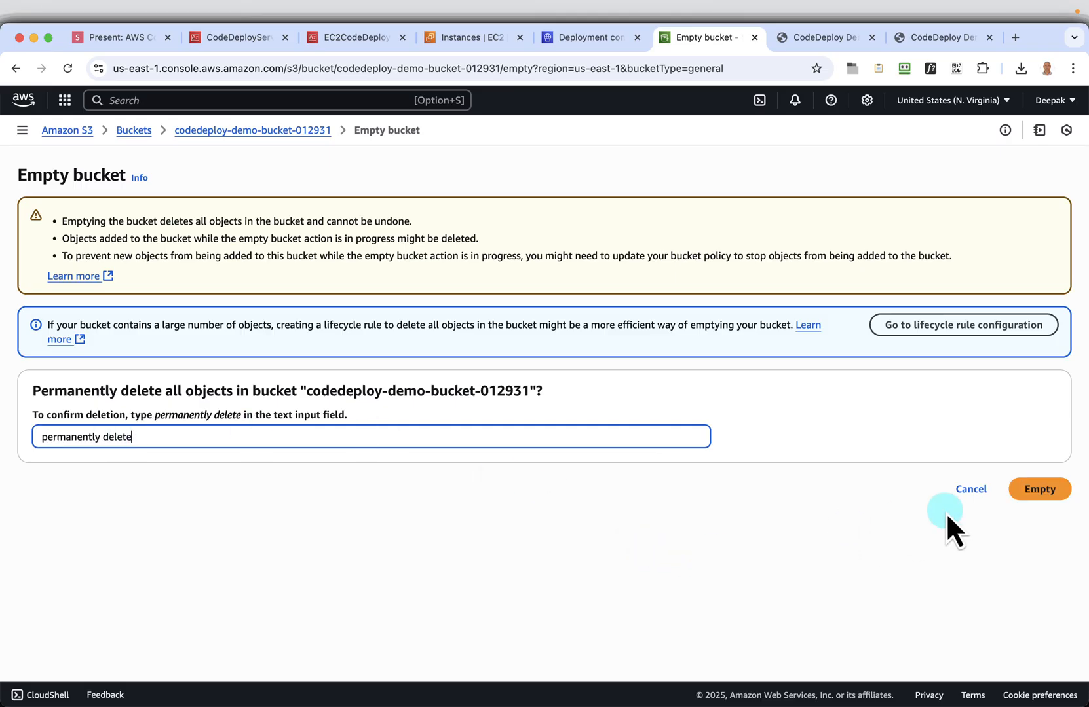
left_click(1044, 496)
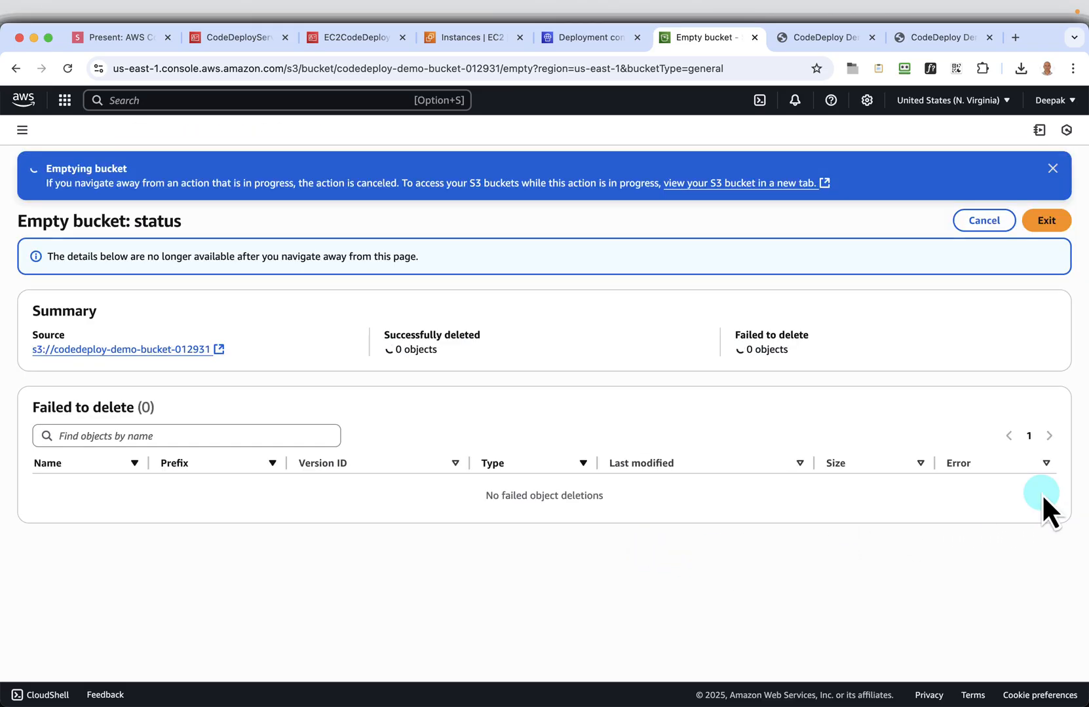
left_click(1045, 222)
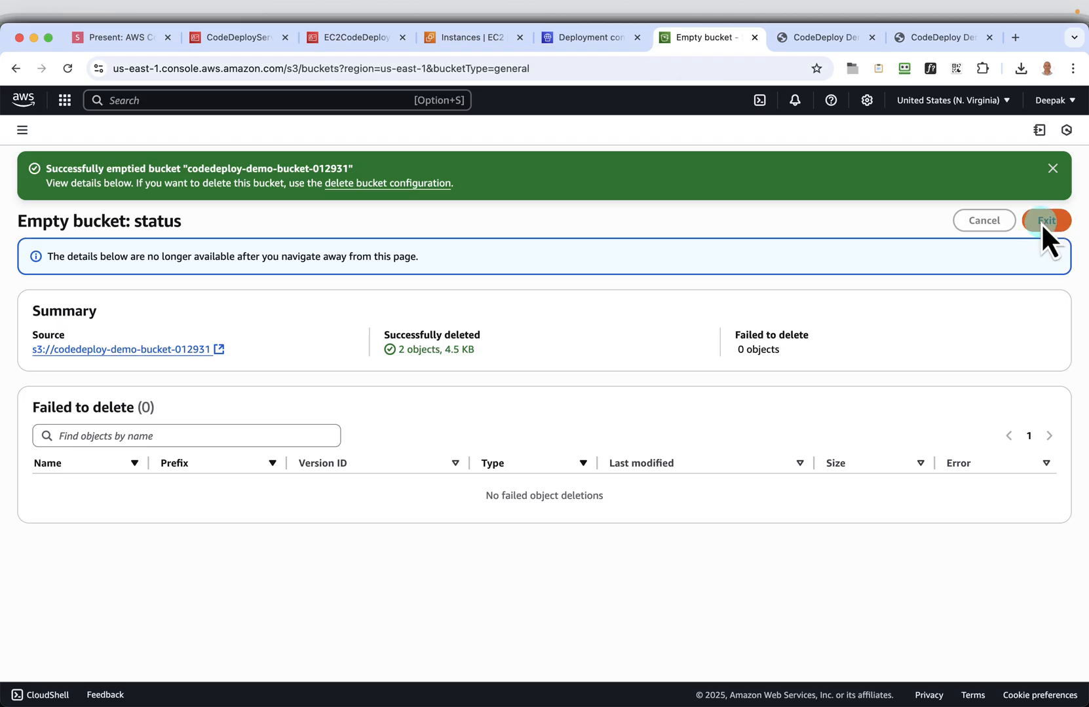
Delete the bucket codedeploy-demo-bucket-012931, confirming the deletion with the bucket's name
left_click(47, 399)
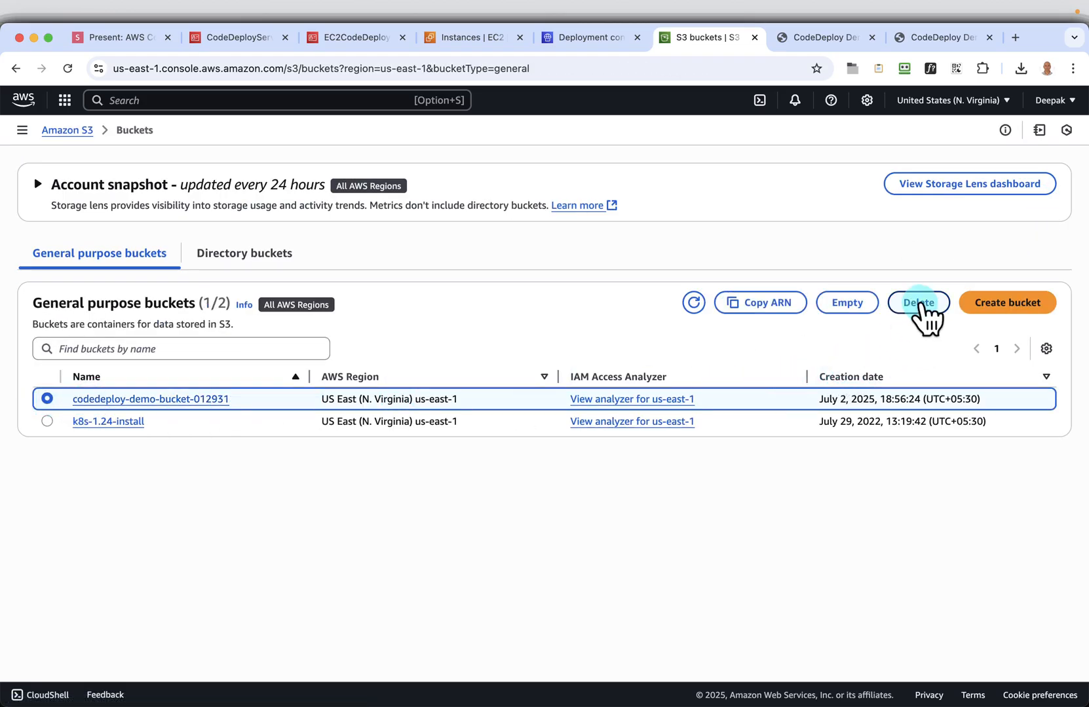
left_click(919, 303)
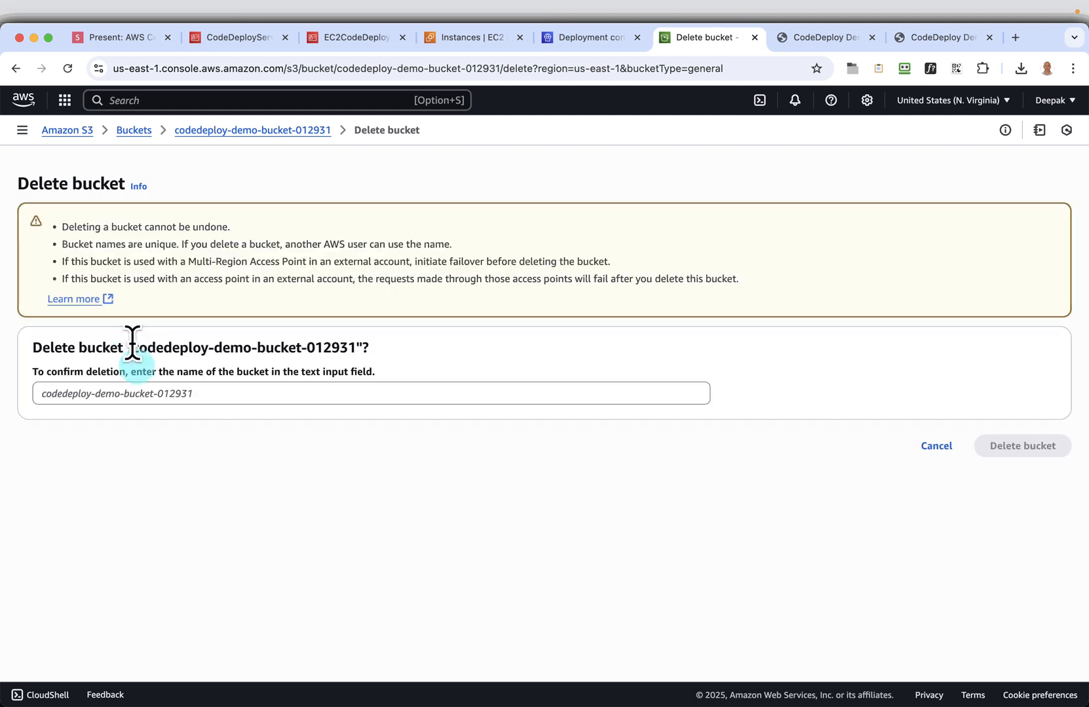
left_click_drag(133, 350, 354, 351)
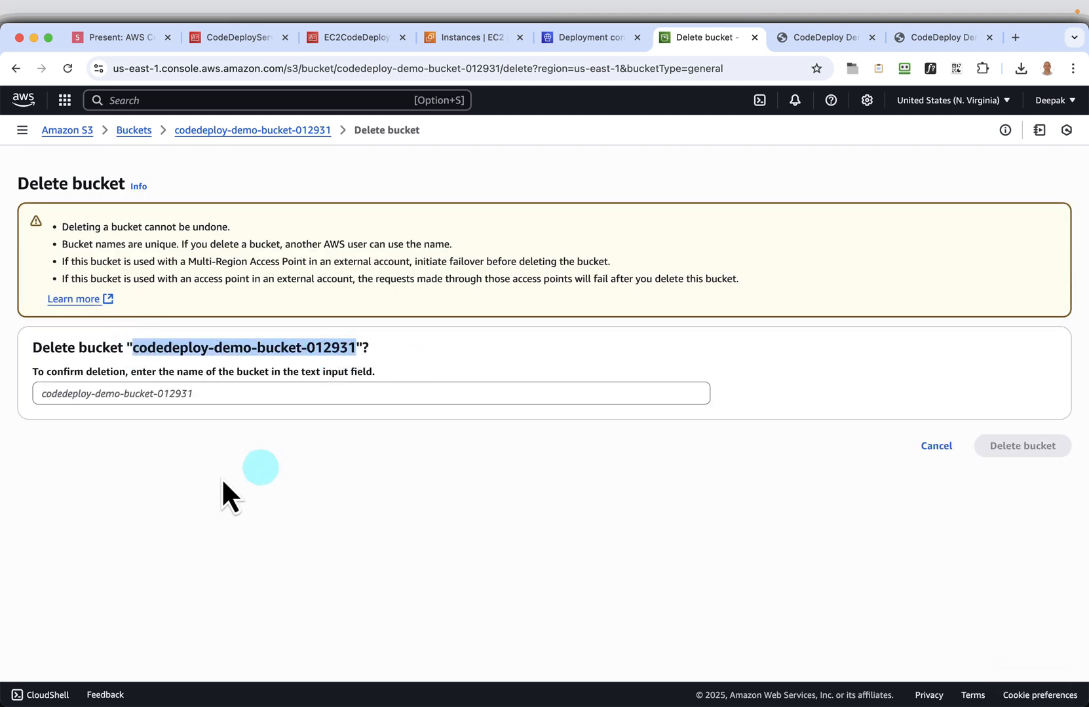
left_click(162, 391)
key("super+v")
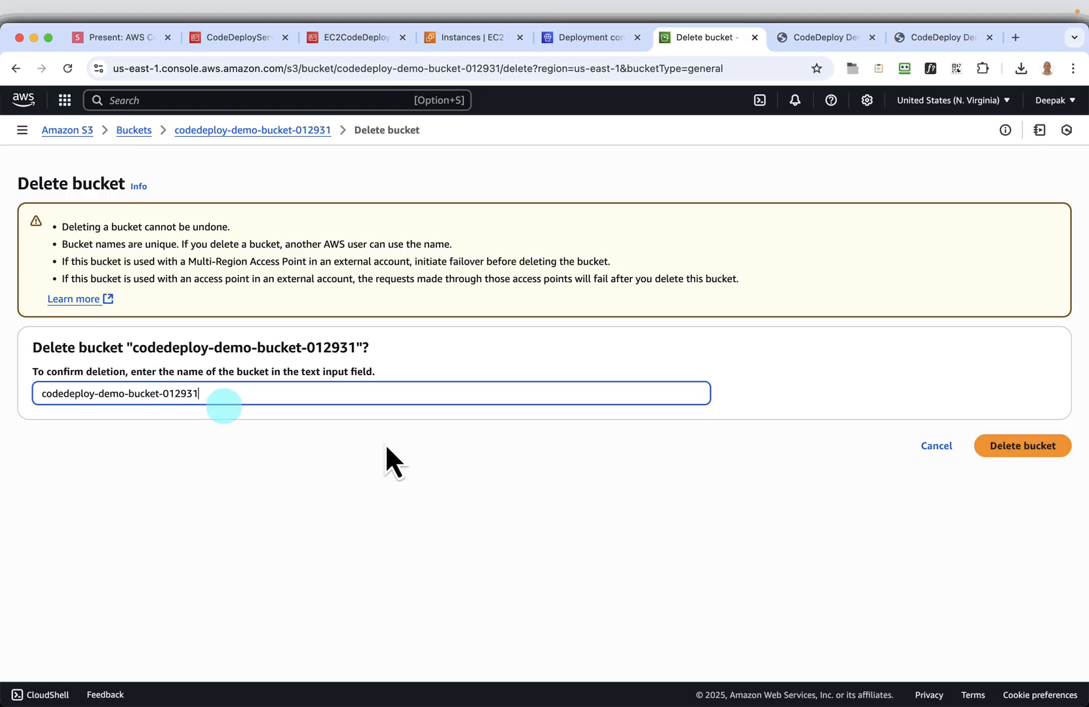
left_click(1010, 446)
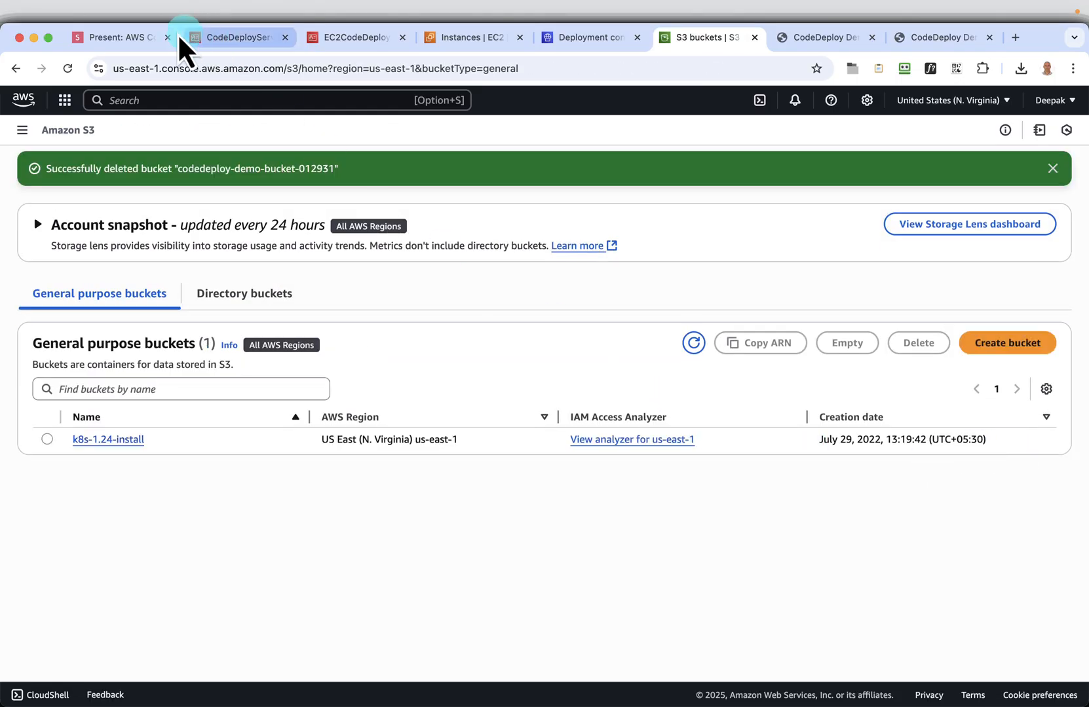
Go back to the presentation and advance through the bucket slides to the Delete CodeDeployServiceRole Role slide
left_click(125, 38)
left_click(1062, 685)
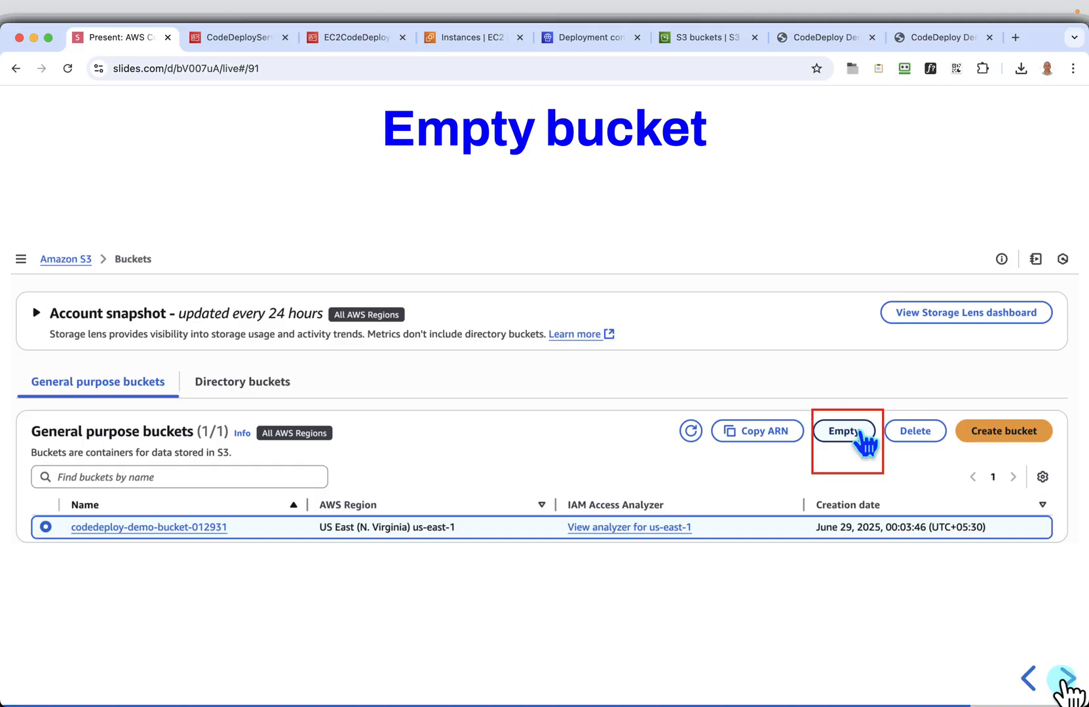
left_click(1063, 684)
left_click(1062, 685)
left_click(1062, 684)
left_click(1062, 684)
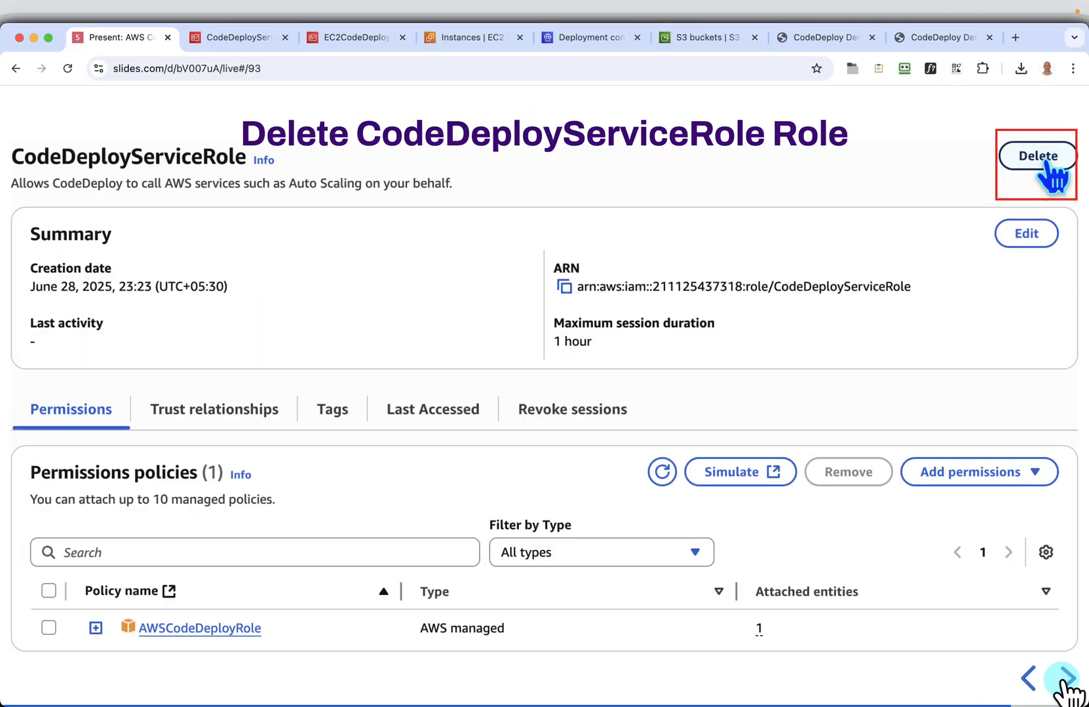
left_click(1064, 682)
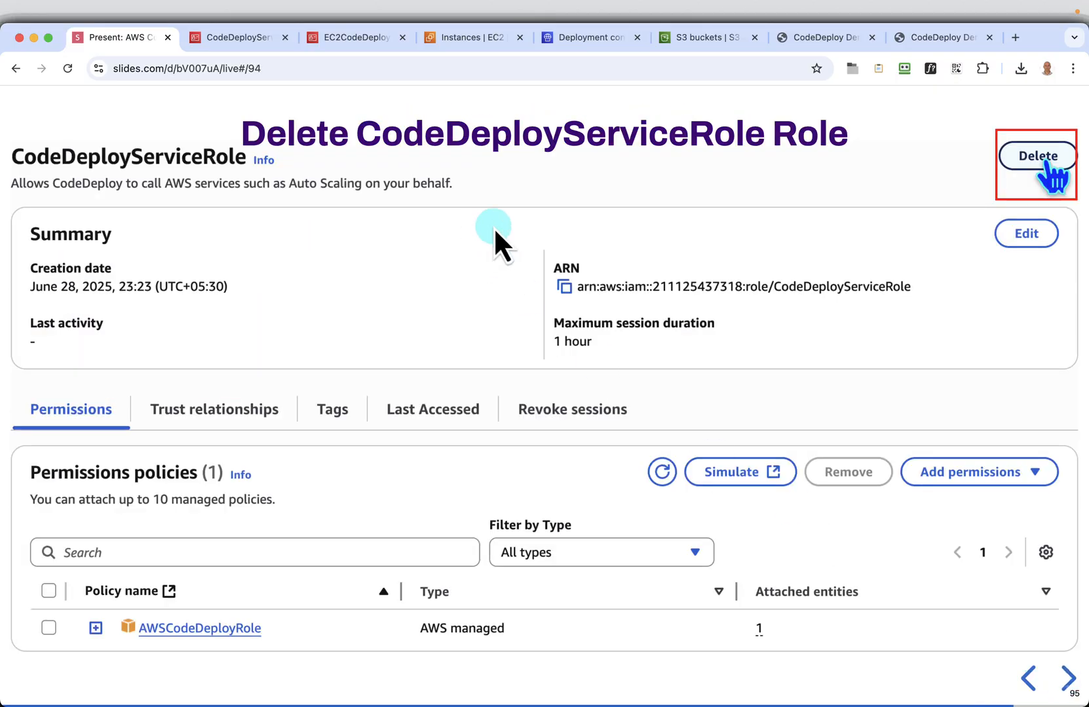
Switch to the IAM console and delete the role EC2CodeDeployRole, confirming the deletion with the role name
left_click(349, 41)
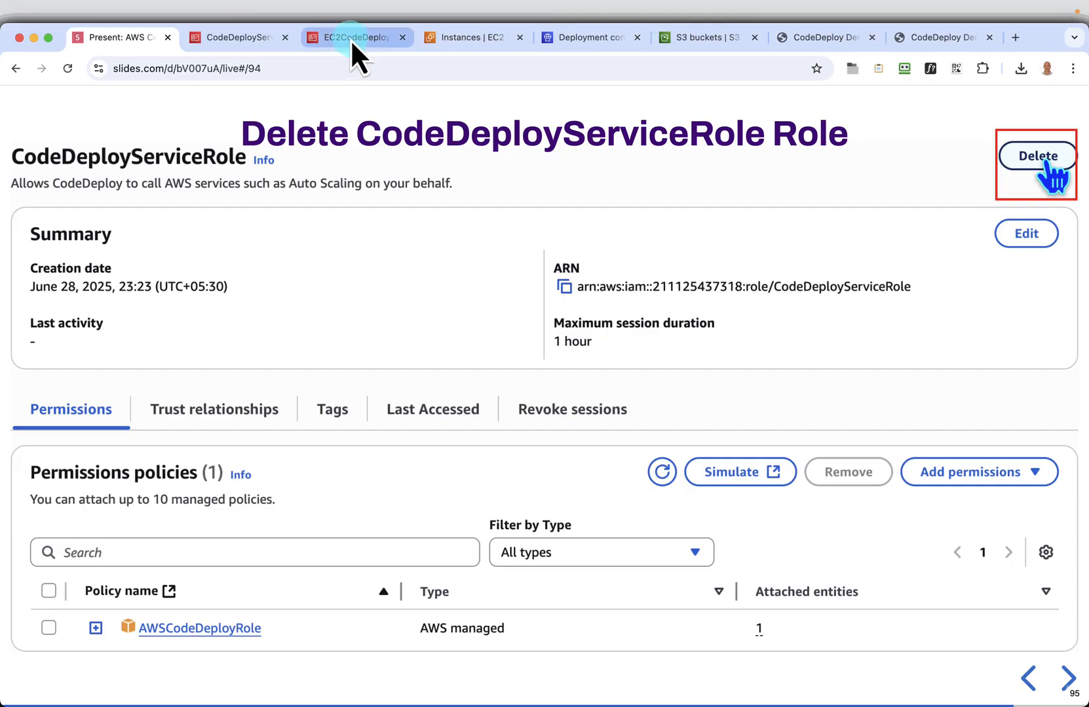
left_click(898, 380)
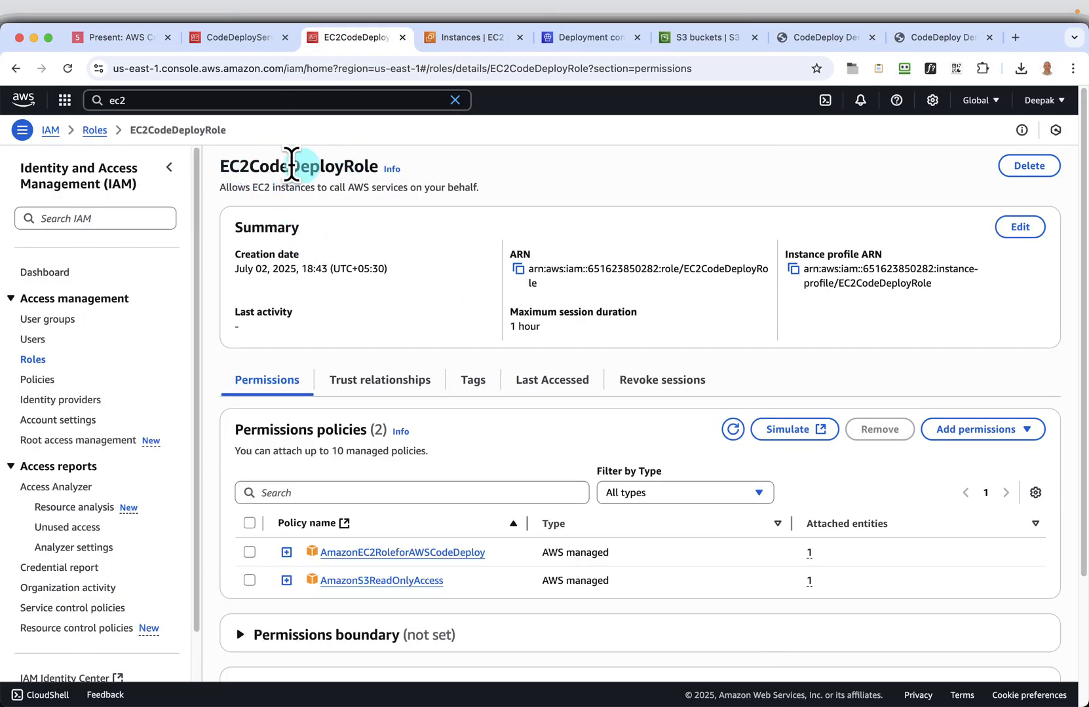
left_click(1029, 167)
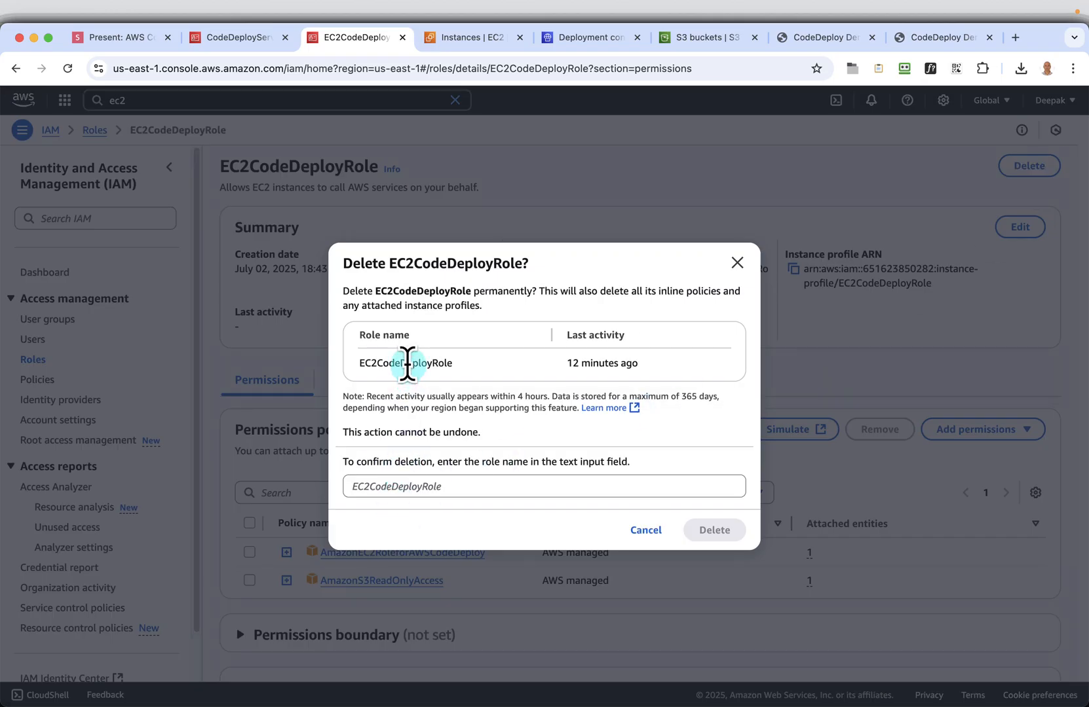
double_click(406, 363)
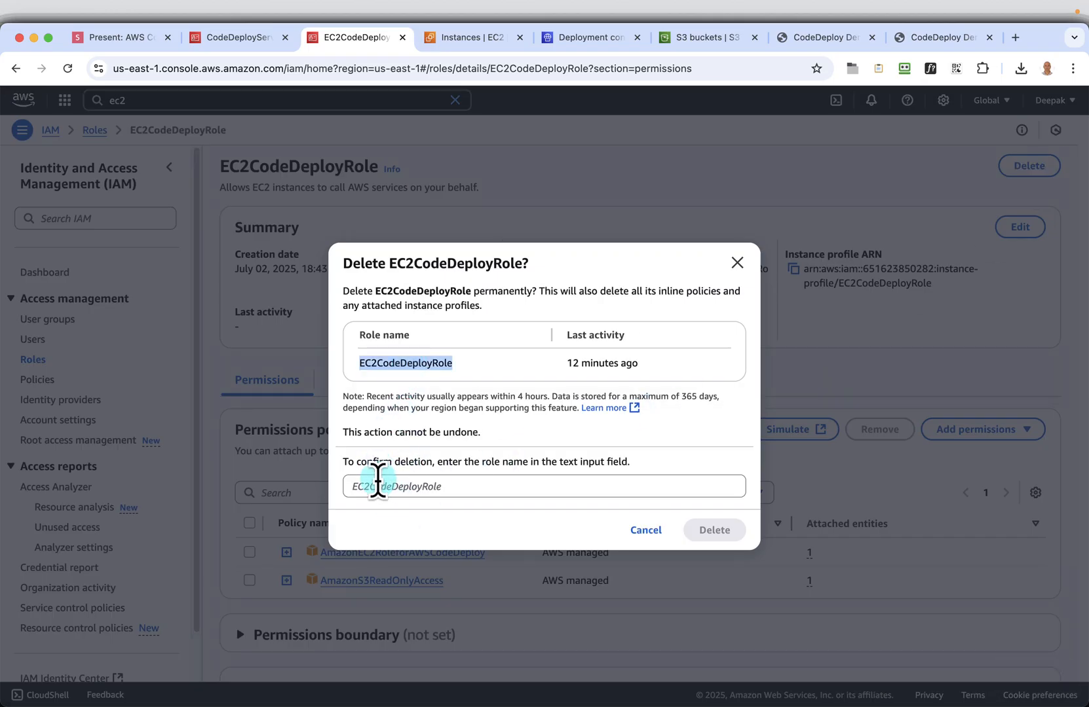
left_click(378, 486)
key("super+v")
left_click(714, 530)
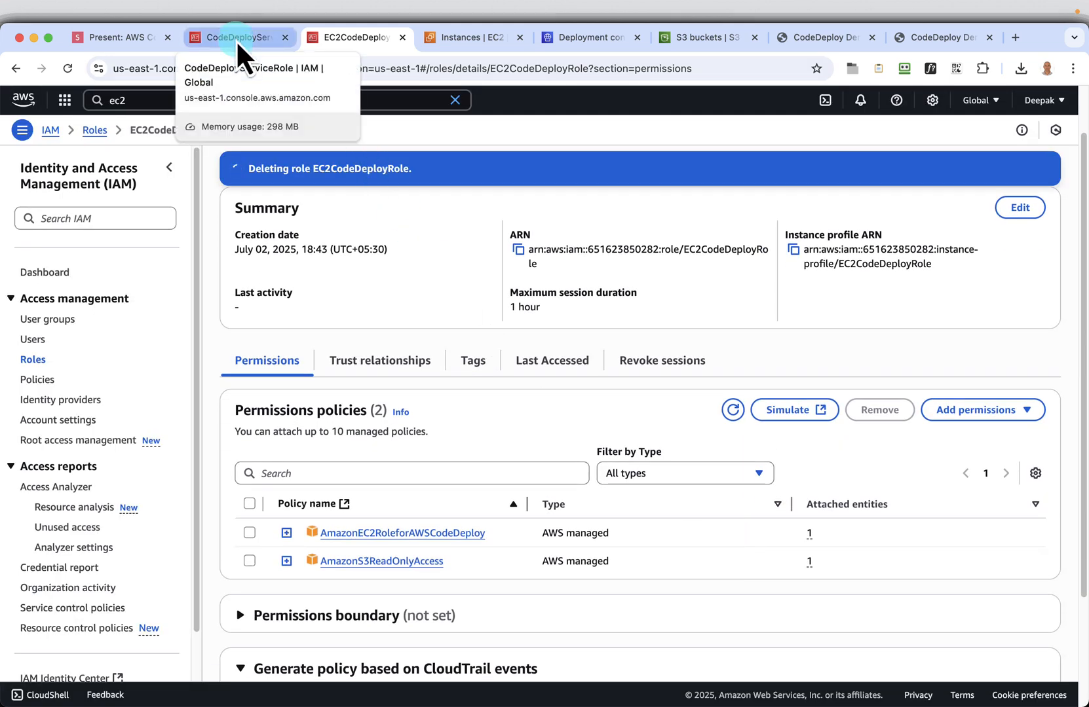
Open the CodeDeployServiceRole details in IAM and delete the role, confirming the deletion with its name
left_click(250, 43)
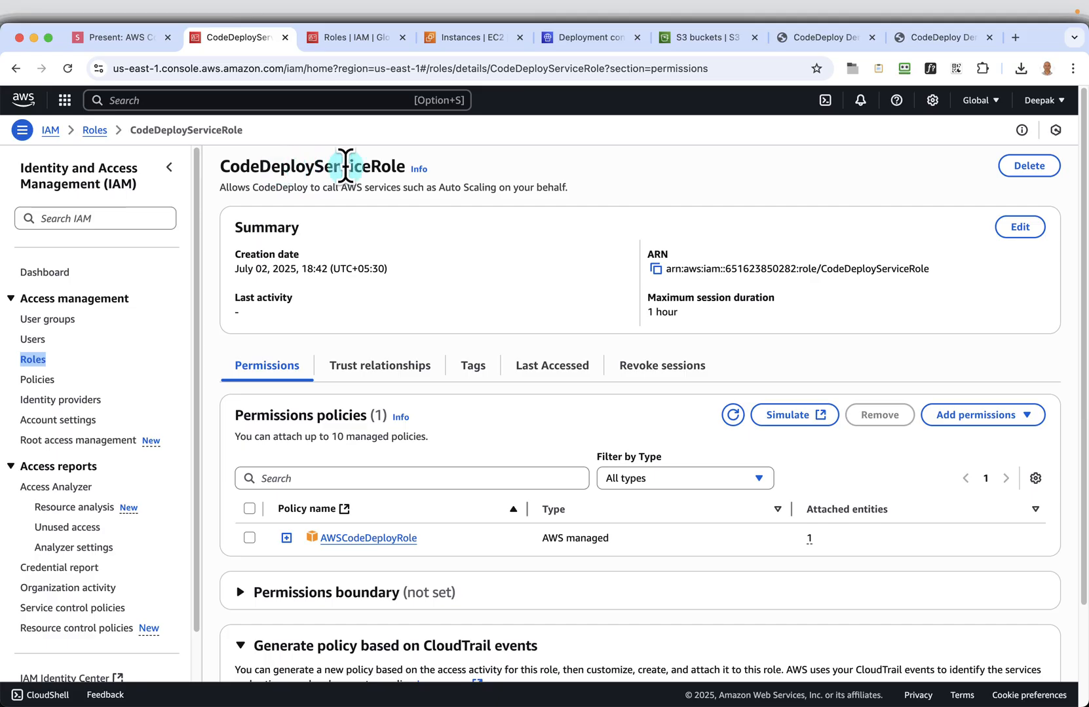
left_click(1030, 166)
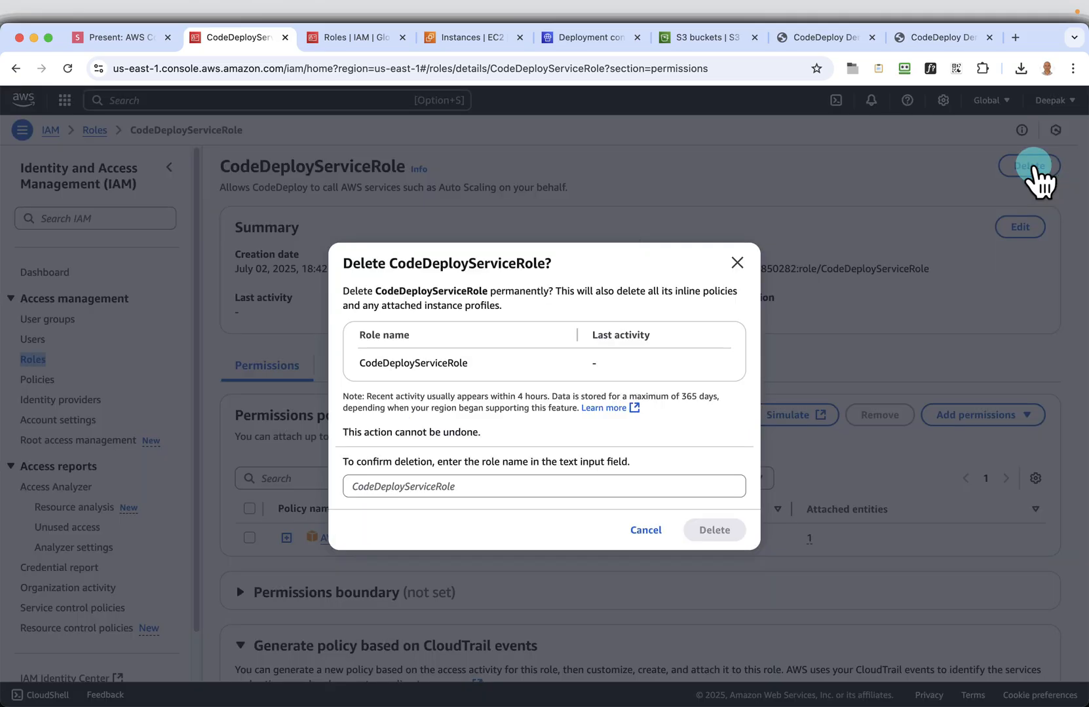
double_click(408, 360)
left_click(416, 486)
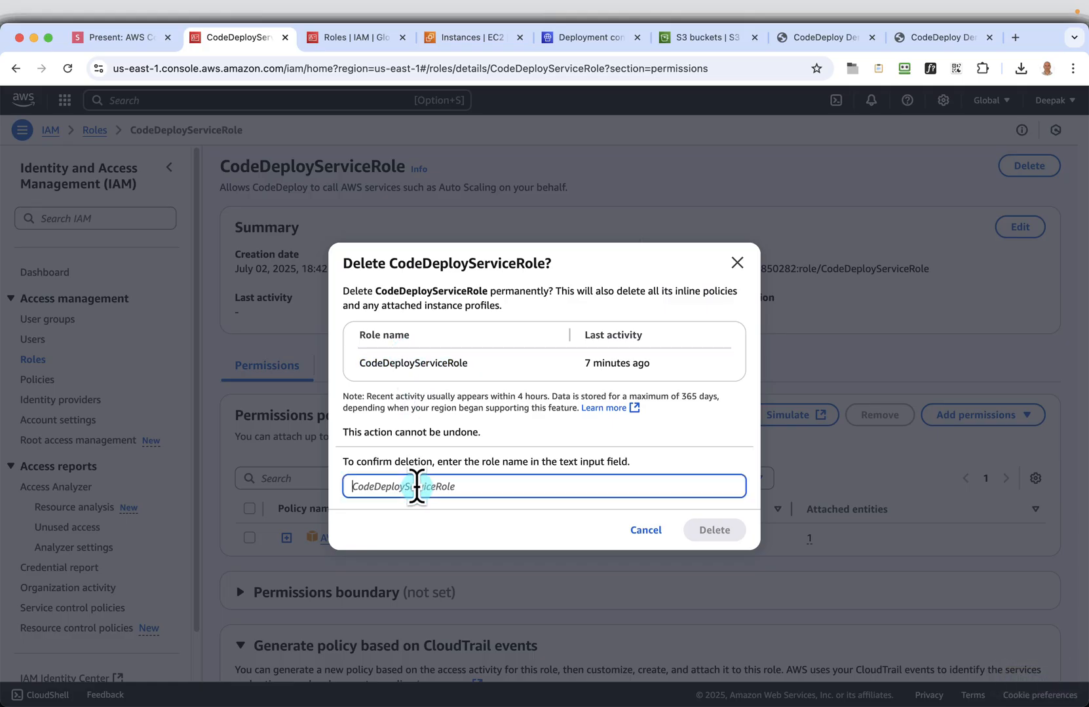
key("super+v")
left_click(703, 532)
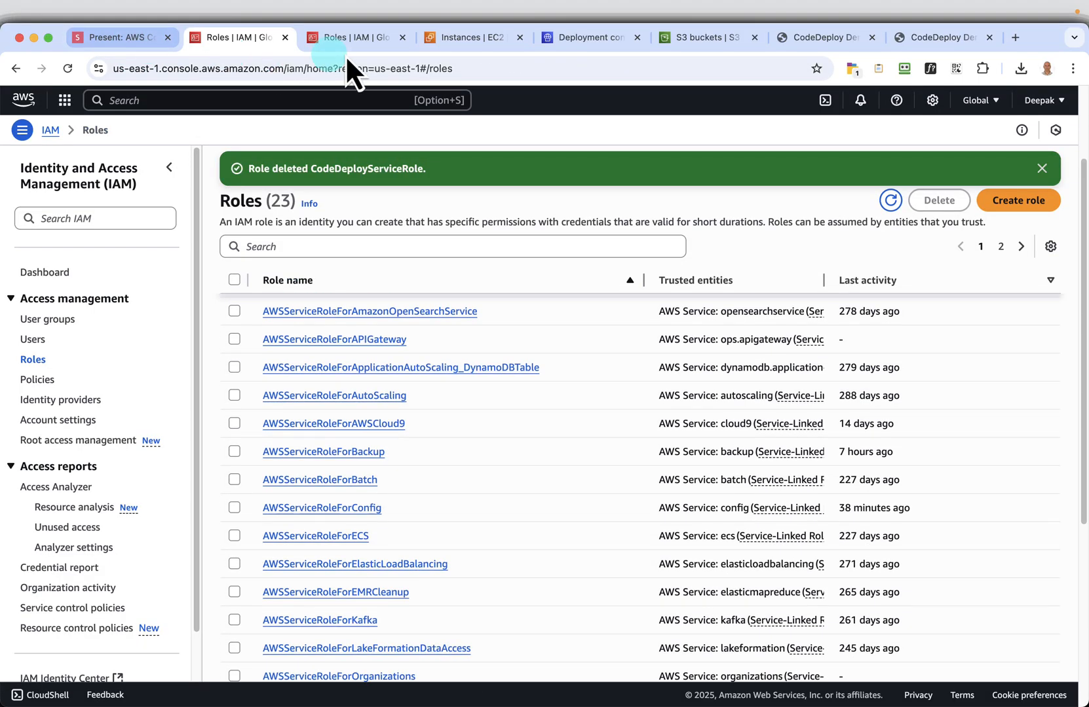
Return to the EC2 Instances page, dismiss the success notifications and refresh the list to check the demo instances' termination state
left_click(354, 41)
left_click(489, 41)
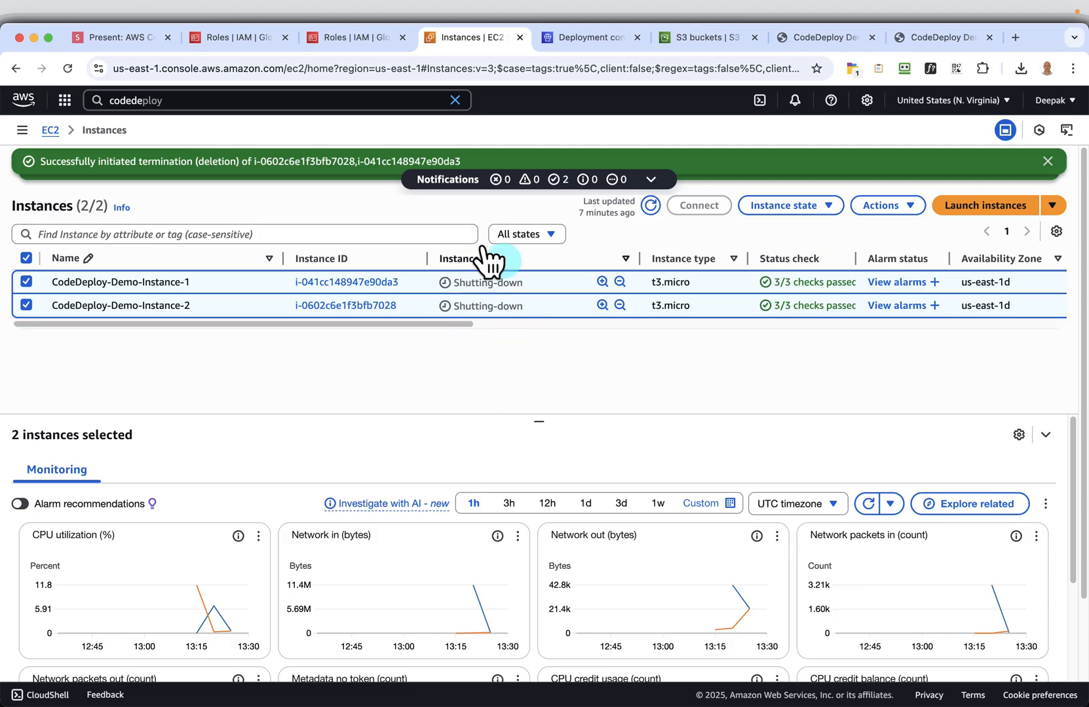
left_click(1048, 162)
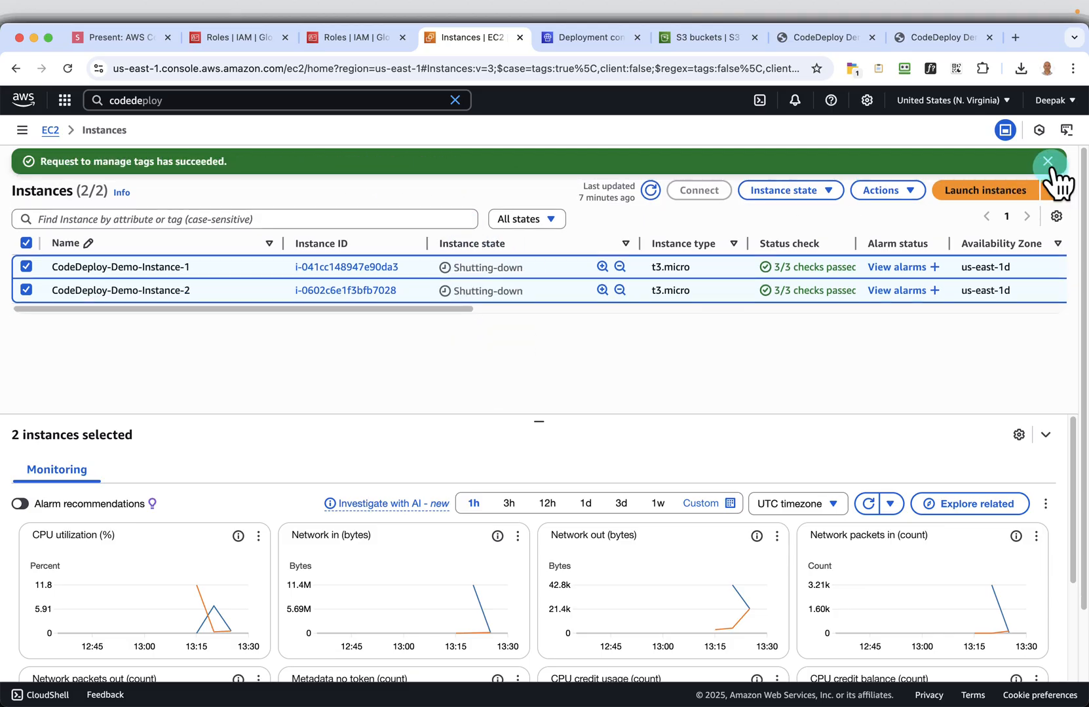
left_click(1048, 162)
left_click(651, 161)
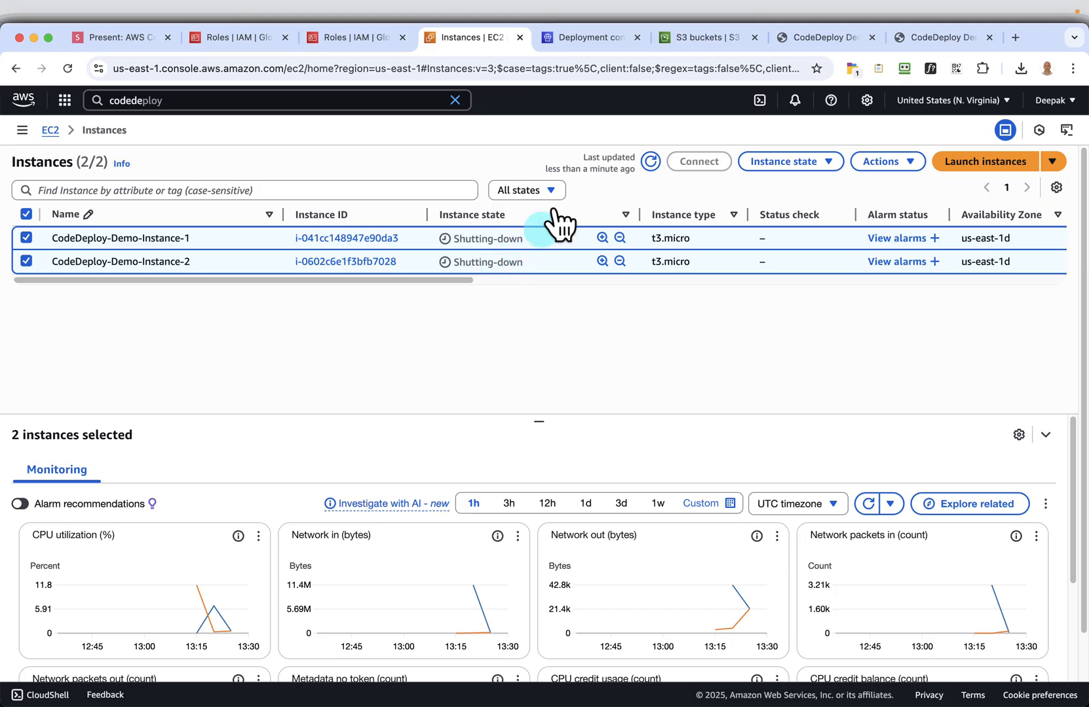
Check the S3 bucket list, then return to the presentation and advance to the Delete security groups slide
left_click(583, 43)
left_click(710, 38)
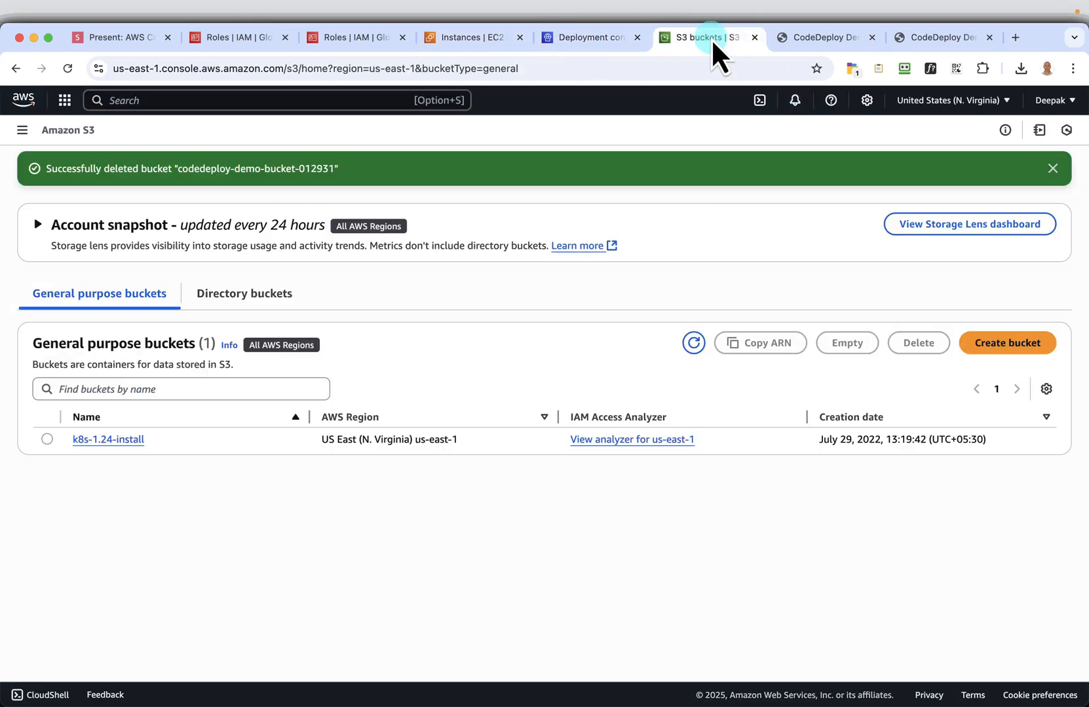
left_click(129, 43)
left_click(1068, 680)
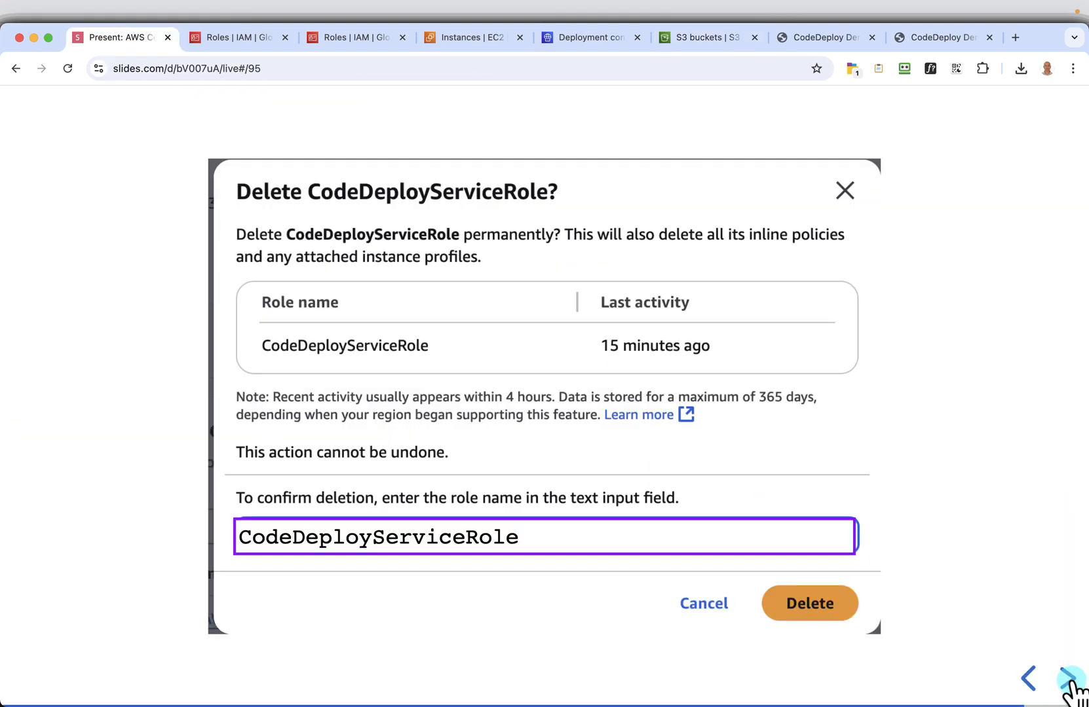
left_click(1067, 682)
left_click(1068, 681)
left_click(1067, 681)
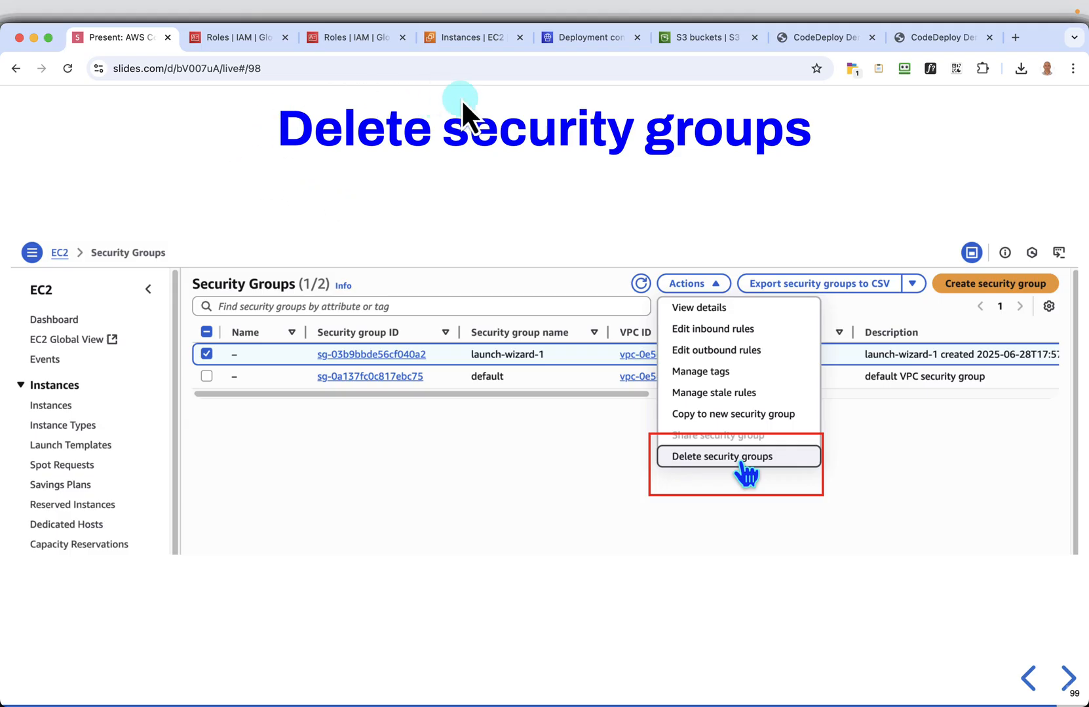
Switch to the EC2 console, show its Security Groups and try to delete launch-wizard-1, cancelling the dialog
left_click(470, 40)
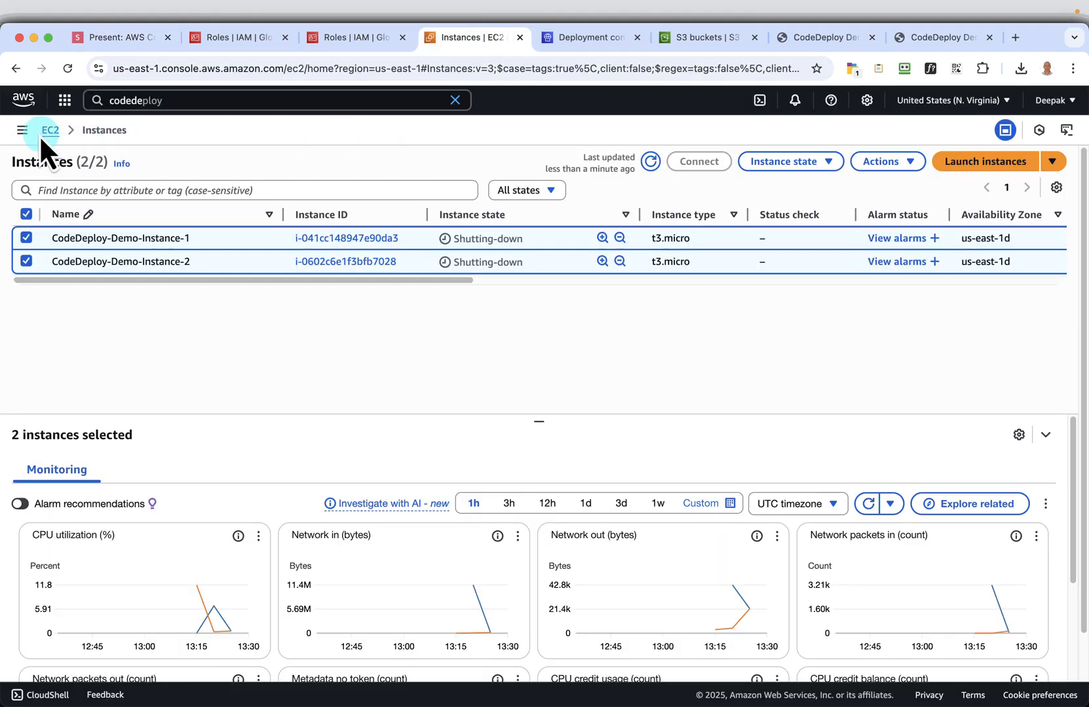
left_click(22, 130)
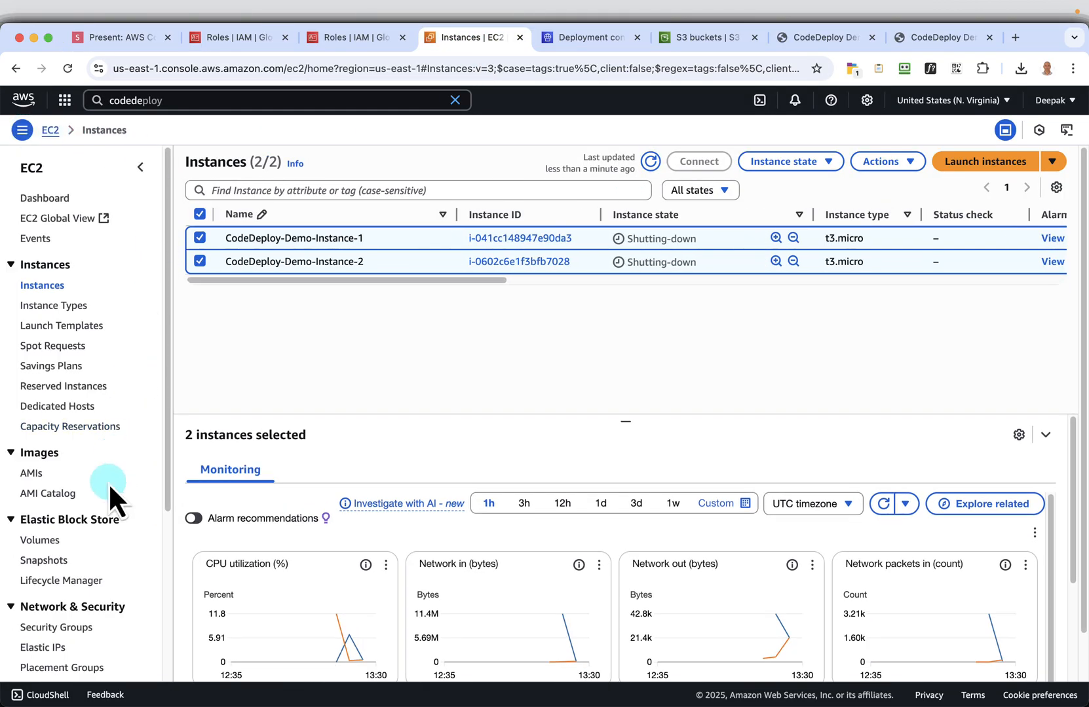
scroll(108, 483, "down", 4)
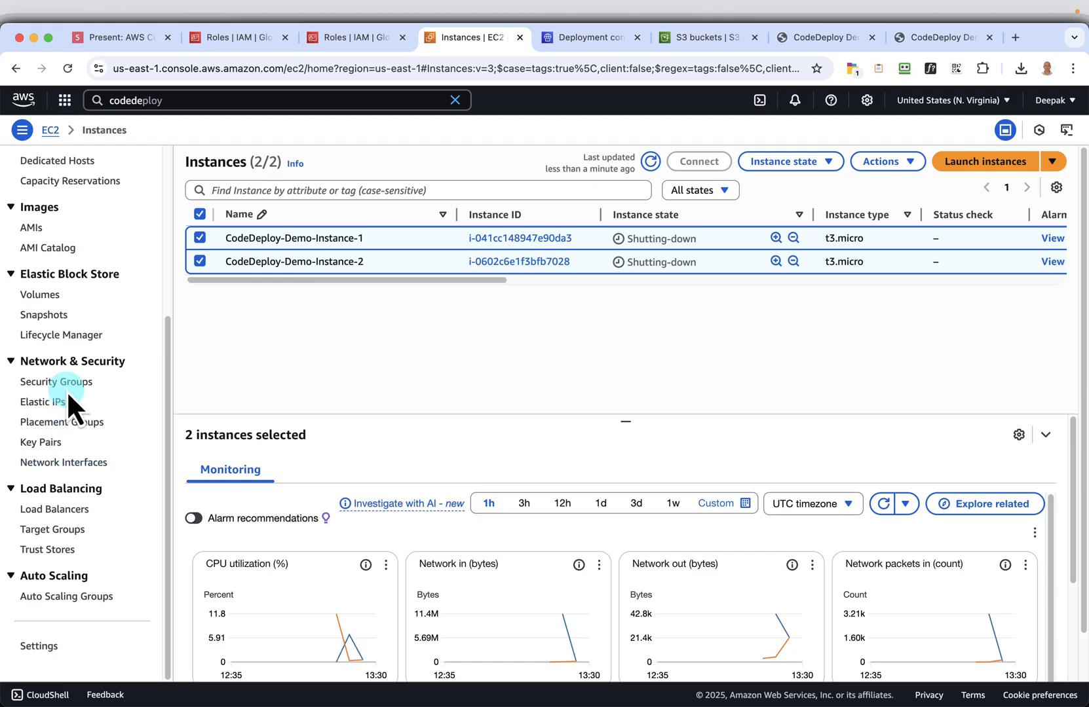
left_click(34, 384)
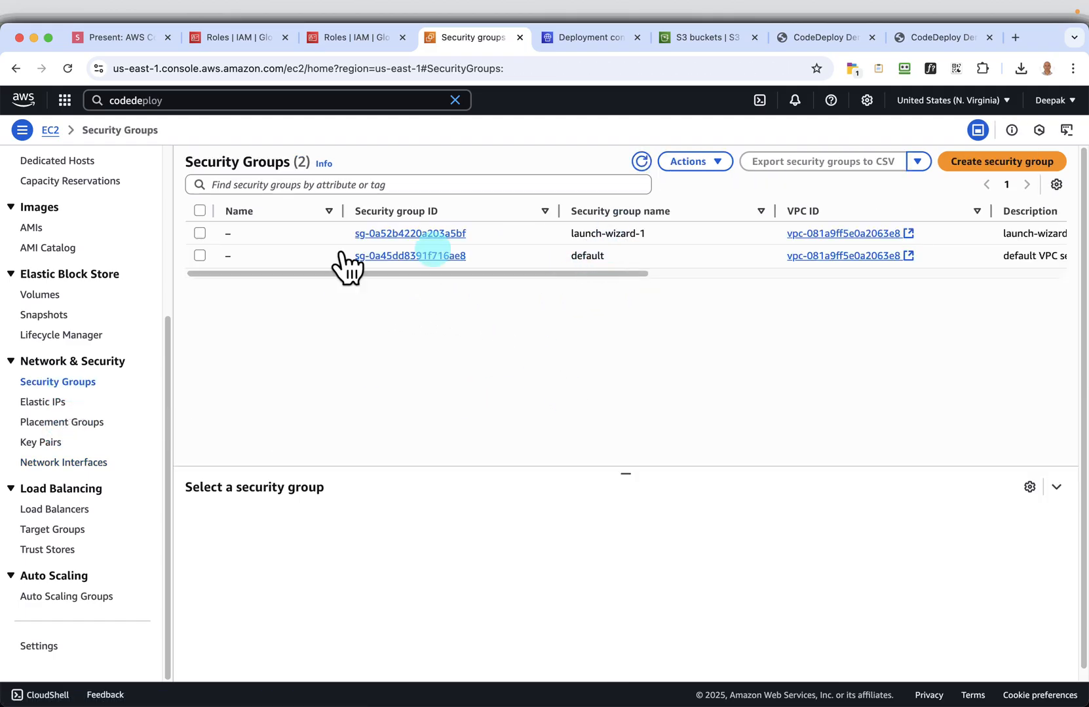
left_click(199, 232)
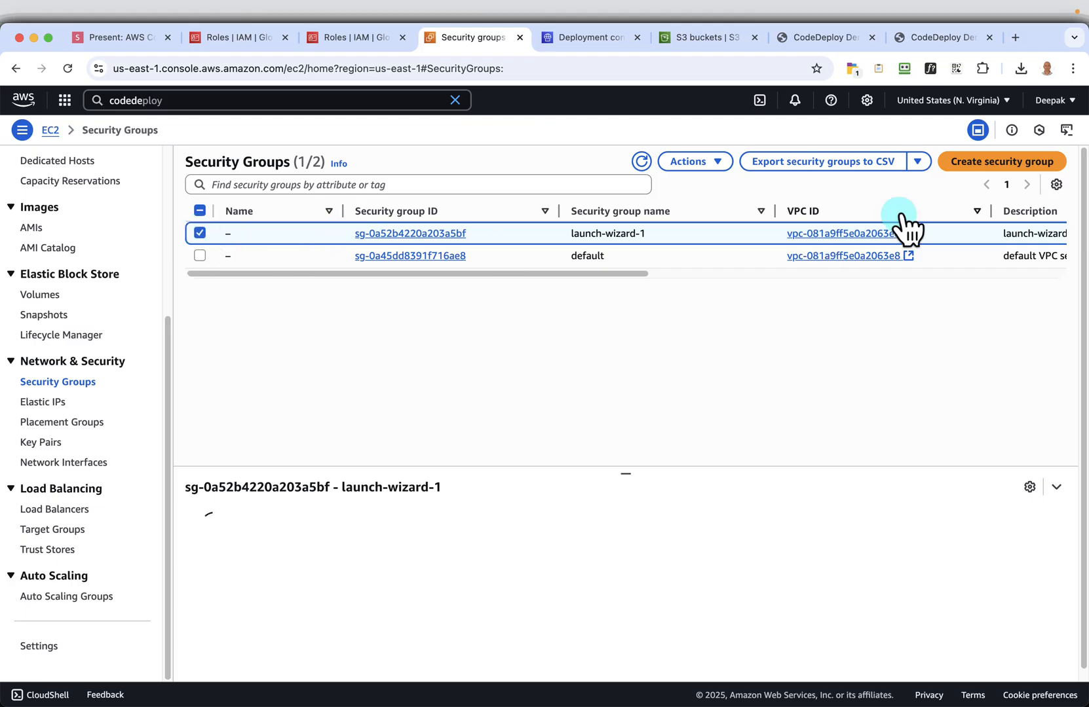
left_click(699, 169)
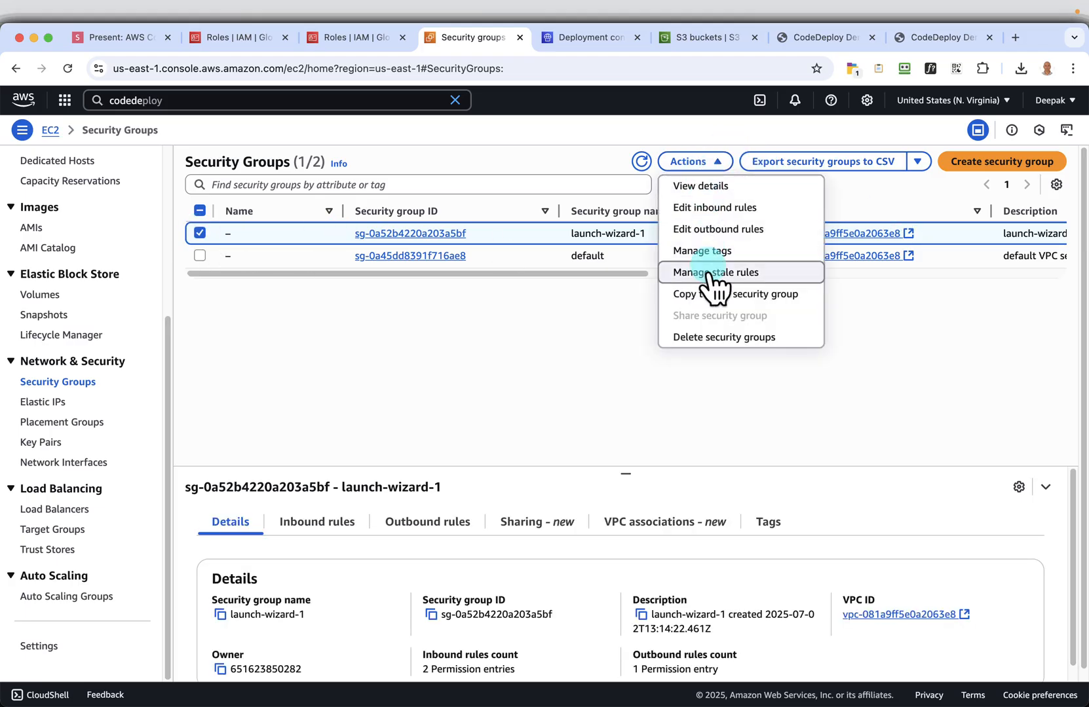
left_click(701, 334)
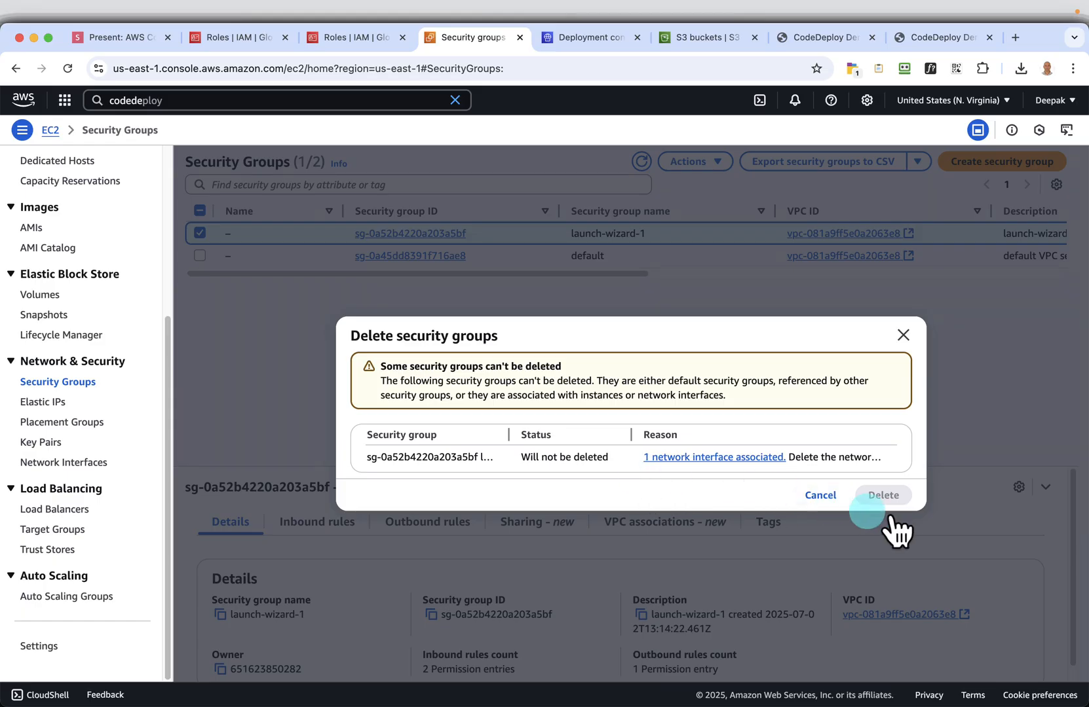
left_click(820, 495)
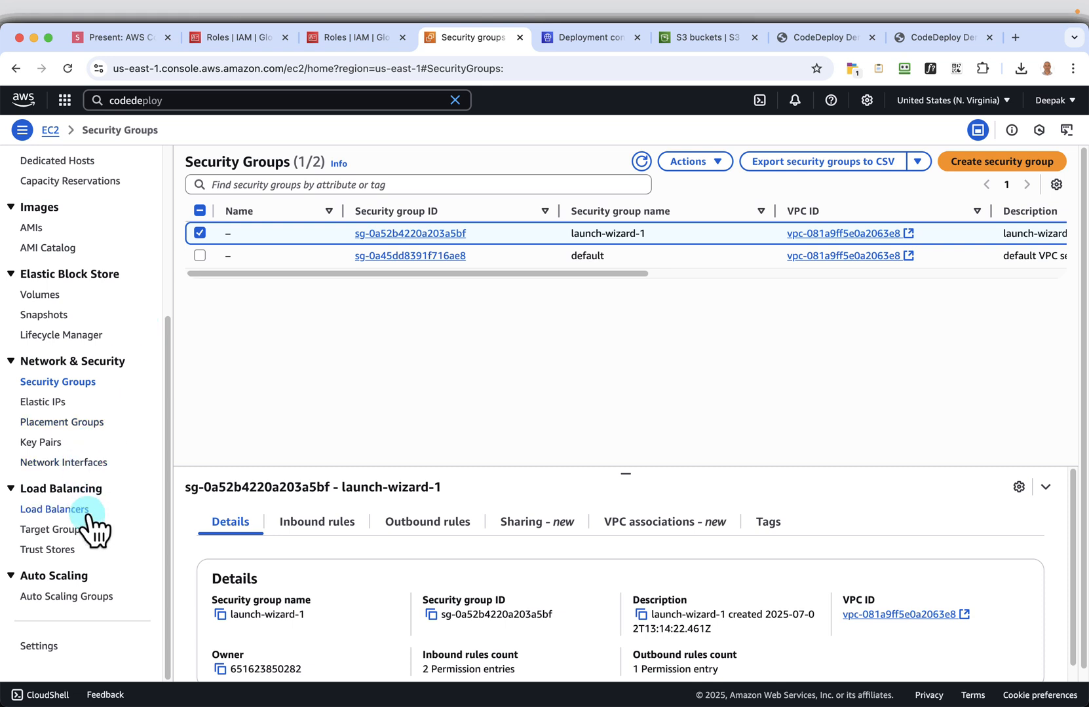
Delete the EC2 key pair codedeploy-key-pair, confirming the deletion with the word Delete
left_click(41, 443)
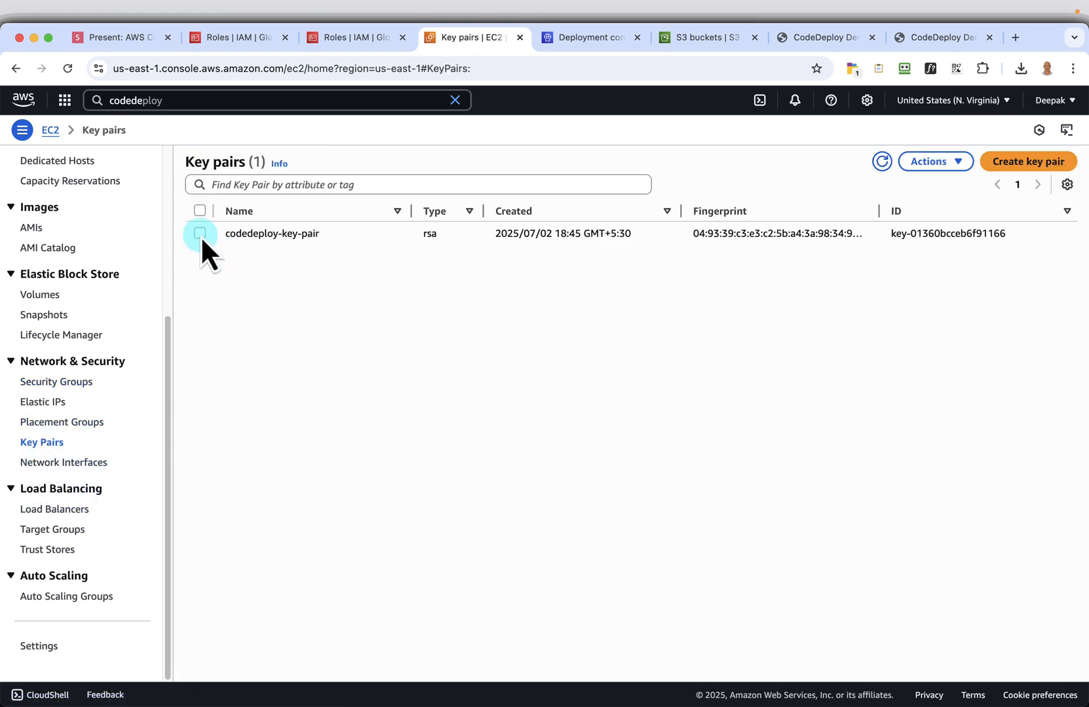
left_click(200, 234)
left_click(934, 162)
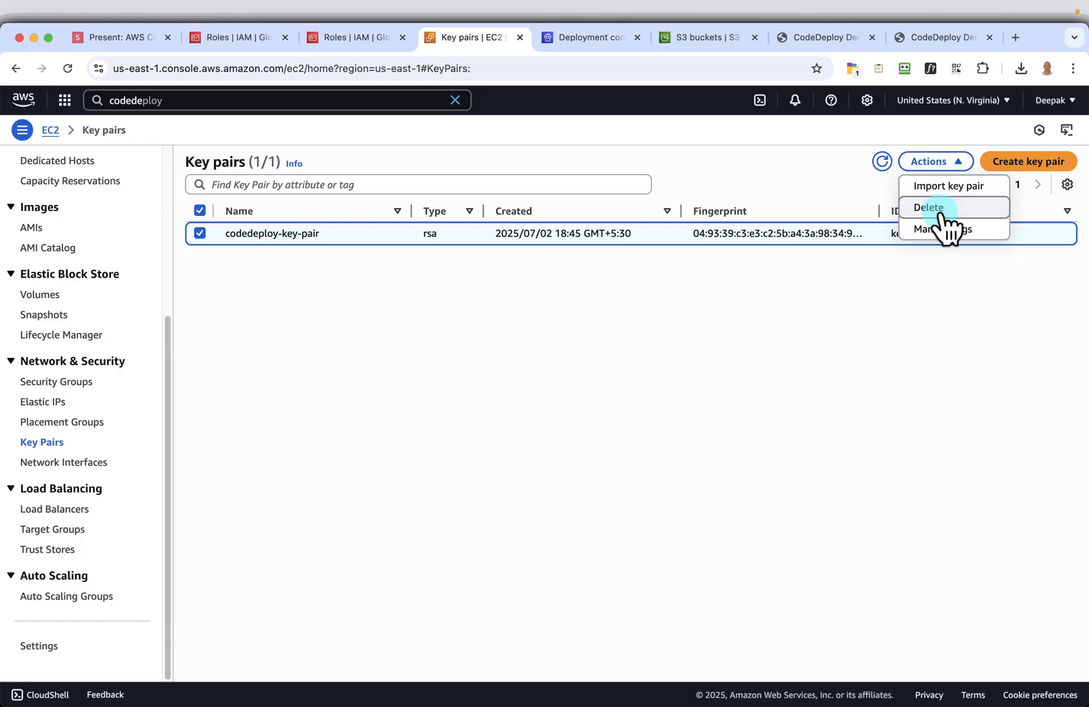
left_click(938, 208)
left_click(519, 438)
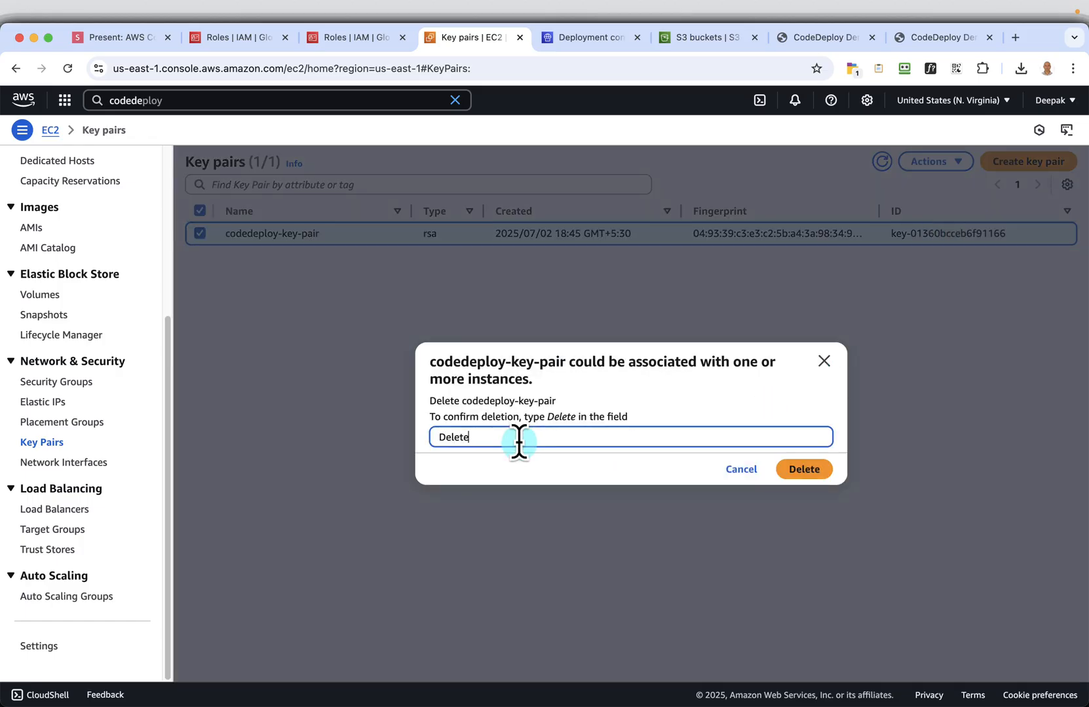
left_click(803, 471)
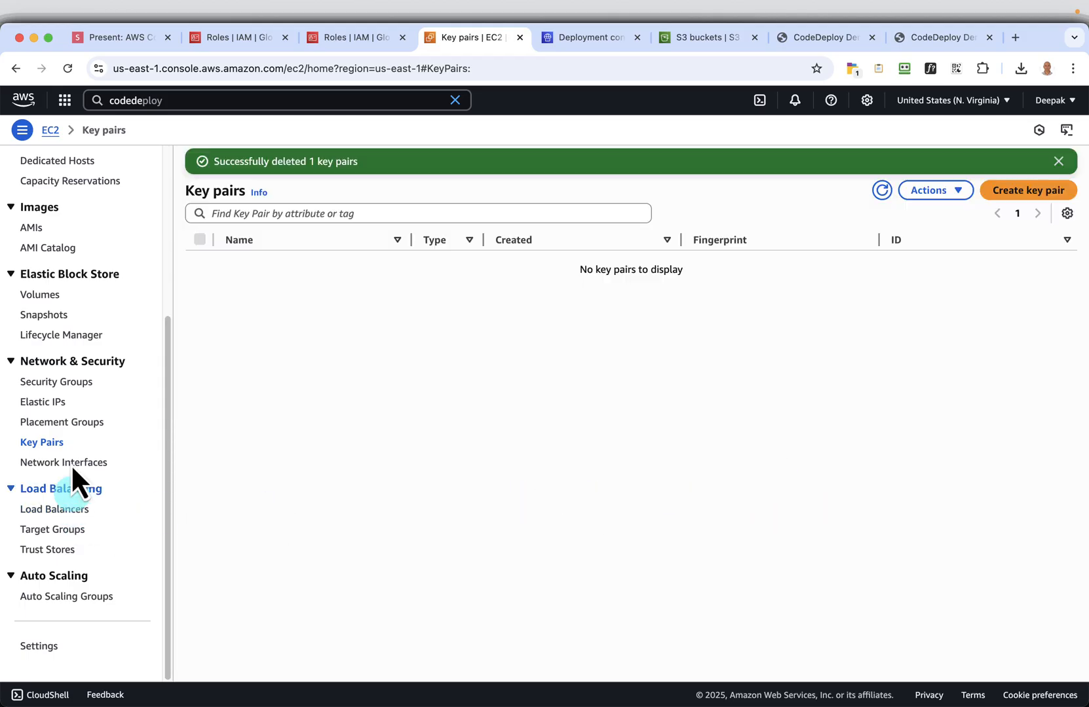
Return to Security Groups, delete the selected launch-wizard-1 group and refresh the list
left_click(71, 383)
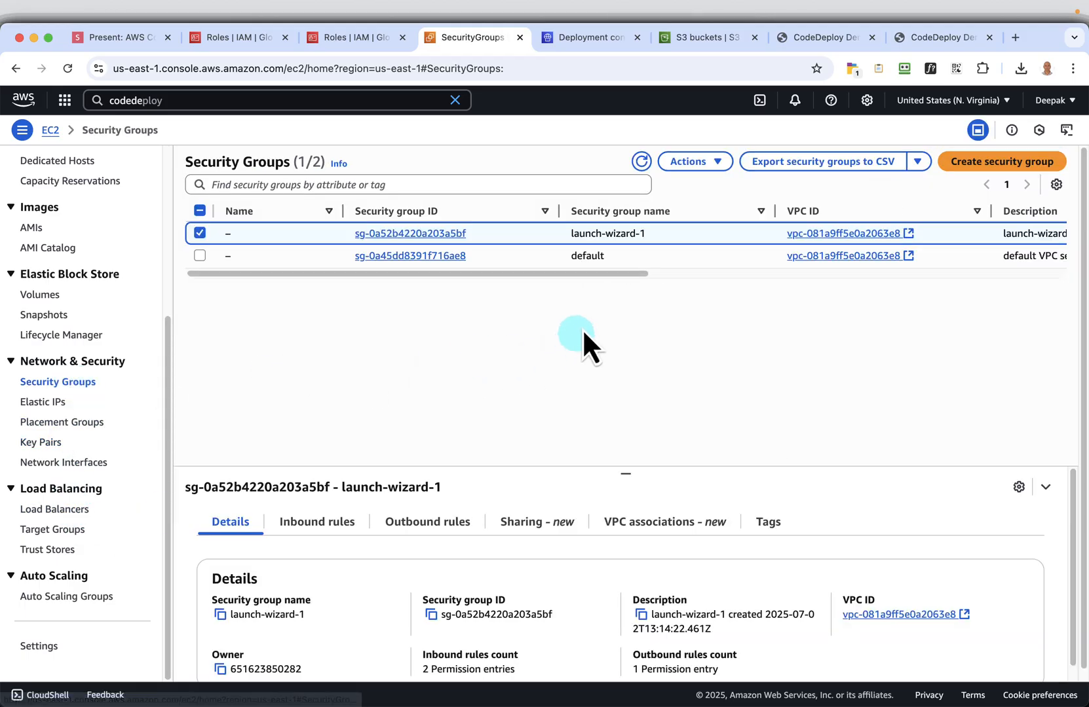
left_click(686, 163)
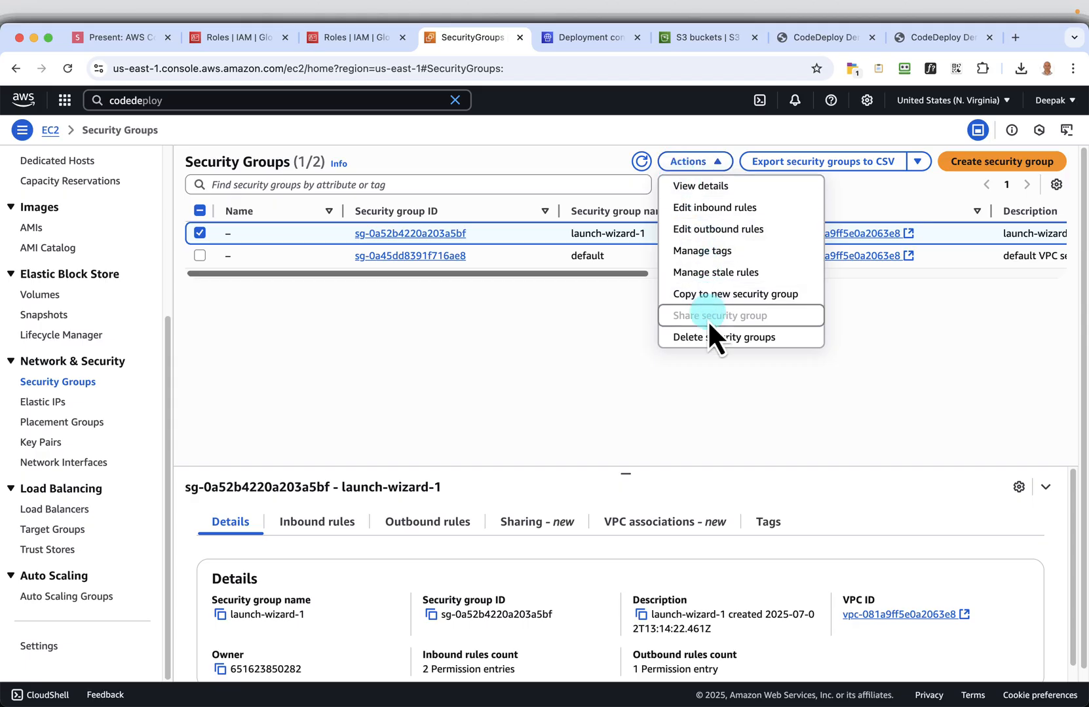
left_click(714, 340)
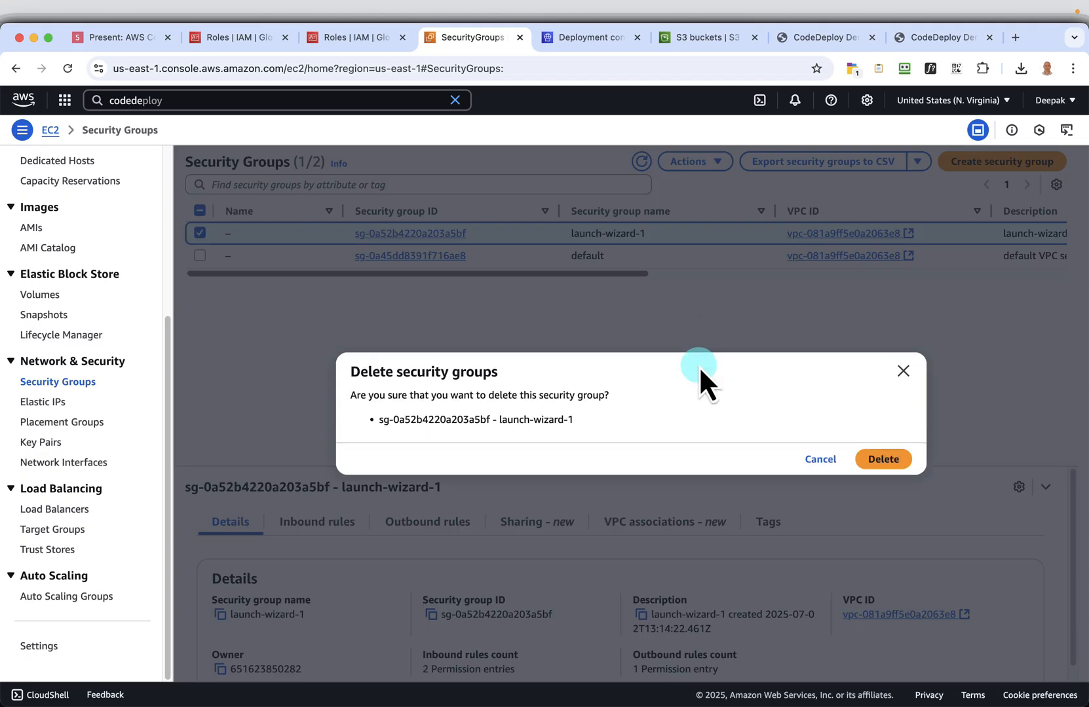
left_click(885, 461)
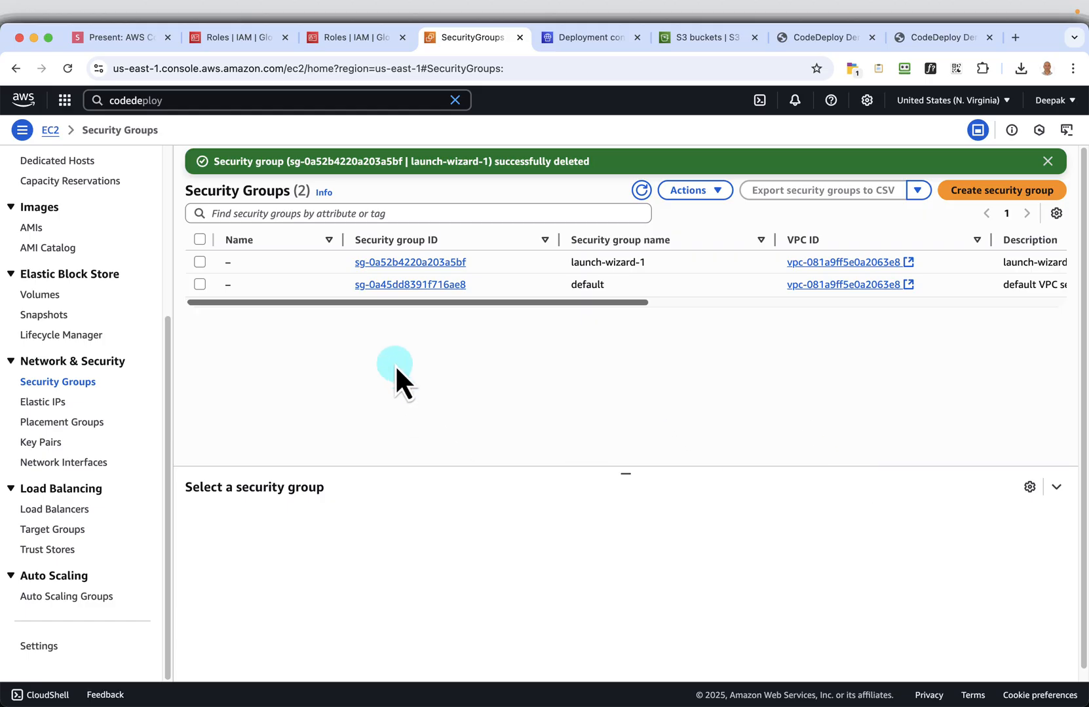
left_click(643, 191)
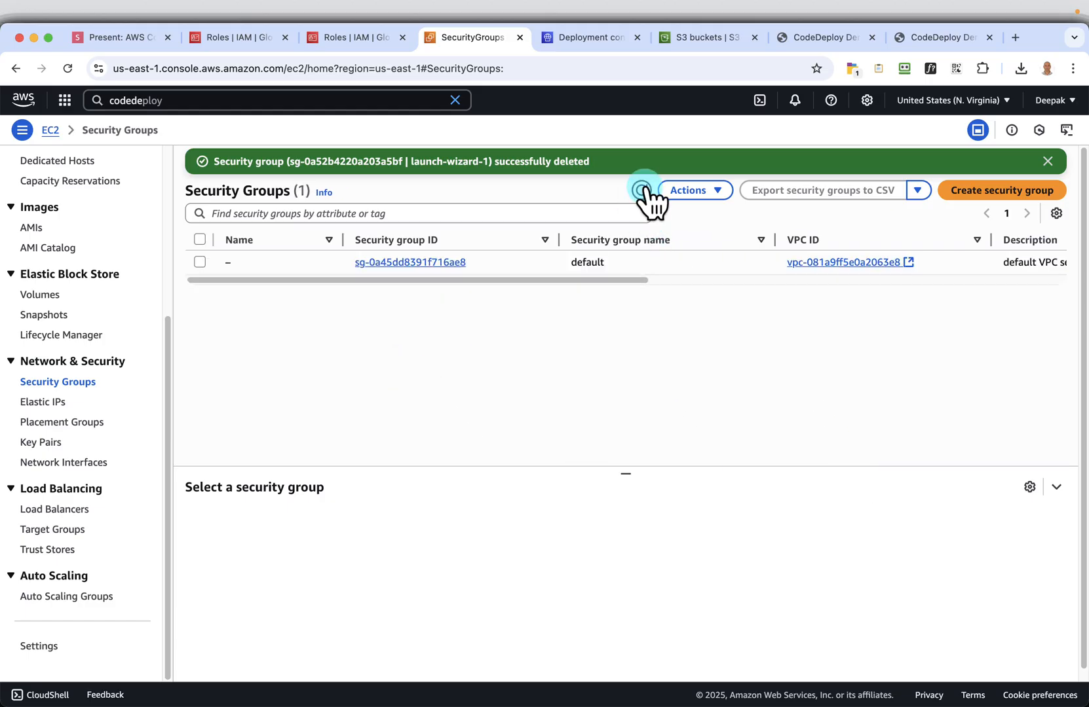
Go back to the presentation and advance past the Delete Key pair slides to the closing Thanks for Watching slide
left_click(112, 44)
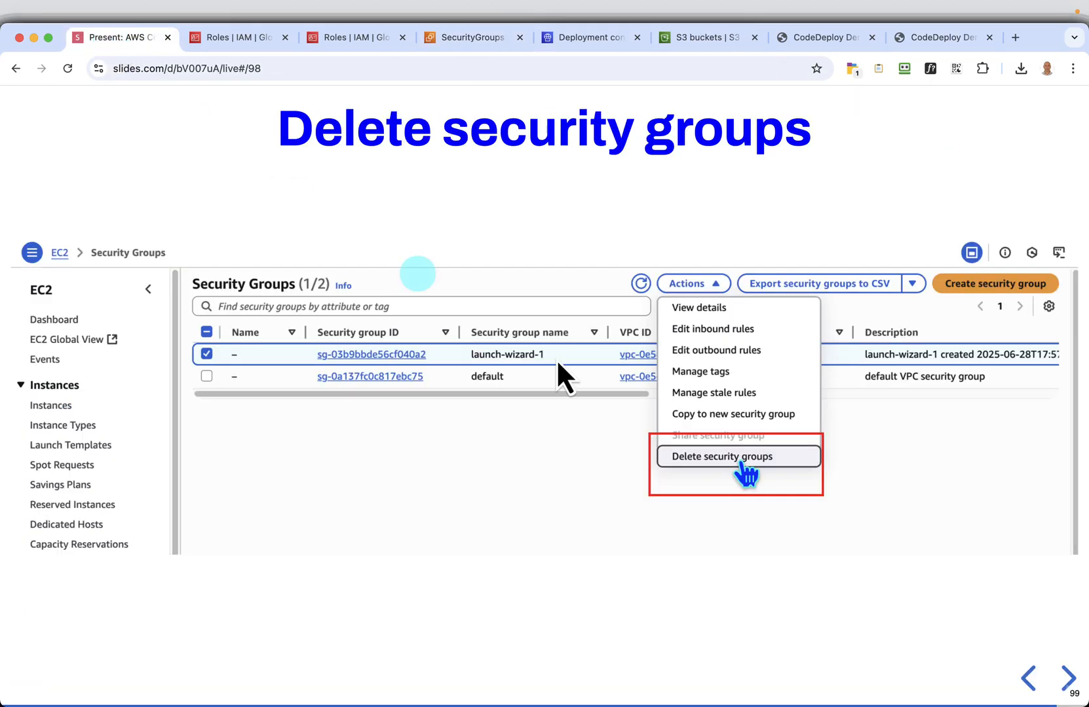
left_click(1068, 680)
left_click(1068, 680)
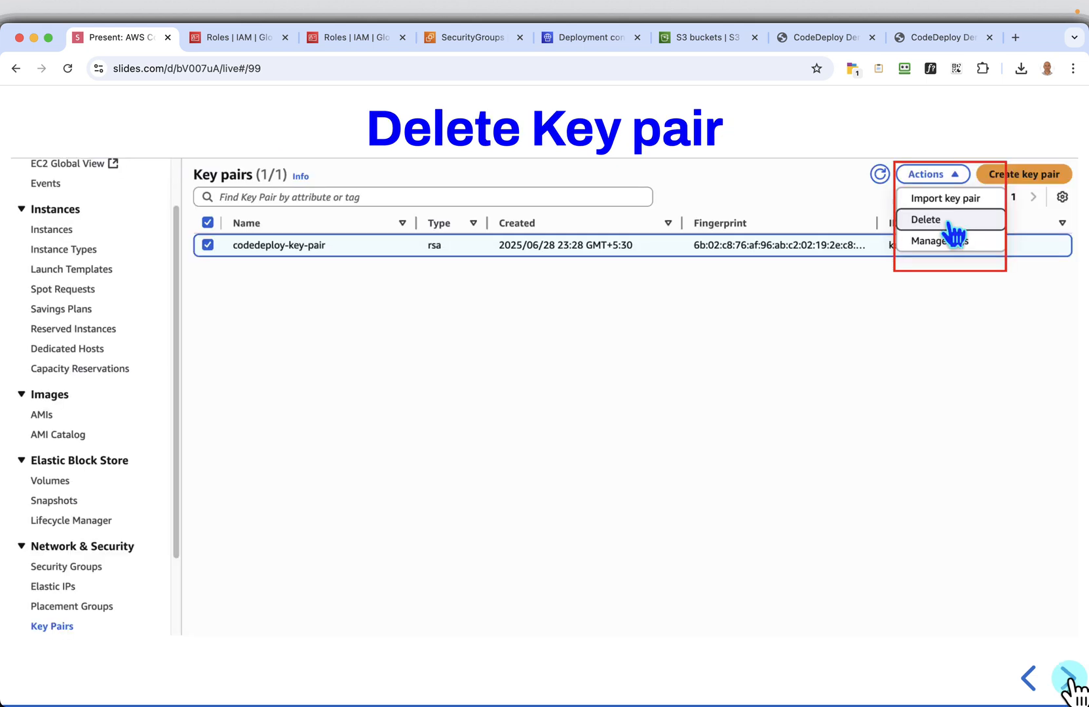
left_click(1068, 680)
left_click(1068, 679)
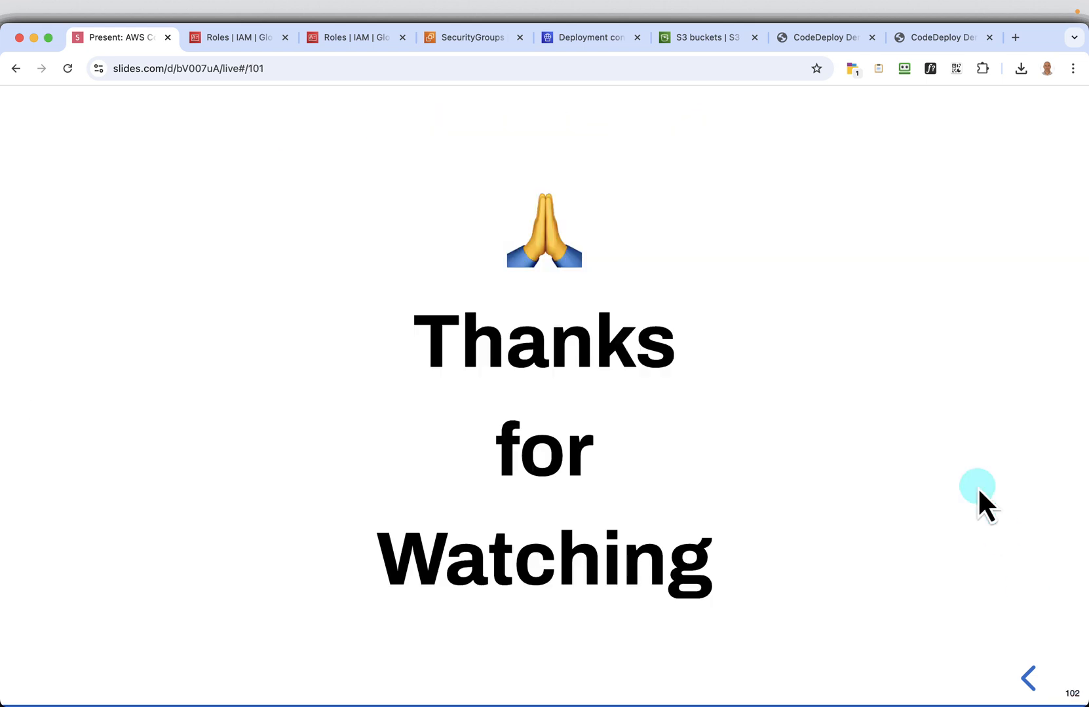